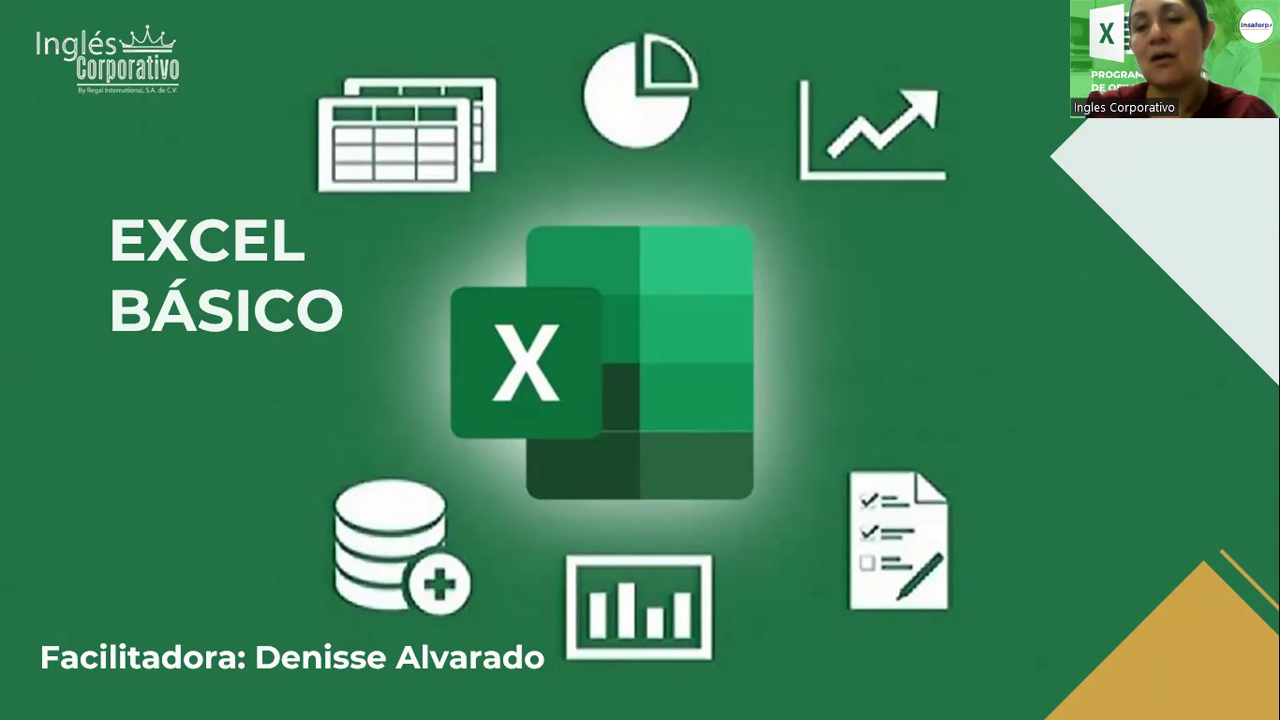
Step: Advance the slideshow from the Excel Básico title slide to the Objetivo slide
click(821, 343)
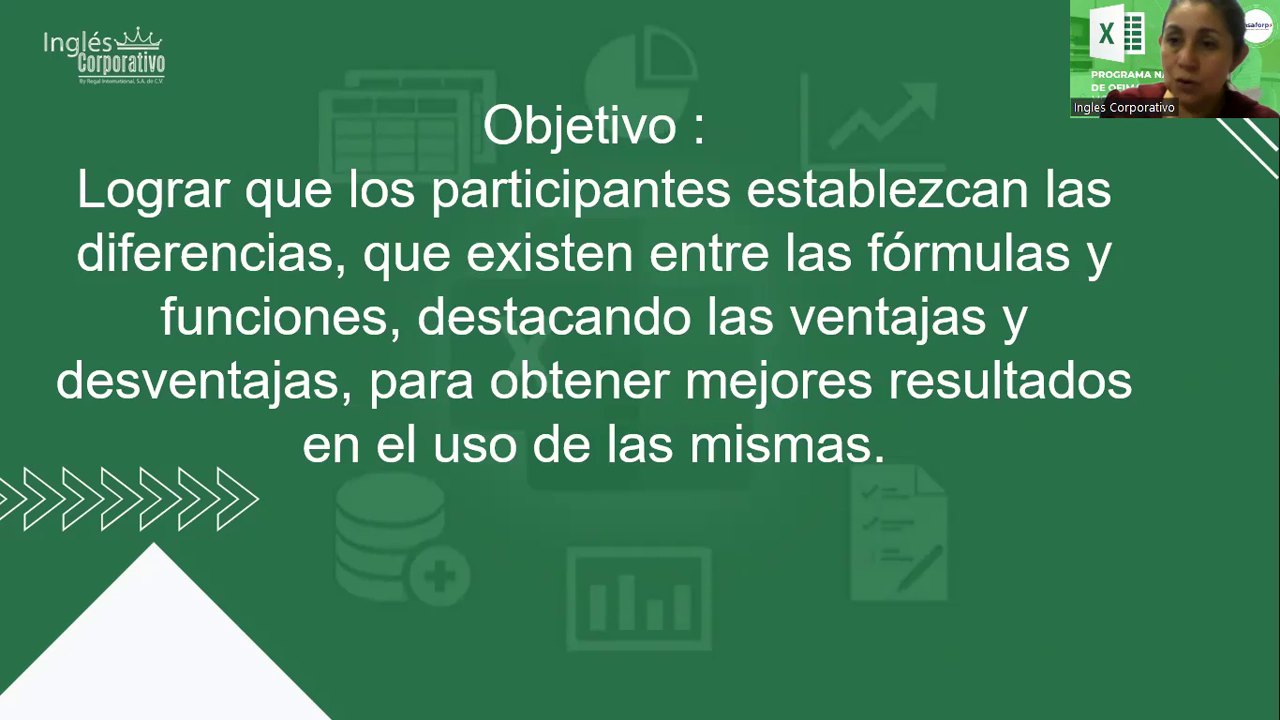
Step: Advance to the 'Diferencias entre Función y Fórmula' slide comparing =SUMA(B3:B6) with =B3+B4+B5+B6
click(650, 547)
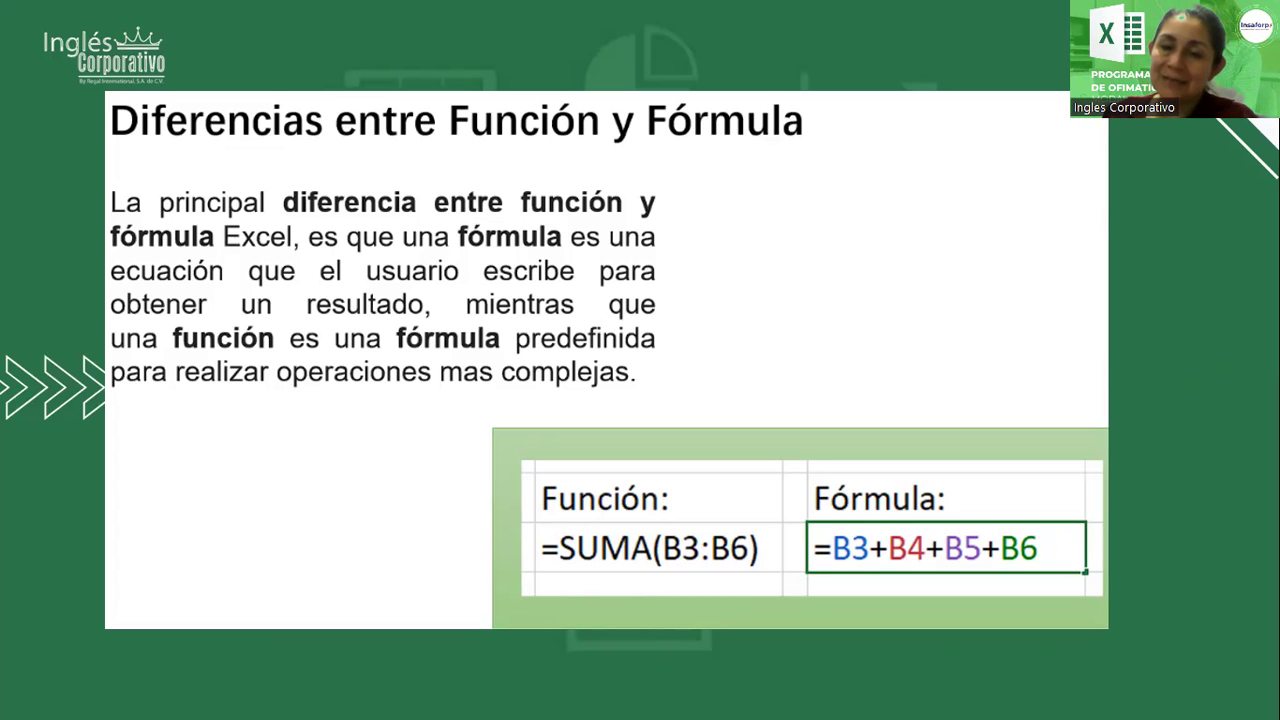
Step: Advance to the 'Errores en los datos' slide showing the formula-correction prompt
click(722, 405)
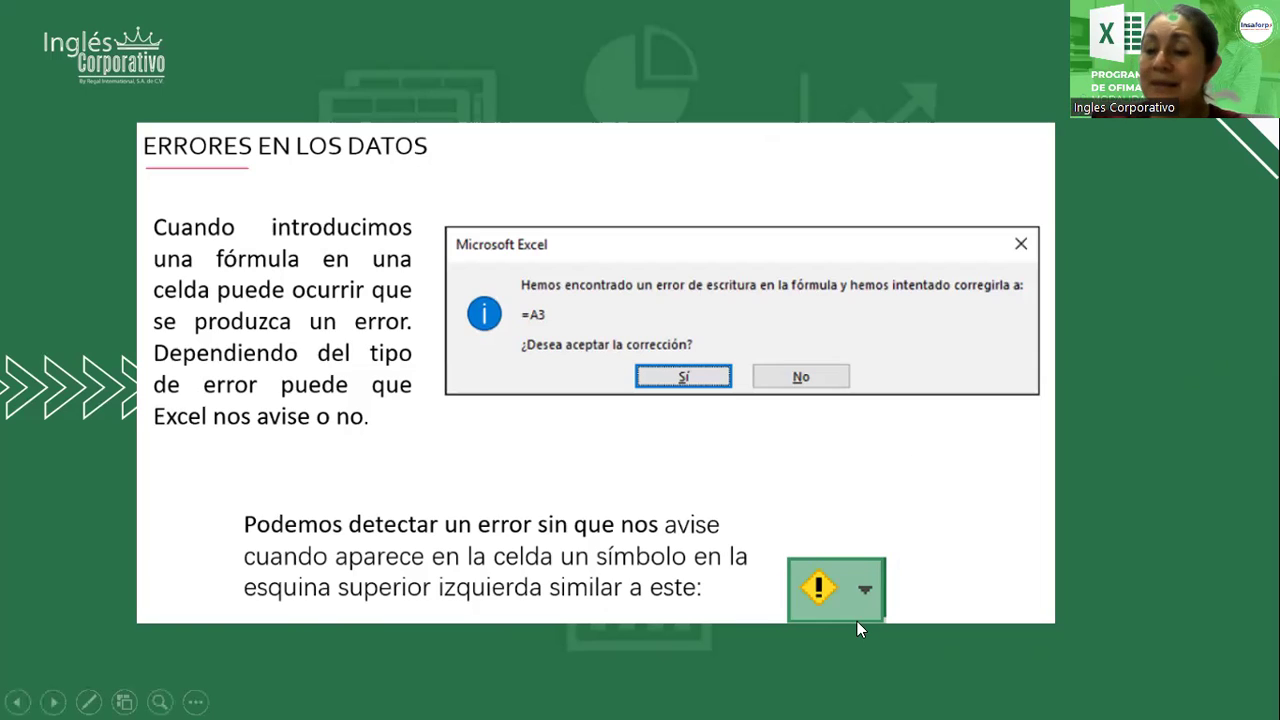
Step: Advance past the error-options slide to the one listing #####, #¡VALOR! and #¡DIV/0!
click(808, 460)
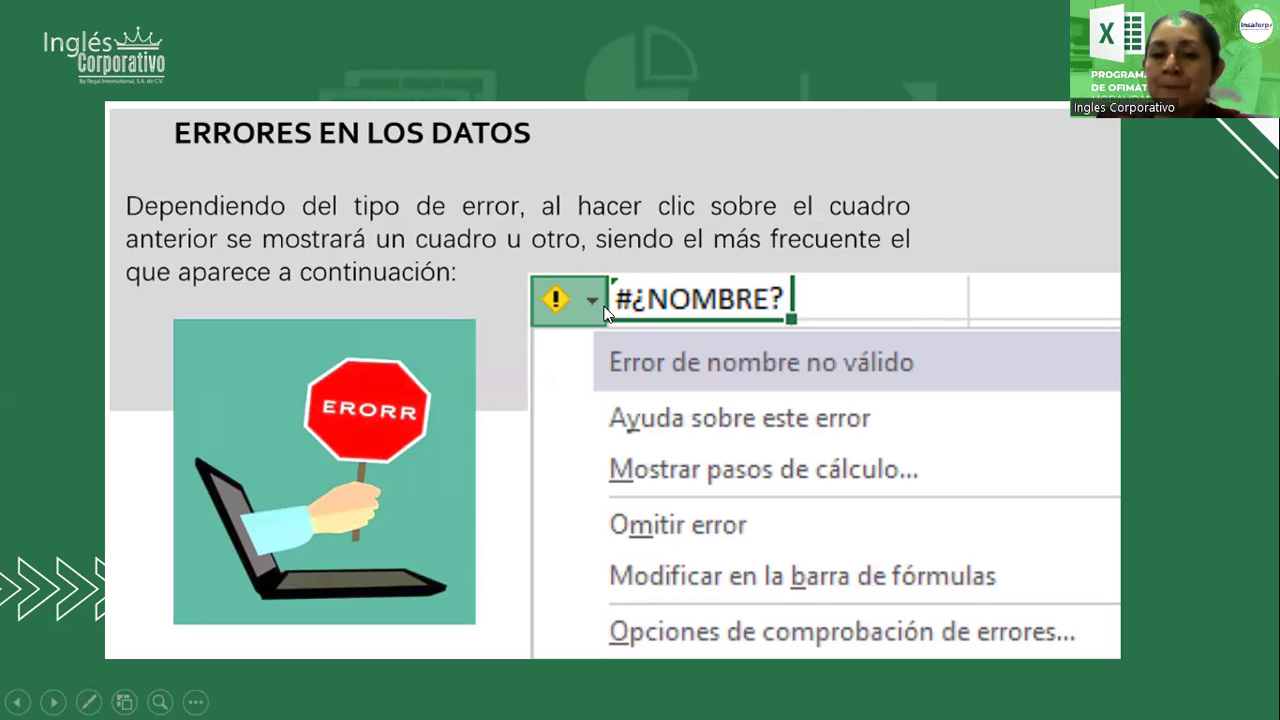
click(819, 251)
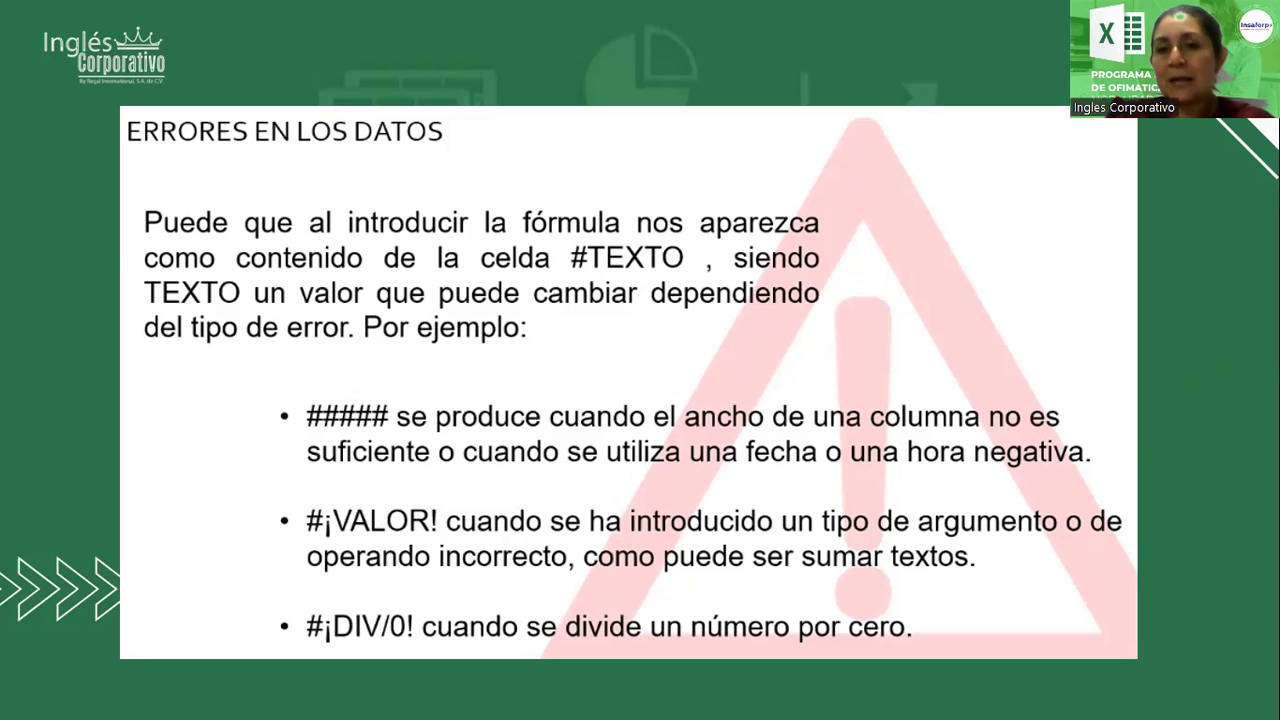
Step: Move past the last slide and exit the slideshow, returning to Practica_Fórmulas.xlsx
click(784, 334)
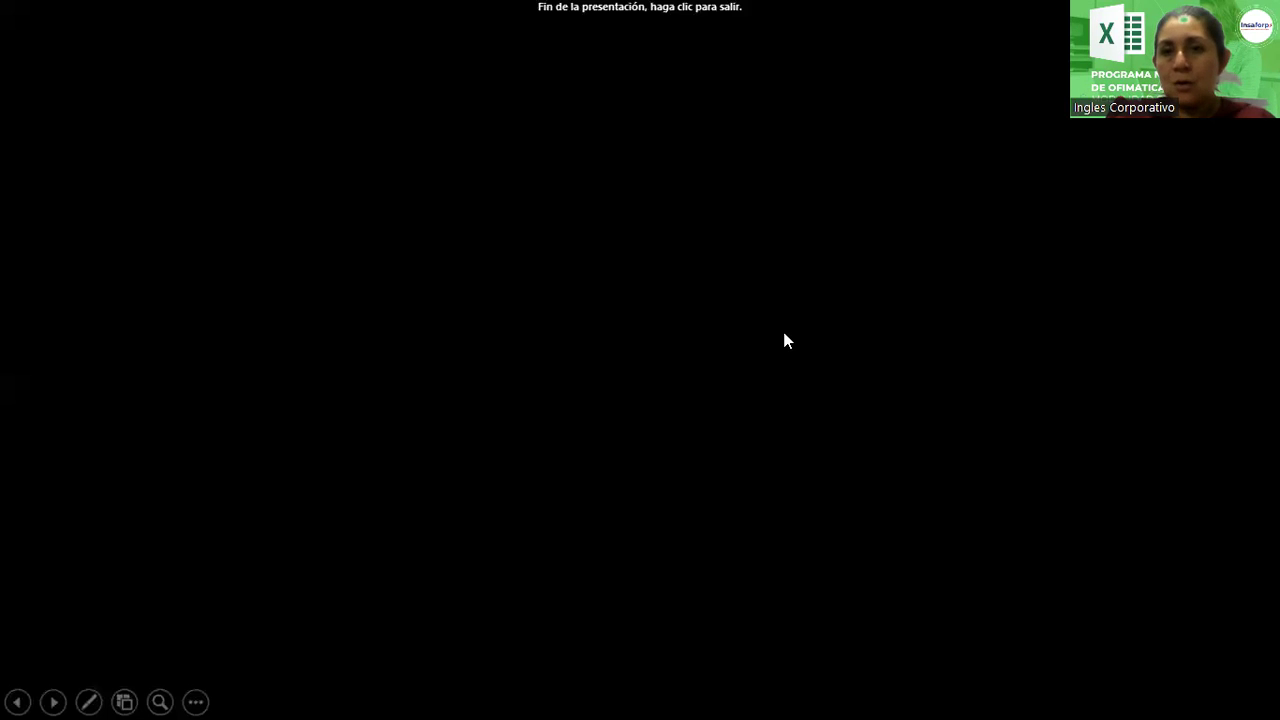
click(784, 334)
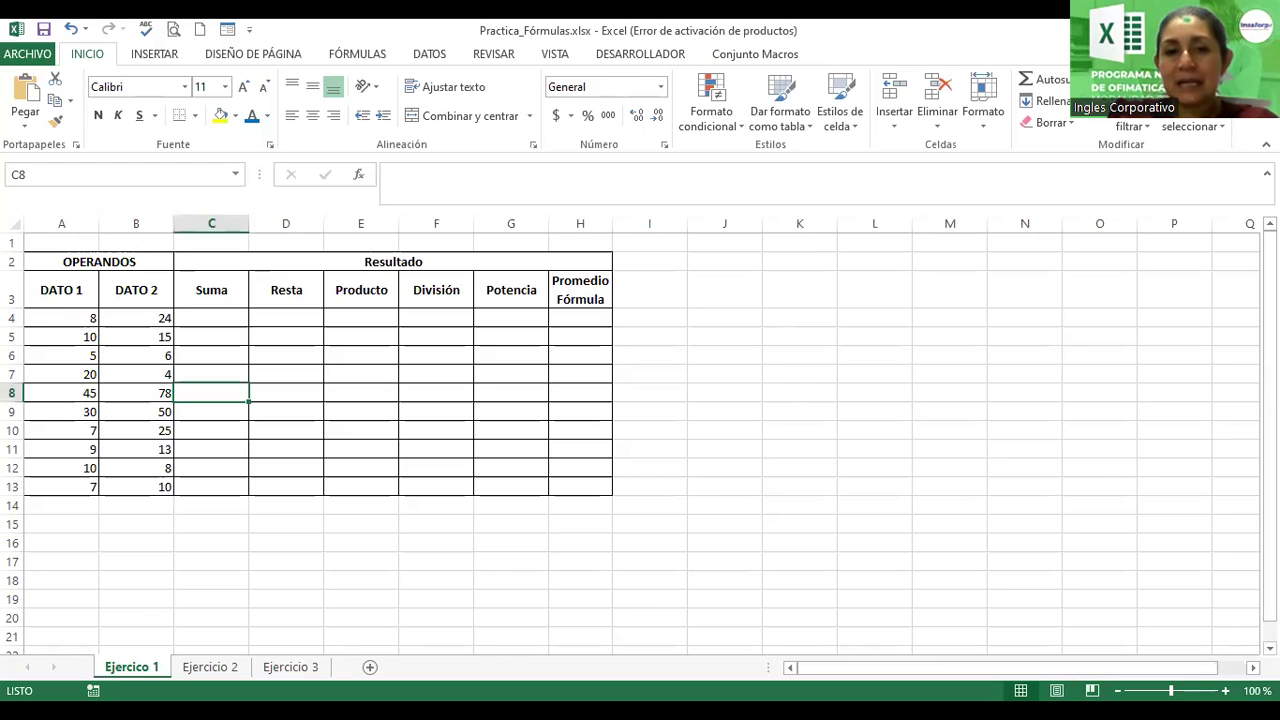
Step: Zoom the Ejercicio 1 sheet to 150% and select cell C4
scroll(631, 435, up, 5)
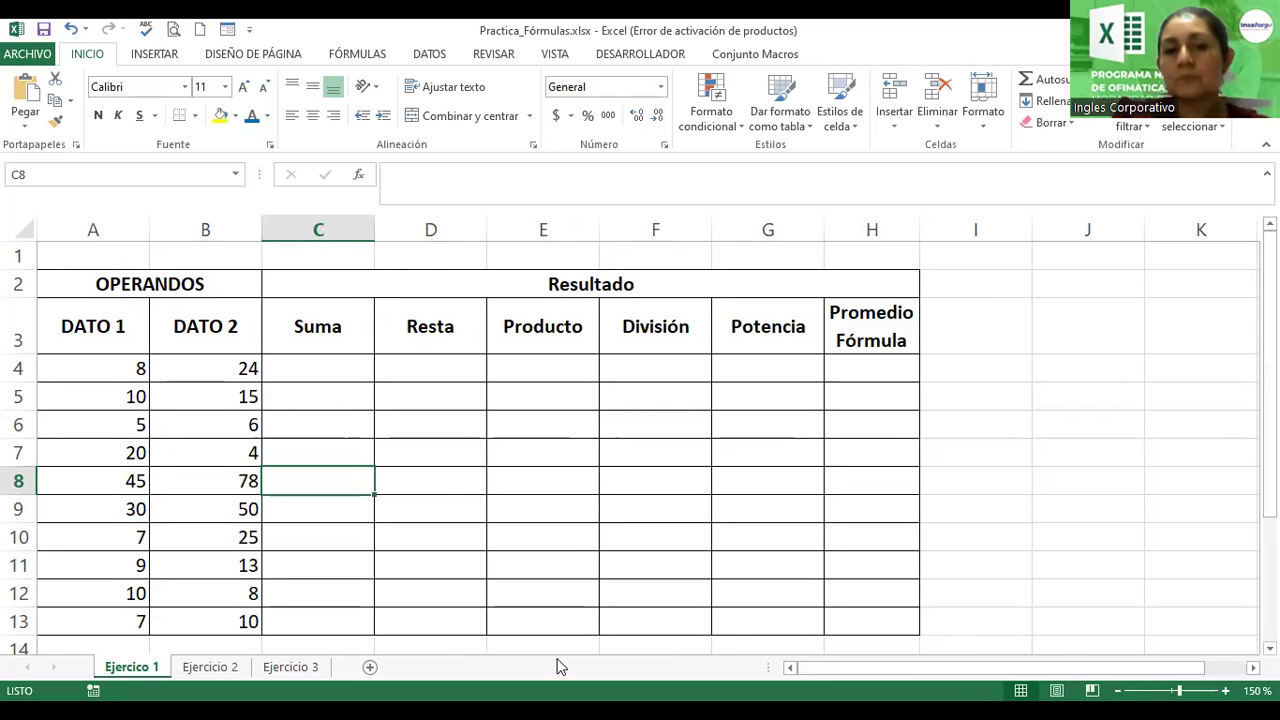
click(335, 370)
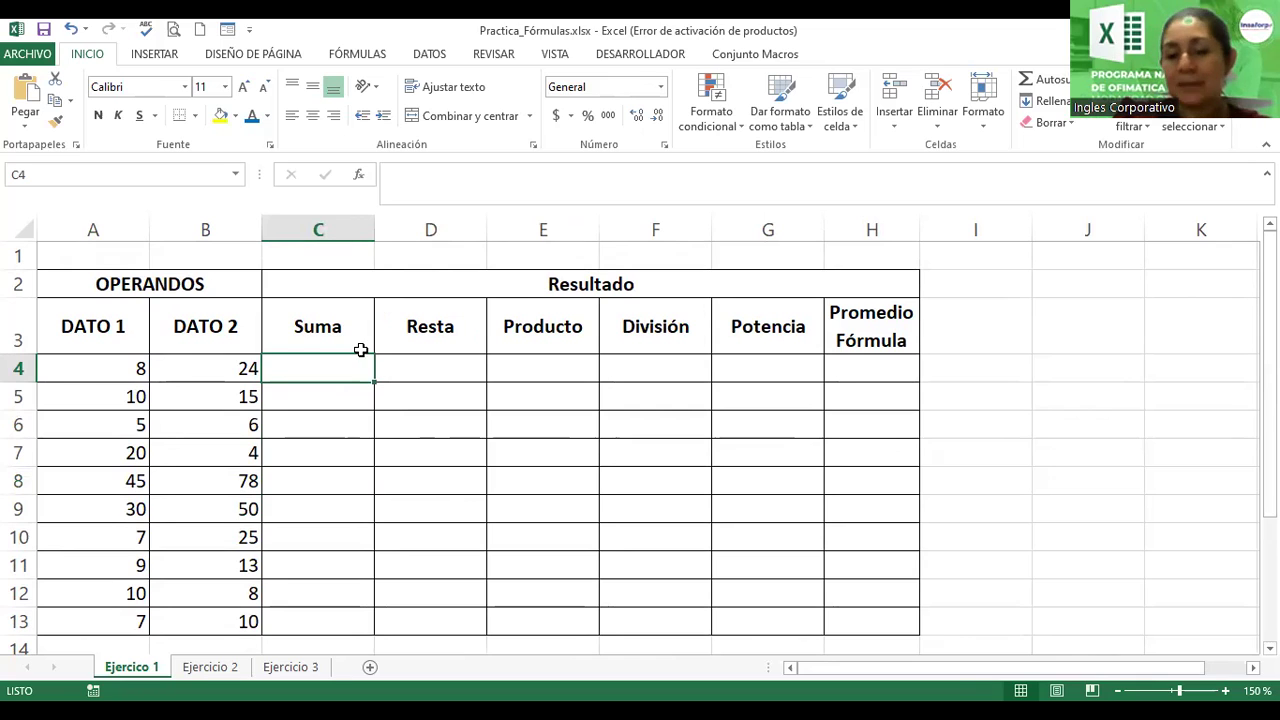
Step: Enter =A4+B4 in C4 and fill it down through C13
text(=)
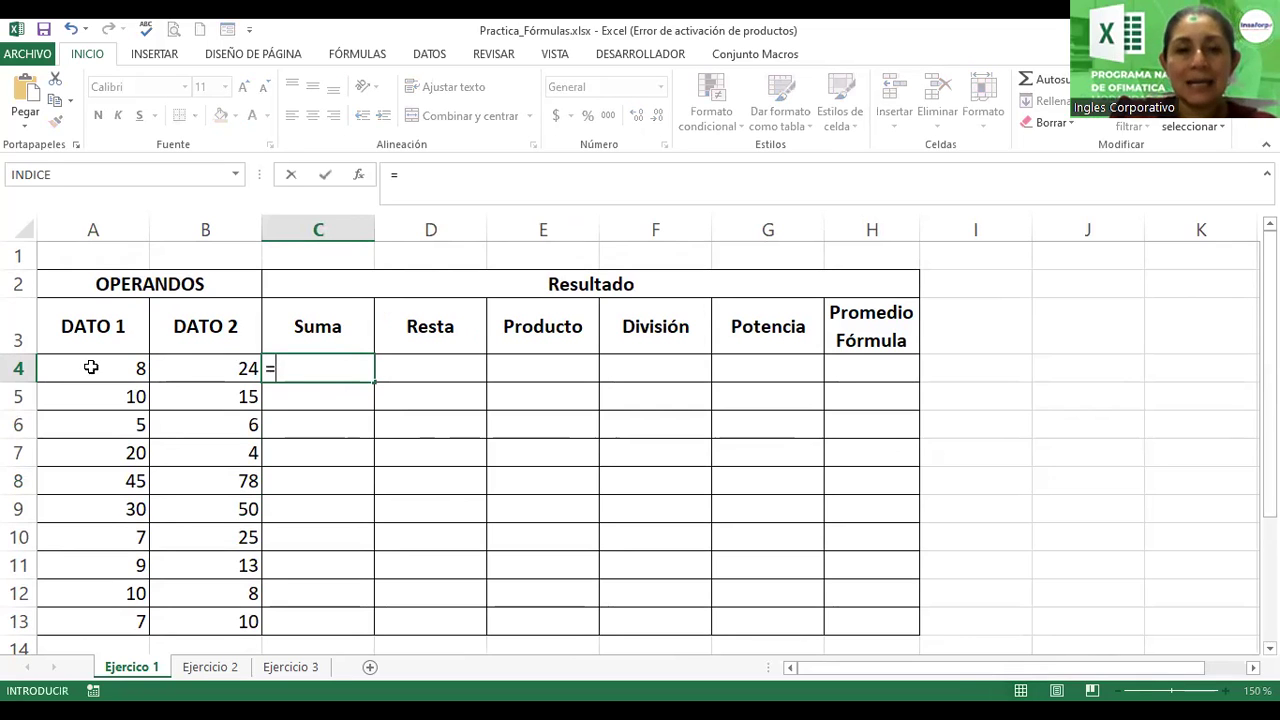
click(70, 367)
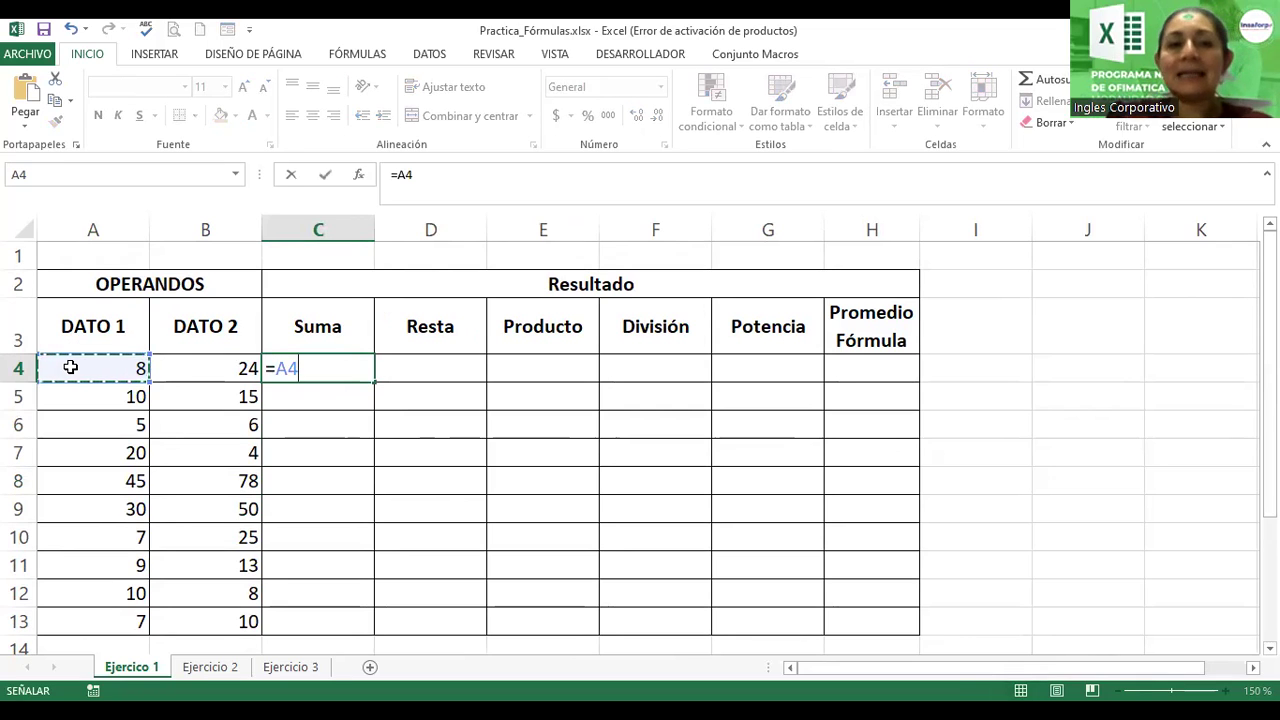
text(+)
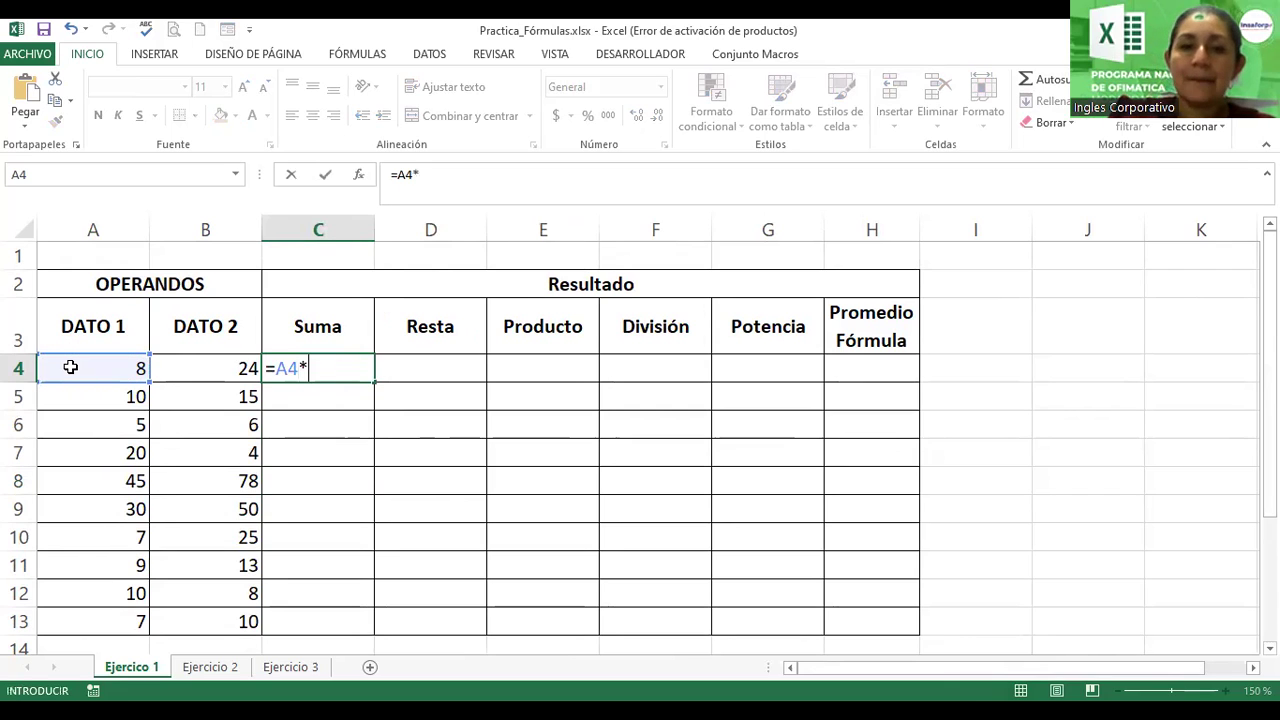
click(190, 370)
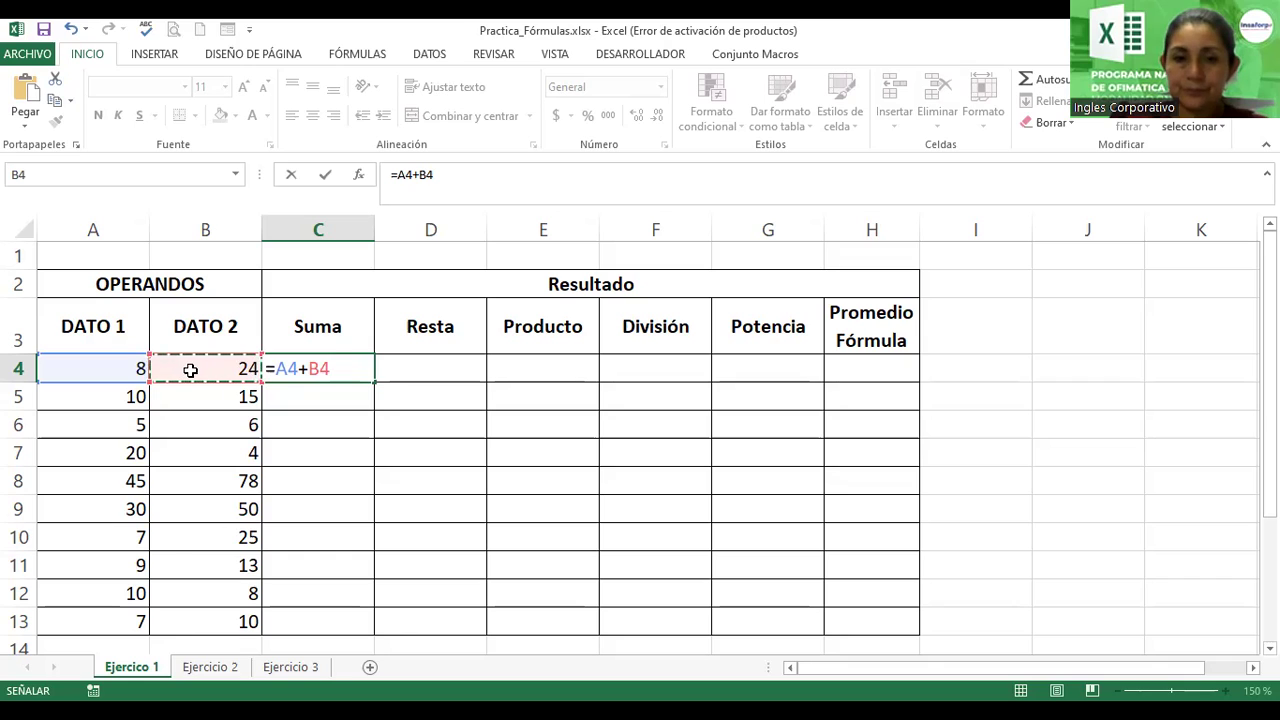
key(Return)
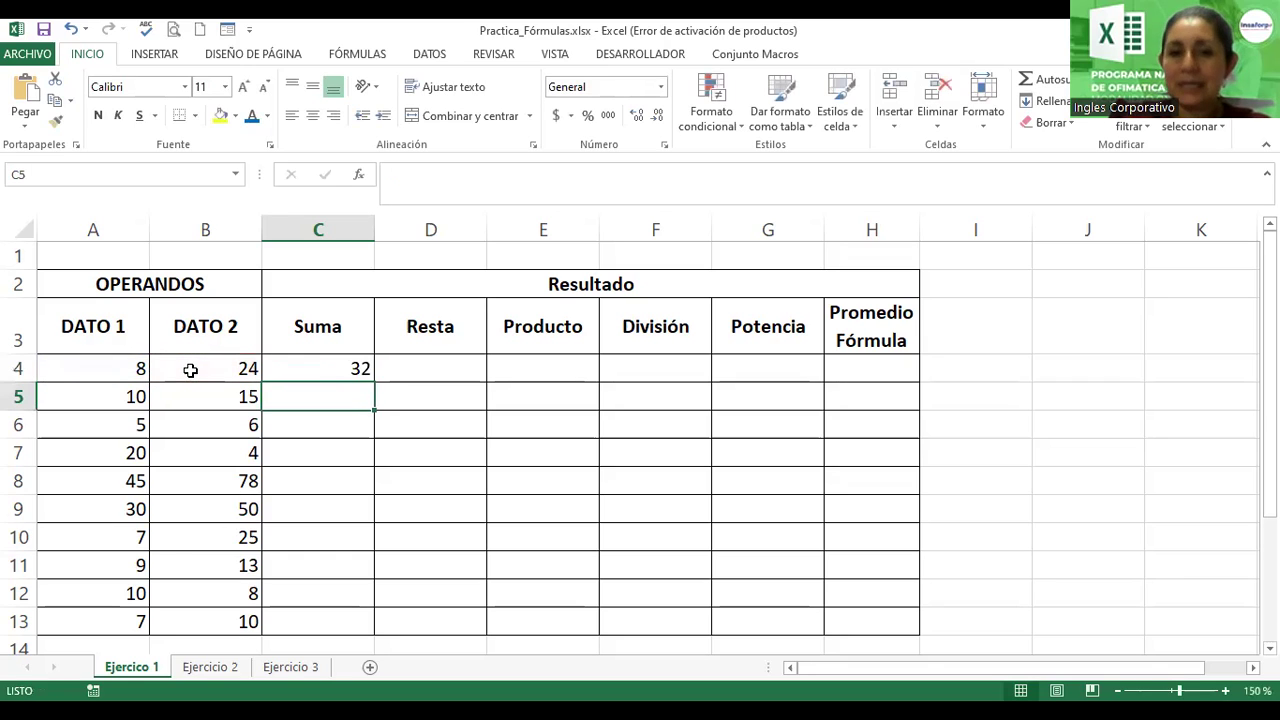
click(321, 370)
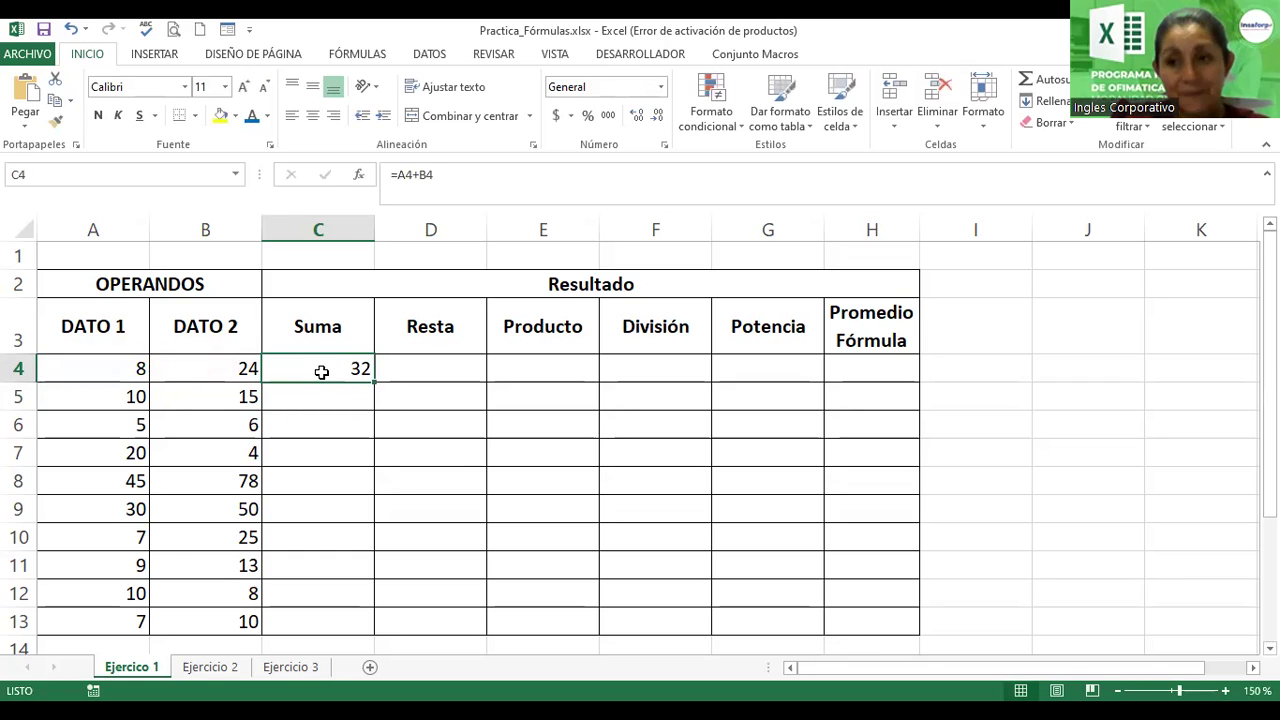
click(373, 386)
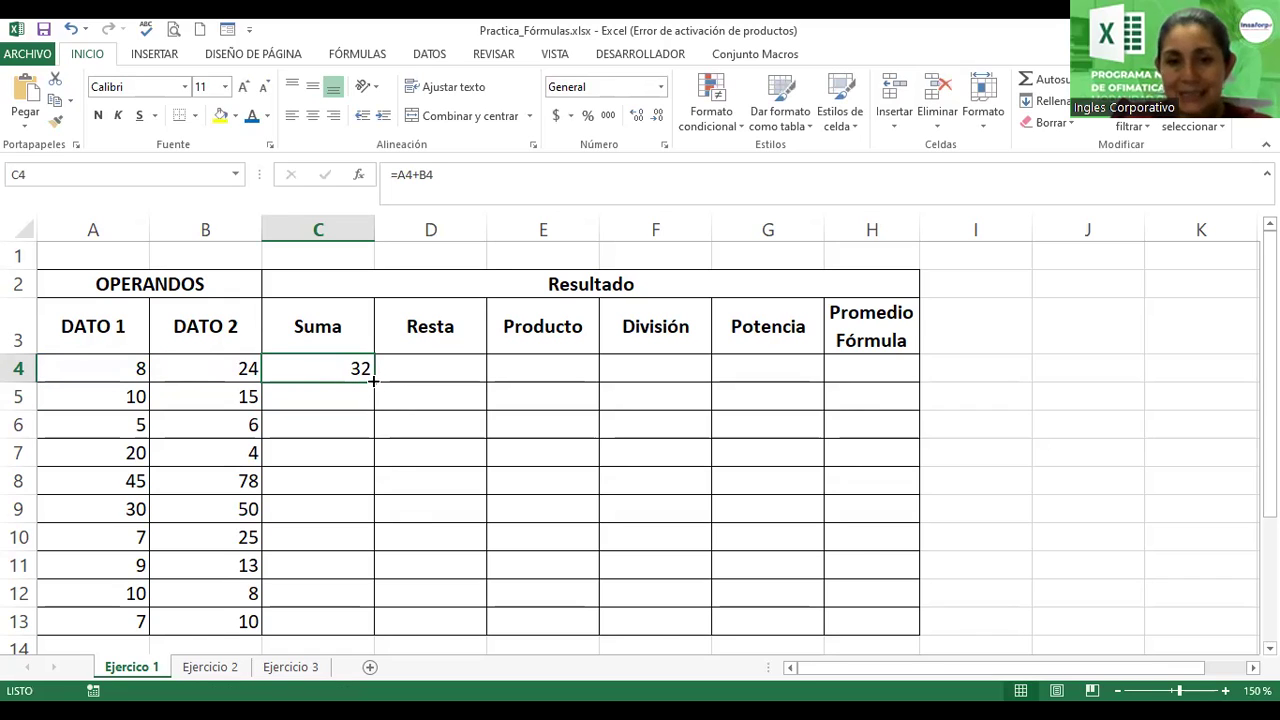
drag(375, 380, 384, 636)
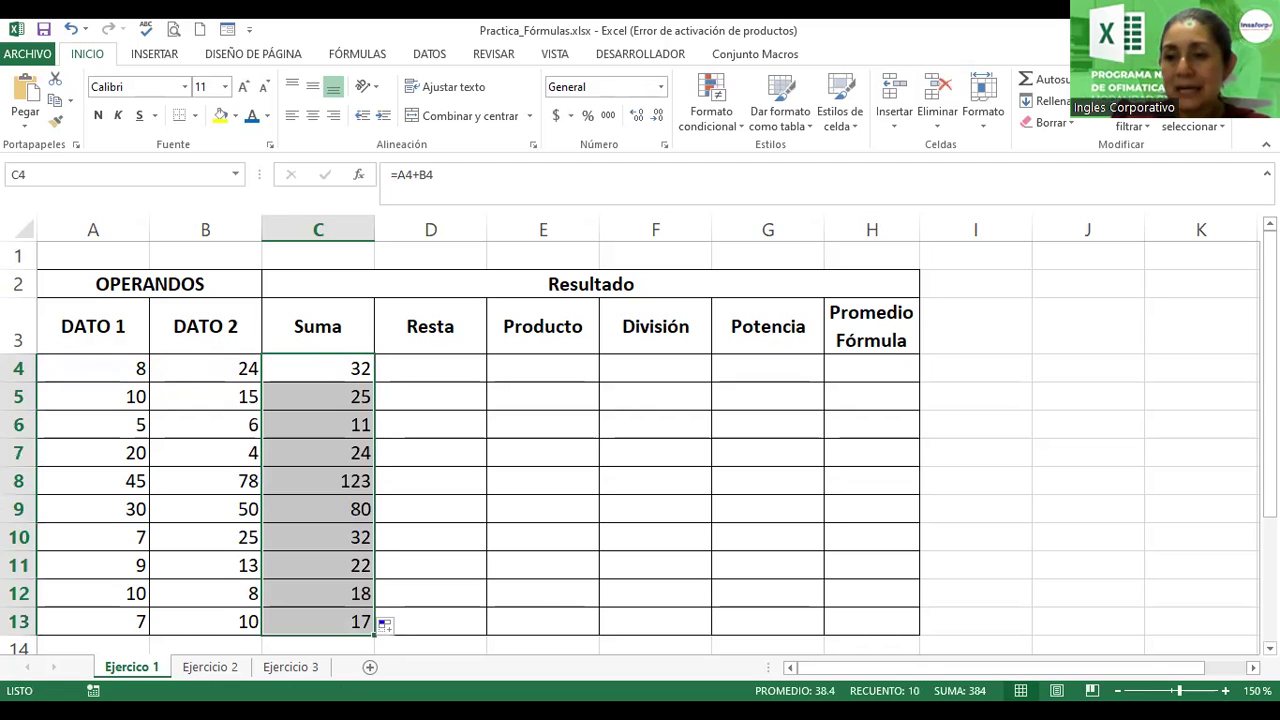
Step: Give C4:C13 a two-colour dark-to-light horizontal gradient fill via Format Cells
scroll(640, 440, down, 2)
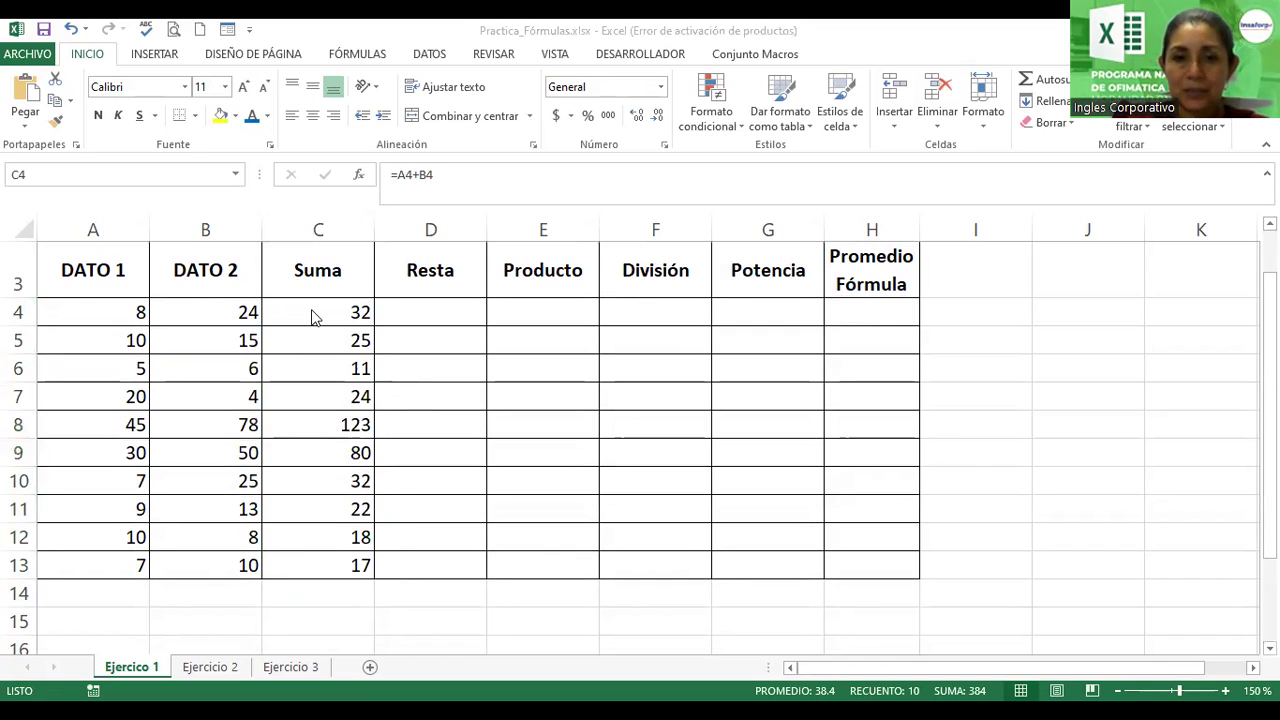
click(236, 116)
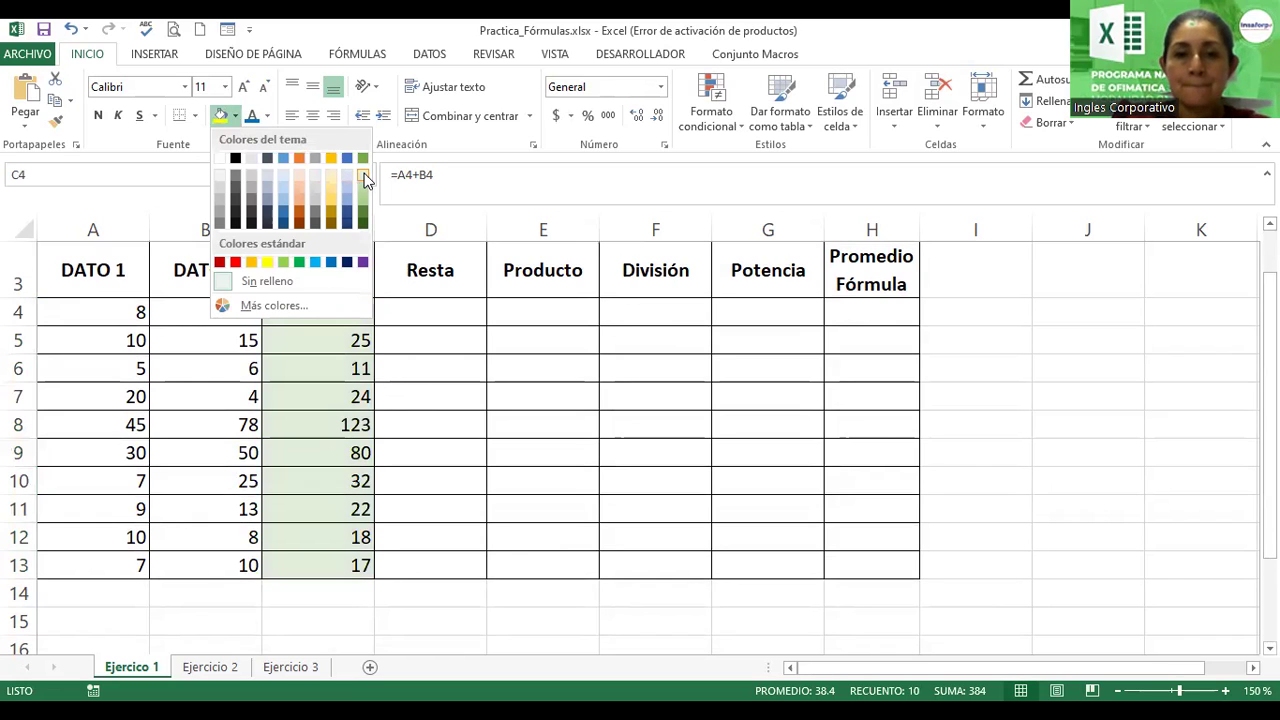
click(363, 176)
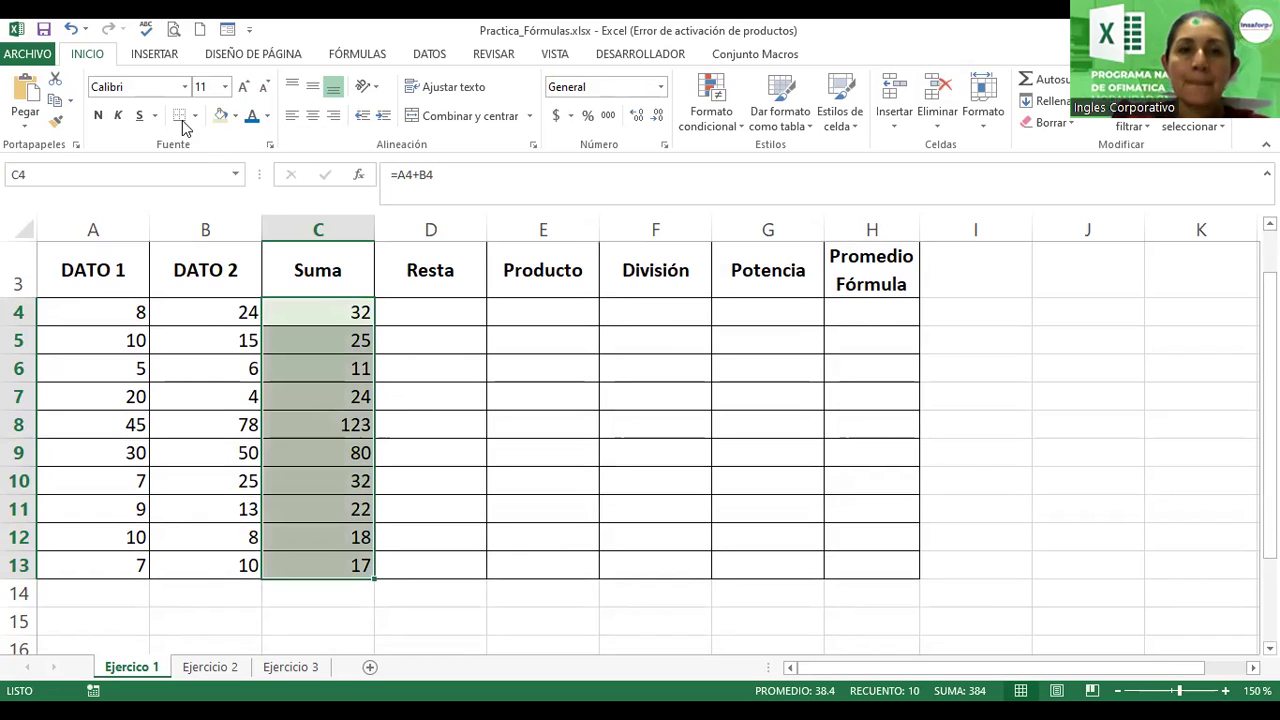
click(270, 145)
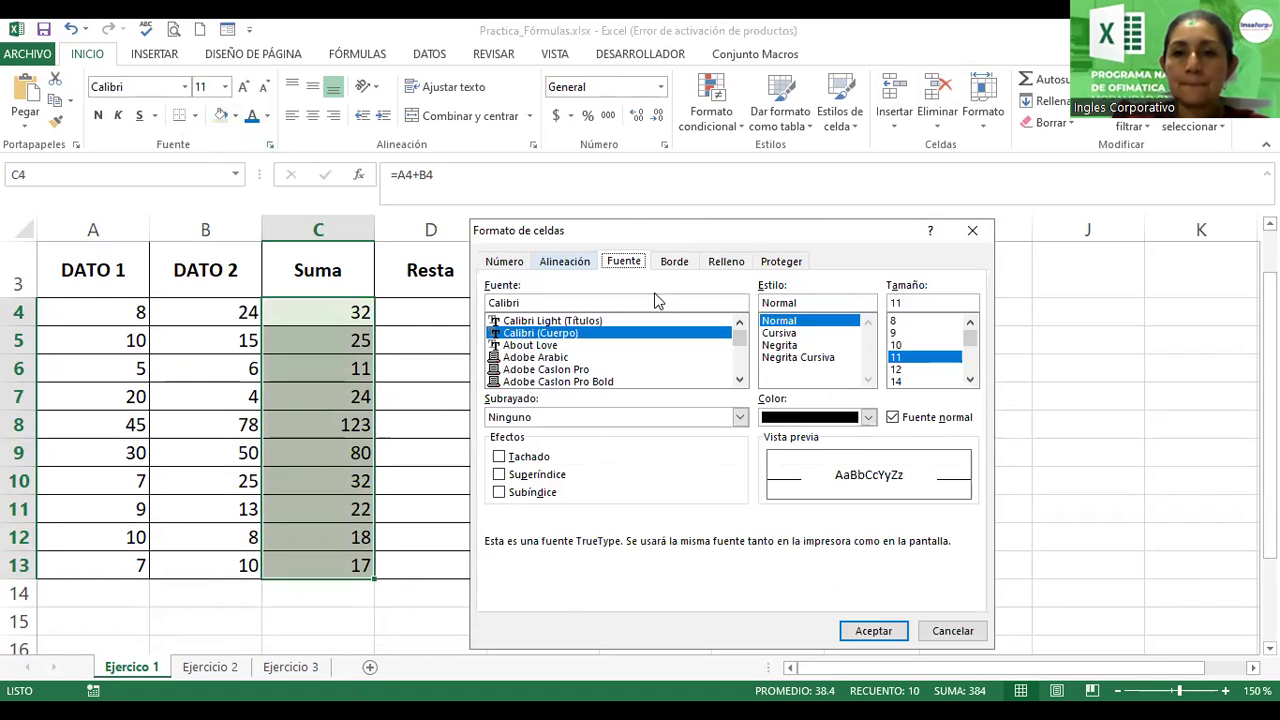
click(726, 262)
click(538, 480)
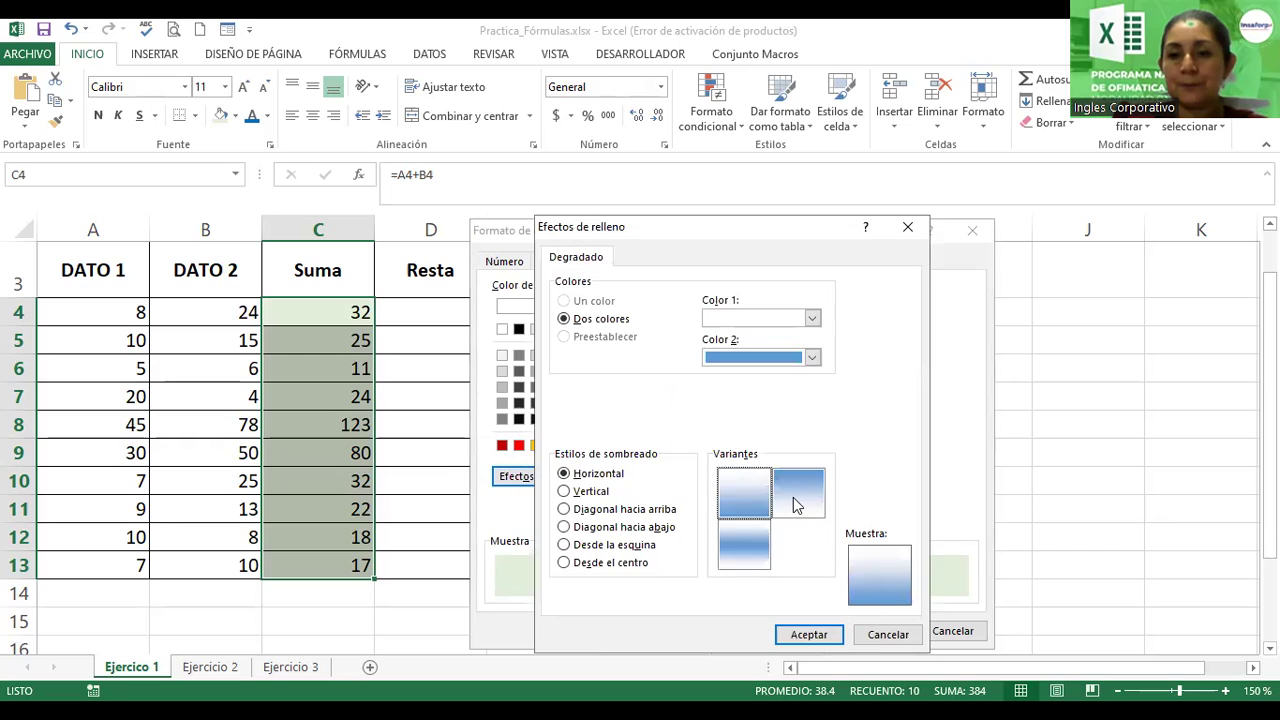
click(793, 497)
click(812, 636)
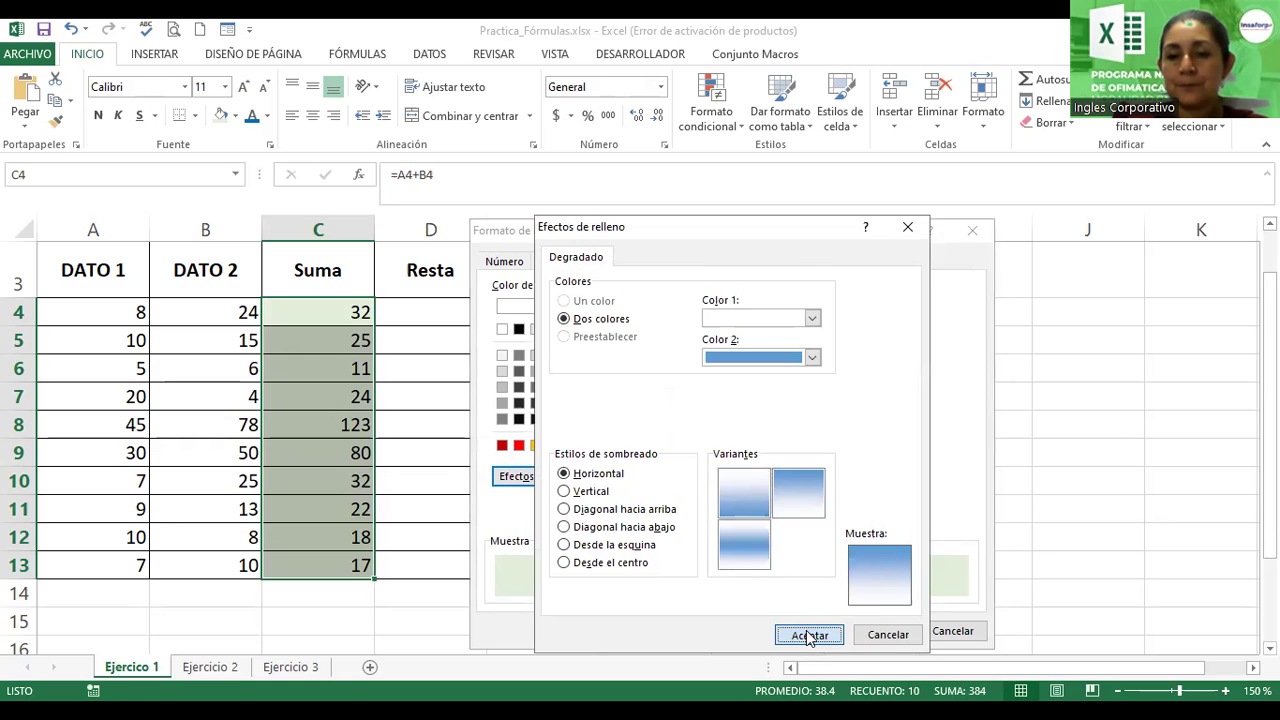
click(860, 632)
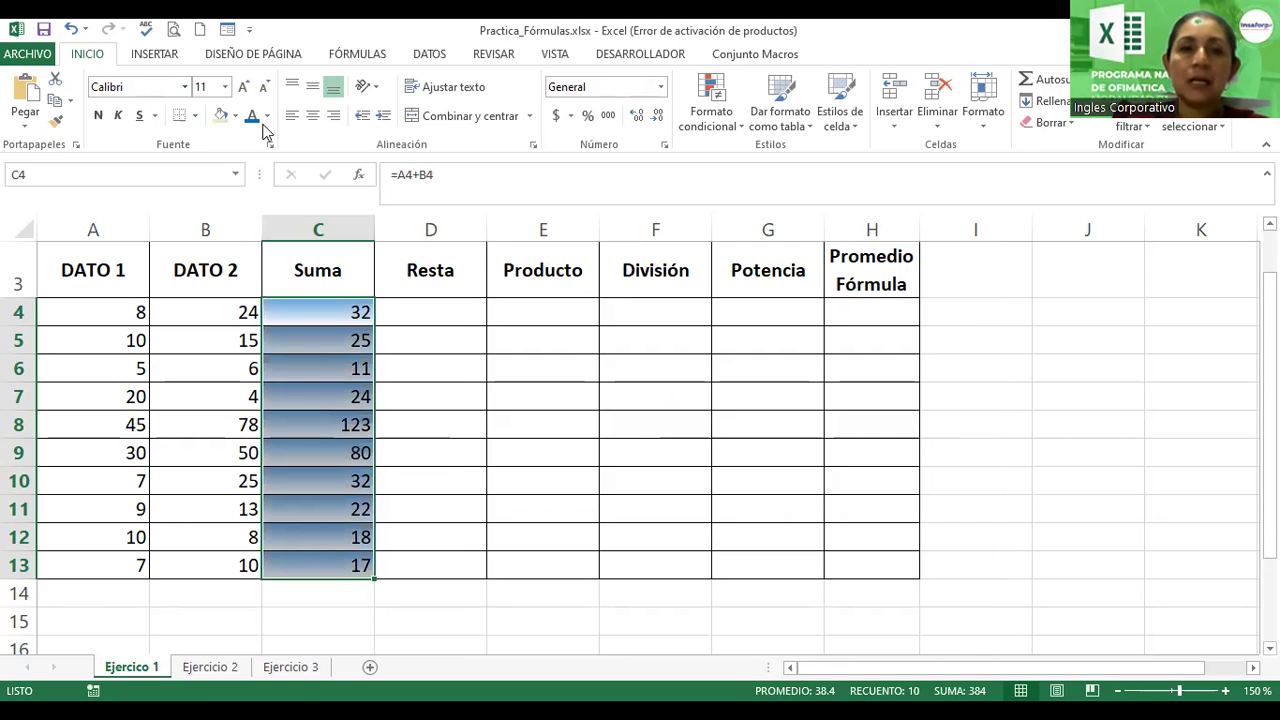
Step: Enter =A4-B4 in D4 and fill it down to D13
click(455, 311)
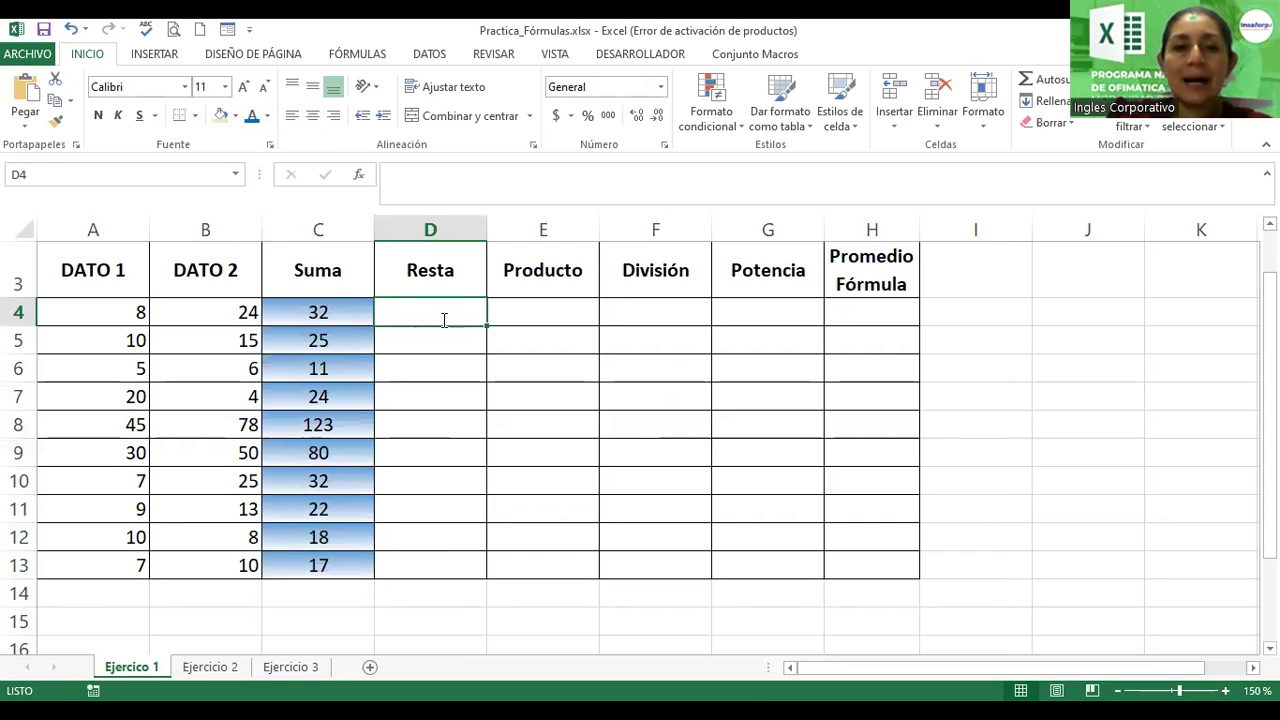
text(=)
click(131, 309)
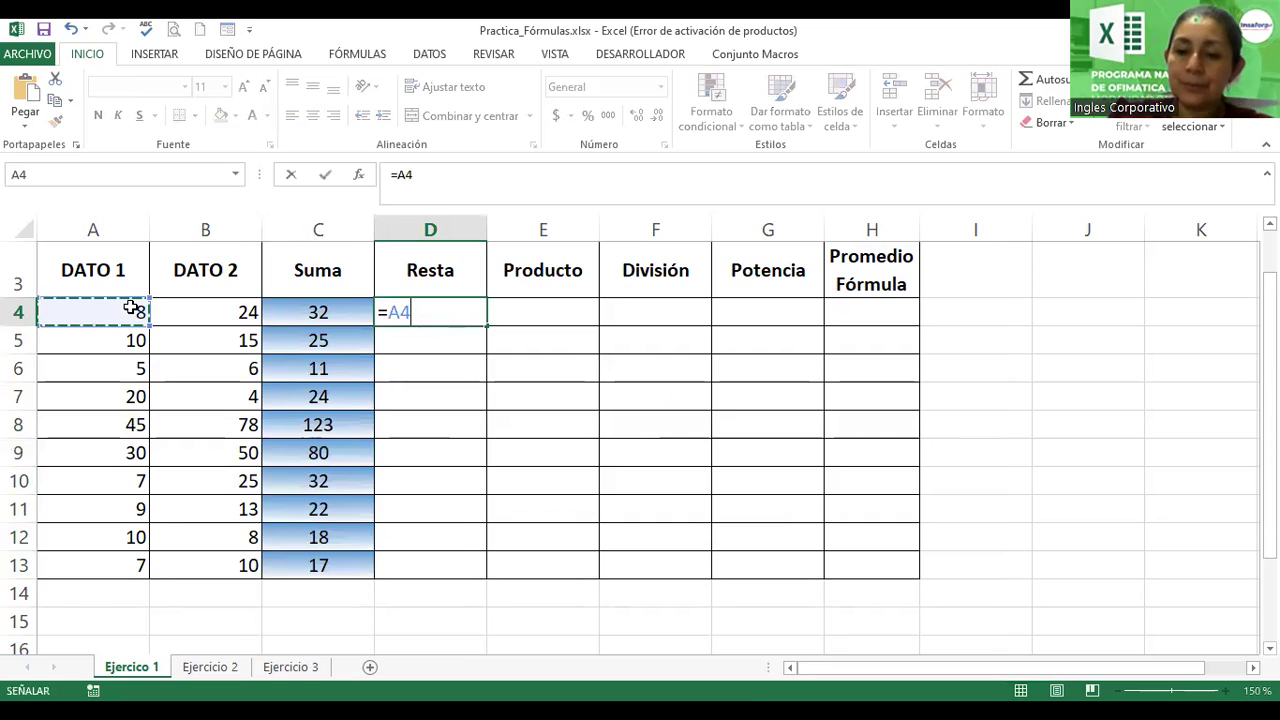
text(-)
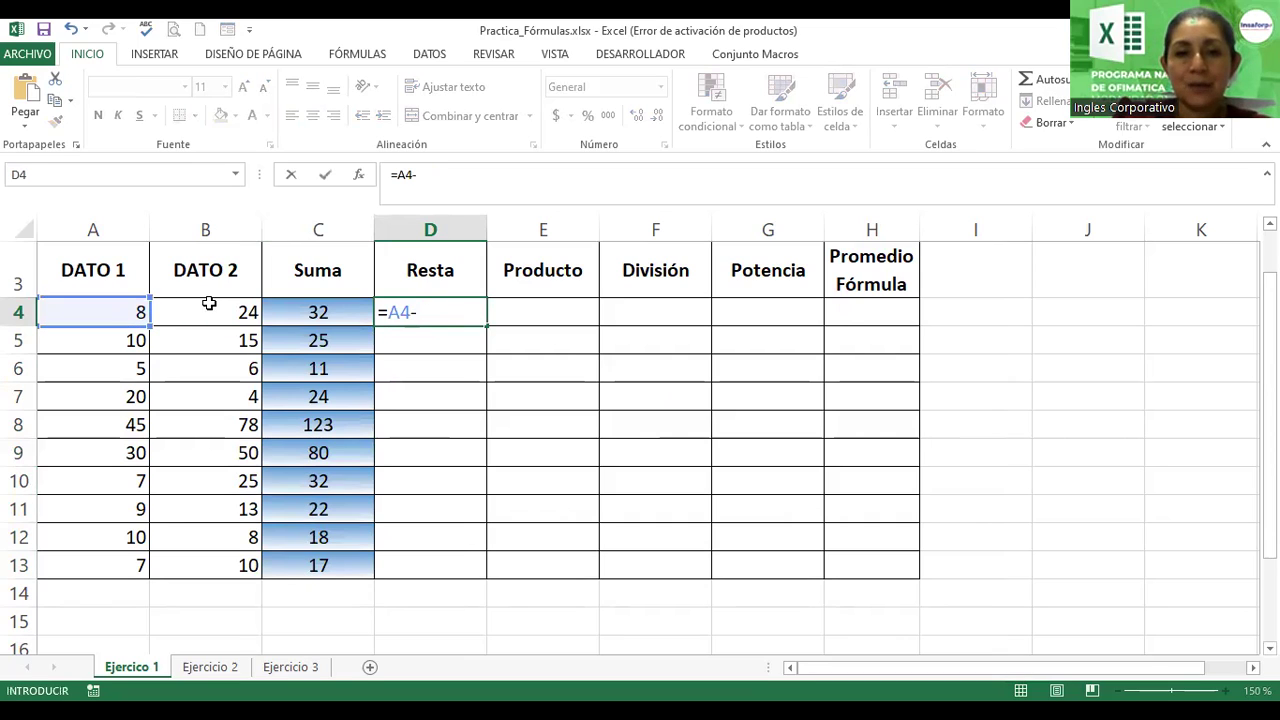
click(209, 303)
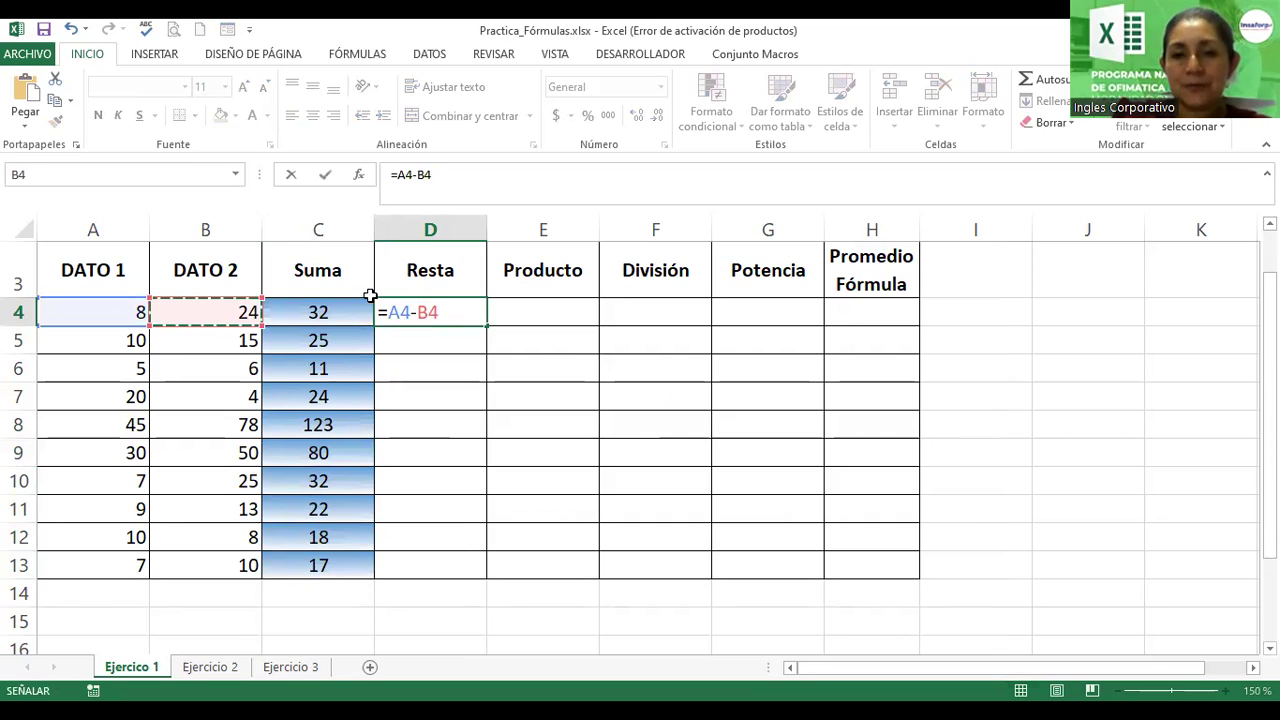
key(Return)
click(478, 318)
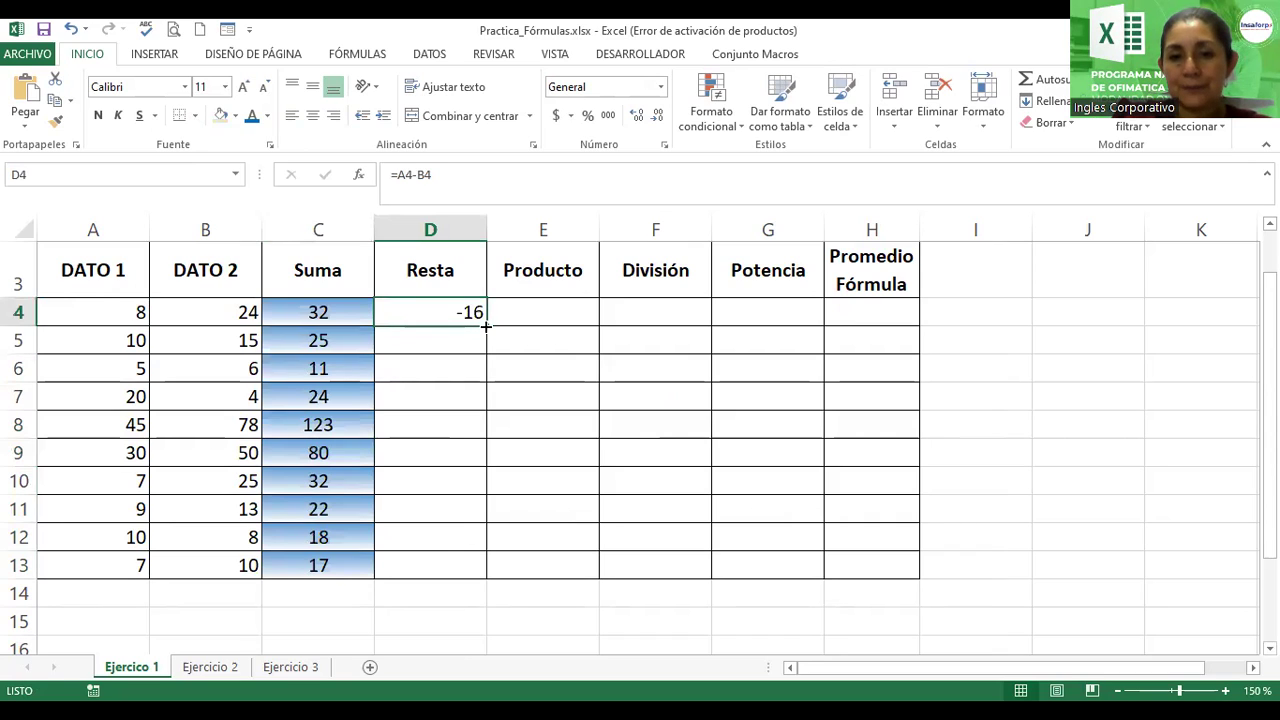
drag(487, 325, 497, 578)
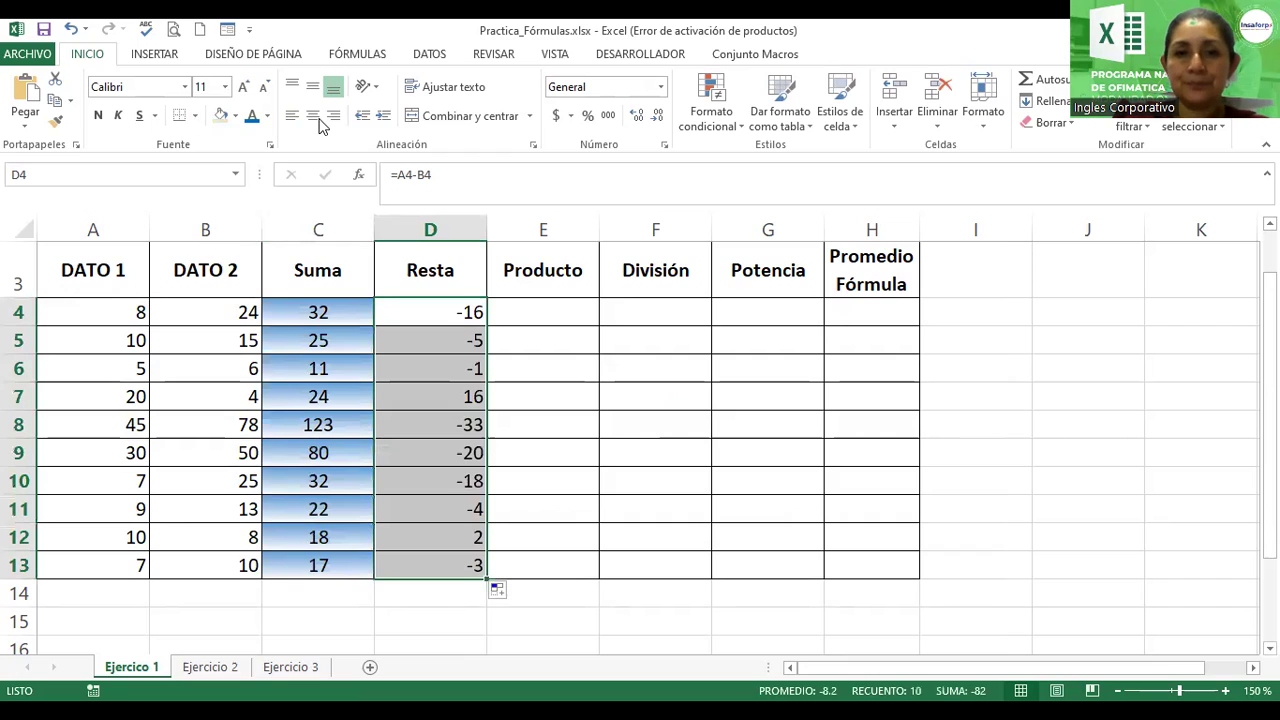
Step: Enter a product formula in E4 multiplying DATO 1 by B4
click(537, 309)
text(=)
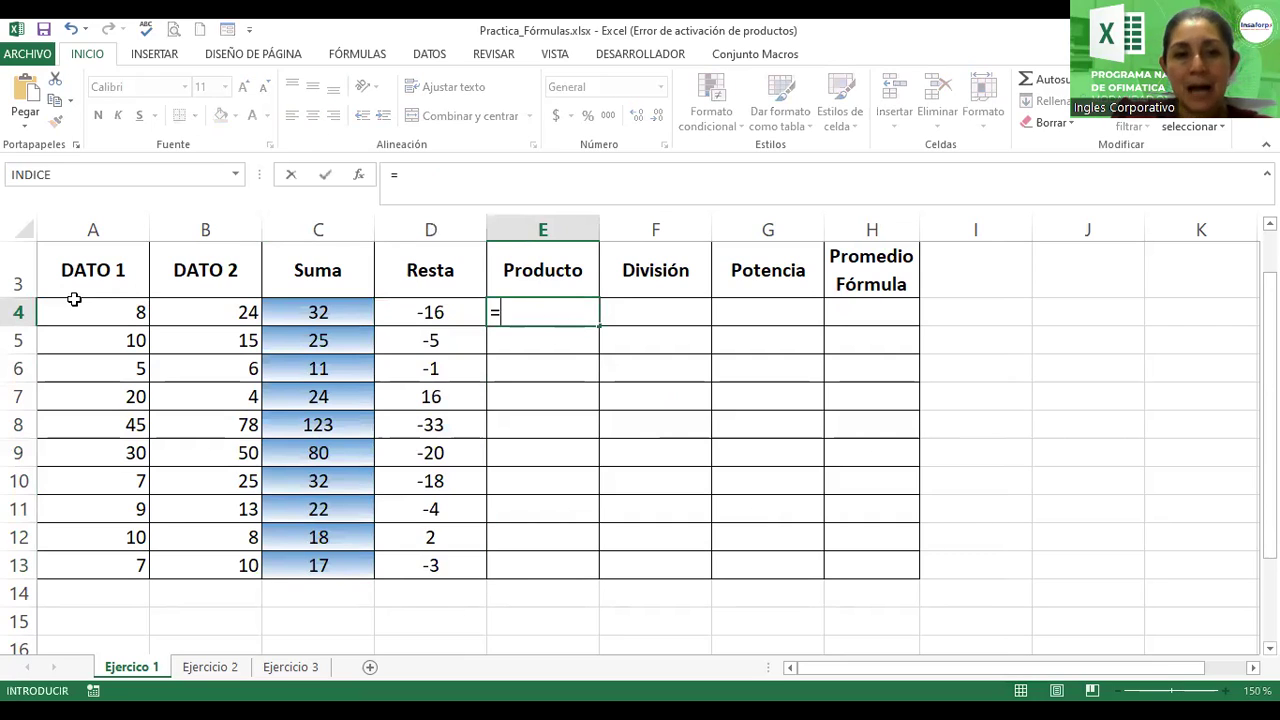
click(78, 305)
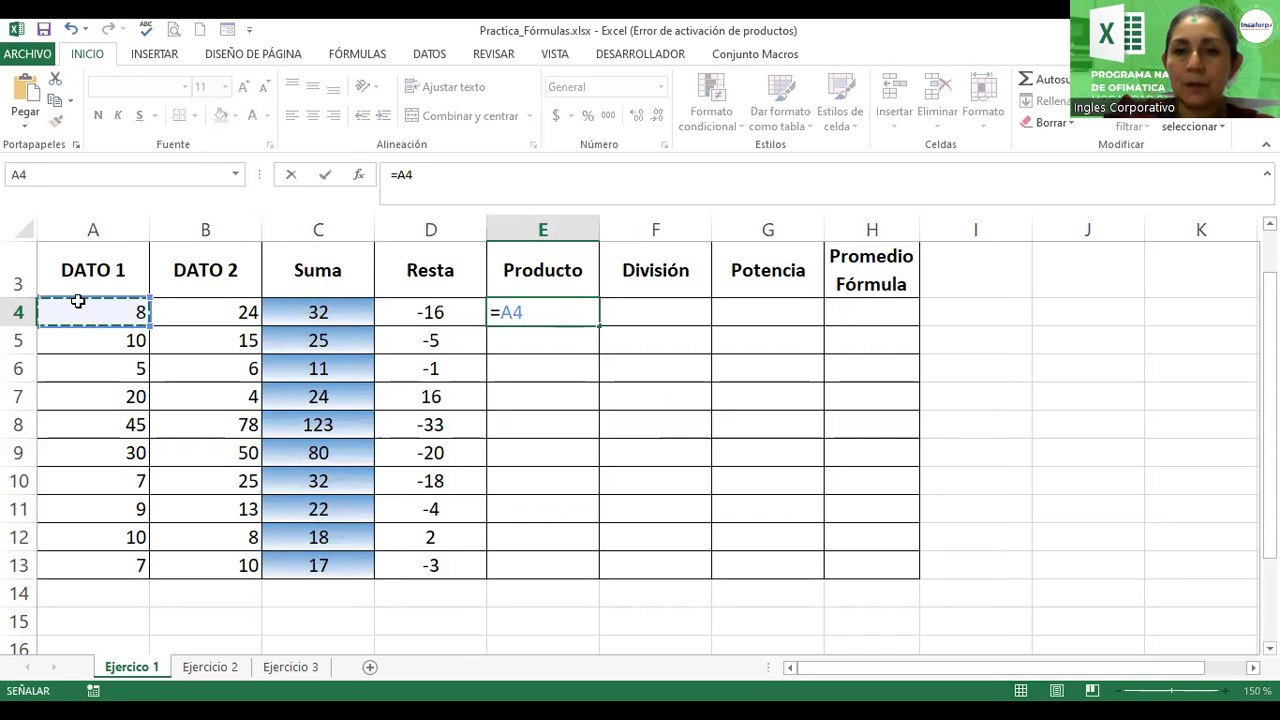
click(78, 298)
text(+)
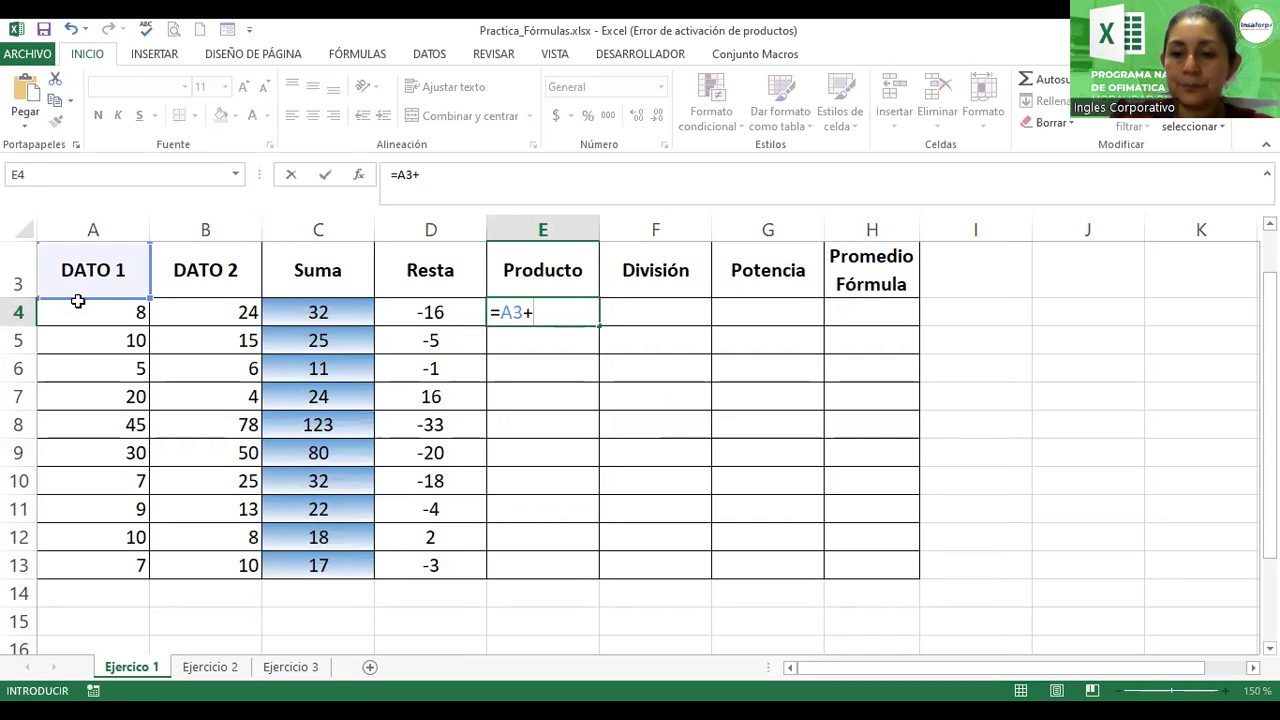
text(*)
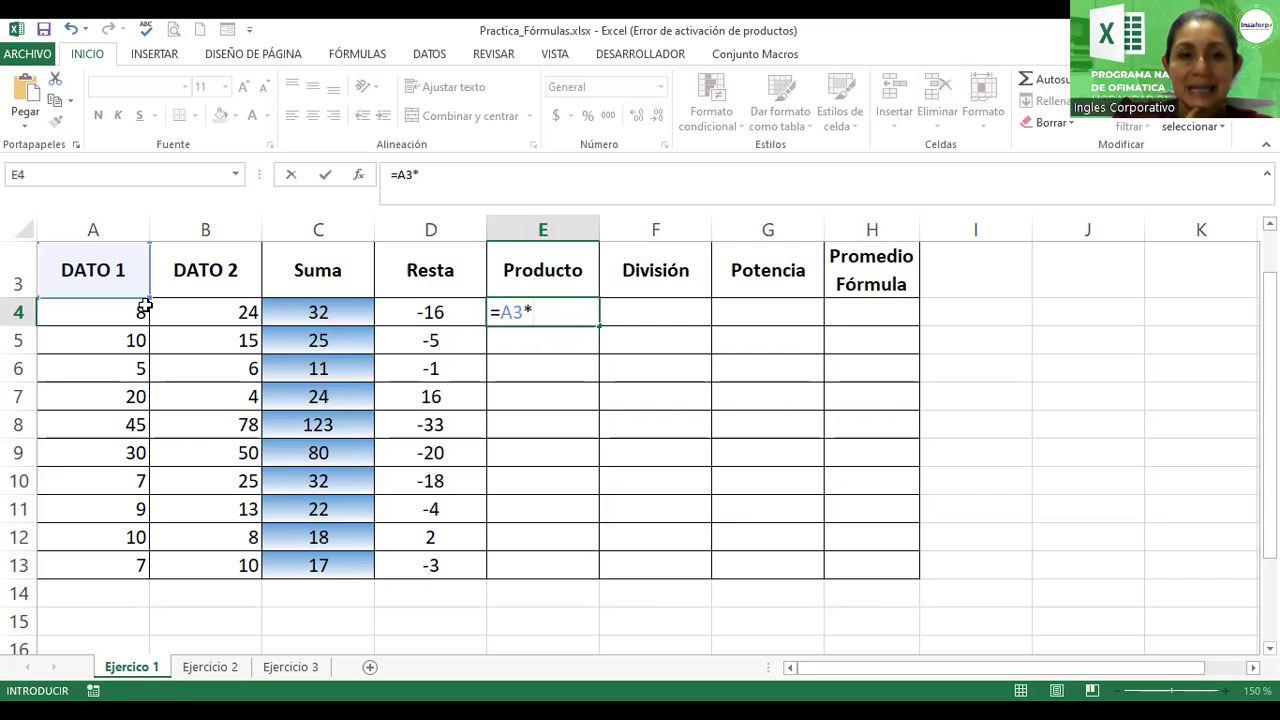
click(226, 310)
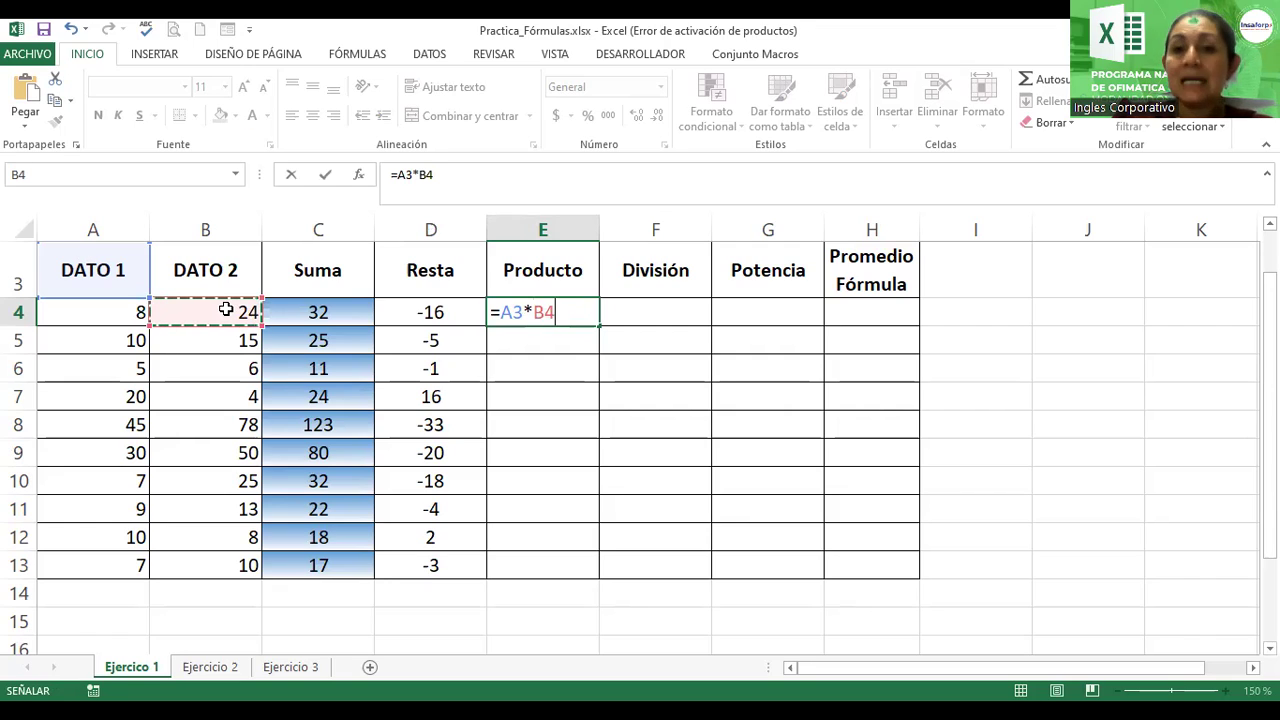
key(Return)
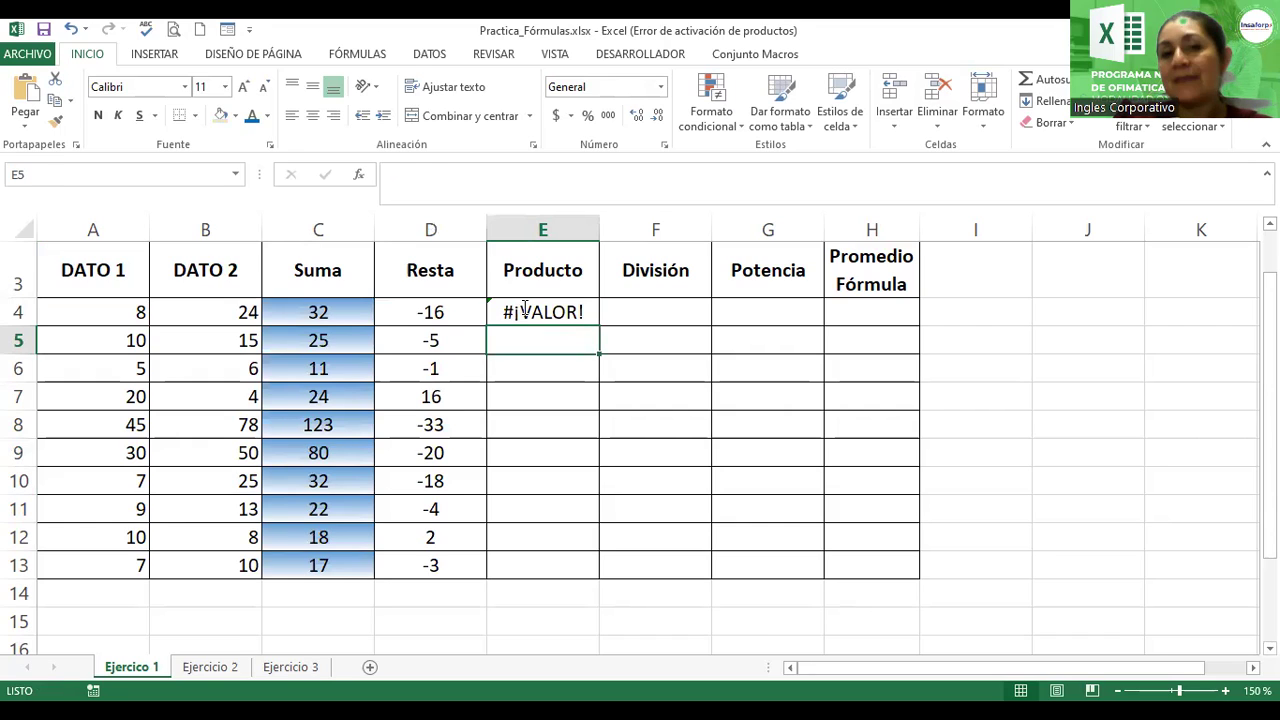
Step: Correct E4's A3 reference to A4, making =A4*B4, and fill it down to E13
double_click(525, 310)
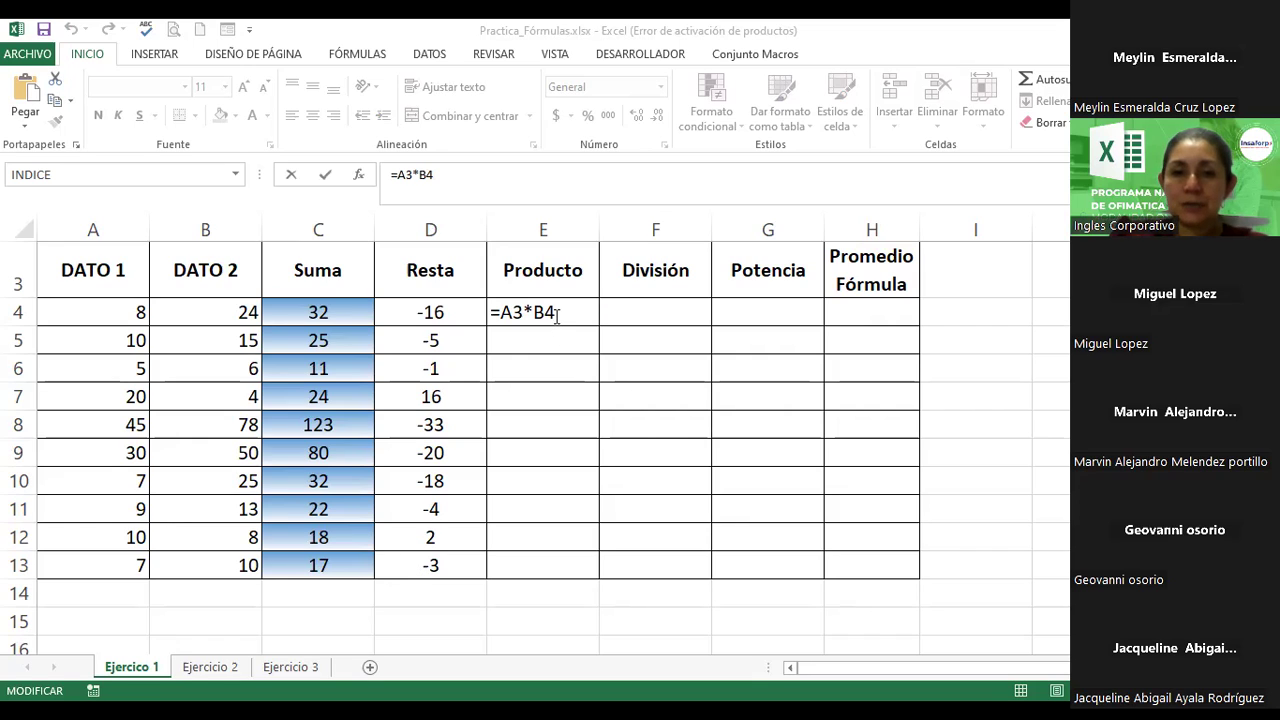
click(528, 311)
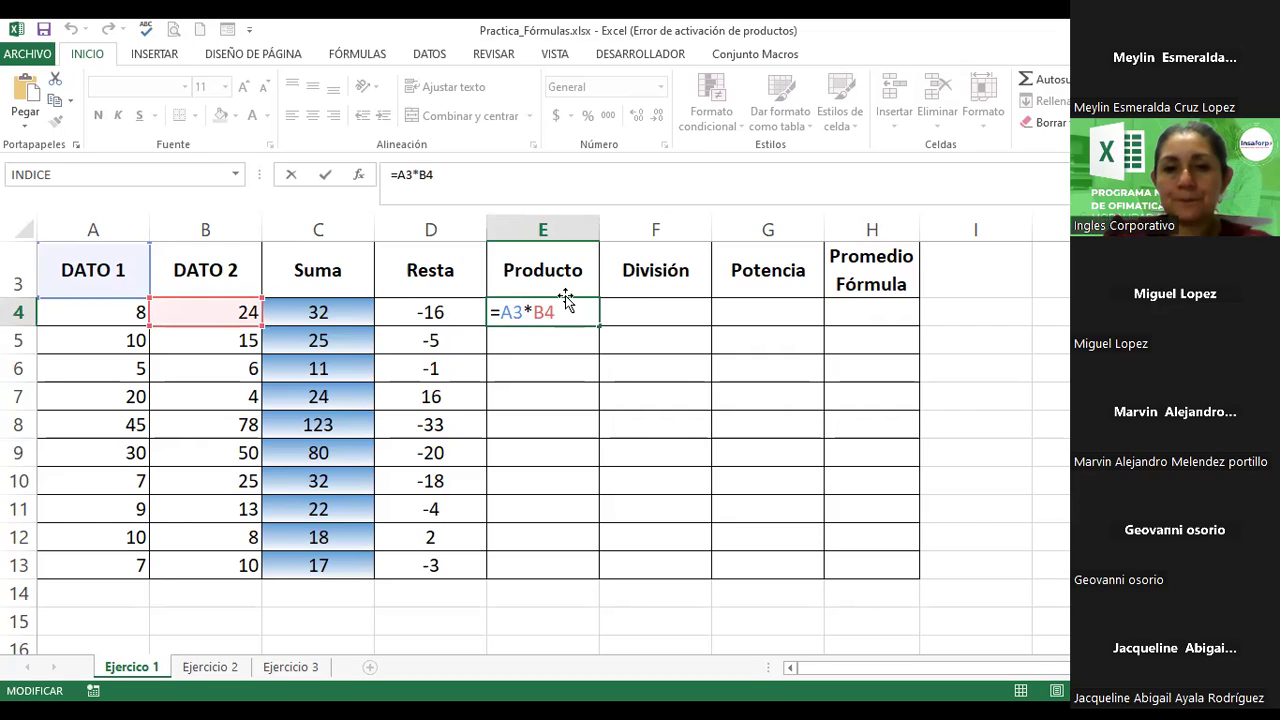
key(BackSpace)
text(4)
key(Return)
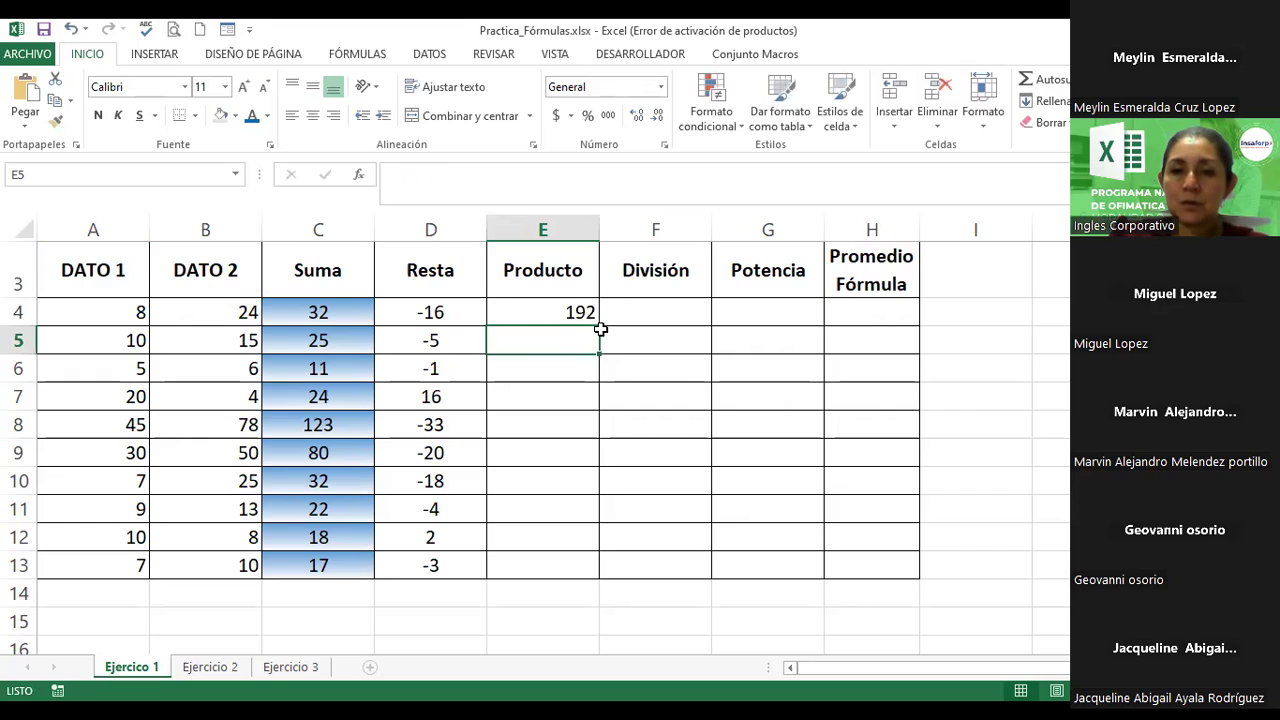
click(596, 318)
drag(598, 326, 611, 577)
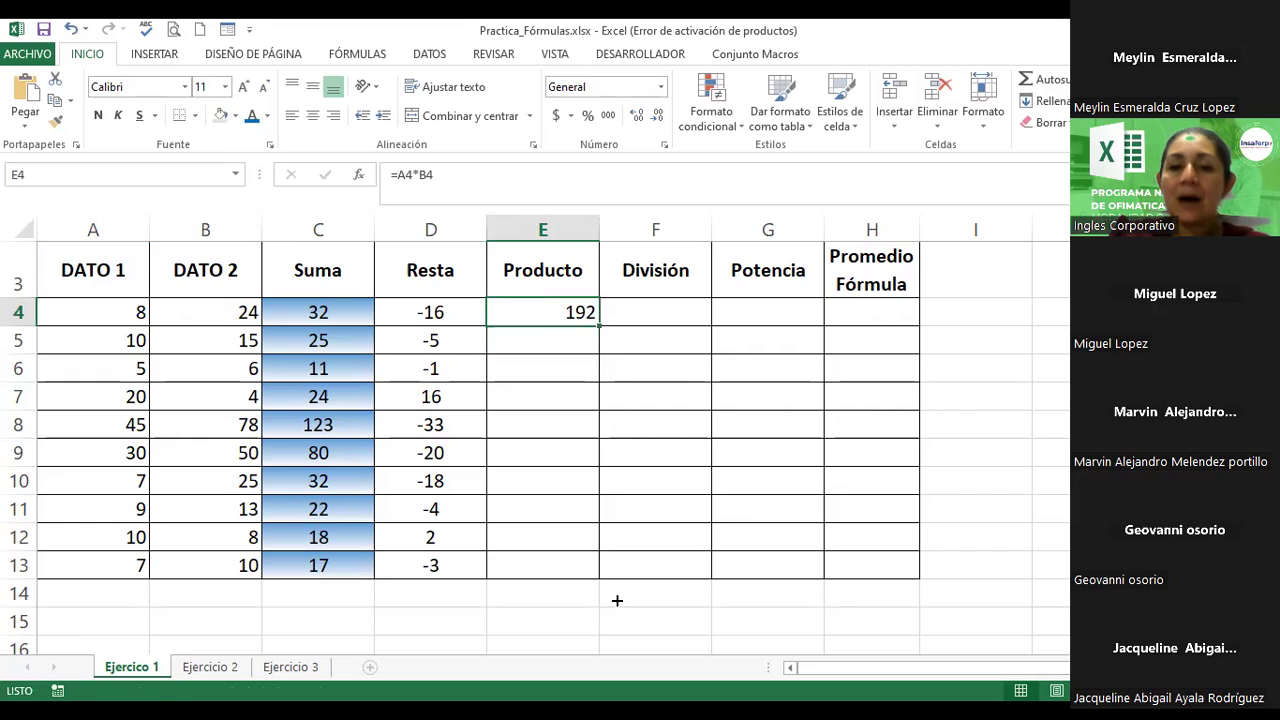
Step: Enter =A4/B4 in F4 and fill it down through F13
click(635, 318)
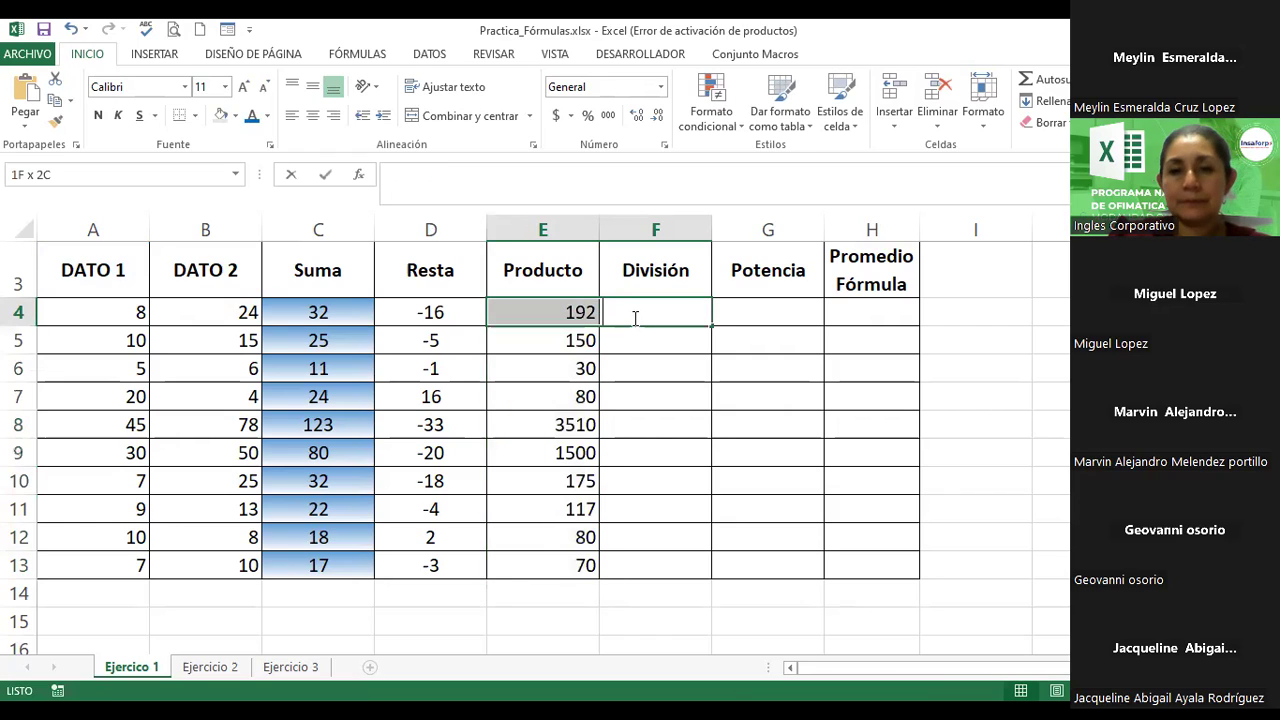
text(=)
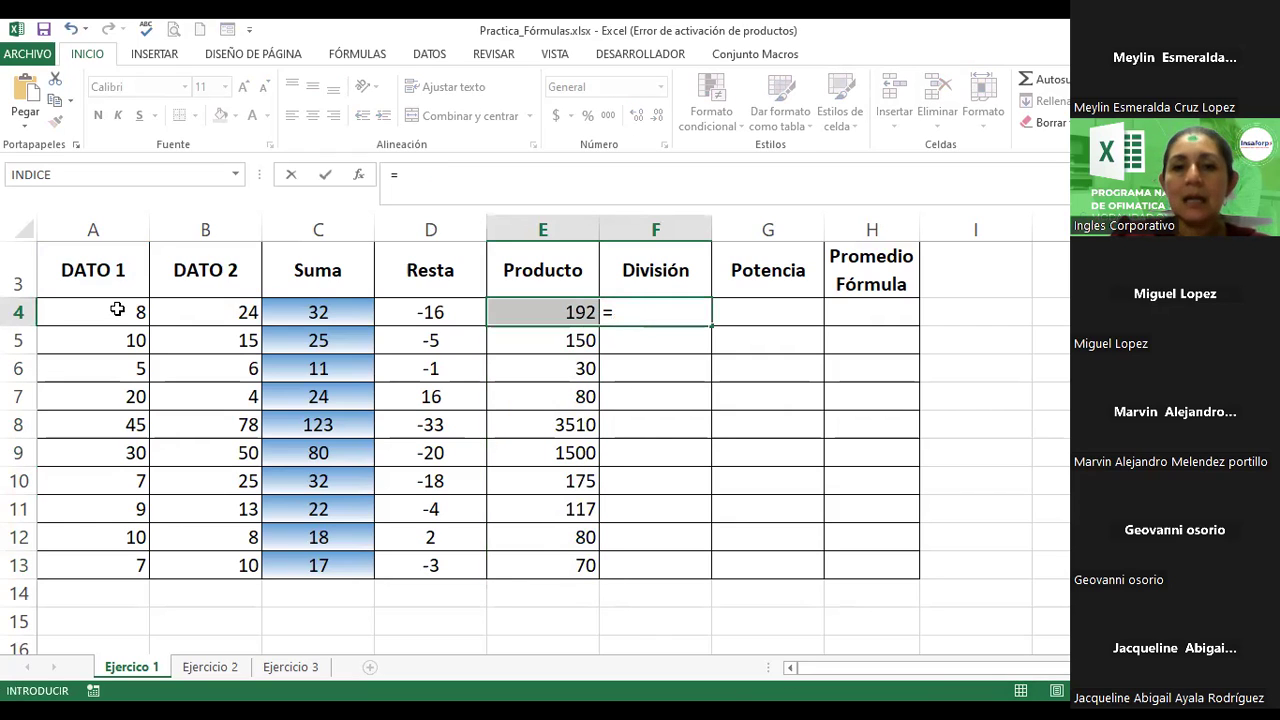
click(117, 312)
text(/)
click(207, 314)
key(Return)
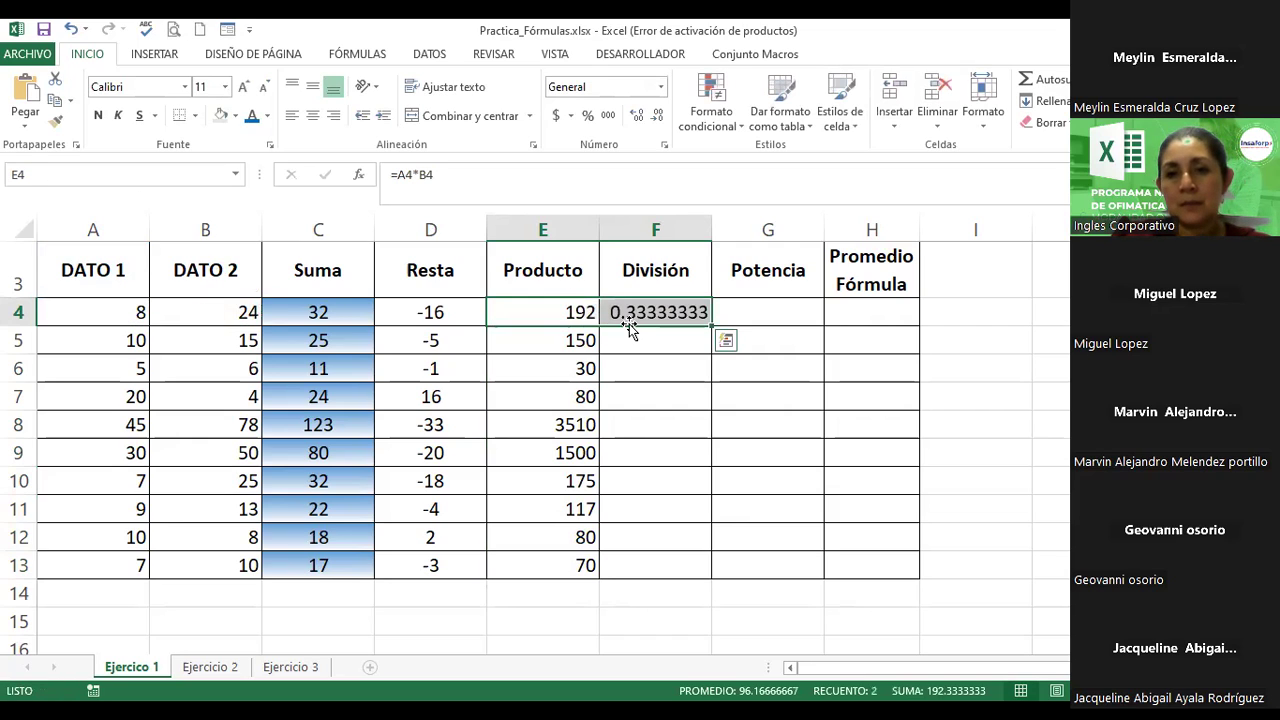
click(705, 318)
drag(716, 325, 595, 277)
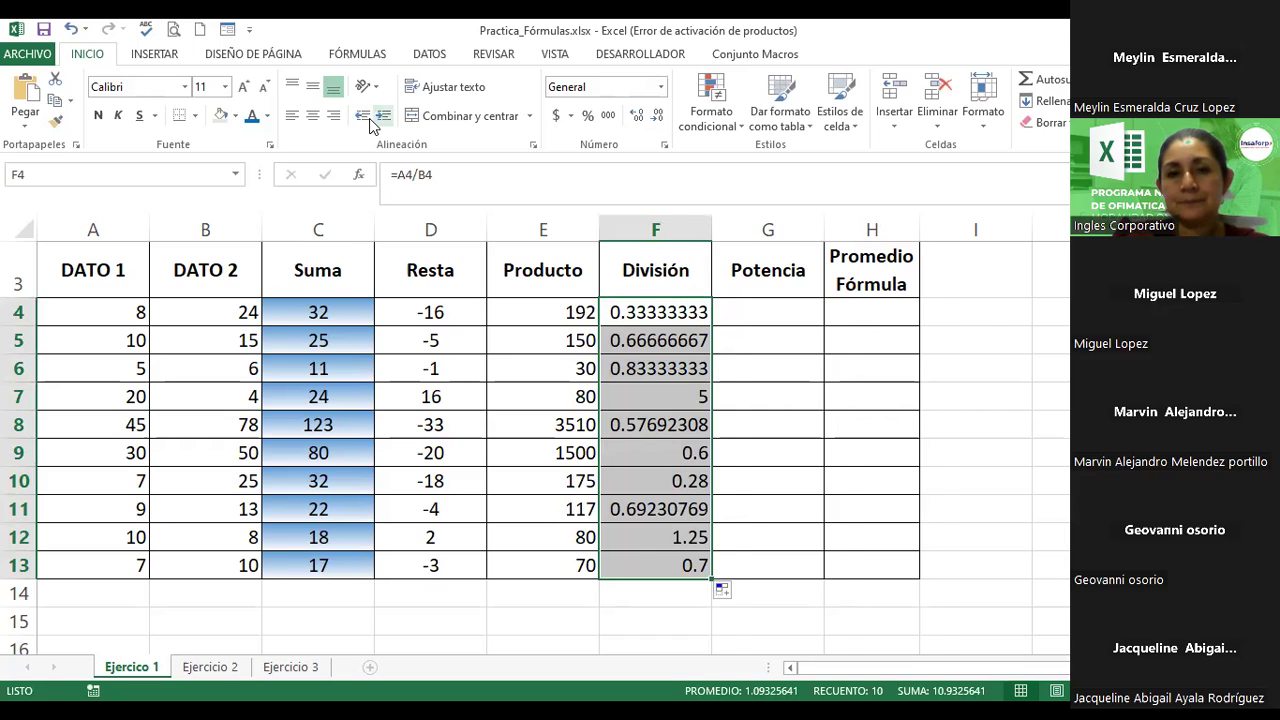
Step: Left-align the División results F4:F13, show two decimals (0.33 to 0.70), and narrow column F
click(372, 118)
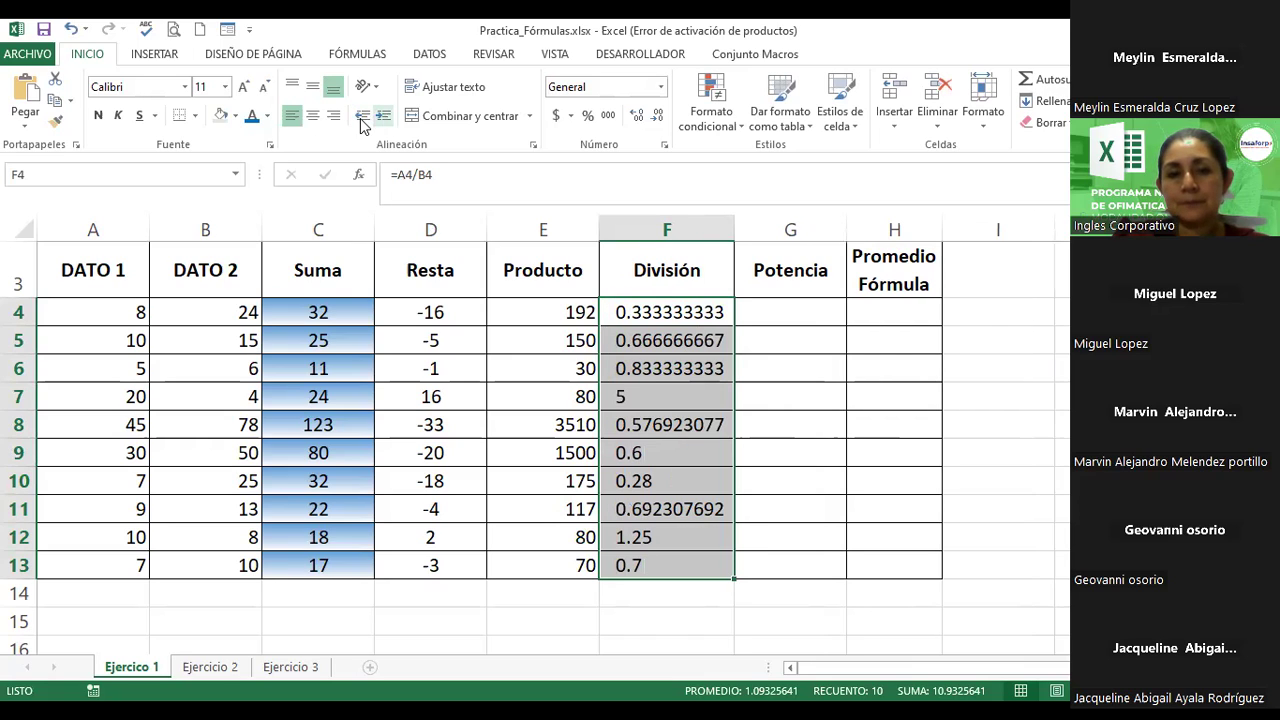
click(659, 118)
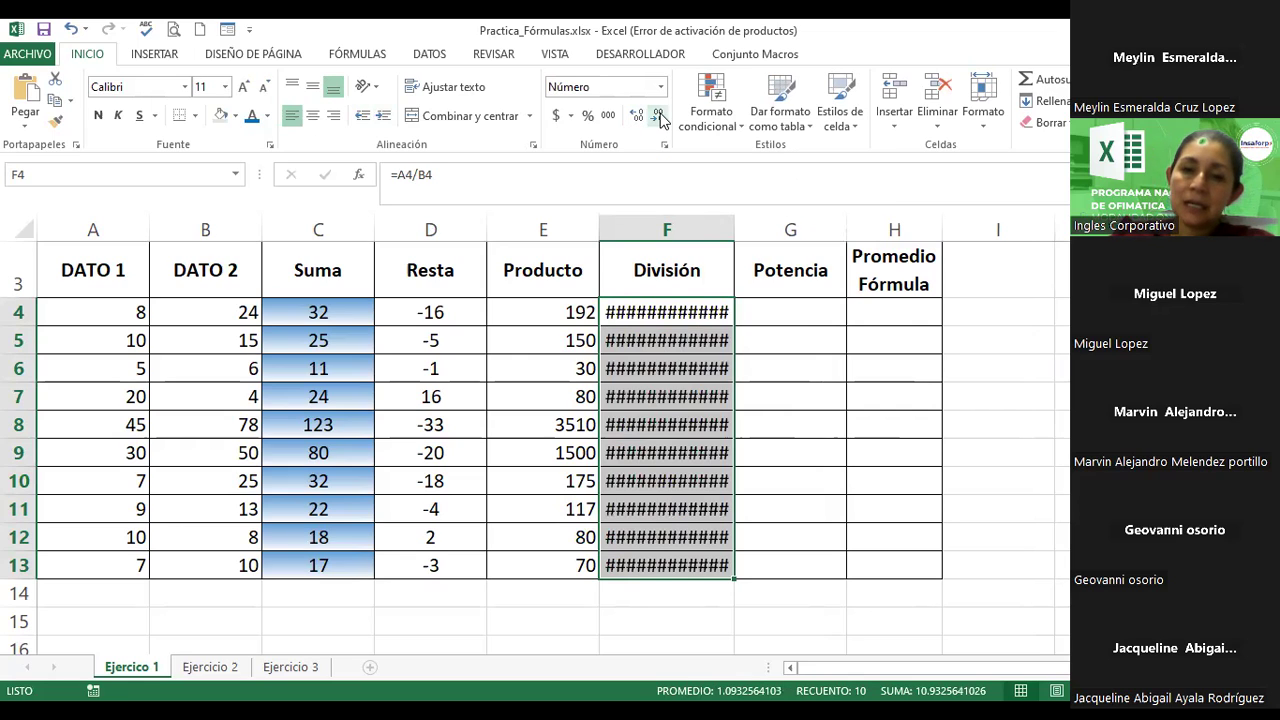
click(642, 118)
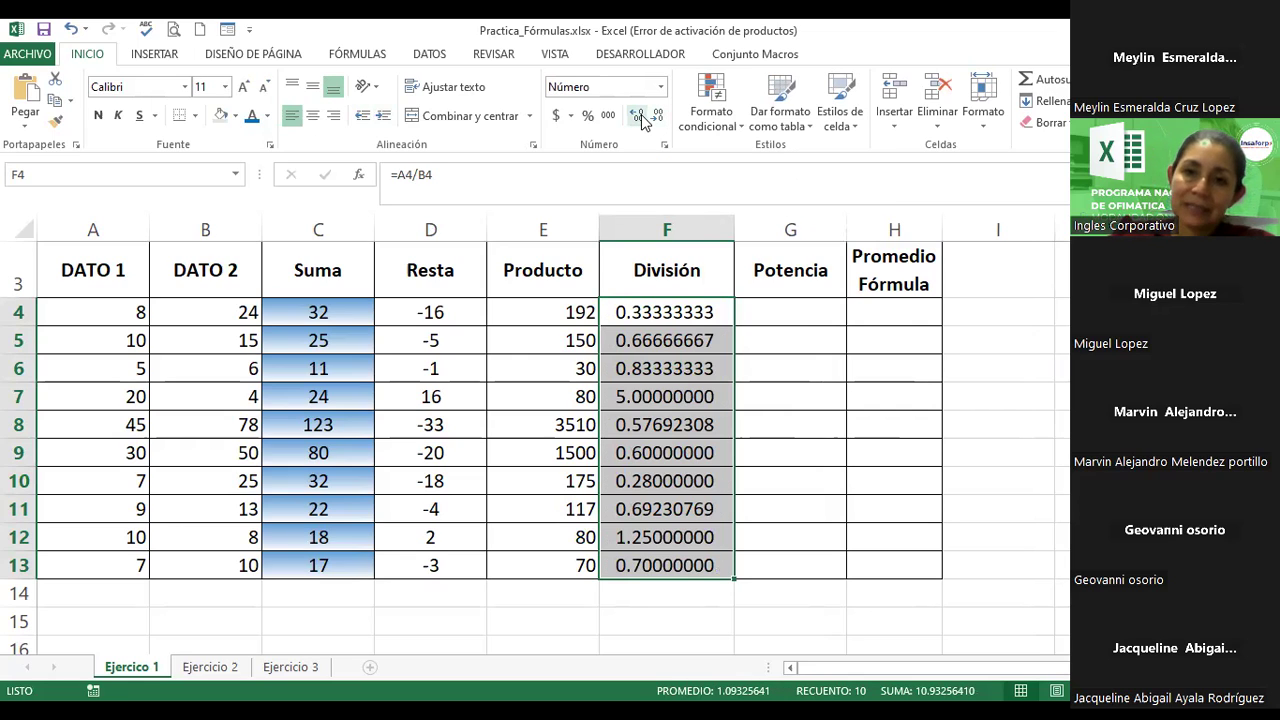
click(642, 118)
click(642, 118)
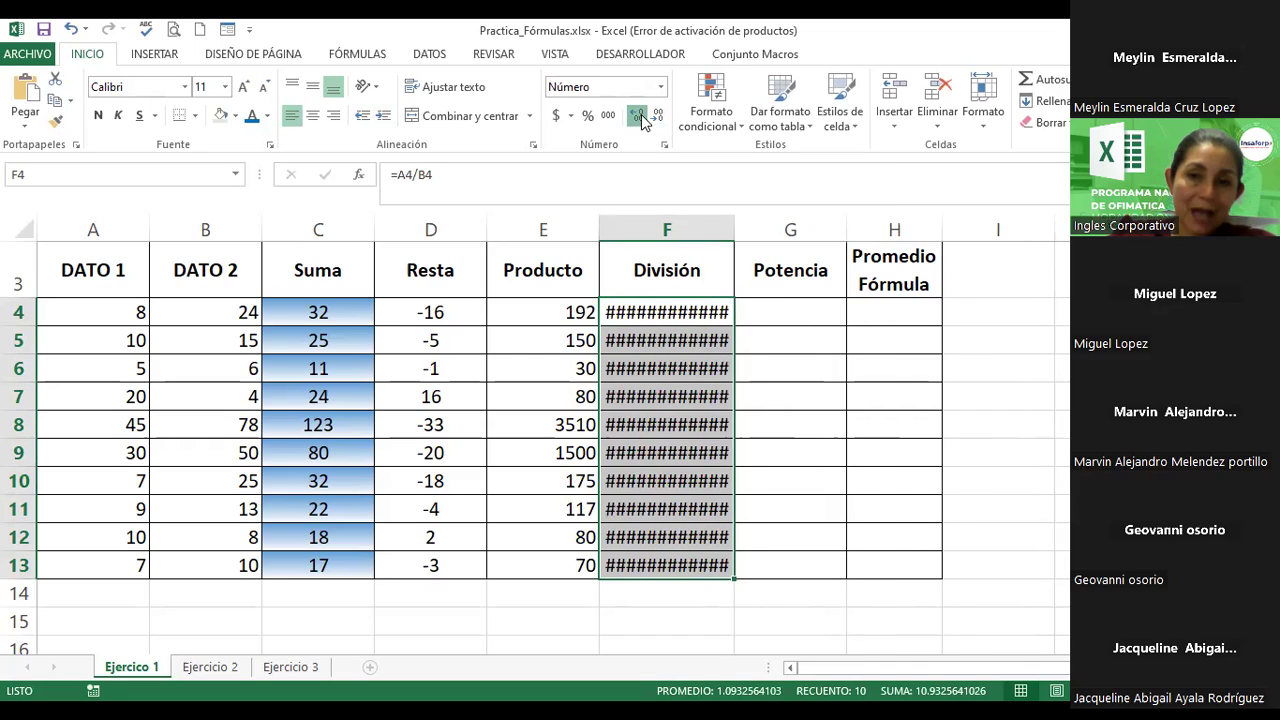
click(642, 118)
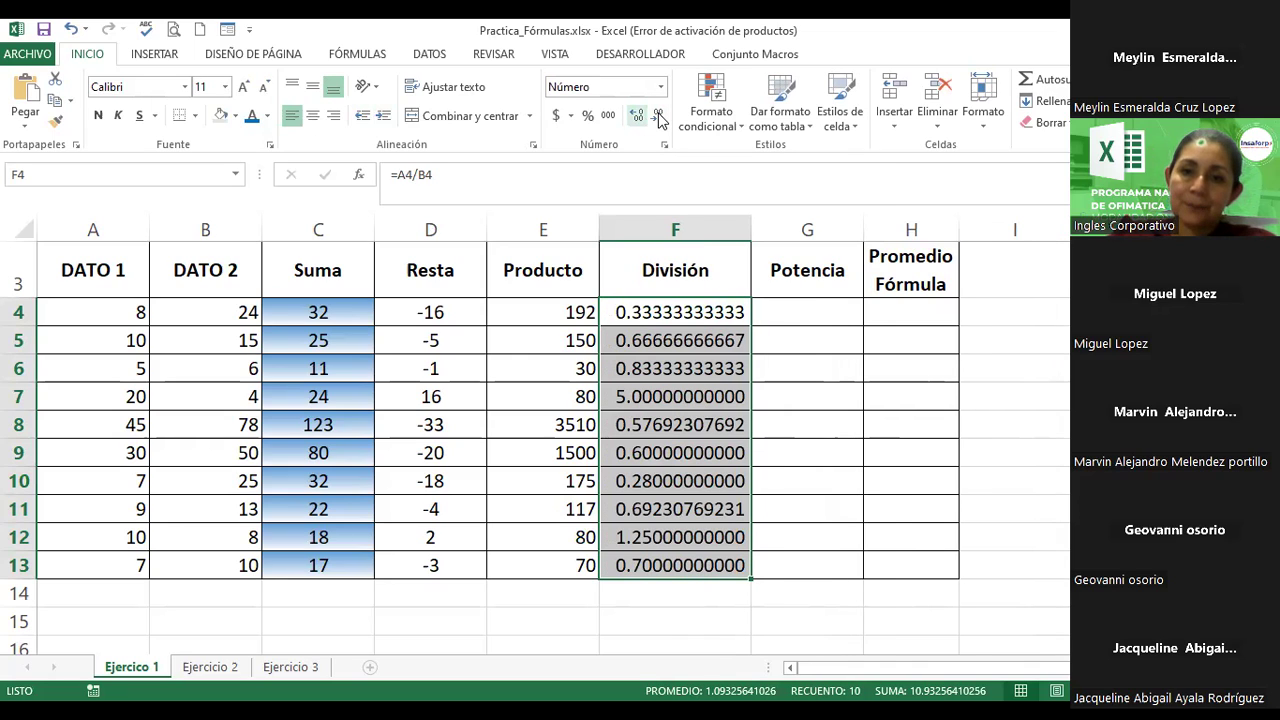
click(659, 117)
click(659, 117)
click(659, 117)
click(659, 117)
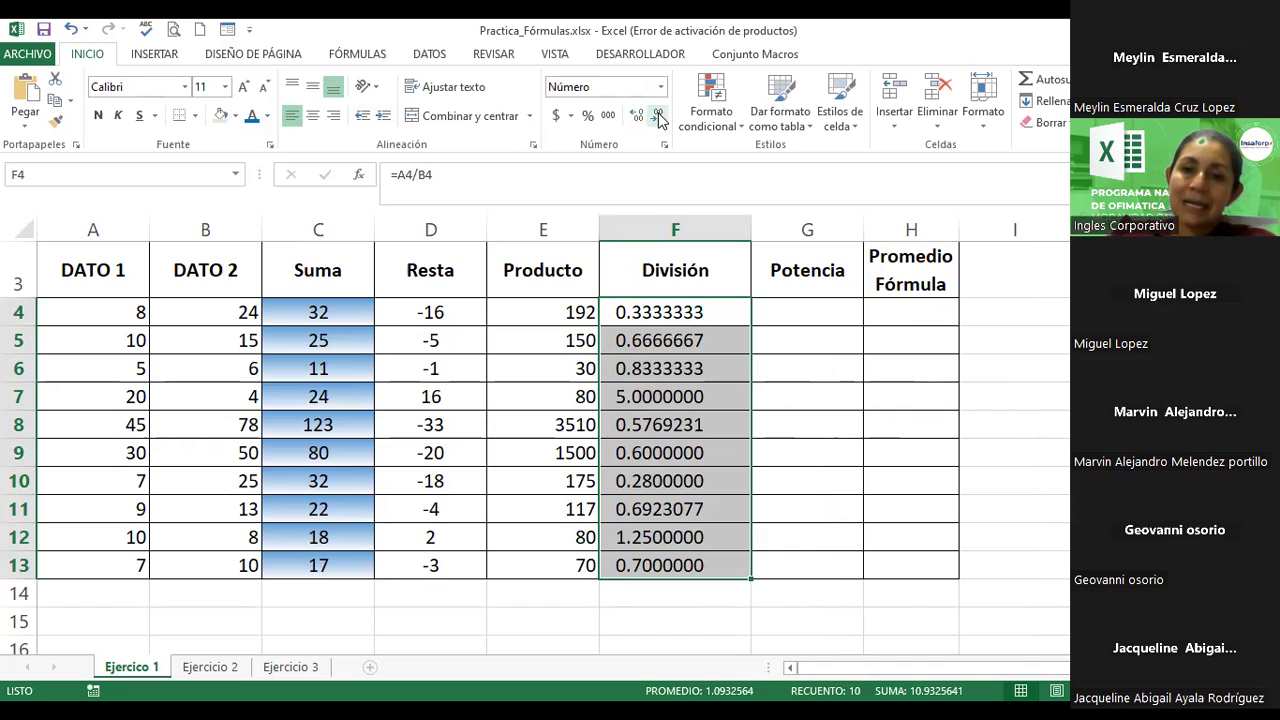
click(659, 117)
click(659, 117)
click(659, 117)
click(659, 117)
click(659, 117)
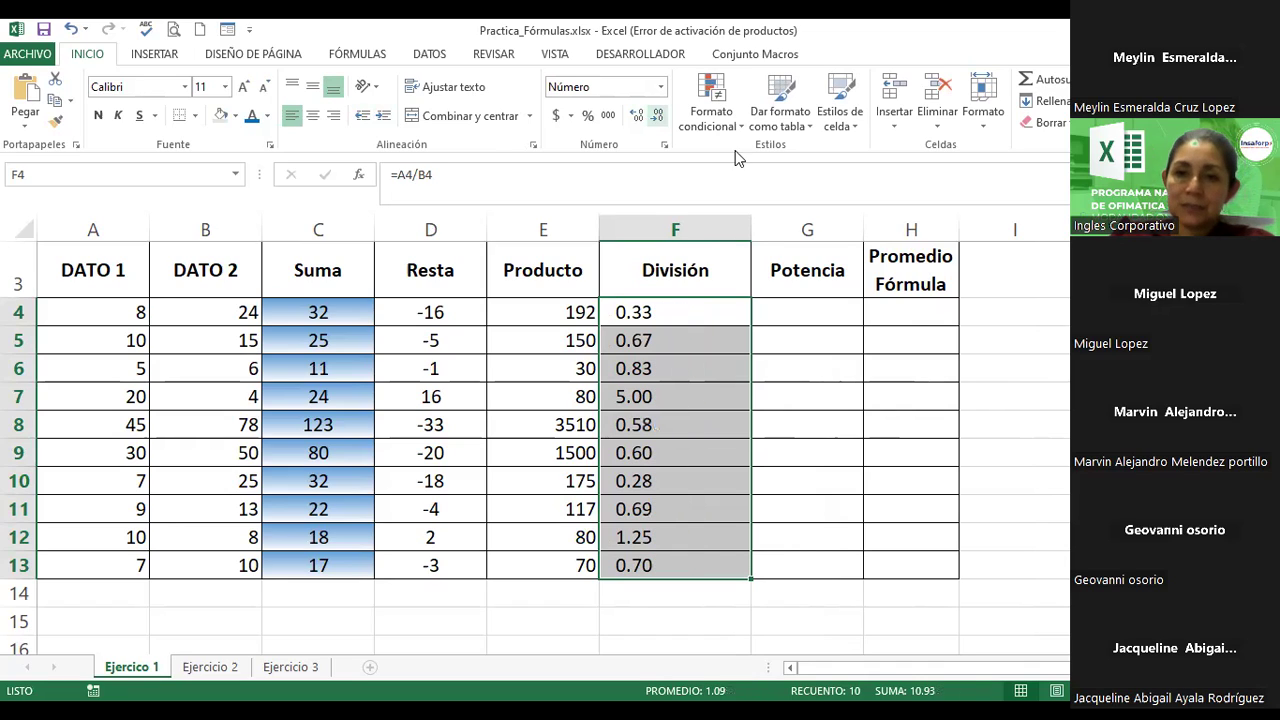
drag(751, 232, 747, 307)
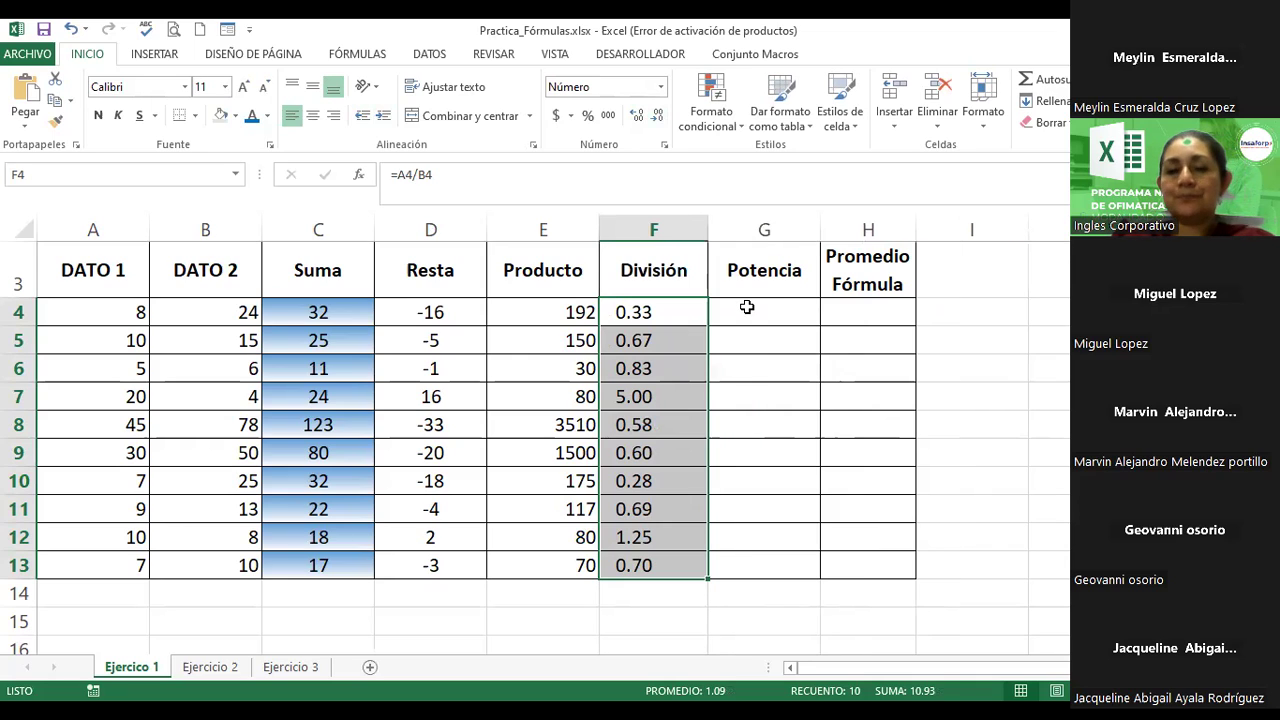
click(747, 307)
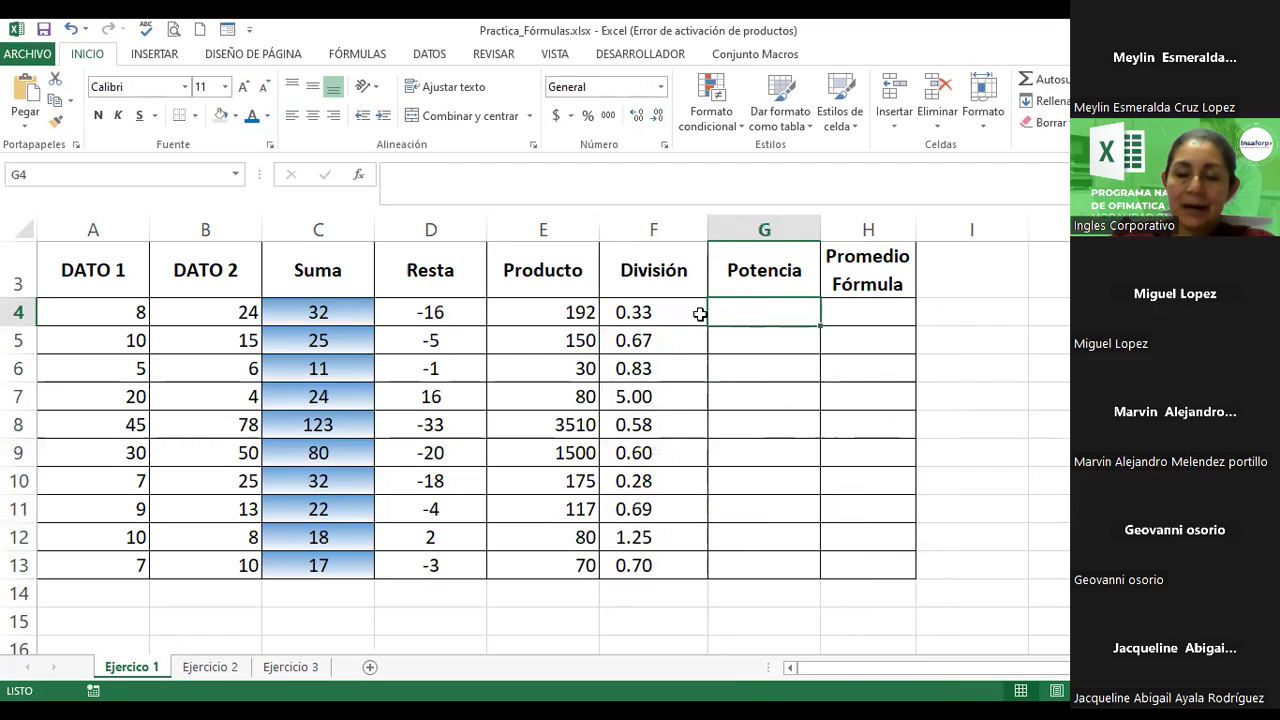
Step: Open cell F4 to display its formula =A4/B4 with the referenced cells highlighted
click(114, 316)
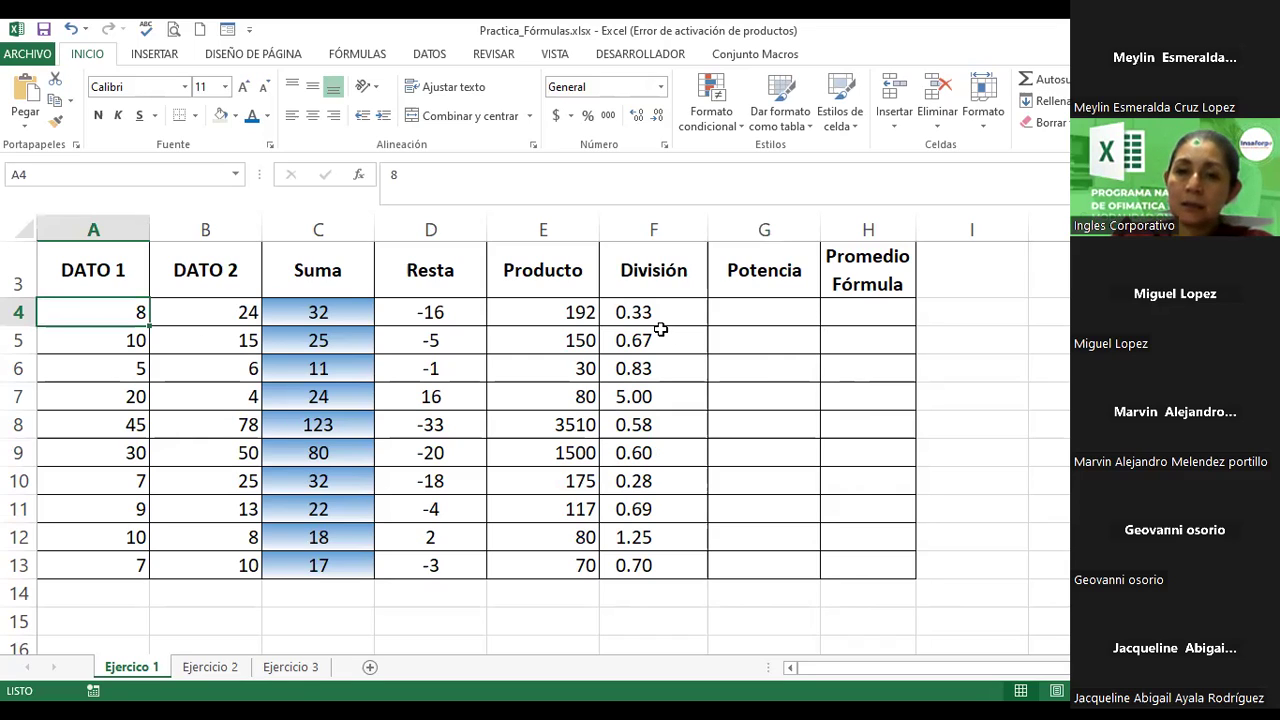
double_click(673, 316)
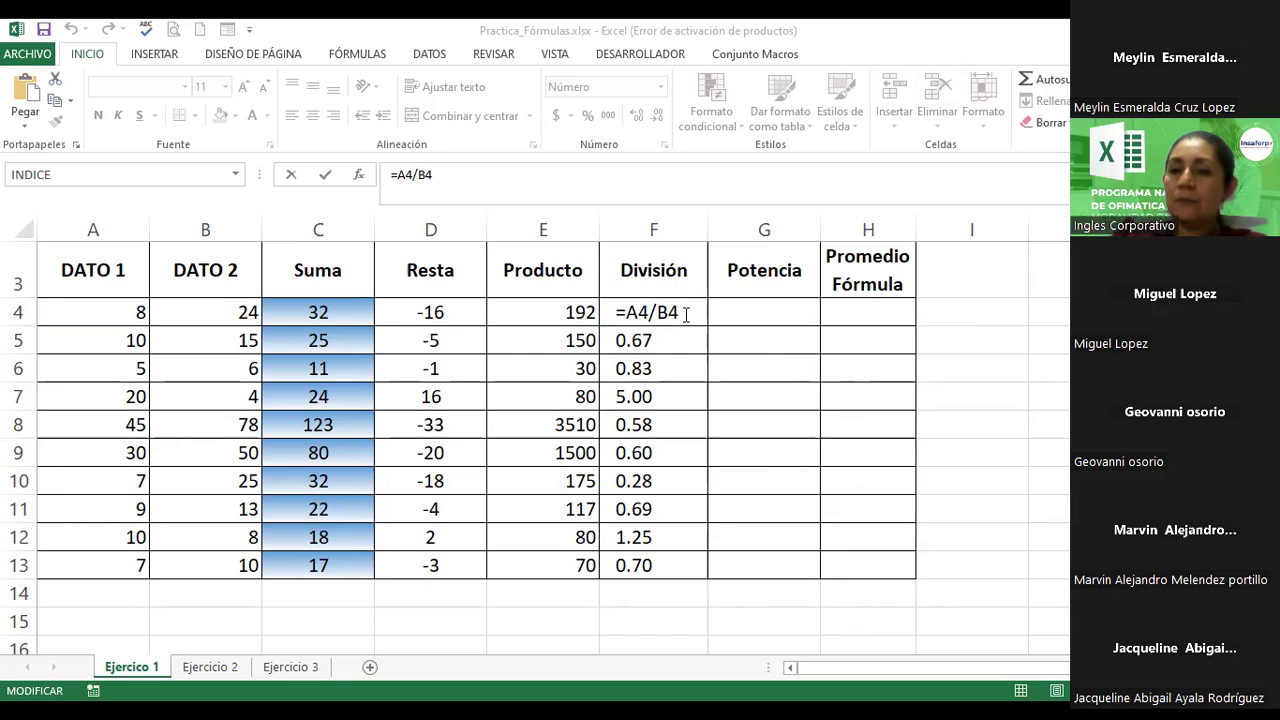
click(686, 314)
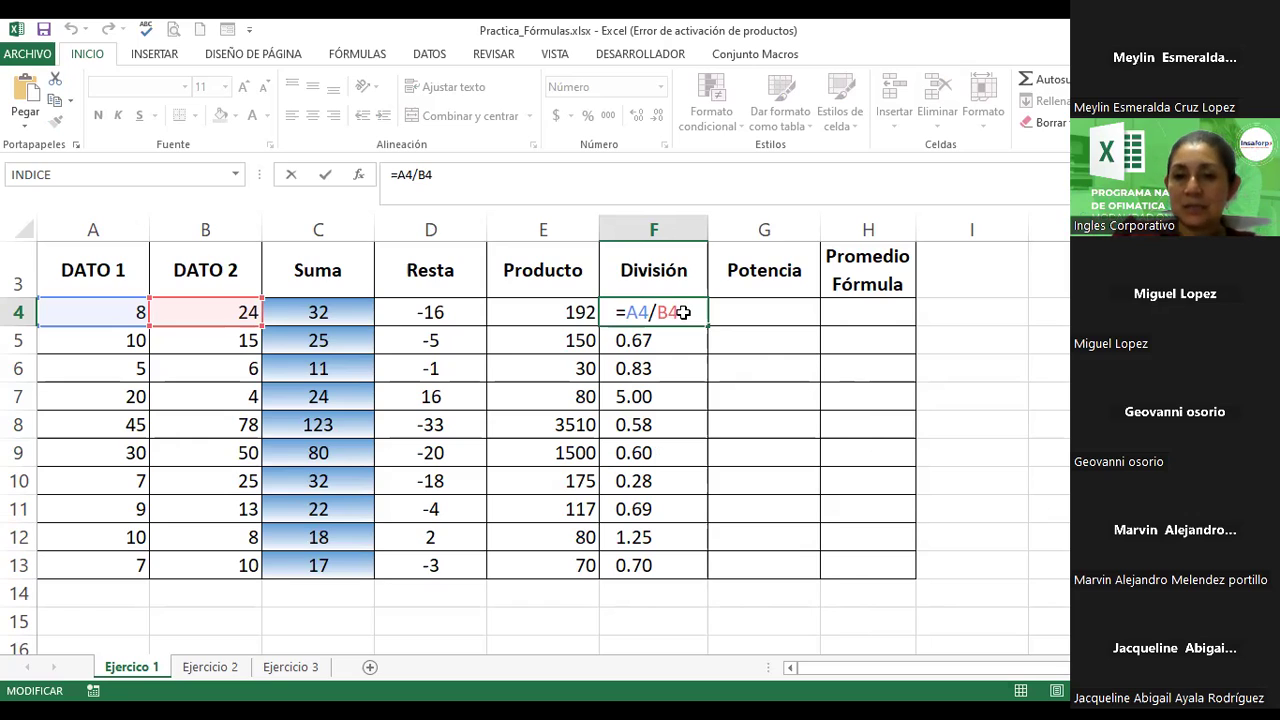
Step: Confirm F4, select F4:F13 and try fewer and more decimal places on the División results
key(Return)
click(643, 317)
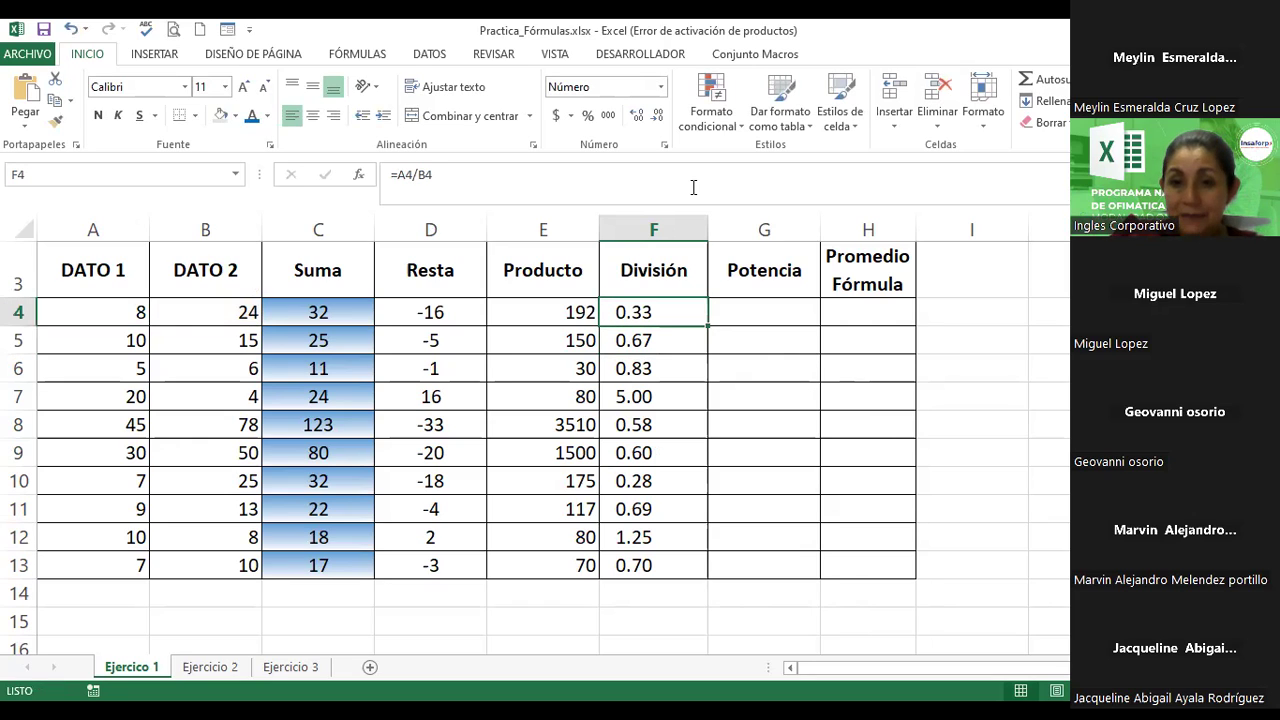
shift+click(690, 568)
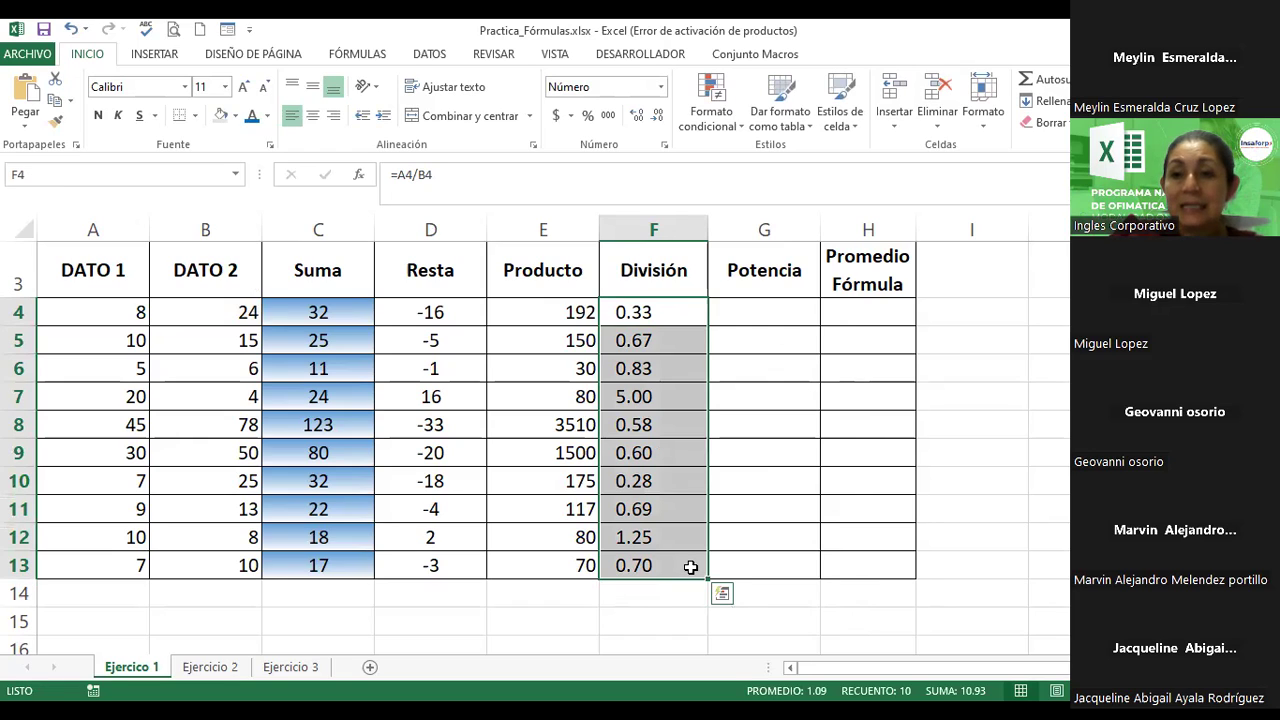
click(655, 119)
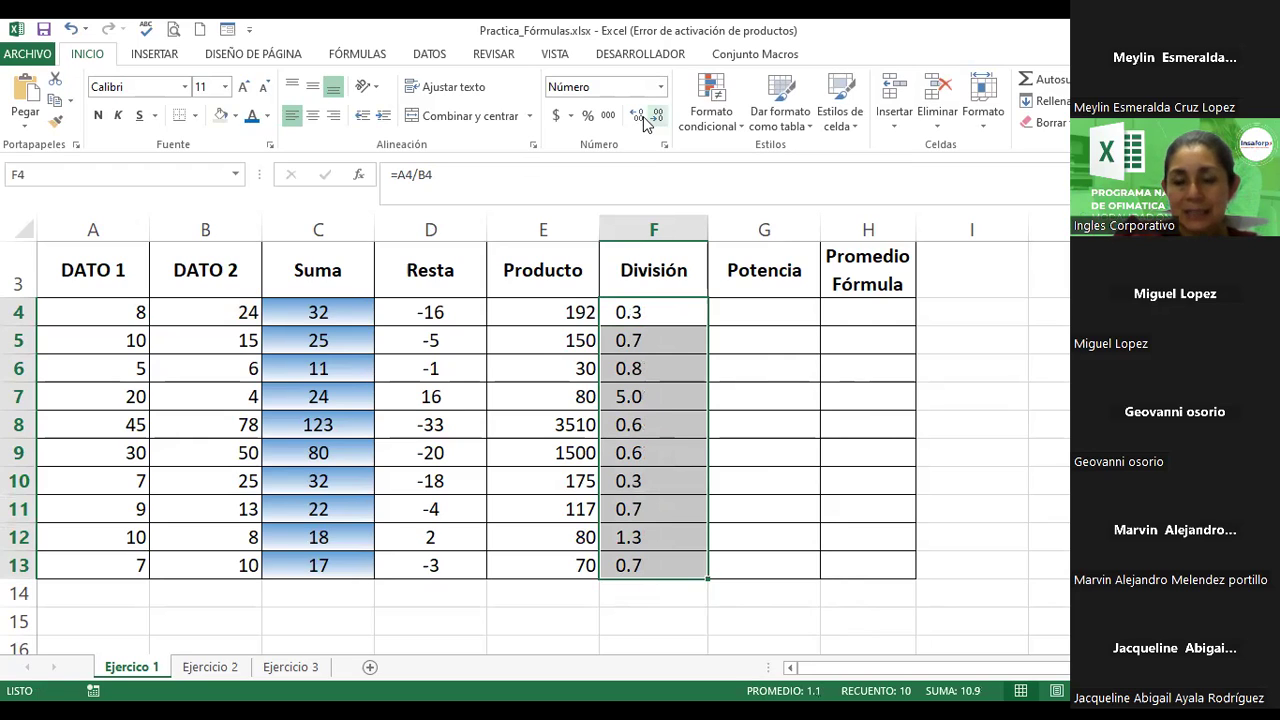
click(640, 118)
triple_click(644, 120)
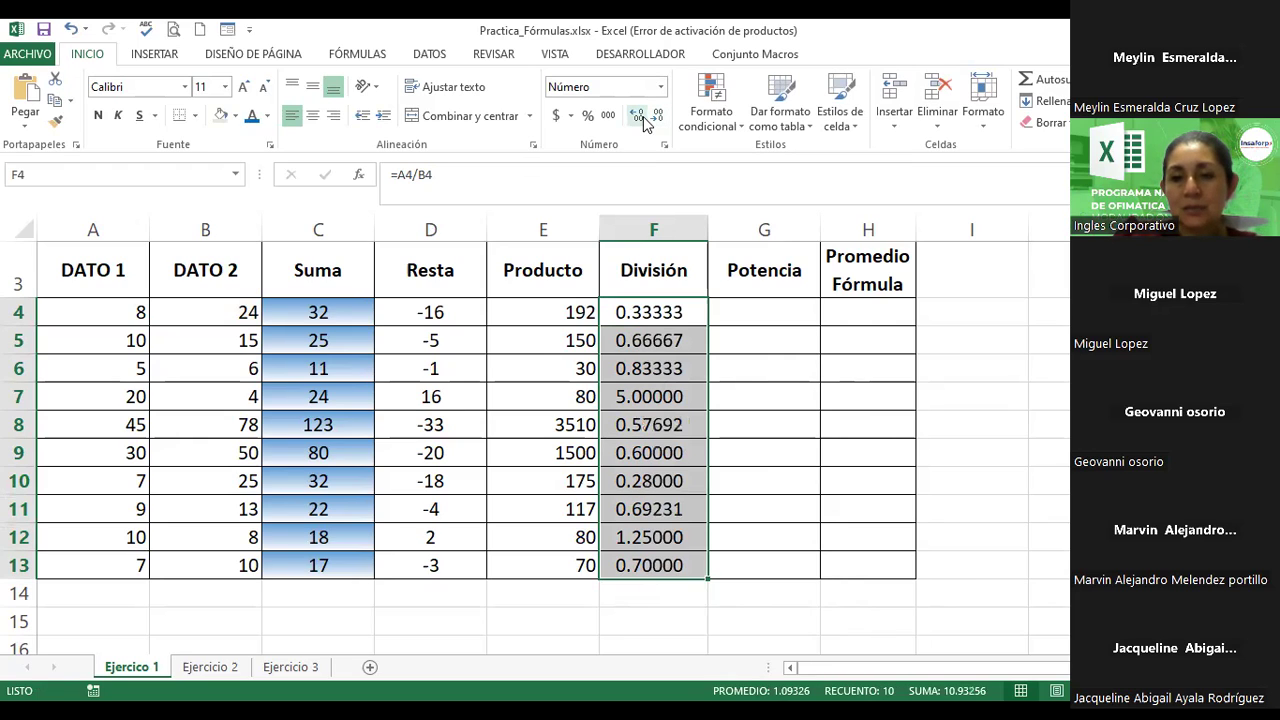
click(644, 120)
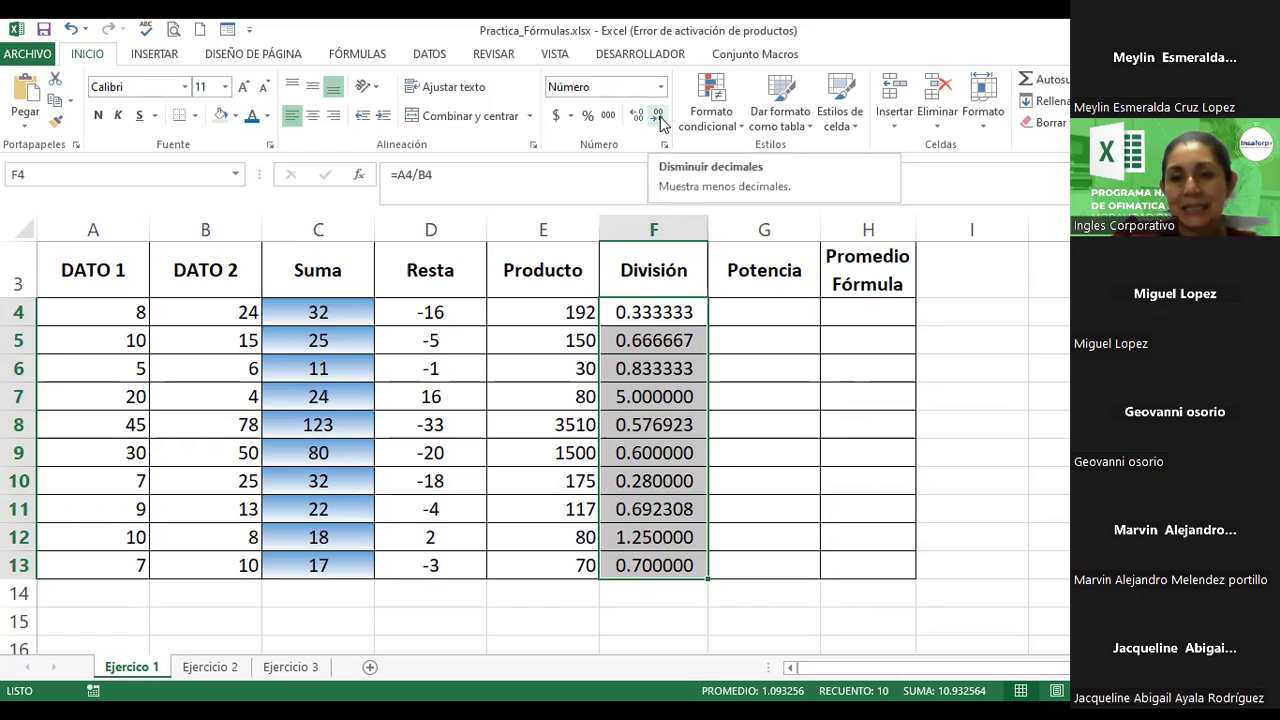
double_click(659, 120)
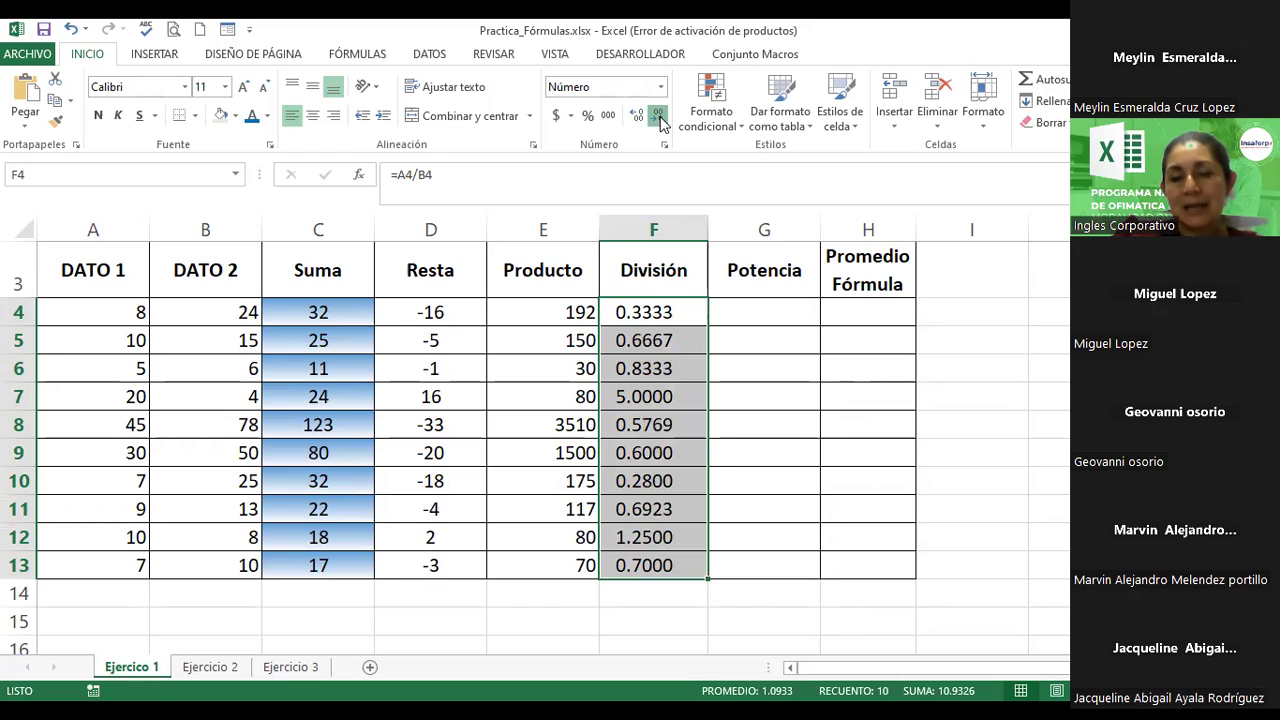
double_click(659, 120)
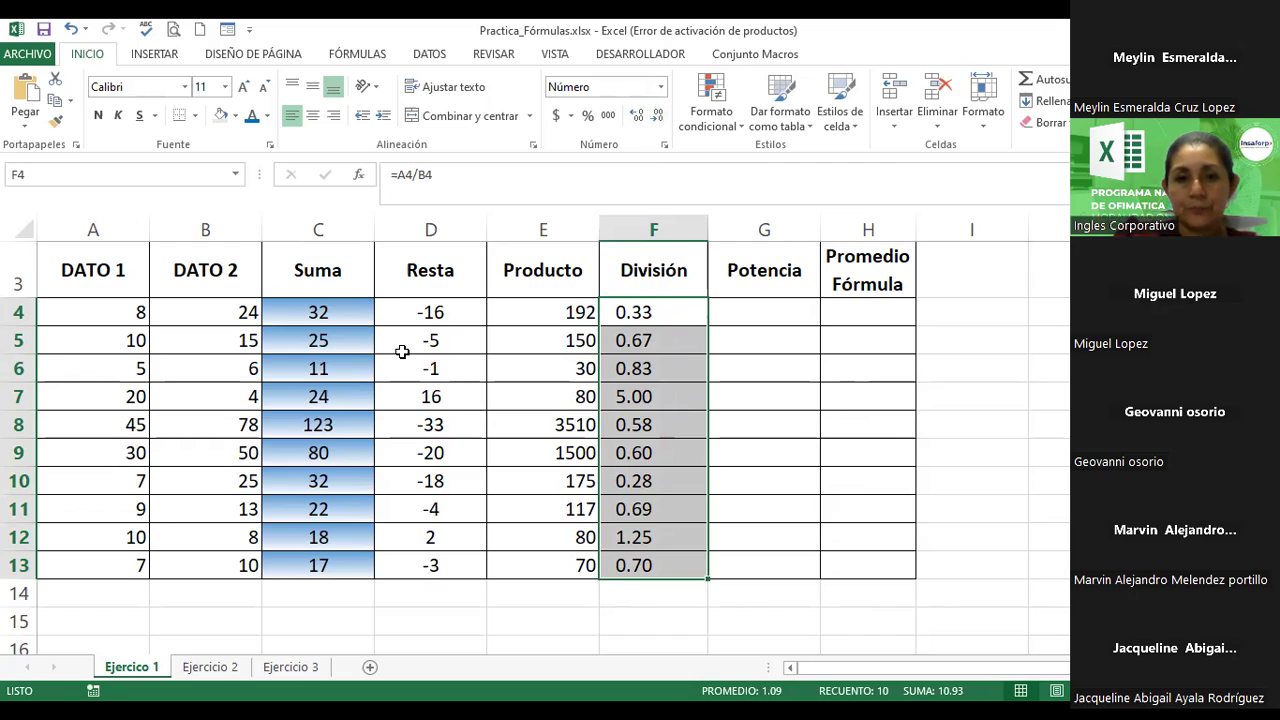
click(576, 305)
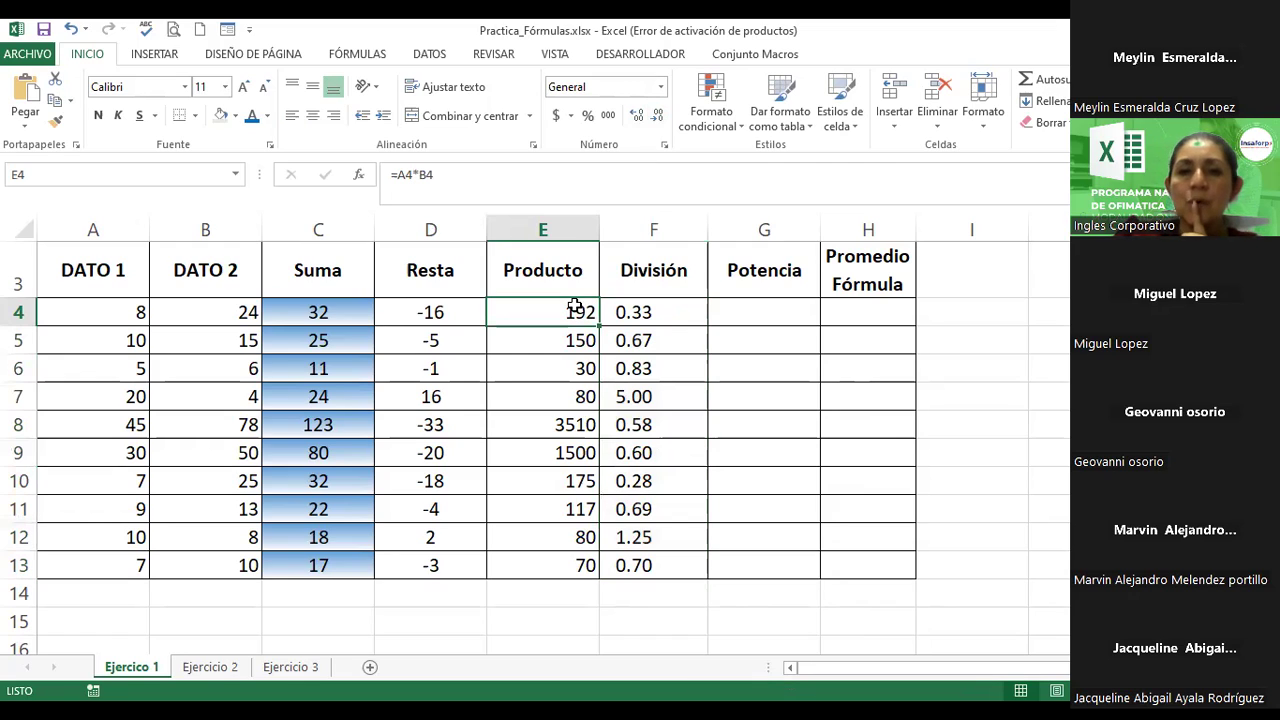
double_click(519, 313)
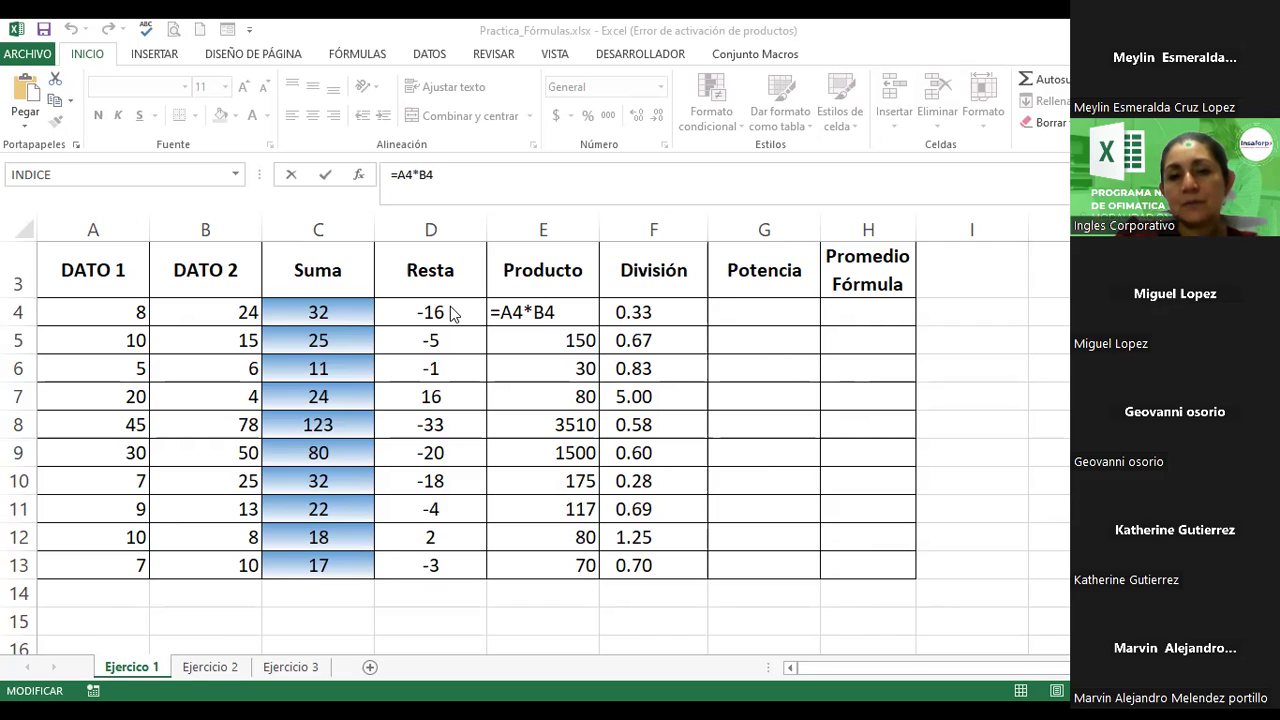
key(Return)
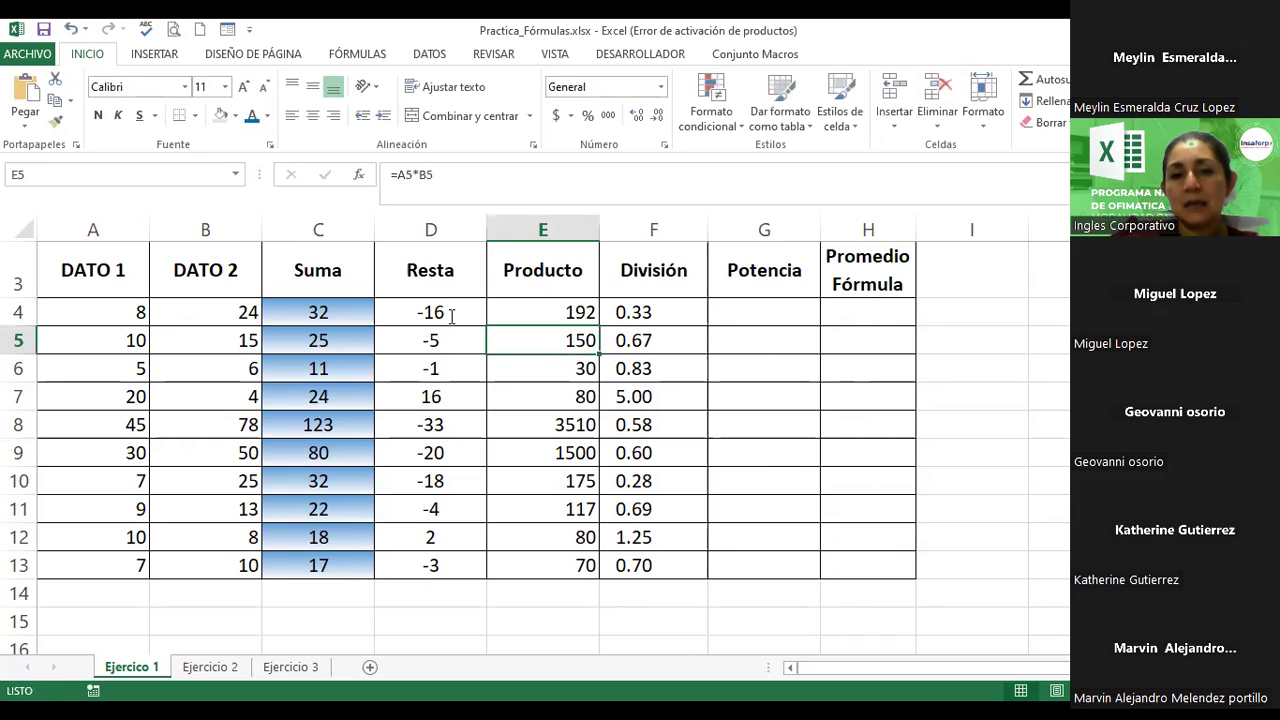
Step: Open cell D4 in edit mode to view its formula =A4-B4
double_click(452, 316)
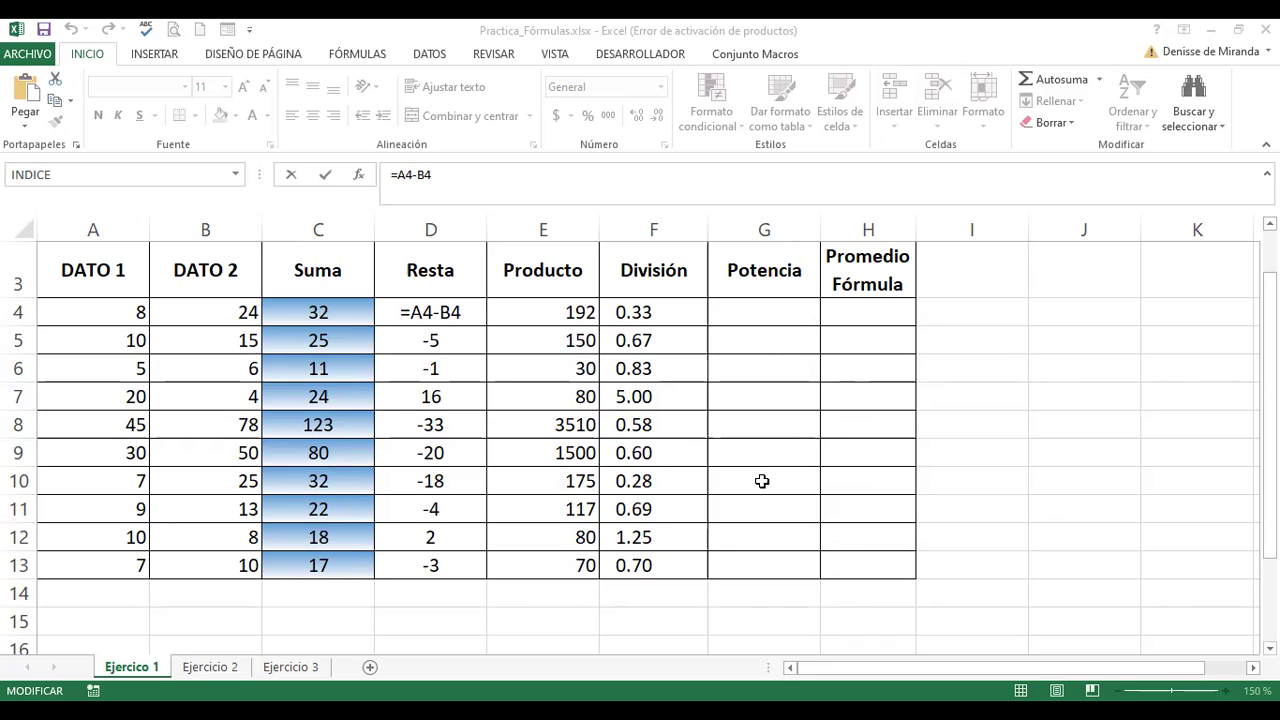
Step: Append ' X2' to the G3 header so it reads 'Potencia X2'
click(765, 309)
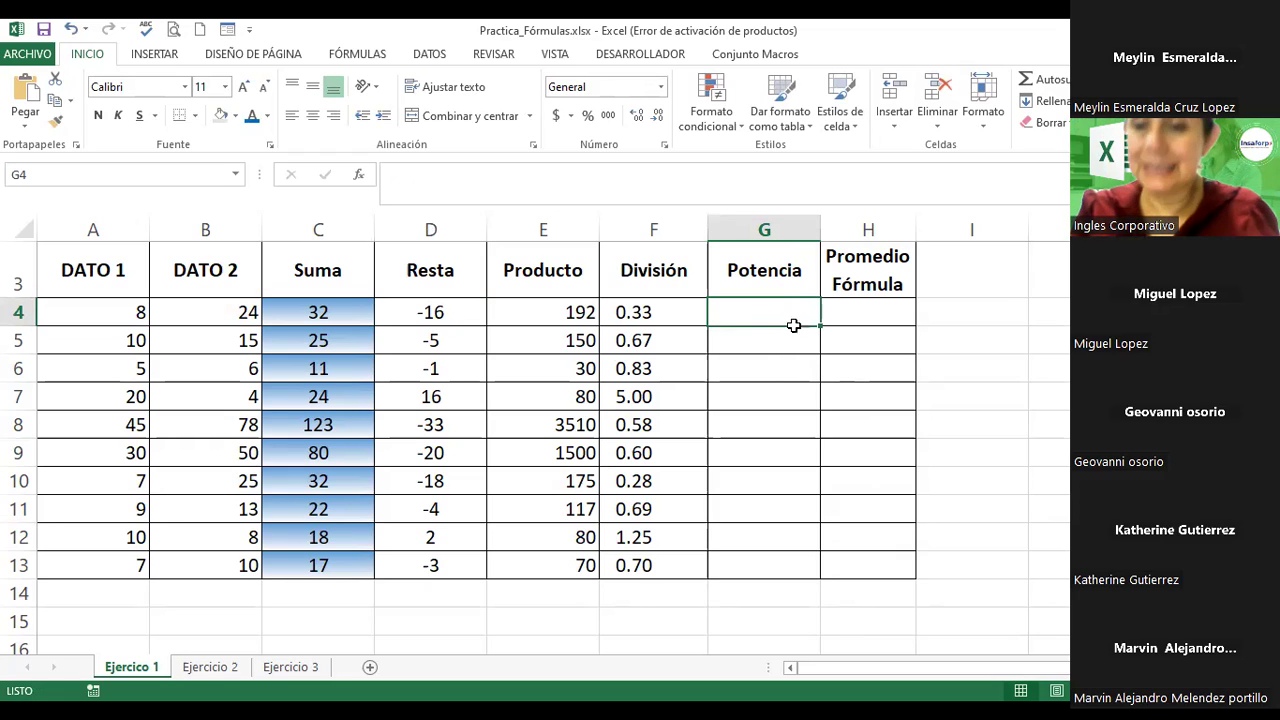
click(777, 276)
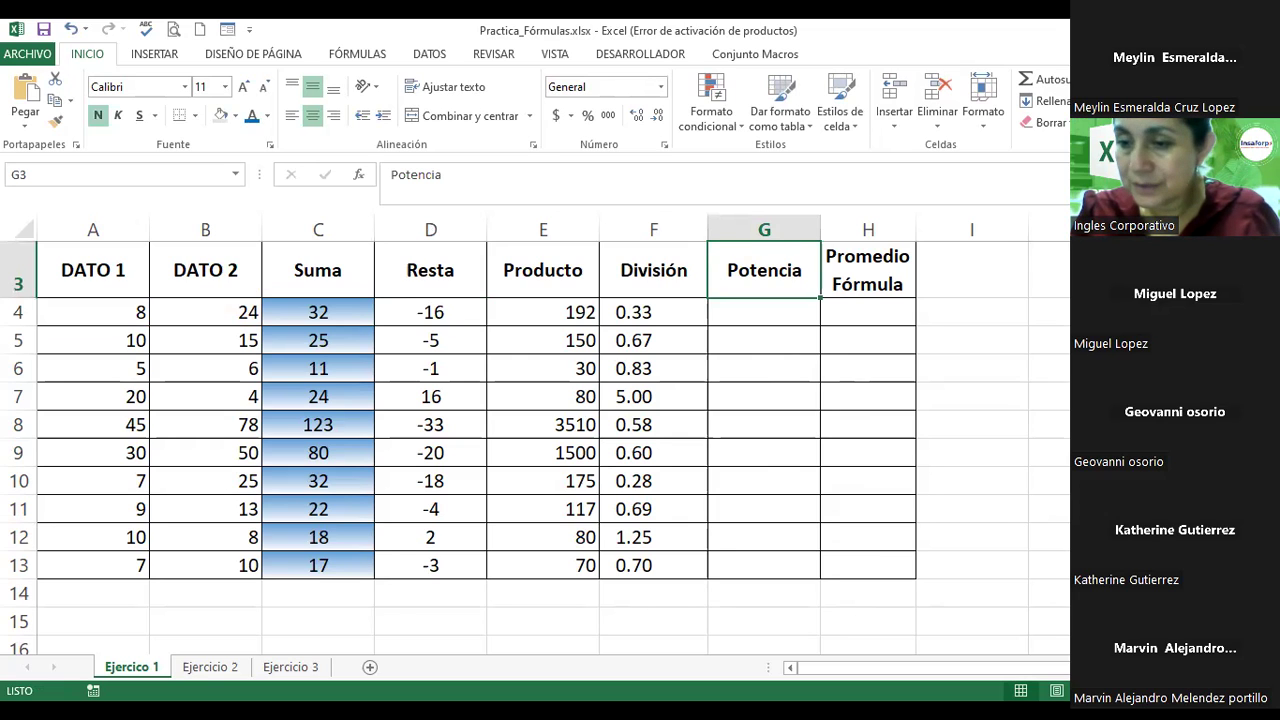
ctrl+scroll(536, 435, up, 1)
ctrl+scroll(536, 435, up, 1)
ctrl+scroll(536, 435, up, 1)
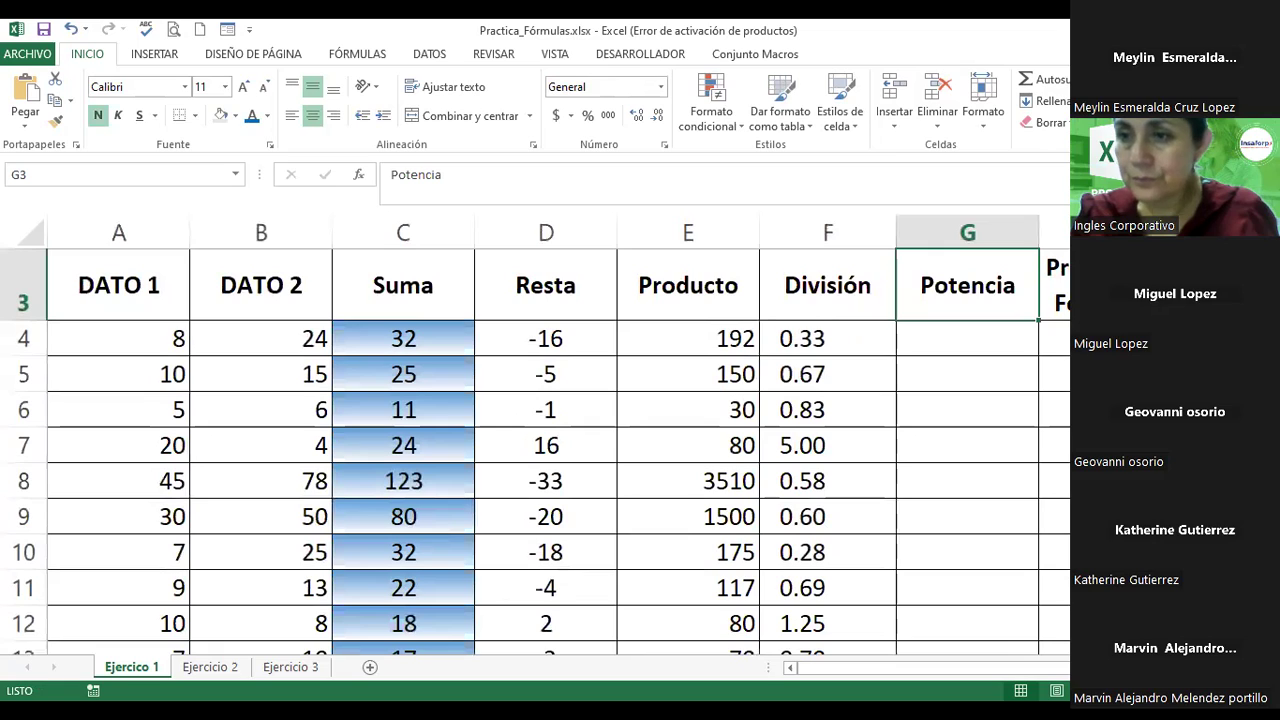
double_click(995, 297)
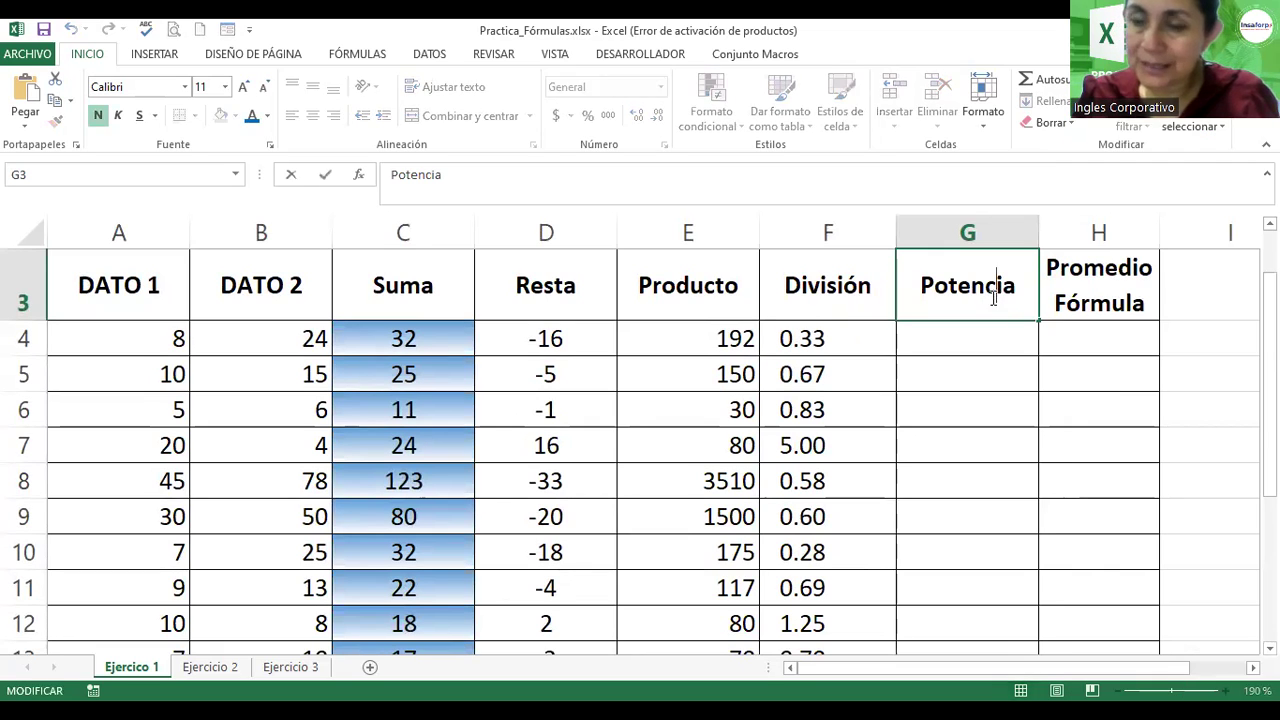
click(1021, 288)
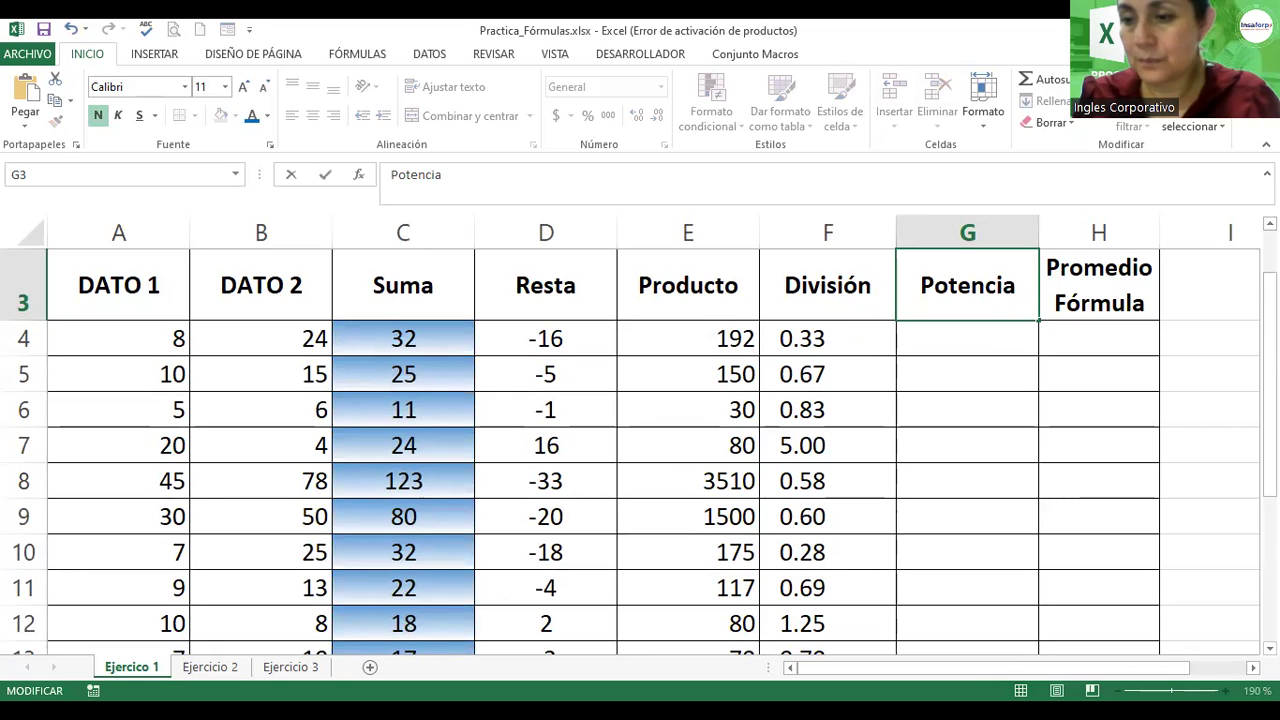
click(1253, 667)
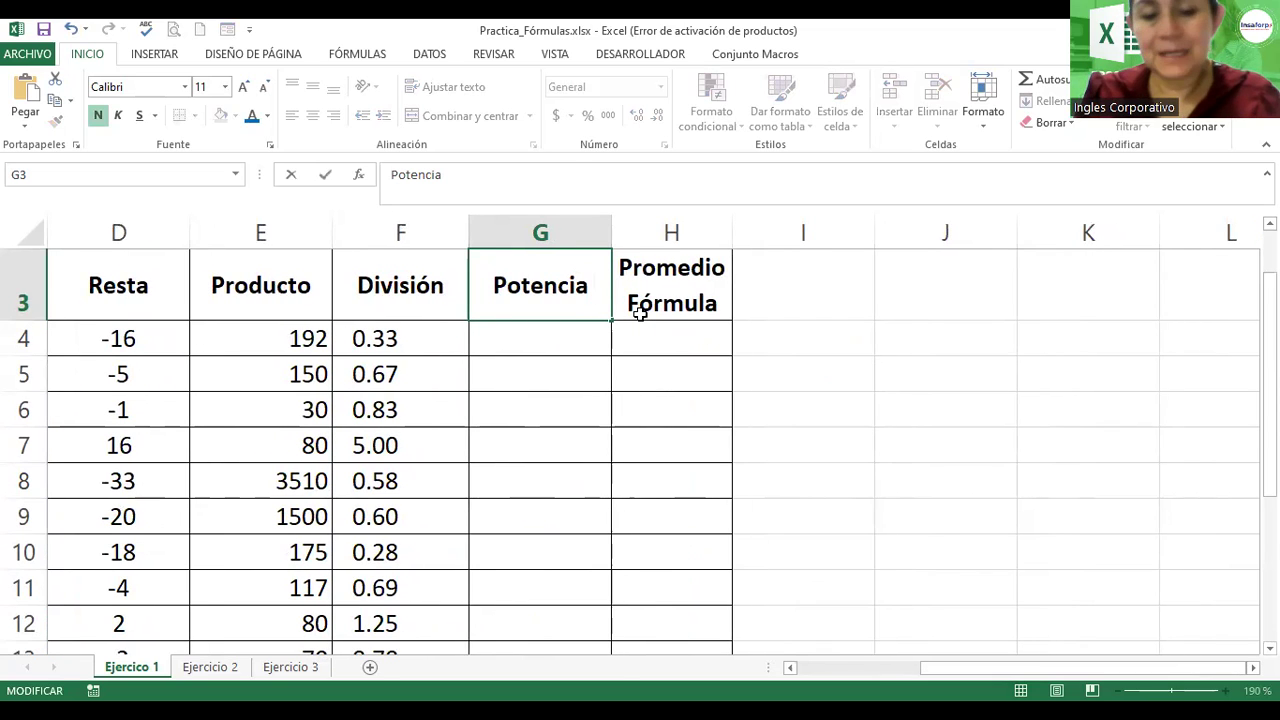
text( X)
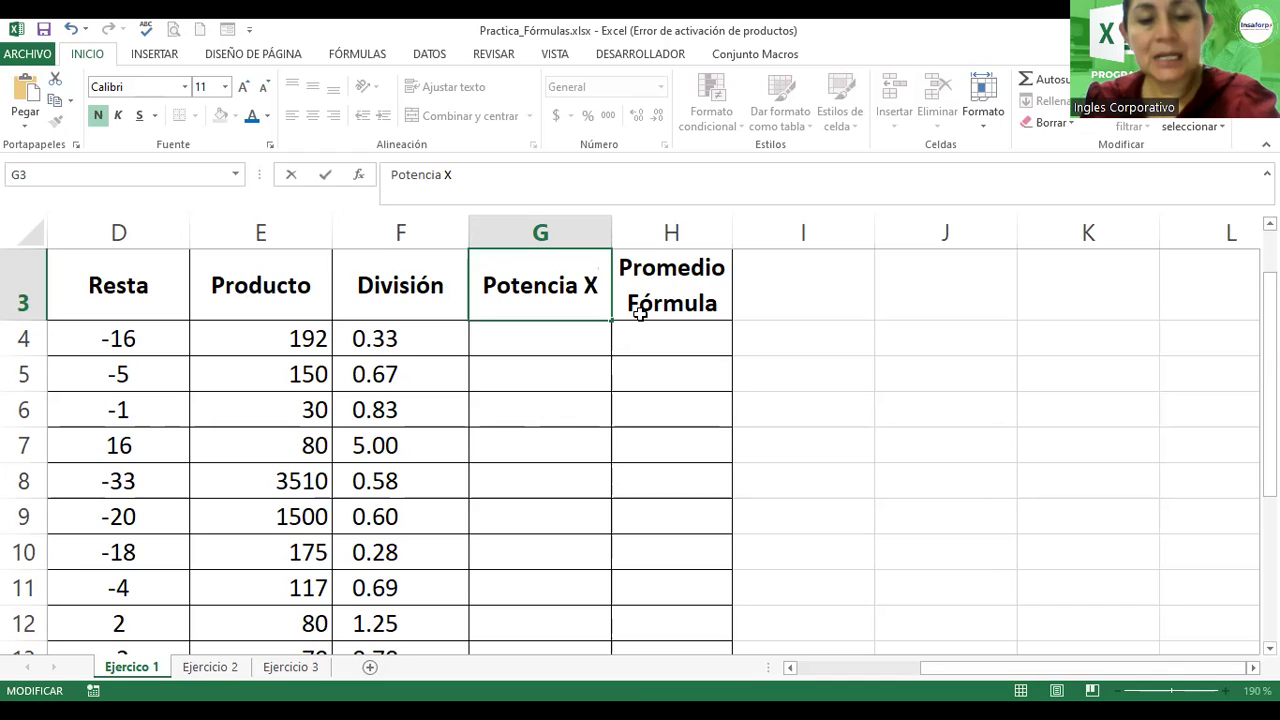
text(2)
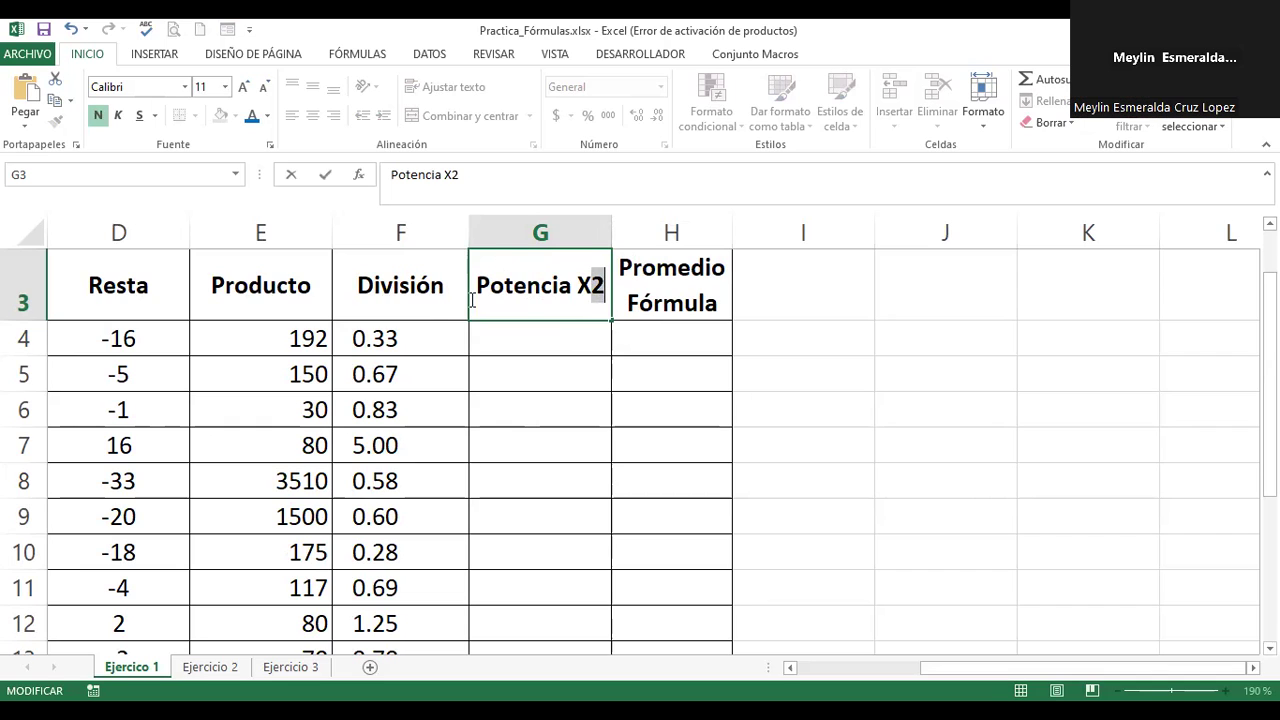
Step: Apply Superscript from Format Cells > Font to the 2 in G3 and confirm the heading
click(270, 147)
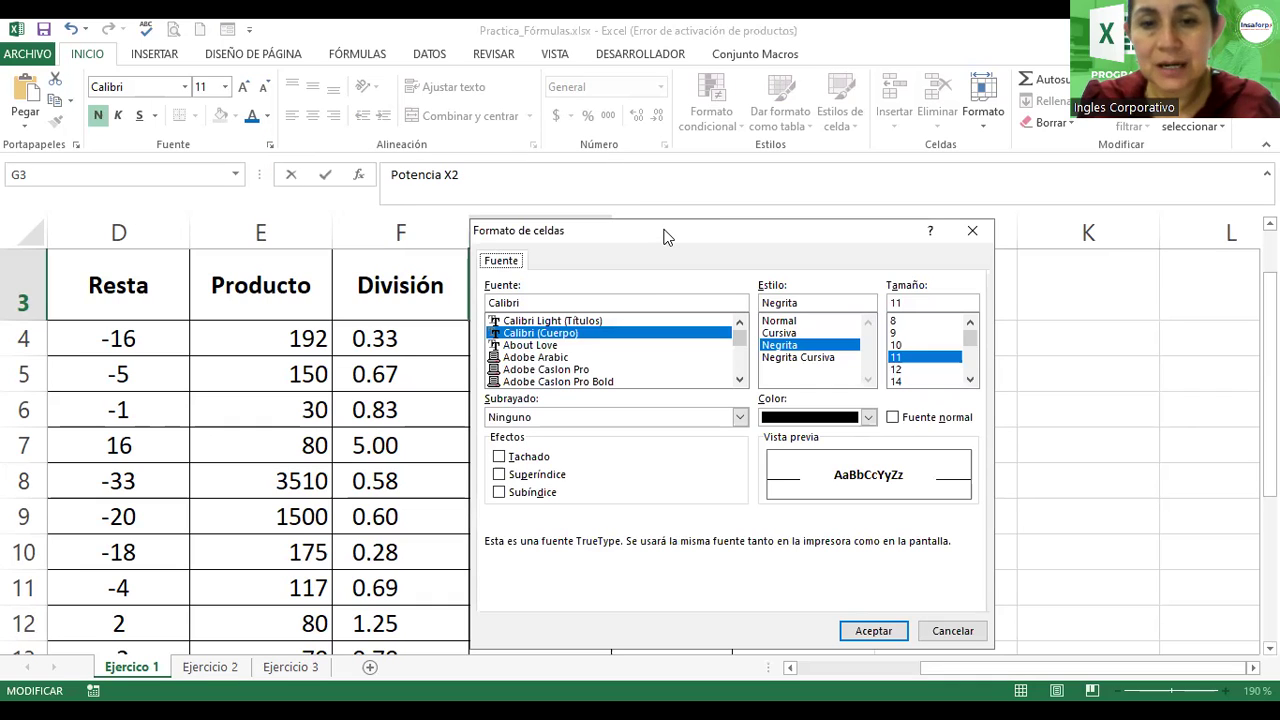
drag(664, 234, 439, 85)
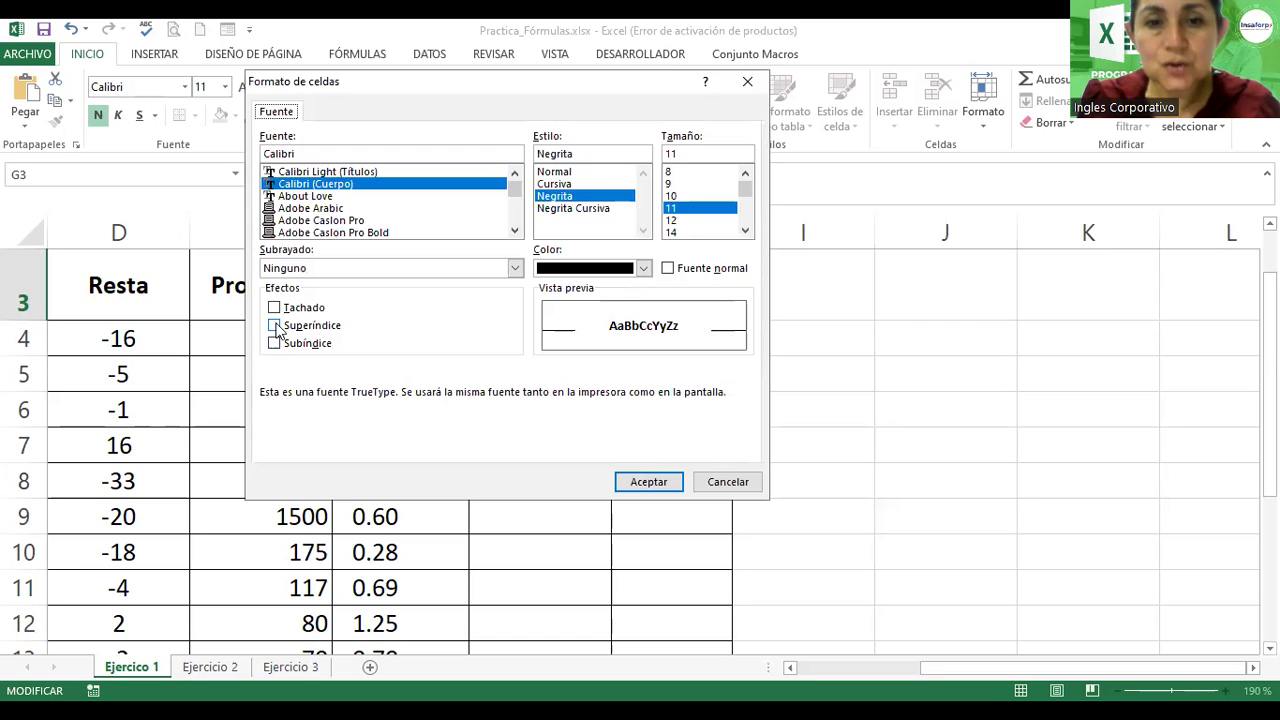
click(275, 326)
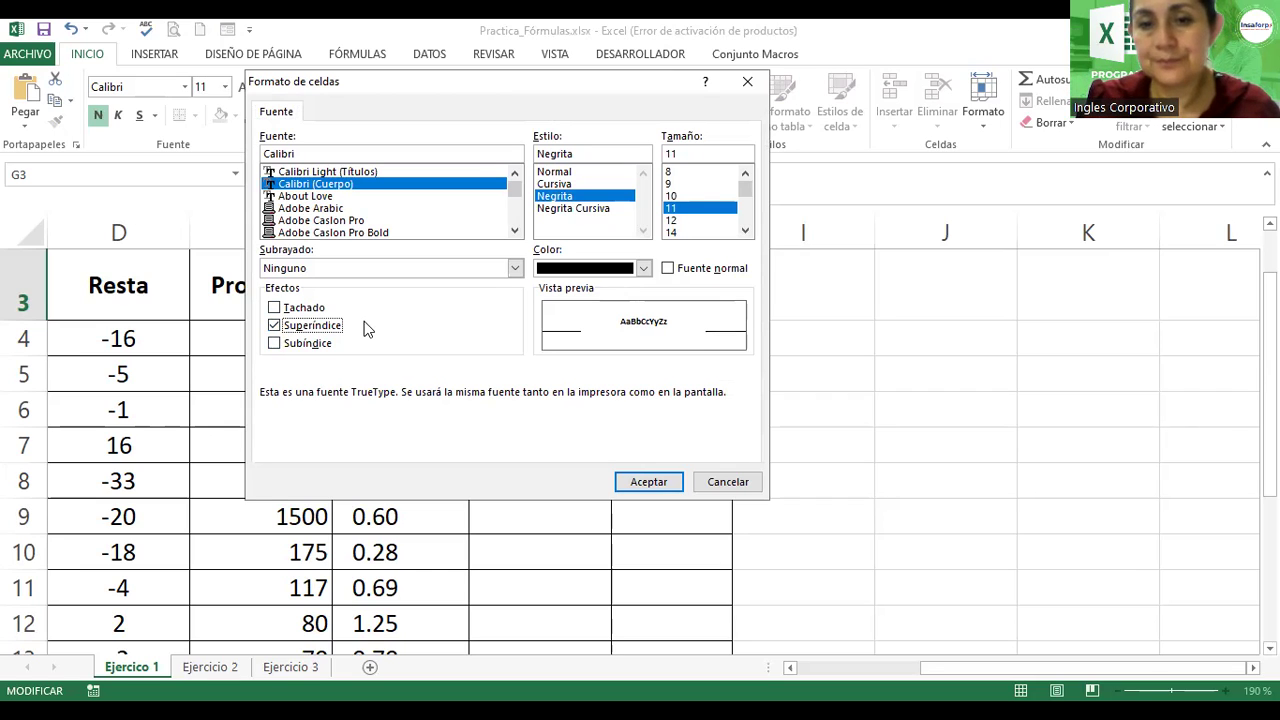
click(993, 220)
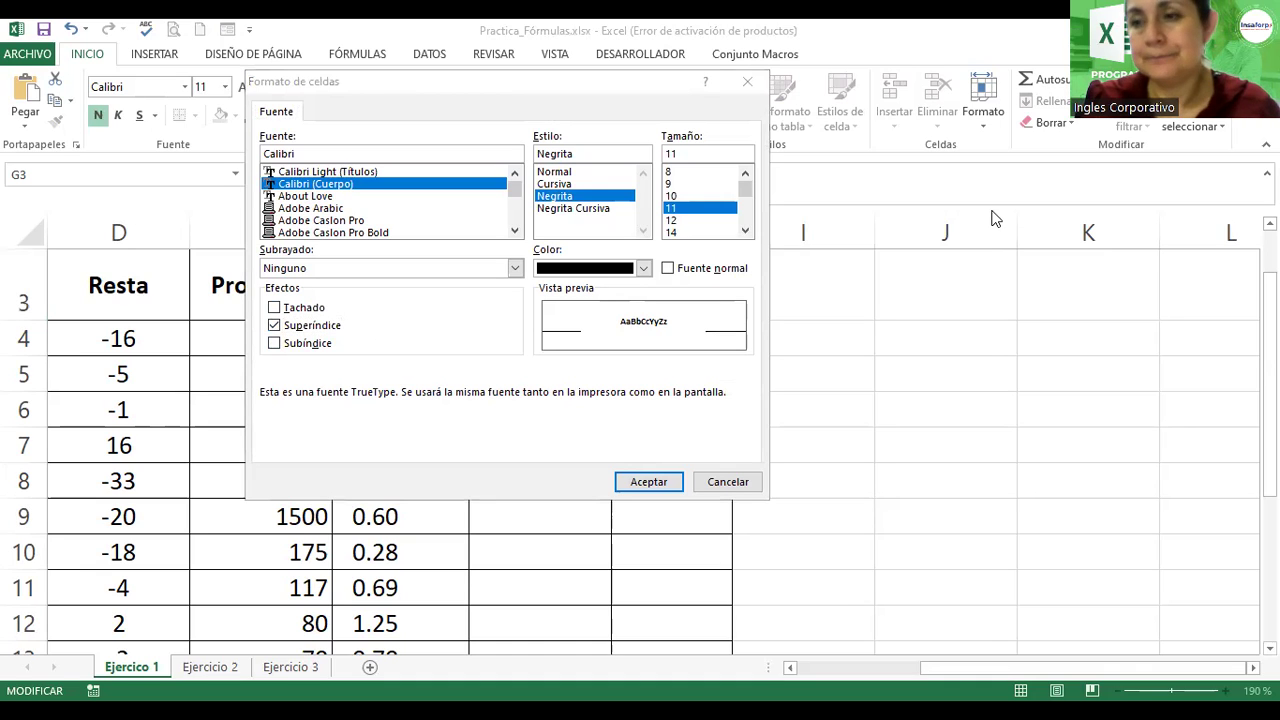
click(1168, 16)
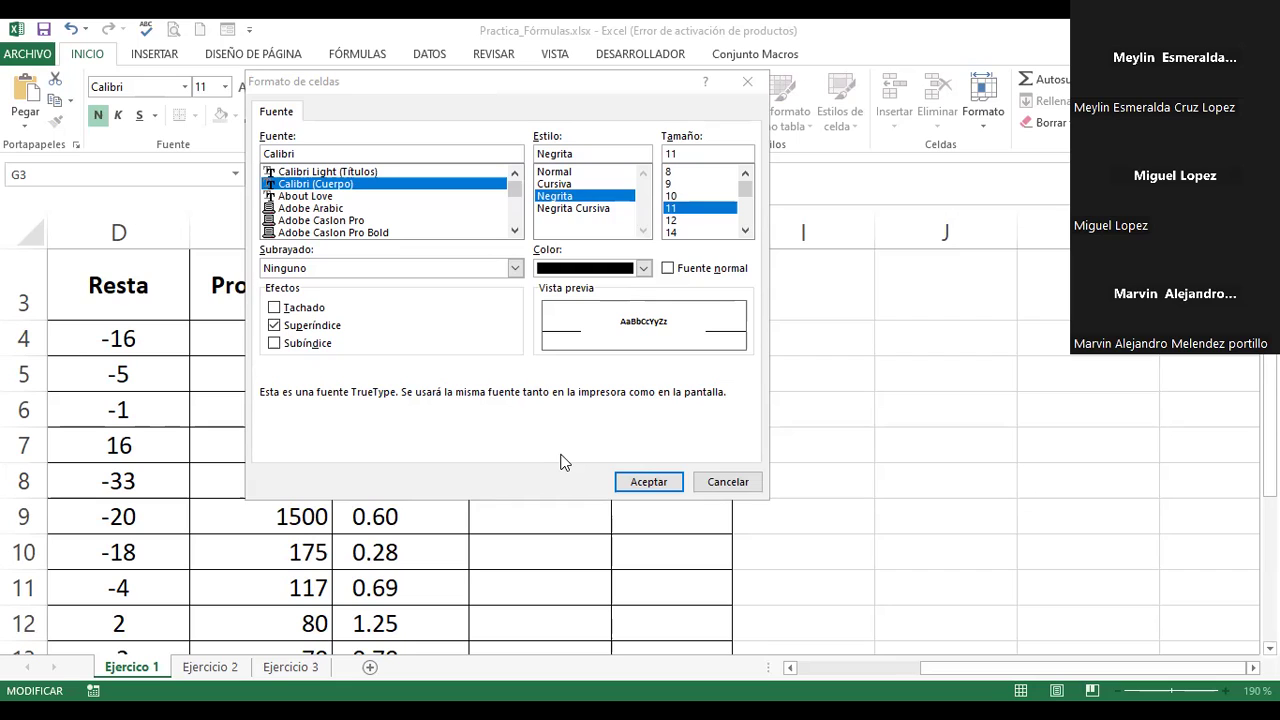
click(646, 482)
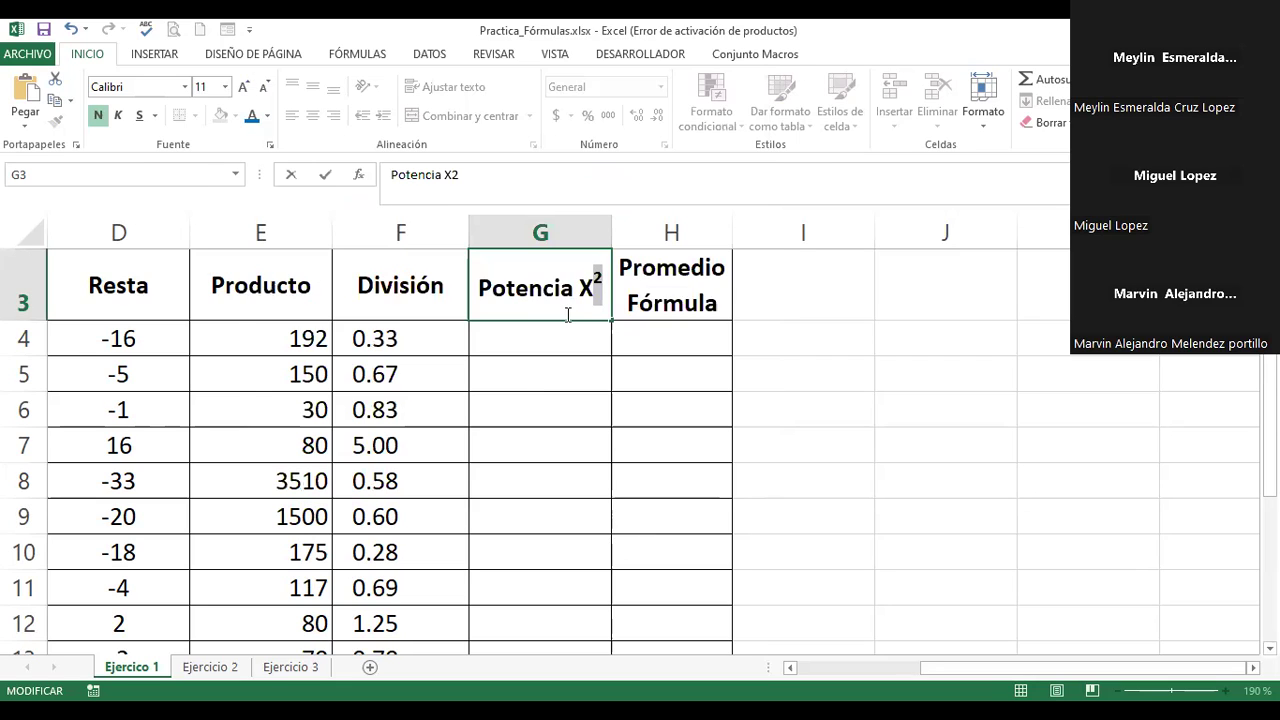
key(Return)
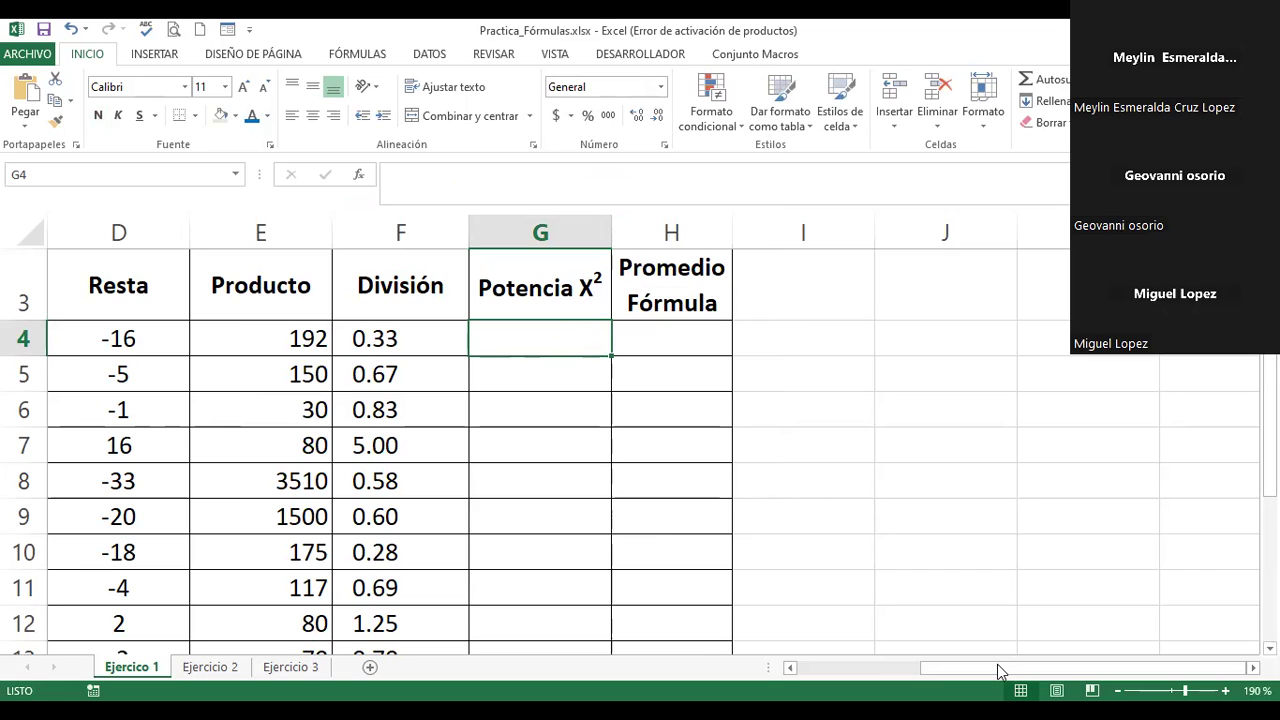
Step: Start G4's formula as =A4, removing a stray bracket typed after the reference
drag(998, 671, 790, 660)
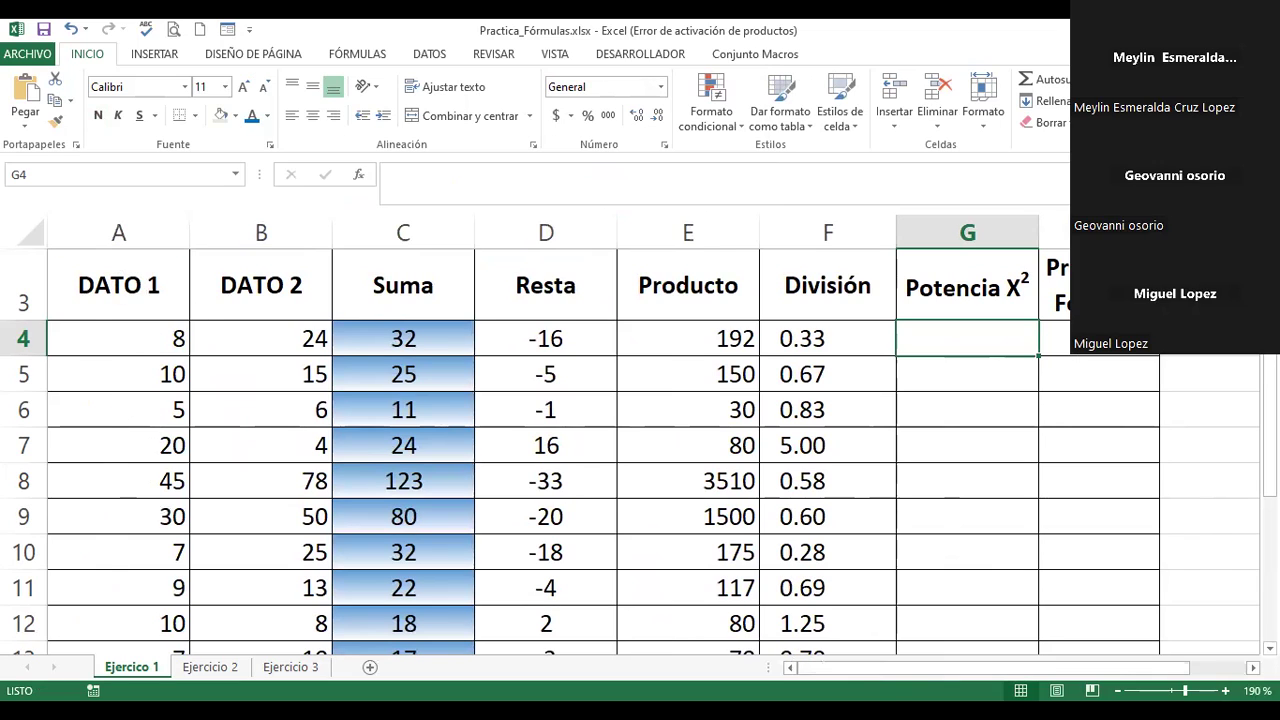
mouse_move(875, 669)
mouse_down()
mouse_move(1040, 653)
mouse_move(840, 335)
mouse_up()
text(=)
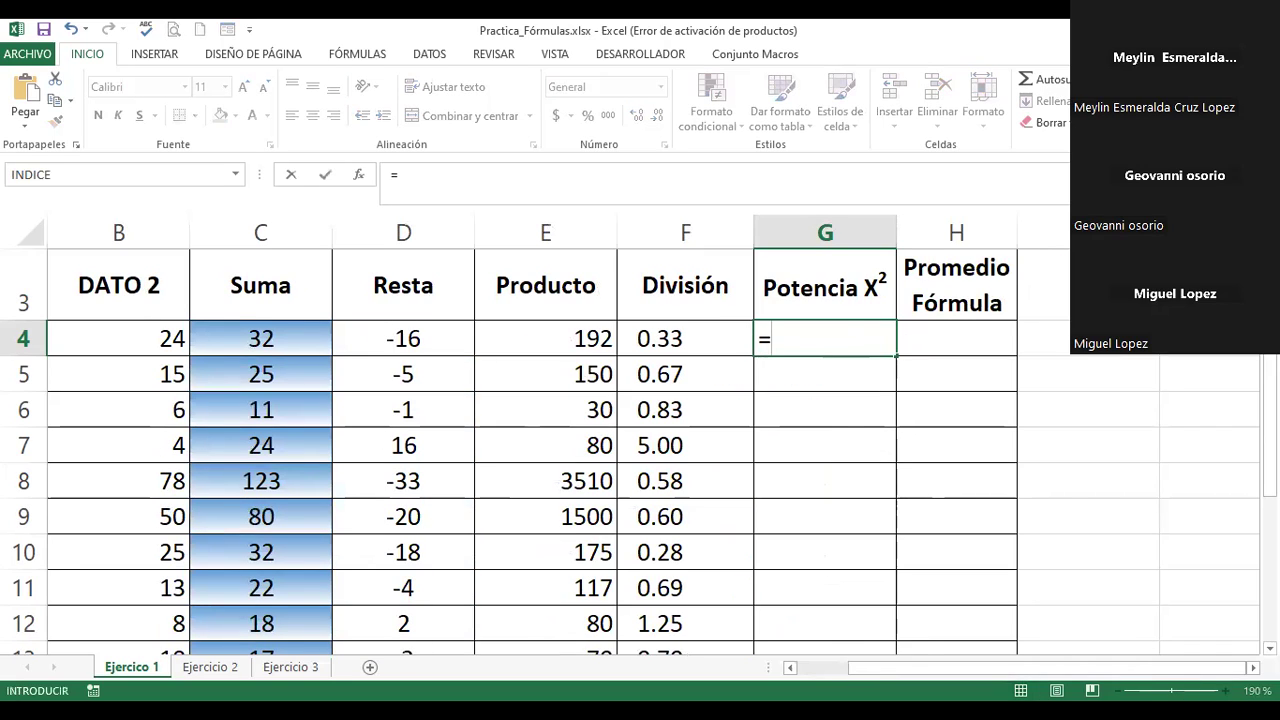
drag(1147, 672, 1097, 672)
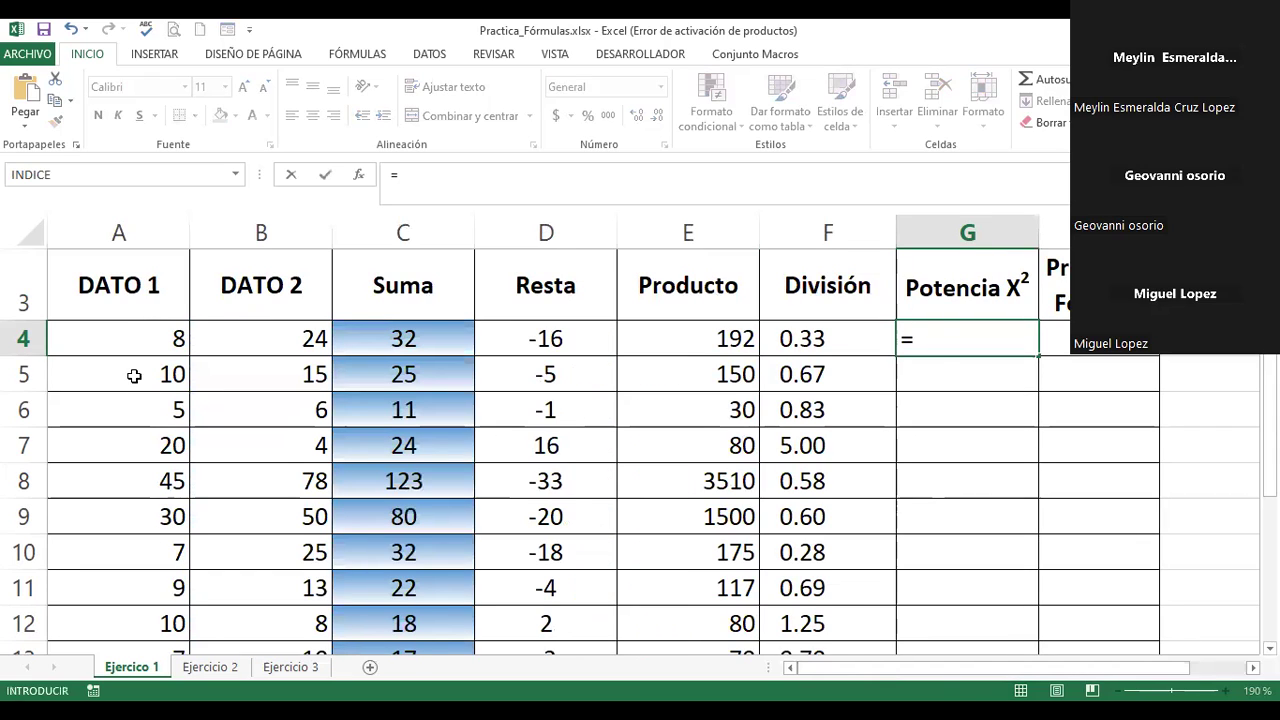
click(121, 335)
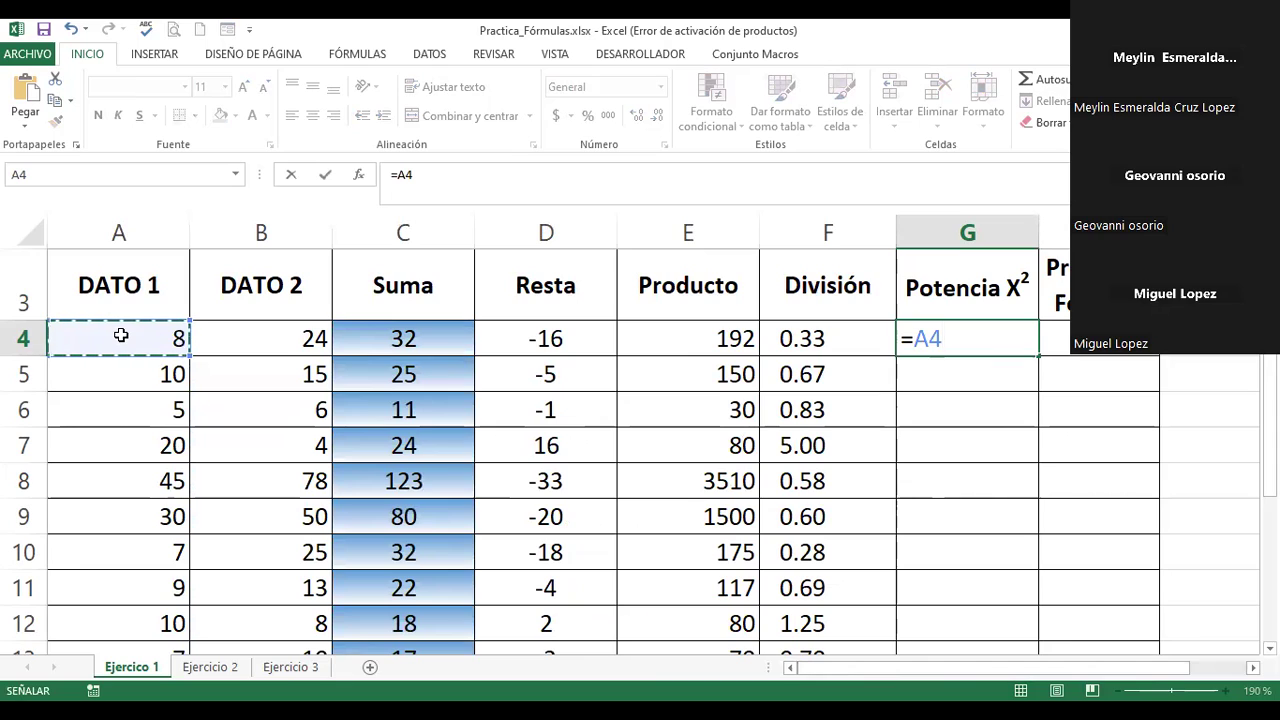
click(120, 335)
text([)
key(BackSpace)
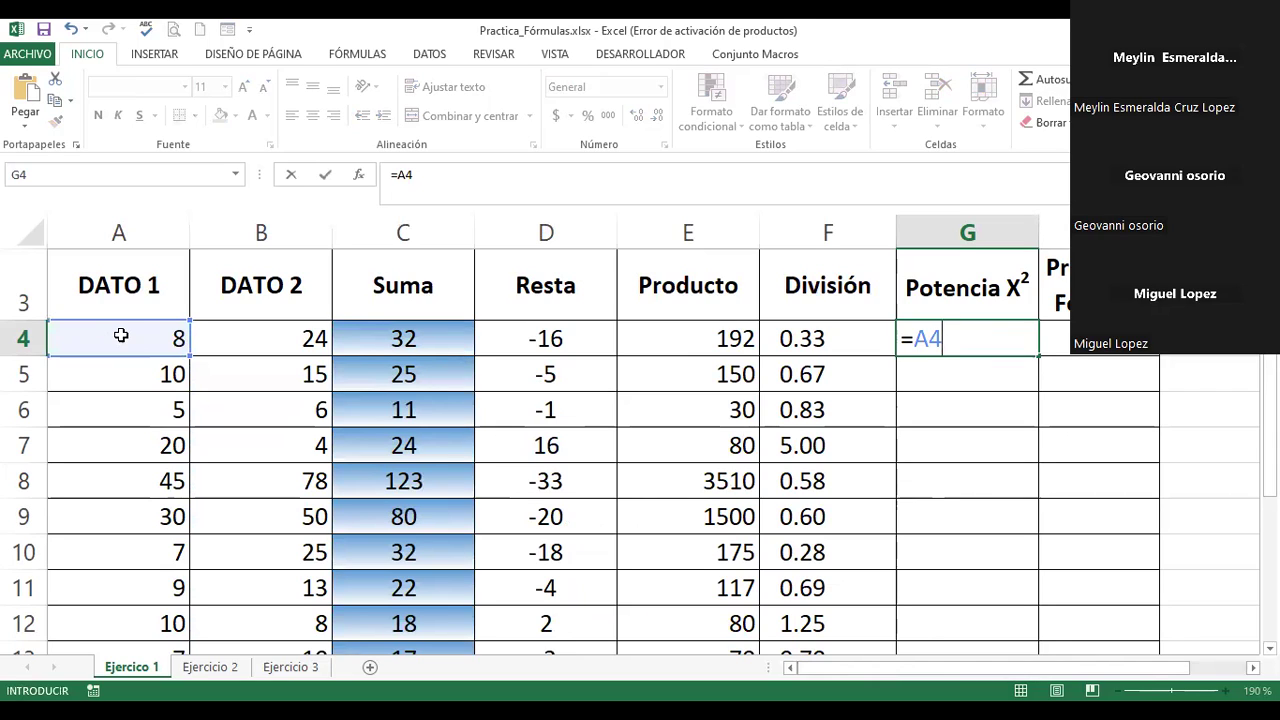
Step: Add the ^ exponent operator after A4 and place the caret after it
text(^)
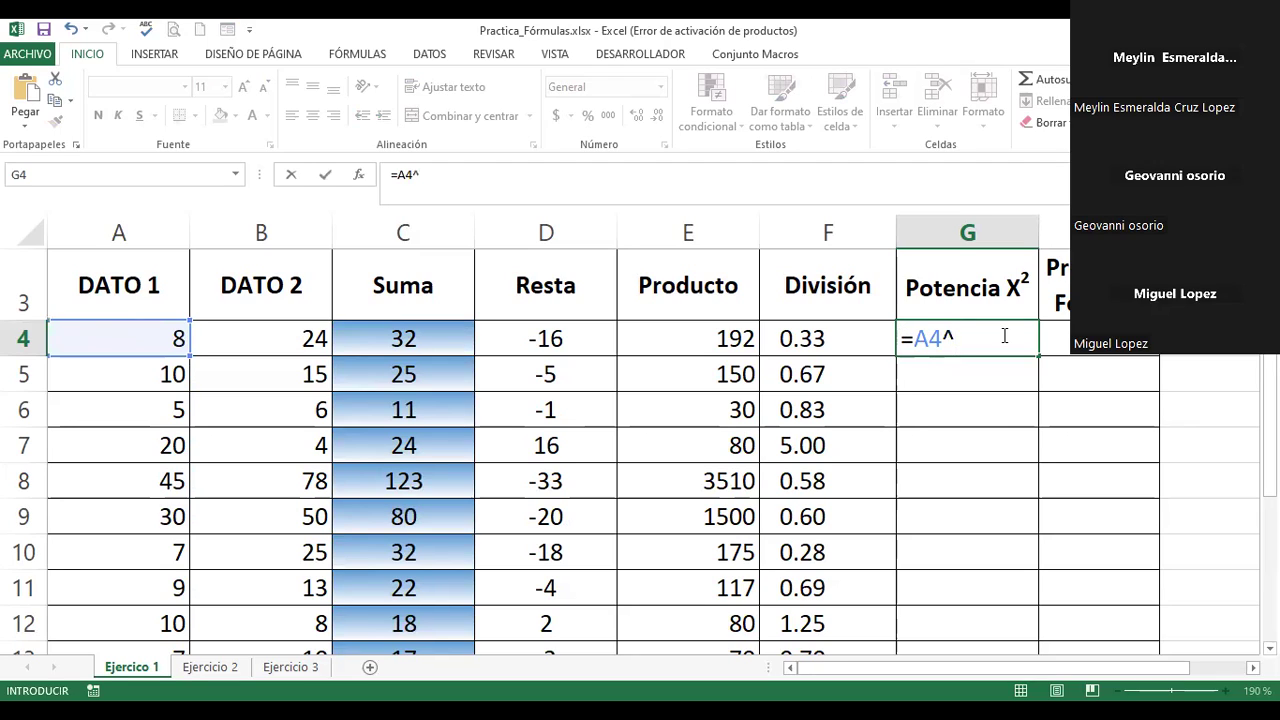
click(978, 340)
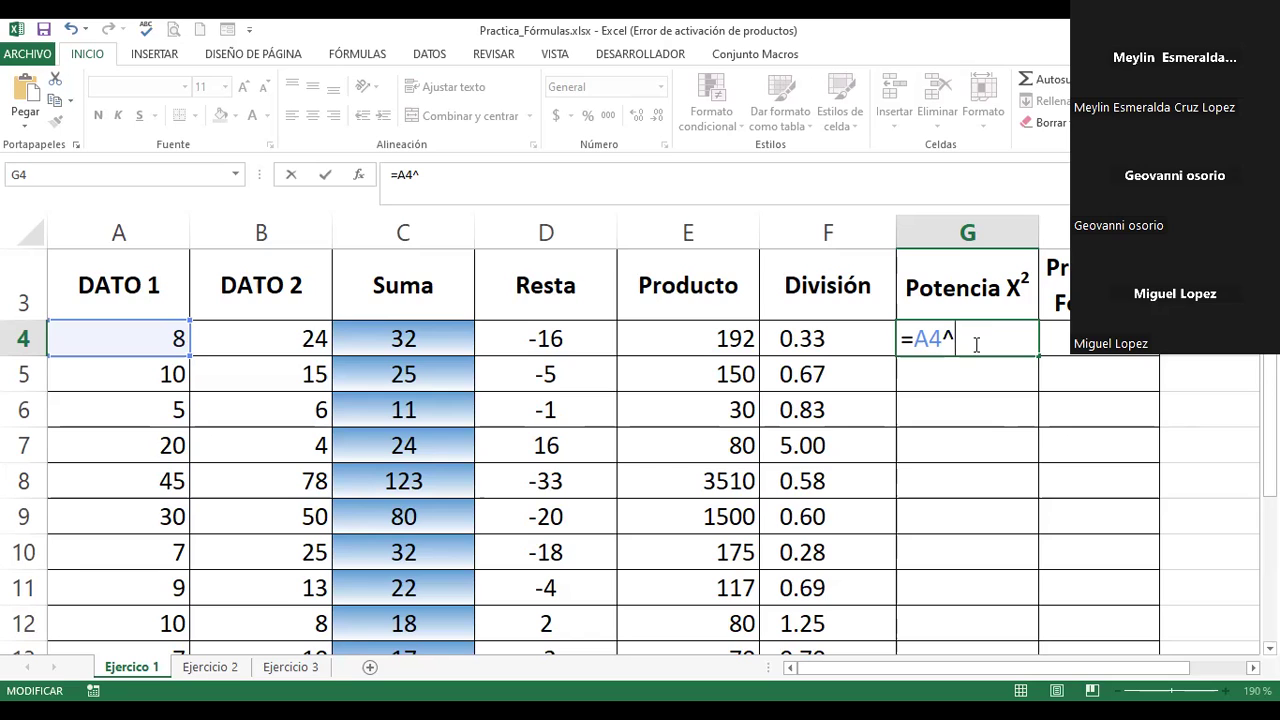
drag(1193, 670, 1240, 676)
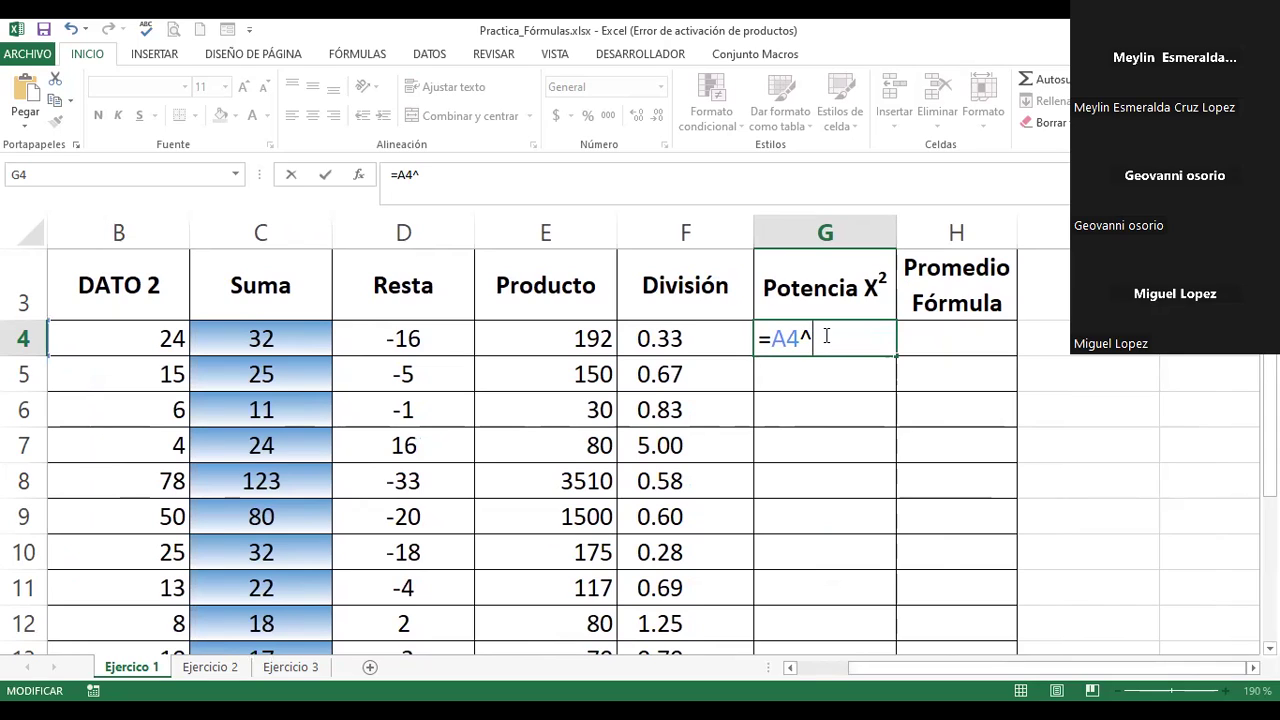
drag(806, 338, 832, 346)
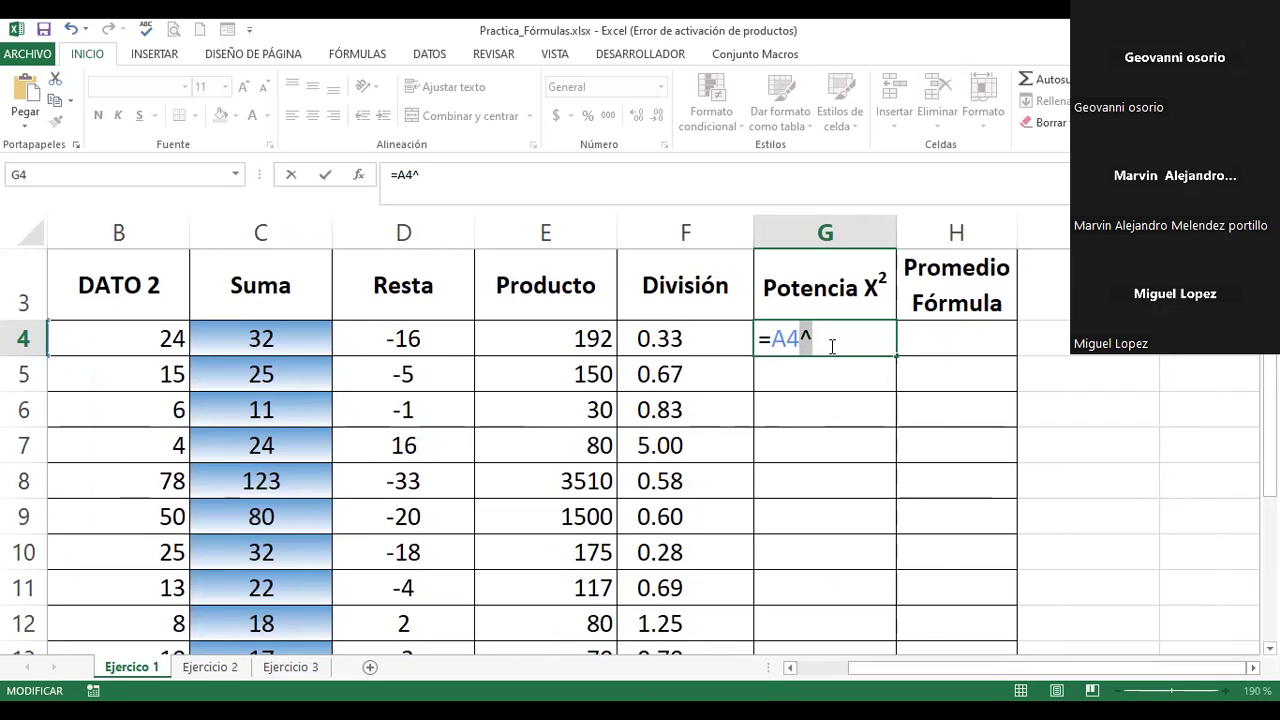
click(822, 338)
Step: Finish G4's formula as =A4^2 so it shows 64, then reopen and reconfirm it
text(2)
key(Return)
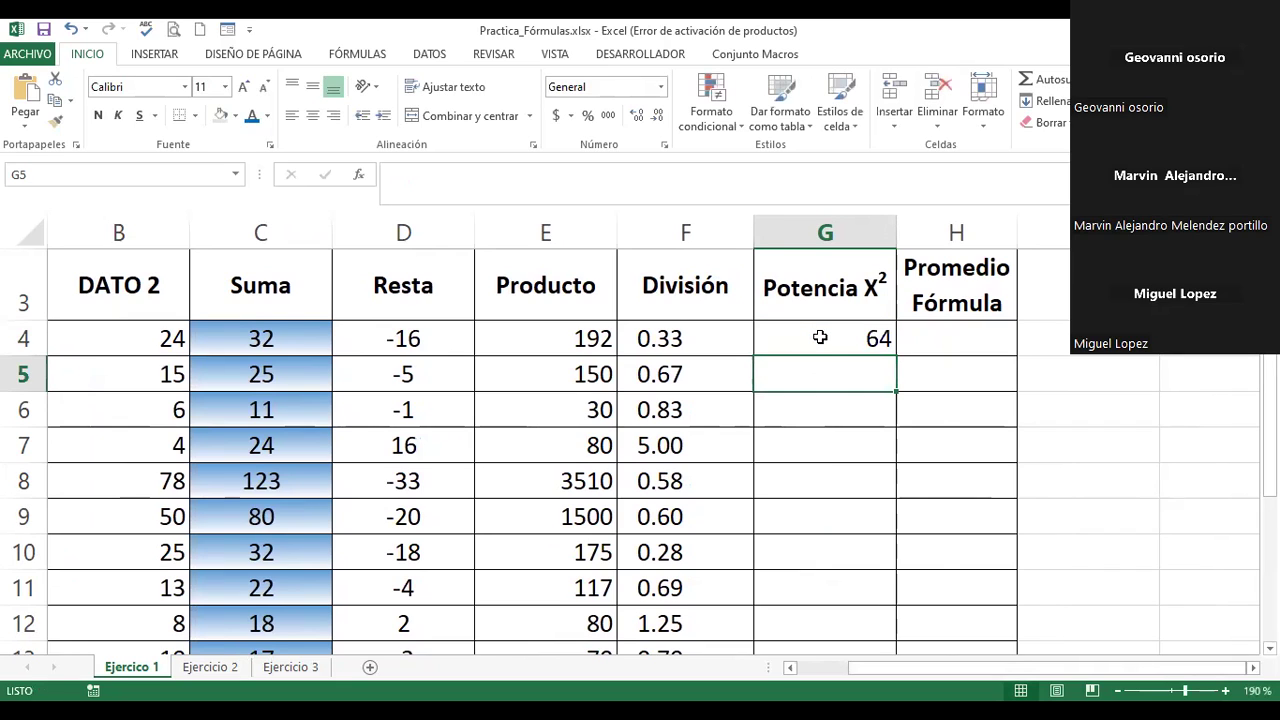
double_click(818, 337)
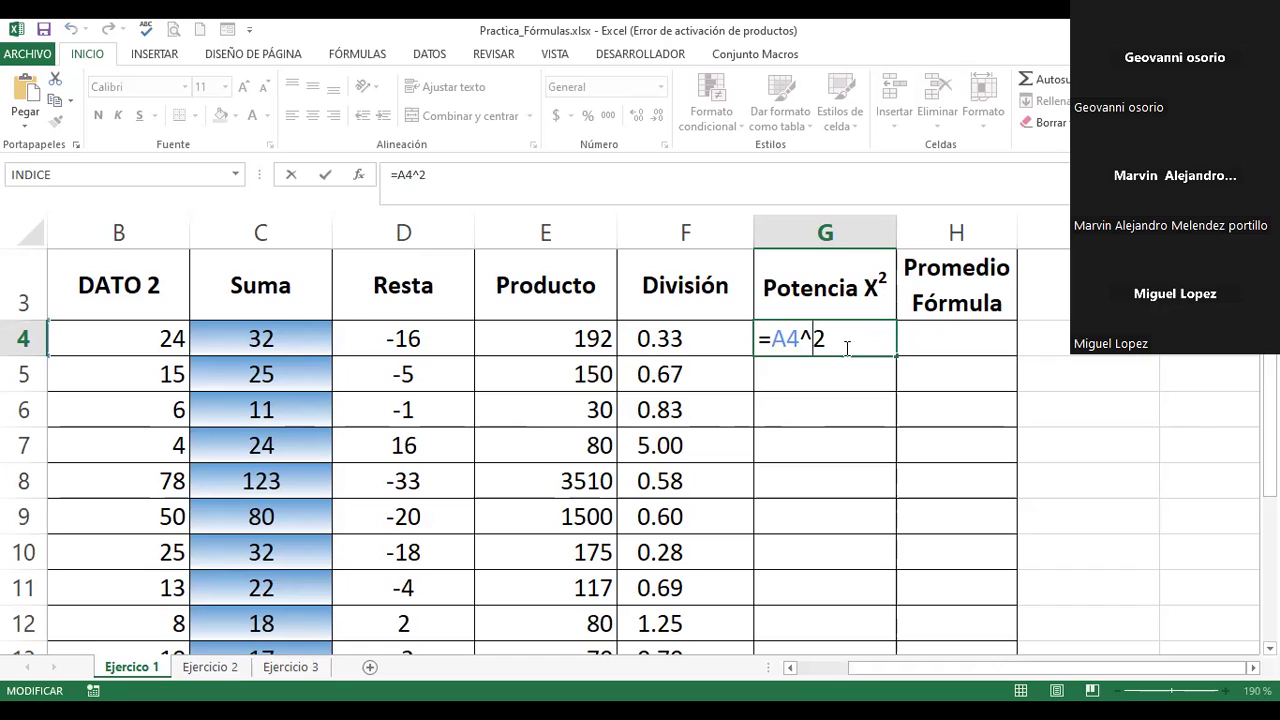
click(815, 338)
key(shift+Left)
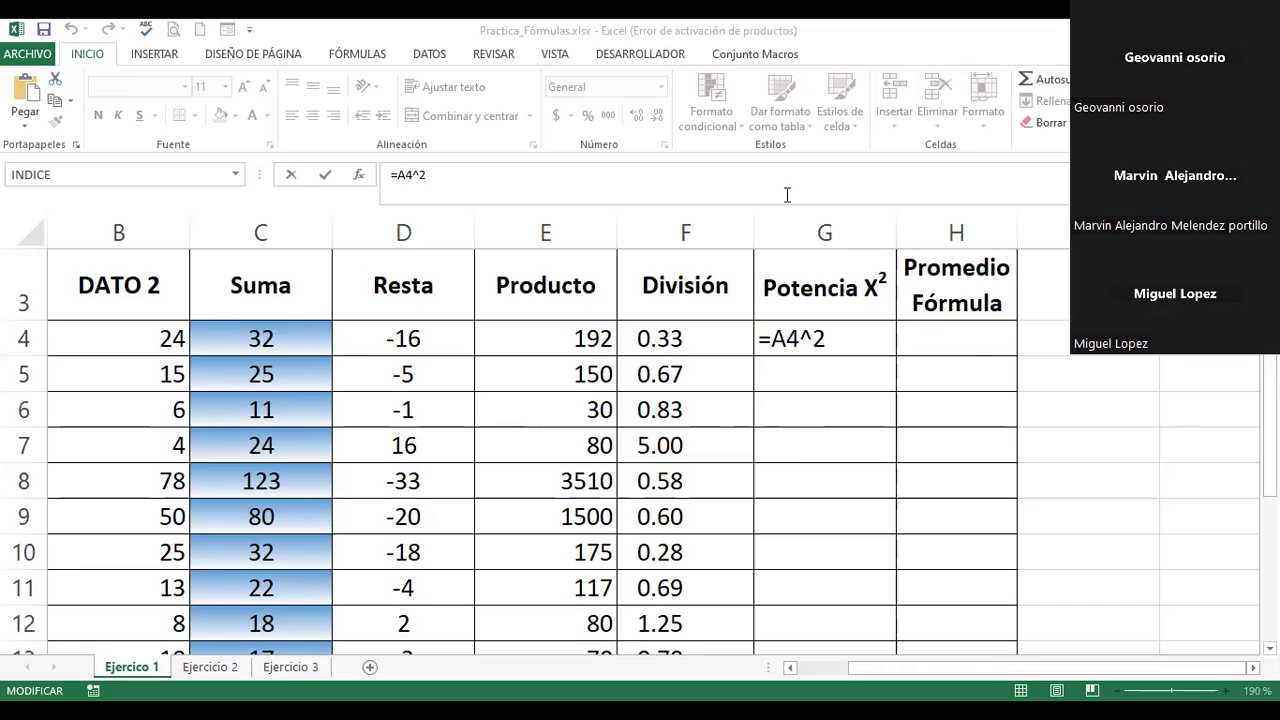
double_click(832, 338)
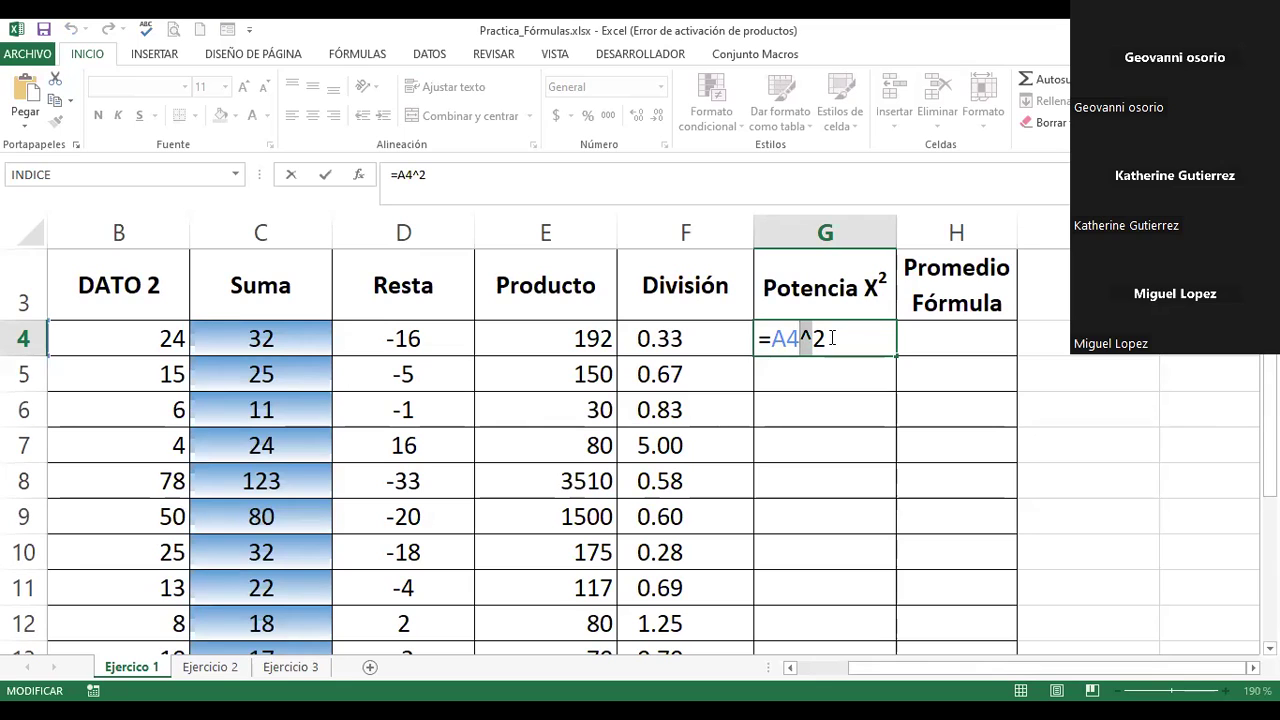
key(Return)
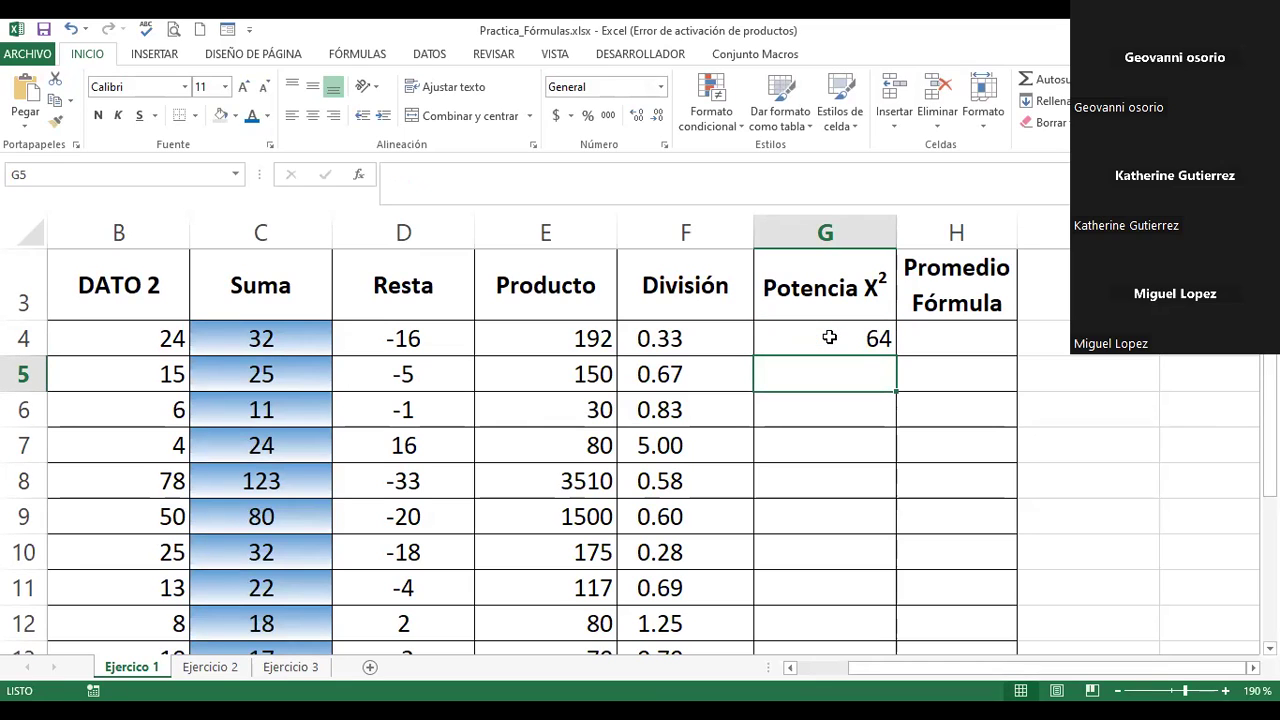
Step: Cancel a stray ^ entry in G5 and recheck the exponent 2 in G4's formula
text(^)
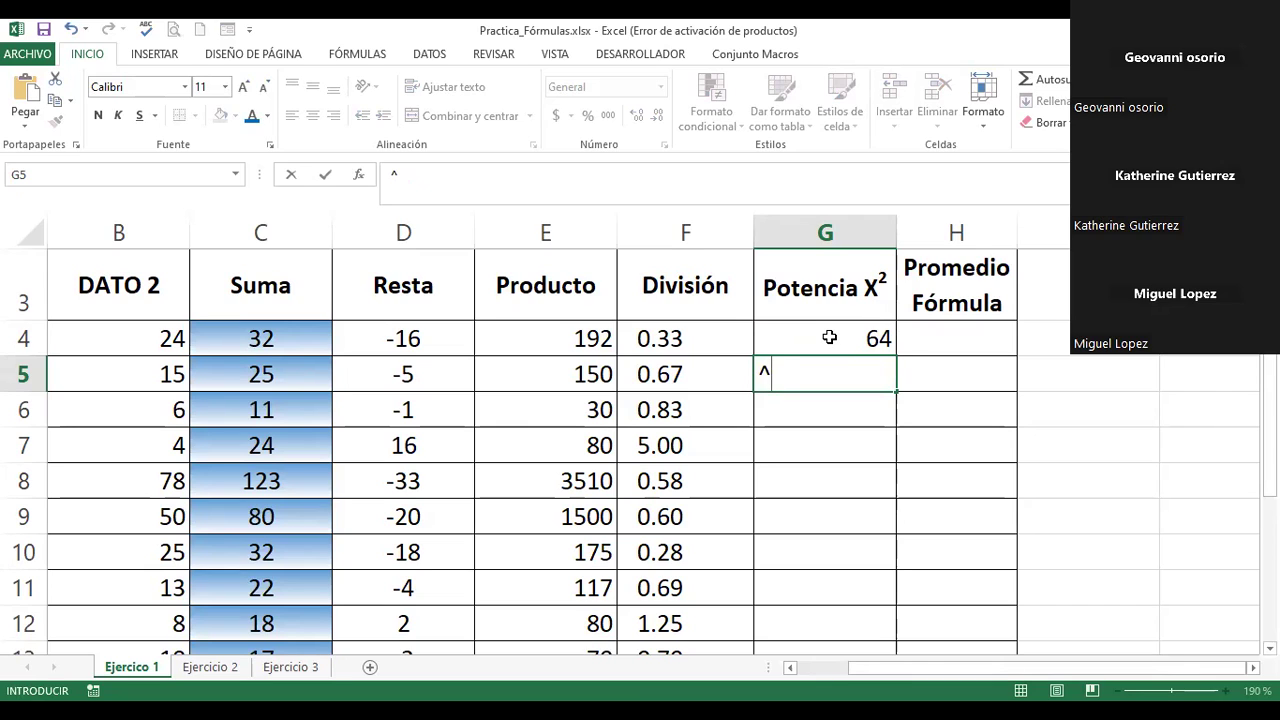
key(Escape)
click(829, 337)
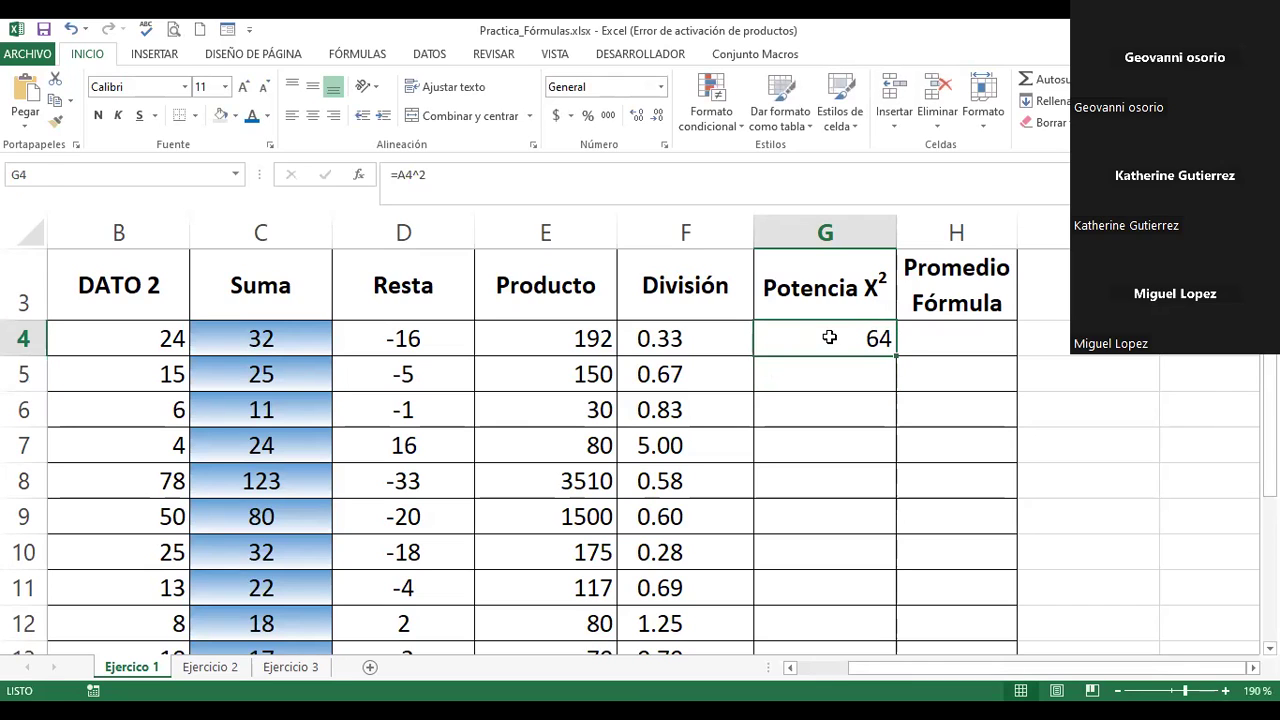
double_click(829, 337)
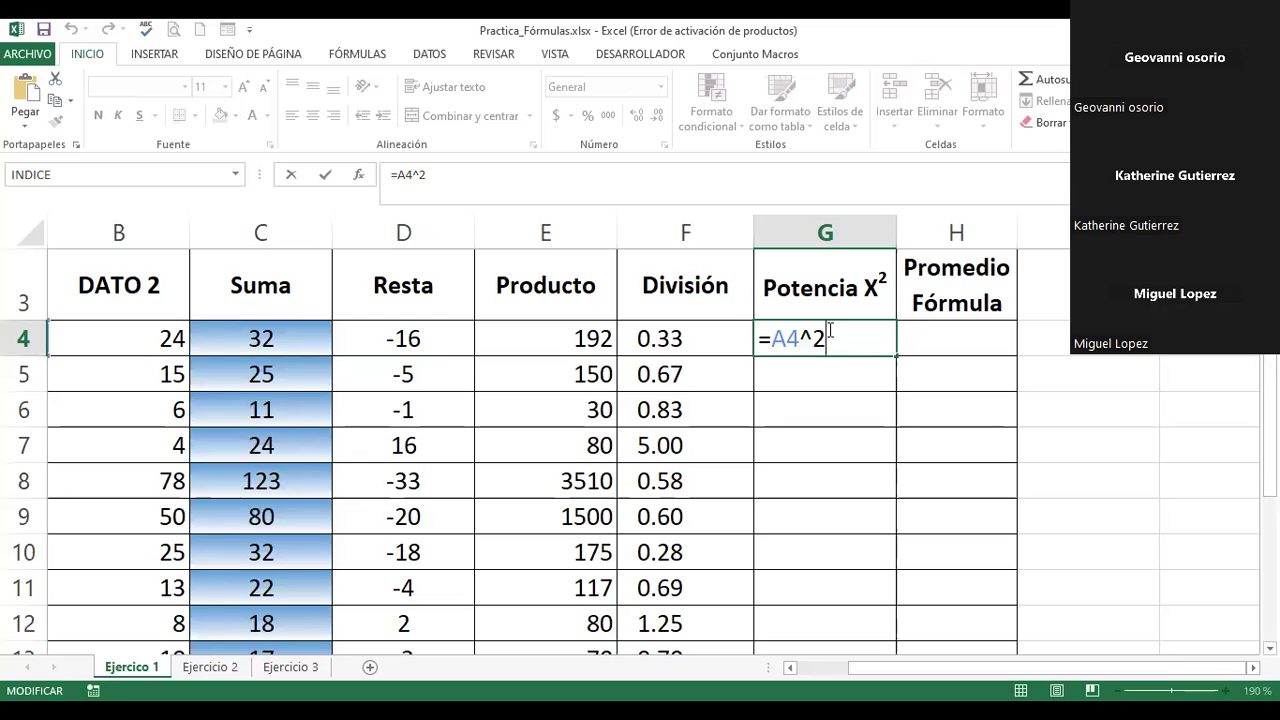
drag(829, 337, 812, 338)
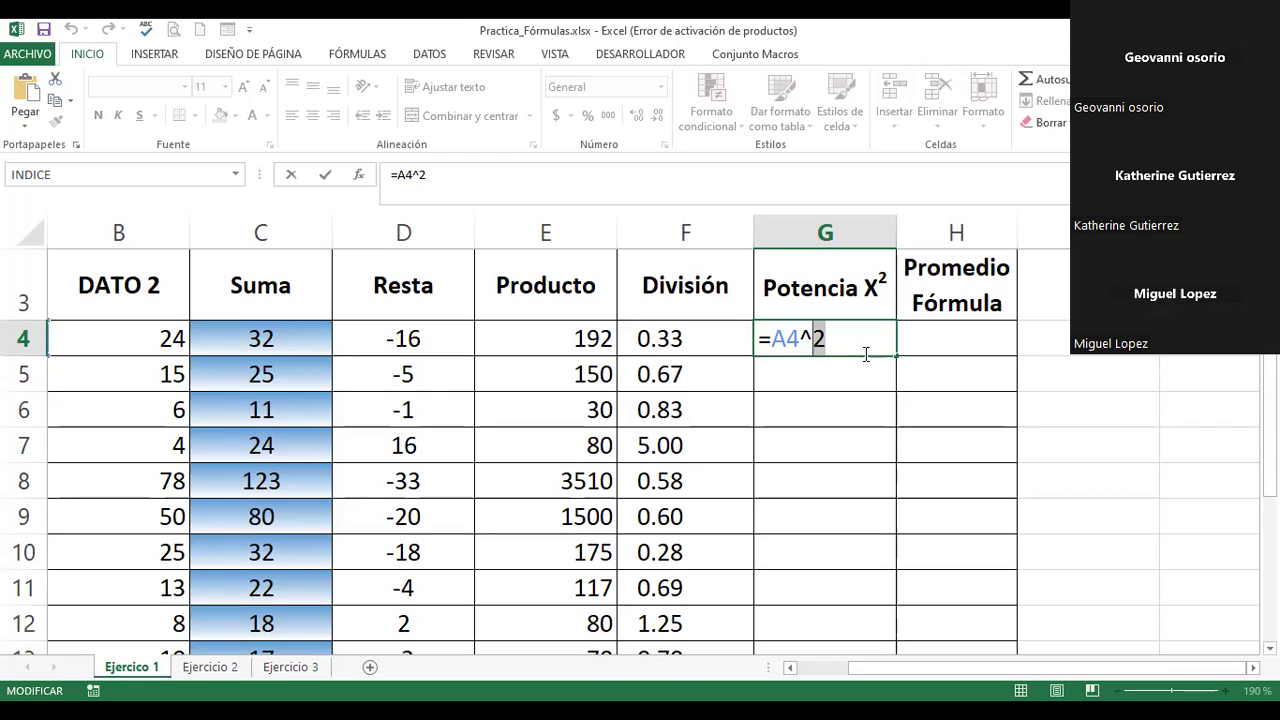
key(Return)
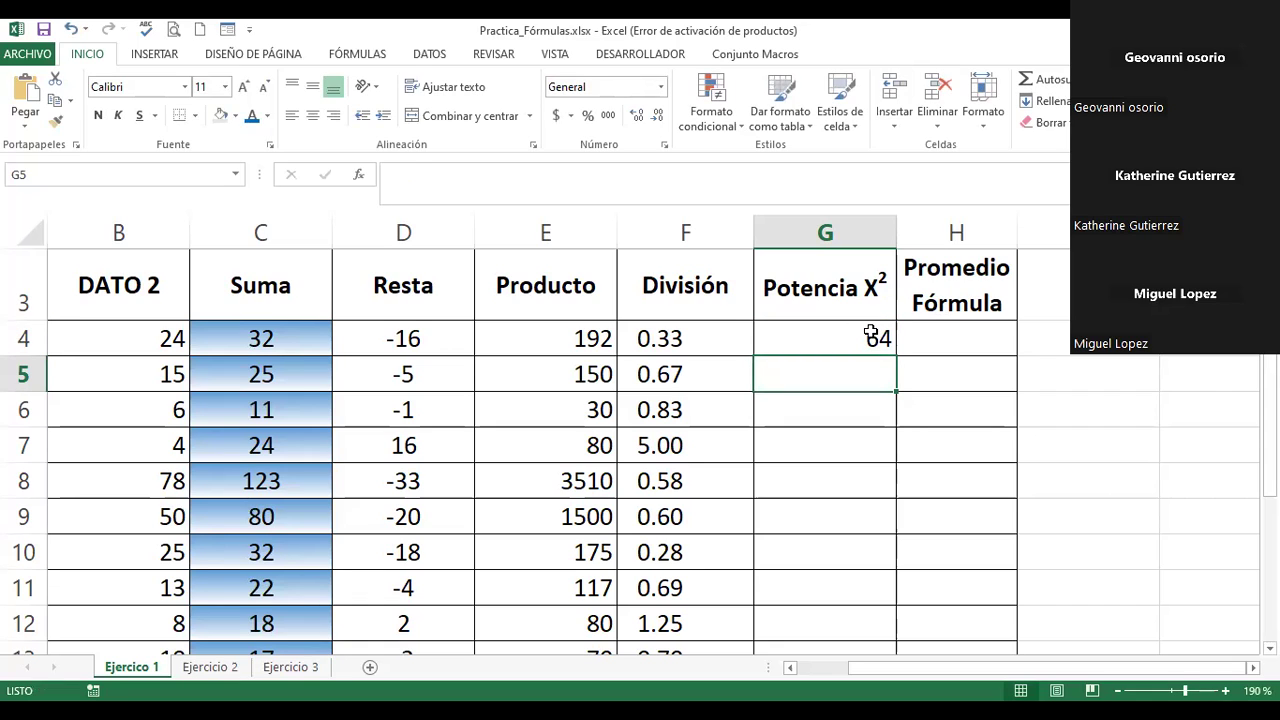
click(868, 334)
Step: Fill =A4^2 down to G13, giving squares 64 to 49, and zoom out
mouse_move(889, 360)
mouse_down()
mouse_move(916, 667)
mouse_move(886, 594)
mouse_up()
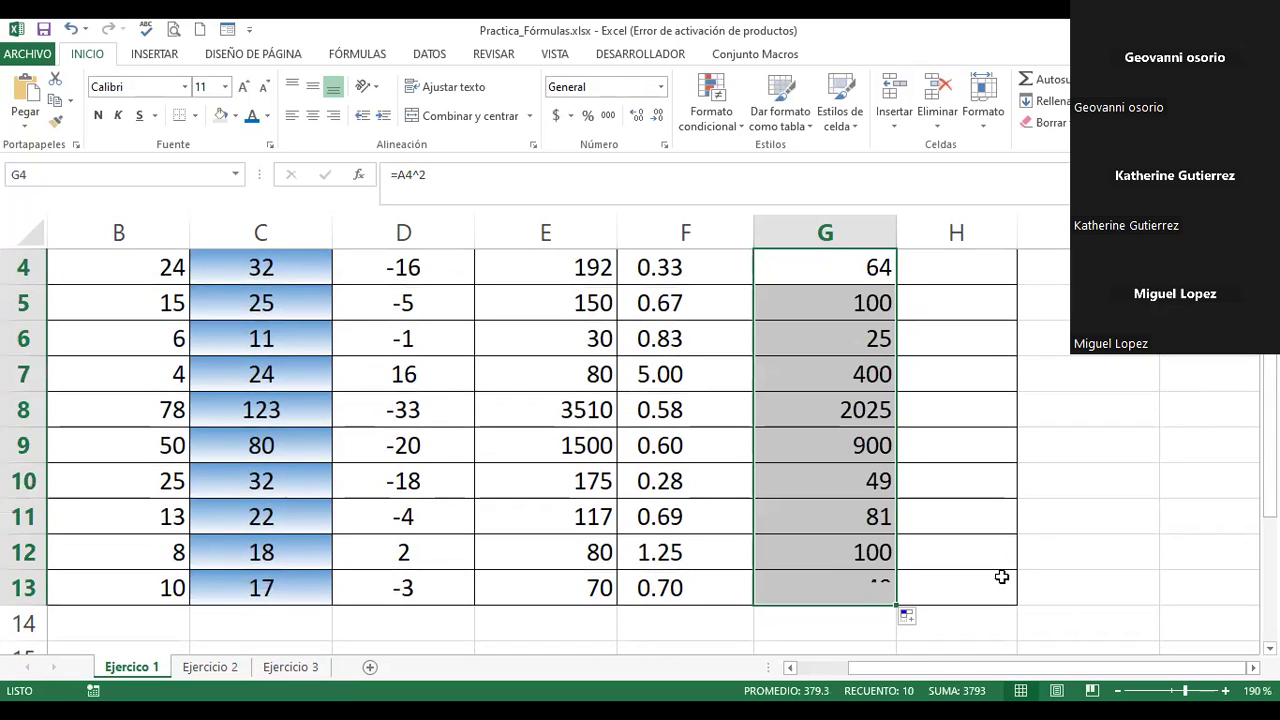
drag(1185, 690, 1180, 690)
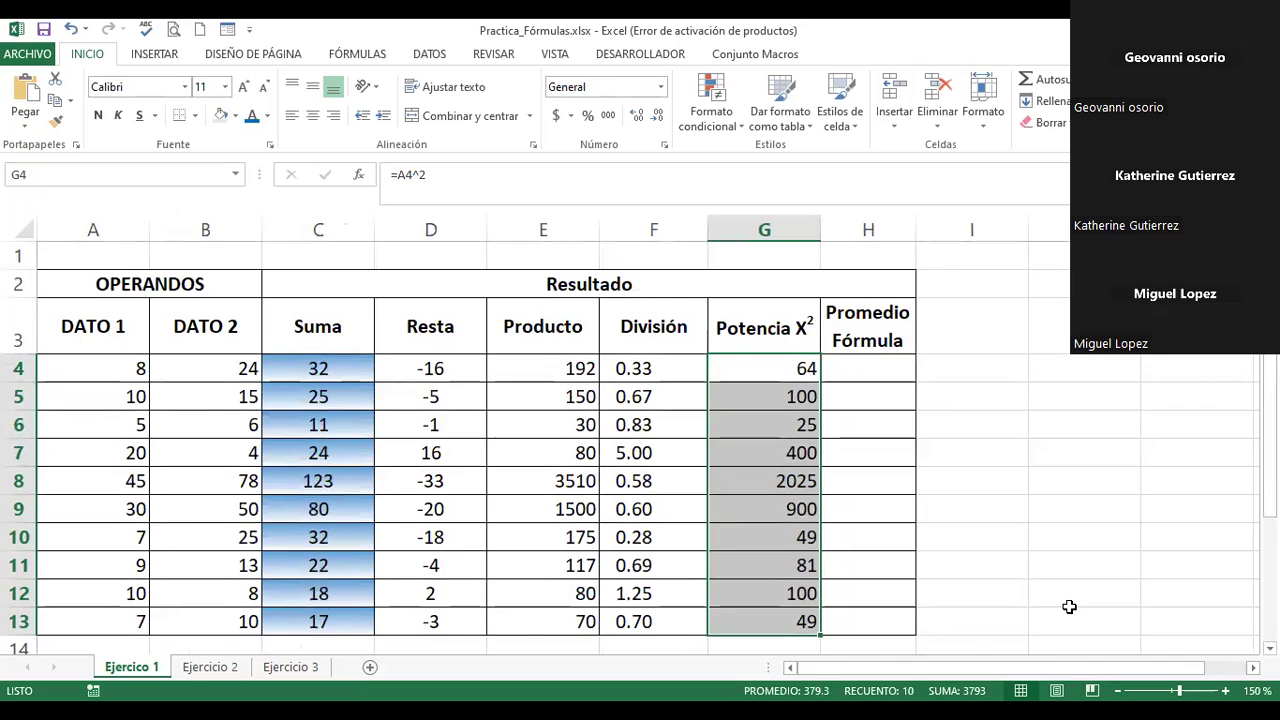
click(886, 228)
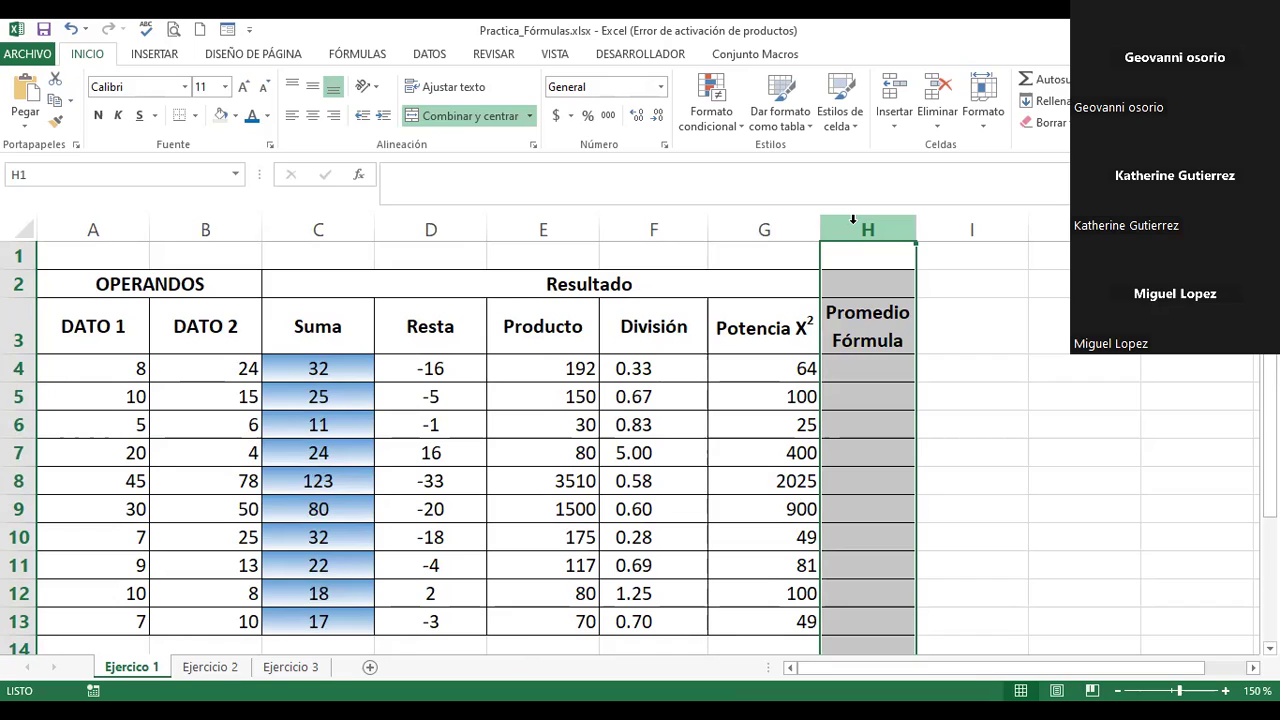
Step: Insert a blank column H, shifting Promedio Fórmula to column I
right_click(856, 227)
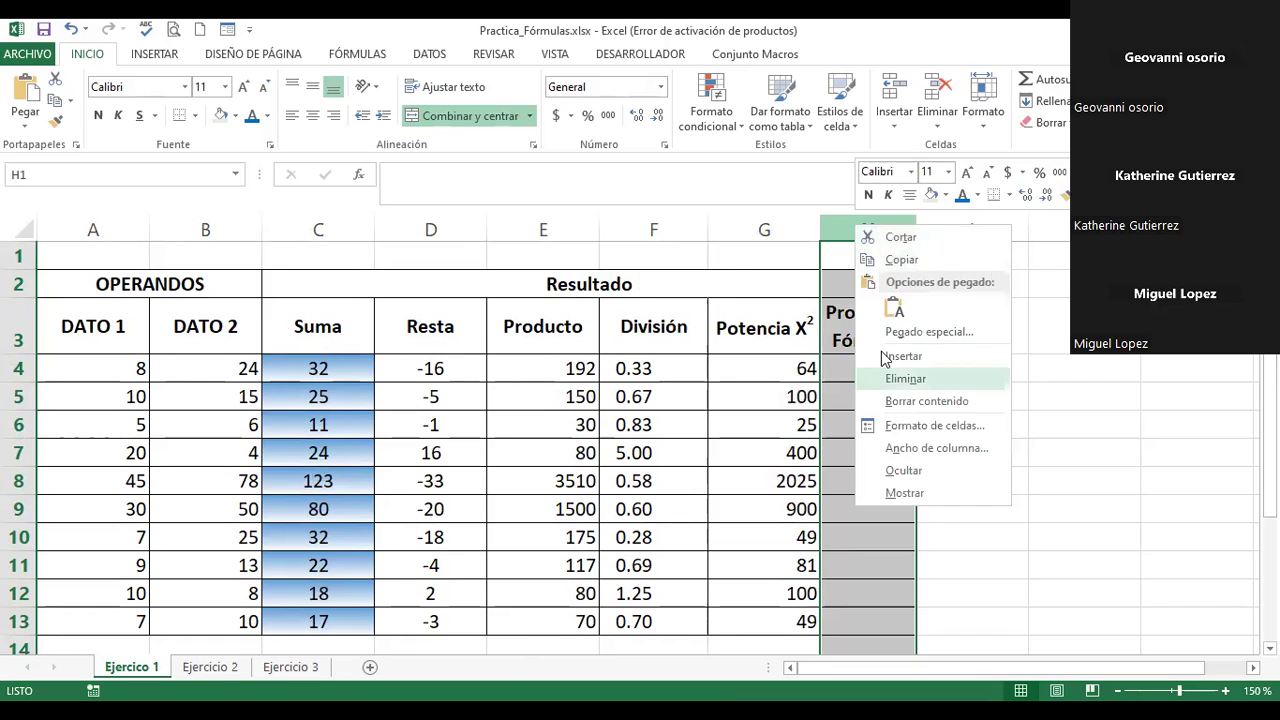
click(880, 350)
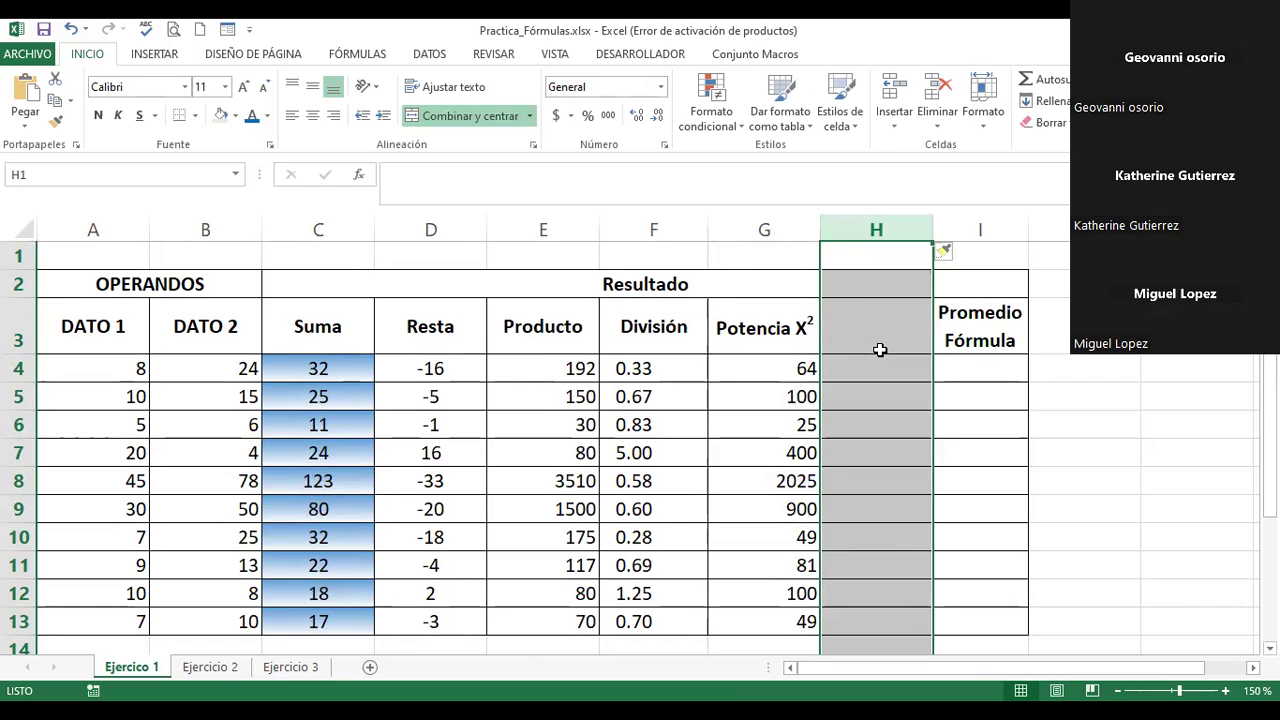
right_click(888, 243)
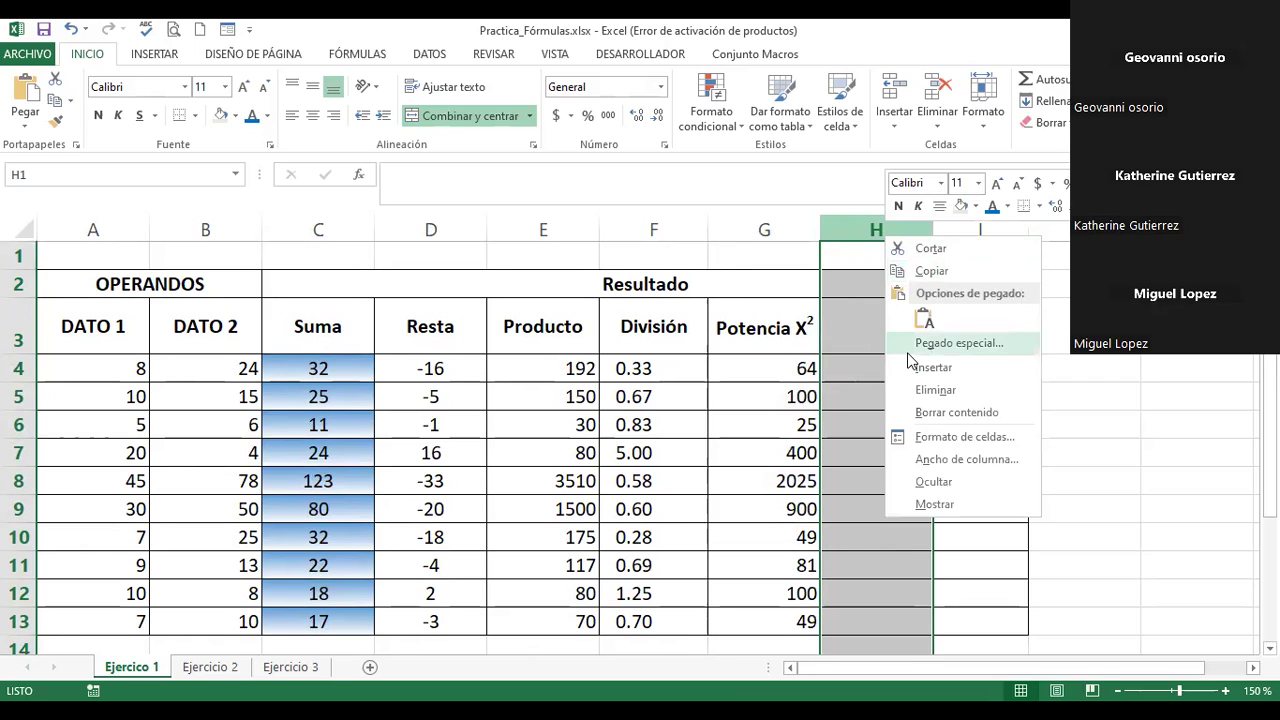
Step: Insert a column at H and head H3 'Potencia X3' and I3 'Potencia X4'
click(910, 370)
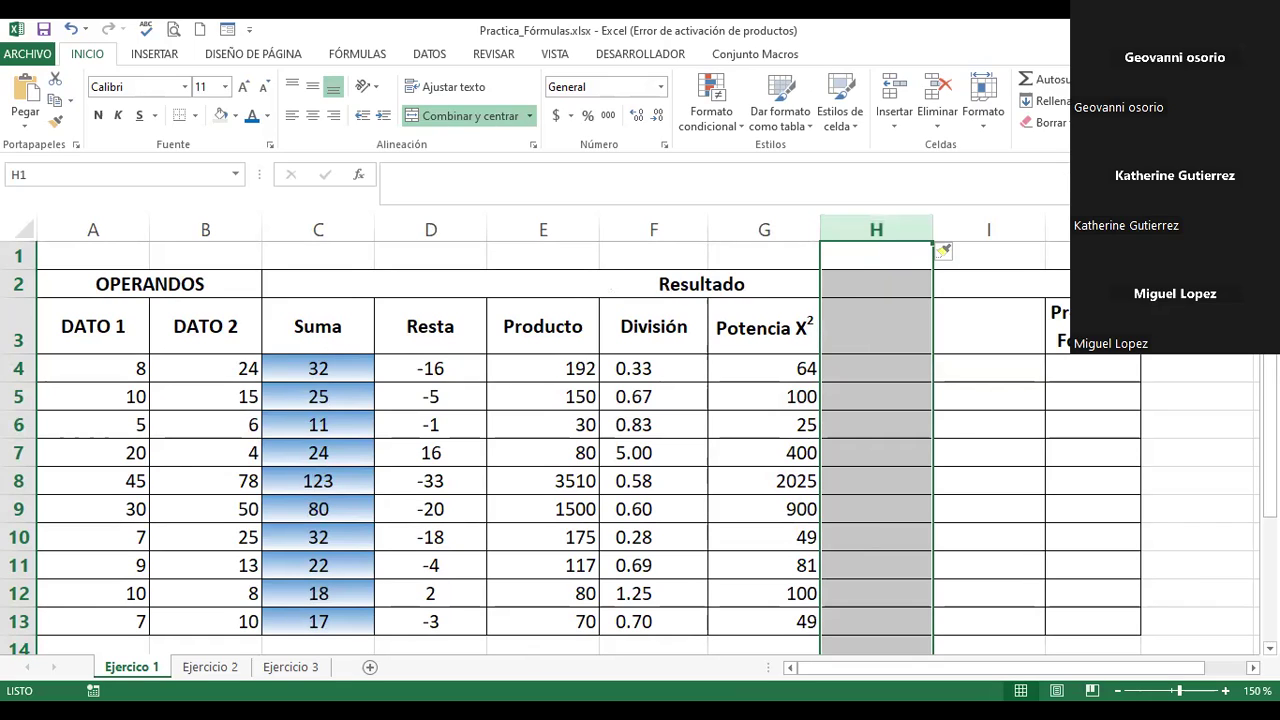
click(870, 335)
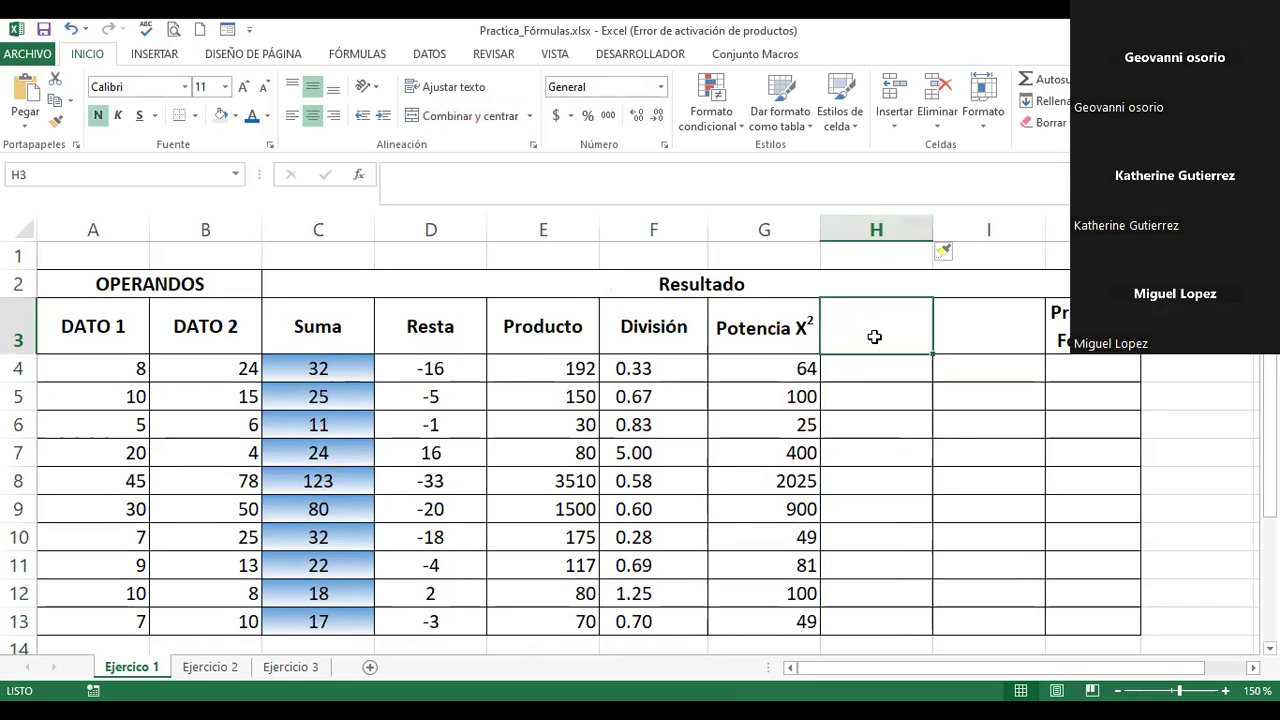
text(Potencia)
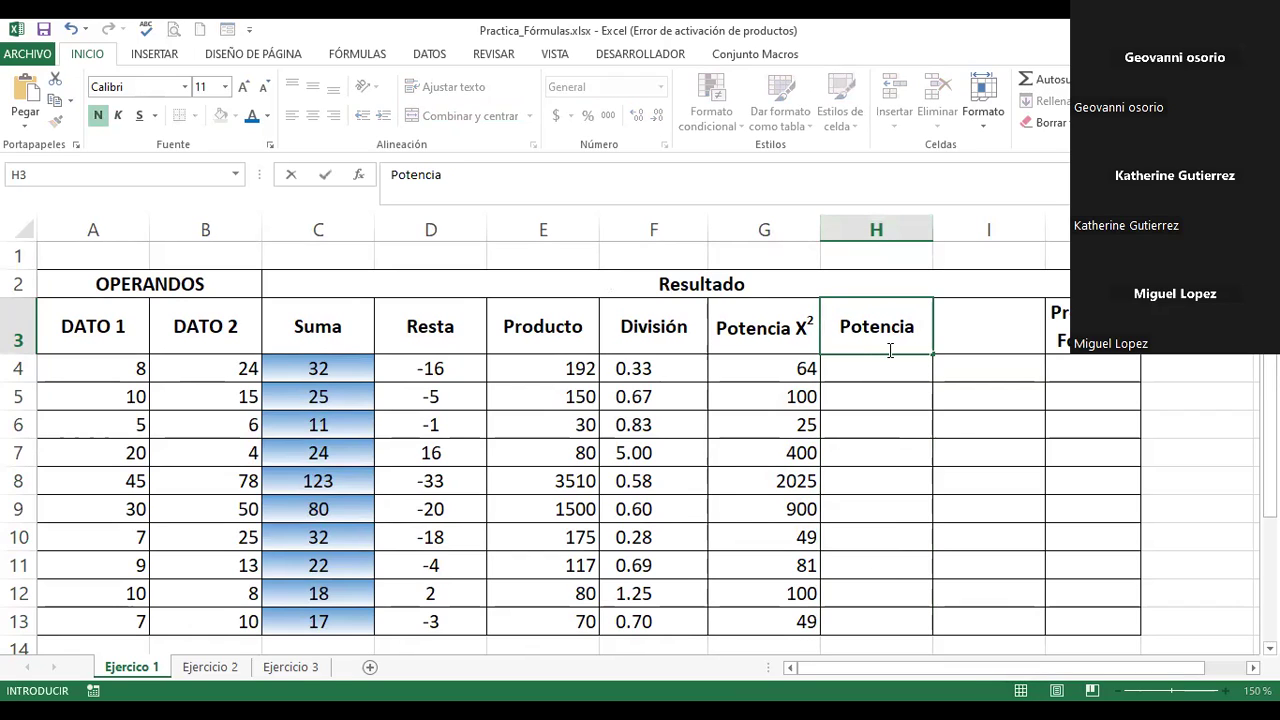
text( X)
text(3)
key(Return)
key(Up)
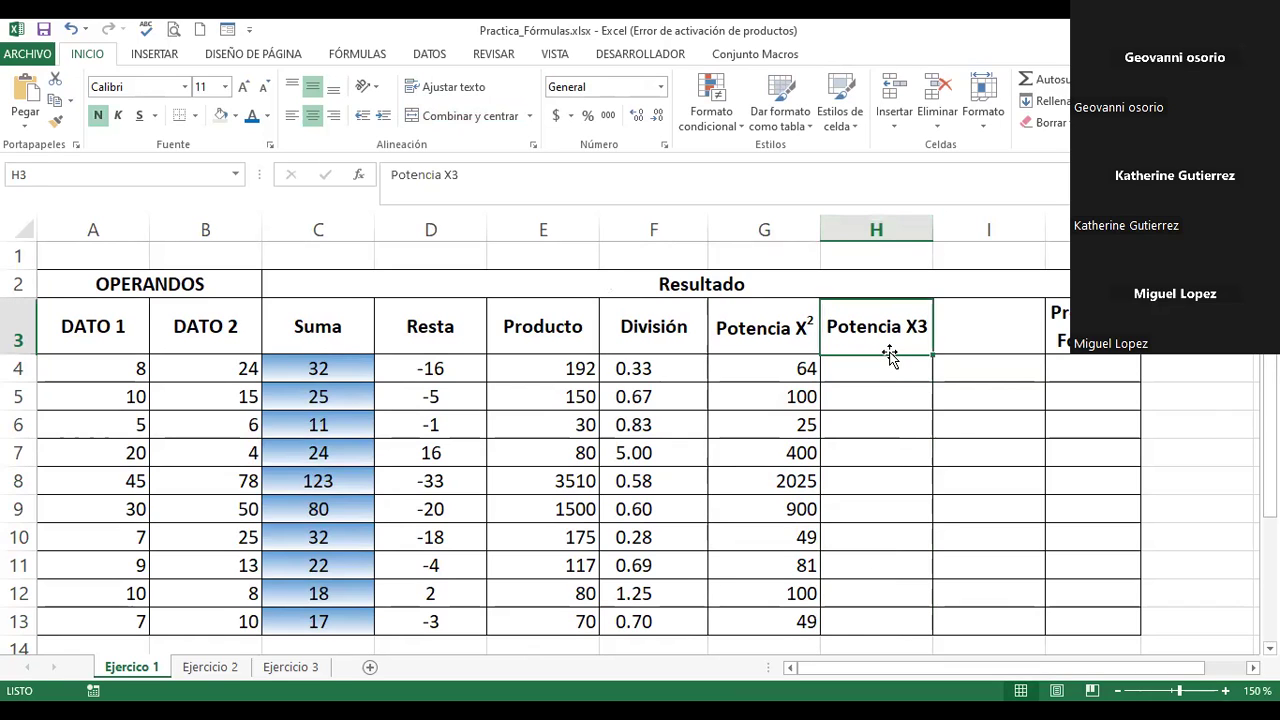
key(Right)
text(Potencia X)
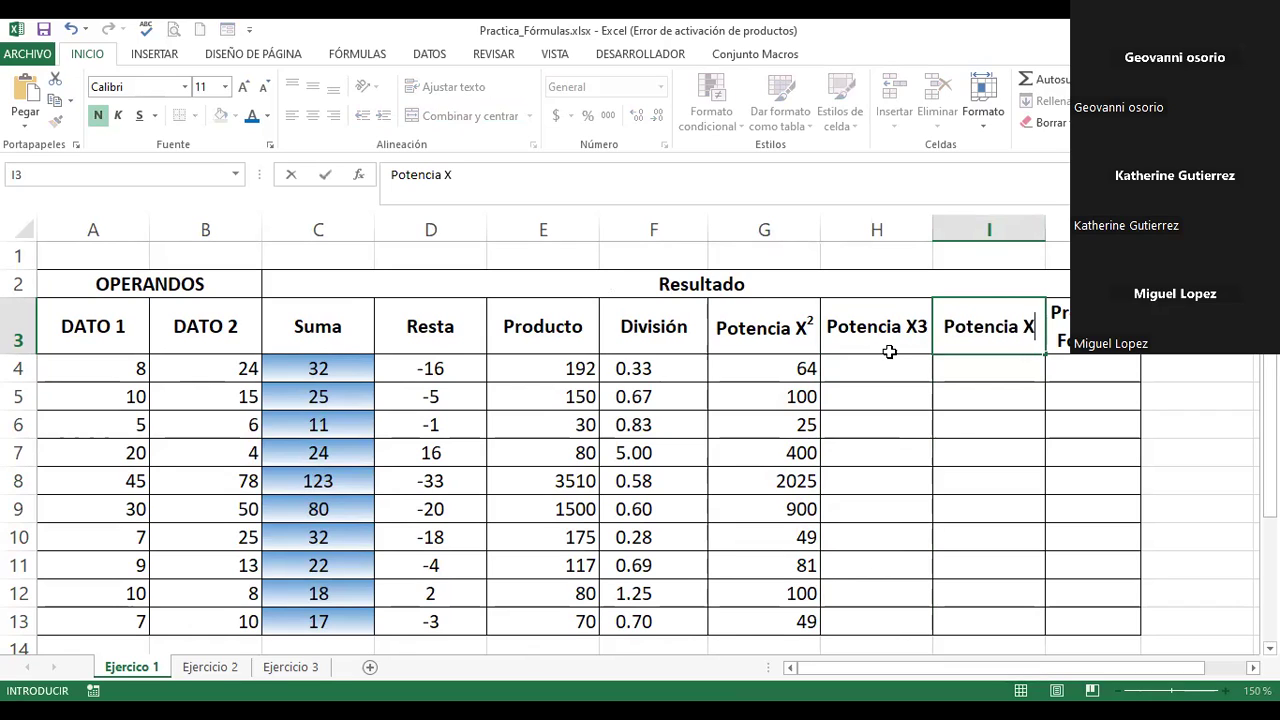
text(4)
key(Return)
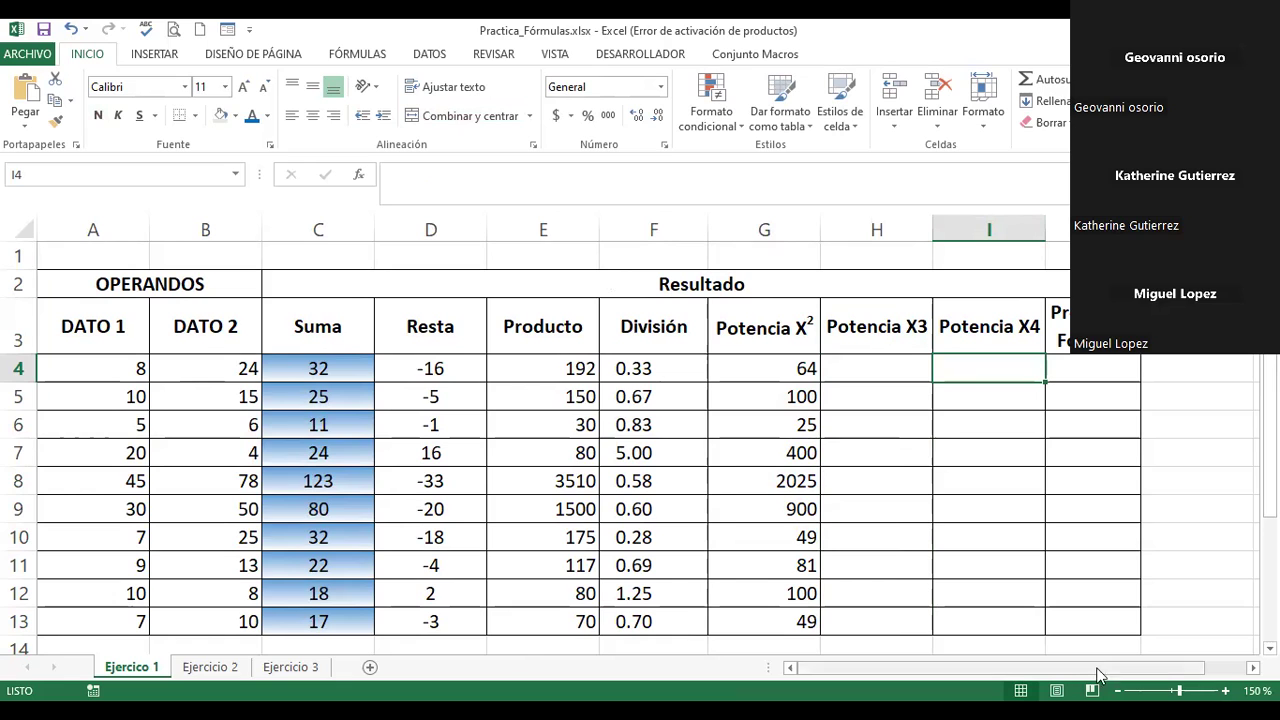
click(1252, 667)
scroll(671, 286, right, 1)
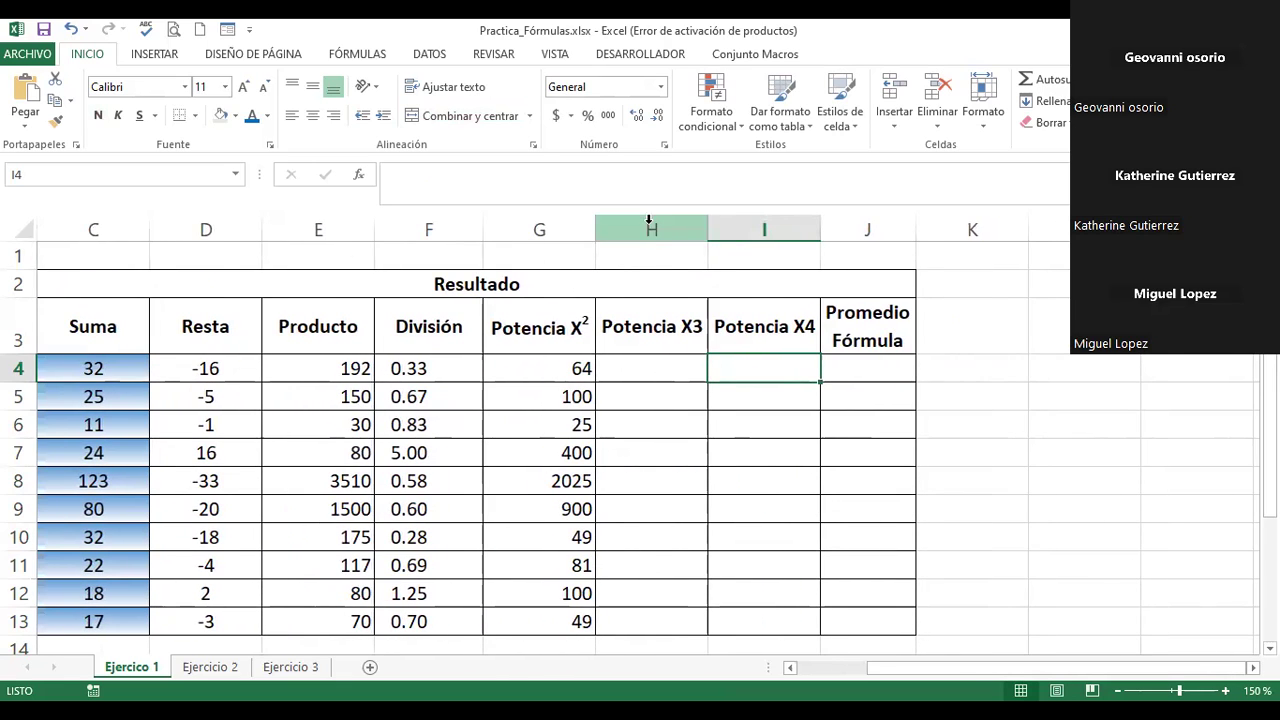
click(650, 219)
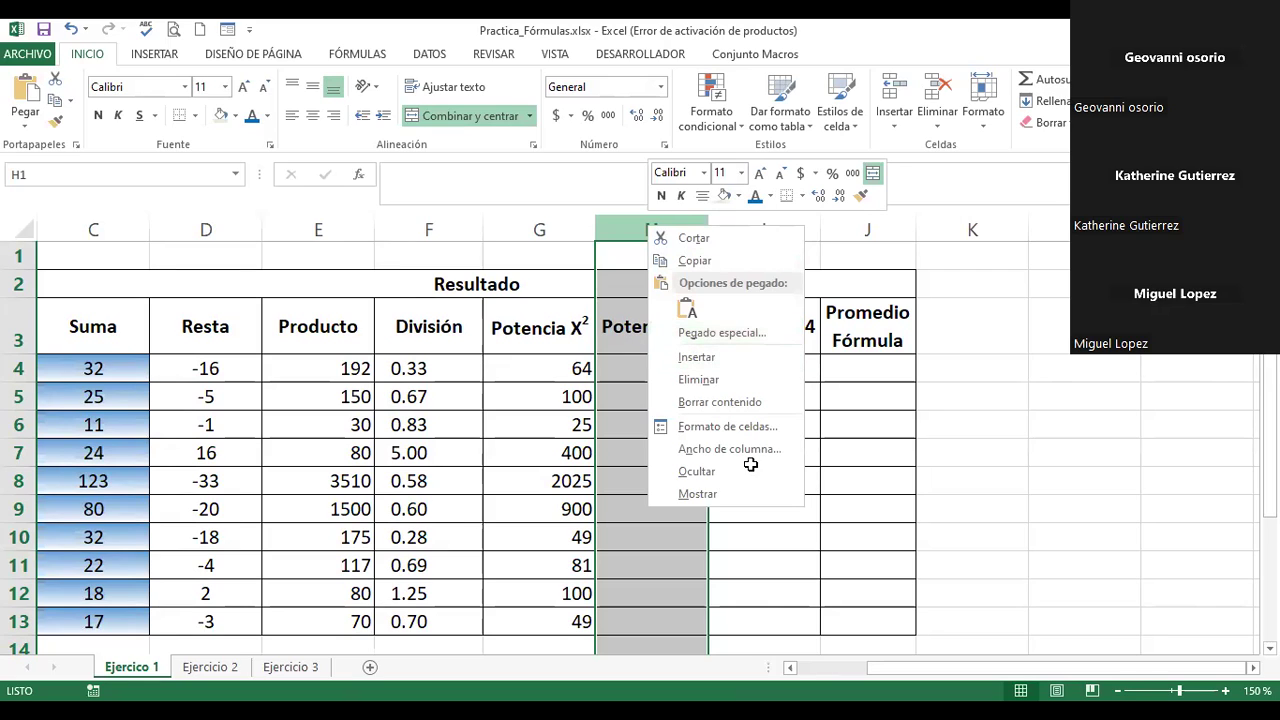
click(578, 340)
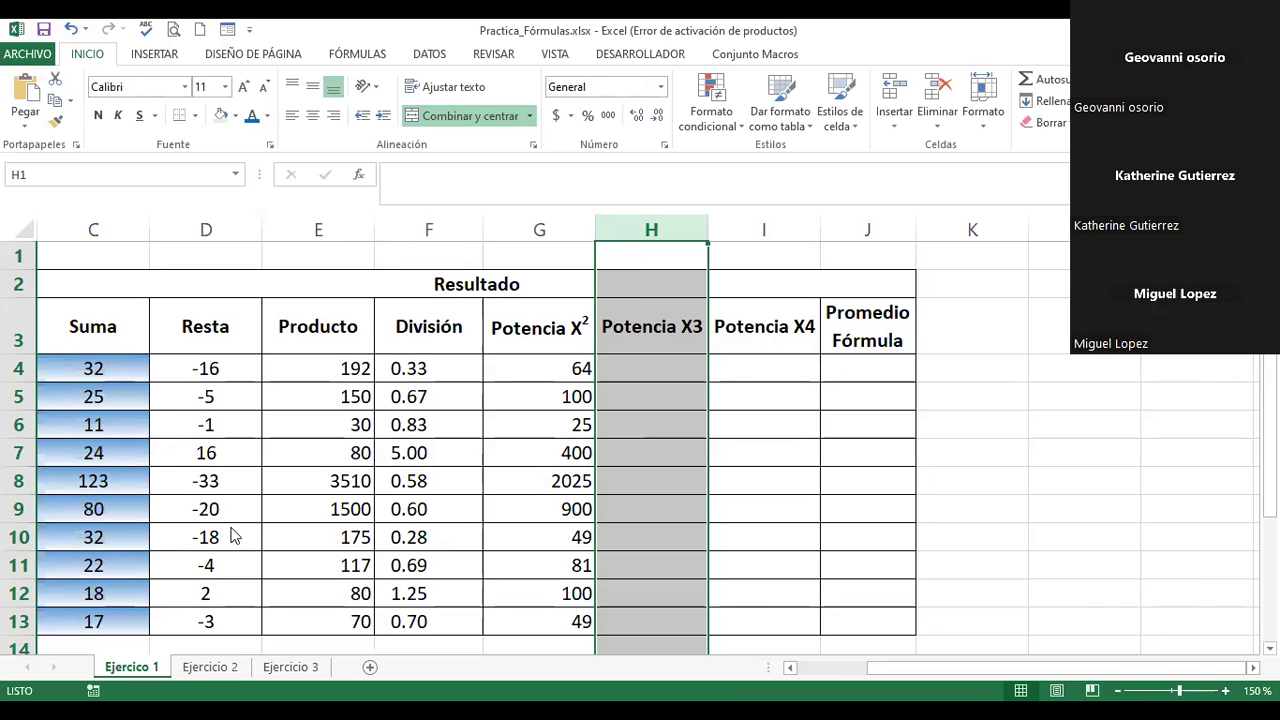
key(alt+Tab)
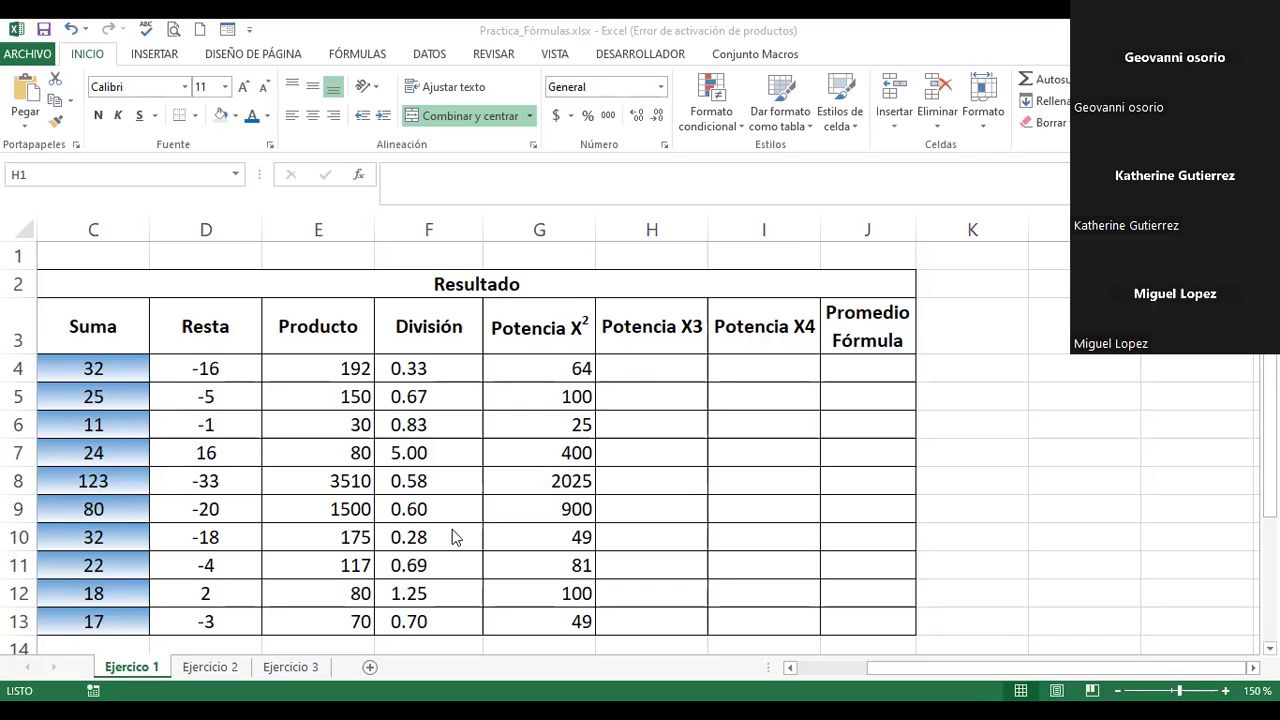
Step: Make the 3 in H3's 'Potencia X3' header superscript via the Font settings
click(694, 332)
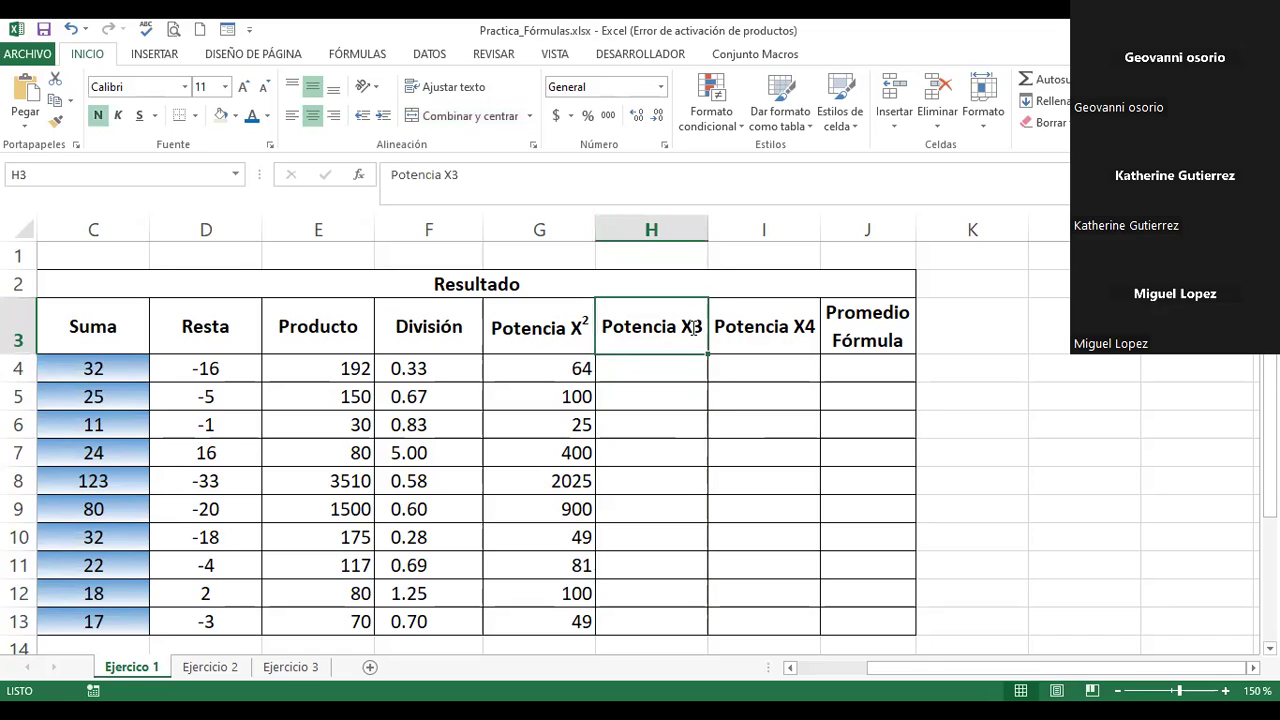
double_click(694, 328)
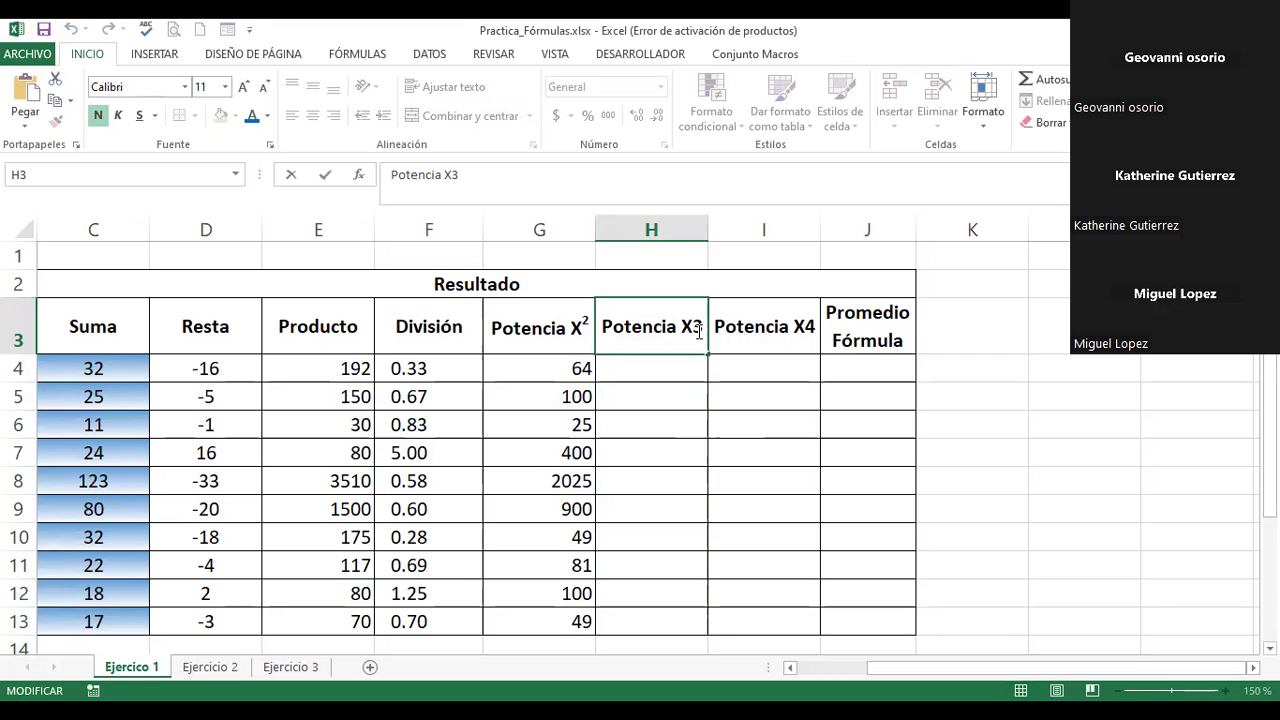
drag(703, 328, 693, 328)
click(270, 148)
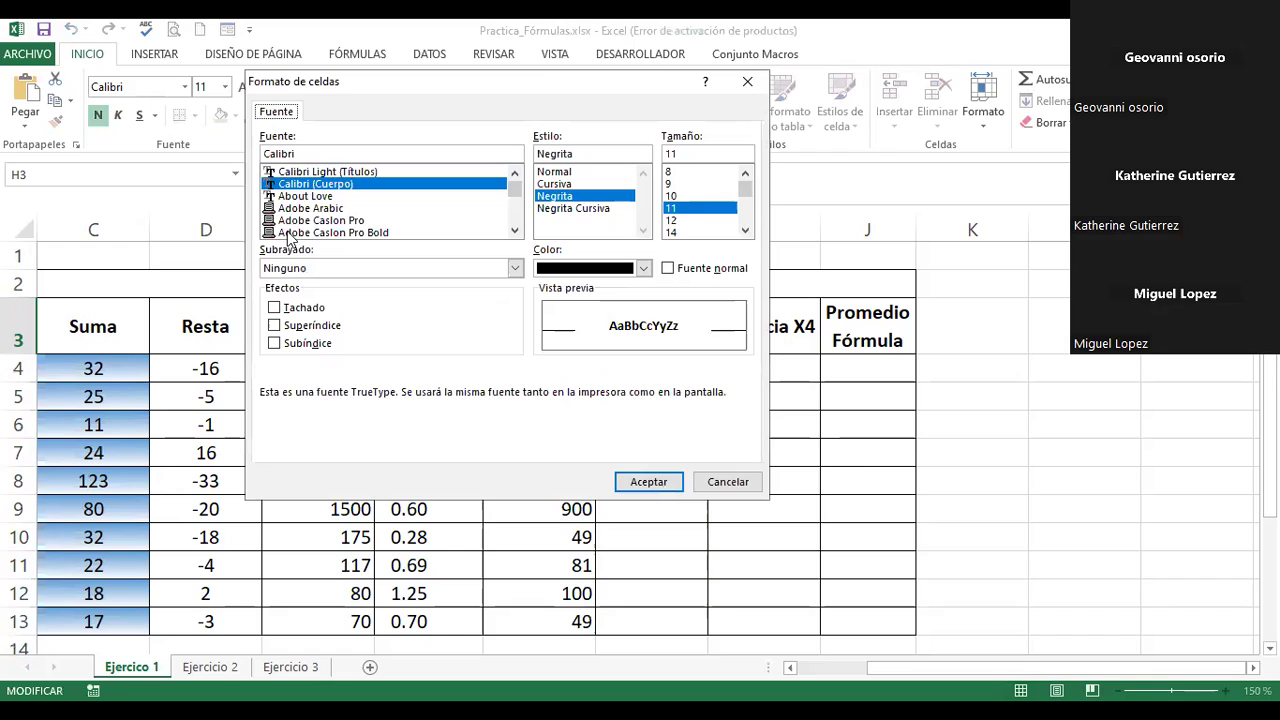
click(275, 326)
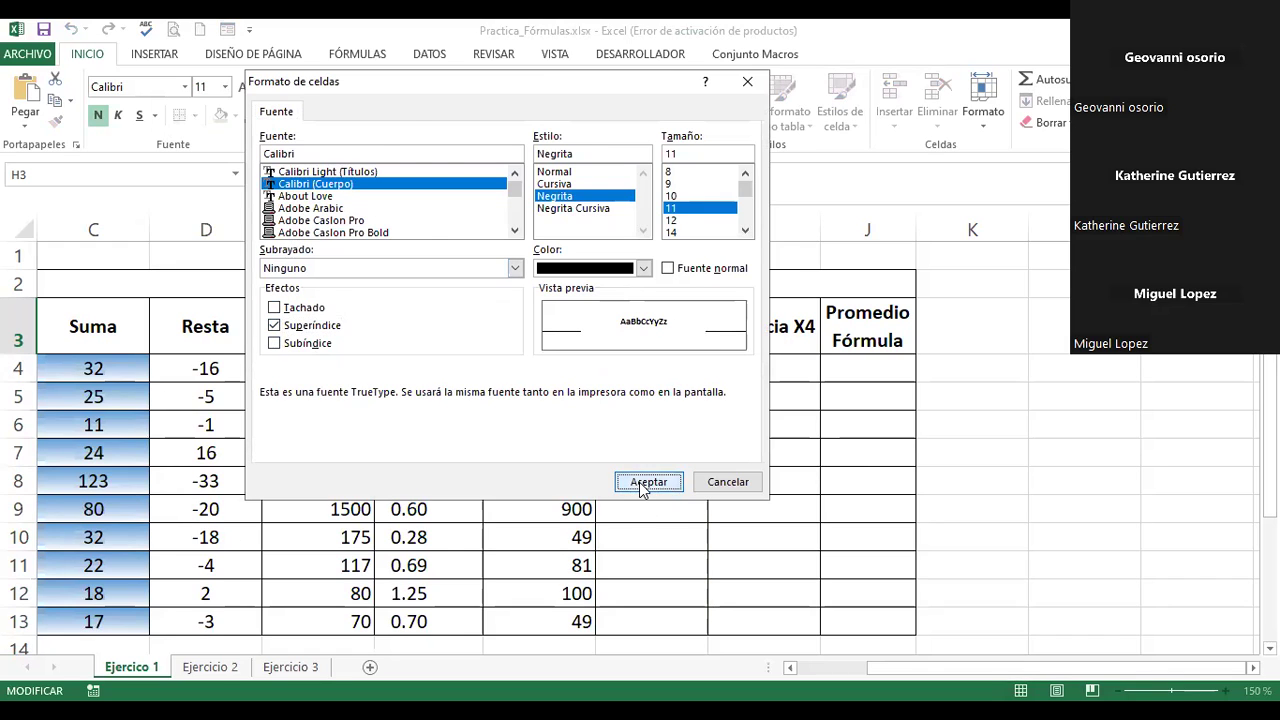
click(641, 483)
Step: Make the 4 in I3's 'Potencia X4' header superscript the same way
click(810, 328)
double_click(806, 327)
drag(806, 327, 817, 327)
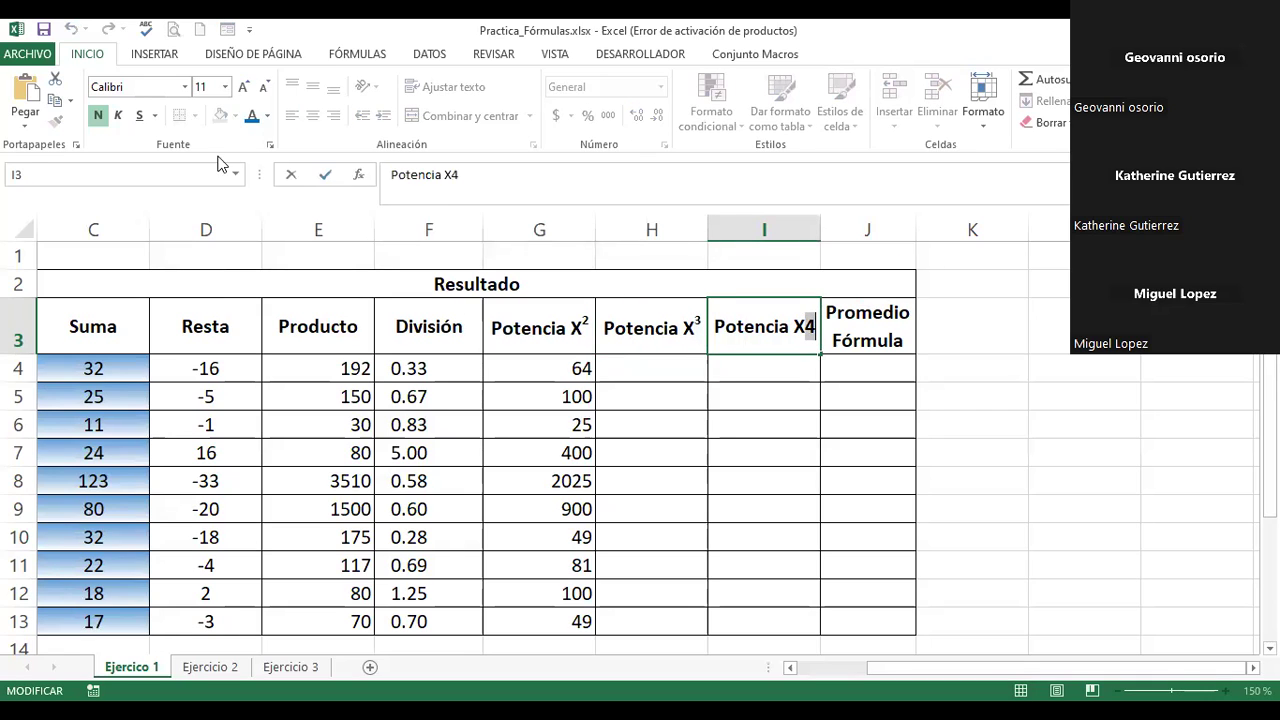
click(270, 147)
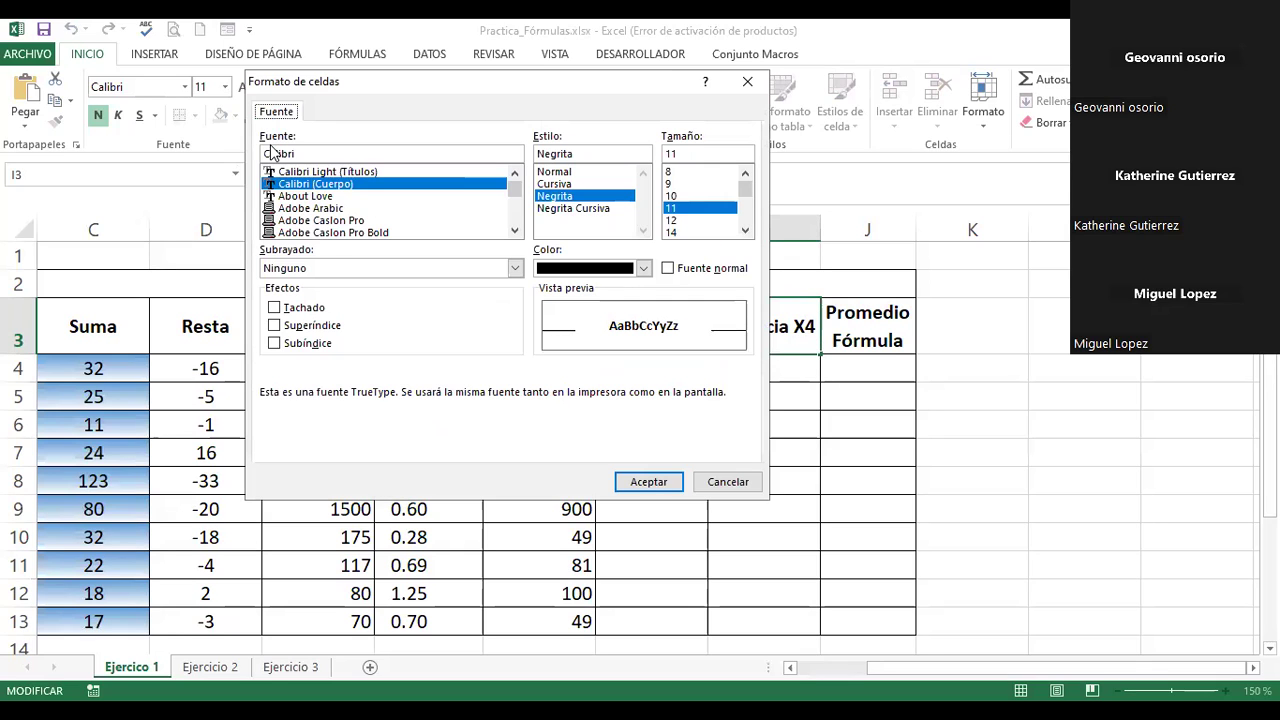
click(289, 332)
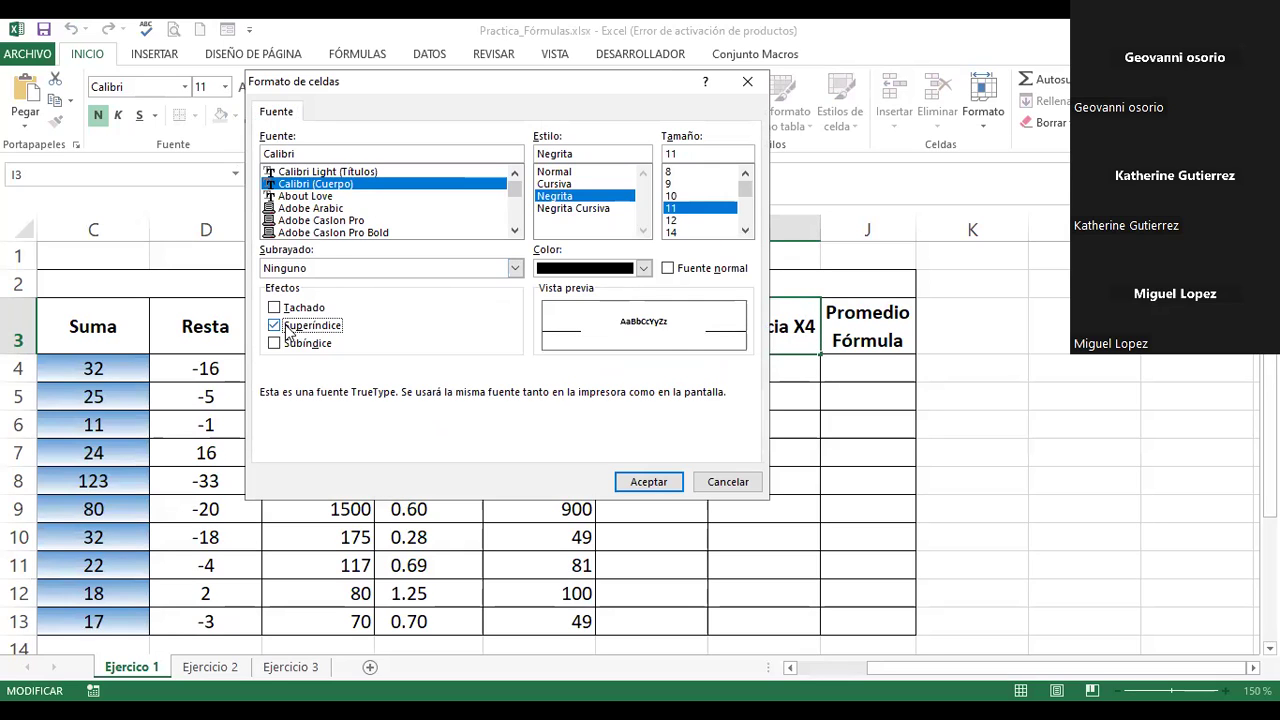
click(645, 482)
click(752, 370)
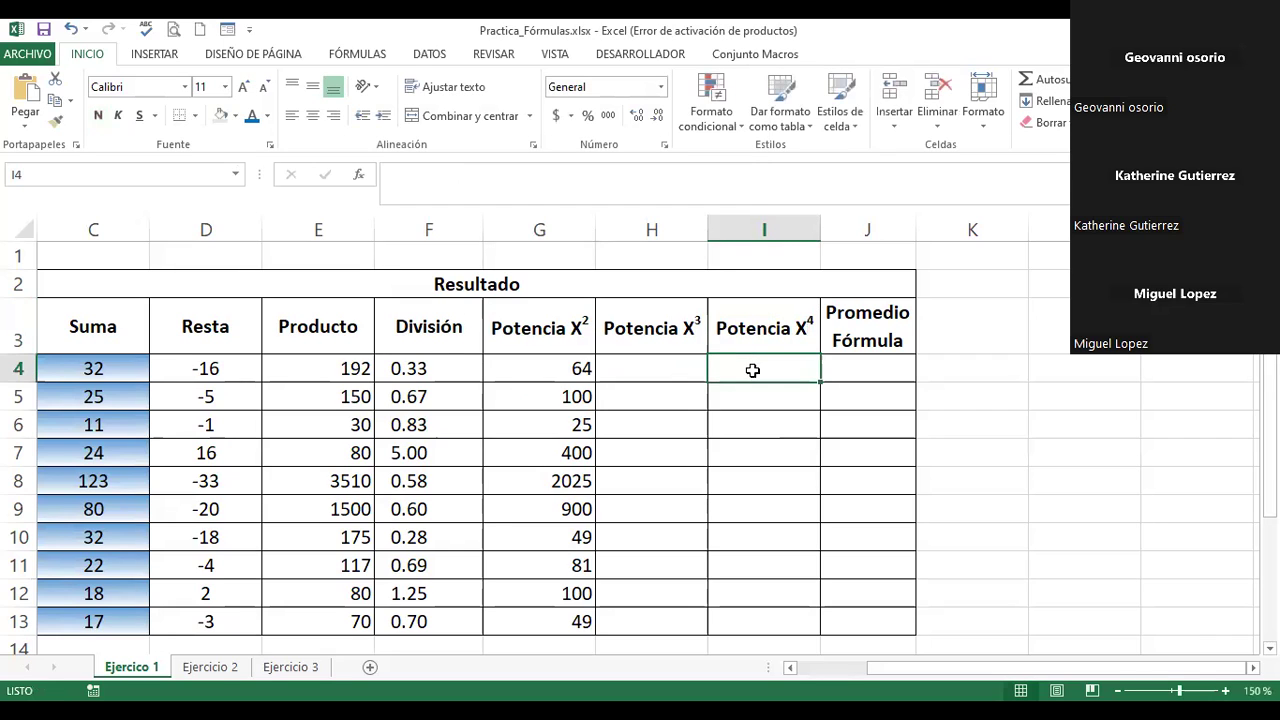
click(662, 358)
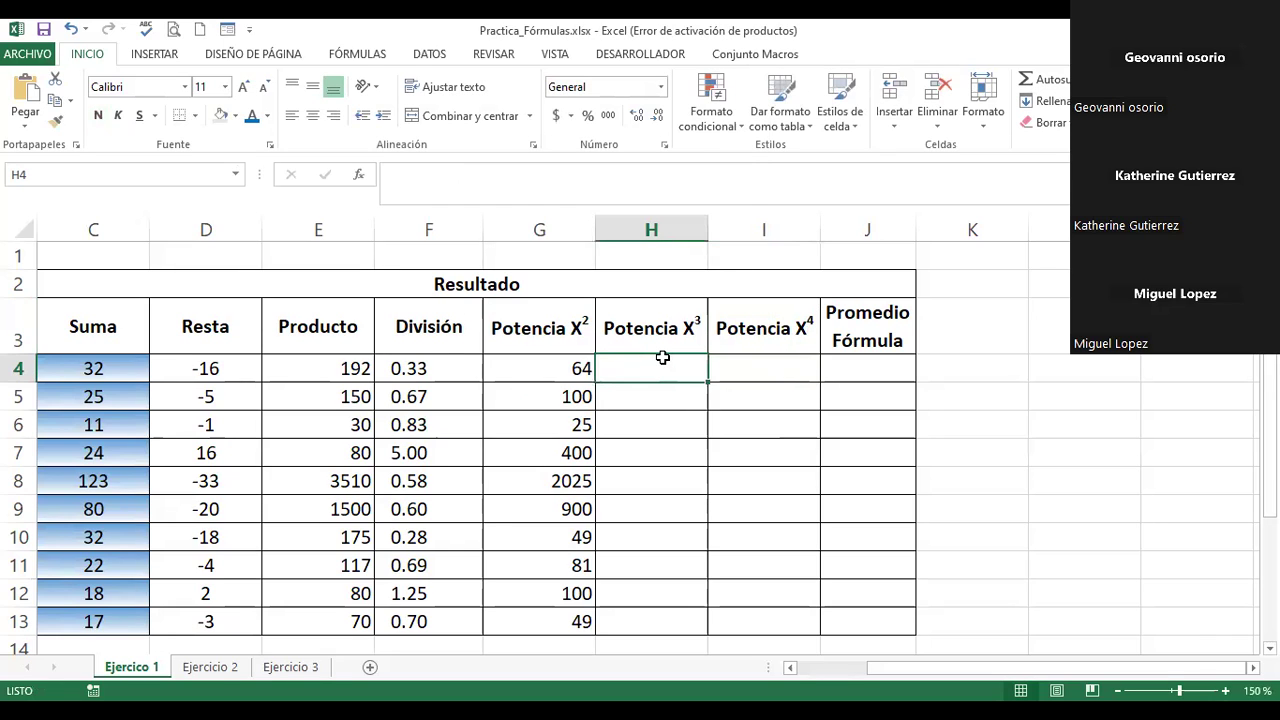
Step: Enter =A4^3 in H4 and fill it down the Potencia X³ column, starting at 512
text(=)
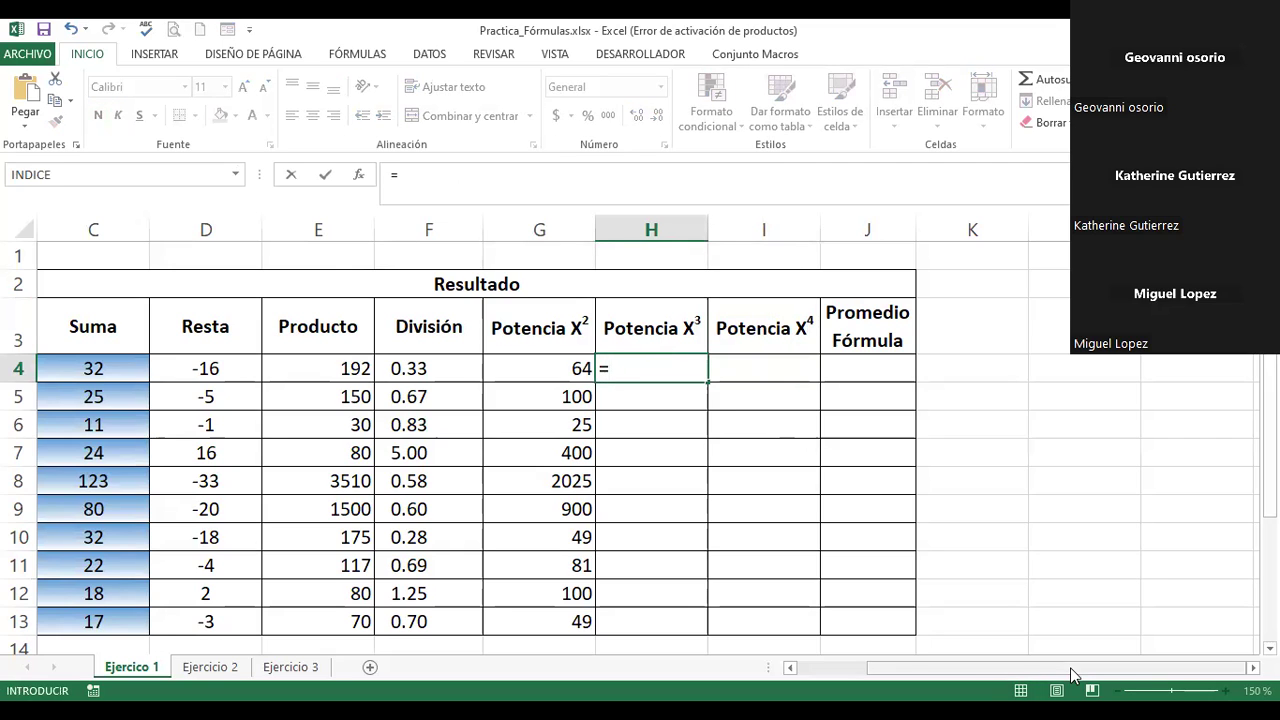
drag(1071, 674, 995, 683)
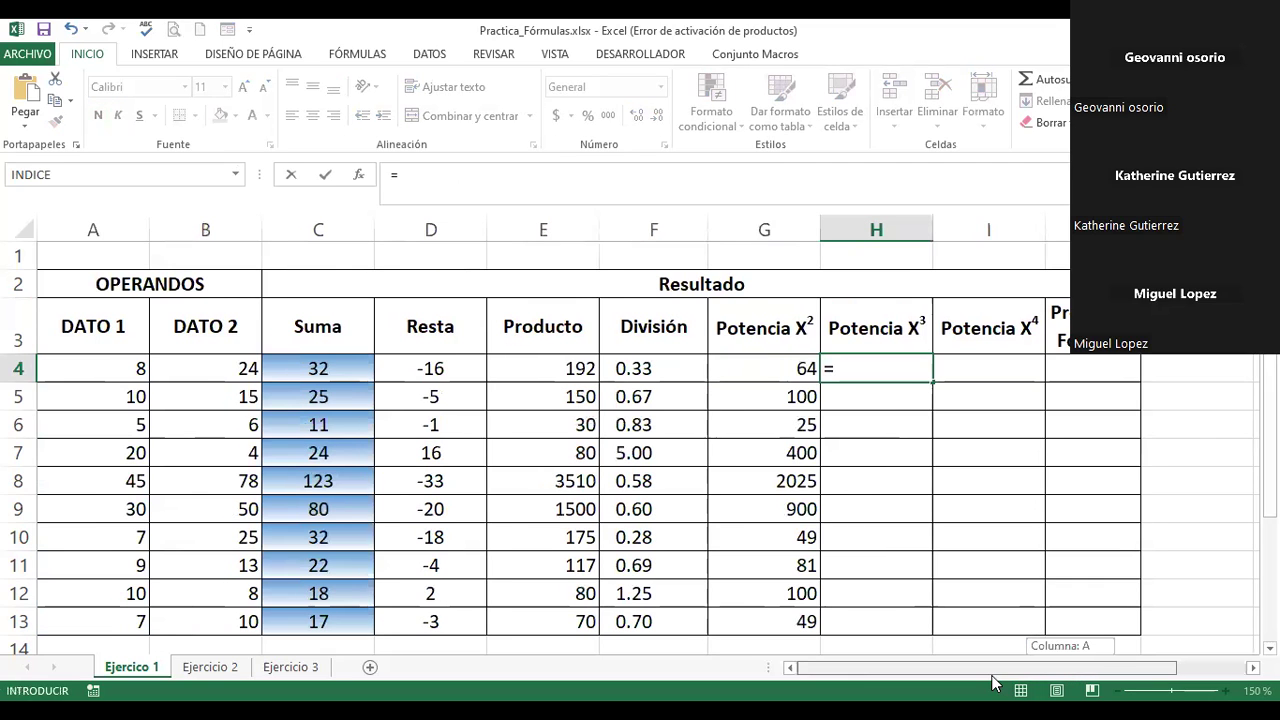
click(63, 368)
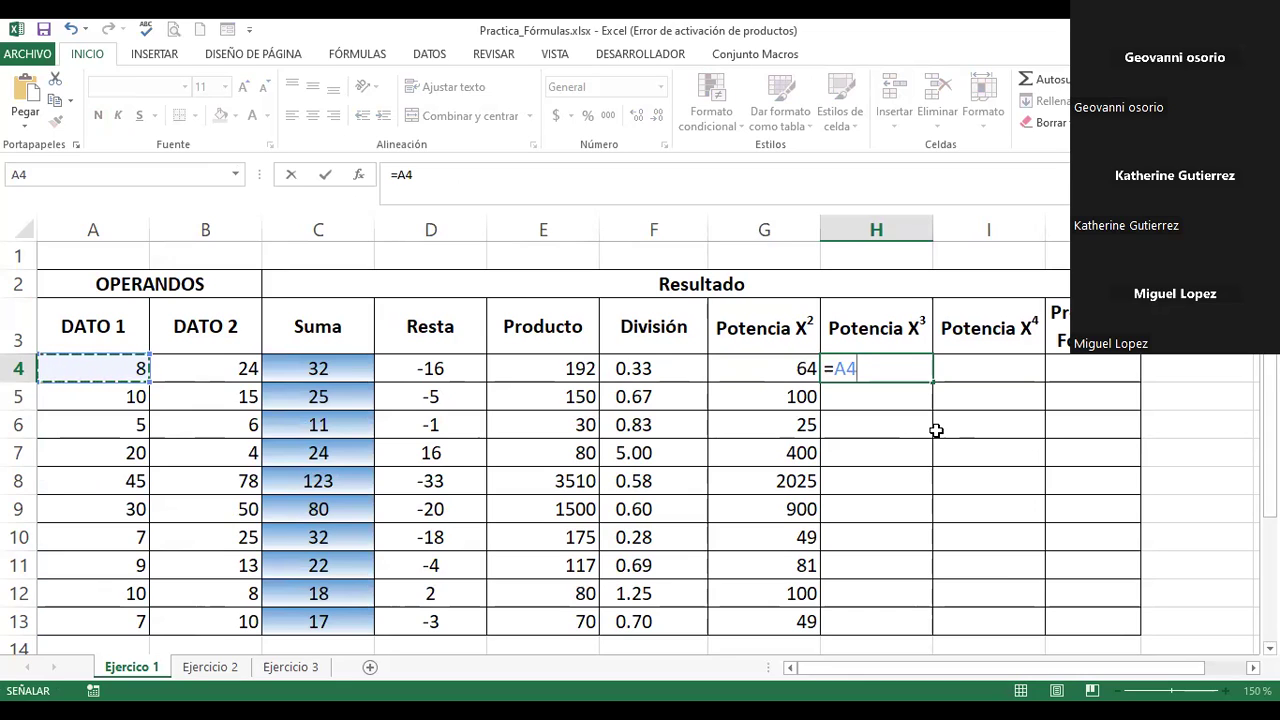
text(^3)
key(Return)
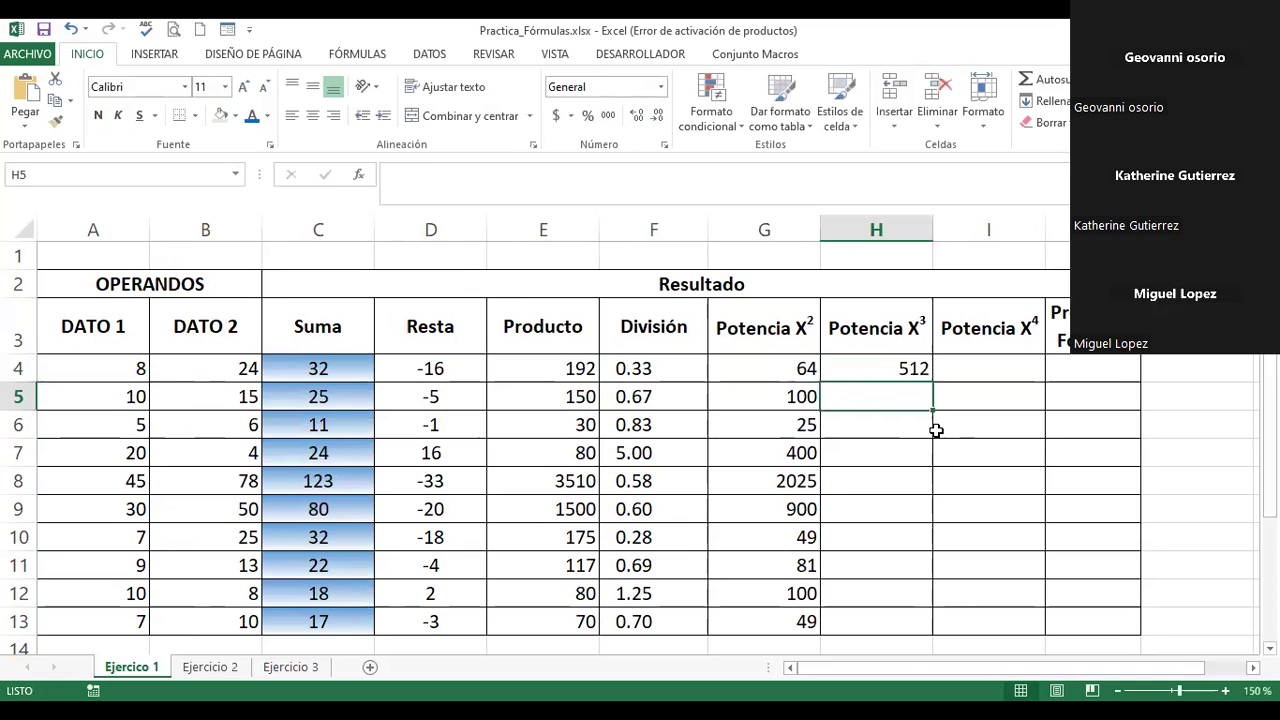
key(Up)
key(F2)
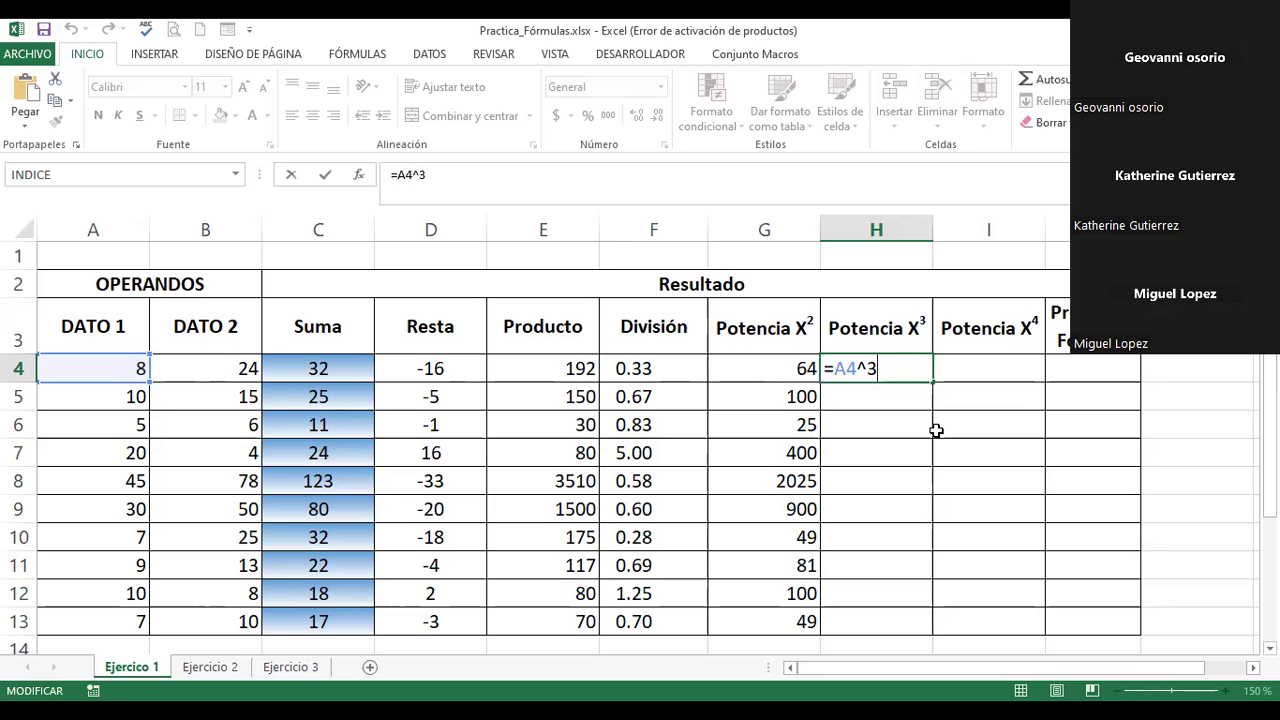
key(Return)
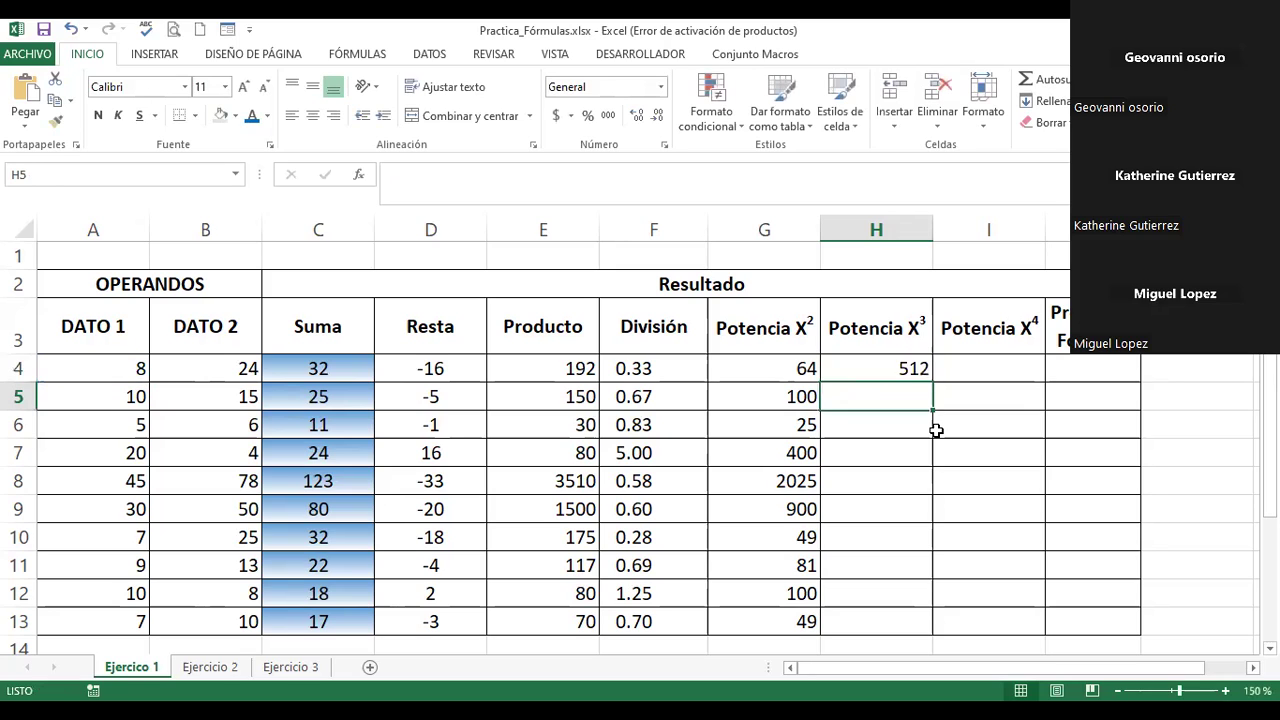
key(Up)
mouse_move(932, 382)
mouse_down()
mouse_move(960, 553)
mouse_move(955, 625)
mouse_up()
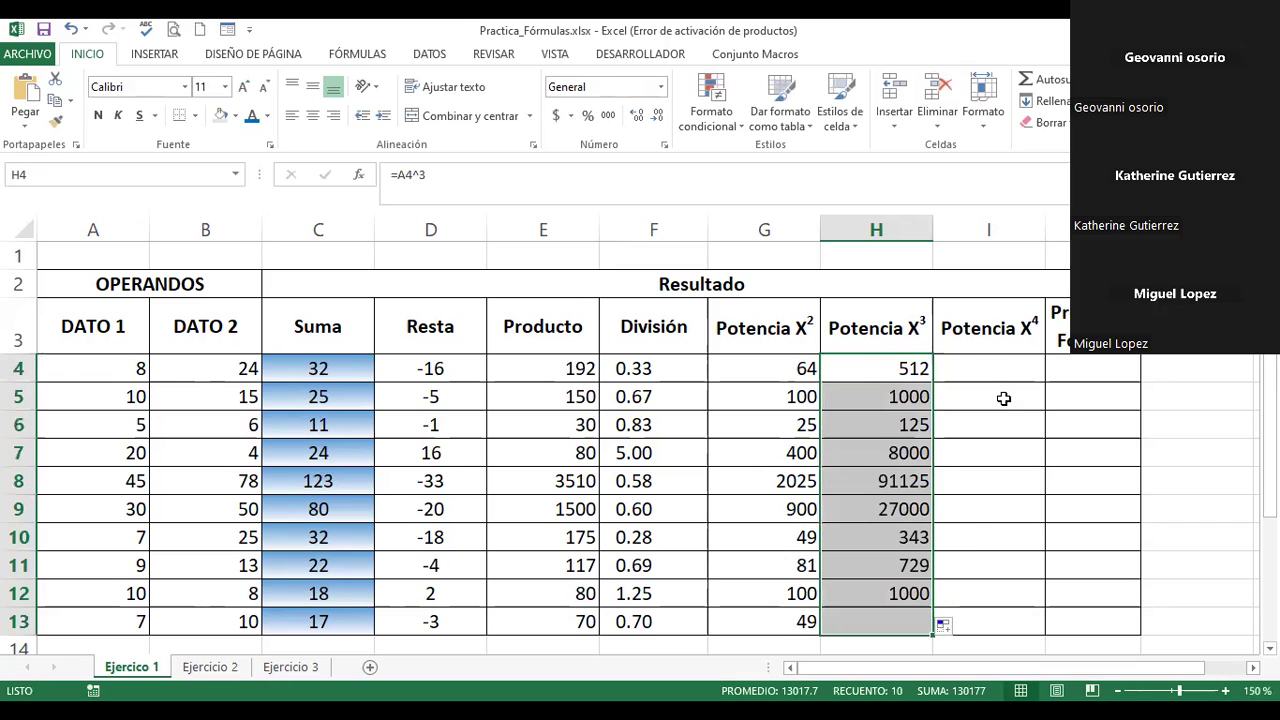
Step: Enter =A4^4 in I4 and fill it down to I13, giving 4096 to 2401
click(985, 362)
text(=)
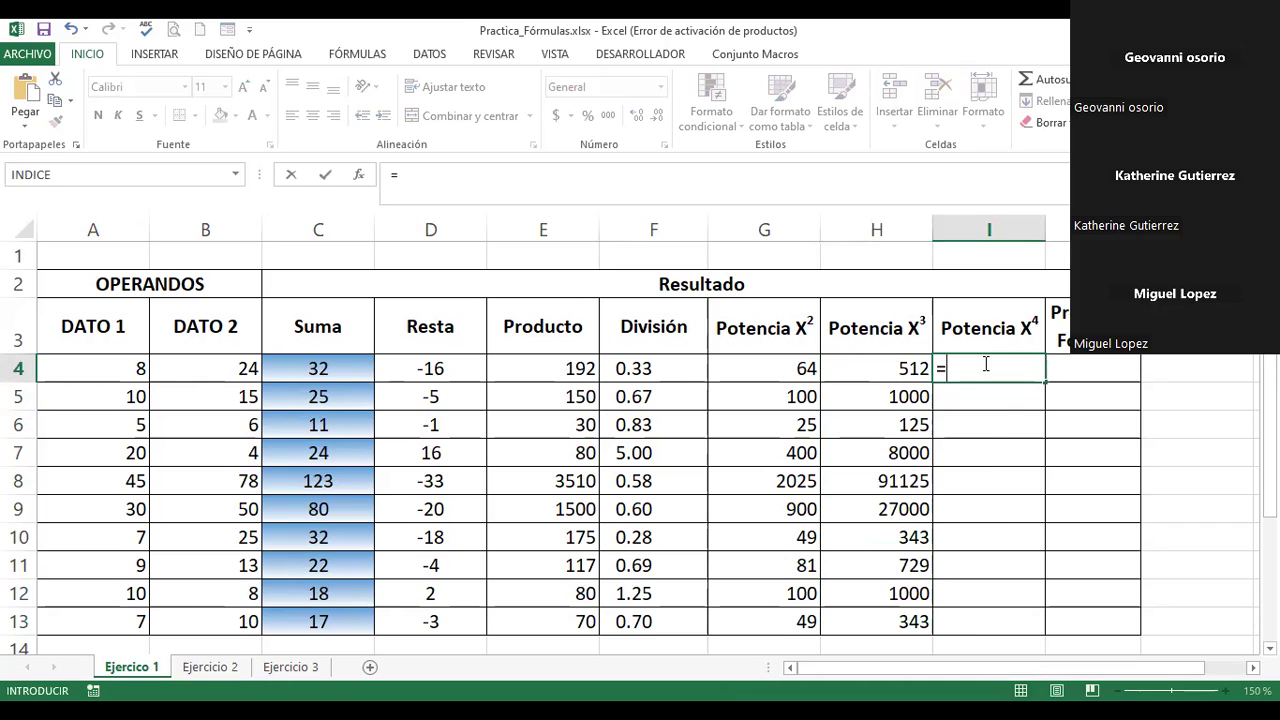
click(82, 372)
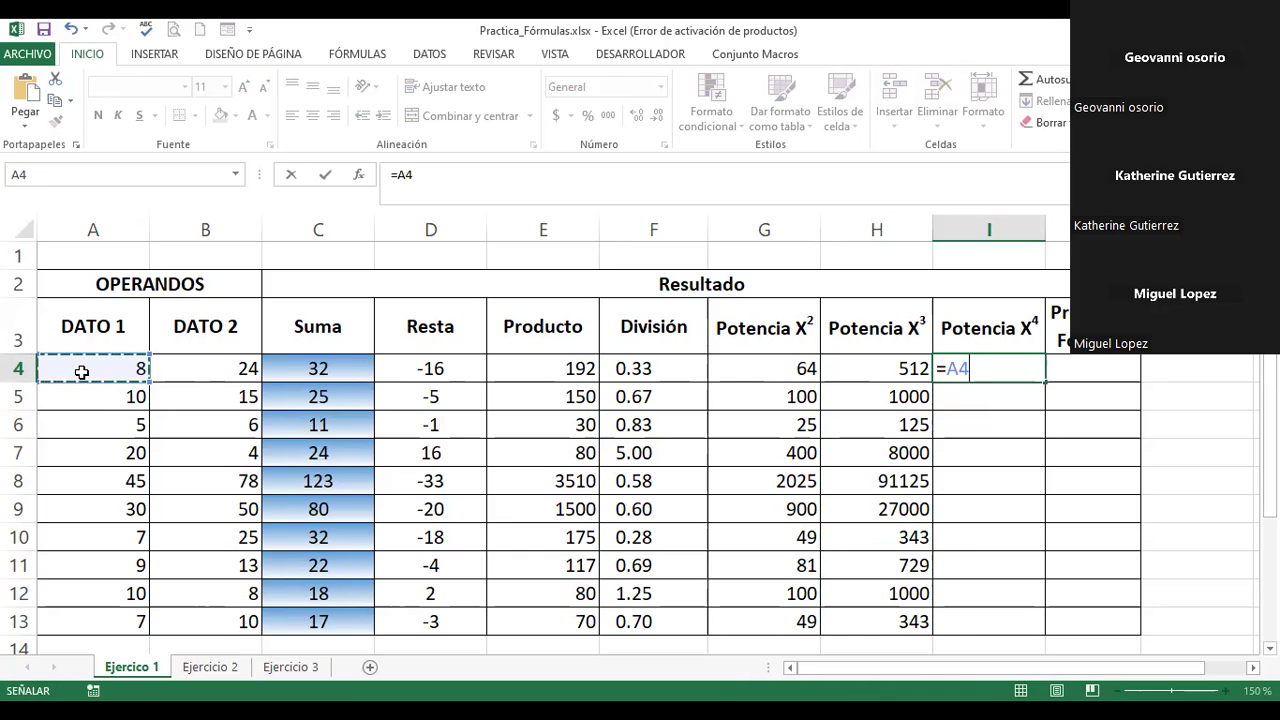
text(^)
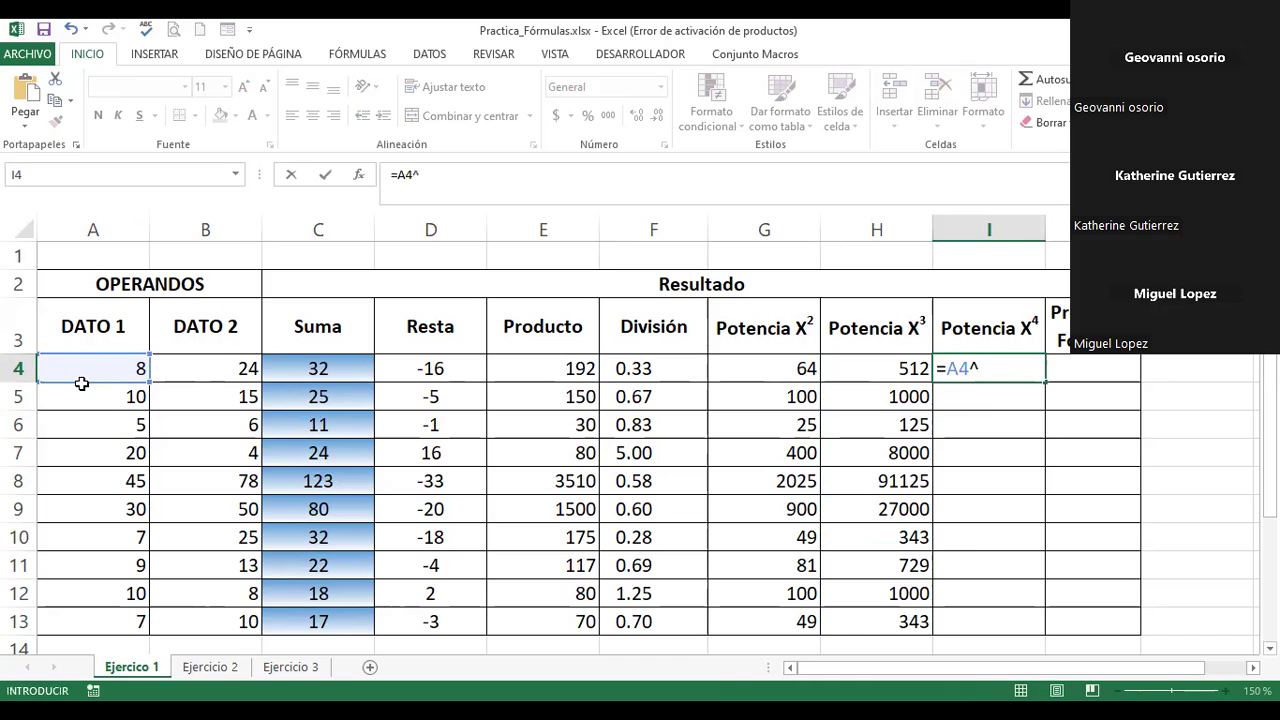
text(4)
key(Return)
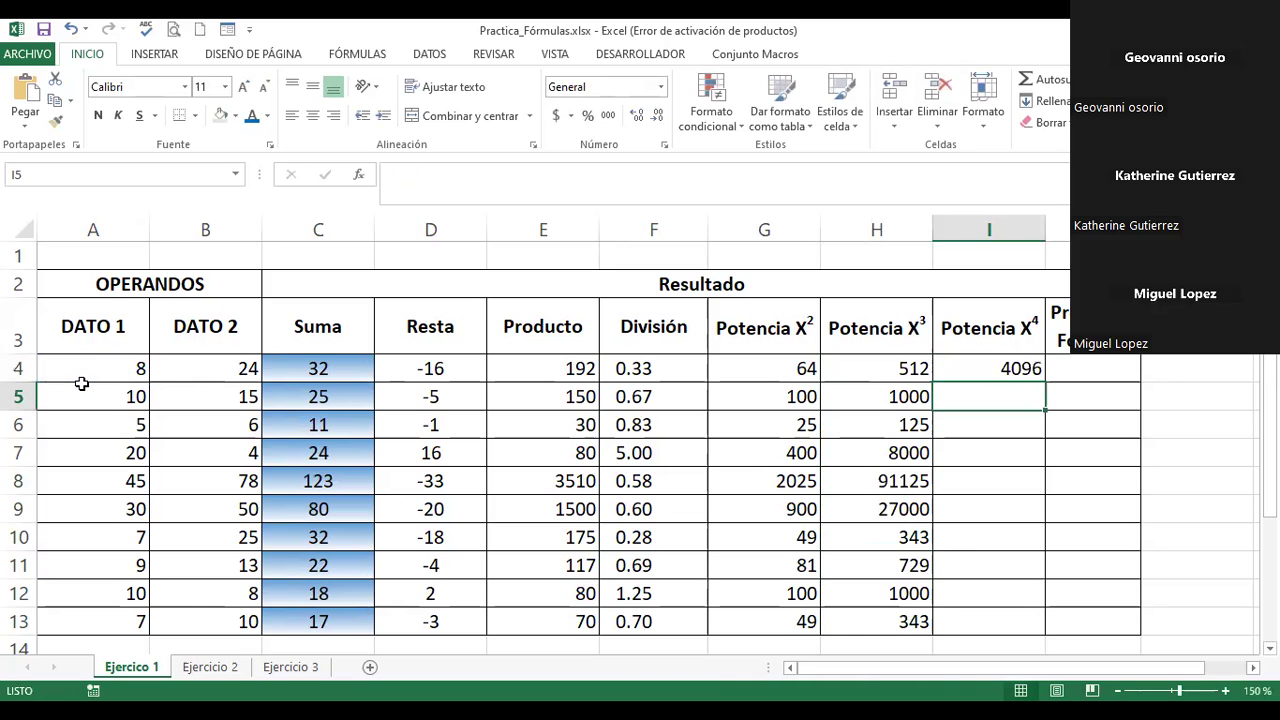
click(1021, 369)
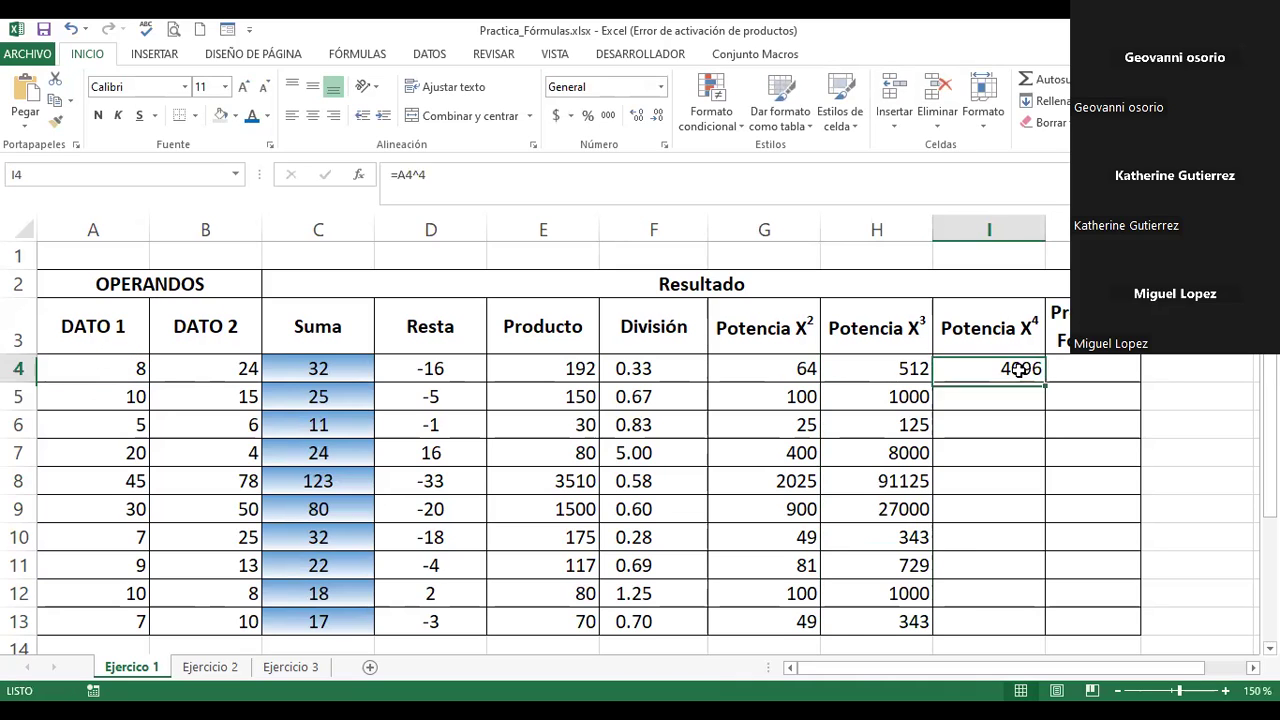
drag(1045, 383, 1047, 636)
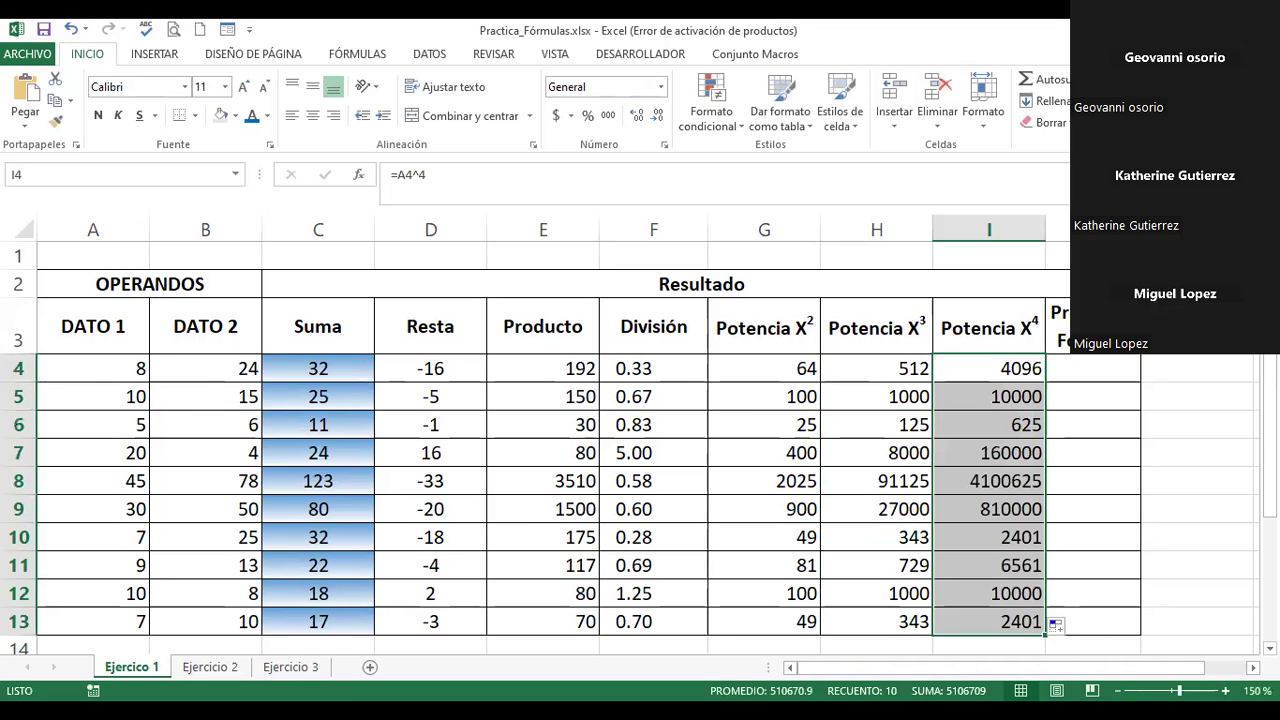
scroll(906, 468, down, 1)
scroll(906, 468, down, 1)
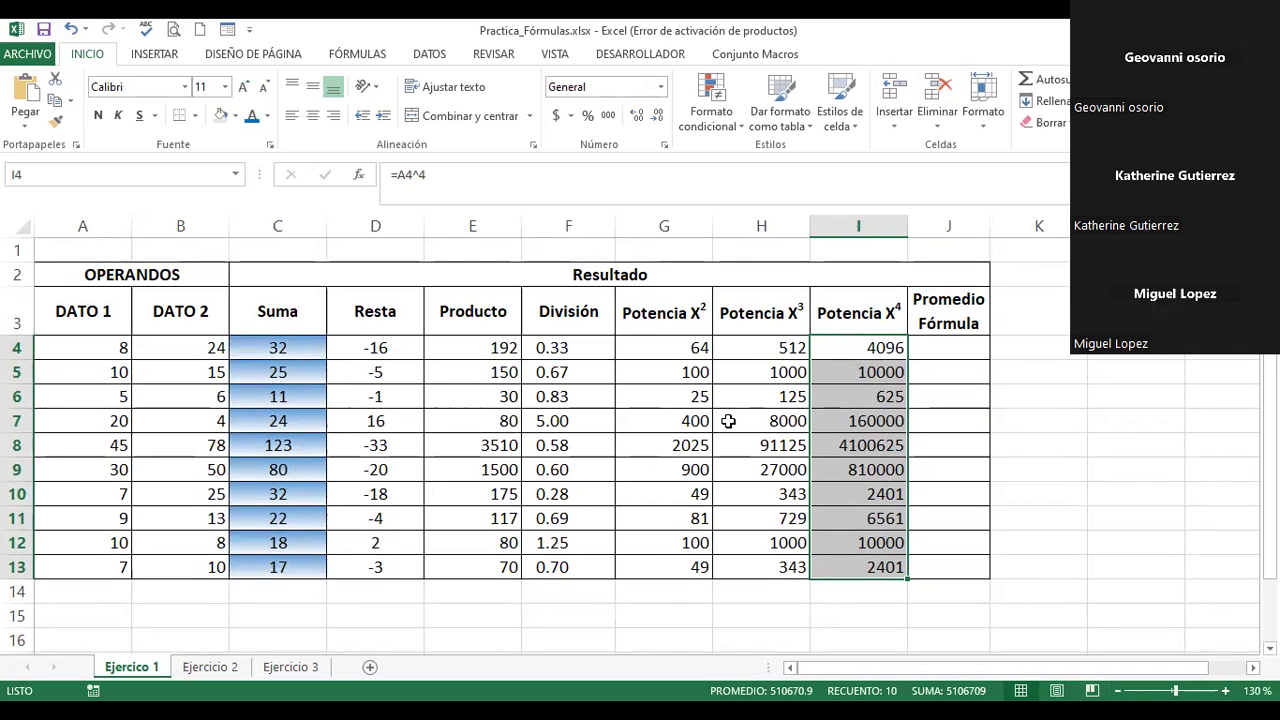
double_click(764, 348)
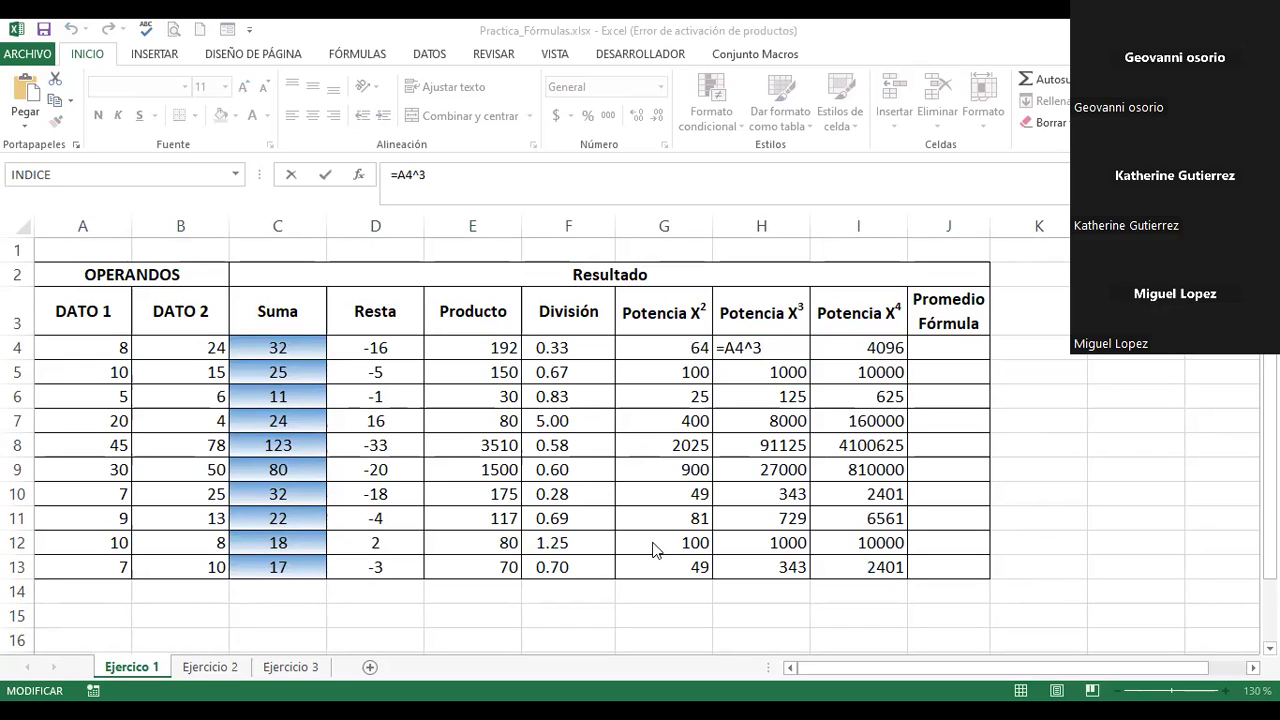
click(923, 348)
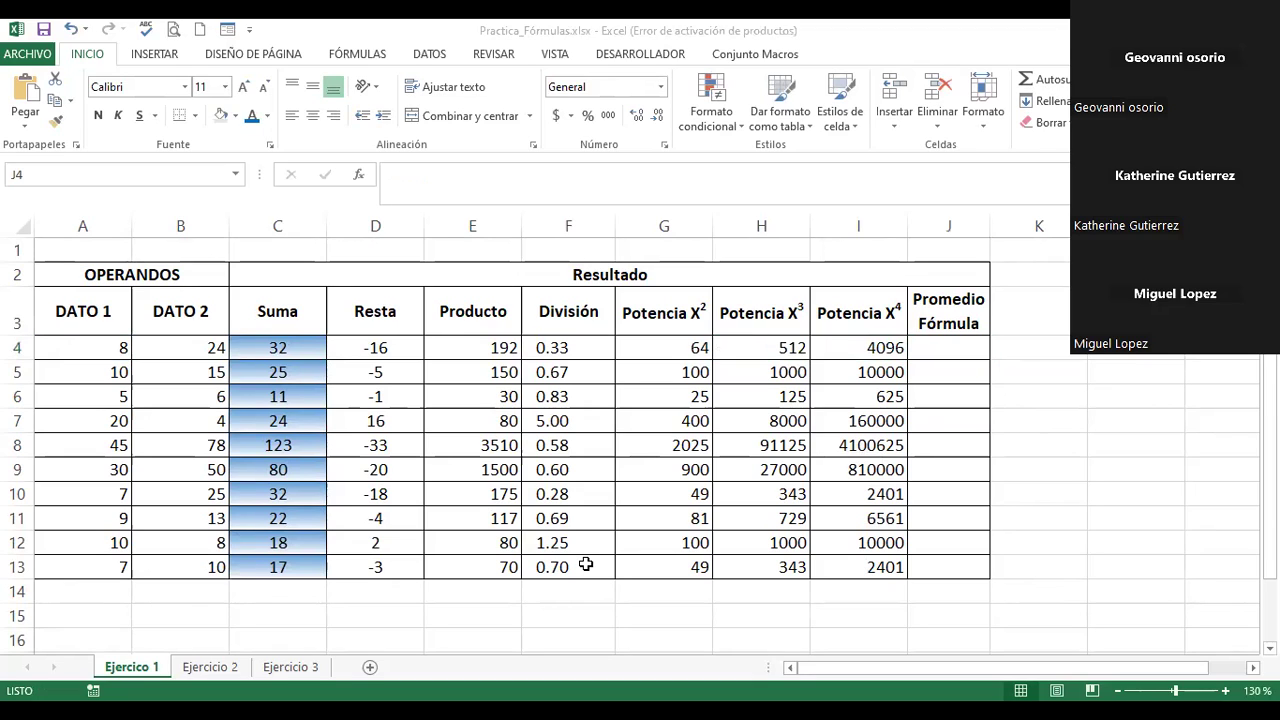
Step: Enter =PROMEDIO(A4:B4) in J4 so it shows 16
click(957, 342)
text(=p)
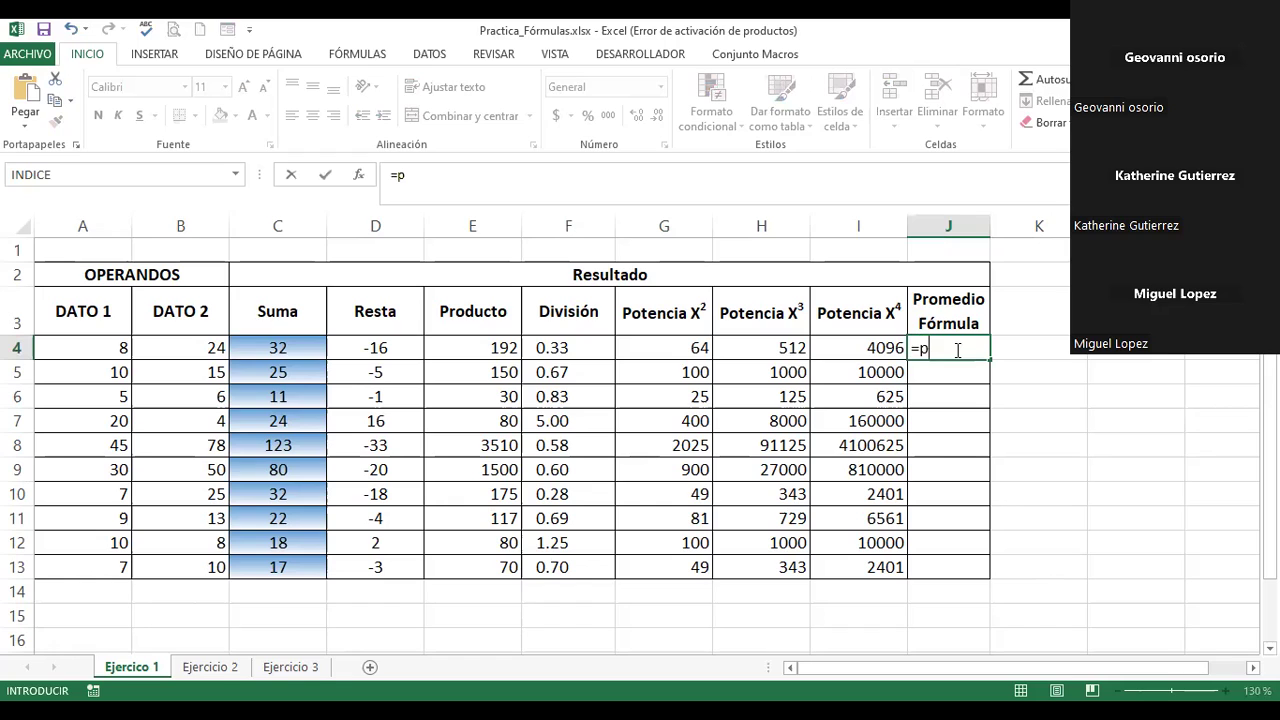
text(romedio()
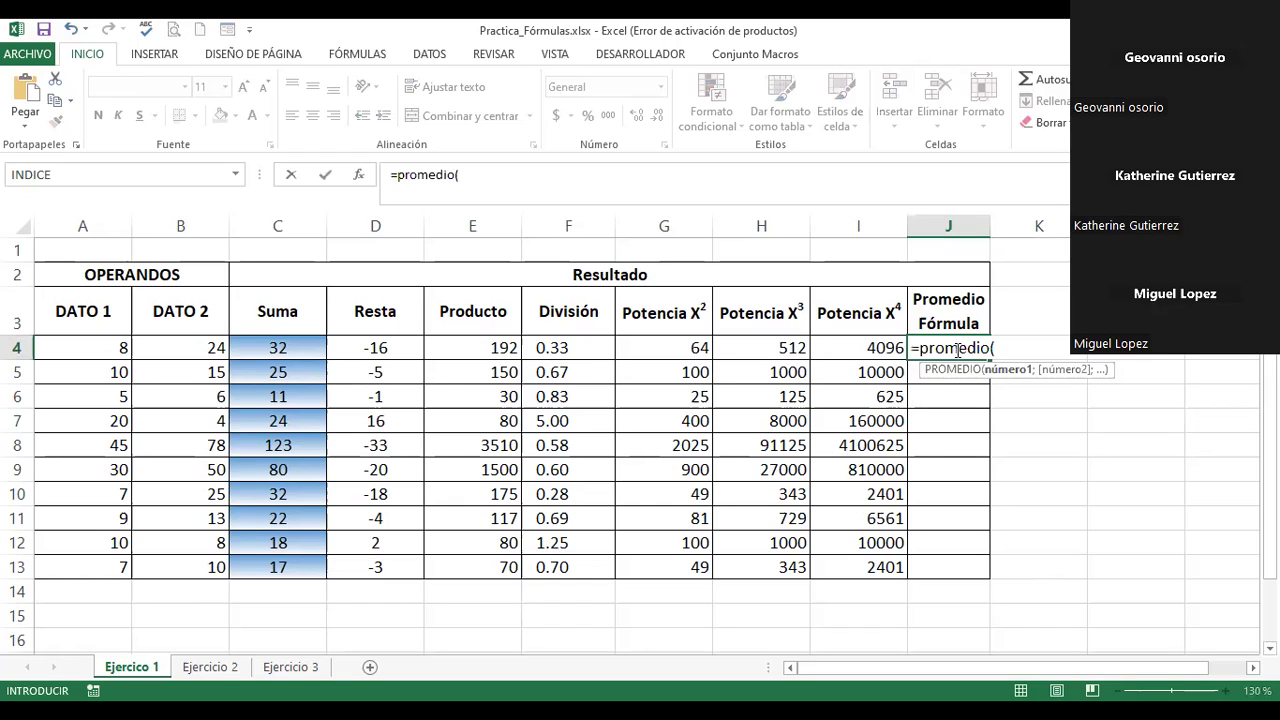
drag(86, 347, 160, 347)
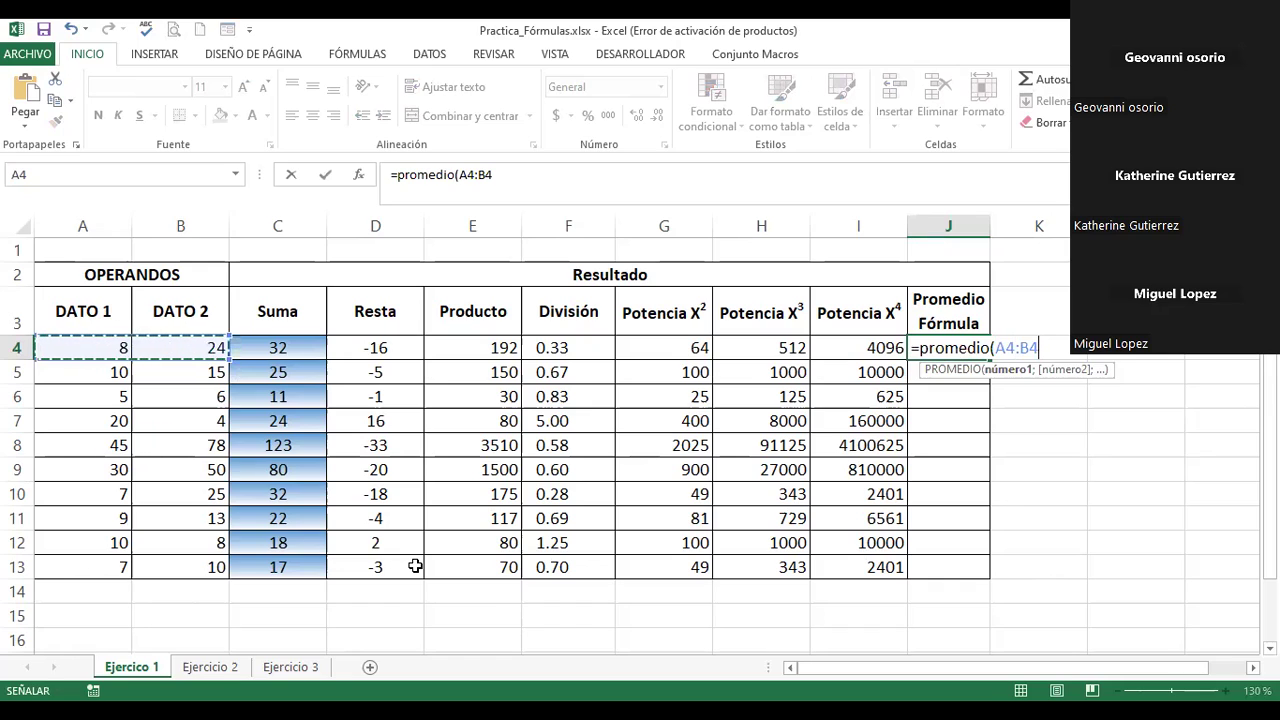
key(Return)
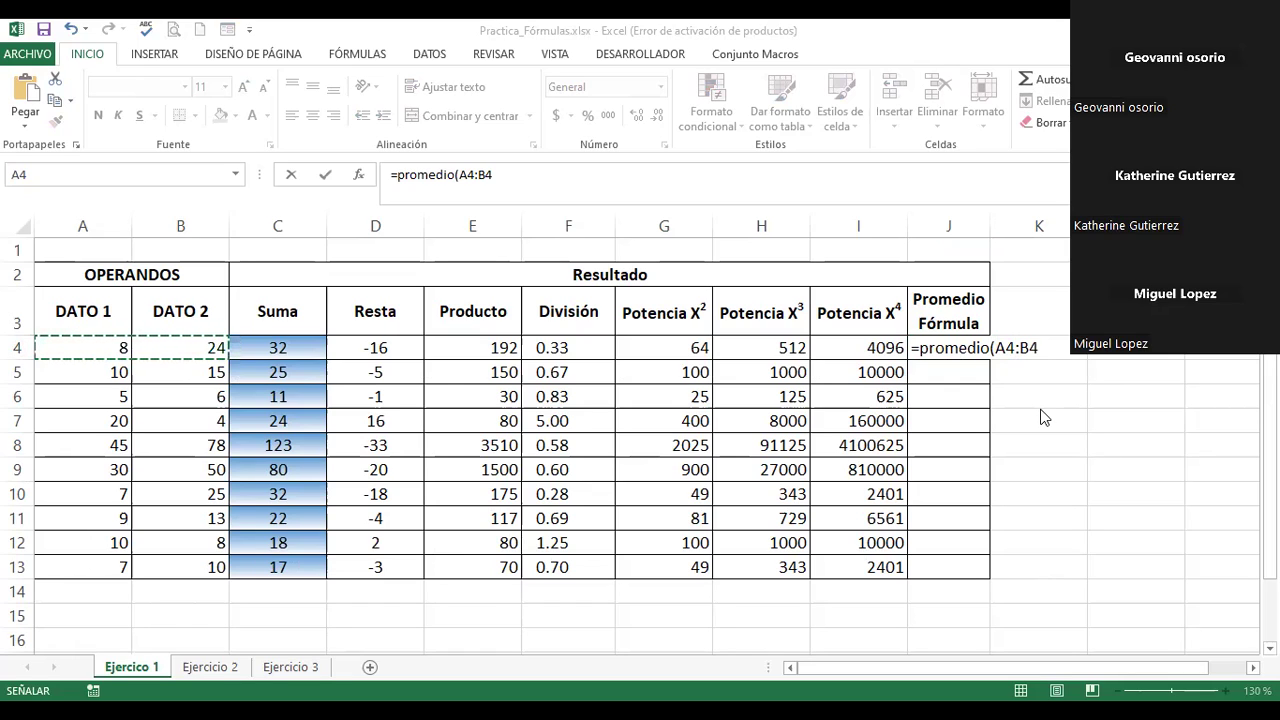
click(1042, 350)
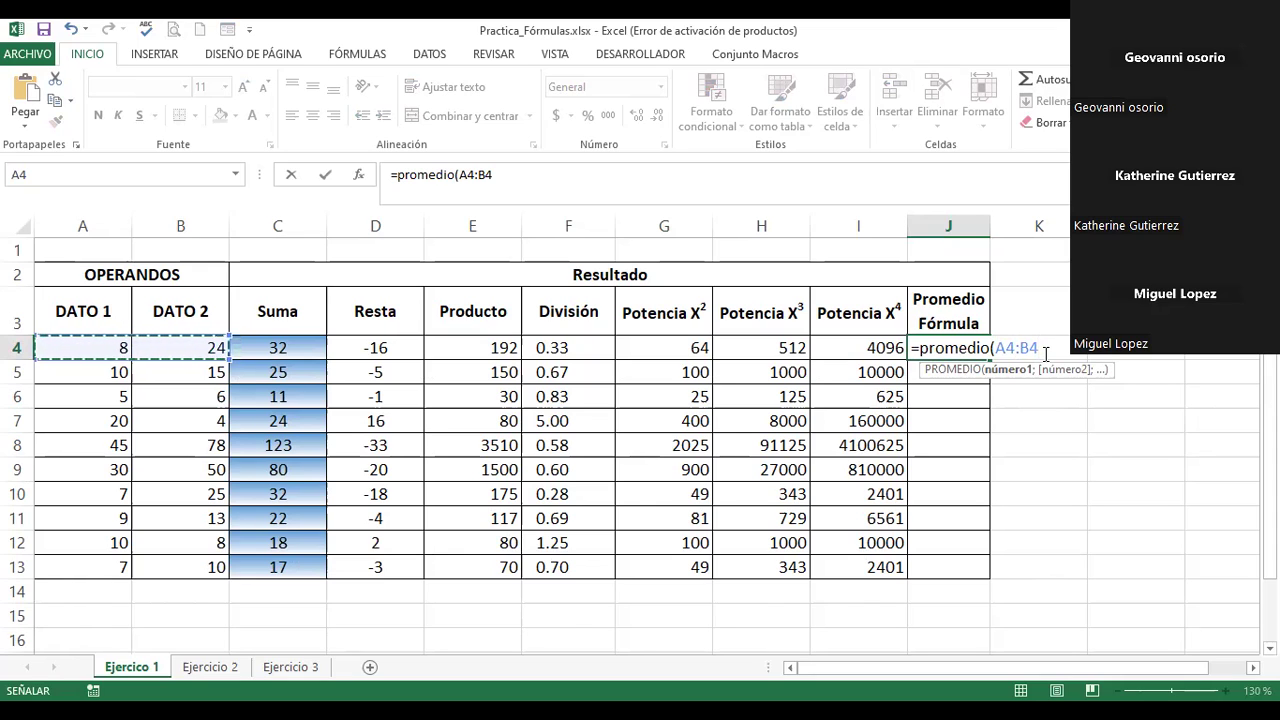
text())
key(Return)
Step: Review J4's =PROMEDIO(A4:B4) and fill it down through J13, giving 16 to 8.5
click(952, 346)
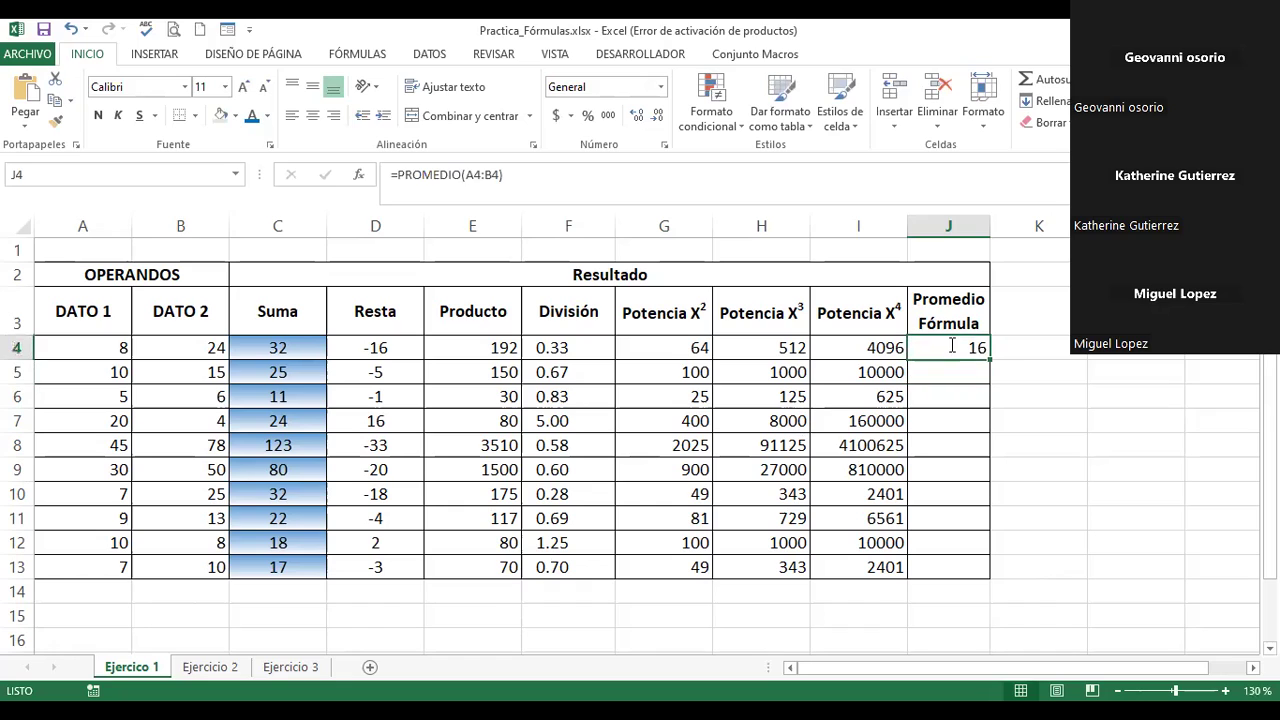
double_click(952, 346)
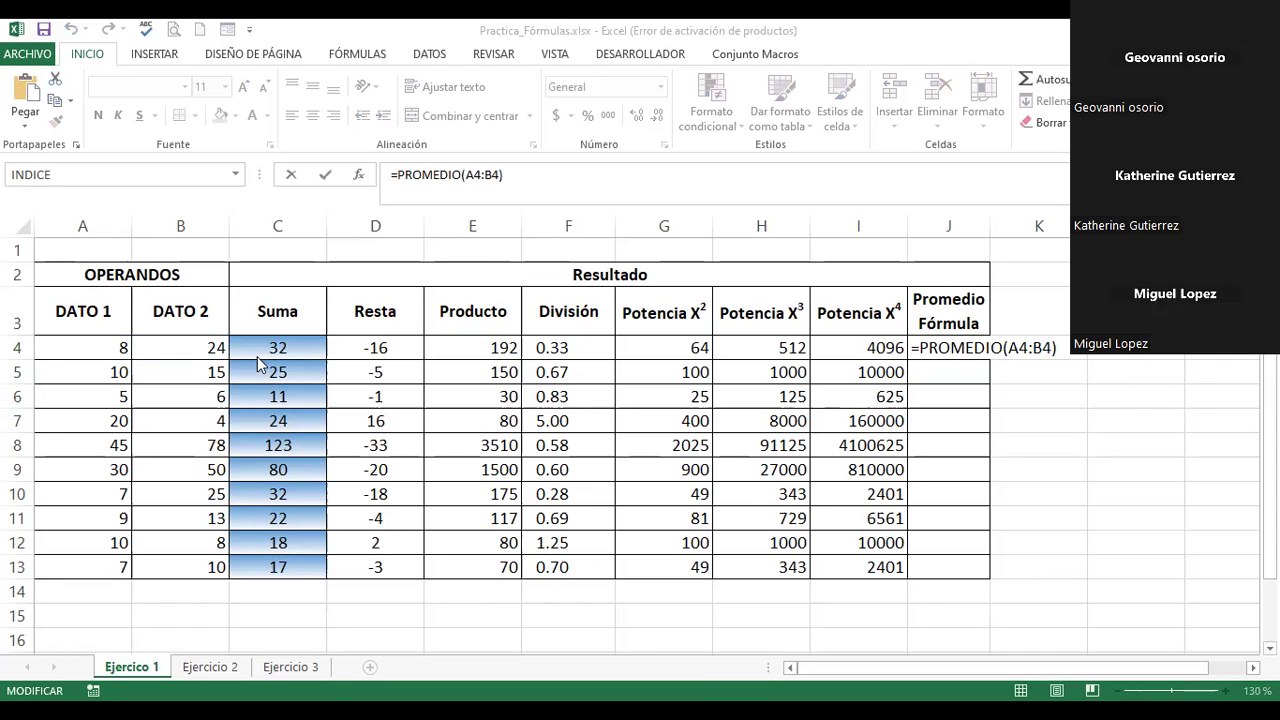
click(1061, 348)
key(ctrl+Return)
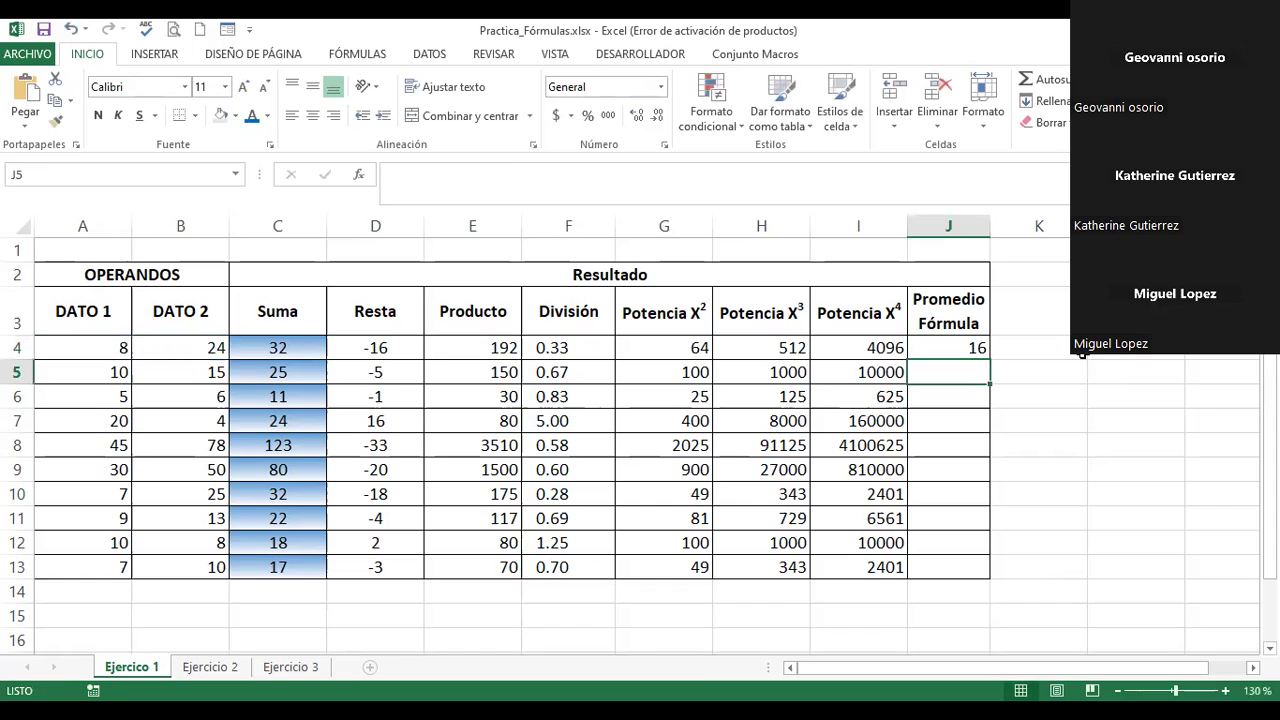
drag(991, 360, 1000, 557)
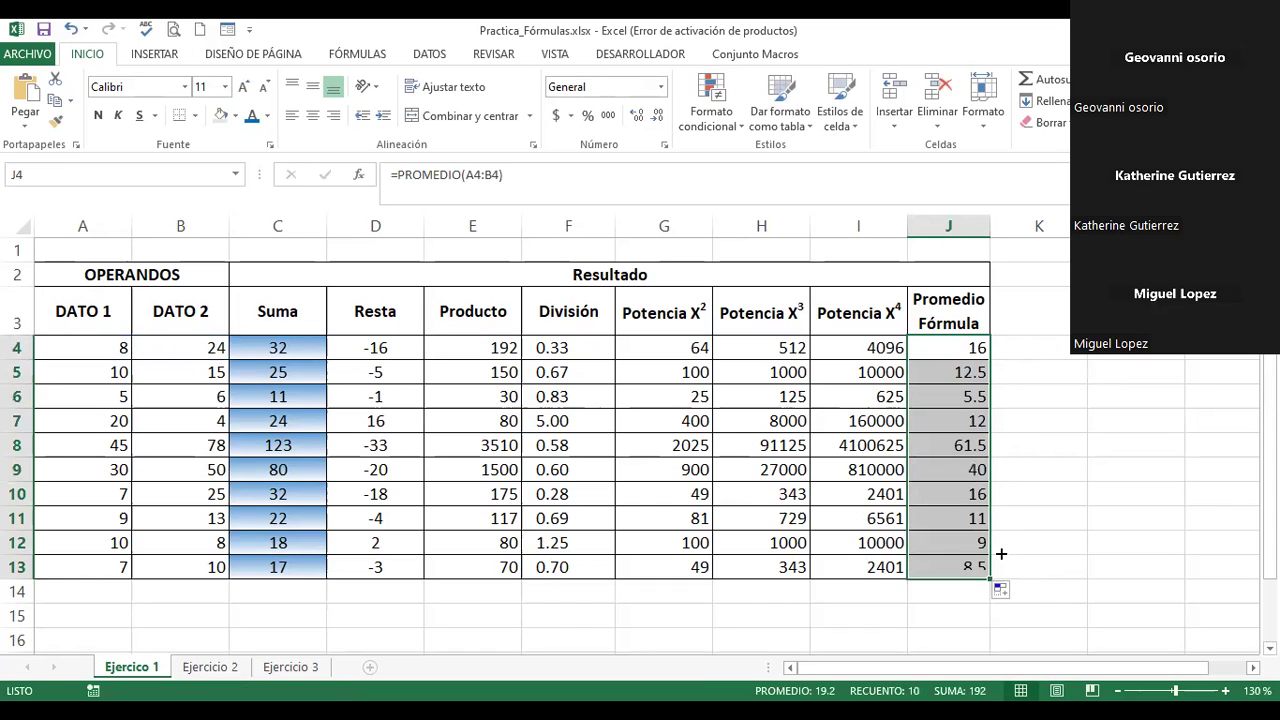
mouse_move(85, 314)
mouse_down()
mouse_move(80, 372)
mouse_move(211, 560)
mouse_up()
Step: Put a thick box border around A3:B13 and fill the A3:B3 headers gold
drag(168, 55, 170, 60)
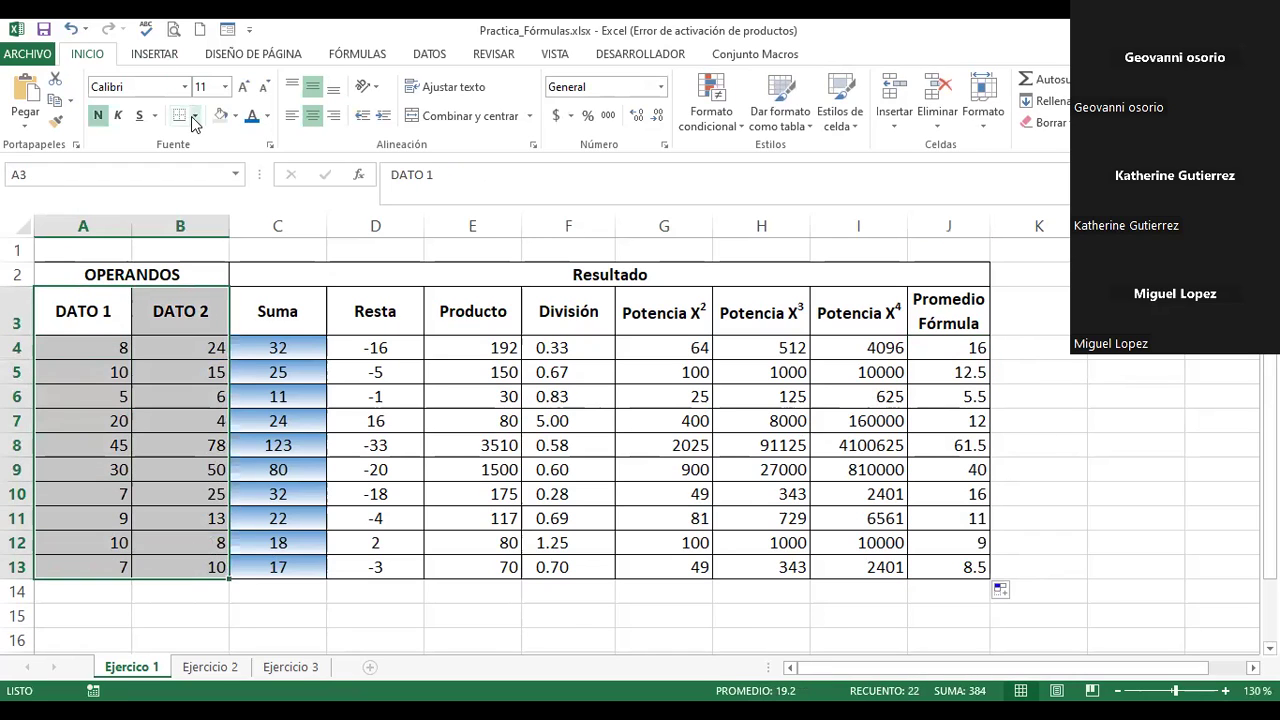
click(196, 118)
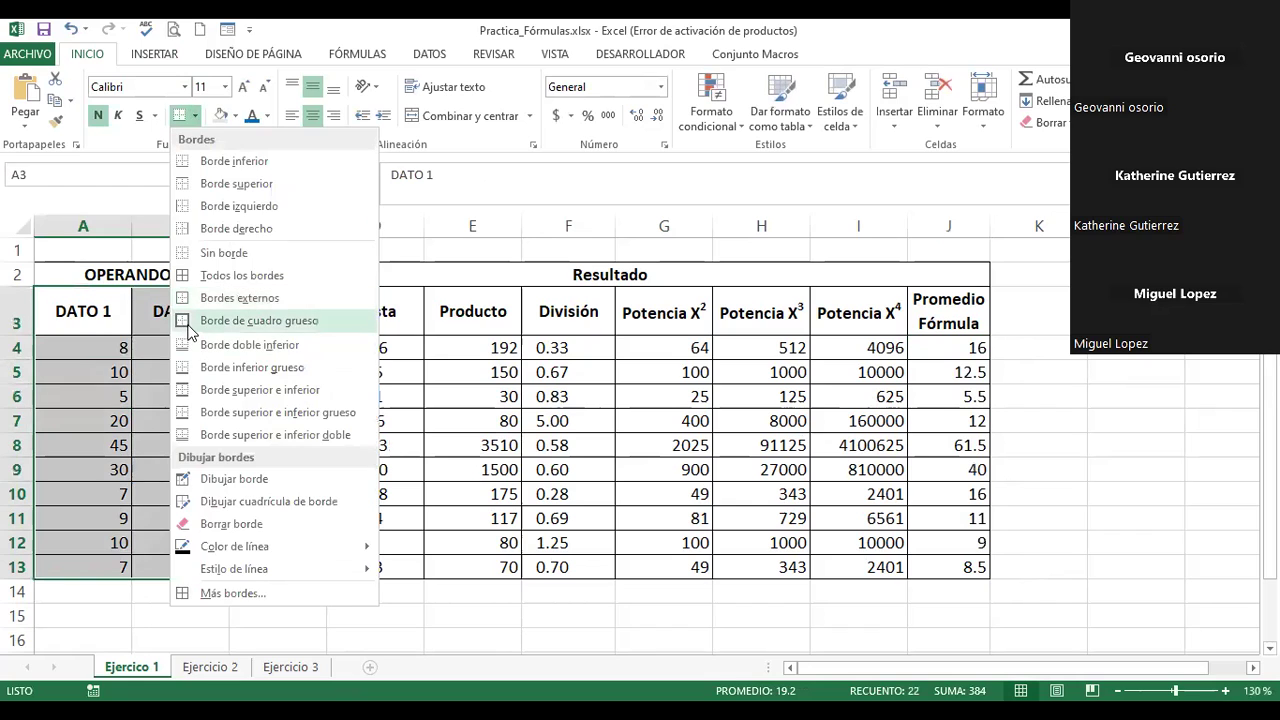
click(190, 328)
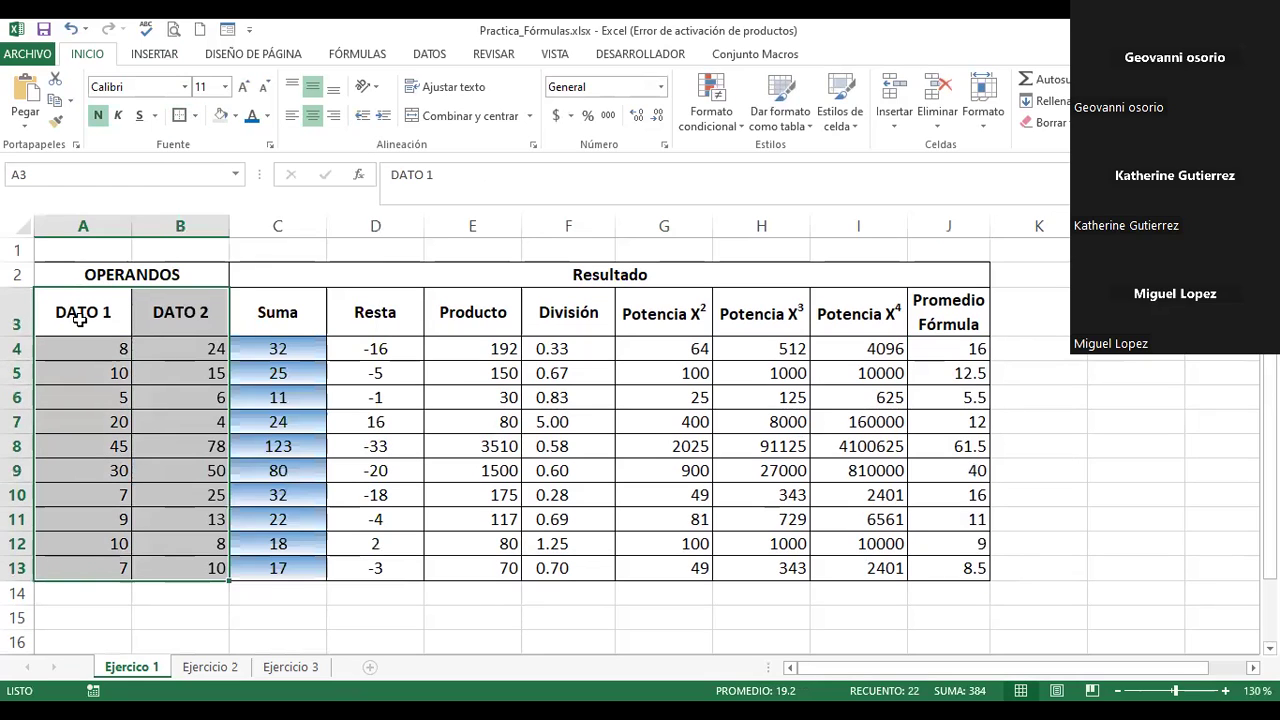
drag(83, 314, 147, 314)
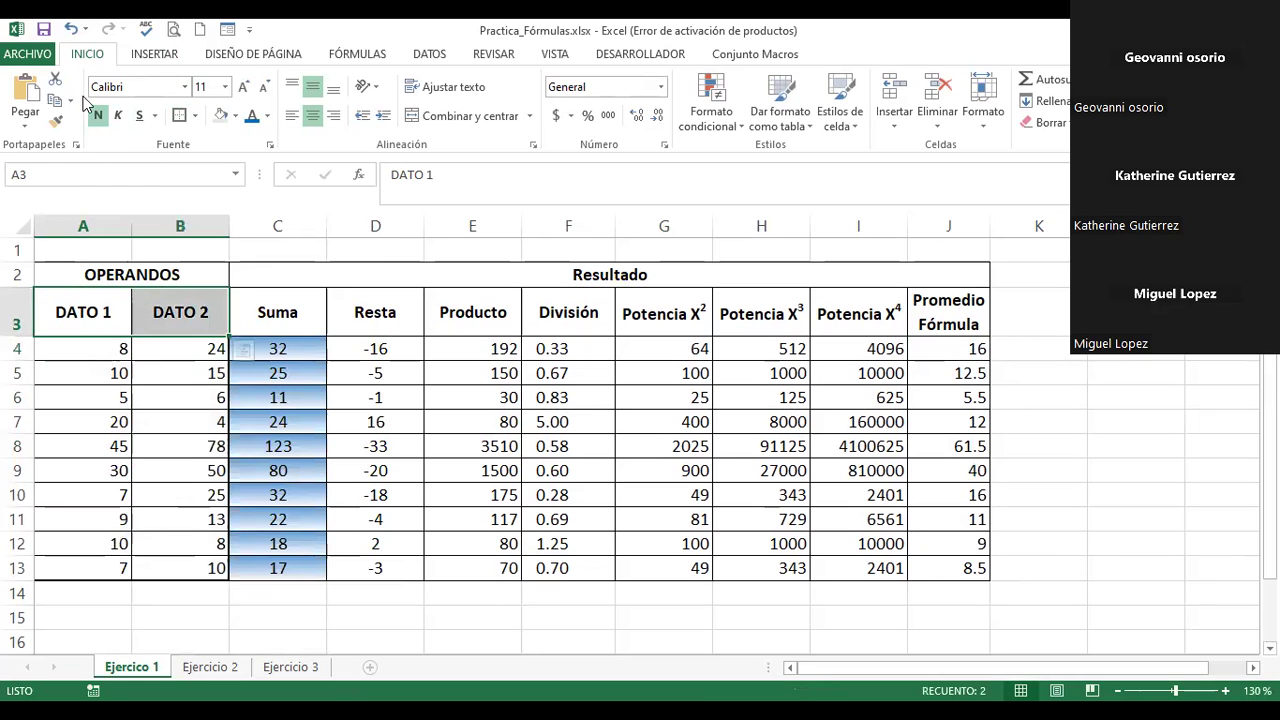
click(238, 117)
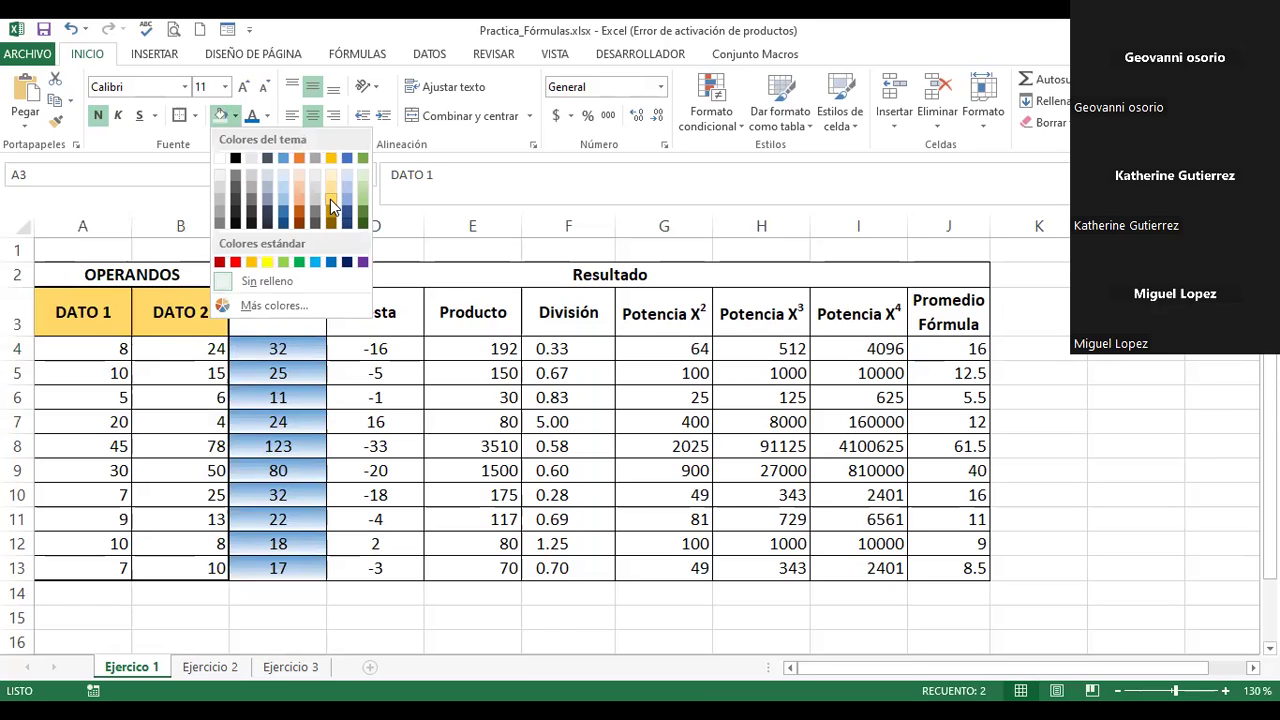
click(329, 199)
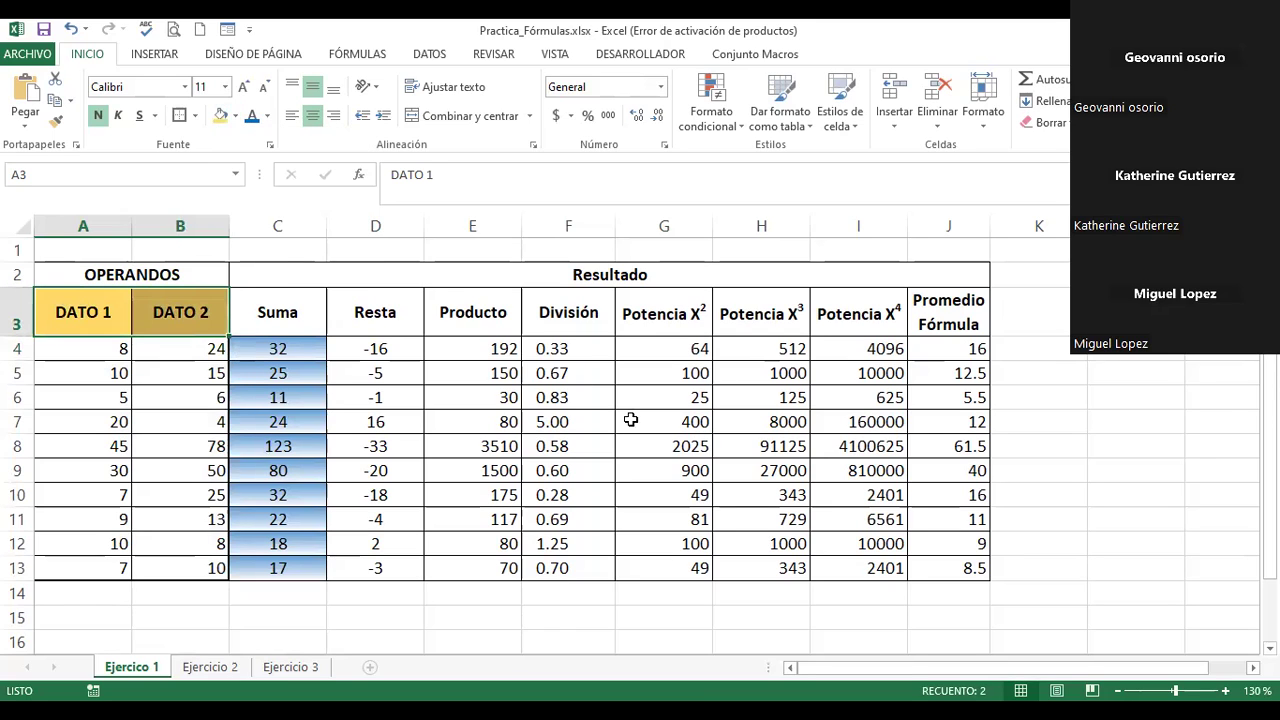
Step: Centre the A4:B13 values and make them bold italic
click(92, 350)
drag(92, 350, 180, 566)
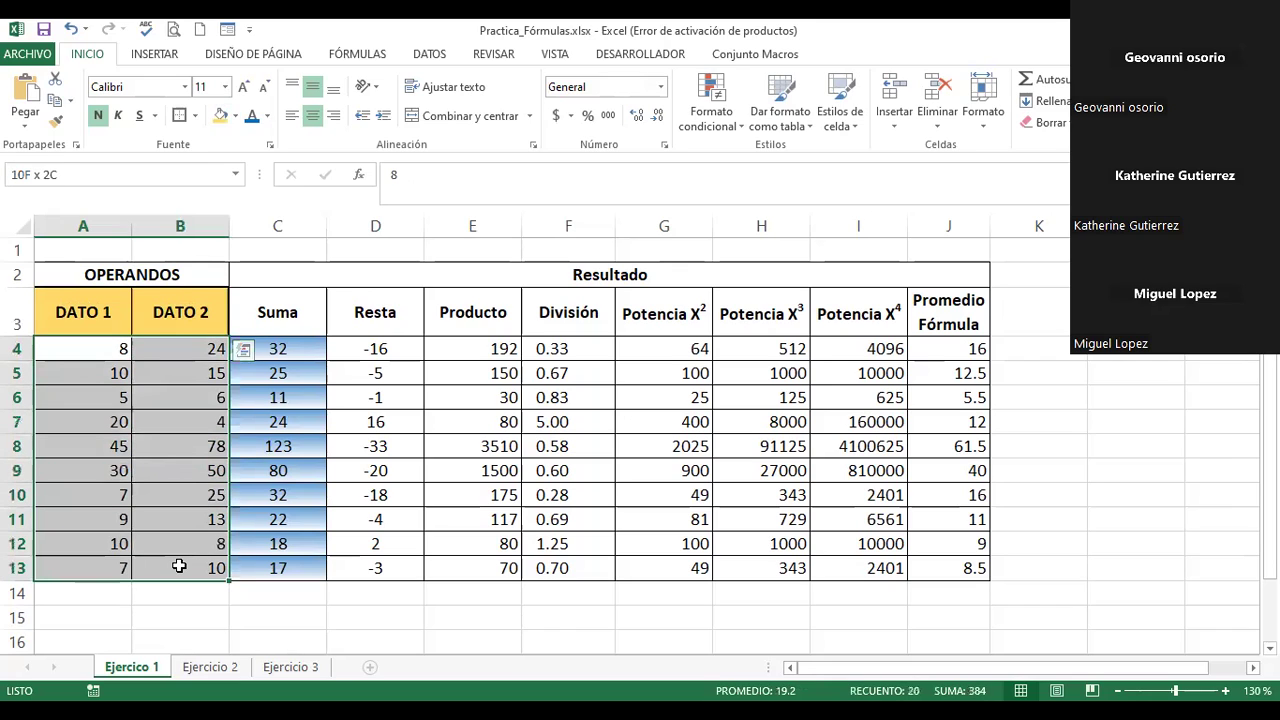
click(312, 116)
click(98, 115)
click(120, 116)
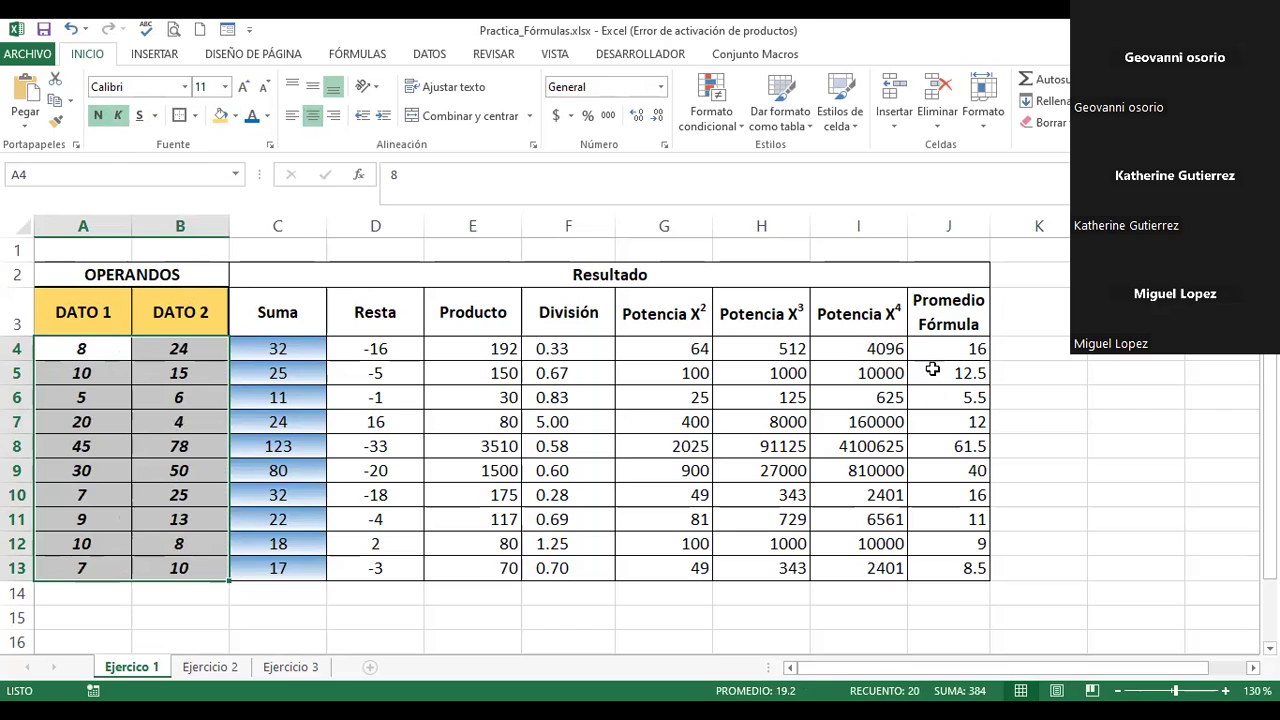
drag(948, 325, 976, 566)
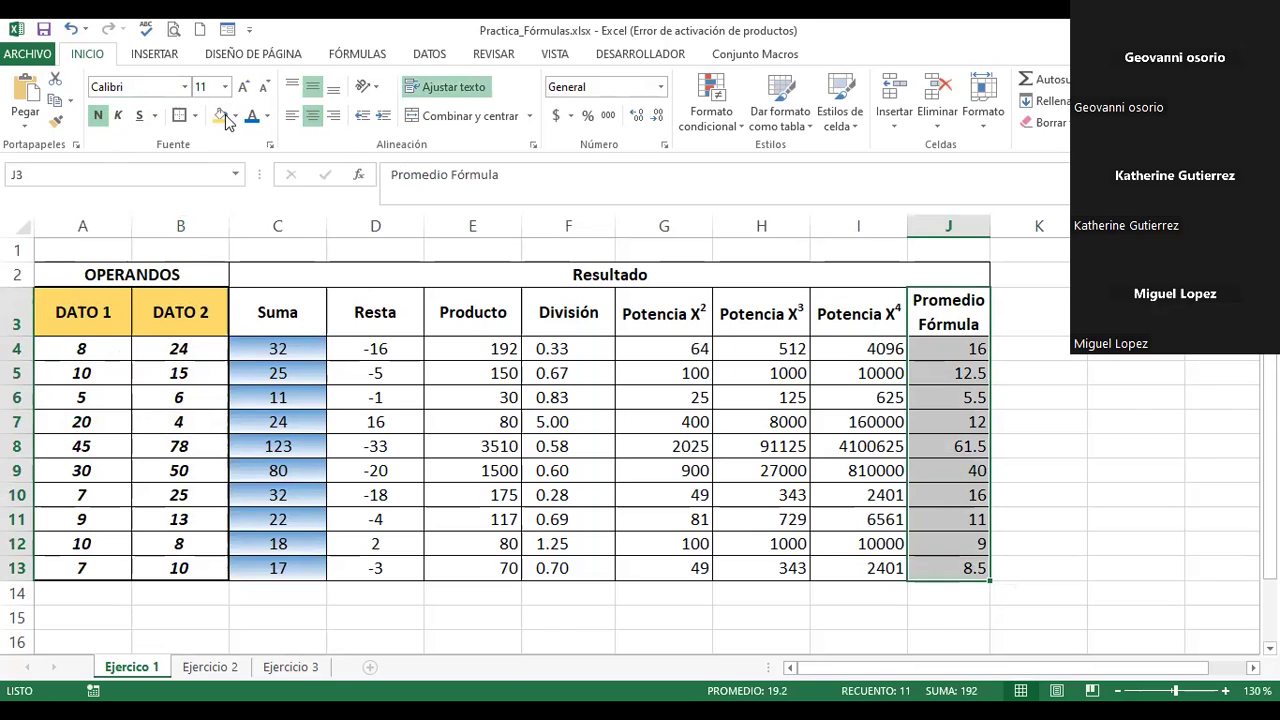
Step: Give J3:J13 a light green dotted pattern fill in Format Cells
click(269, 148)
click(497, 112)
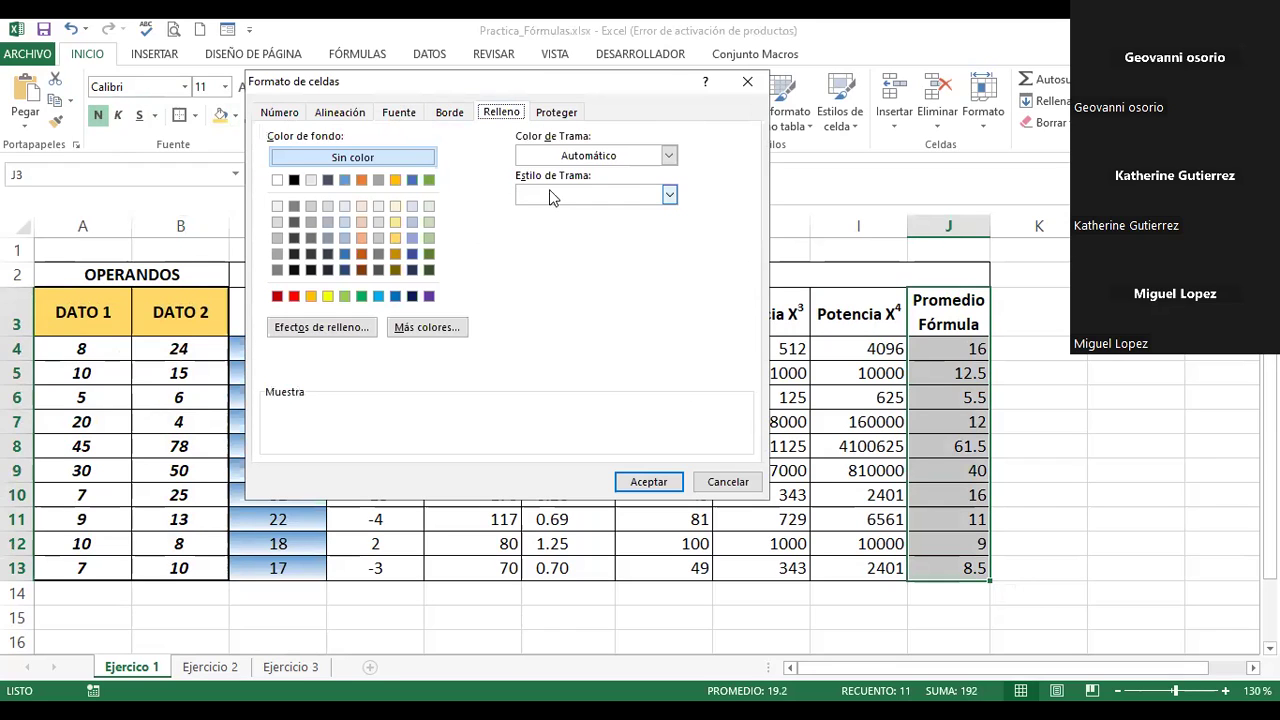
click(557, 158)
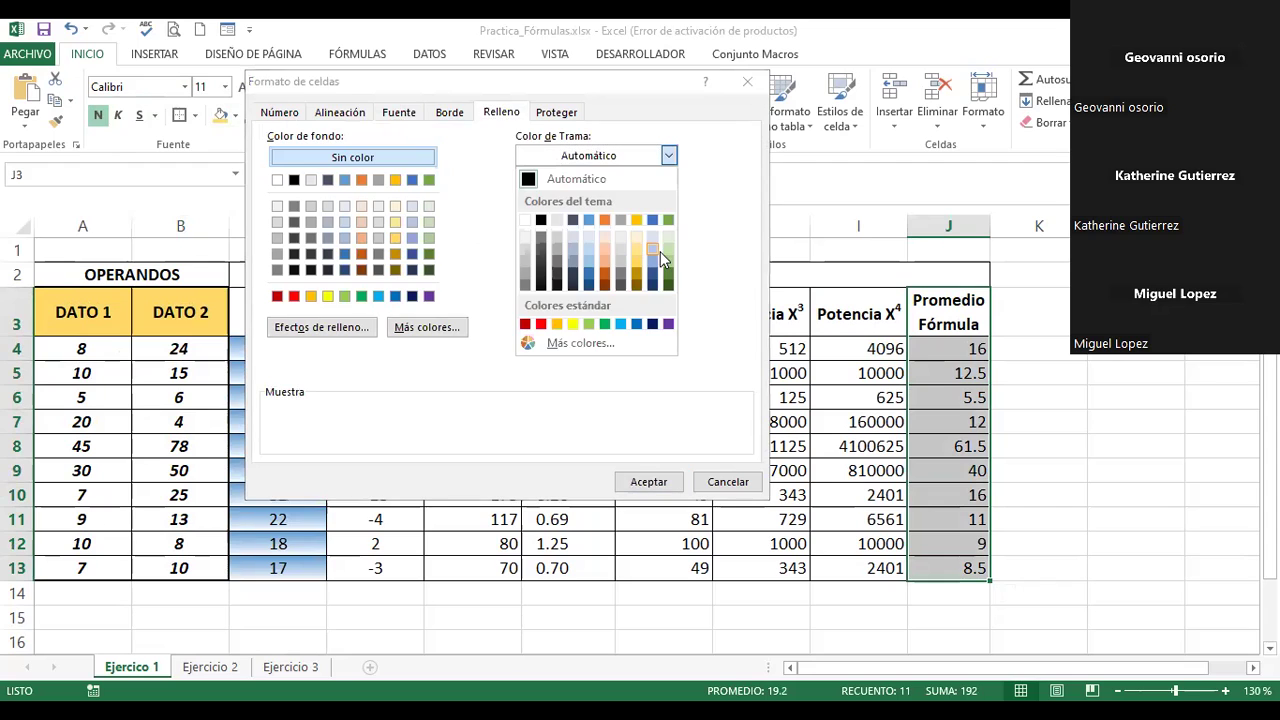
click(664, 250)
click(669, 194)
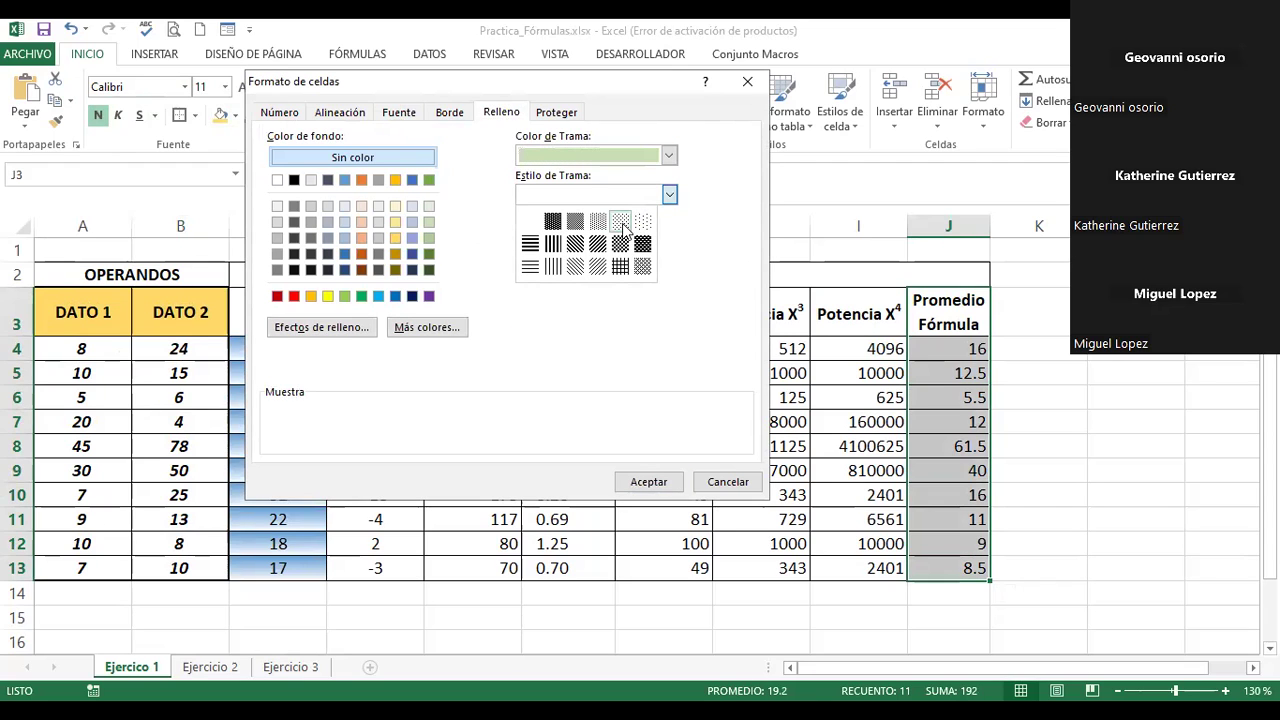
click(621, 221)
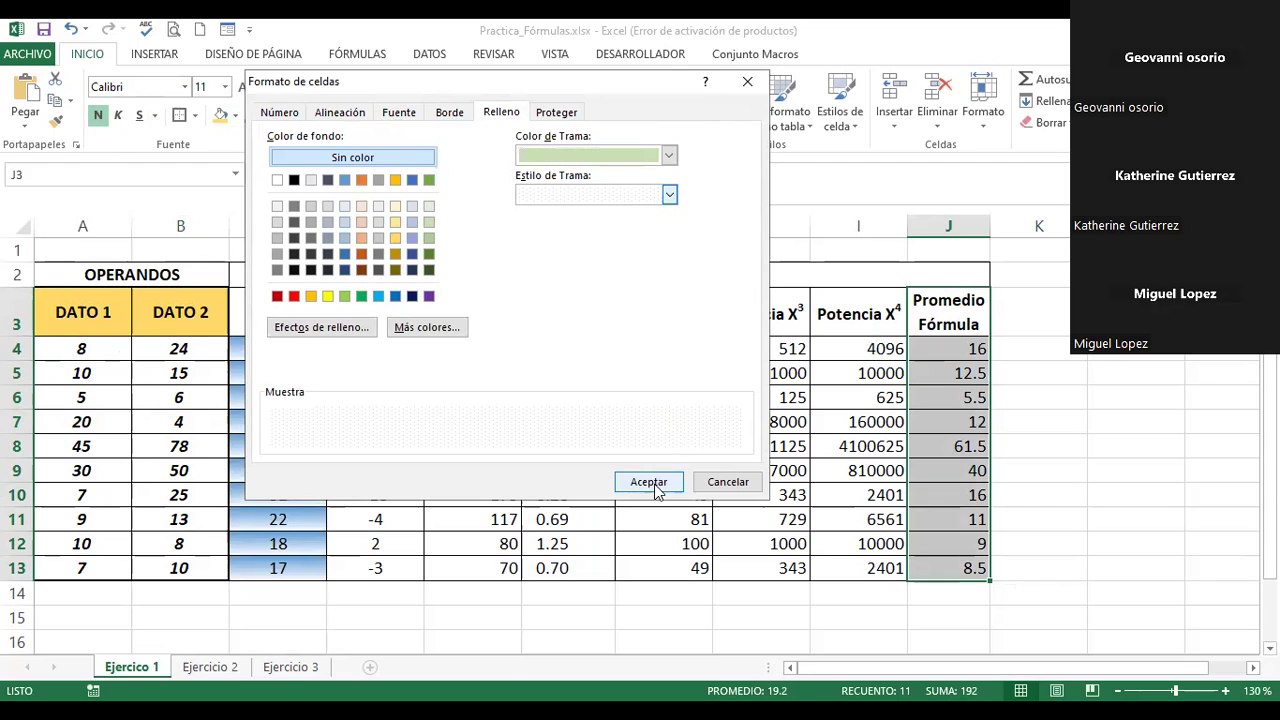
click(649, 482)
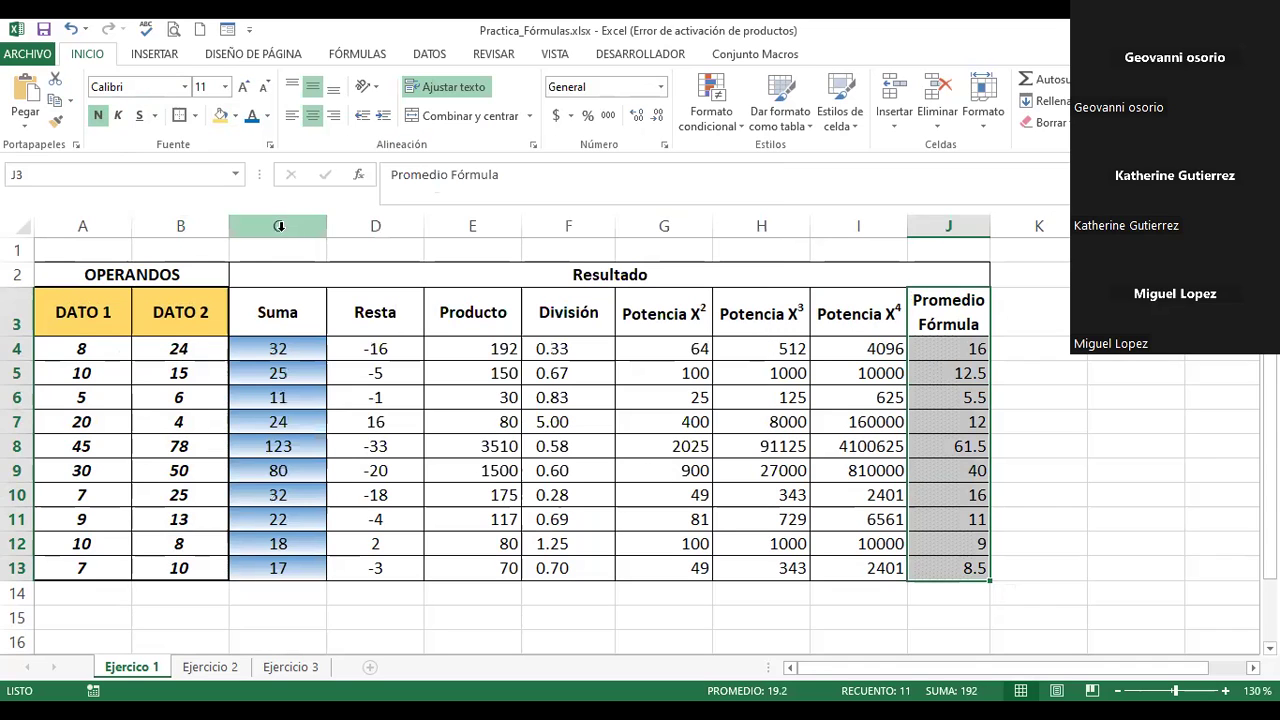
Step: Make the Promedio Fórmula column bold, italic and centred
click(119, 116)
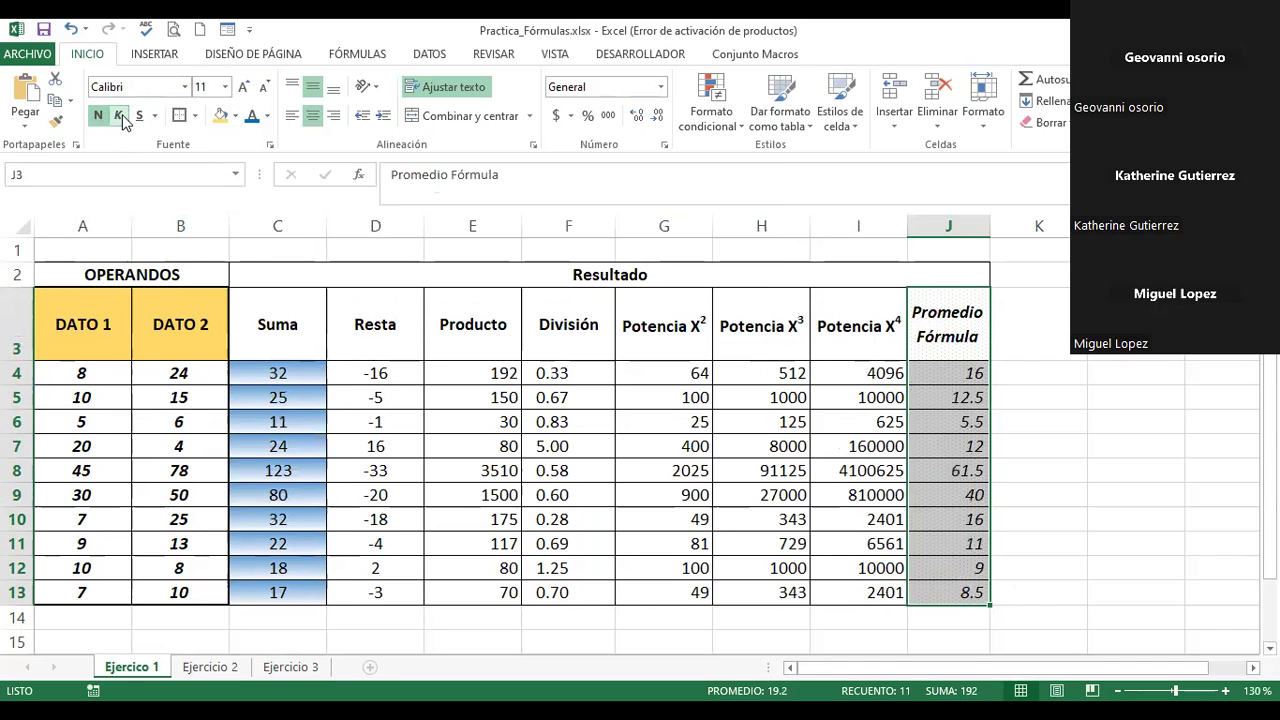
click(99, 116)
click(99, 116)
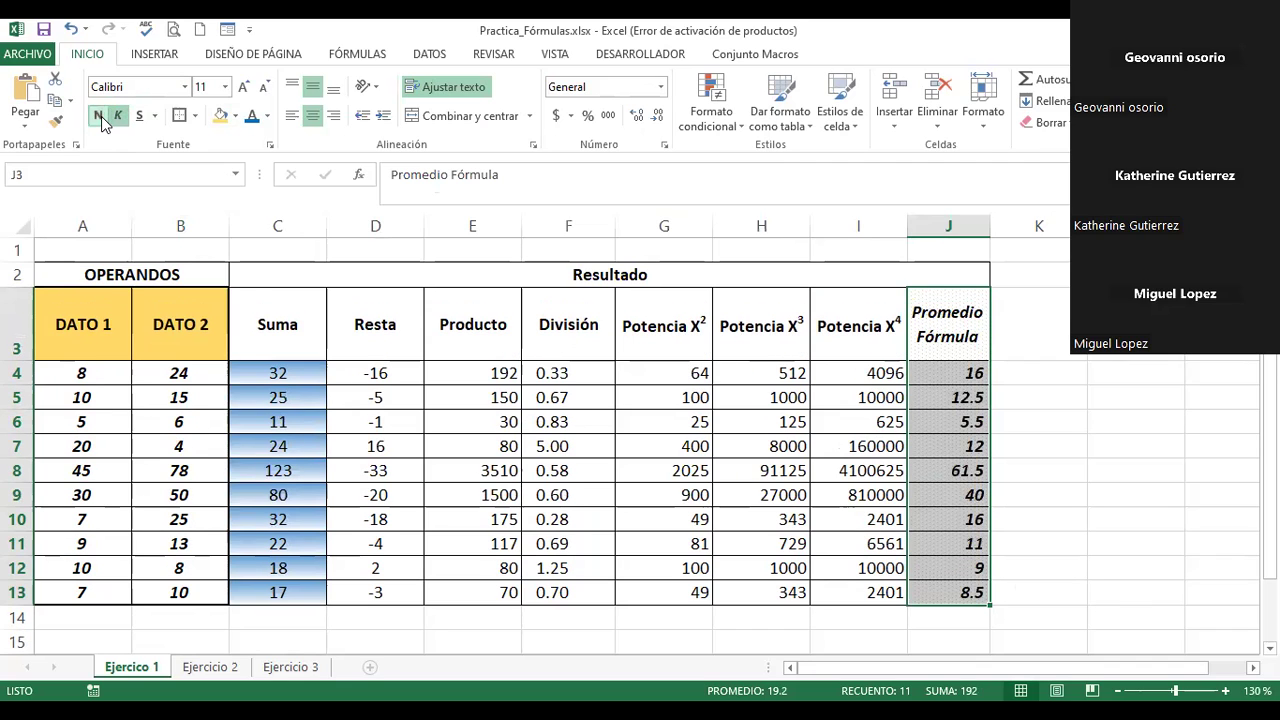
click(316, 120)
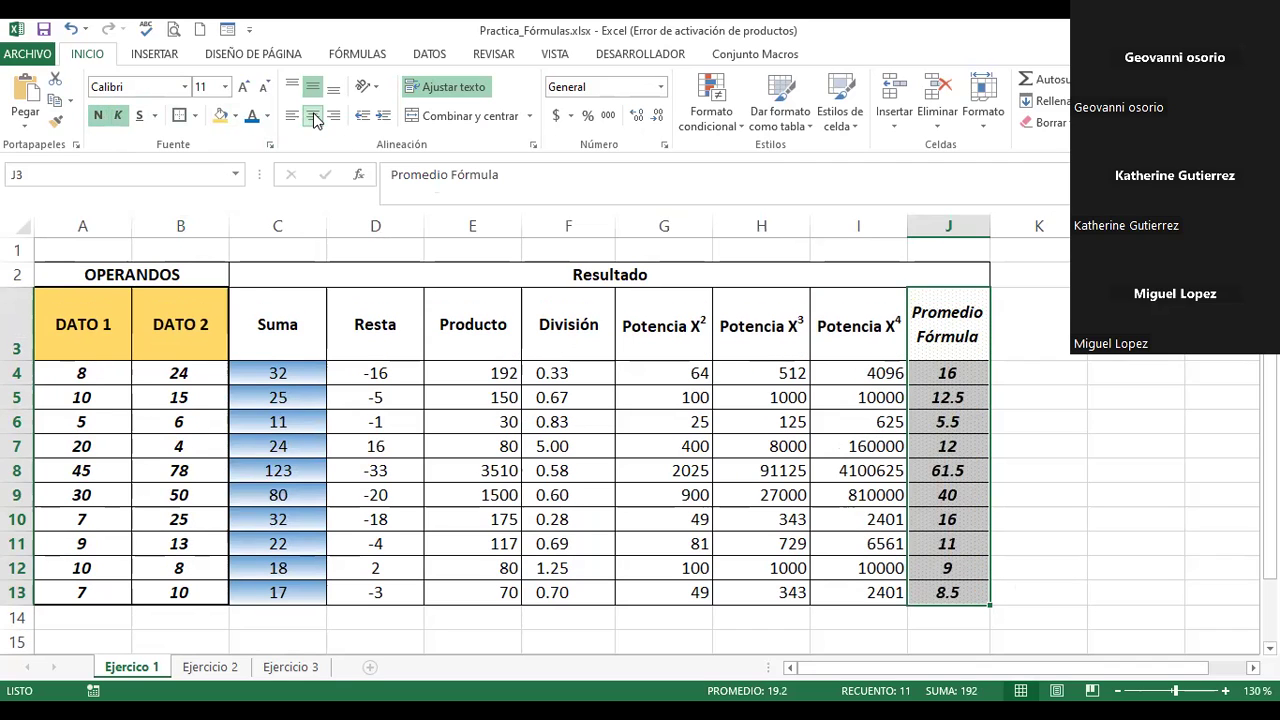
click(1030, 402)
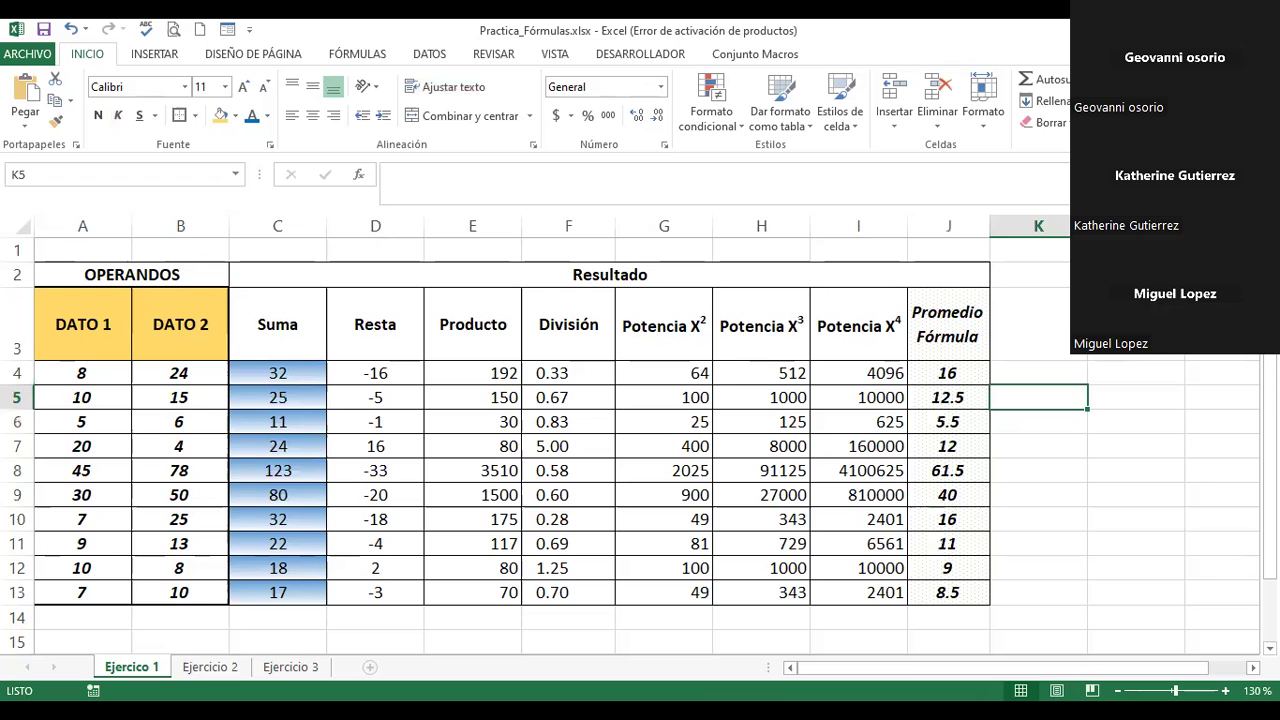
Step: Scroll back up to row 3, zoom in, and edit J4's =PROMEDIO(A4:B4) formula
scroll(640, 435, up, 1)
scroll(640, 435, up, 1)
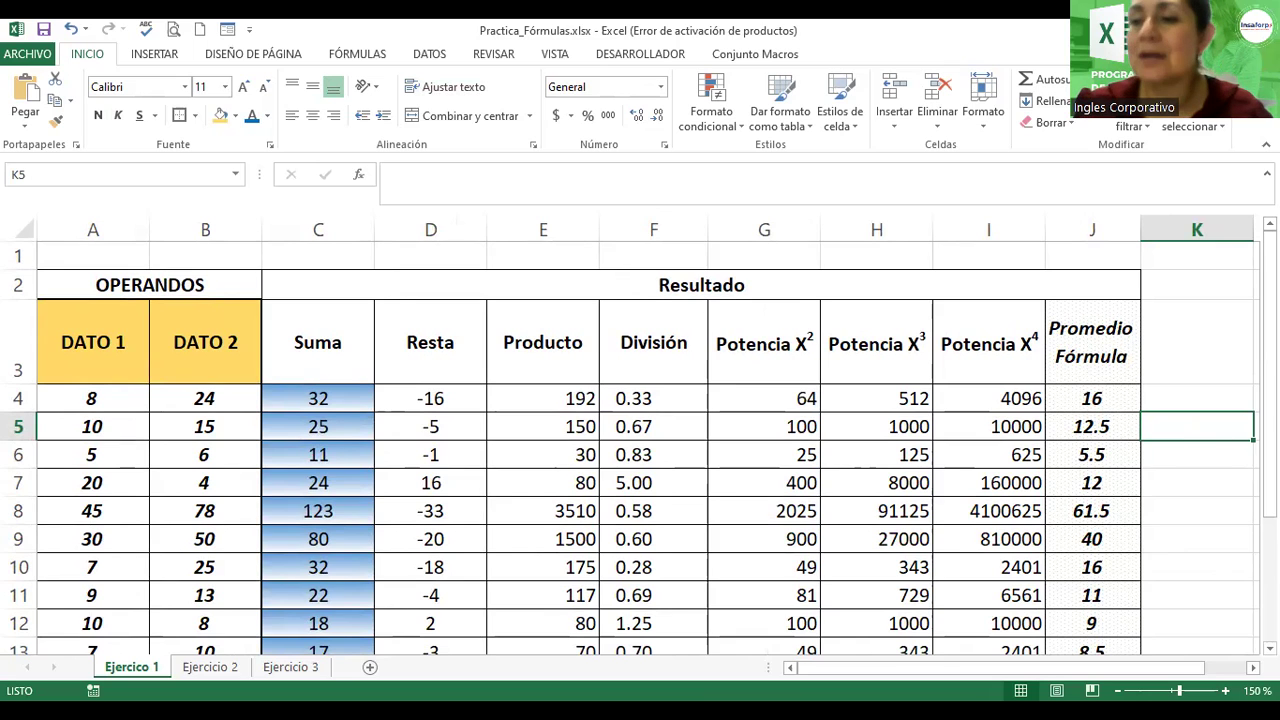
drag(1269, 370, 1269, 405)
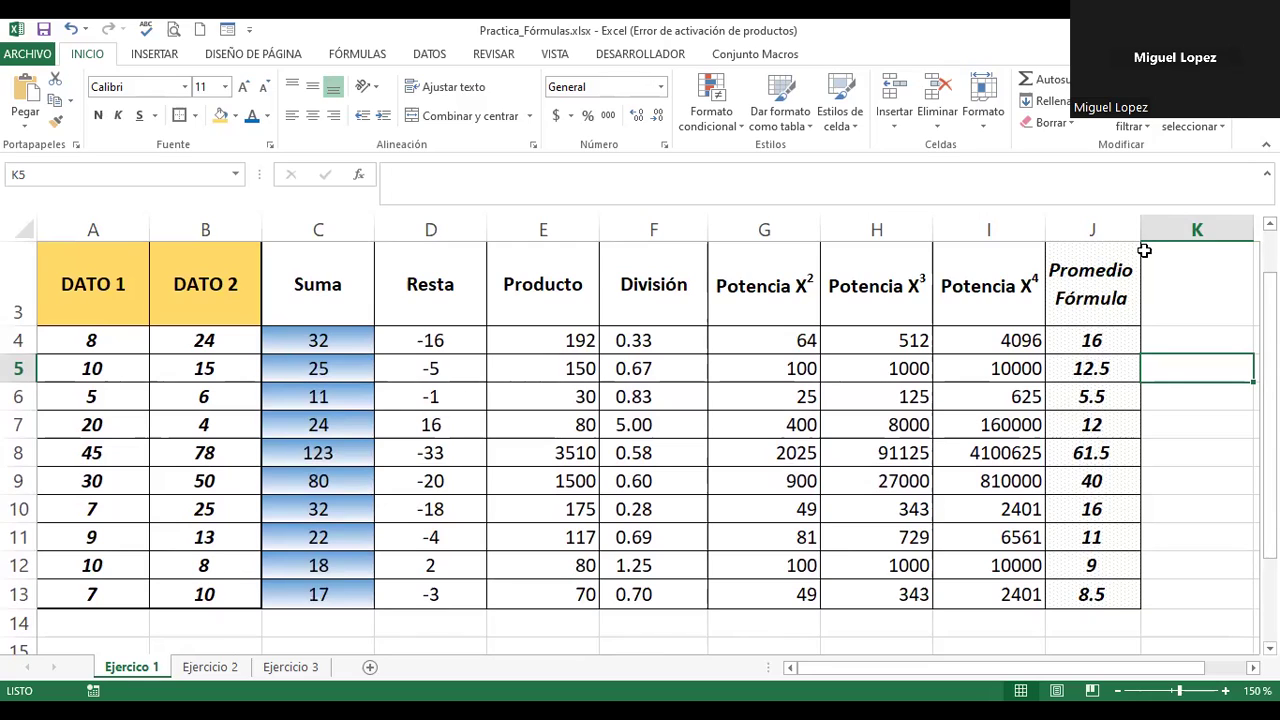
double_click(1093, 341)
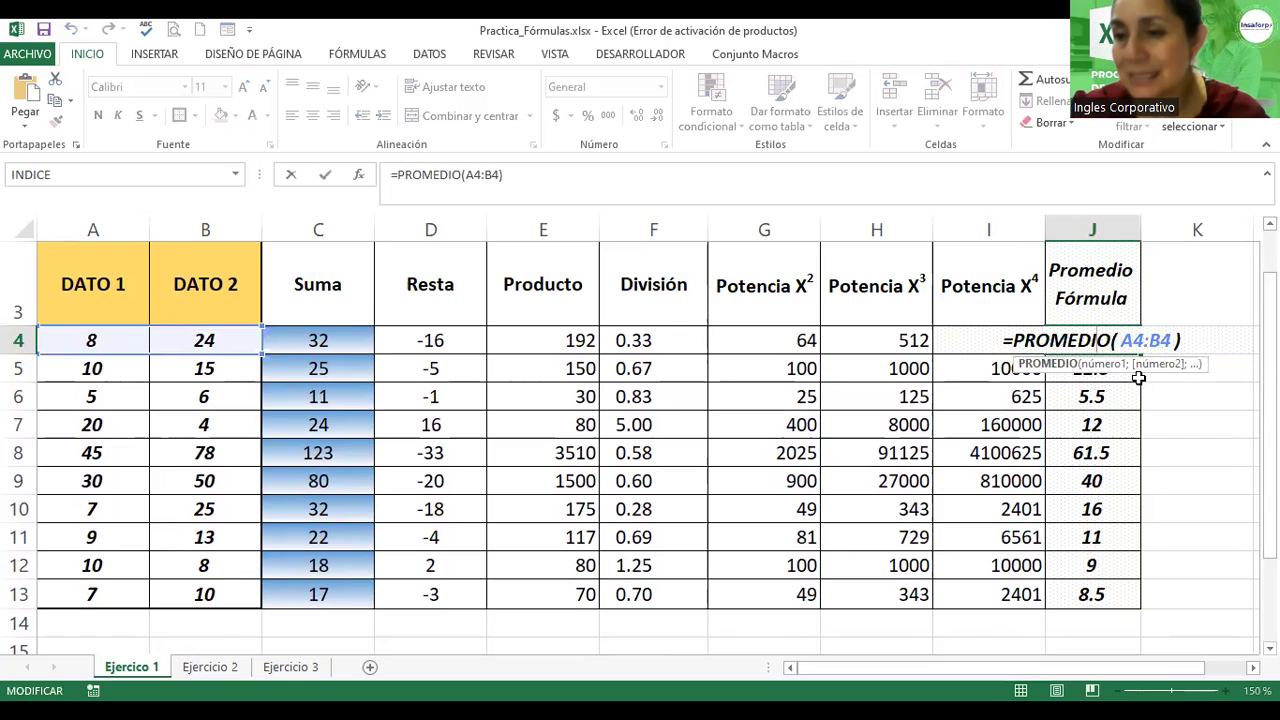
Step: Highlight the A4:B4 argument in J4's formula and commit it unchanged, still showing 16
drag(1123, 340, 1153, 340)
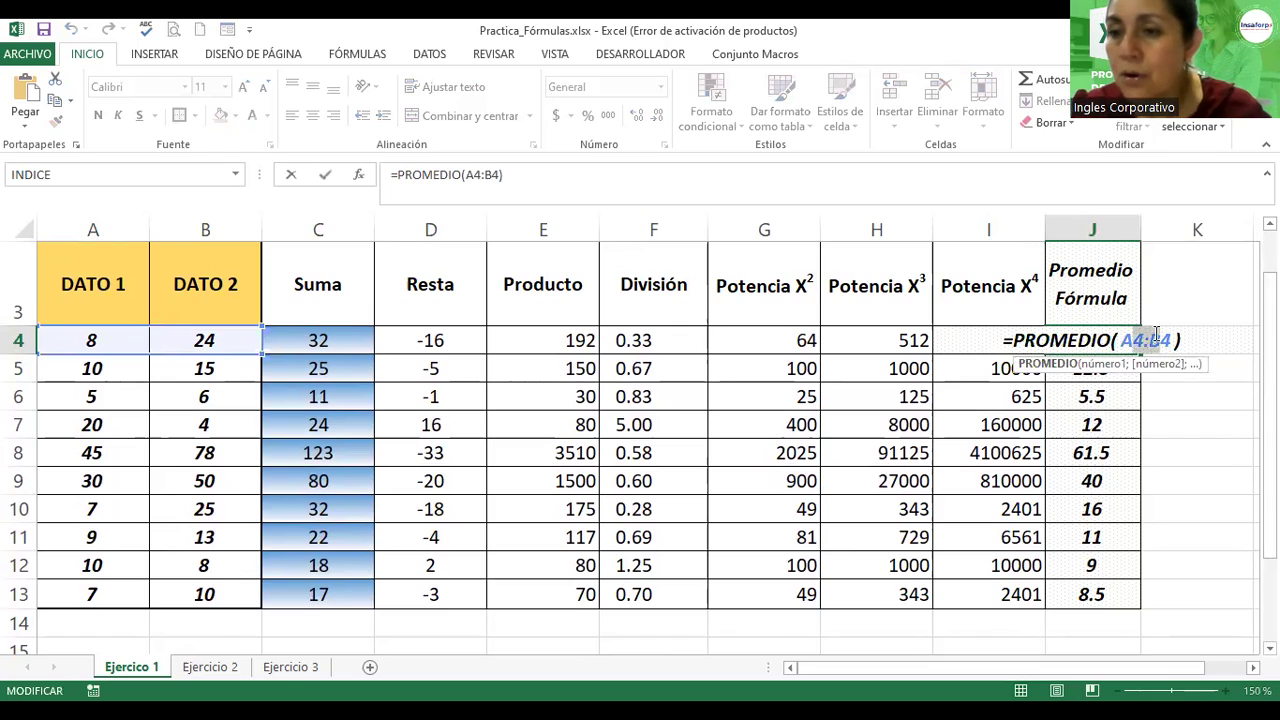
click(1125, 340)
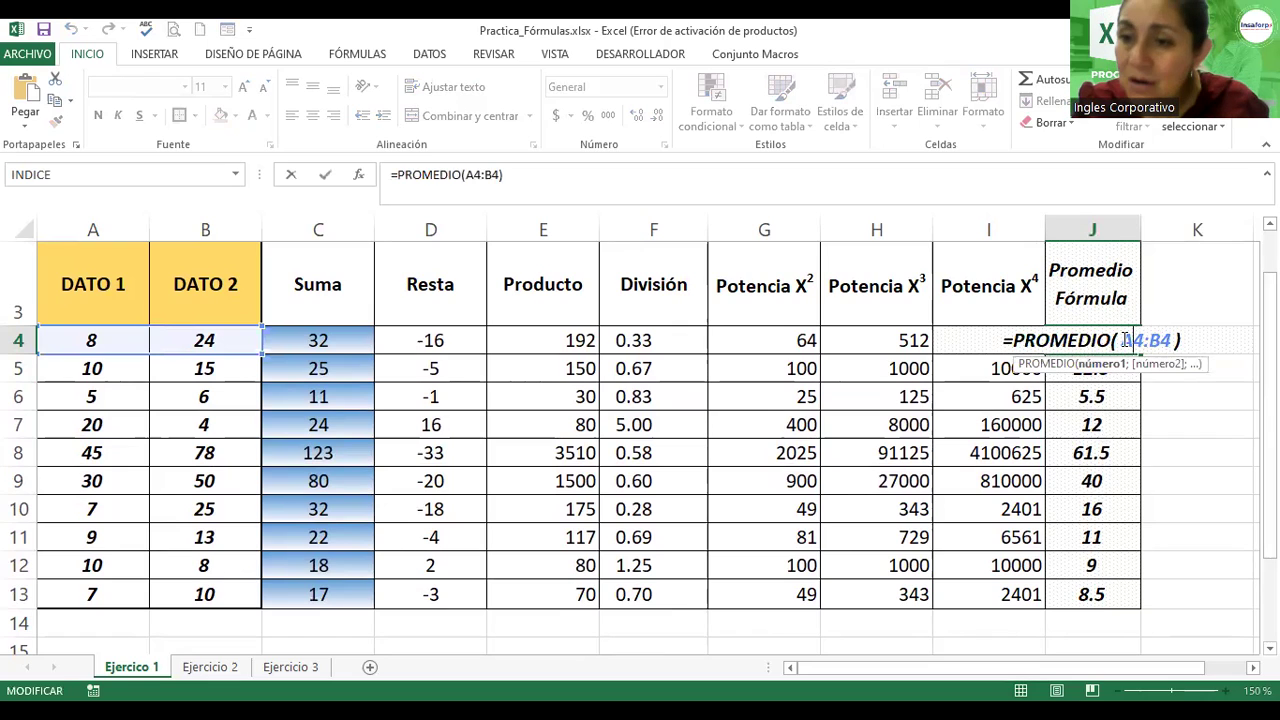
drag(1121, 340, 1174, 340)
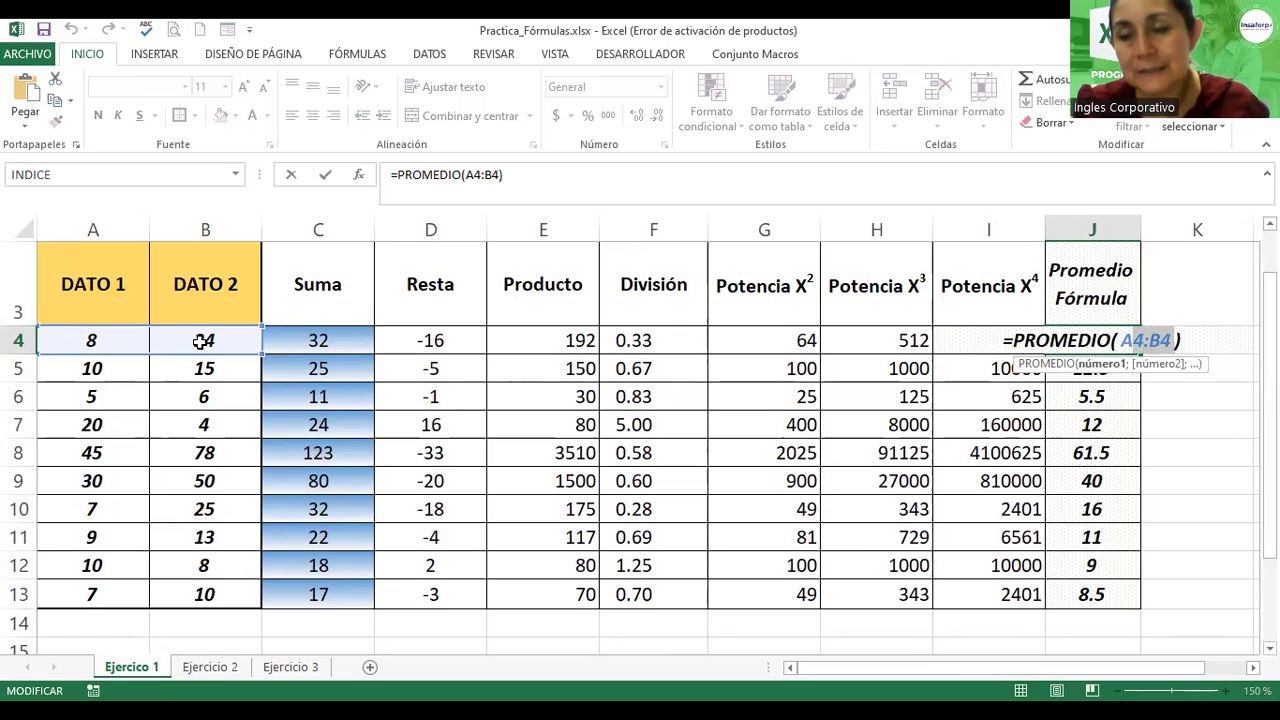
key(ctrl+Return)
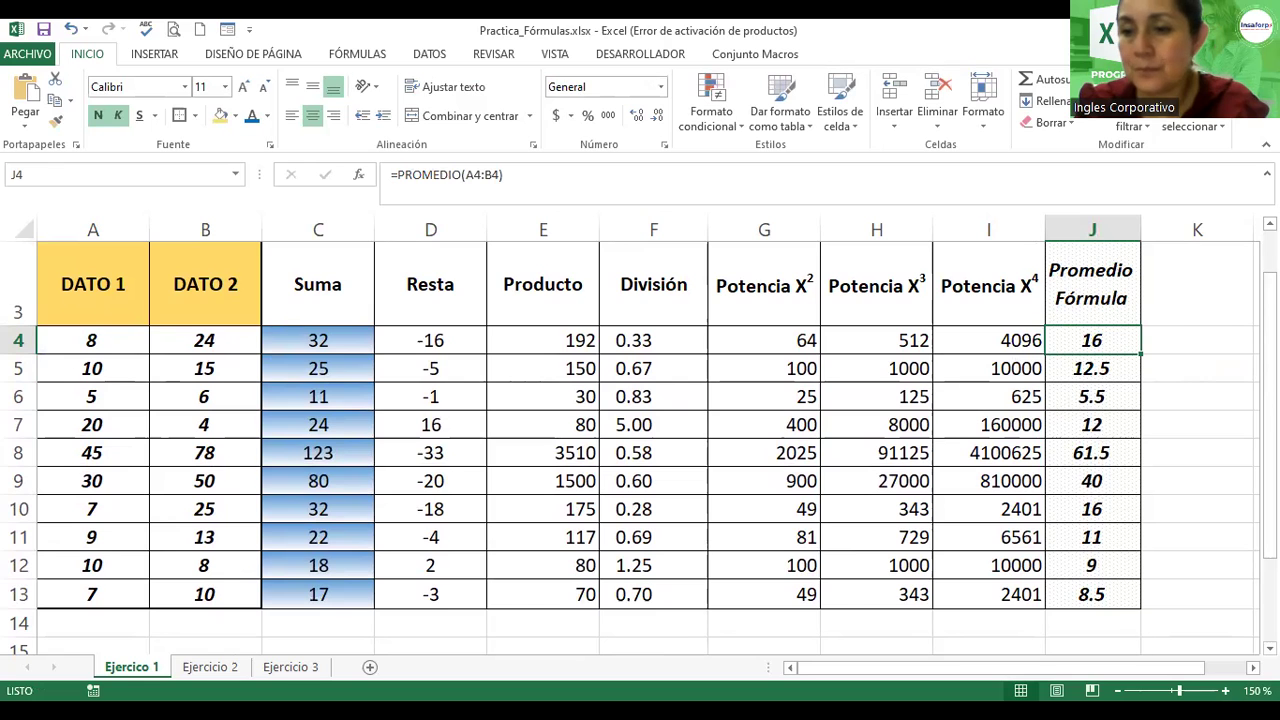
scroll(1030, 419, down, 1)
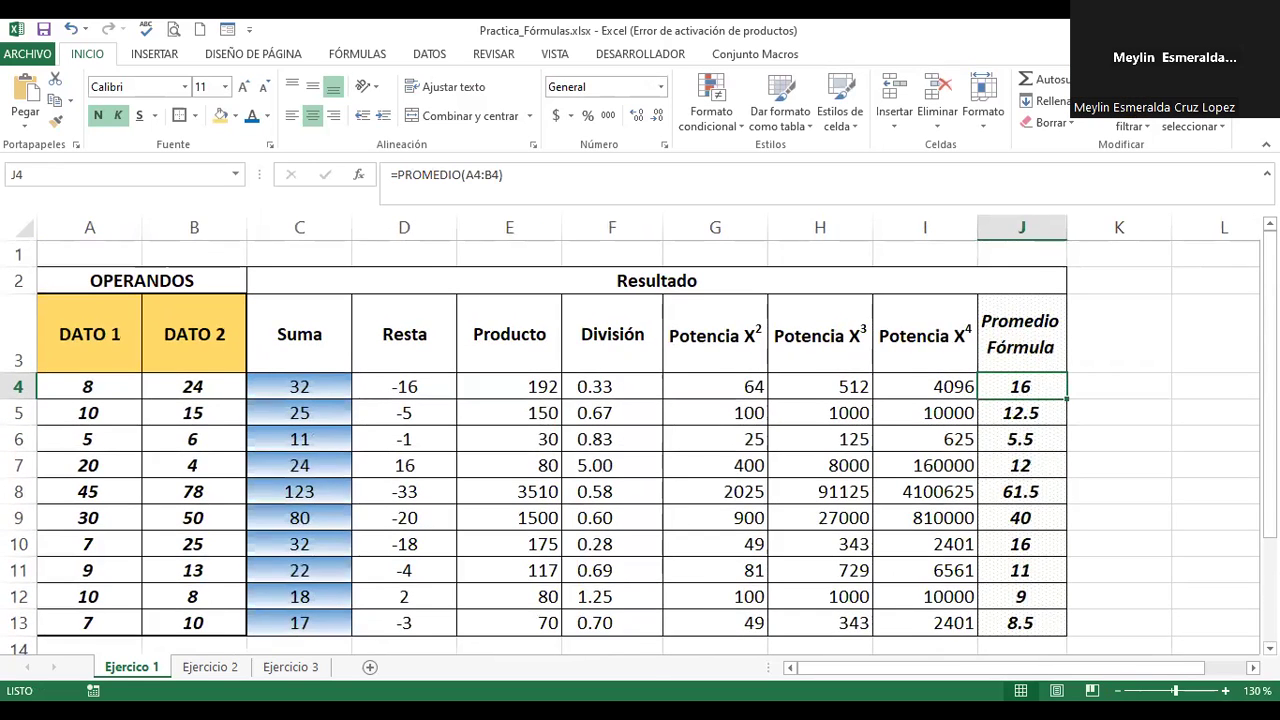
scroll(1030, 419, down, 1)
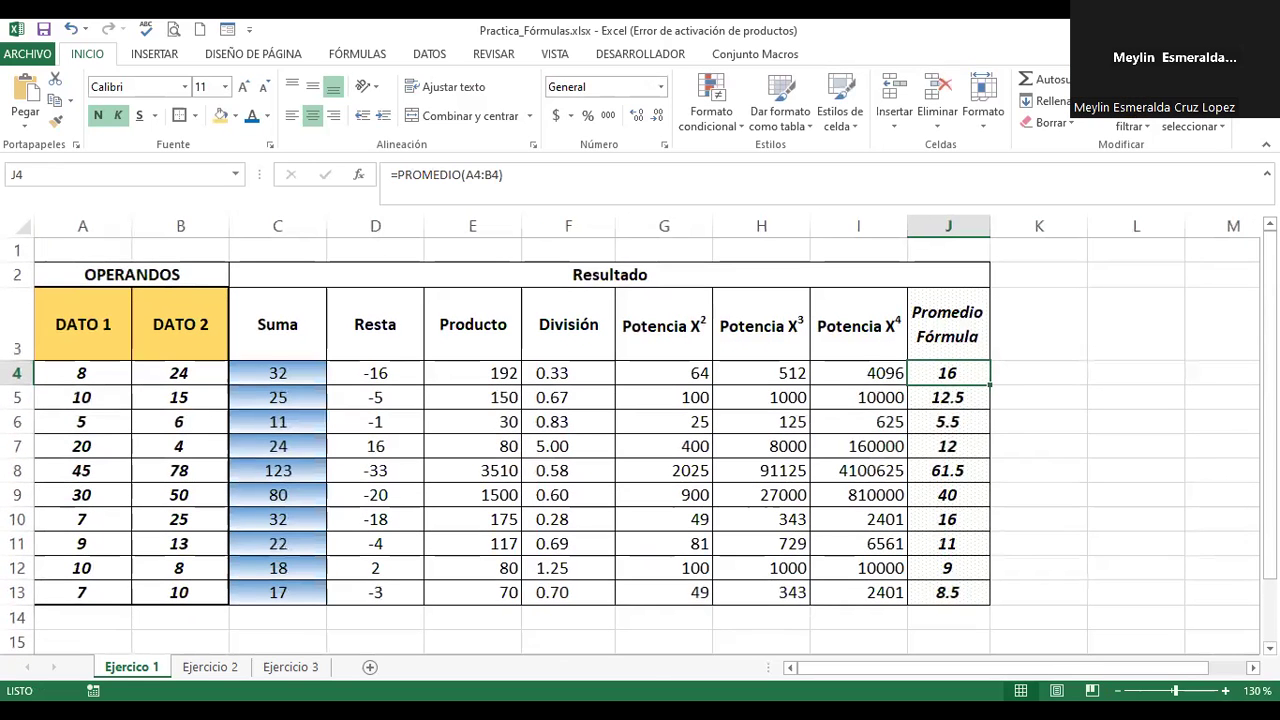
click(1137, 398)
Step: Enter 'Total Dato 1' in L5 and 'Total Dato 2' in L6, replacing the Suma Dato draft
text(Suma Dato)
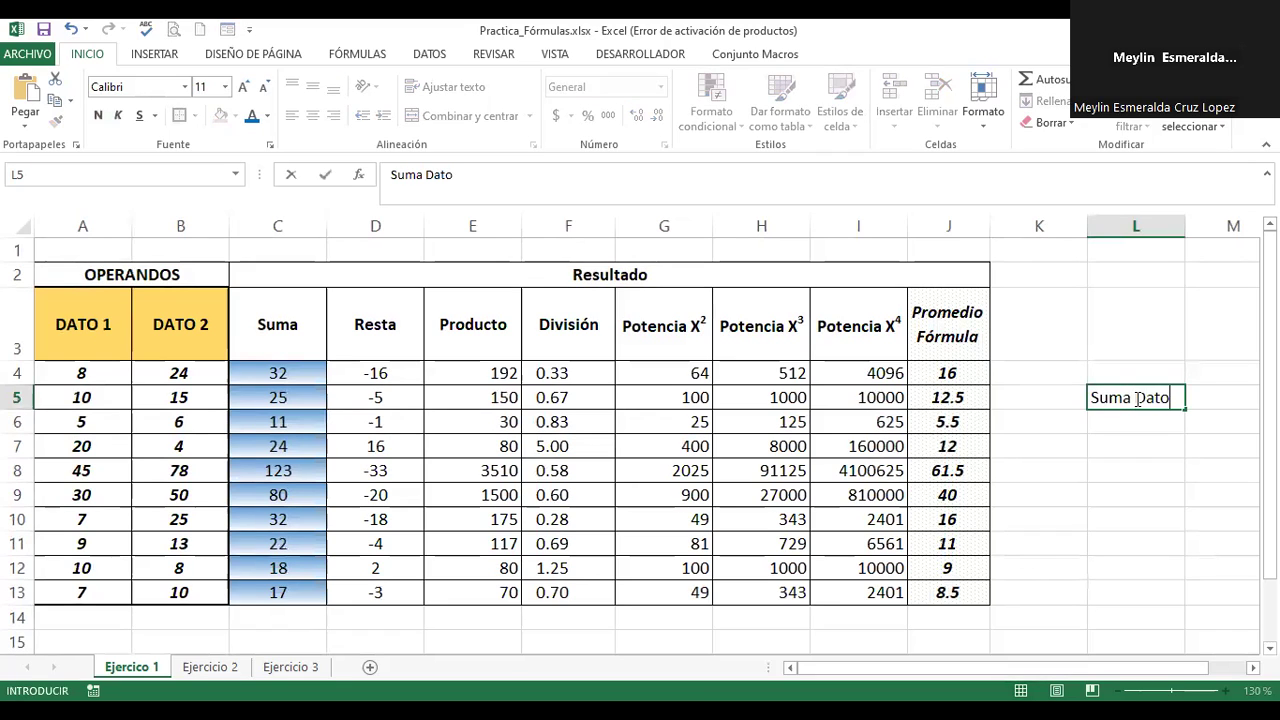
key(BackSpace)
key(BackSpace)
key(BackSpace)
text(Tota)
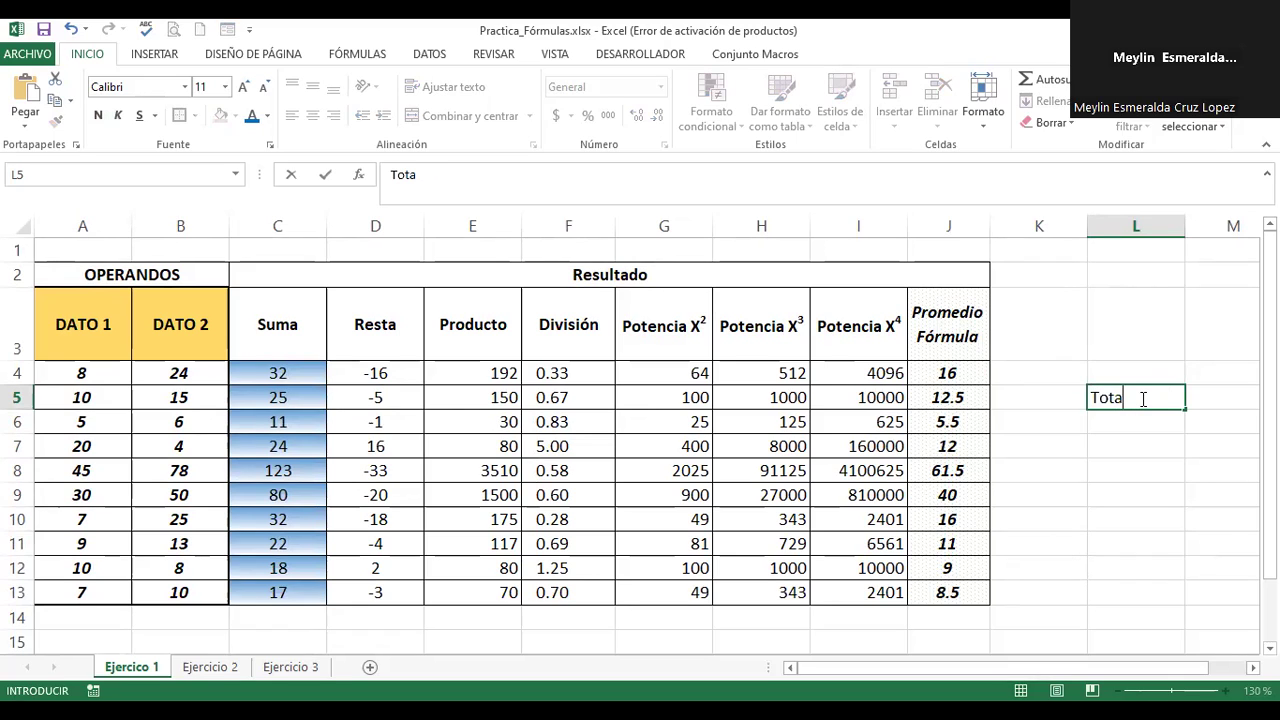
text(l Dato 1)
key(Return)
text(Total )
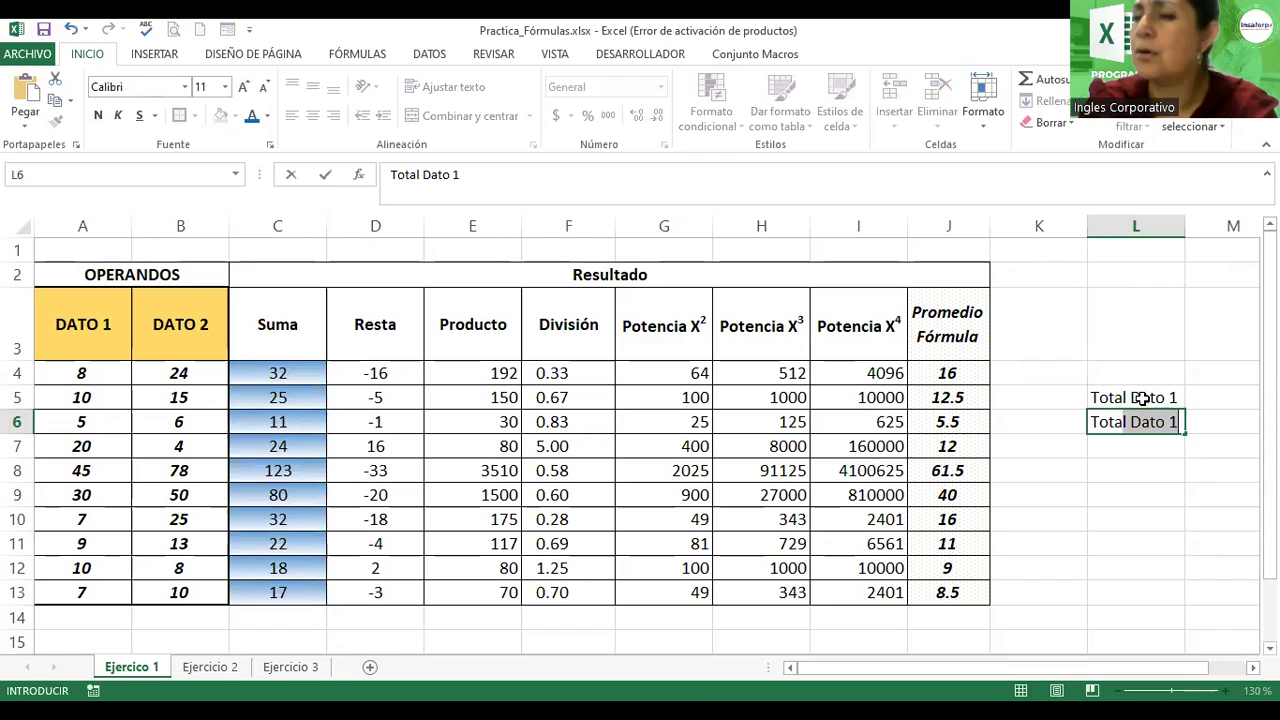
text(D)
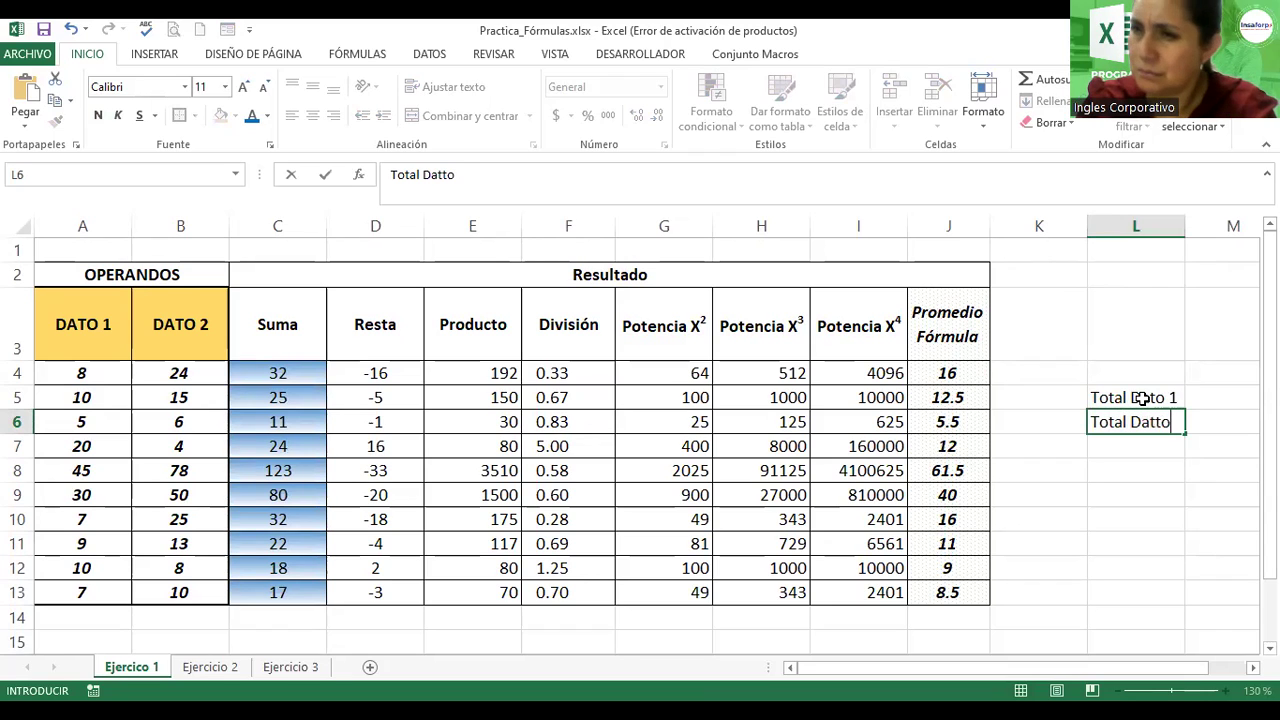
text(at)
key(BackSpace)
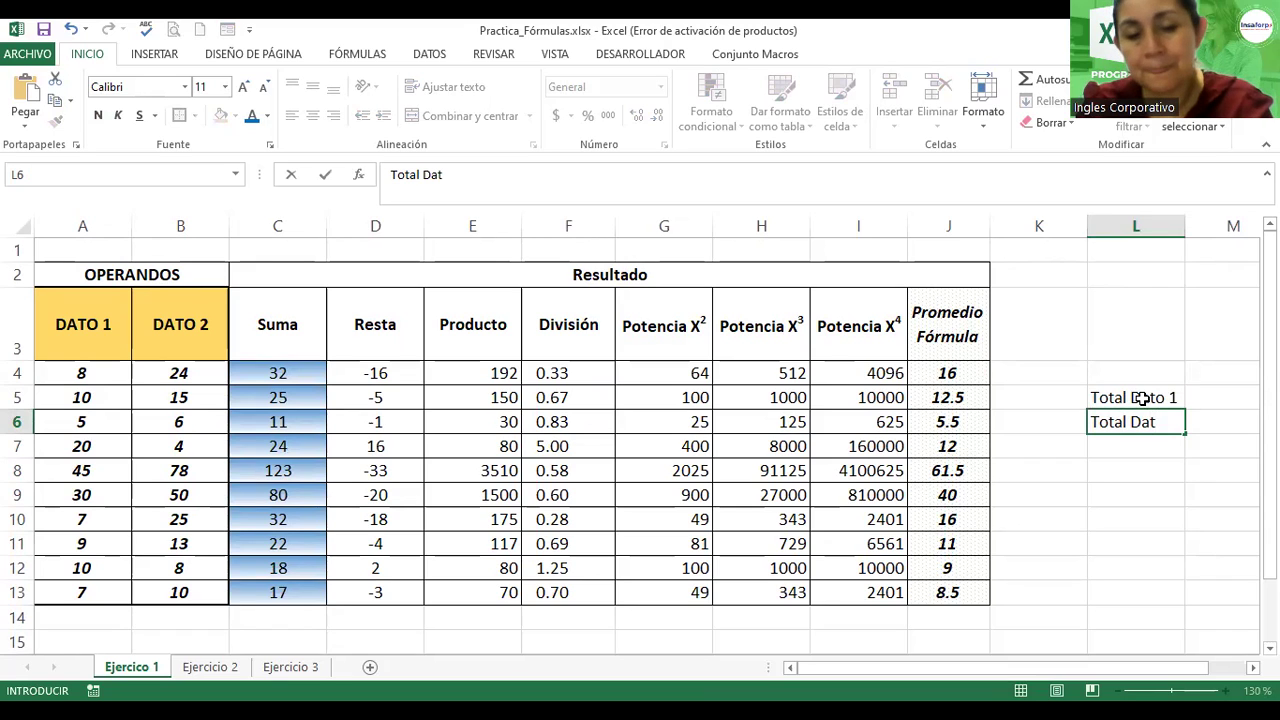
text(o 2)
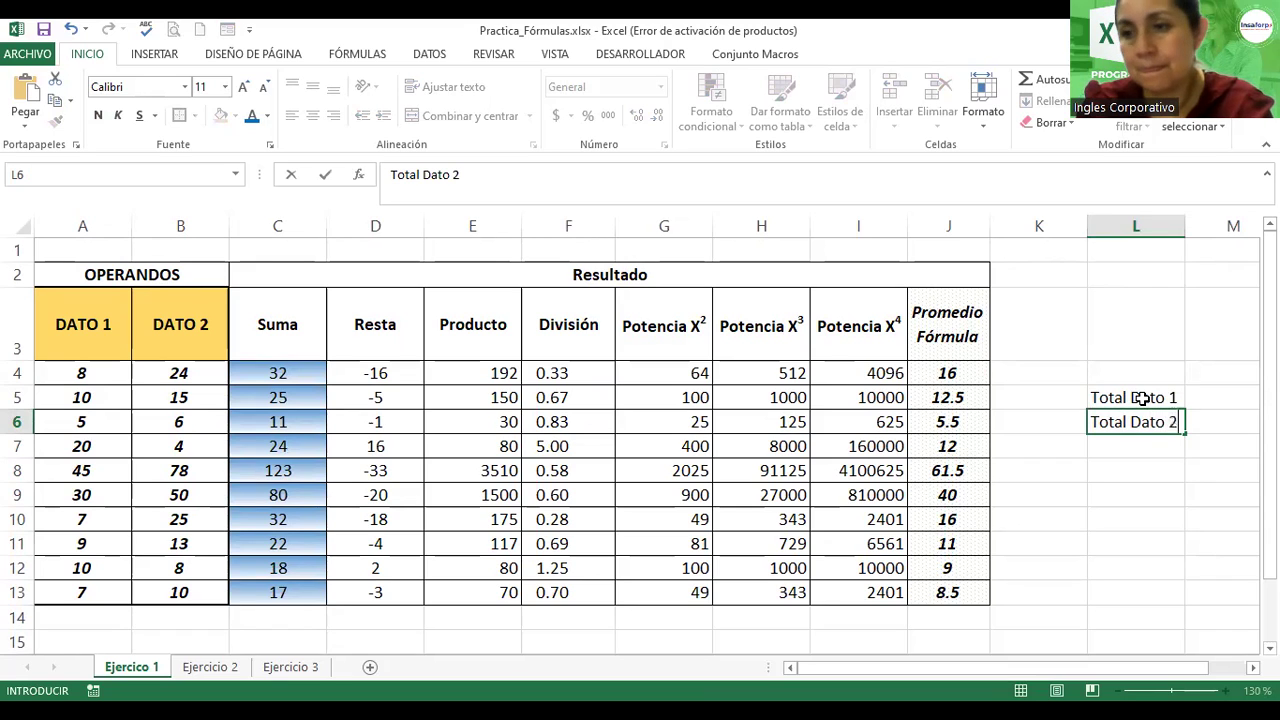
key(Return)
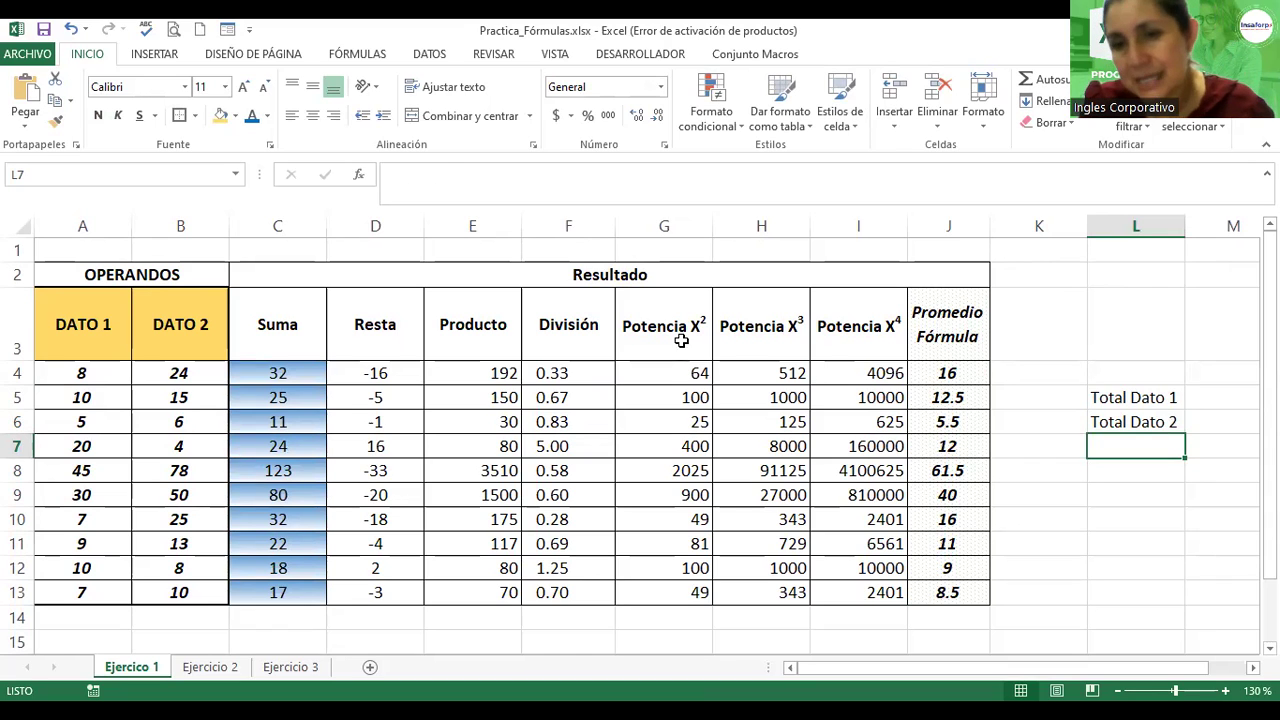
Step: Format the 2 in the G3 'Potencia X2' header through the Font dialog, mistakenly applying subscript
double_click(679, 330)
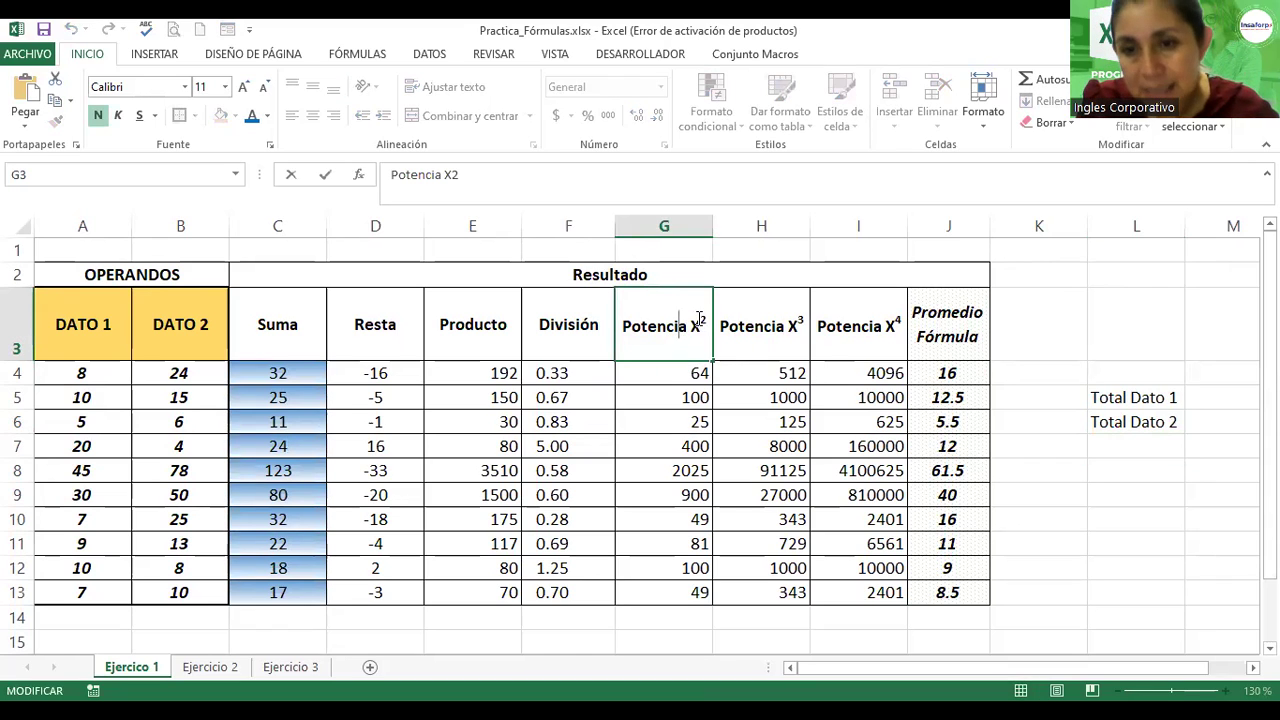
drag(706, 318, 700, 320)
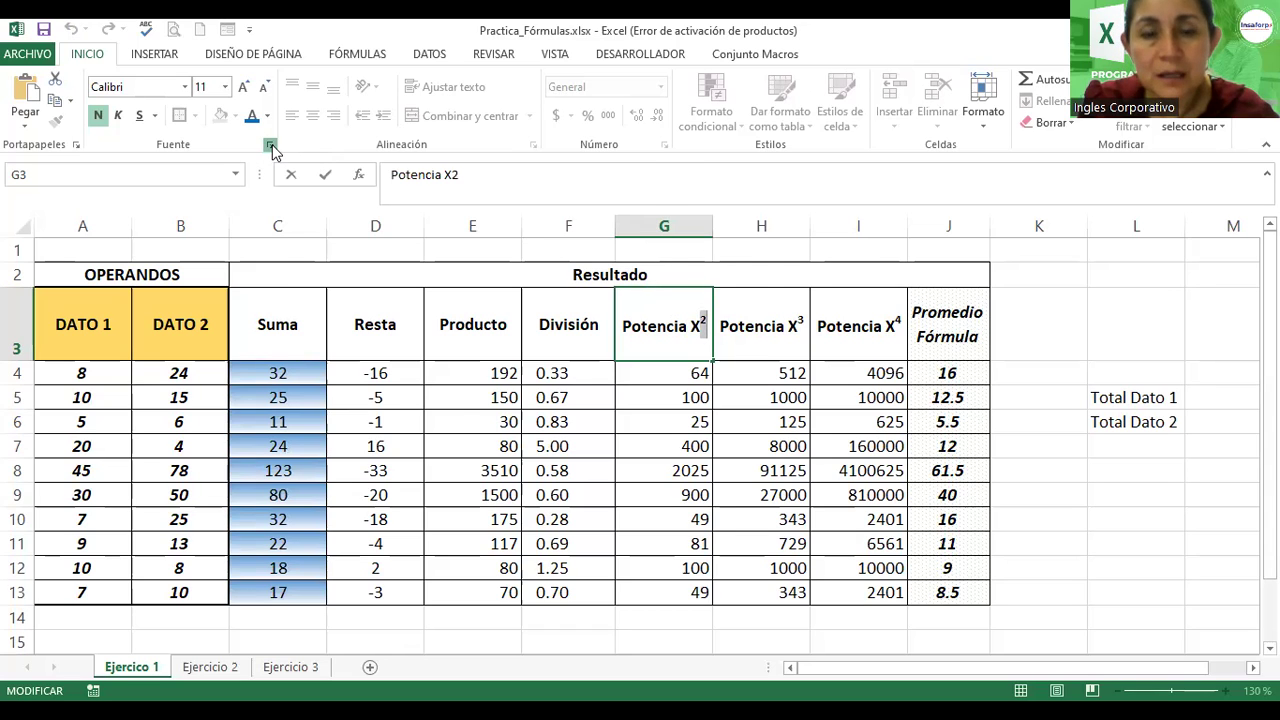
click(271, 147)
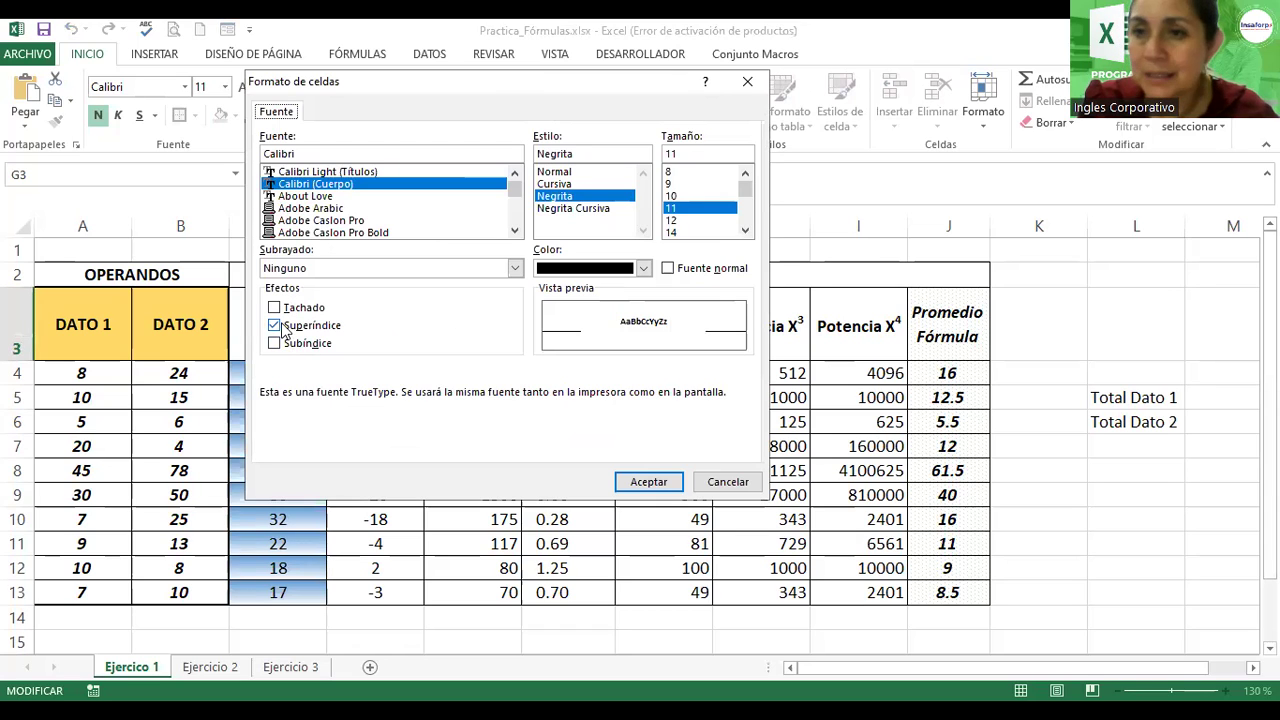
click(275, 344)
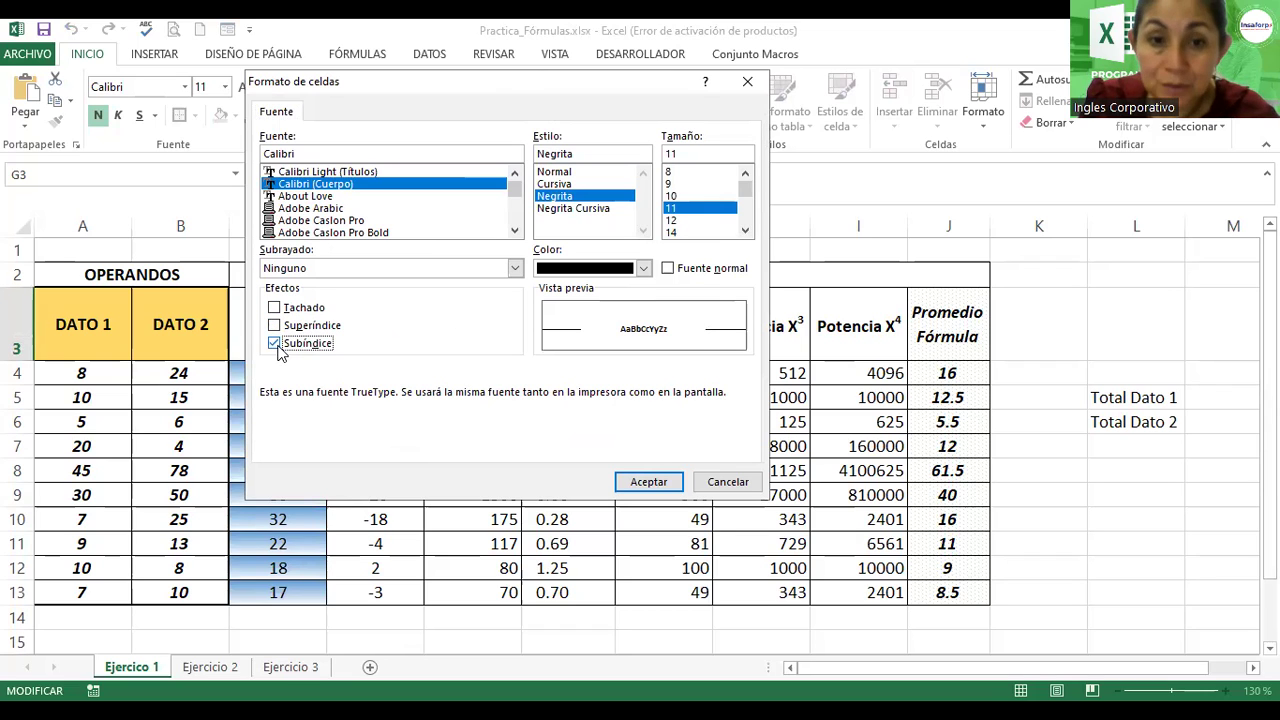
click(649, 482)
click(663, 399)
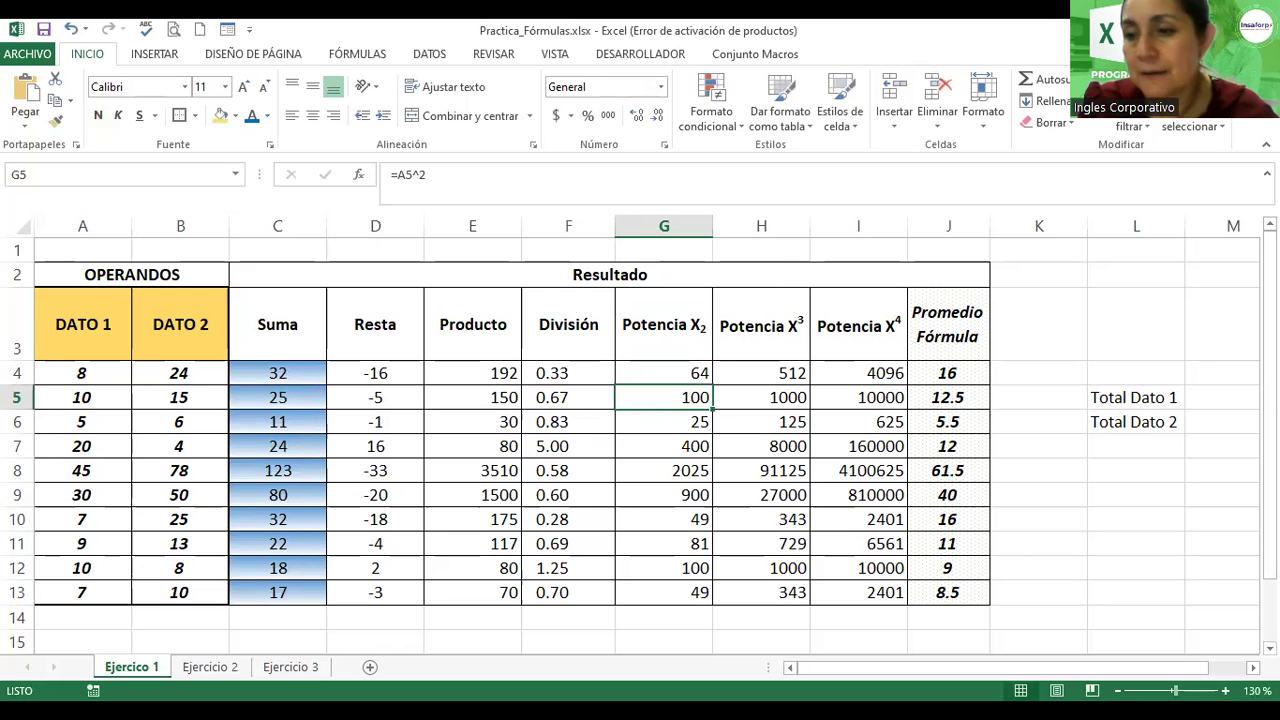
Step: Reformat the 2 in 'Potencia X2' as a superscript exponent and commit the header
scroll(640, 435, up, 4)
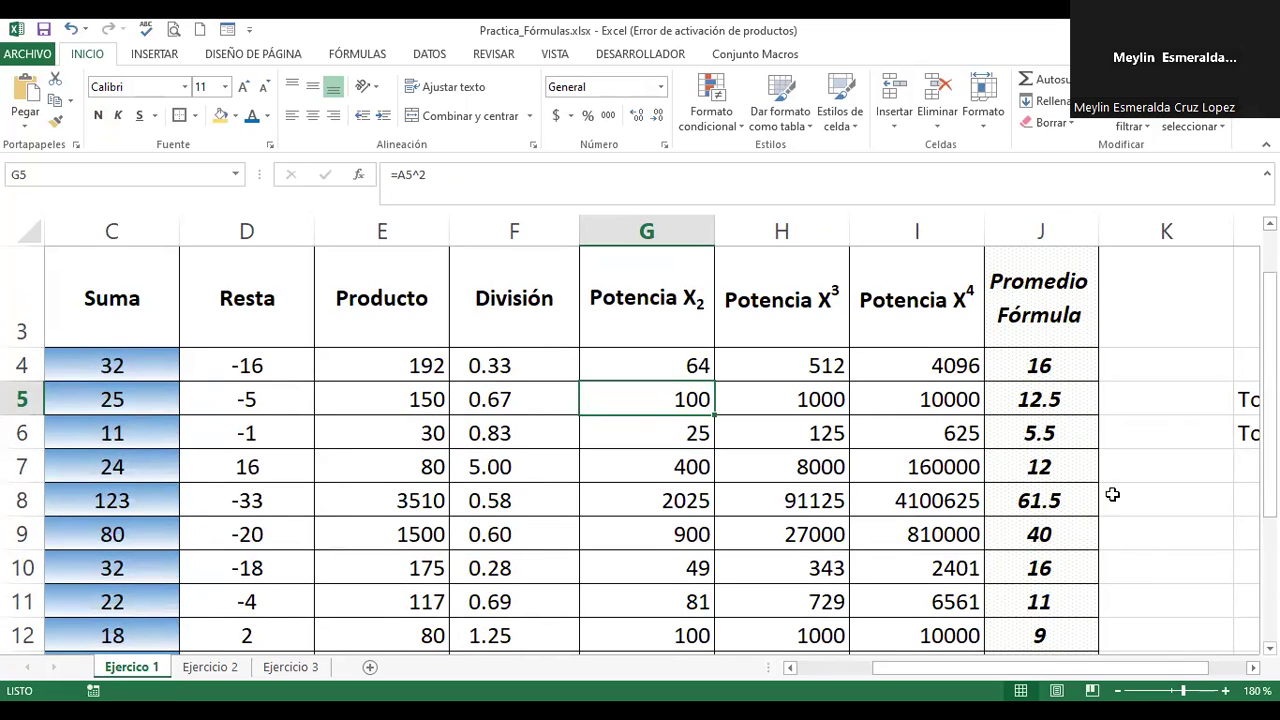
double_click(677, 306)
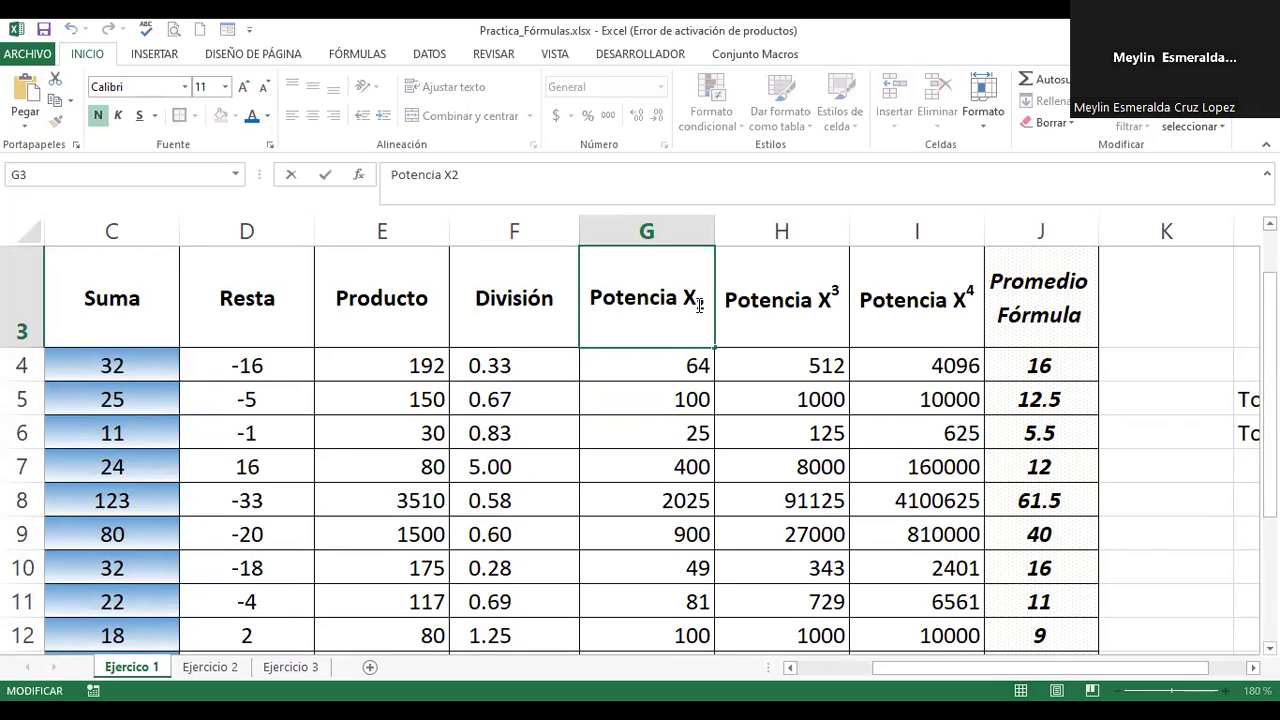
drag(709, 306, 697, 306)
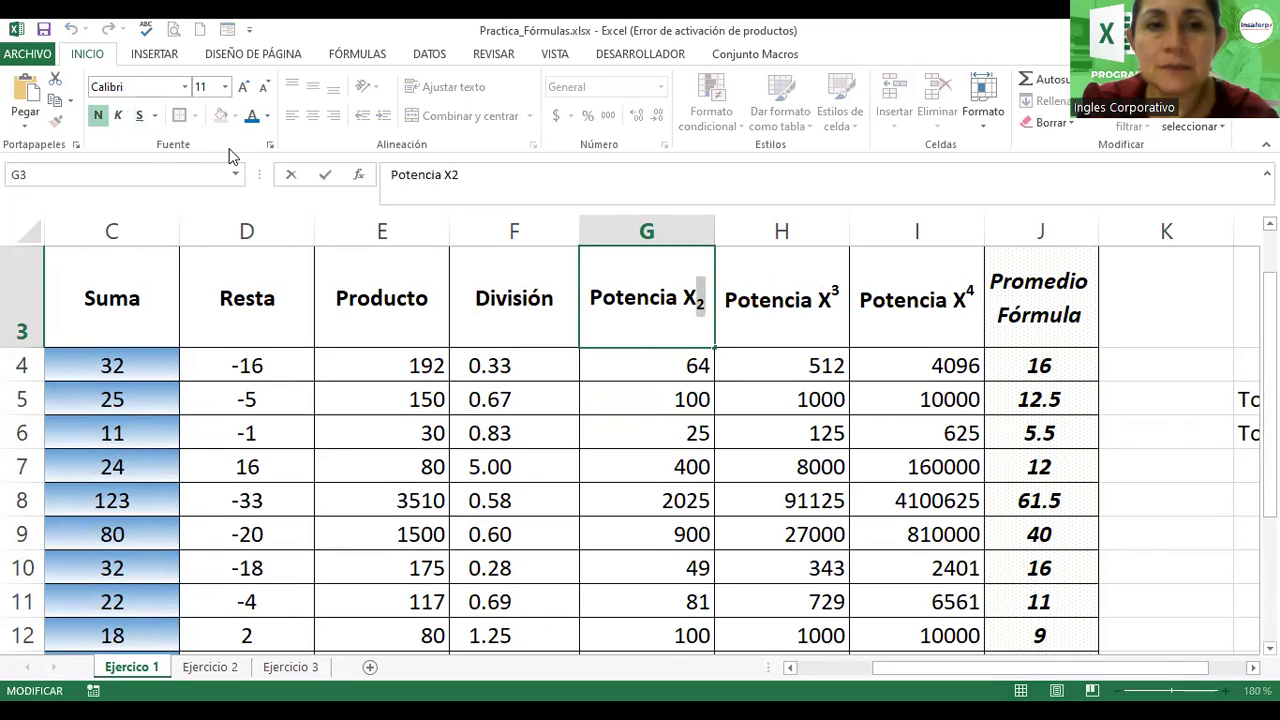
click(269, 147)
click(274, 325)
click(629, 488)
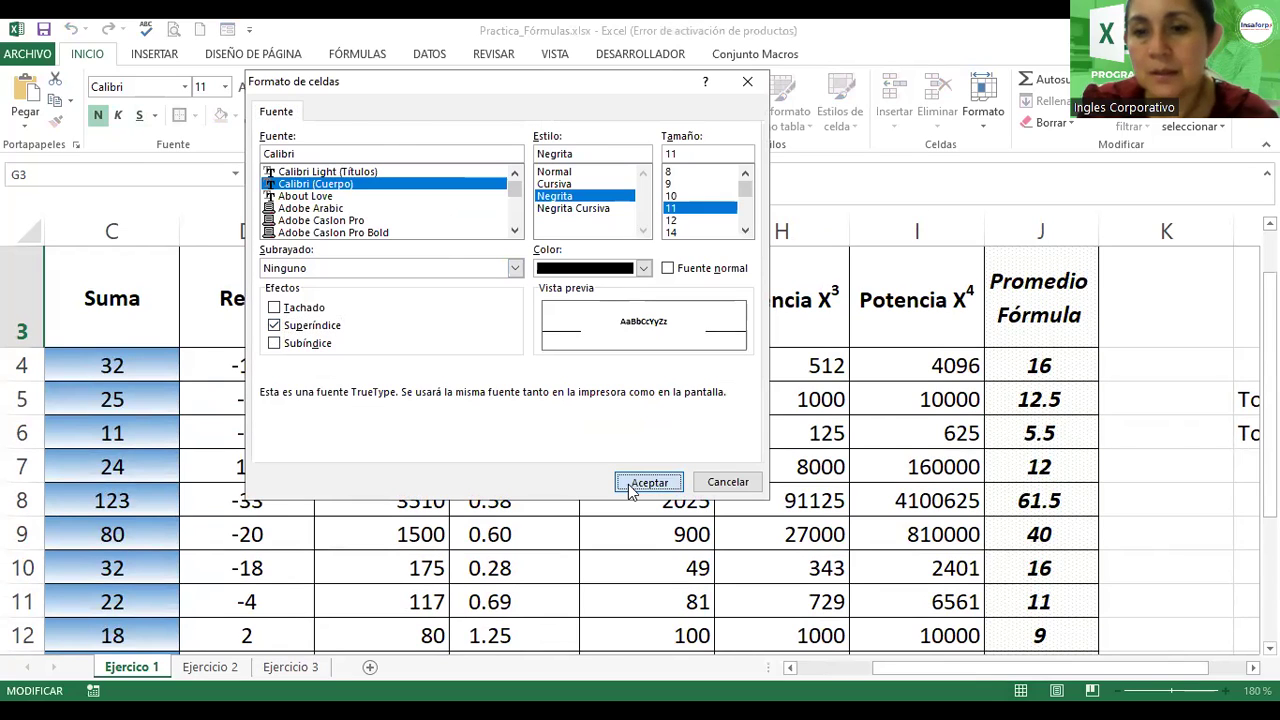
key(Return)
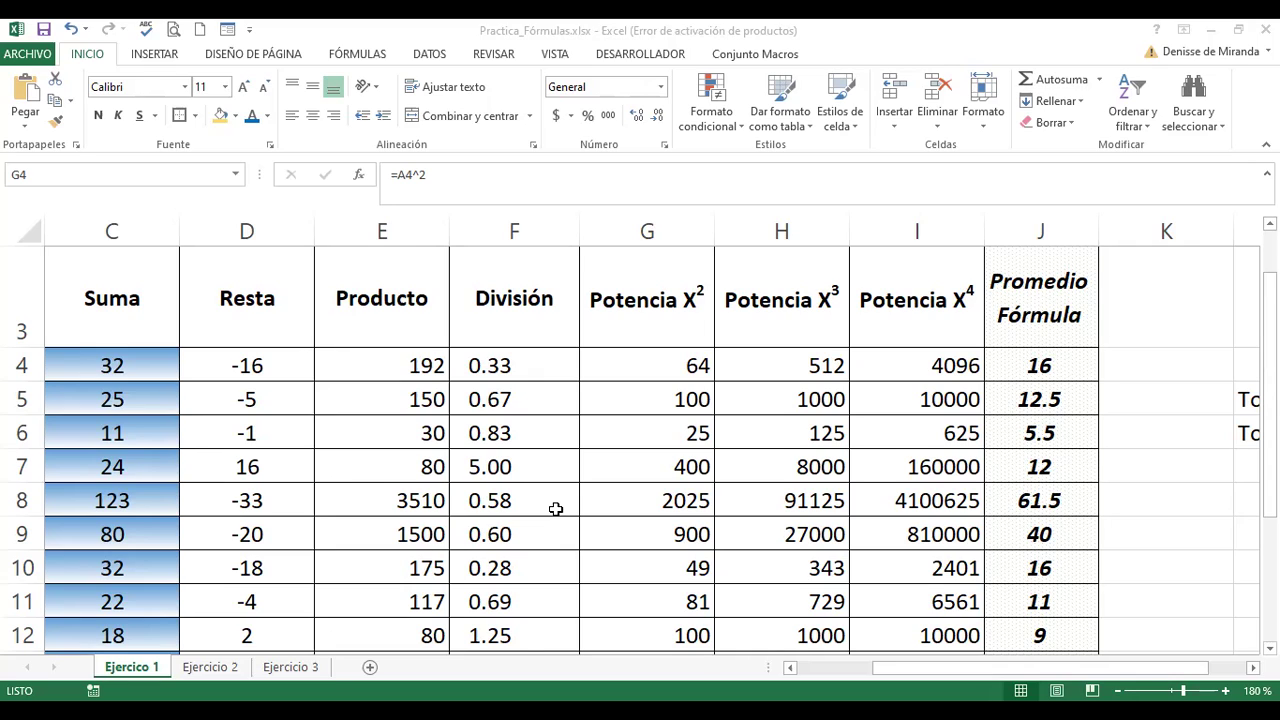
Step: Enter 'Promedio Dato 1' in L7 and 'Promedio Dato 2' in L8 below the totals
click(905, 400)
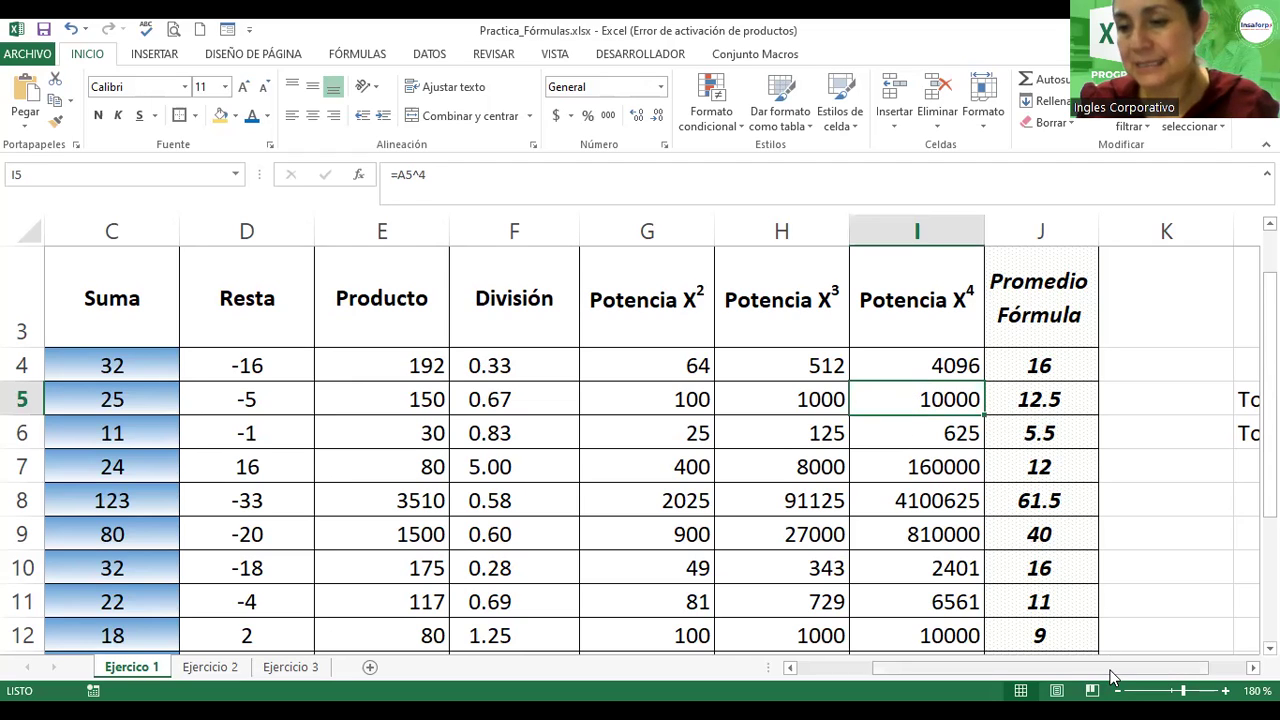
drag(1113, 668, 1210, 658)
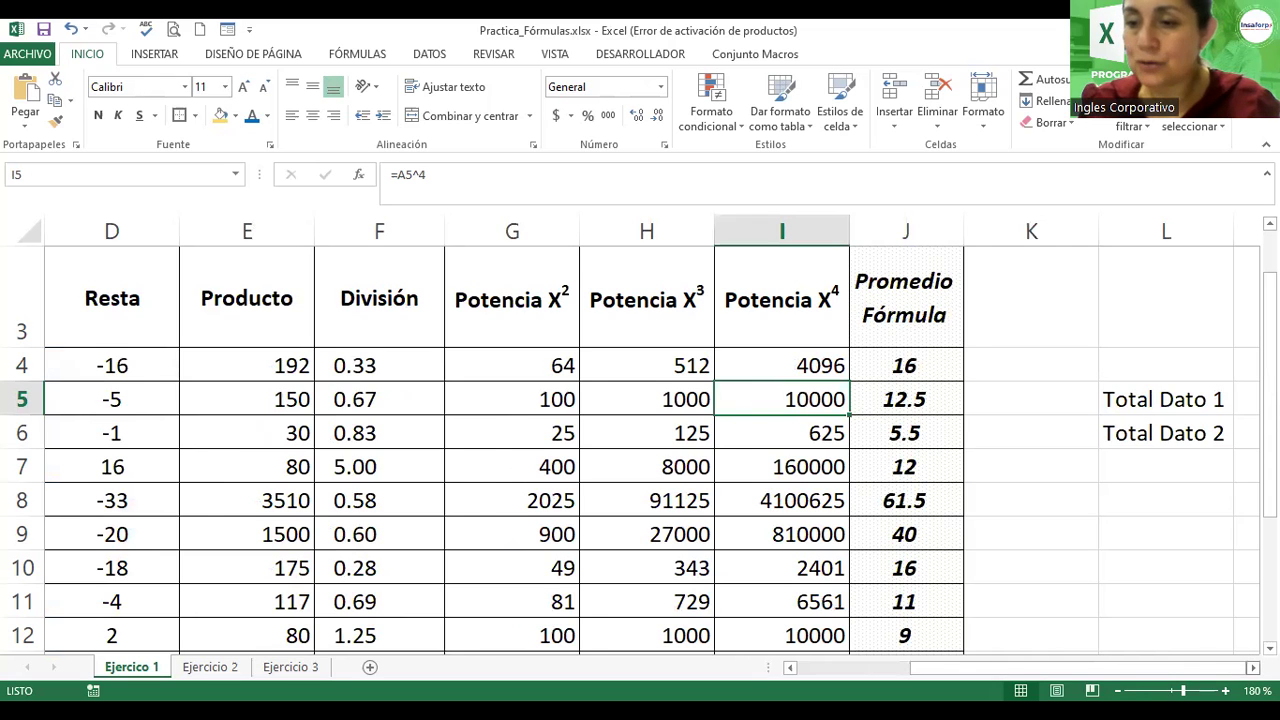
scroll(927, 413, right, 2)
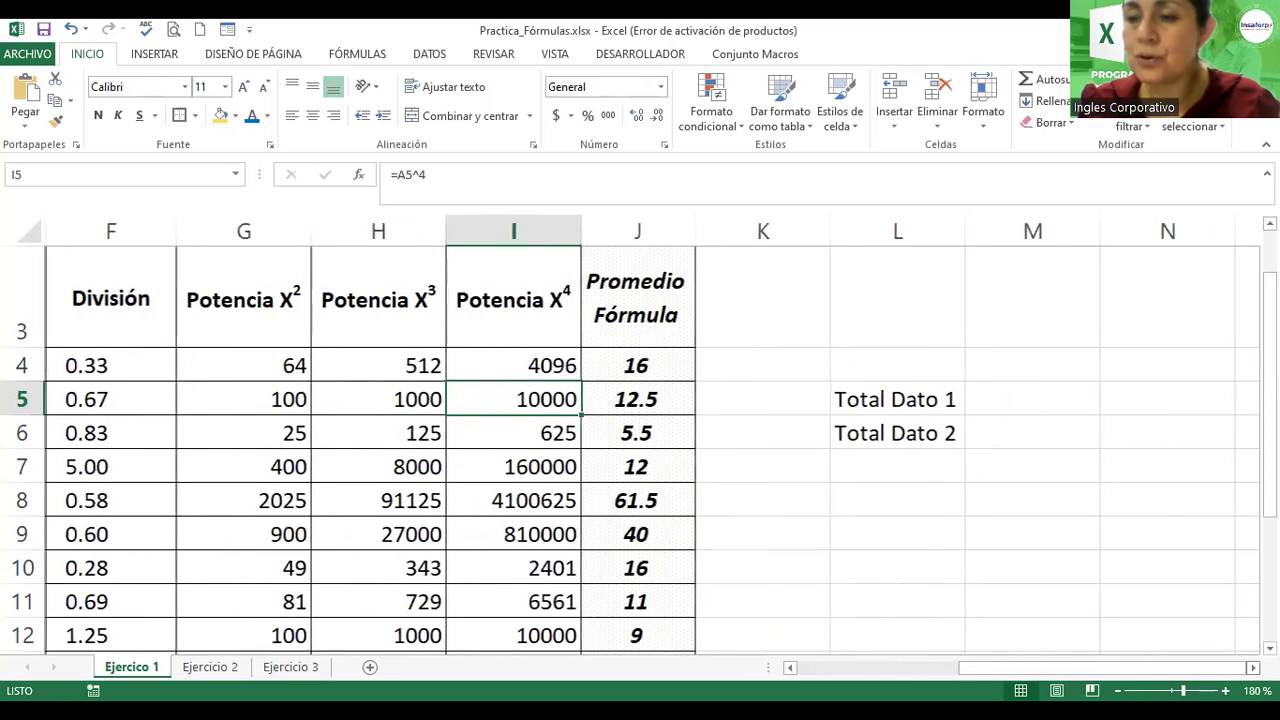
click(849, 471)
text(Promedio )
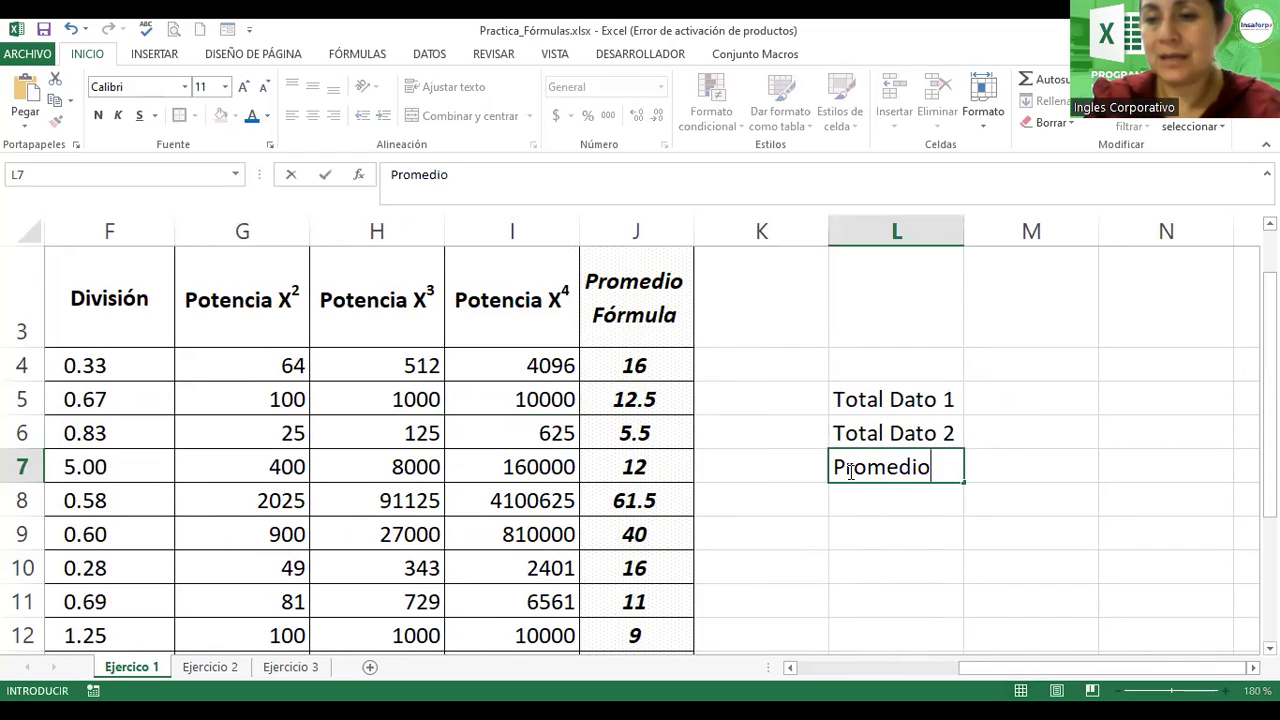
text(Dato 1)
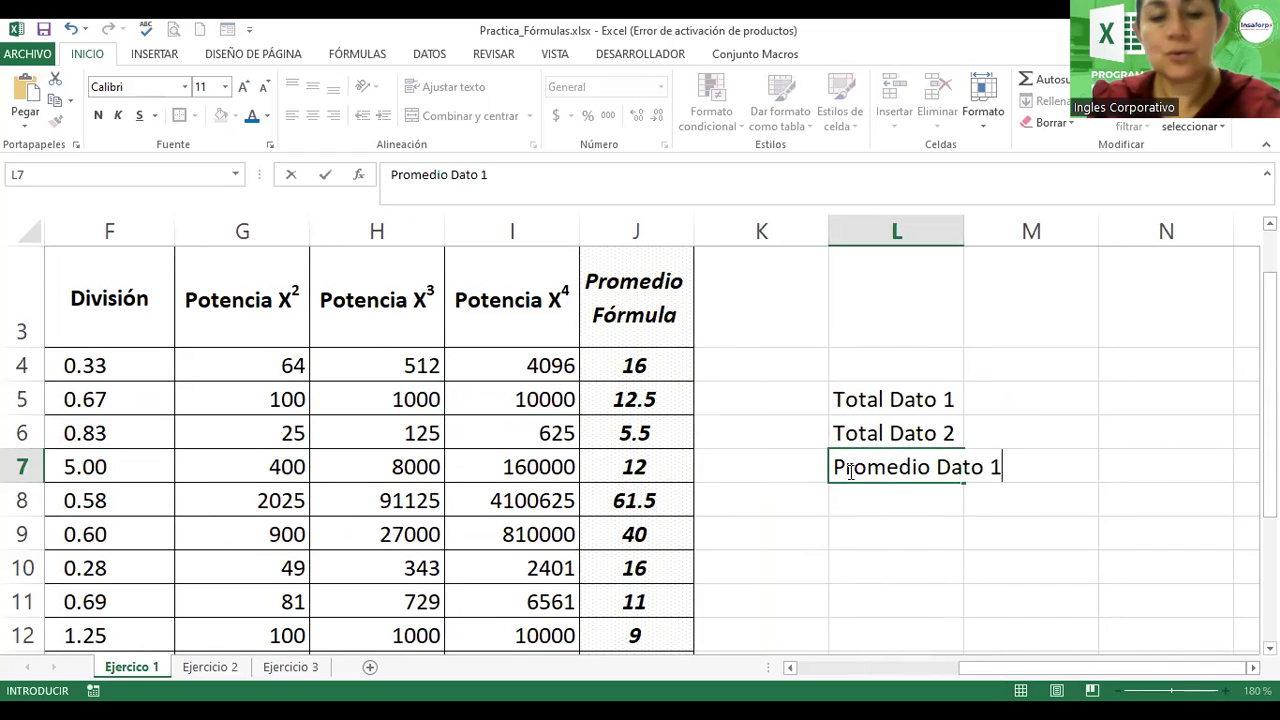
key(Return)
text(Promed)
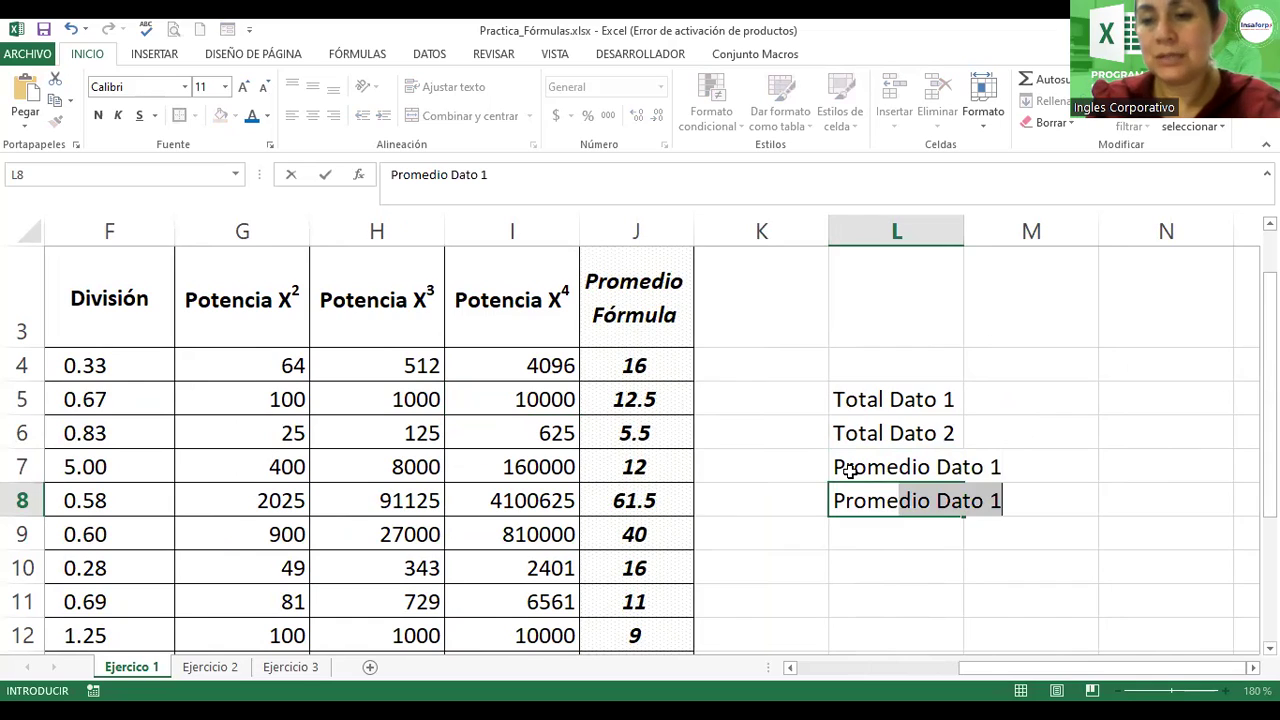
text(io Dato )
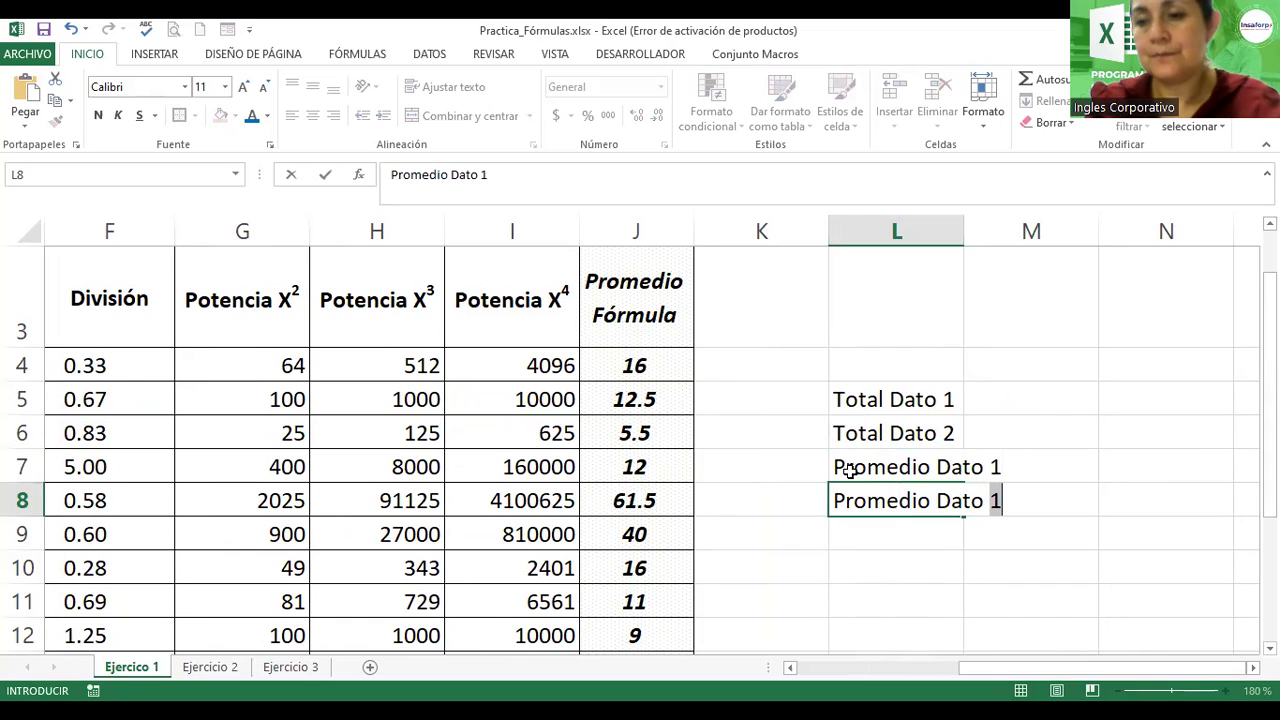
text(2)
key(Return)
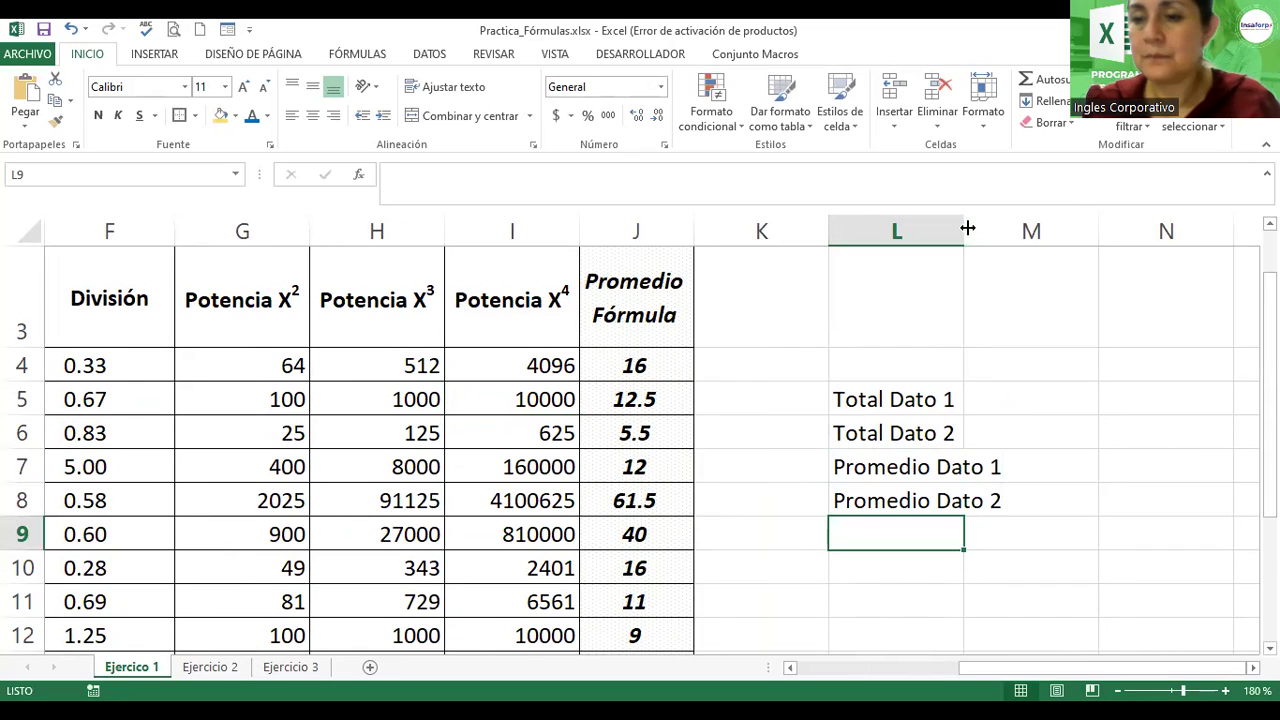
Step: Type the title 'Tabla de Resultados' into L4 above the Total labels
click(850, 365)
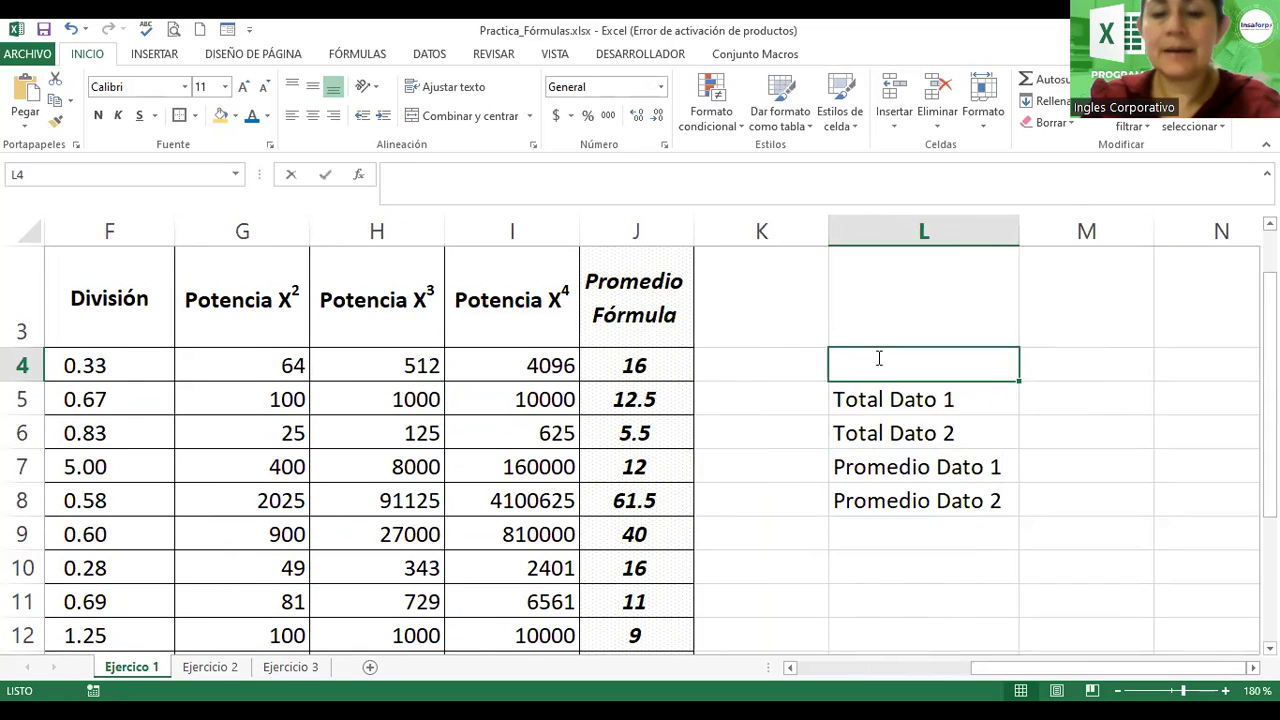
text(Tabla de Resu)
key(BackSpace)
text(sultados)
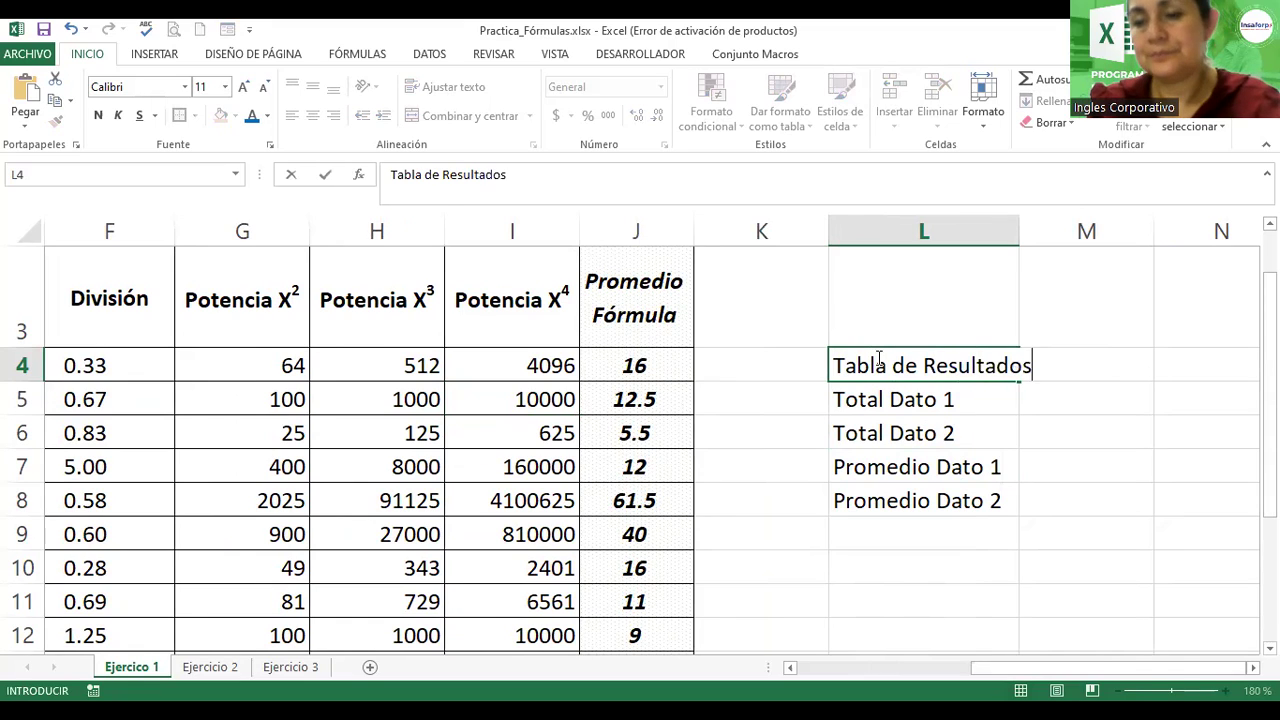
key(Return)
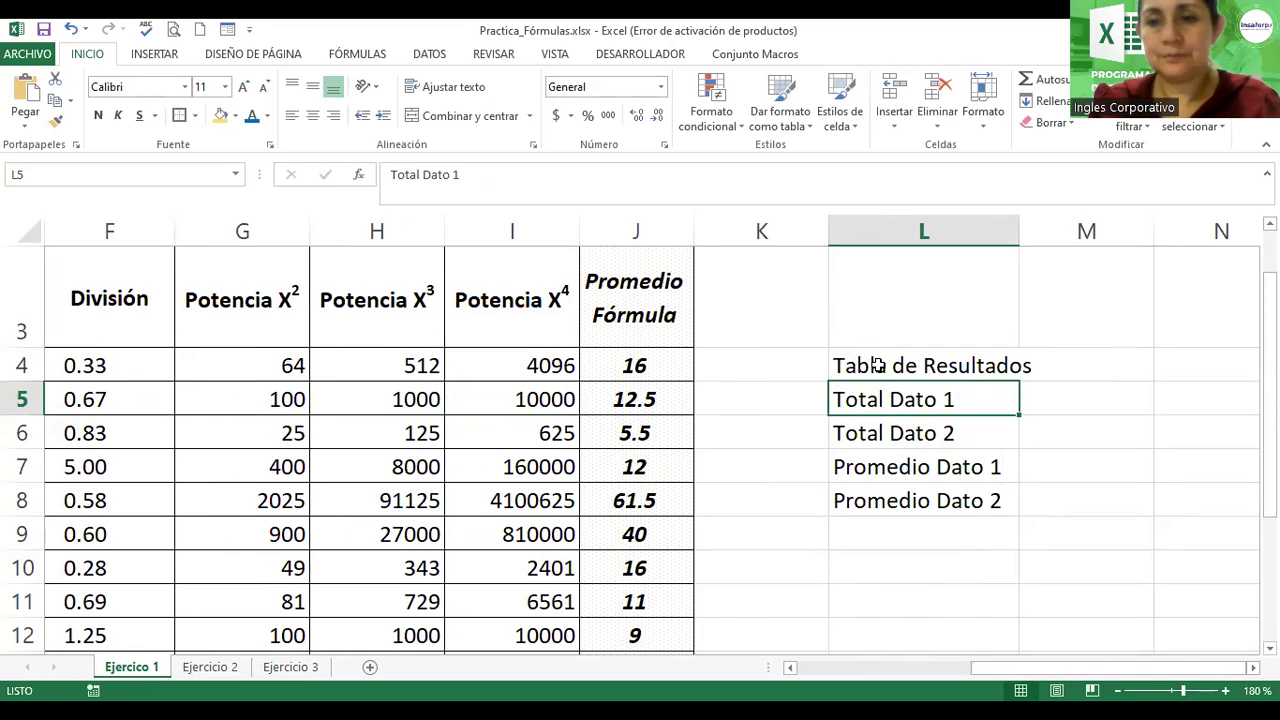
Step: Merge and centre the title across L4:M4 in bold italic, and widen column L slightly
click(876, 365)
key(shift+Right)
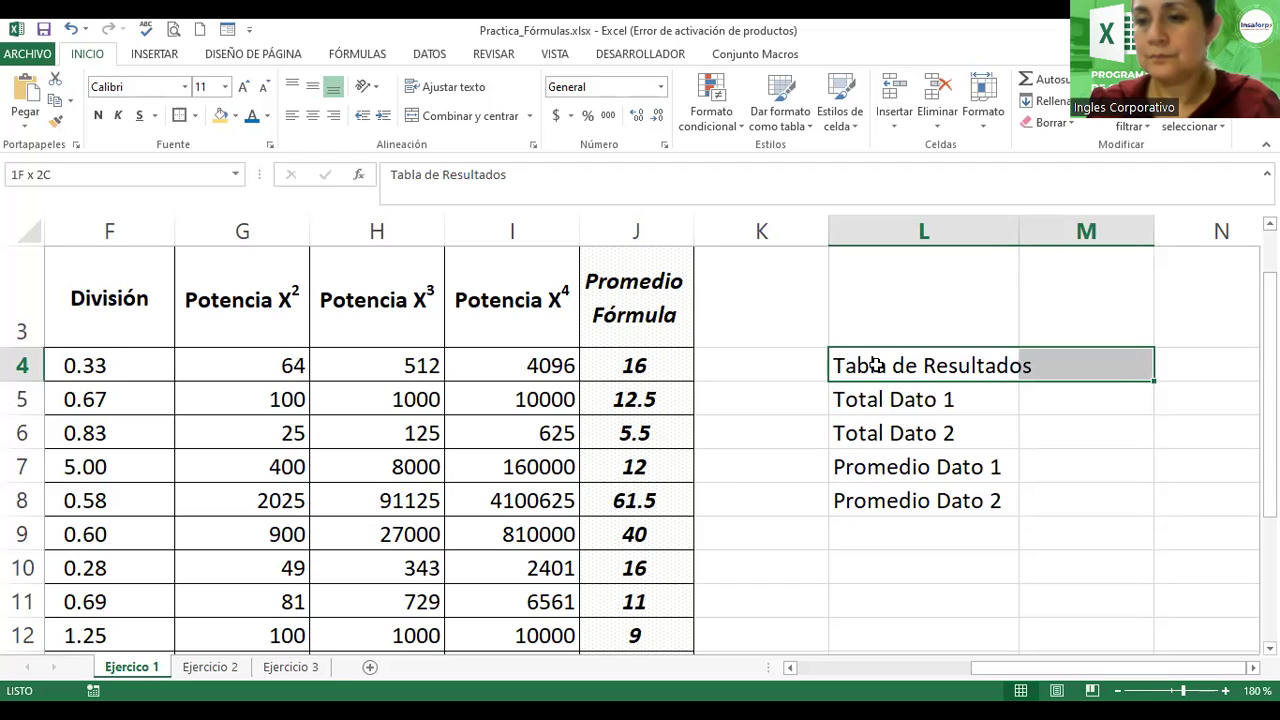
click(465, 115)
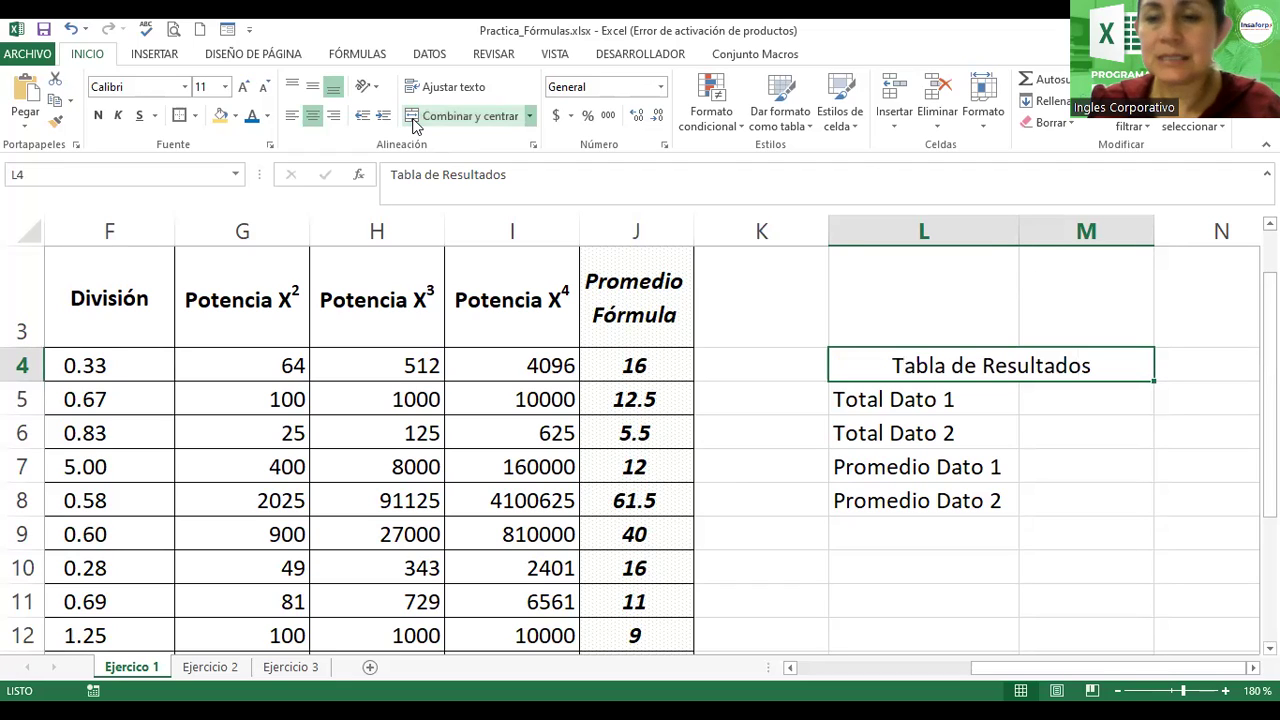
click(98, 115)
click(118, 115)
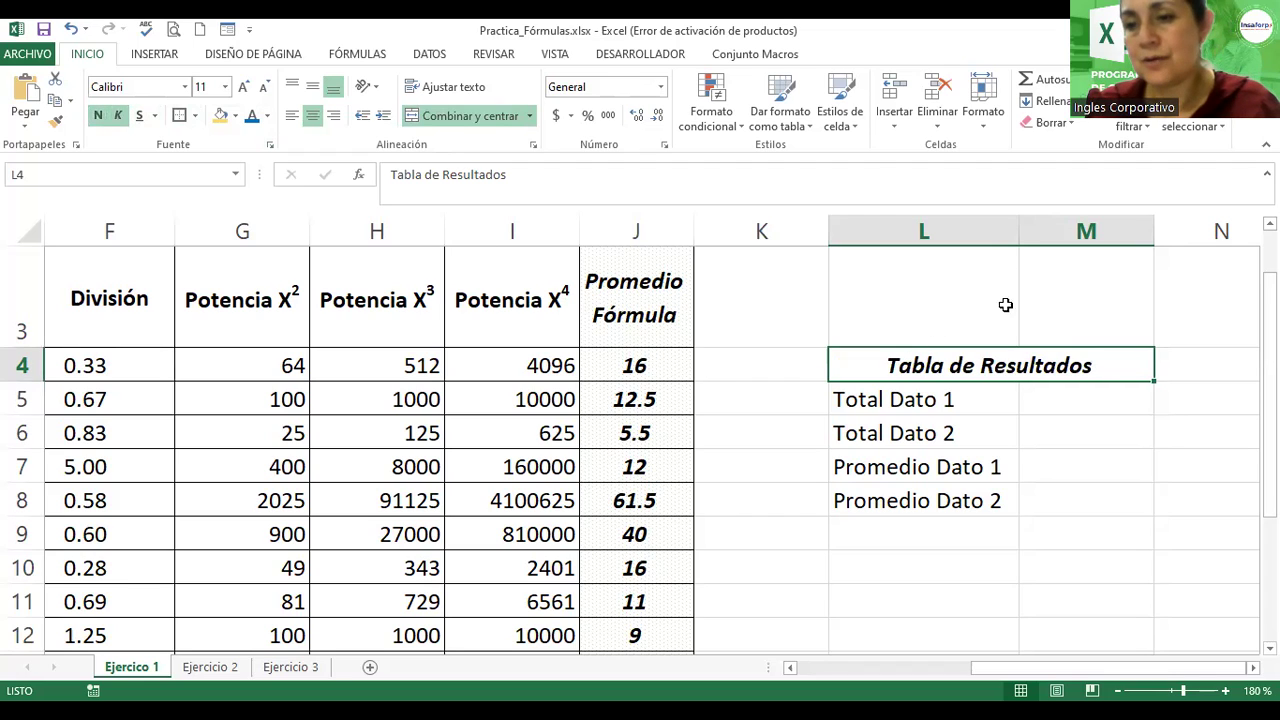
drag(1014, 232, 1022, 232)
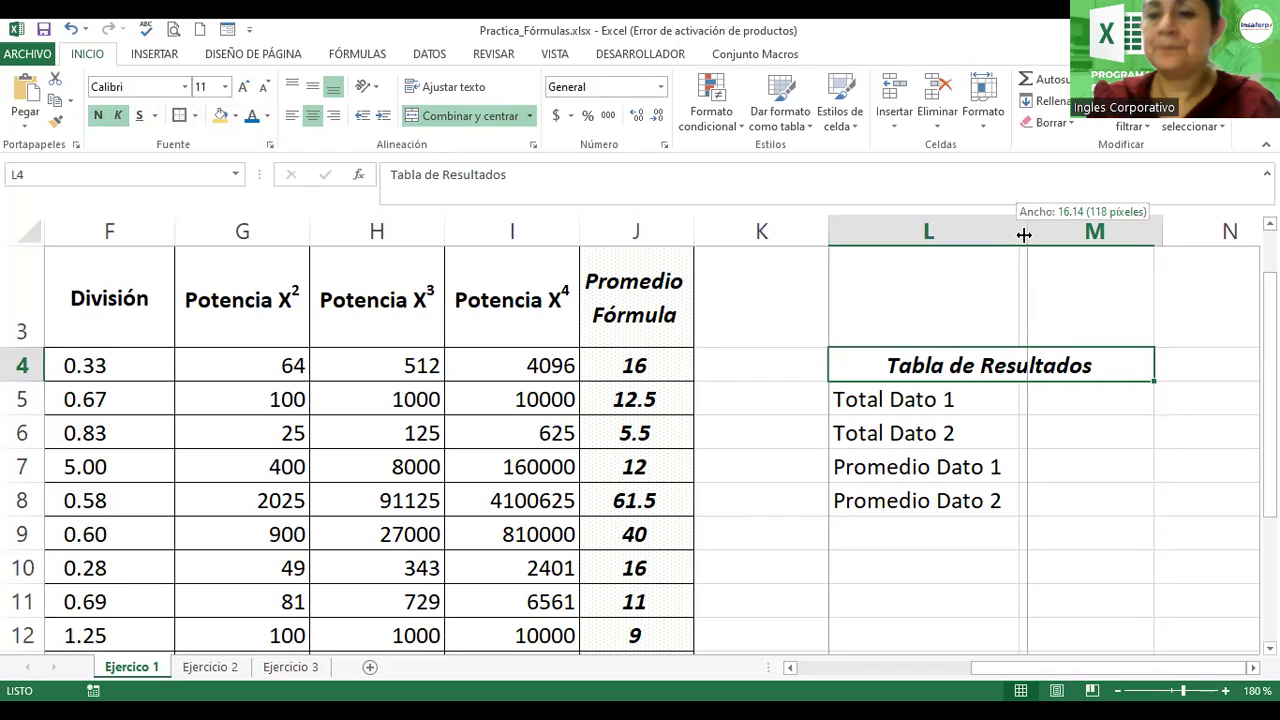
click(1063, 407)
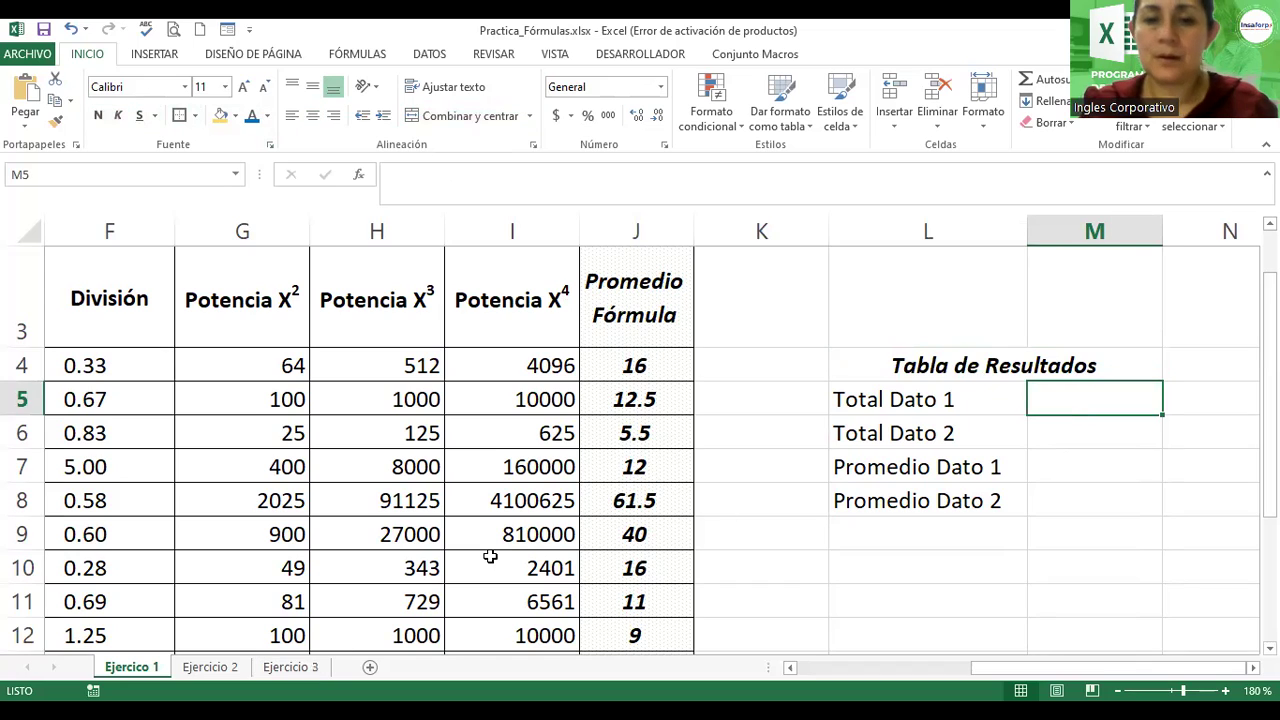
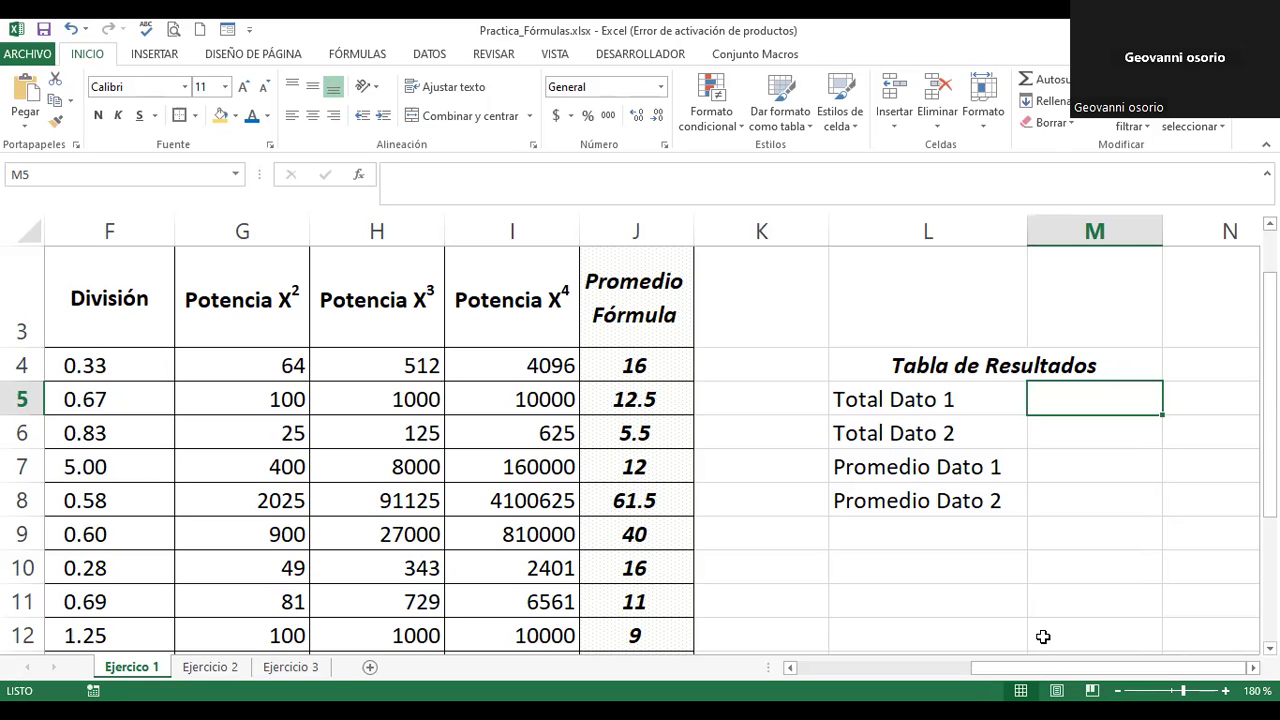
Step: Zoom out to 130% and narrow columns K, E and F so both tables fit
scroll(1043, 636, down, 4)
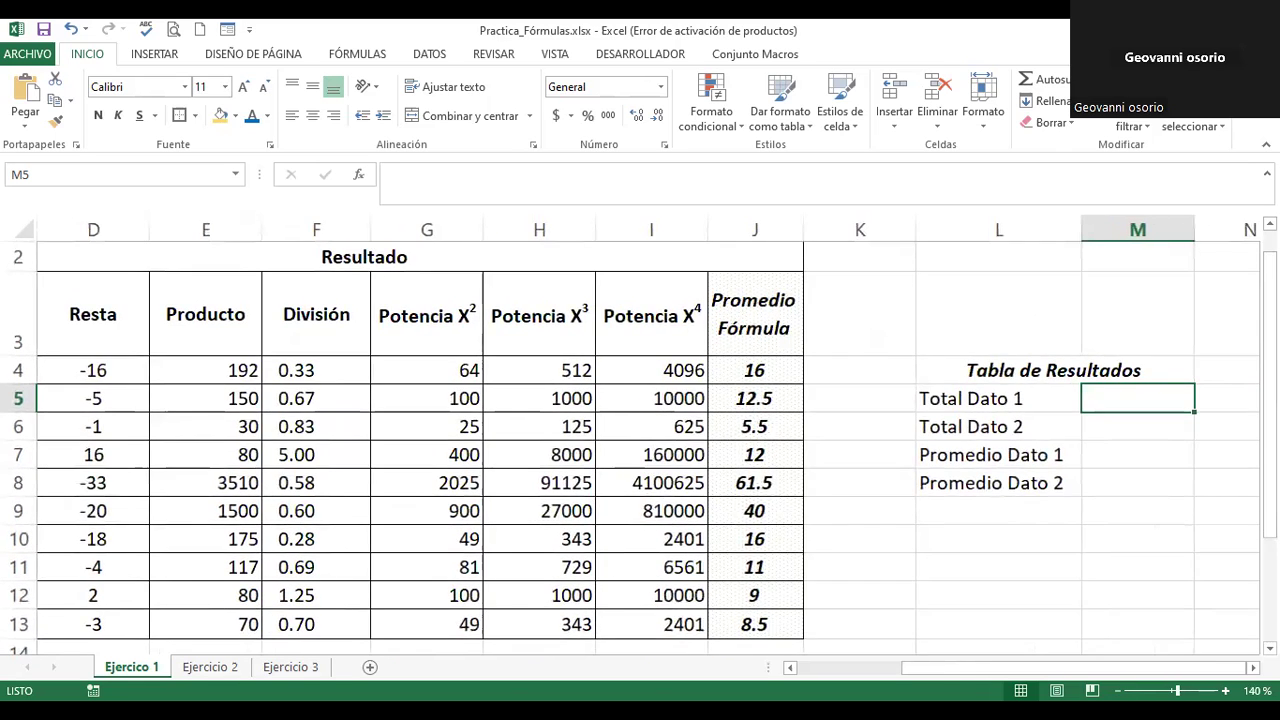
click(1117, 690)
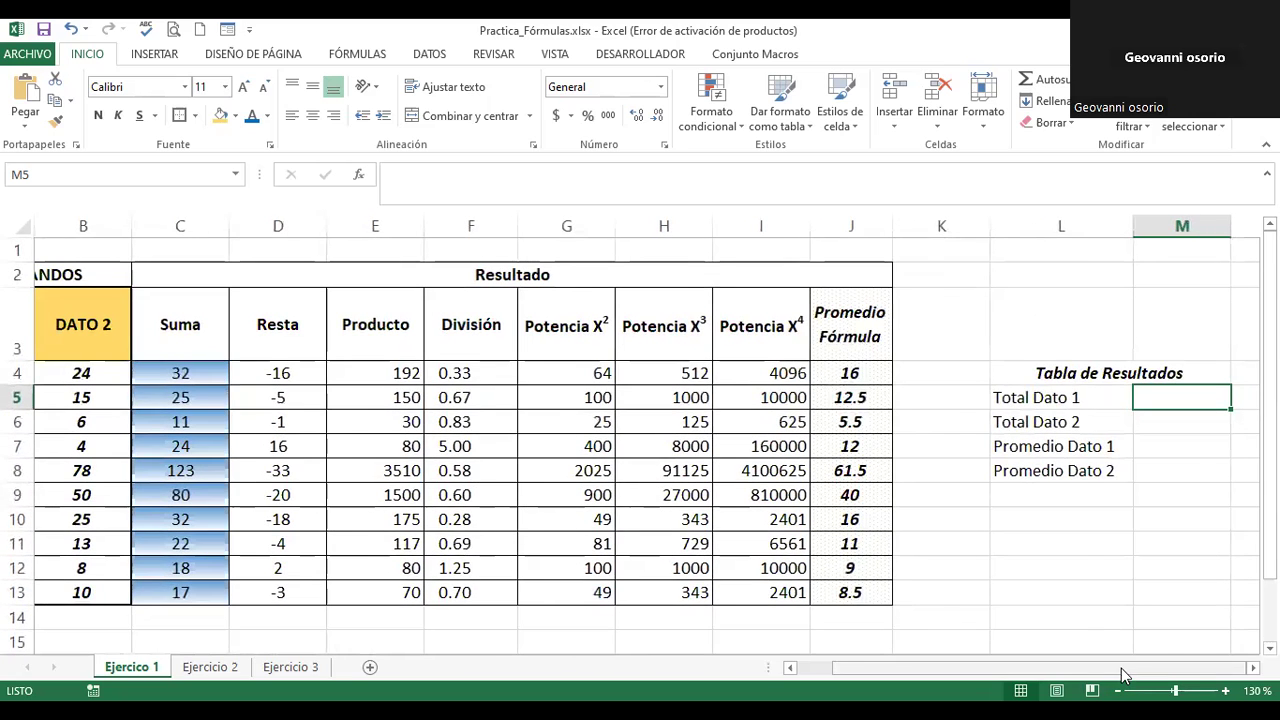
drag(1121, 668, 1060, 678)
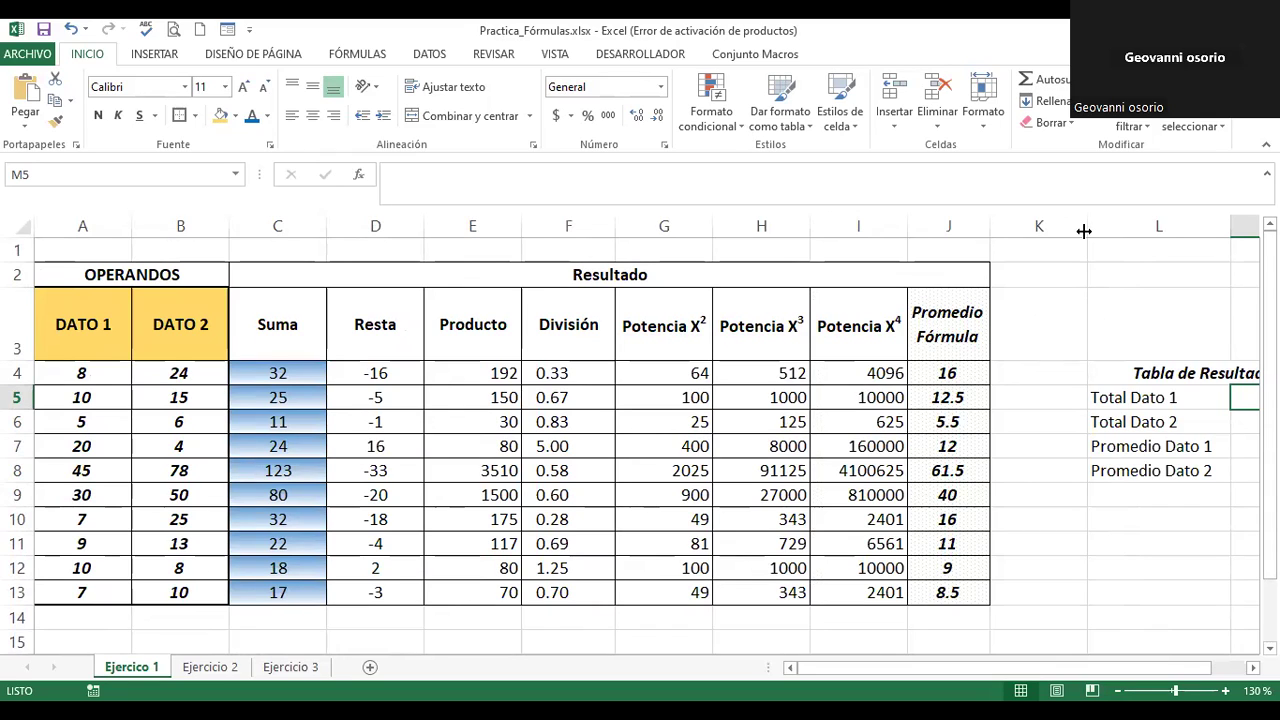
drag(1084, 231, 1020, 231)
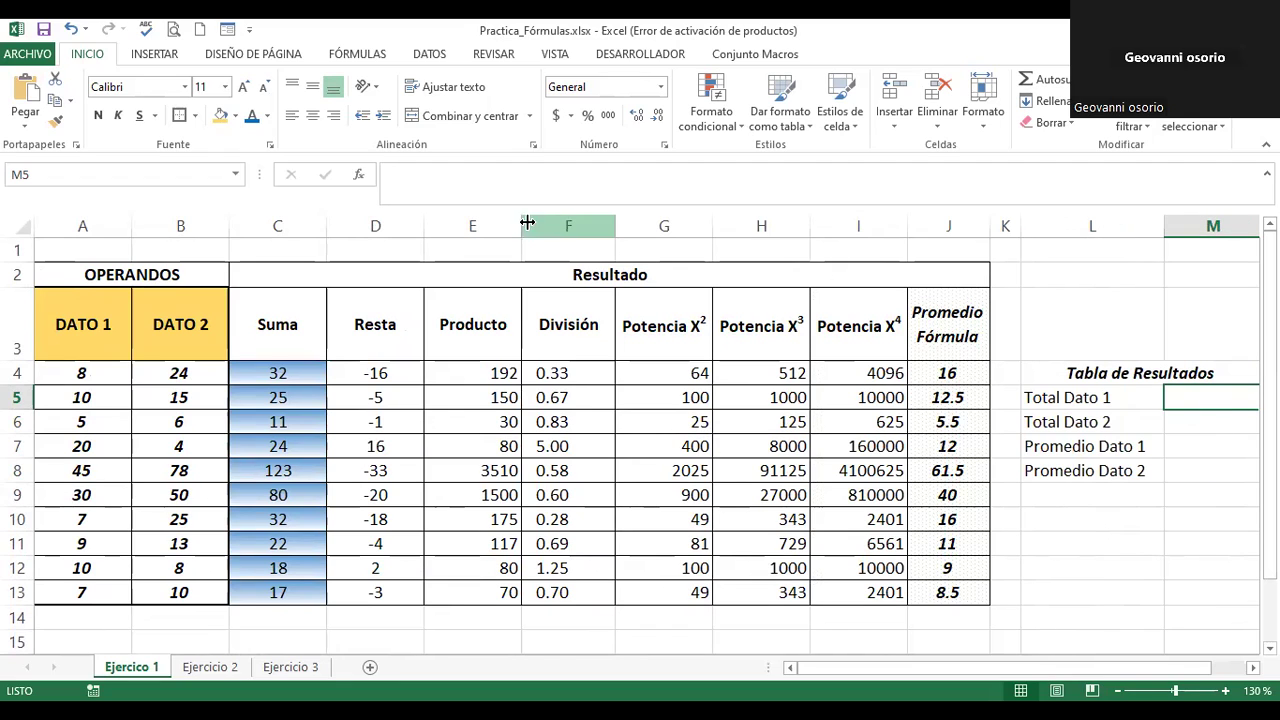
drag(521, 222, 508, 222)
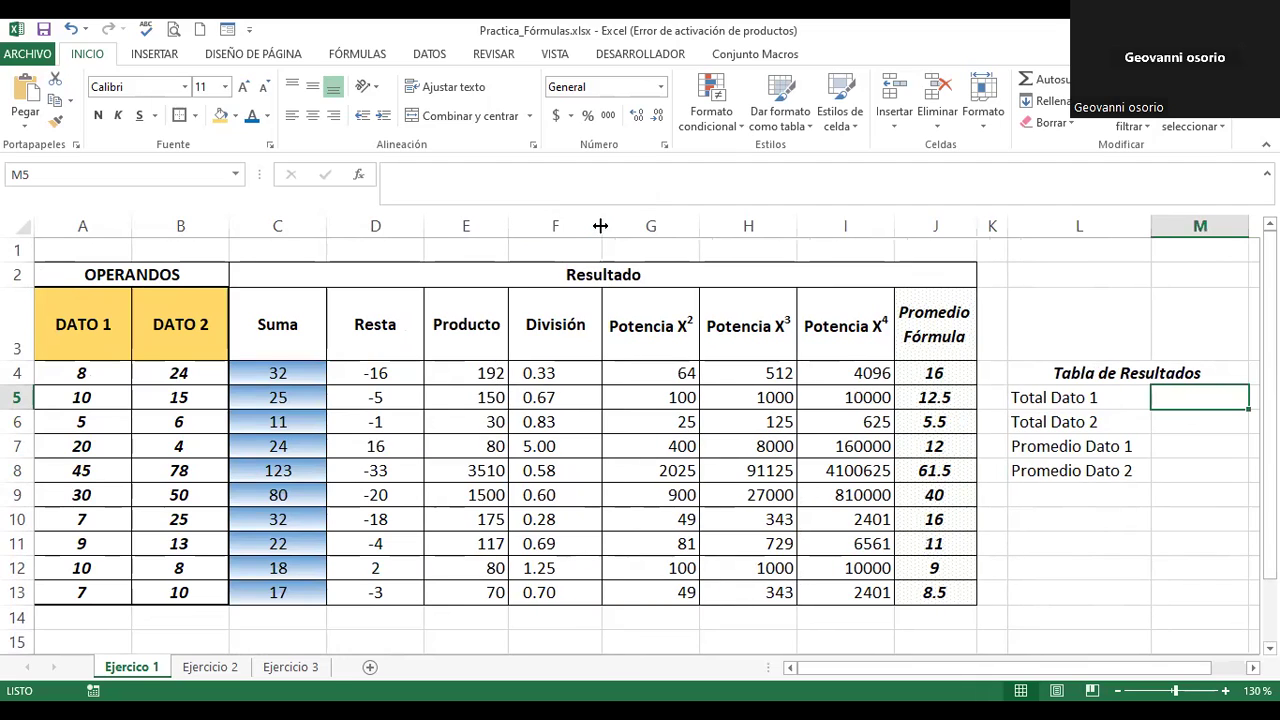
drag(602, 226, 587, 229)
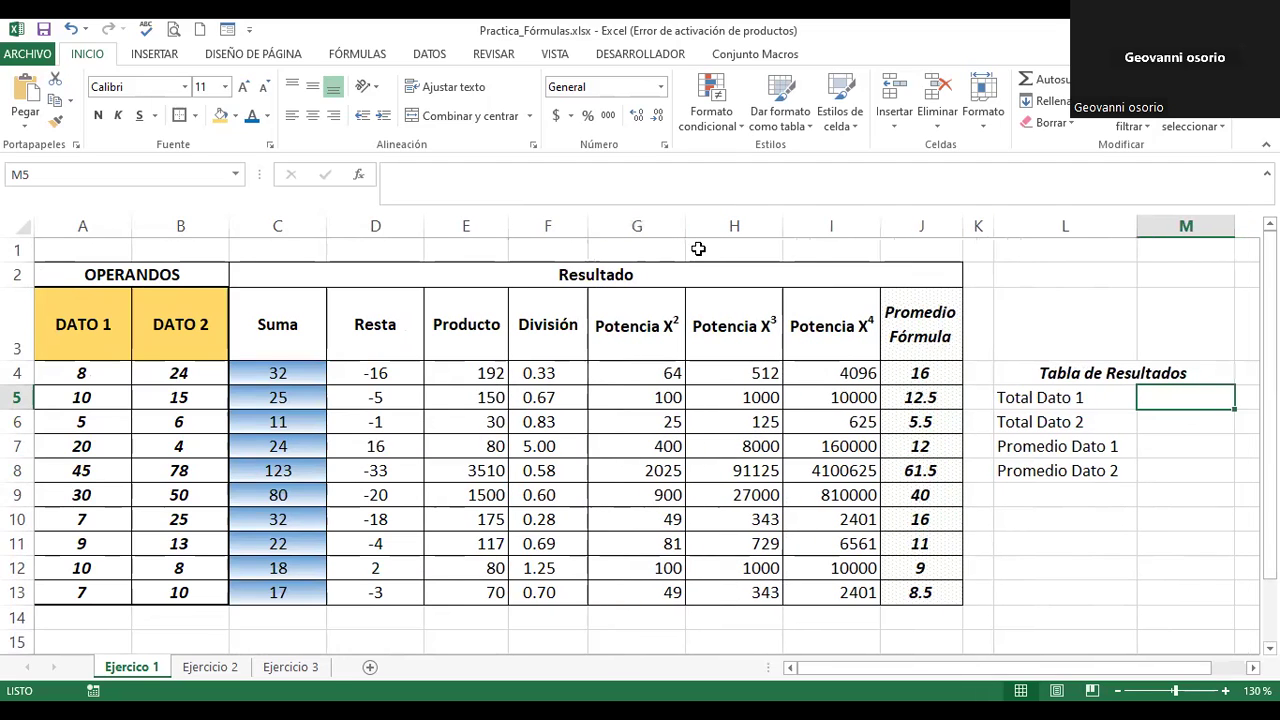
Step: Wrap the Potencia X², X³ and X⁴ headers in G3:I3 onto two lines
click(624, 331)
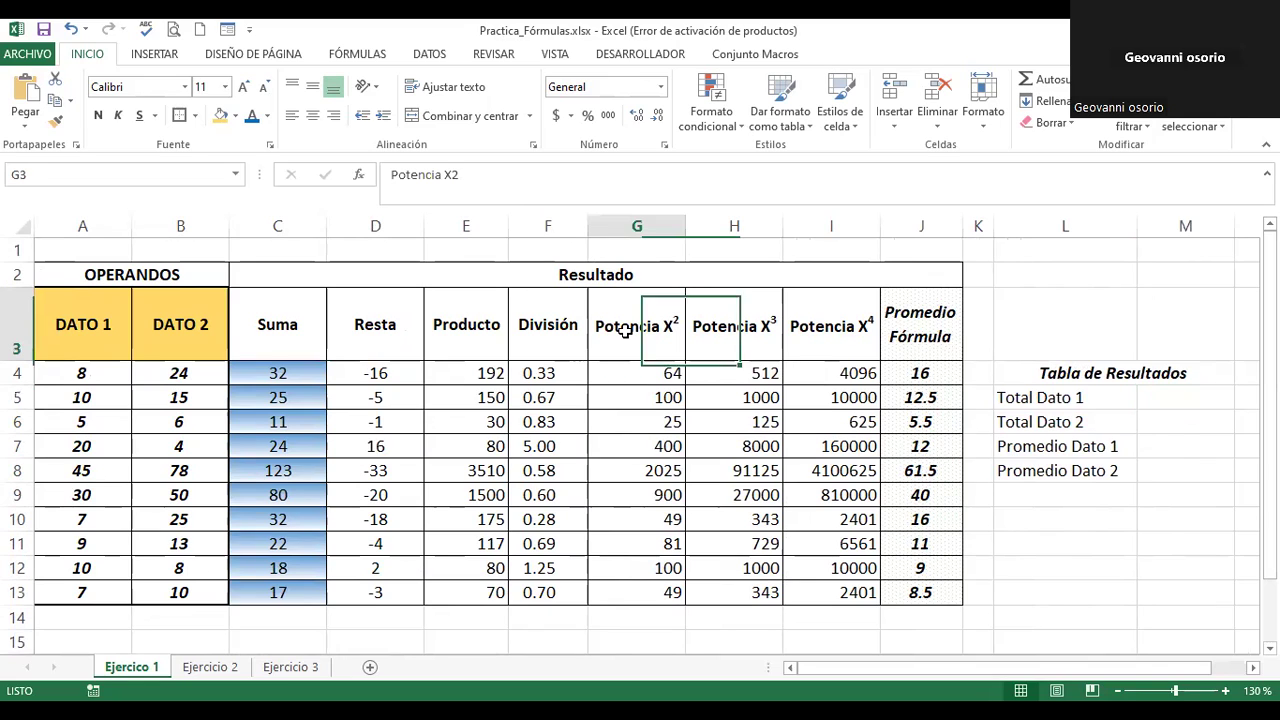
drag(620, 326, 850, 336)
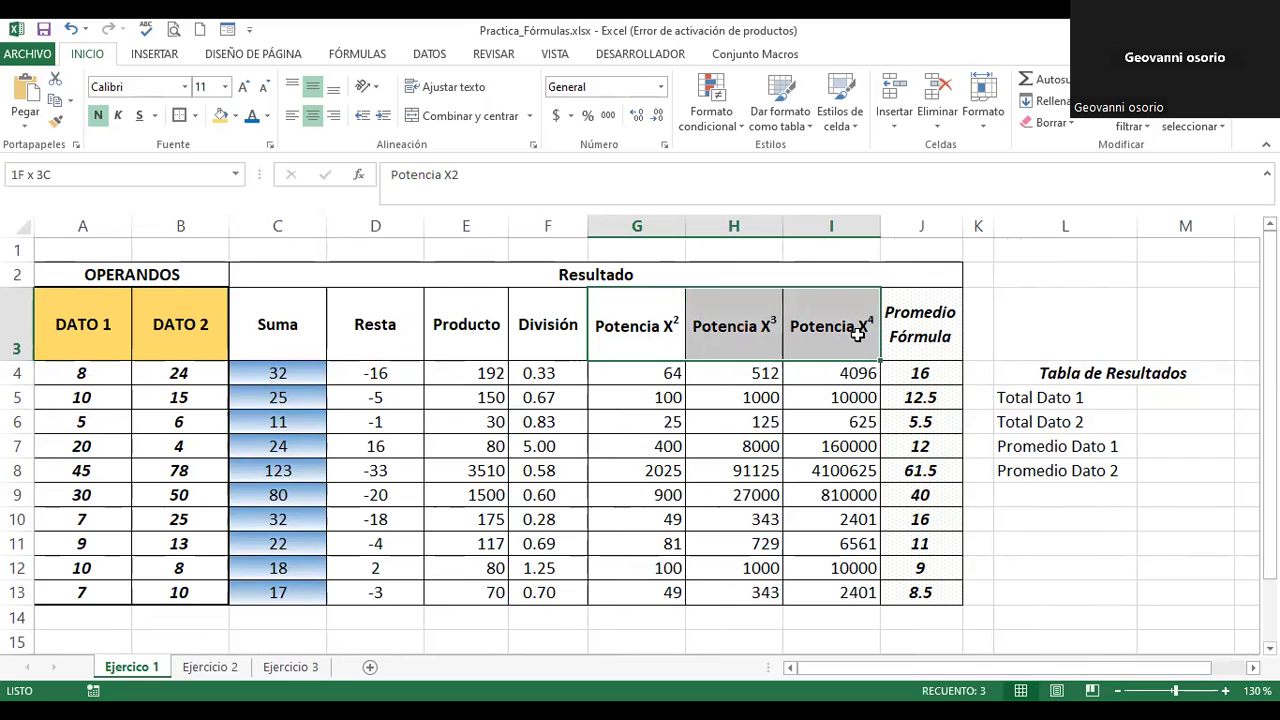
drag(632, 333, 810, 326)
click(447, 89)
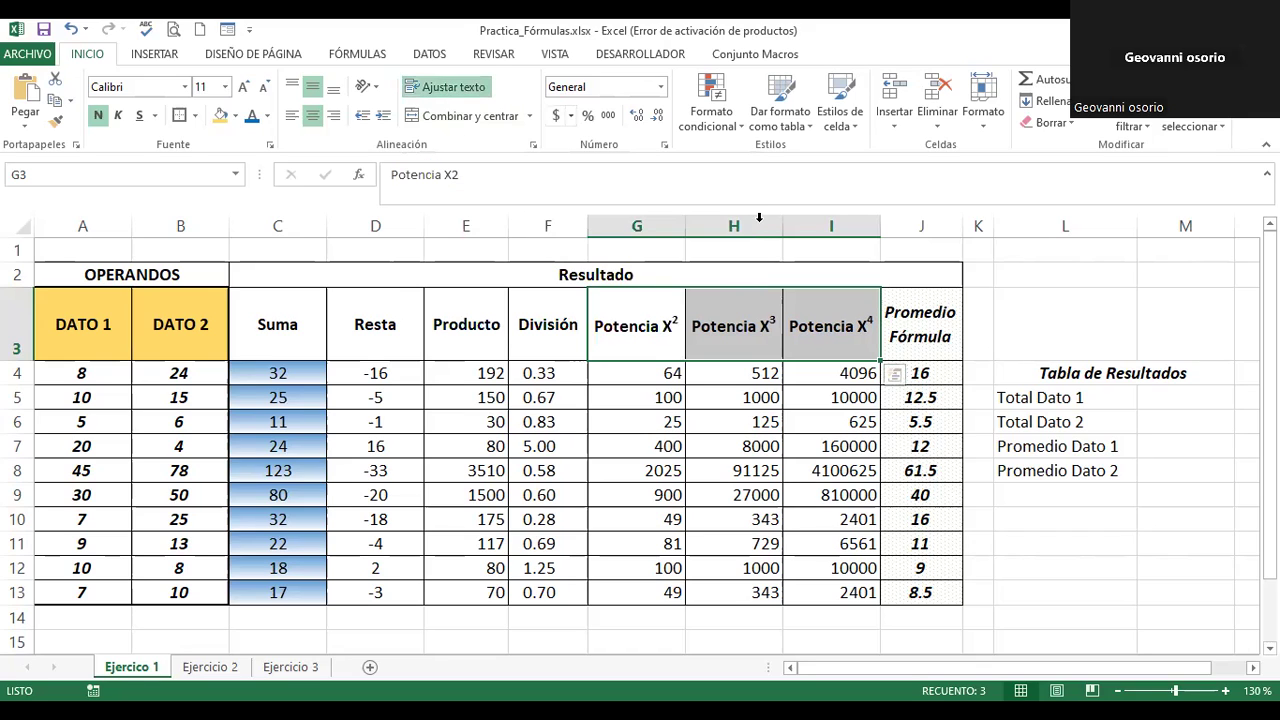
Step: Narrow columns G, H and I to fit the wrapped headers, fine-tuning G's width
drag(688, 228, 656, 233)
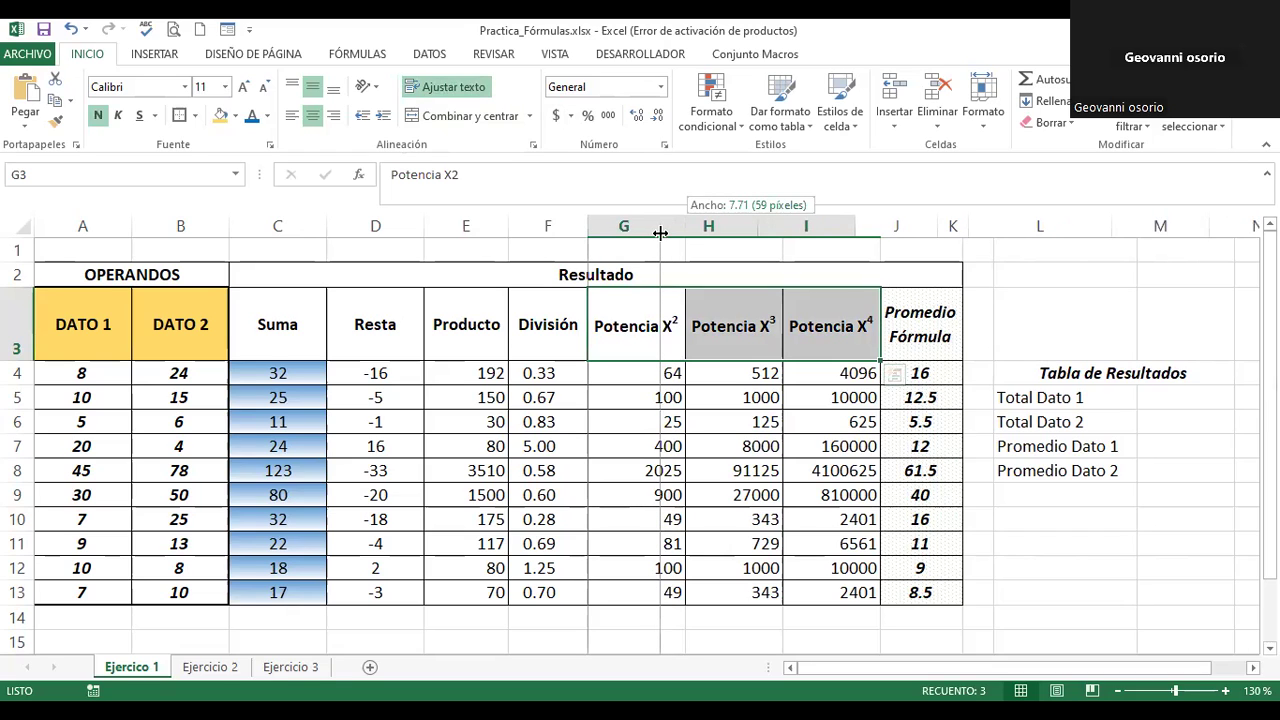
drag(656, 233, 660, 229)
drag(756, 222, 734, 229)
drag(829, 226, 806, 233)
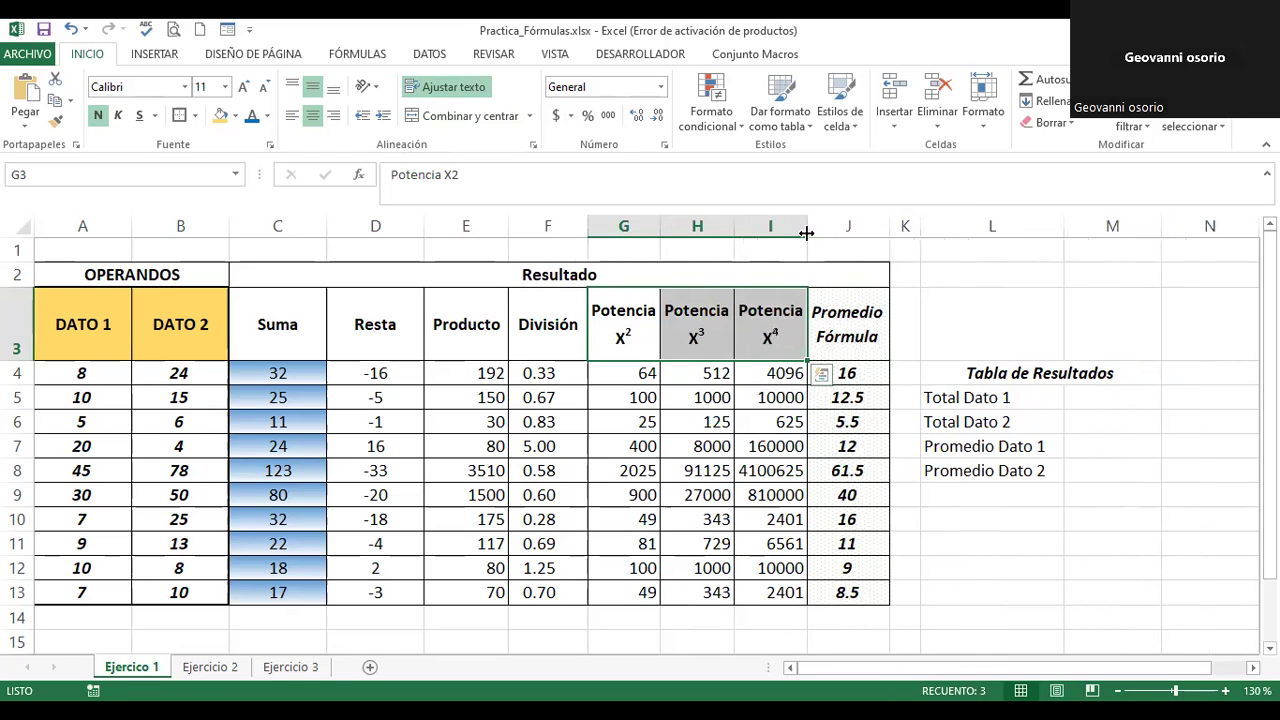
click(650, 330)
drag(674, 326, 770, 330)
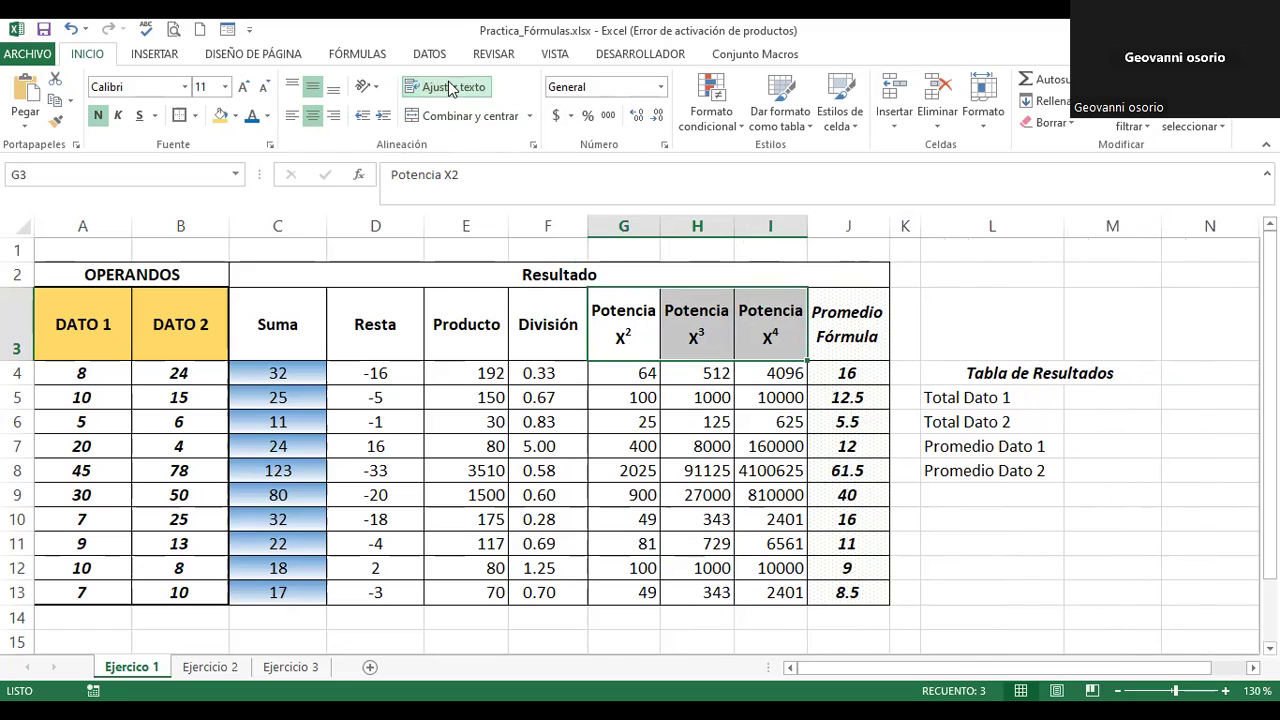
click(780, 350)
drag(664, 231, 668, 231)
drag(664, 229, 671, 227)
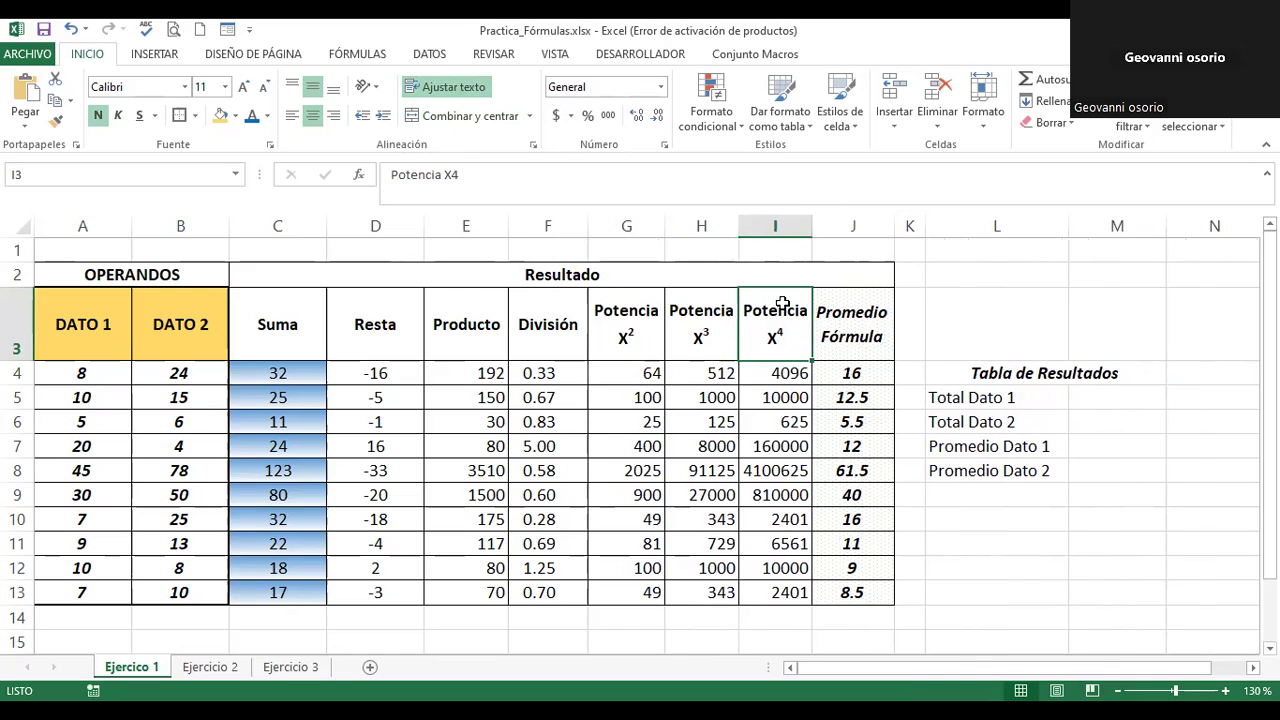
click(1109, 398)
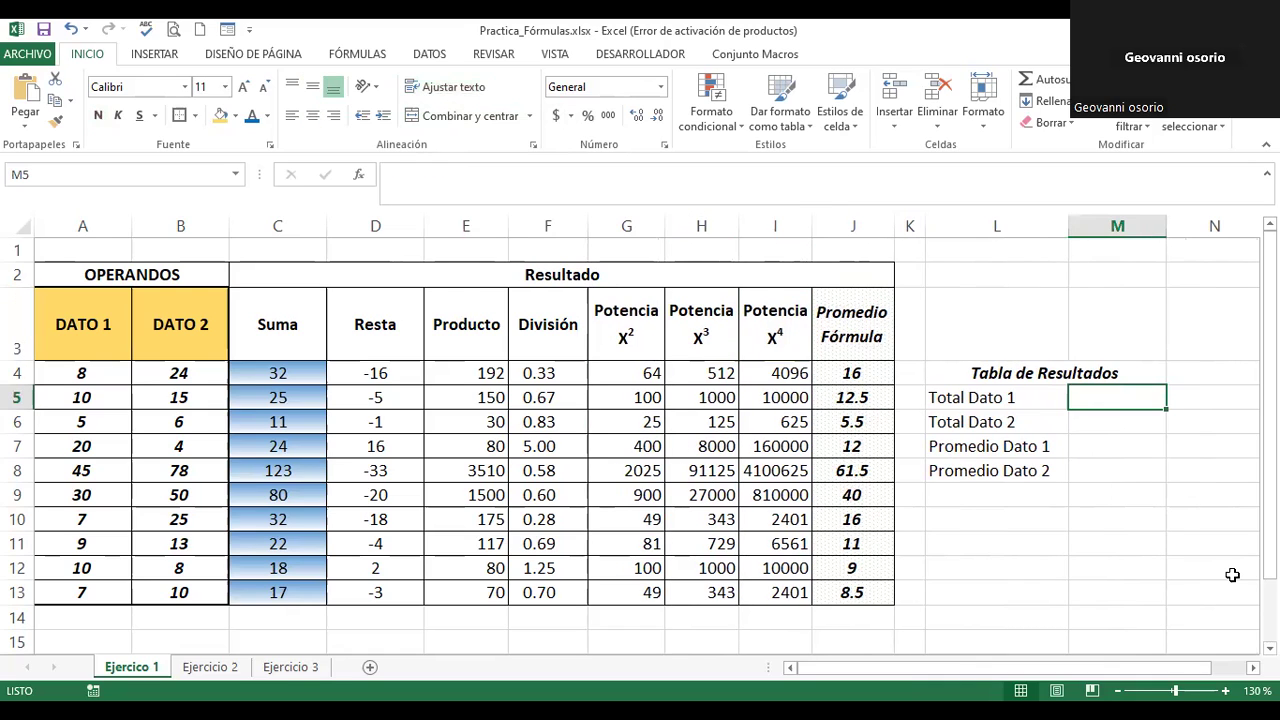
Step: Enter =suma(A4:A13) in the Total Dato 1 cell M5, returning 151
text(=s)
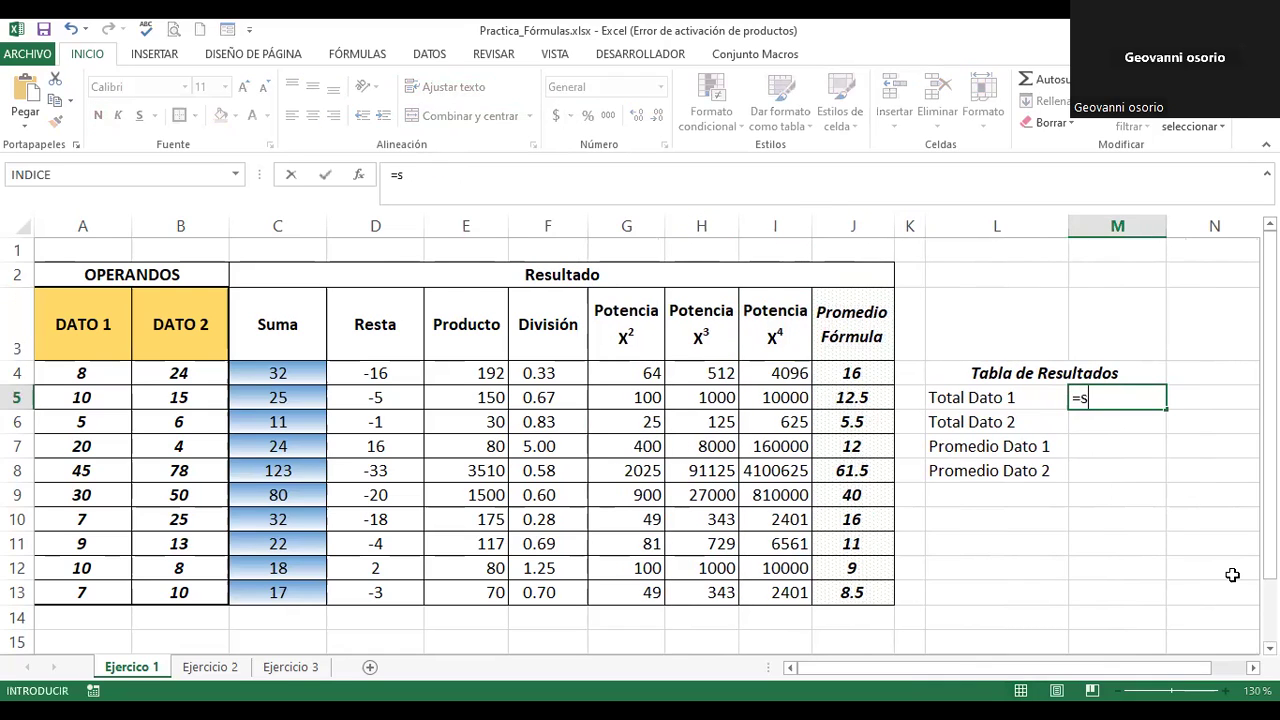
text(uma()
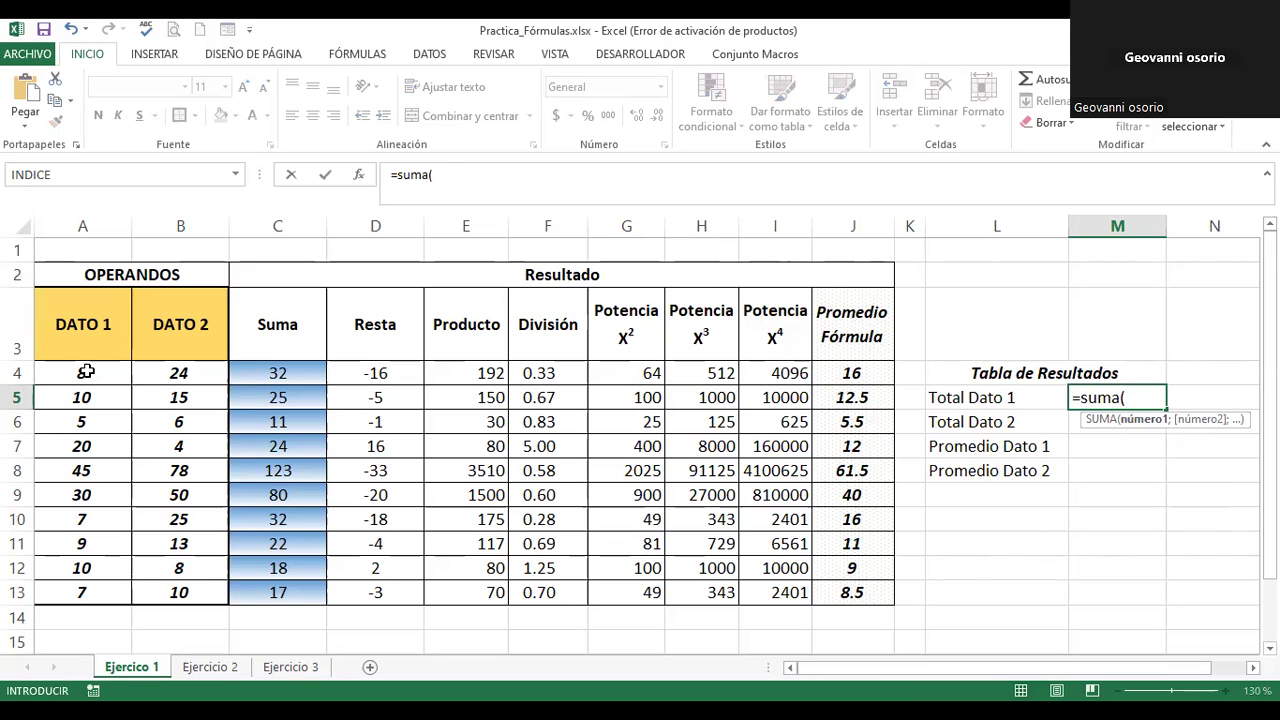
drag(86, 370, 85, 432)
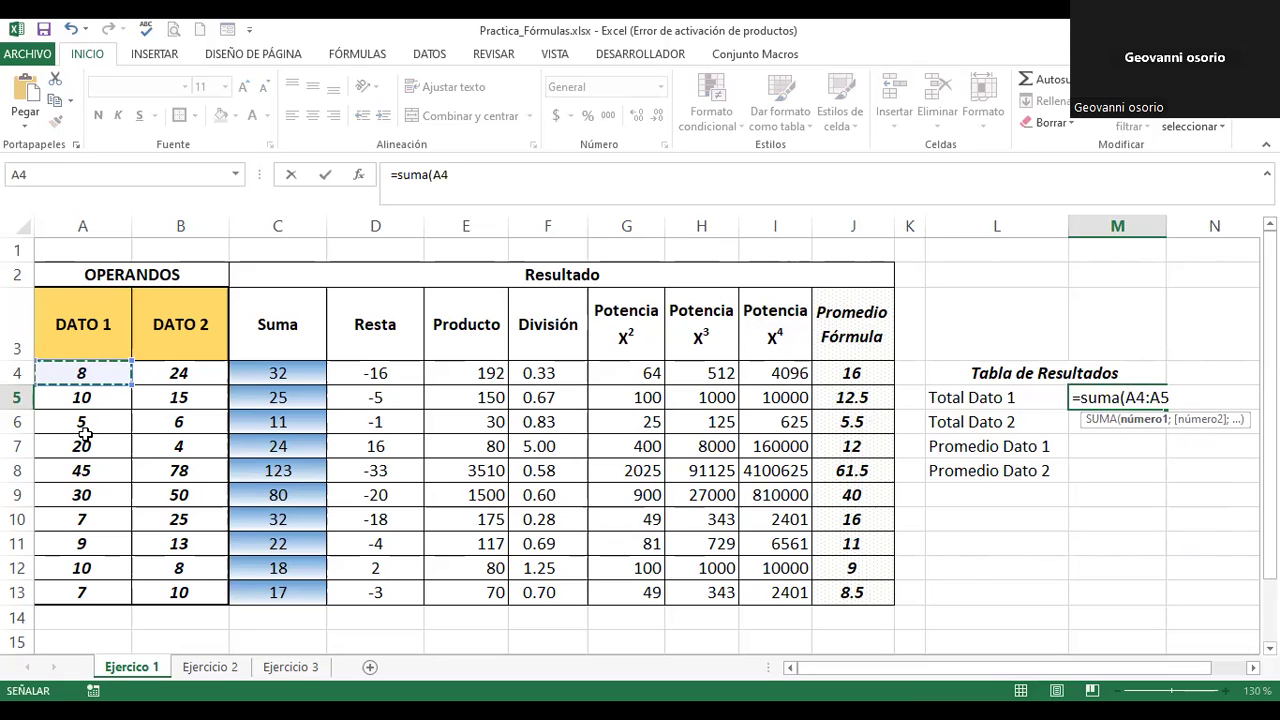
shift+click(80, 593)
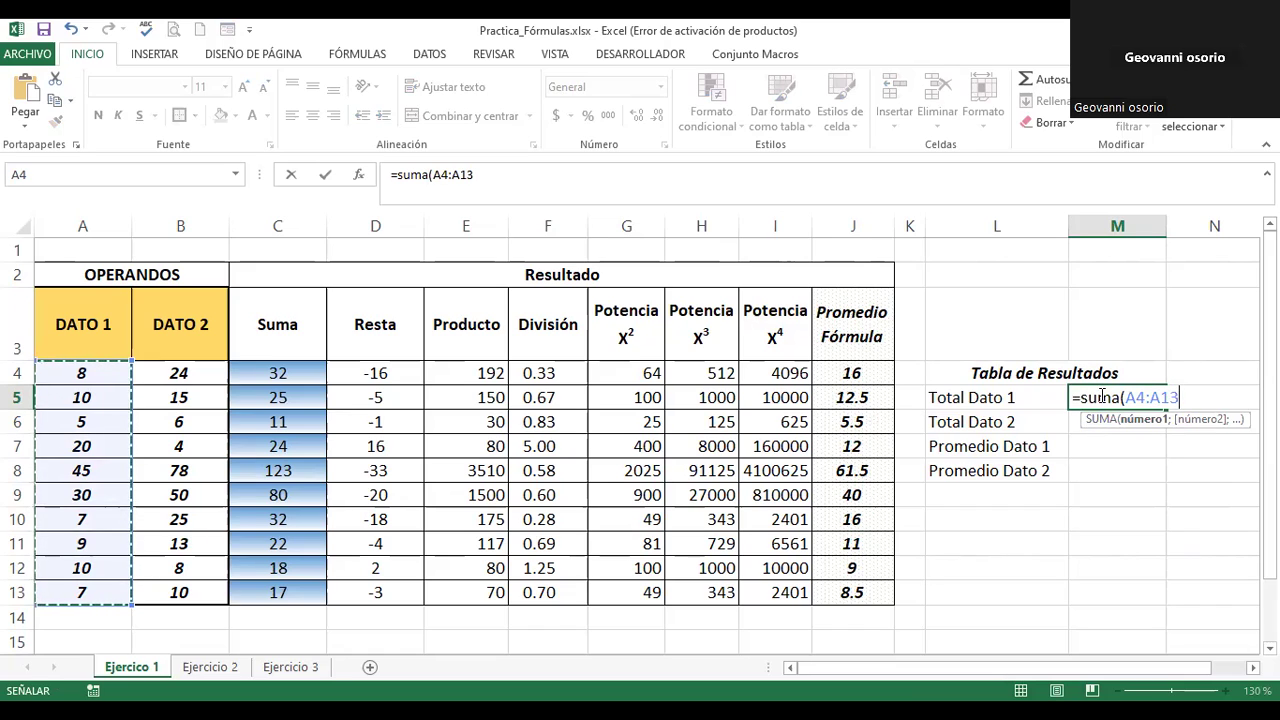
drag(1125, 397, 1183, 401)
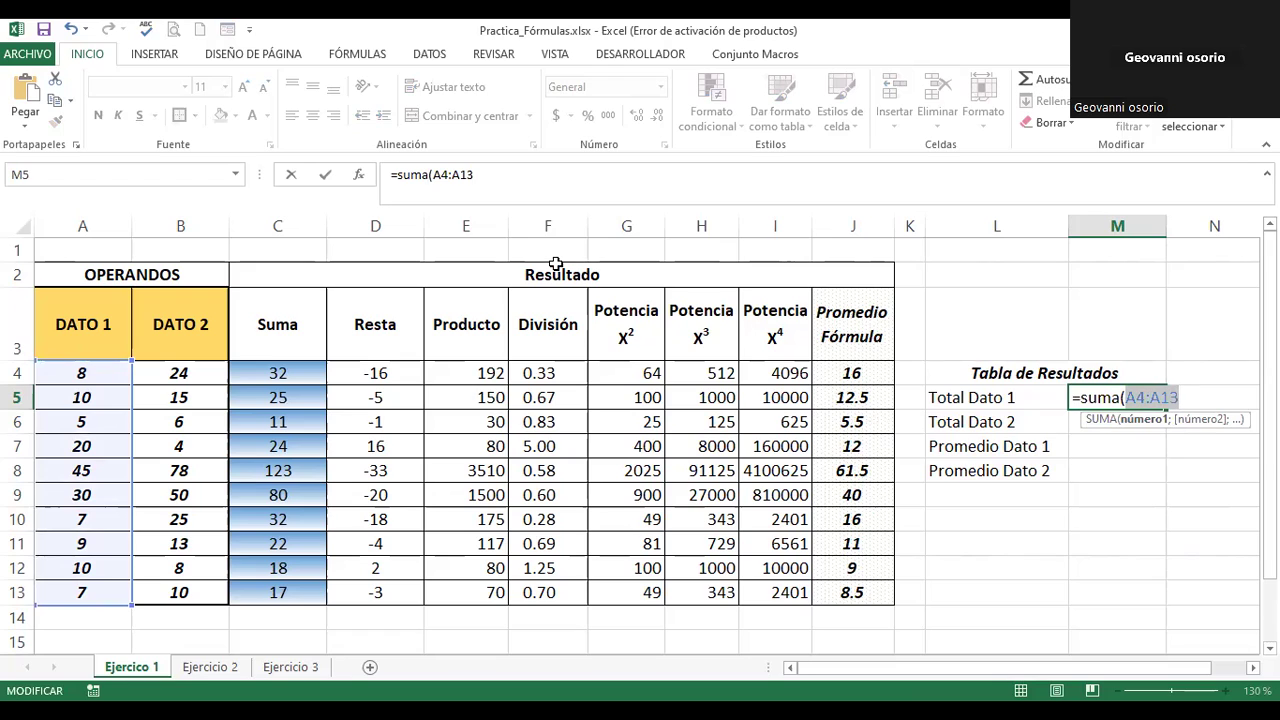
drag(448, 174, 433, 175)
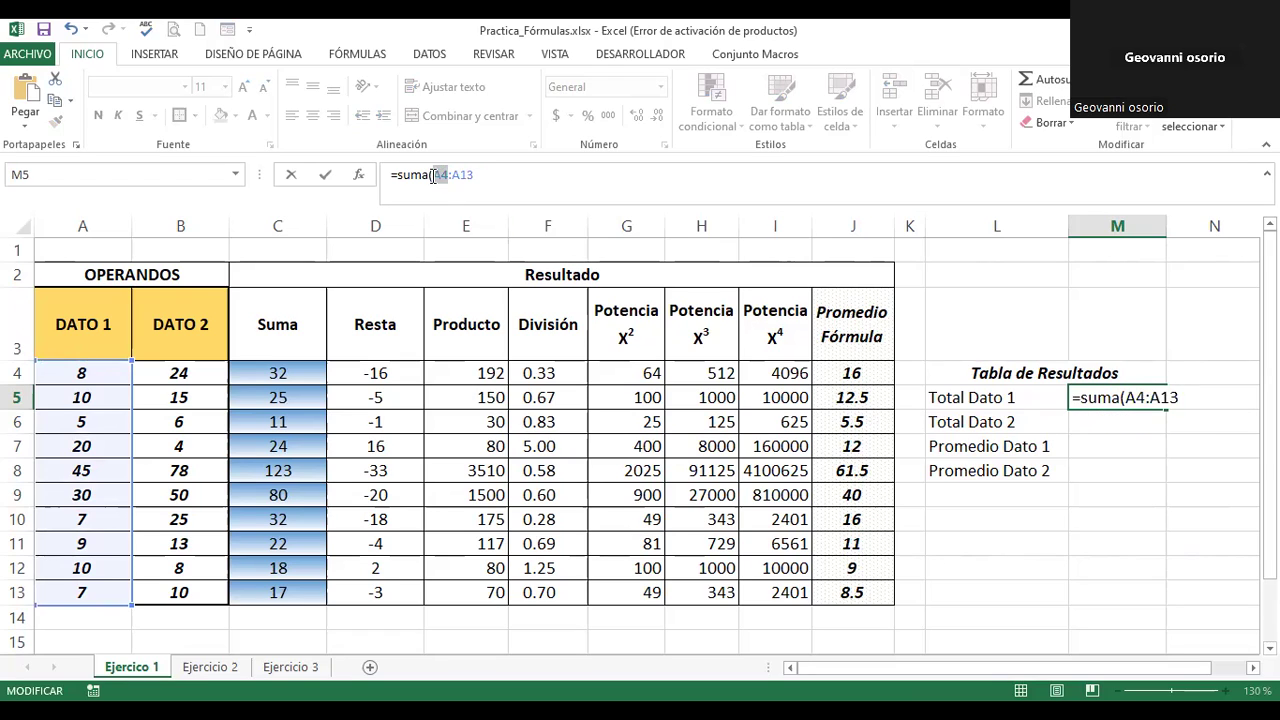
click(483, 174)
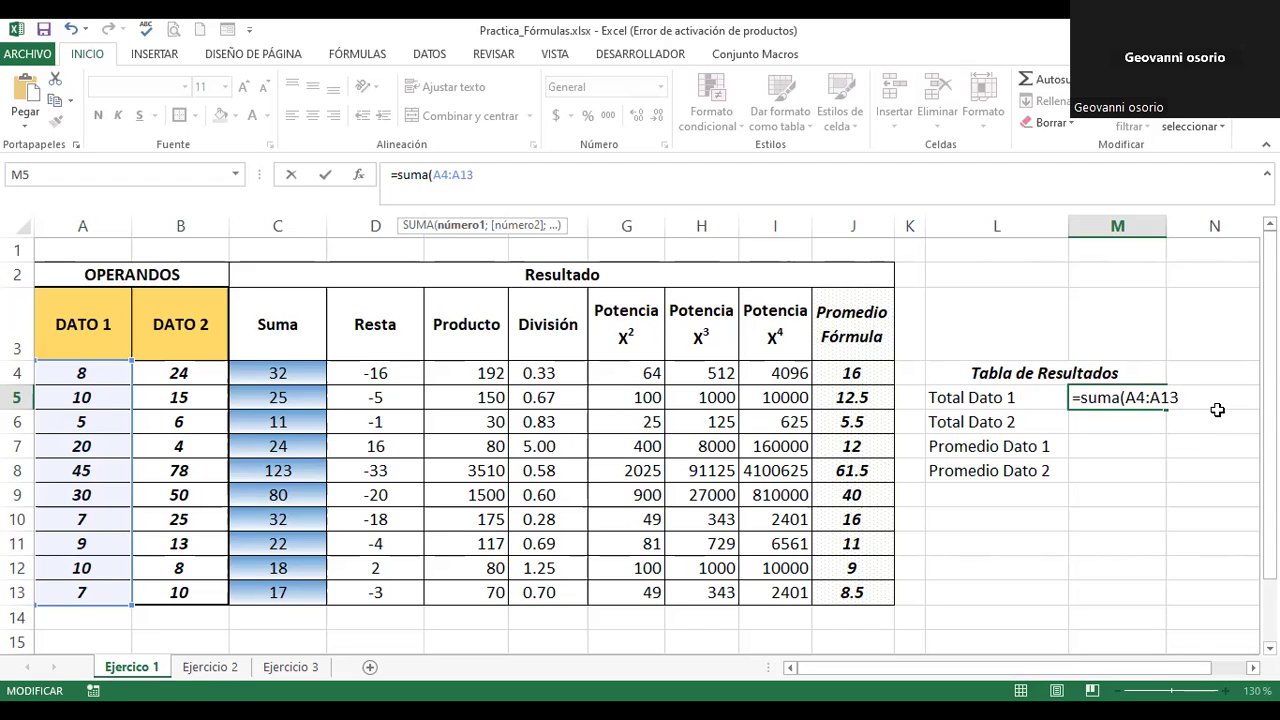
text(=)
key(BackSpace)
text())
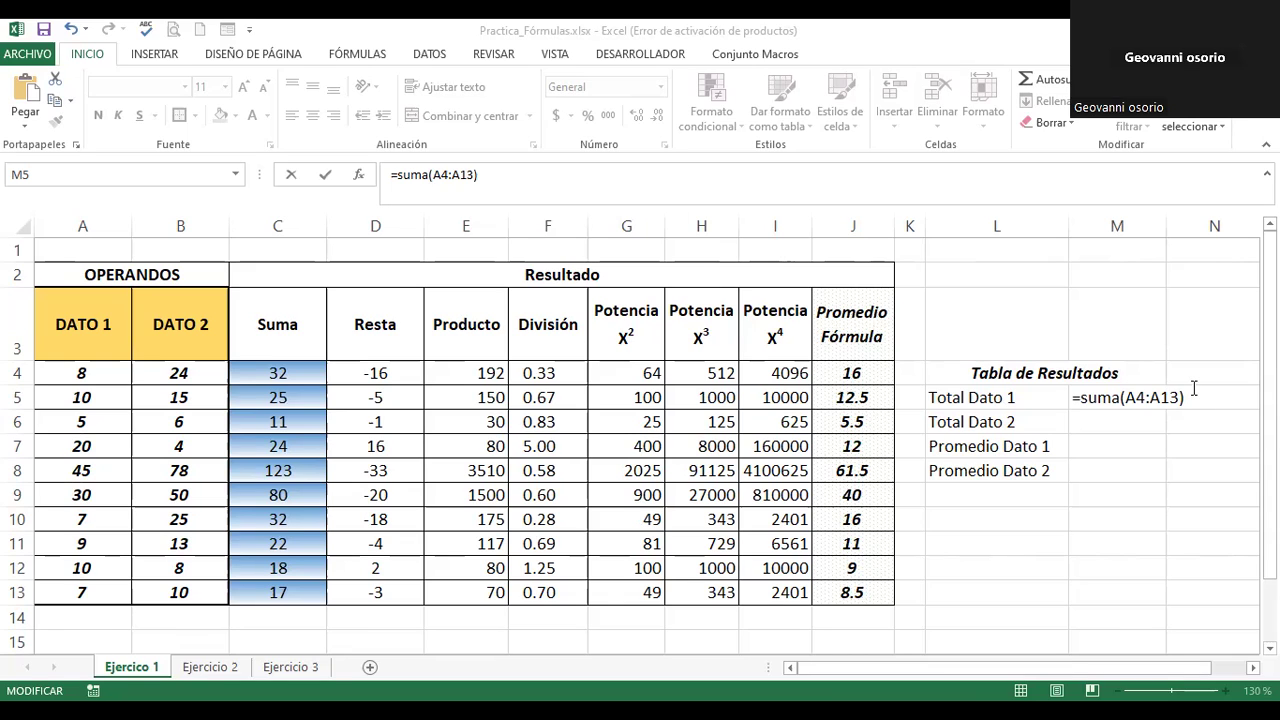
key(Return)
Step: Enter =suma(B4:B13) in Total Dato 2, giving 233
key(Left)
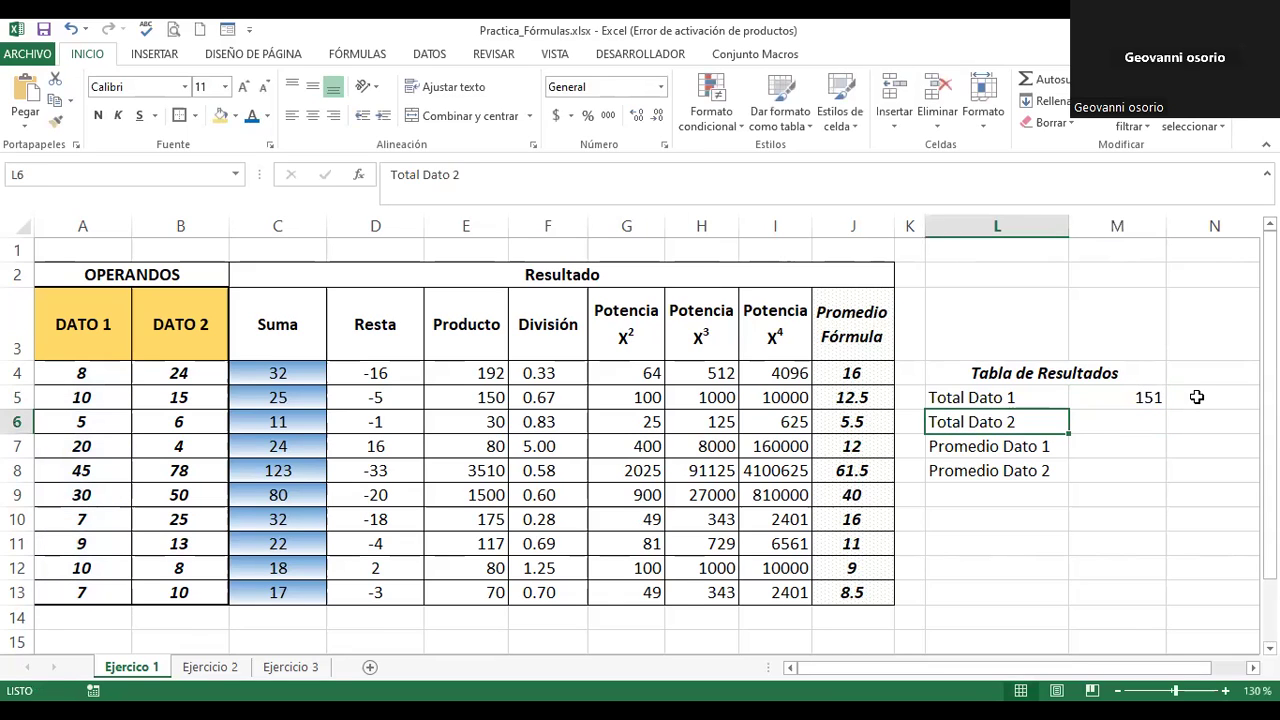
text(0)
key(Escape)
click(1122, 426)
text(=suma()
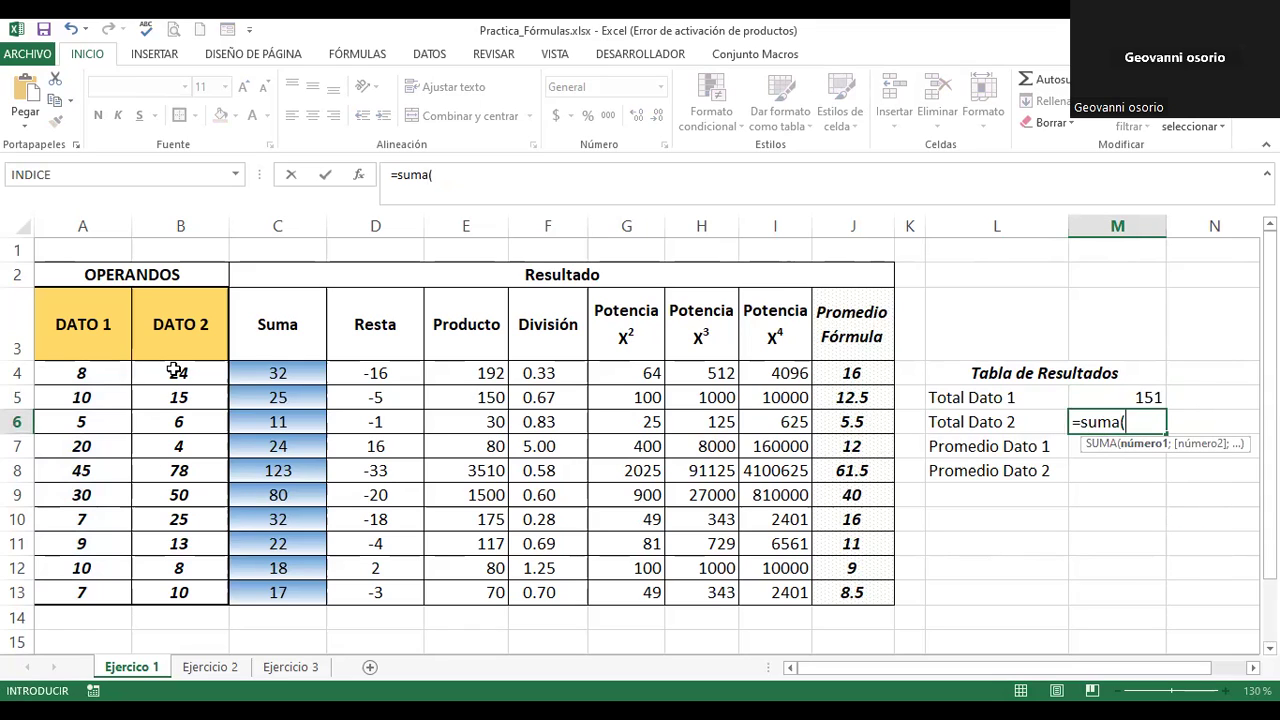
click(176, 372)
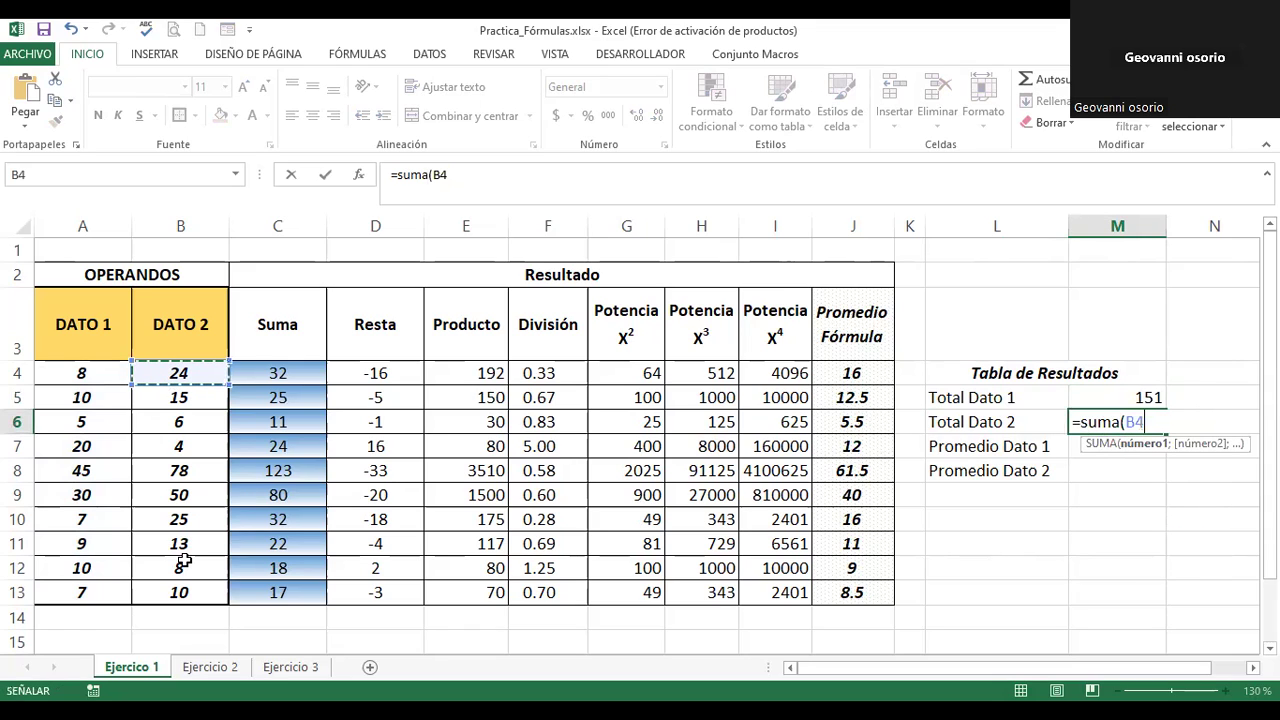
key(ctrl+shift+Down)
text())
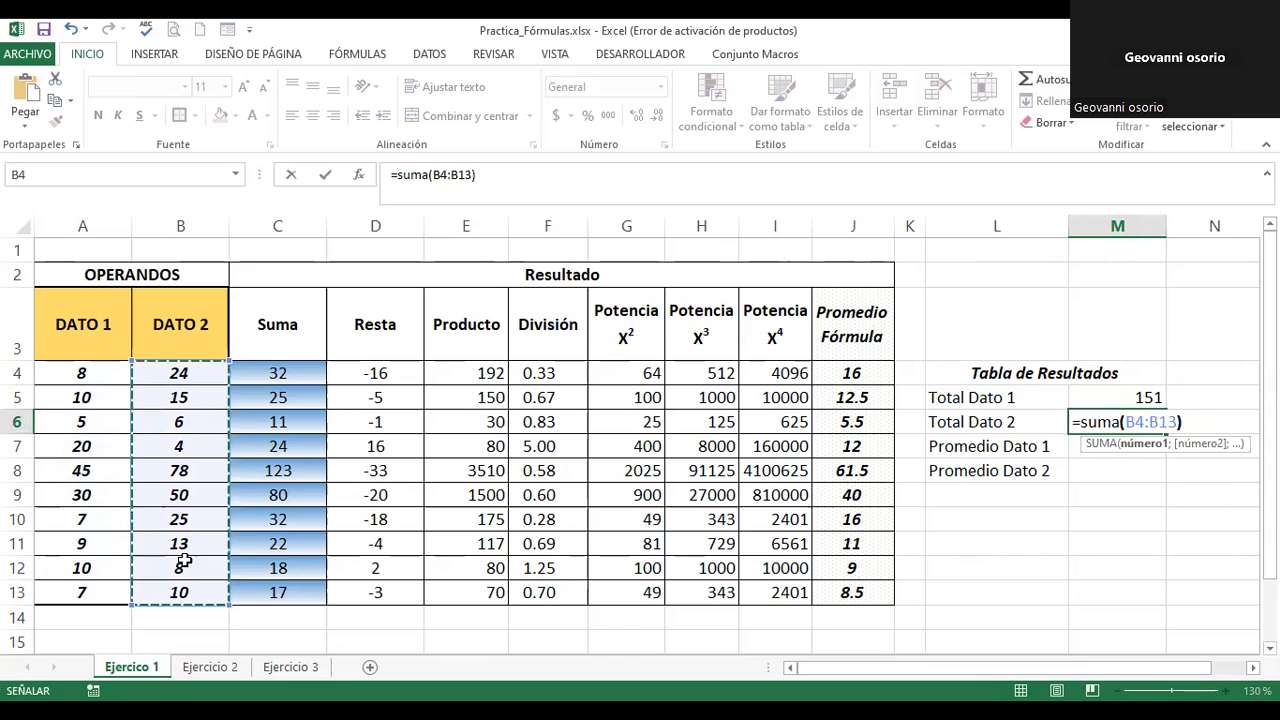
key(Return)
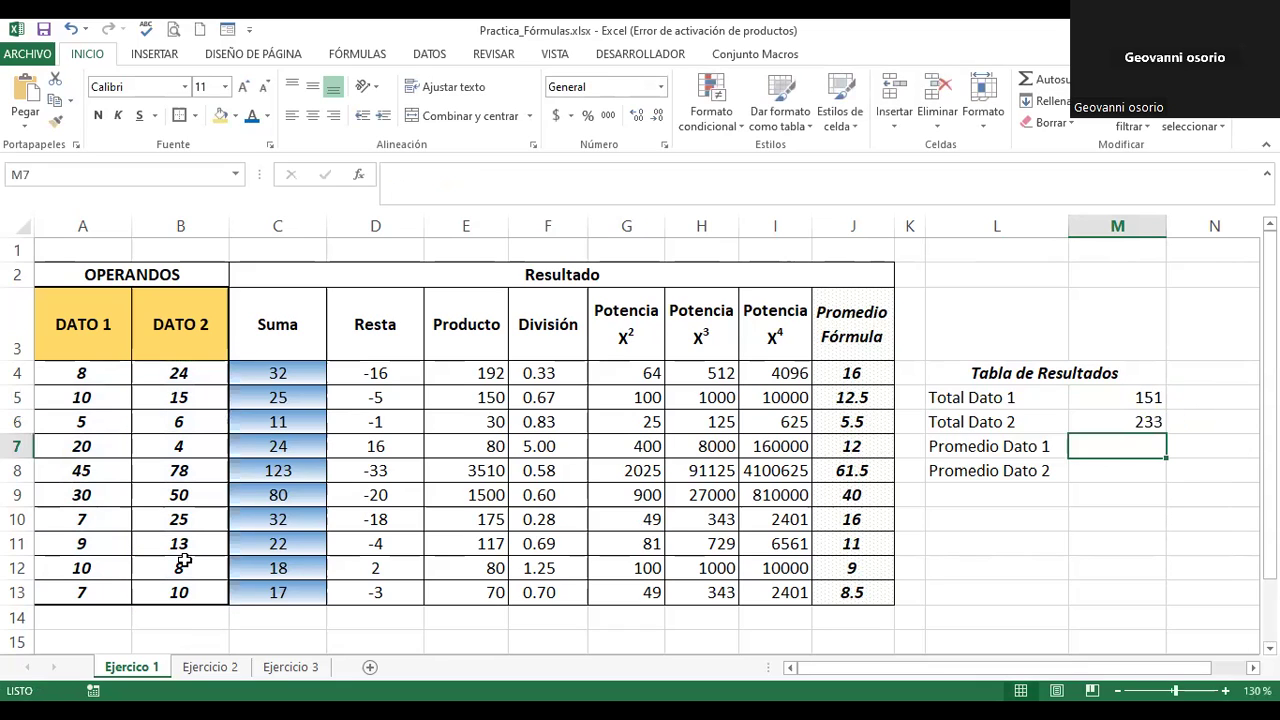
Step: Enter =promedio(A4:A13) in Promedio Dato 1 (M7), giving 15.1
text(=p)
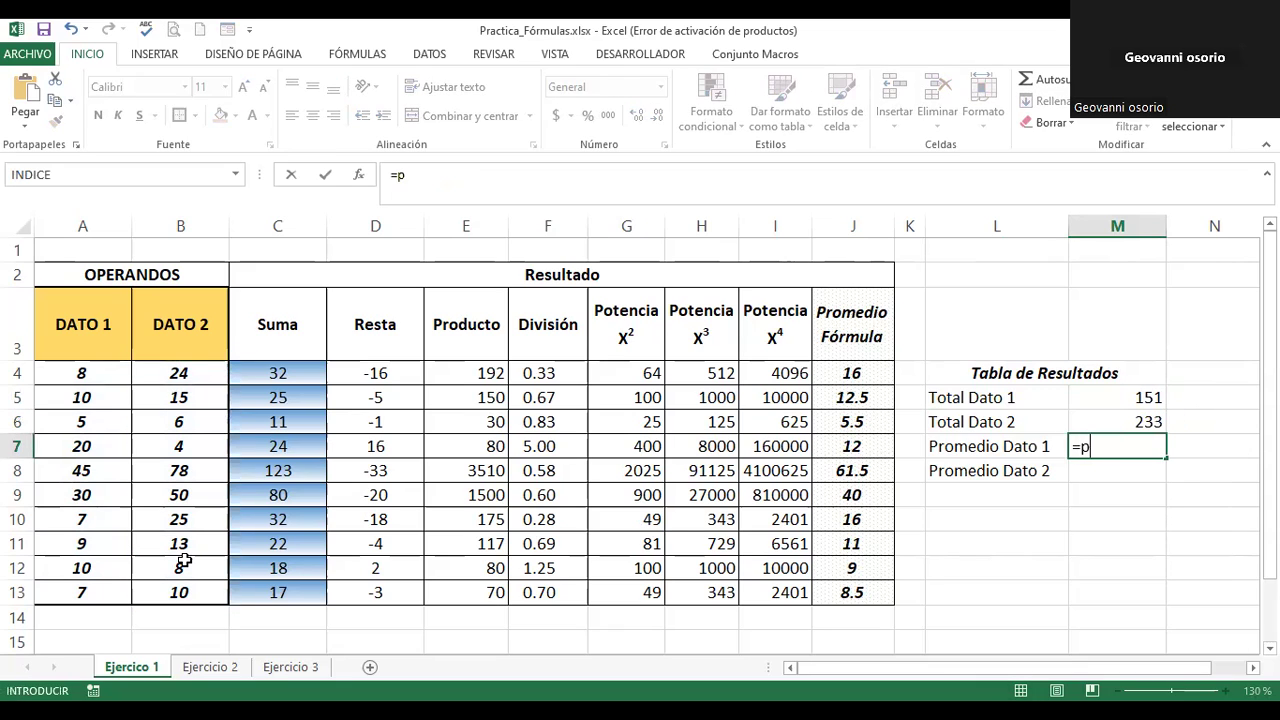
text(romedio)
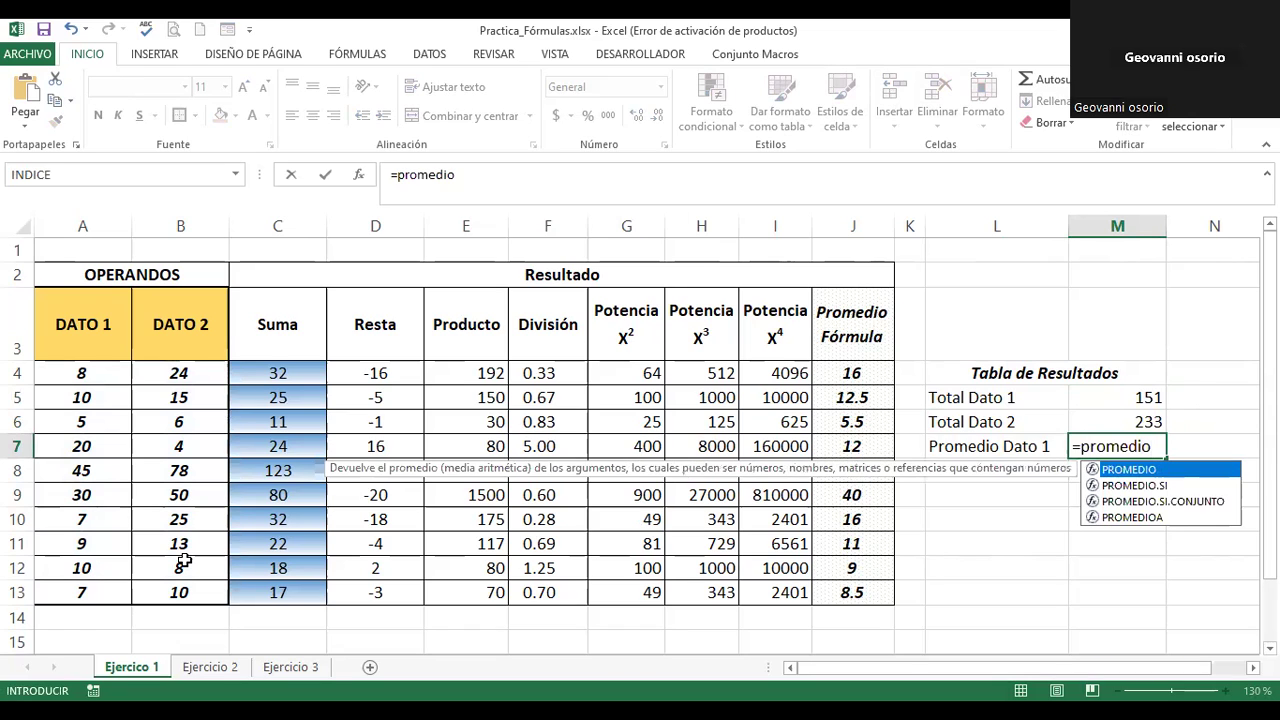
text(()
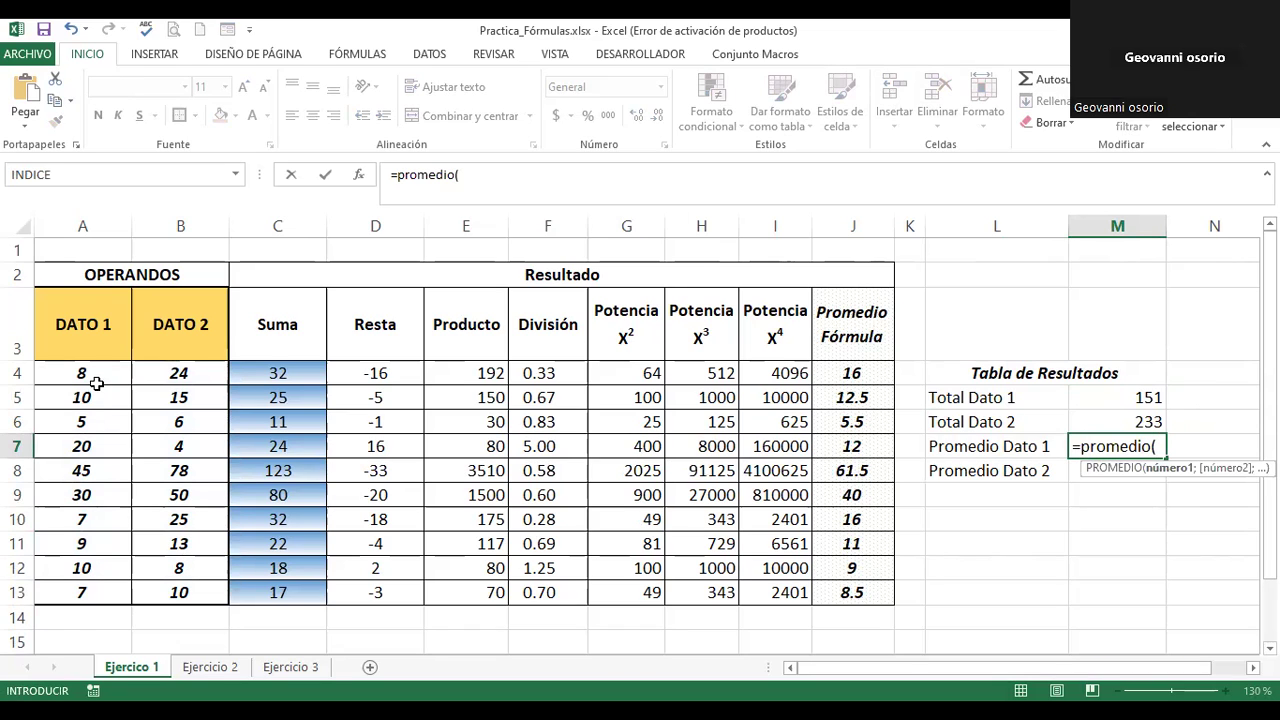
click(96, 374)
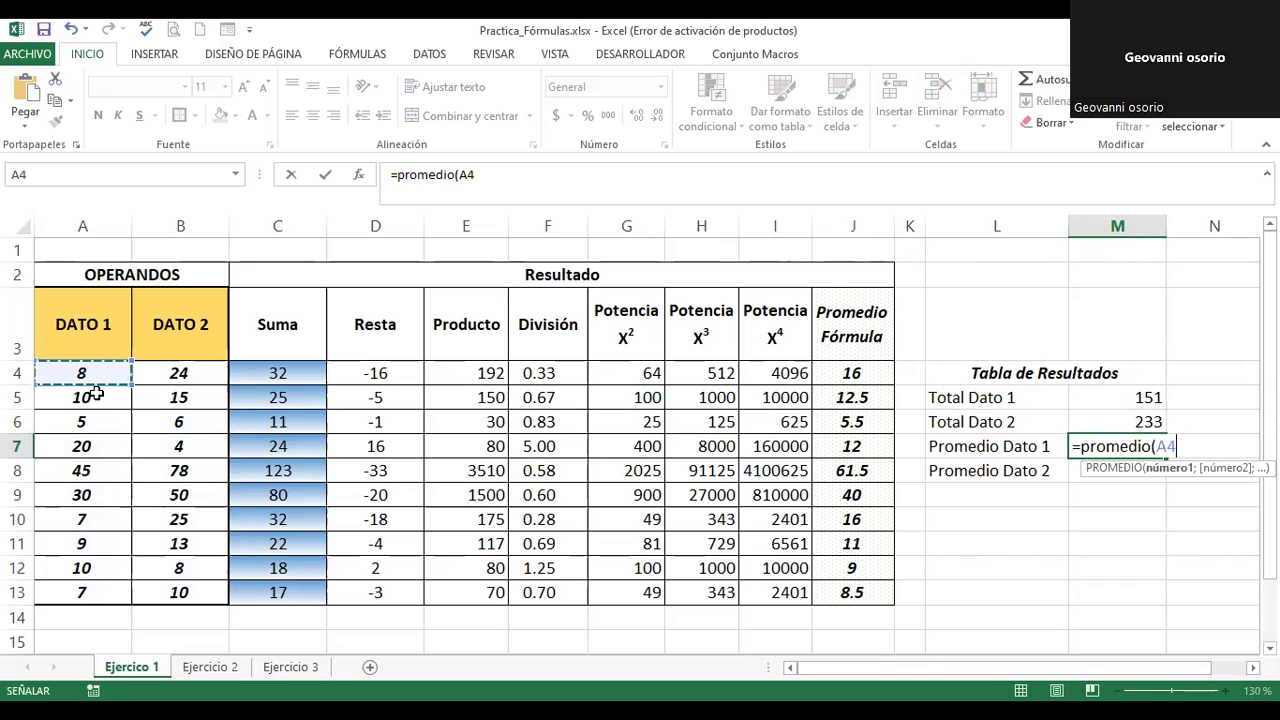
shift+click(113, 587)
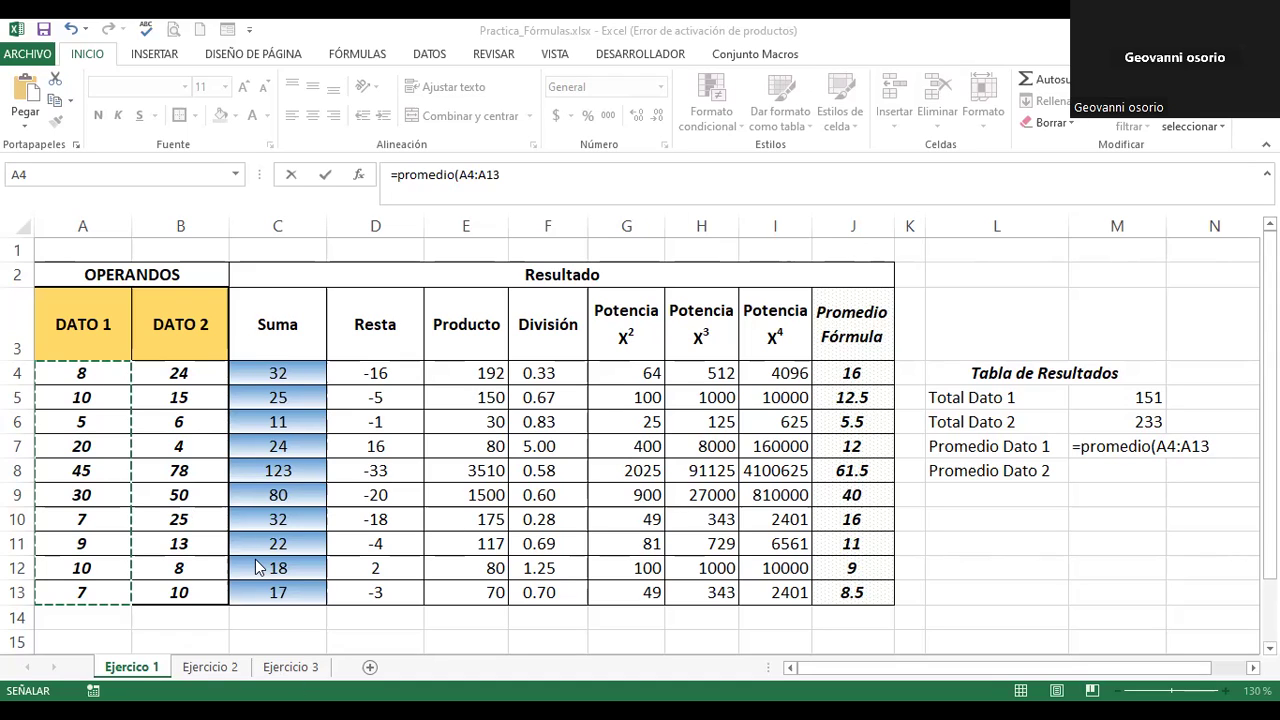
click(137, 678)
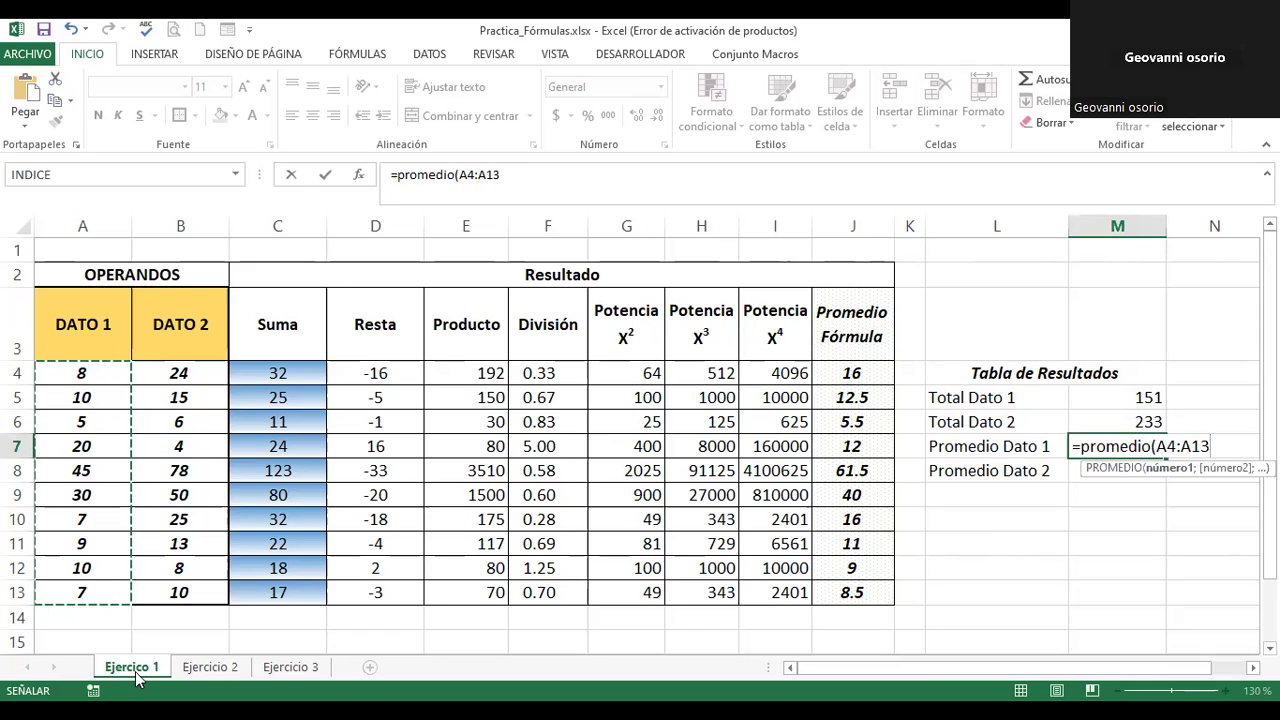
key(Return)
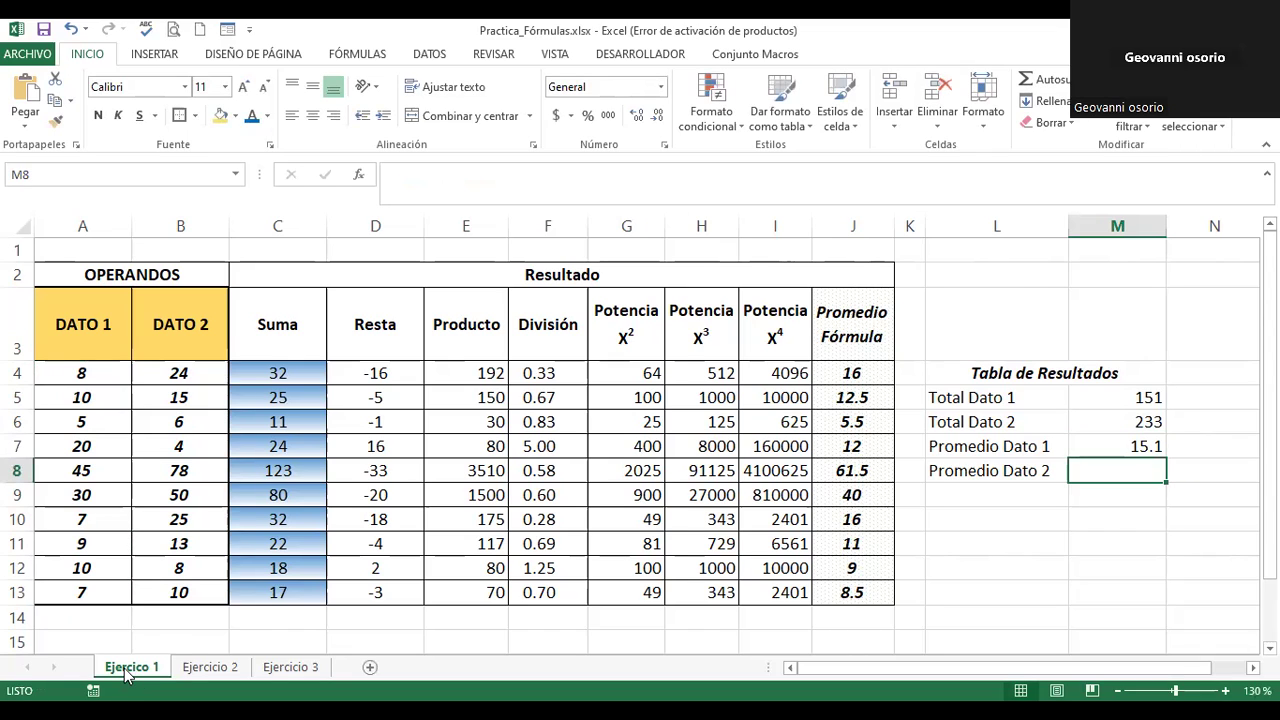
Step: Change the Ejercicio 1 tab name to Operaciones_Matemáticas via Cambiar nombre
right_click(127, 676)
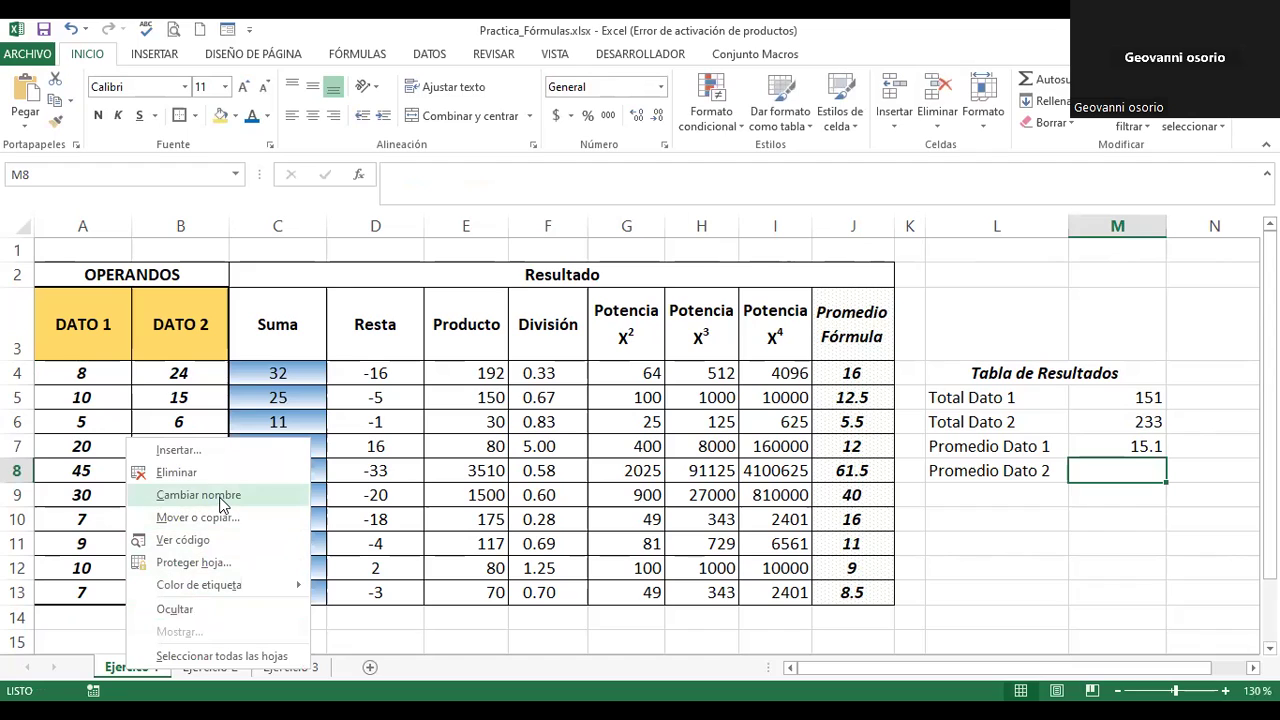
click(222, 505)
text(Operaciones_)
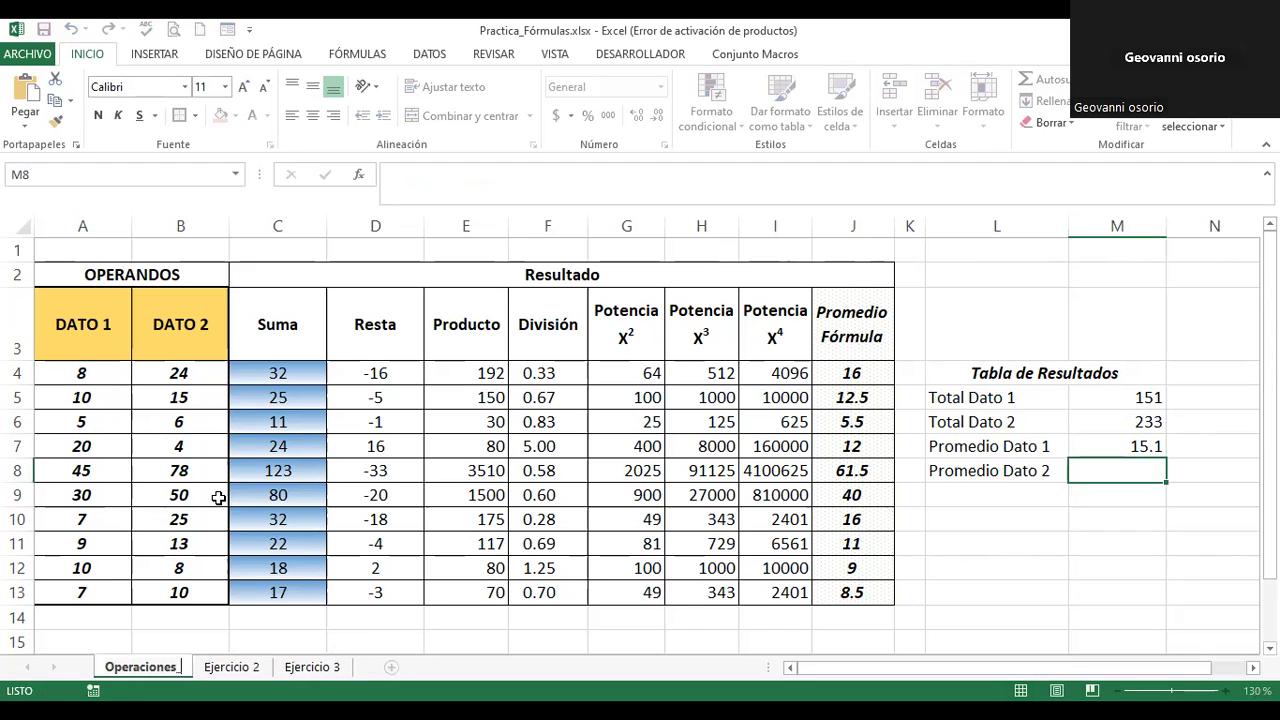
text(Matema)
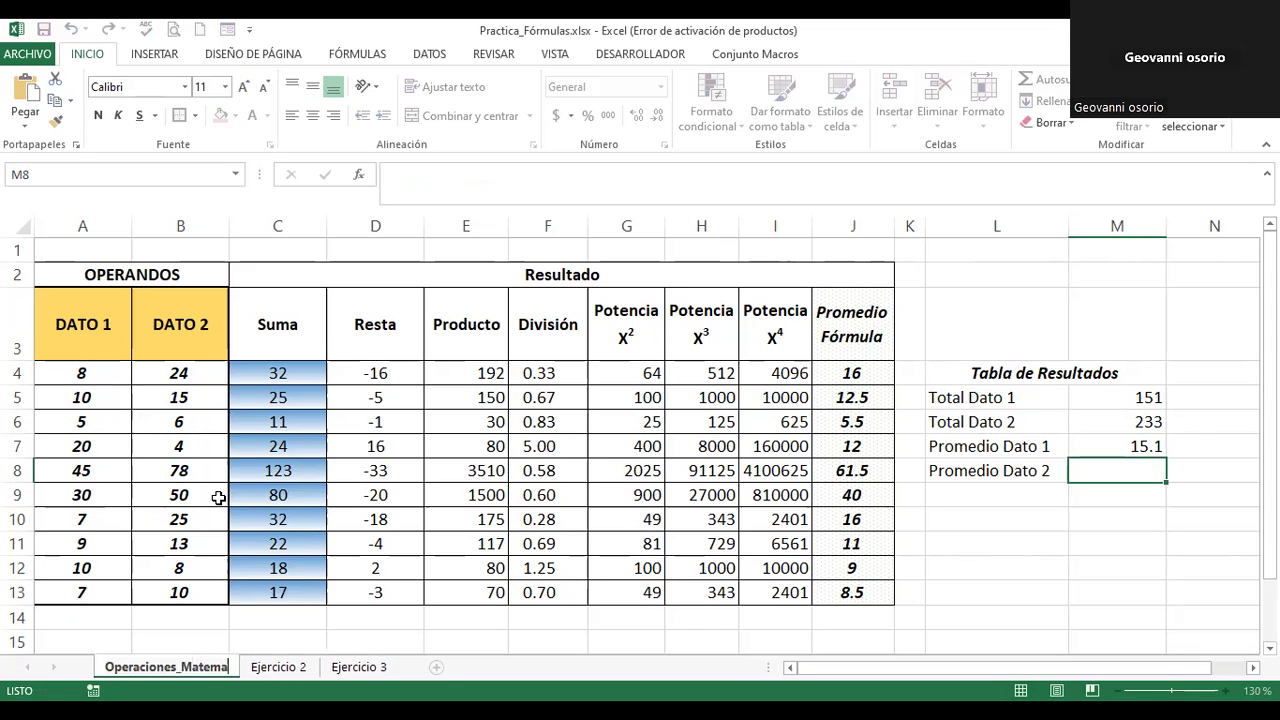
key(BackSpace)
text(áticas)
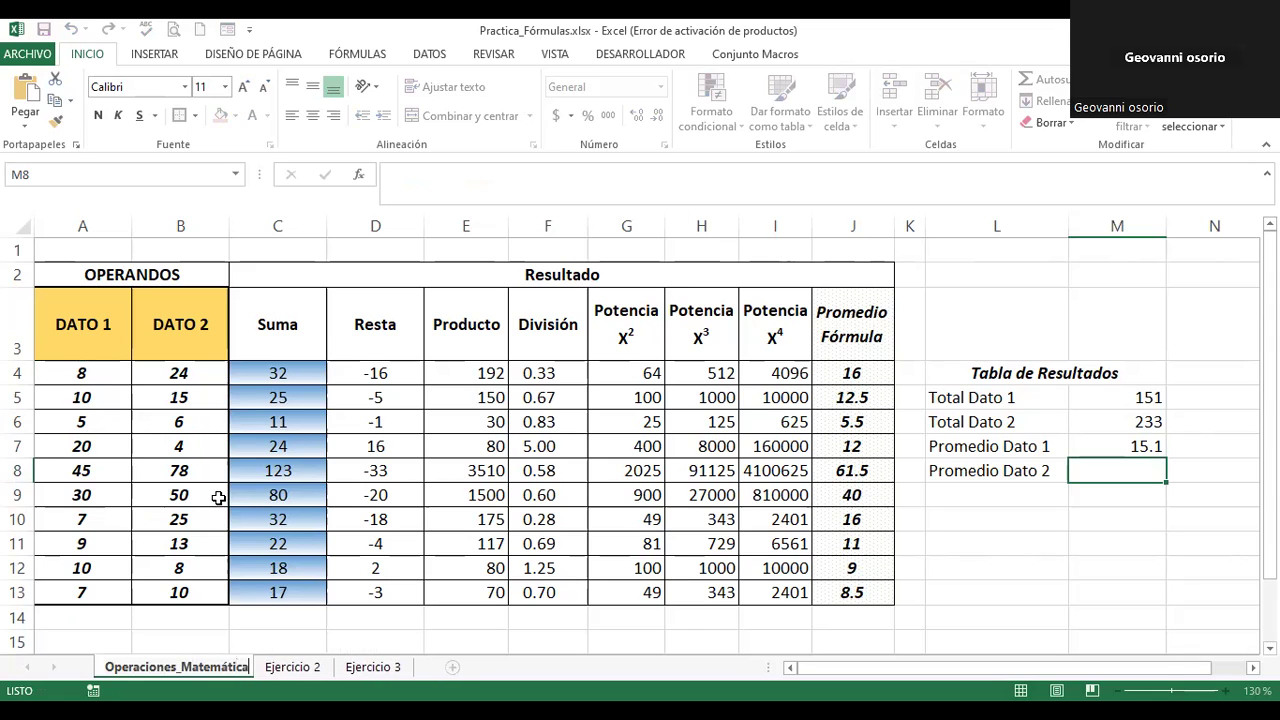
key(Return)
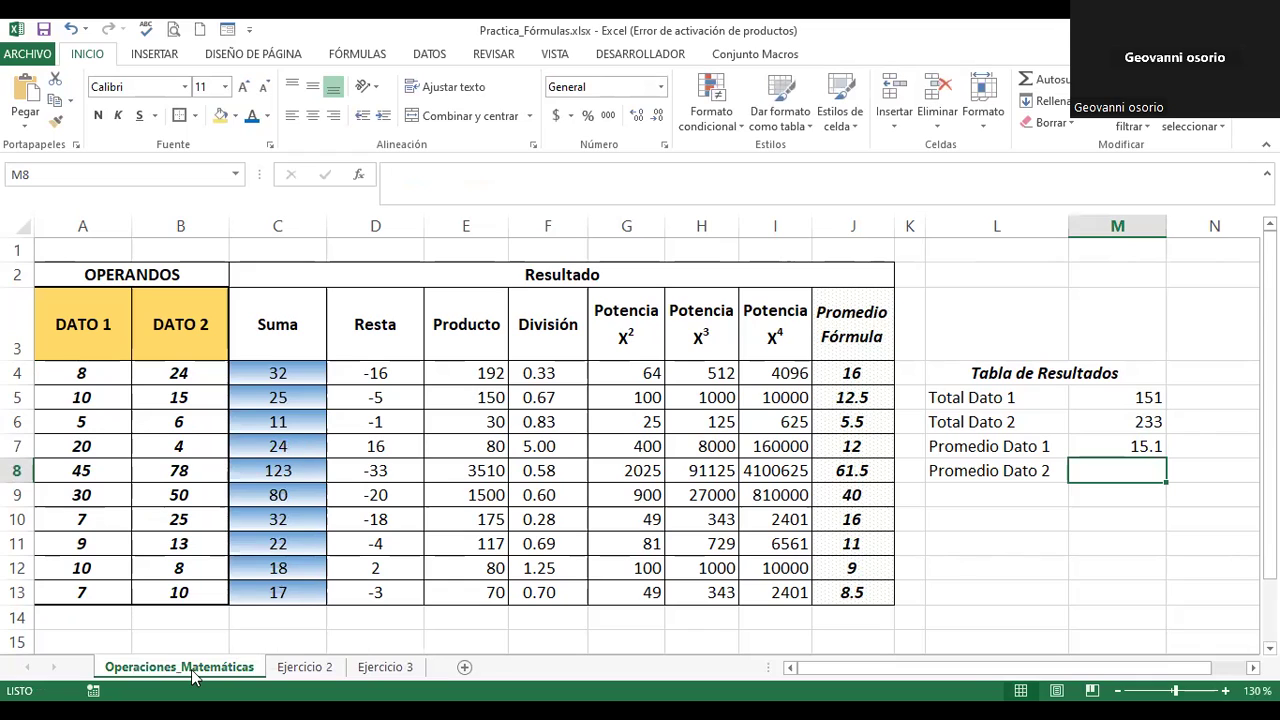
Step: Colour the Operaciones_Matemáticas sheet tab red
right_click(195, 672)
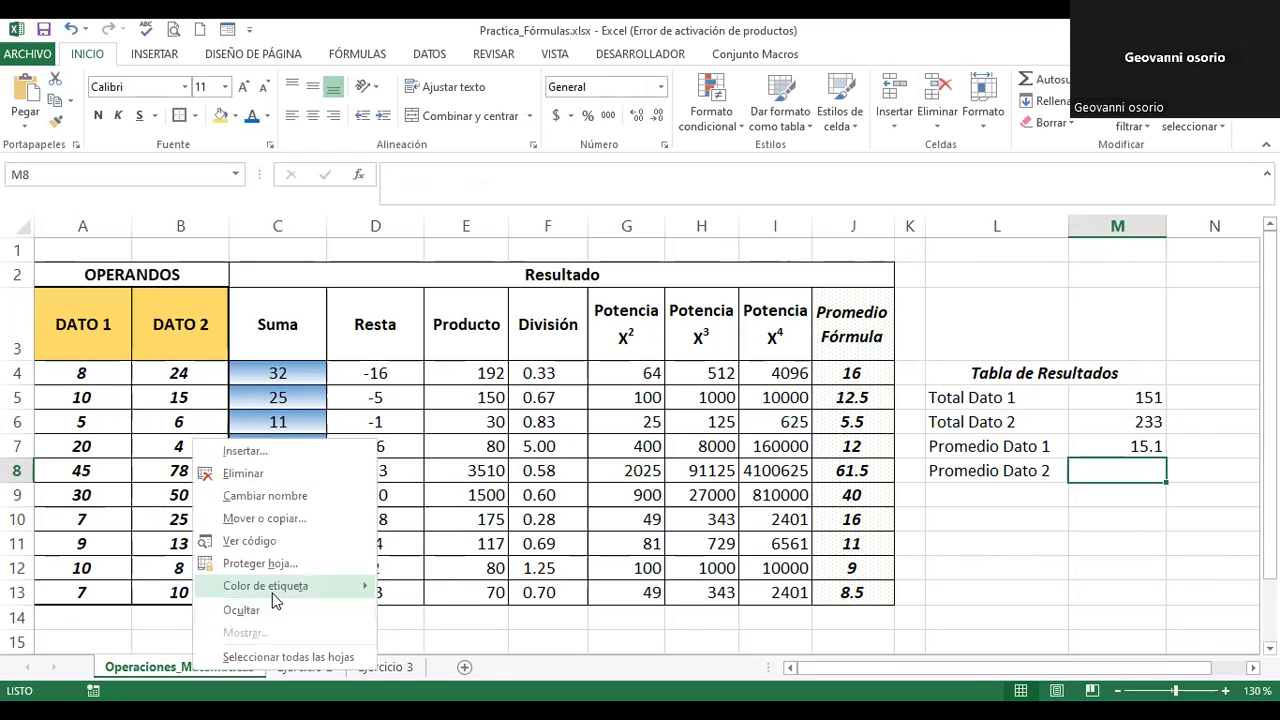
mouse_move(357, 586)
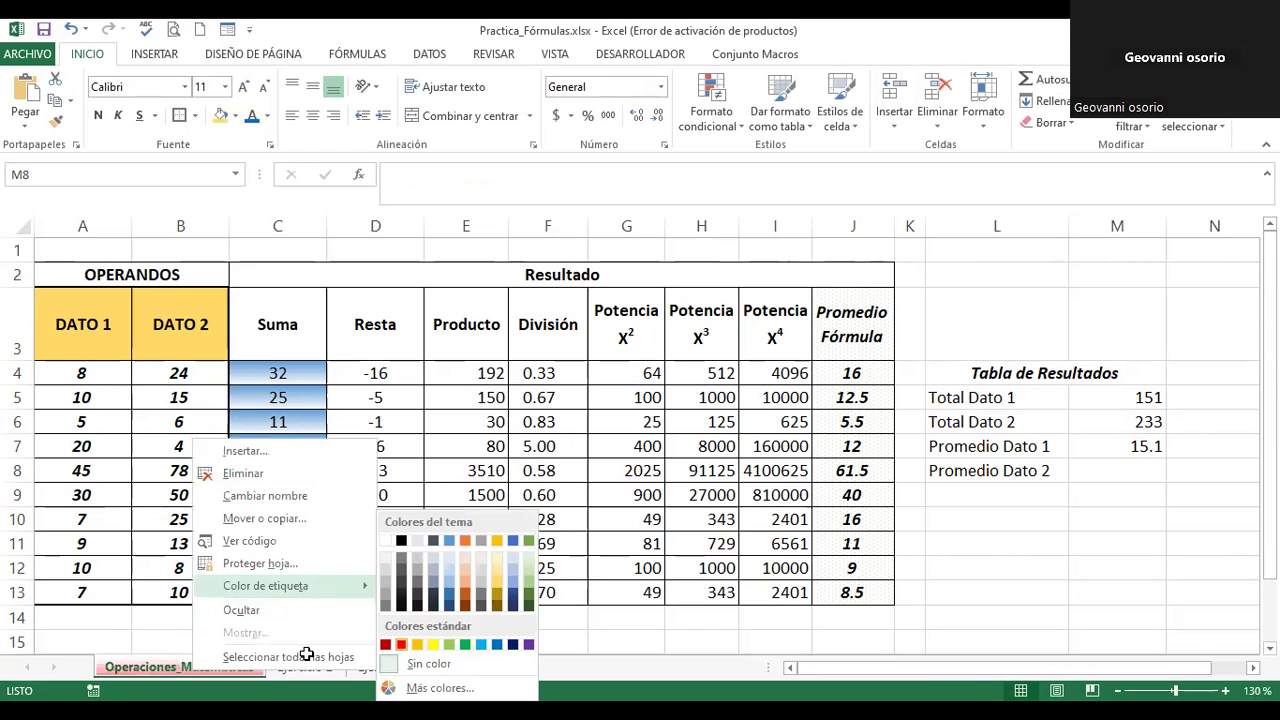
key(Escape)
Step: Give the results table L4:M8 all borders plus a thick outline box
mouse_move(986, 366)
mouse_down()
mouse_move(1020, 424)
mouse_move(1020, 466)
mouse_up()
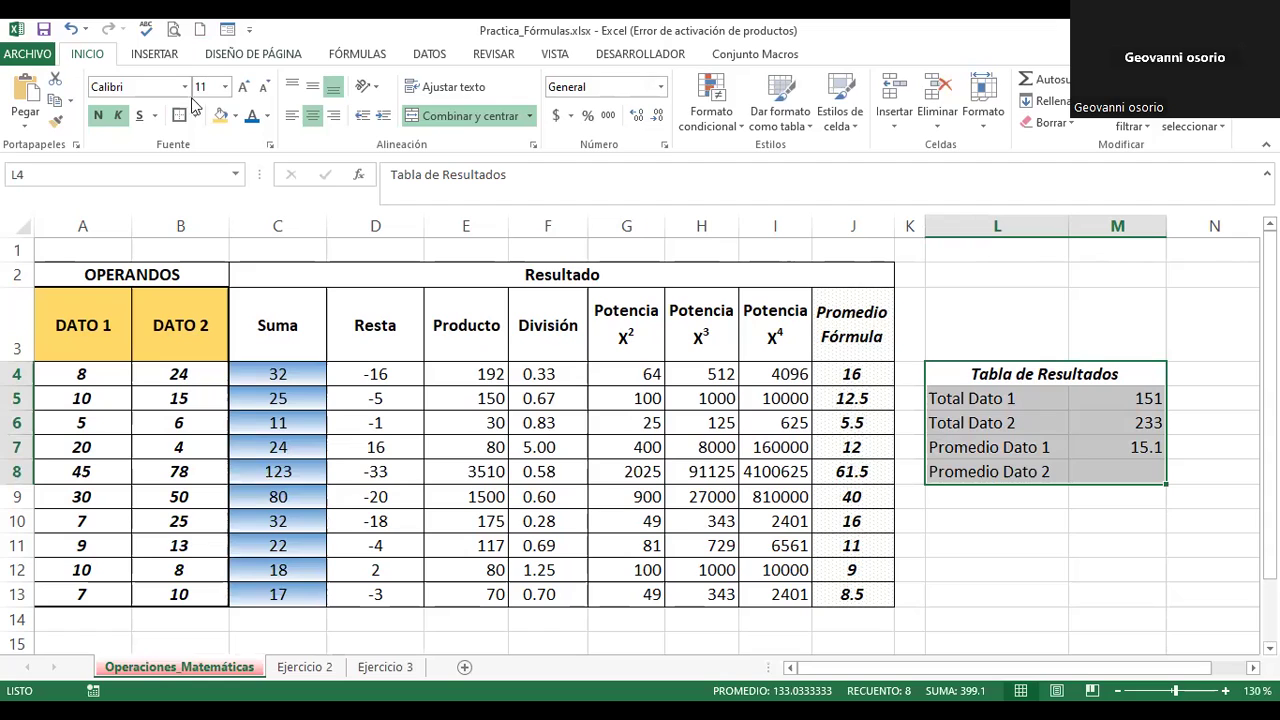
click(195, 116)
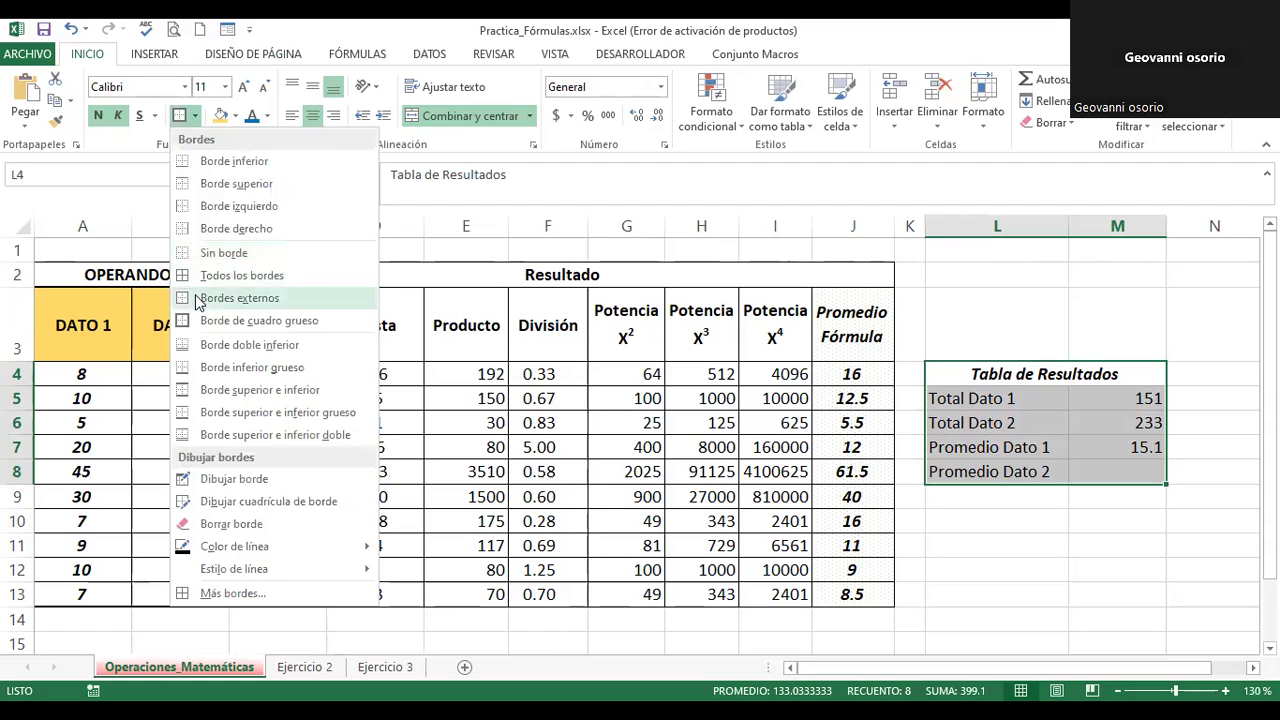
click(241, 275)
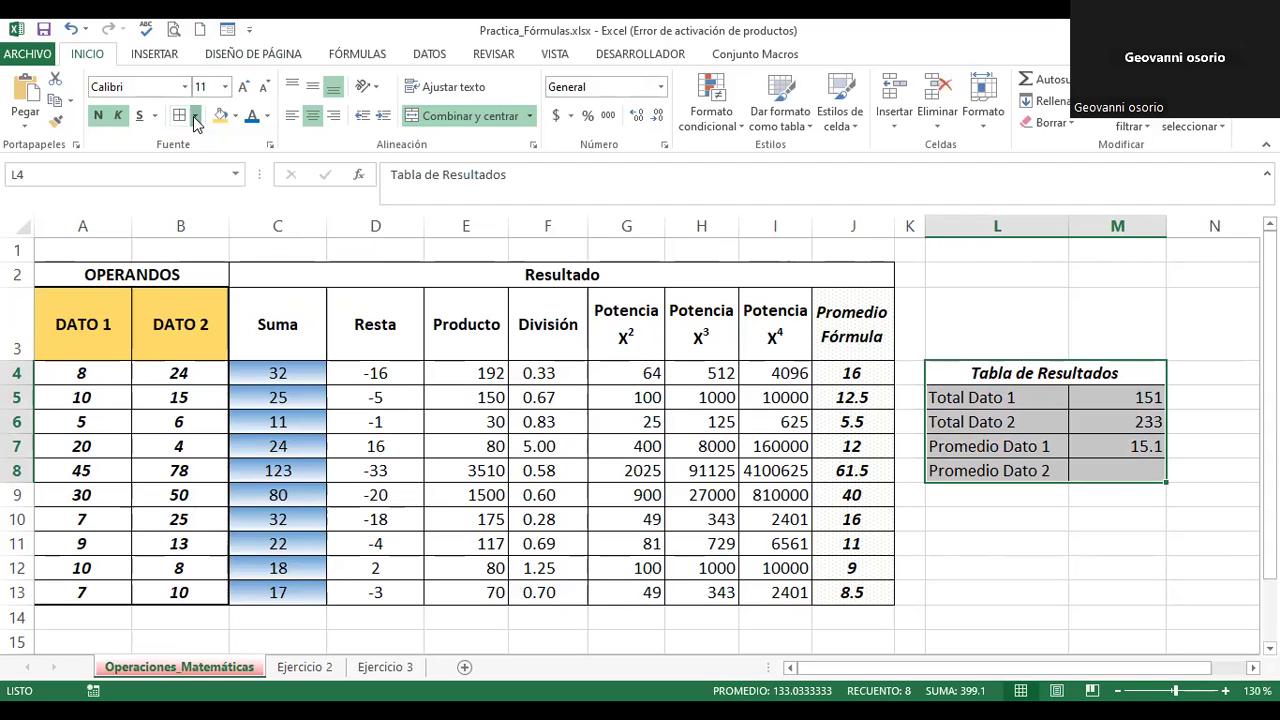
click(195, 116)
click(193, 321)
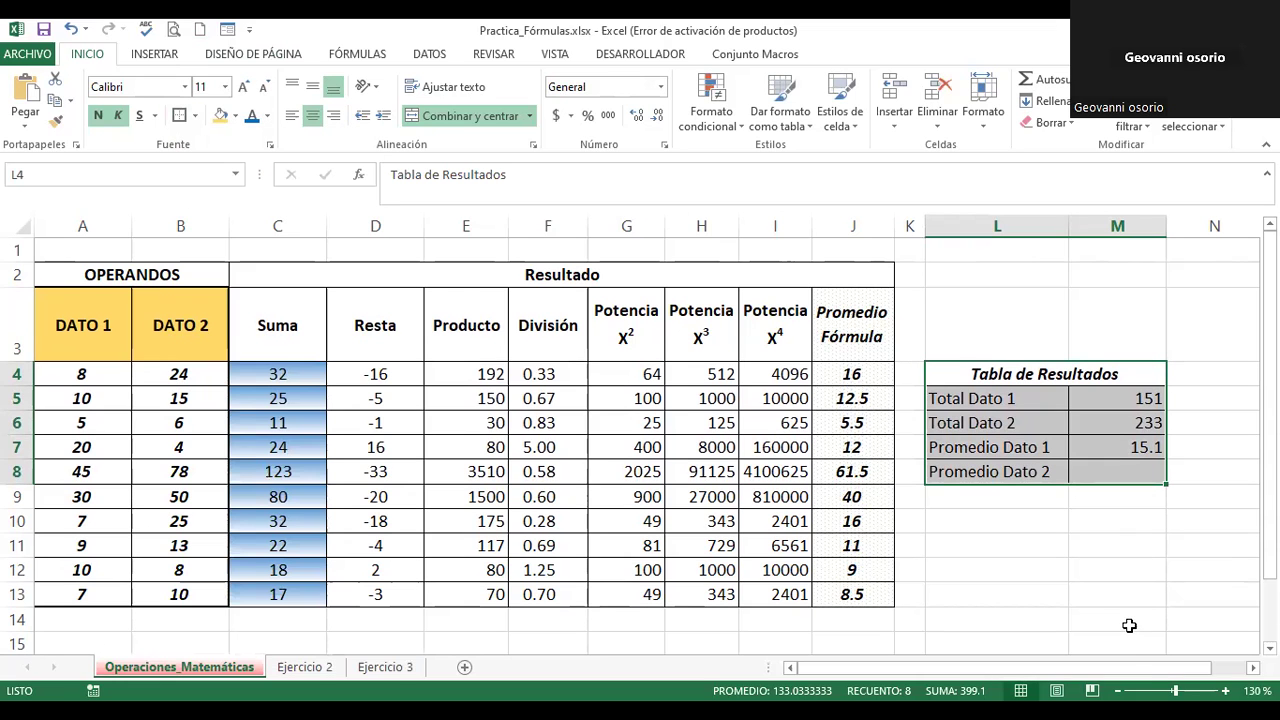
click(1253, 667)
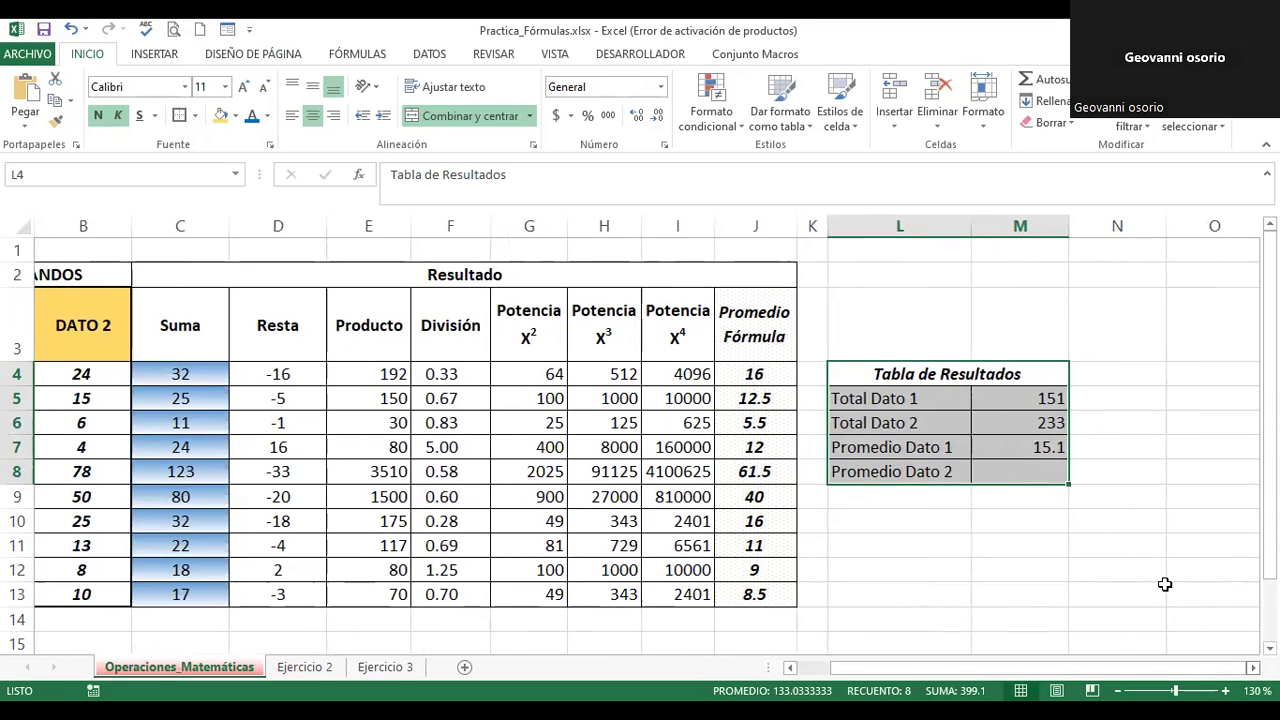
click(1117, 690)
click(1117, 690)
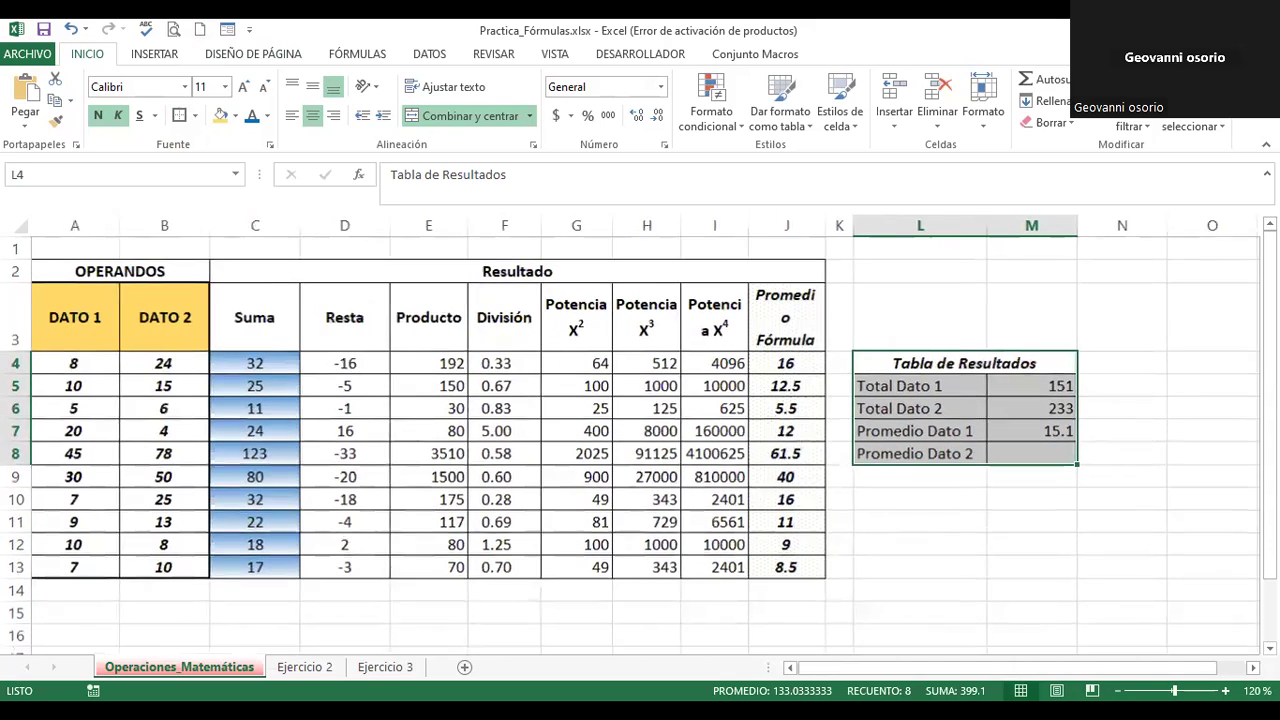
click(897, 497)
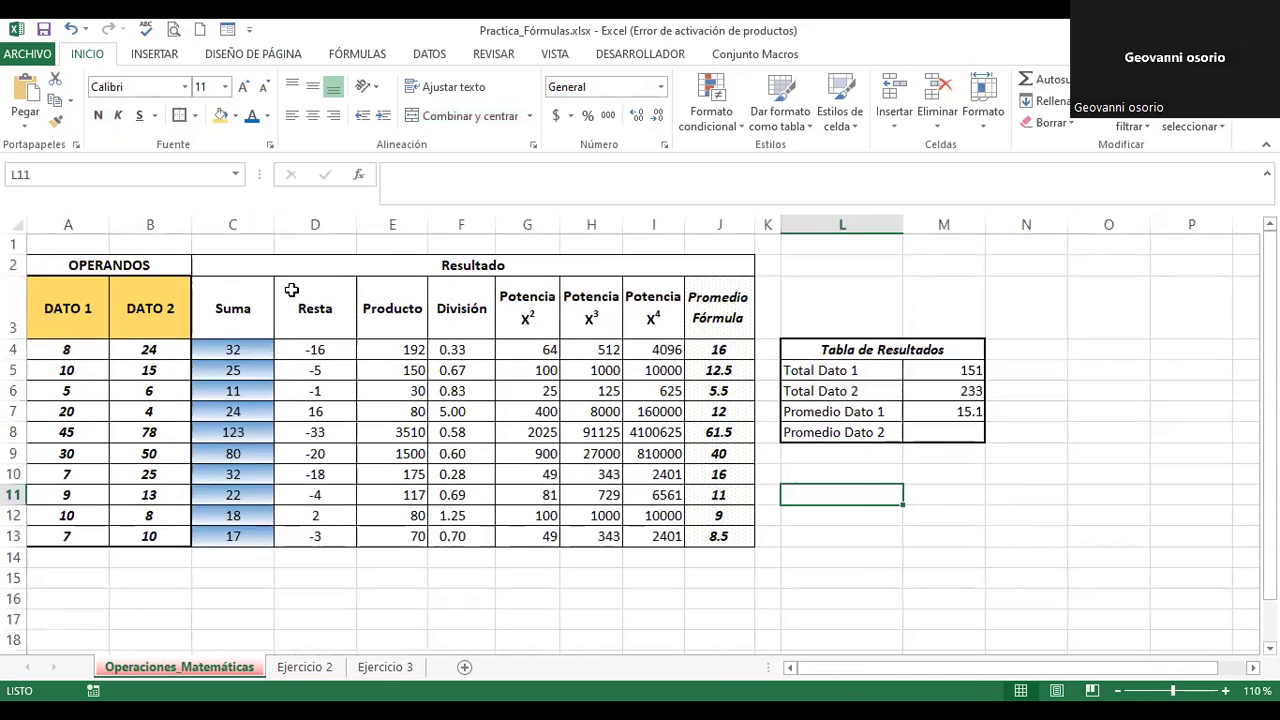
Step: Draw a blue plus-sign shape below the Tabla de Resultados and adjust its size
click(155, 56)
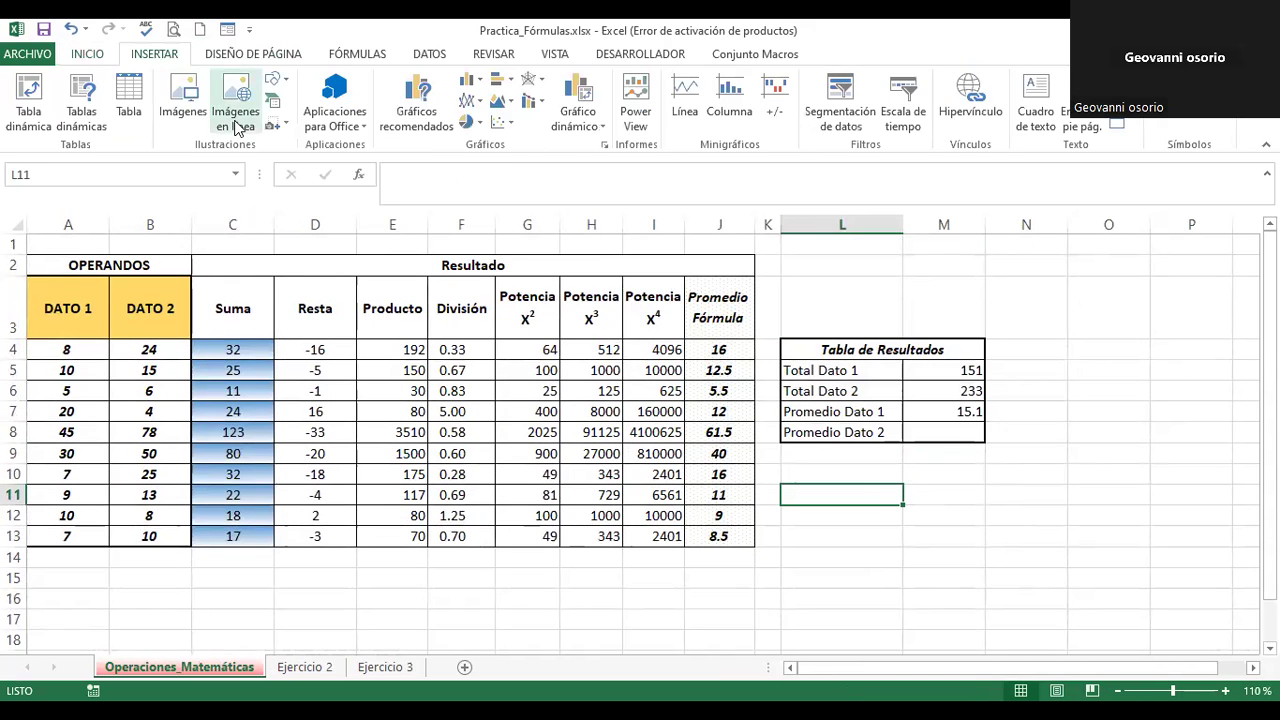
click(277, 80)
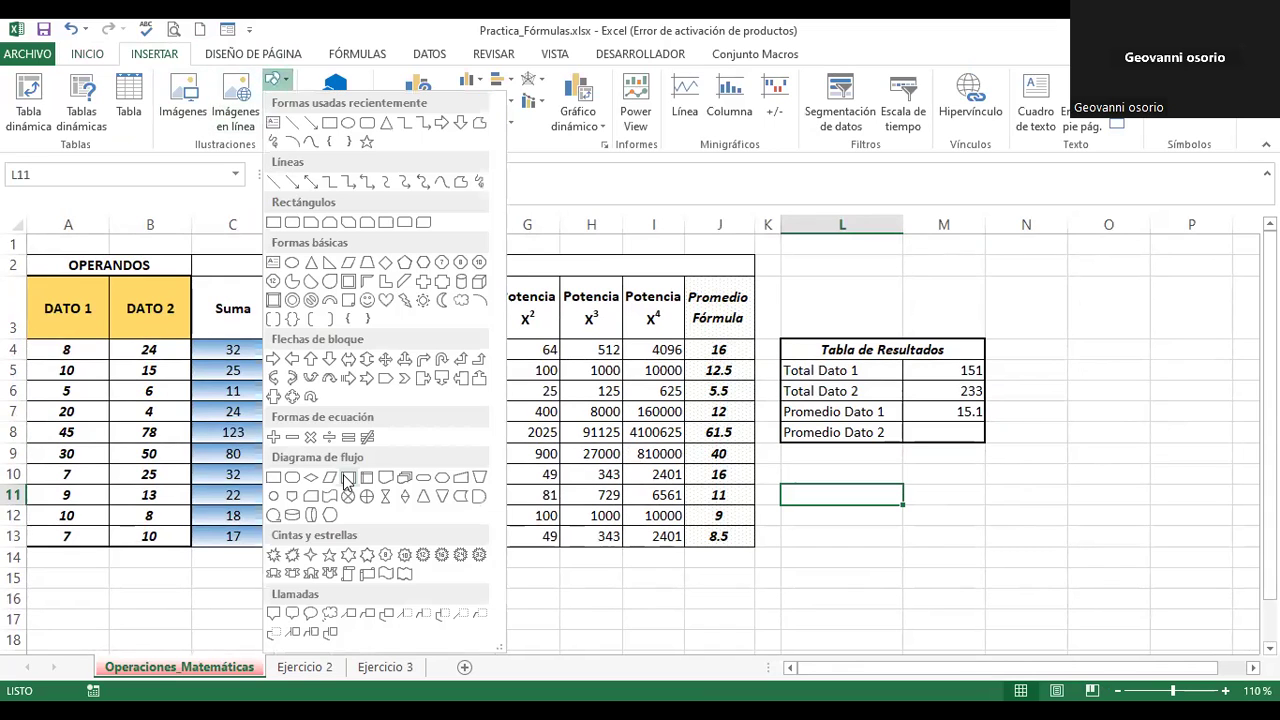
drag(808, 483, 902, 565)
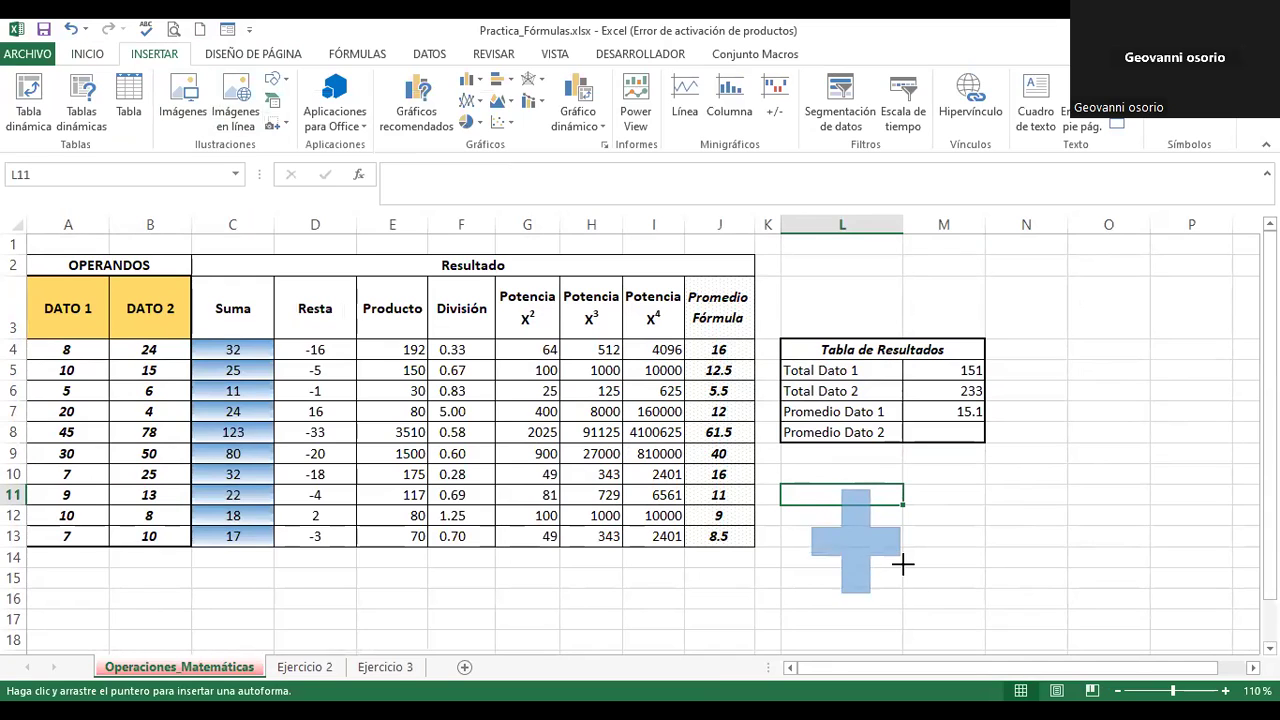
drag(902, 565, 904, 576)
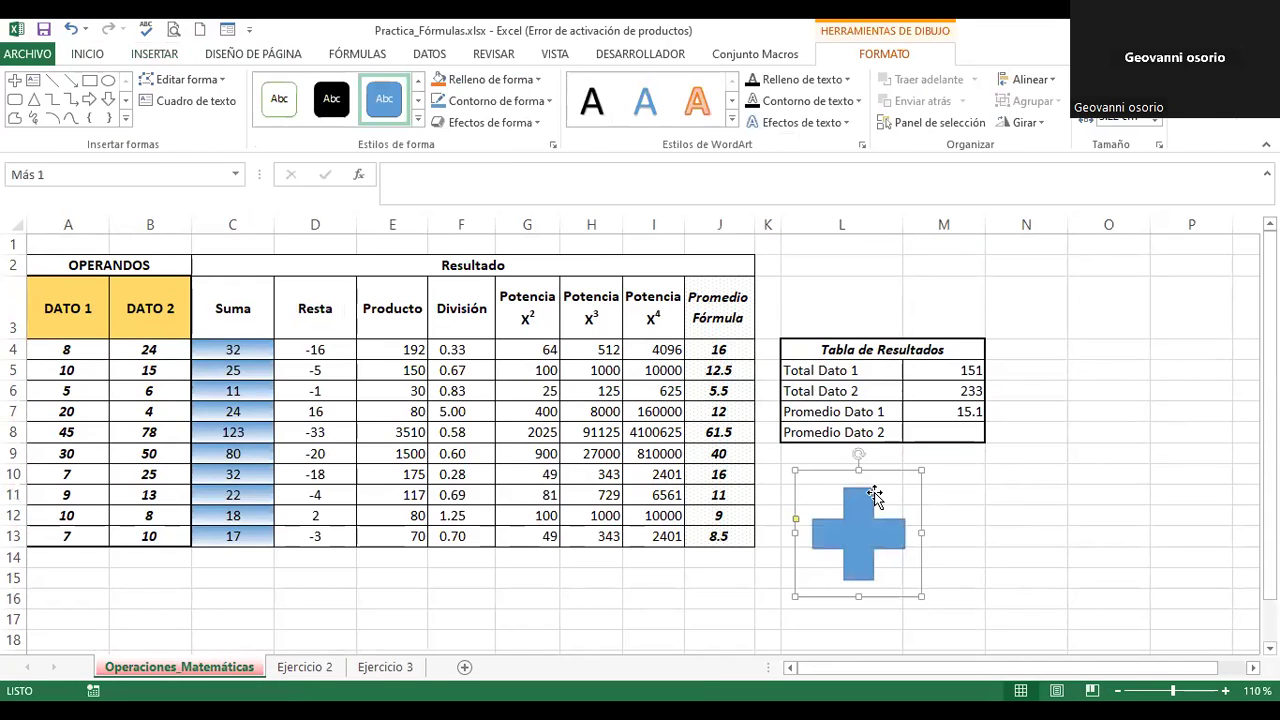
drag(796, 468, 784, 443)
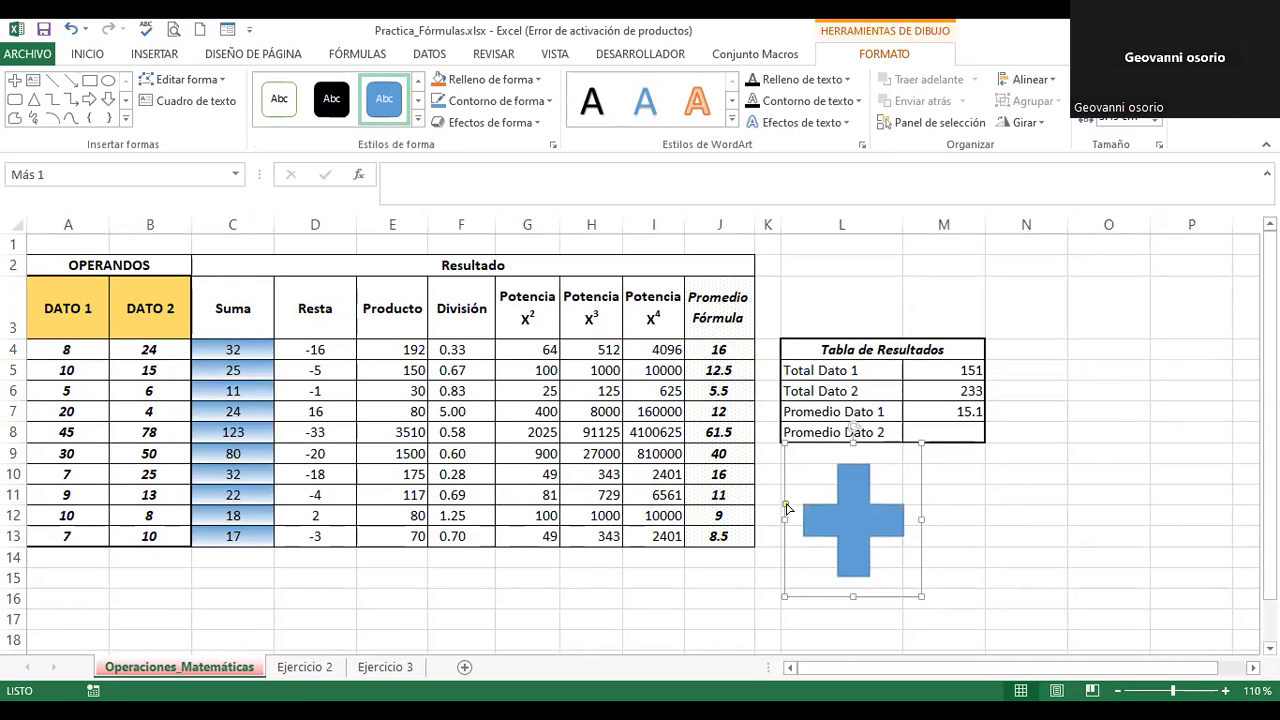
drag(787, 508, 797, 510)
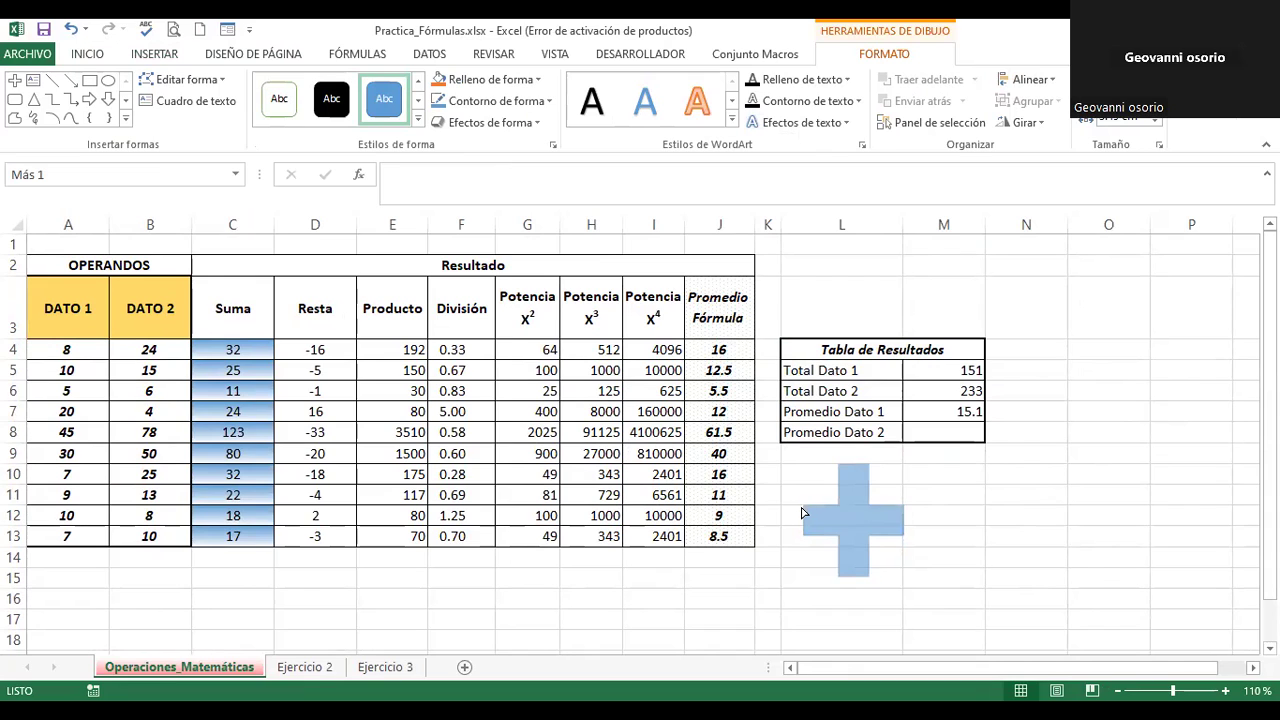
drag(801, 513, 787, 510)
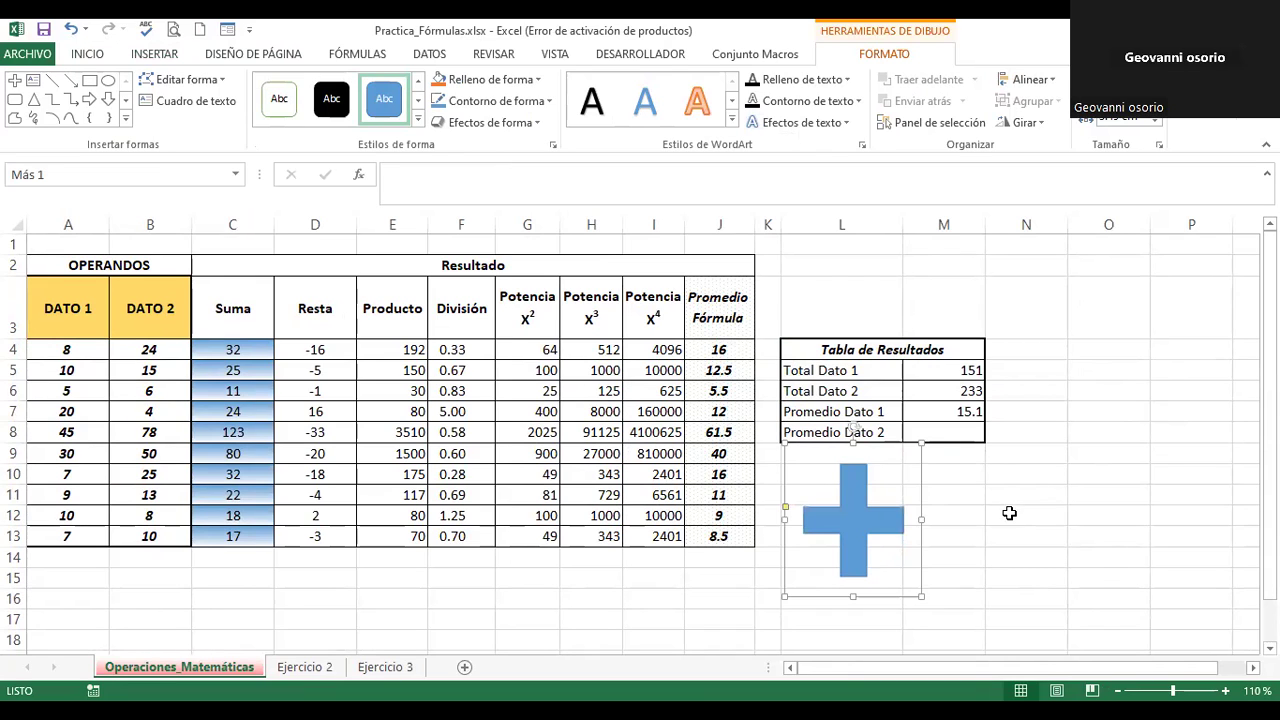
click(1009, 513)
click(165, 54)
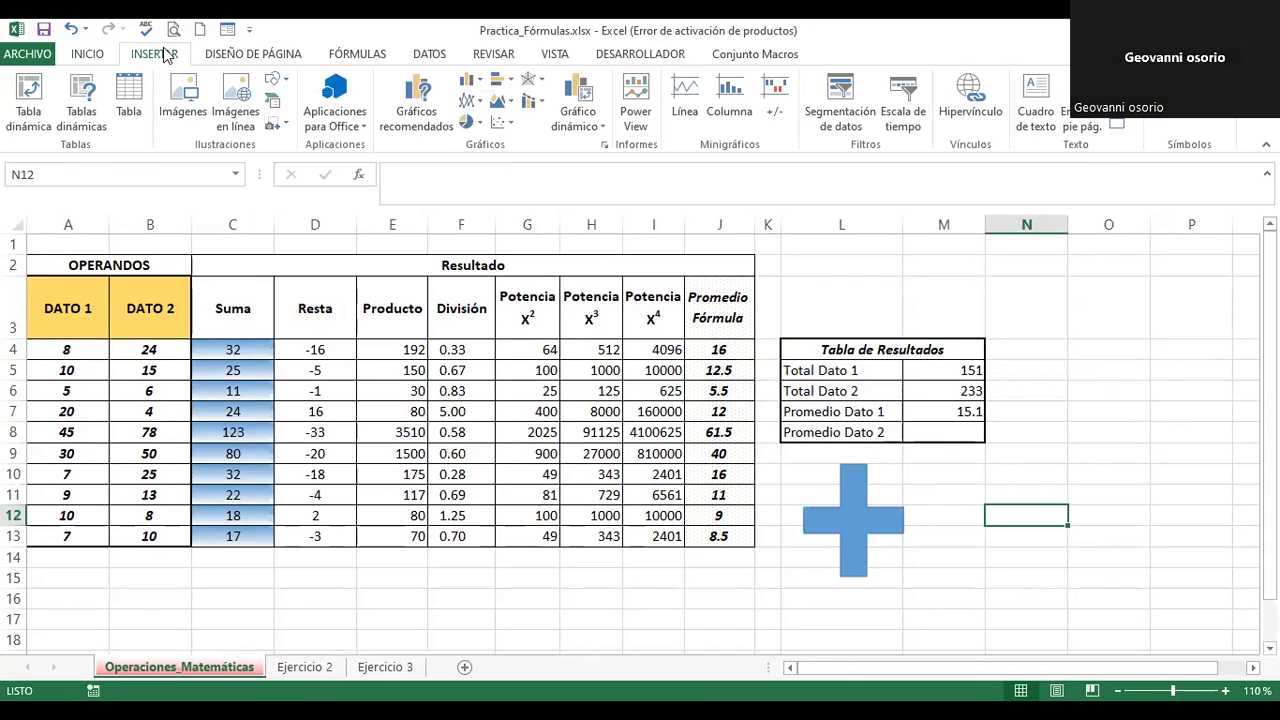
Step: Draw a multiplication-sign shape right of the results table and tilt it counter-clockwise
click(286, 82)
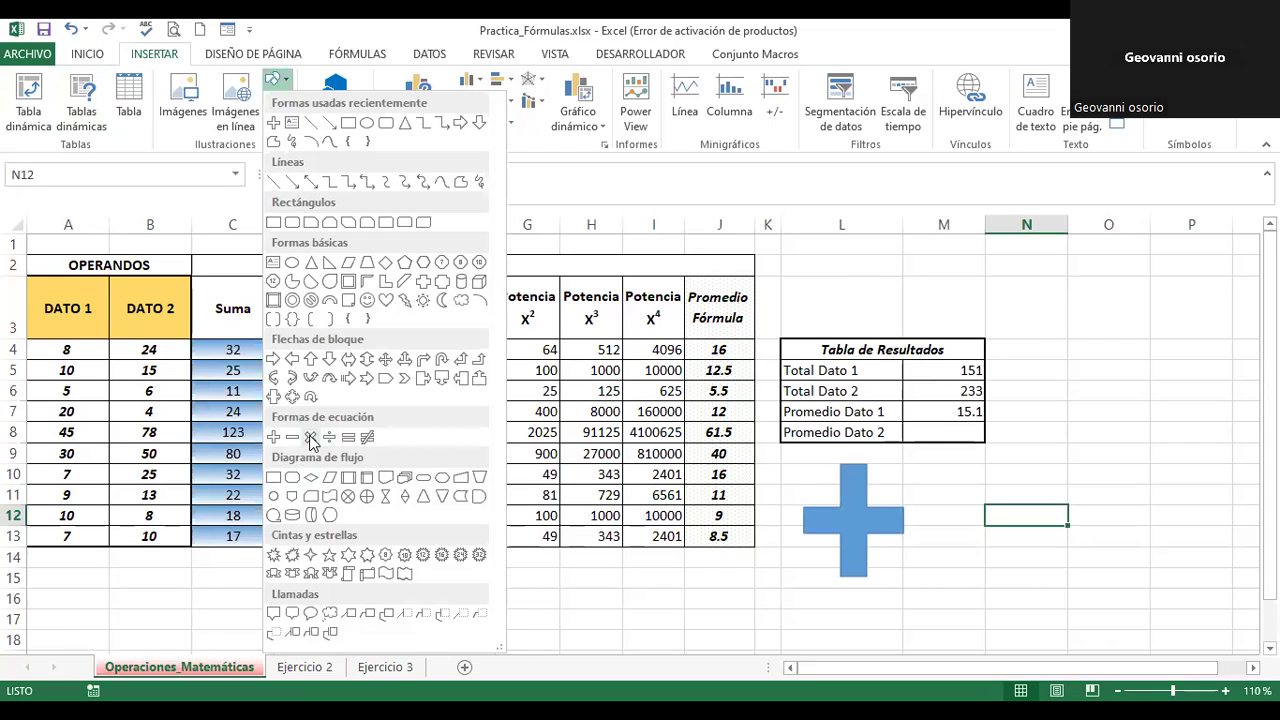
click(311, 437)
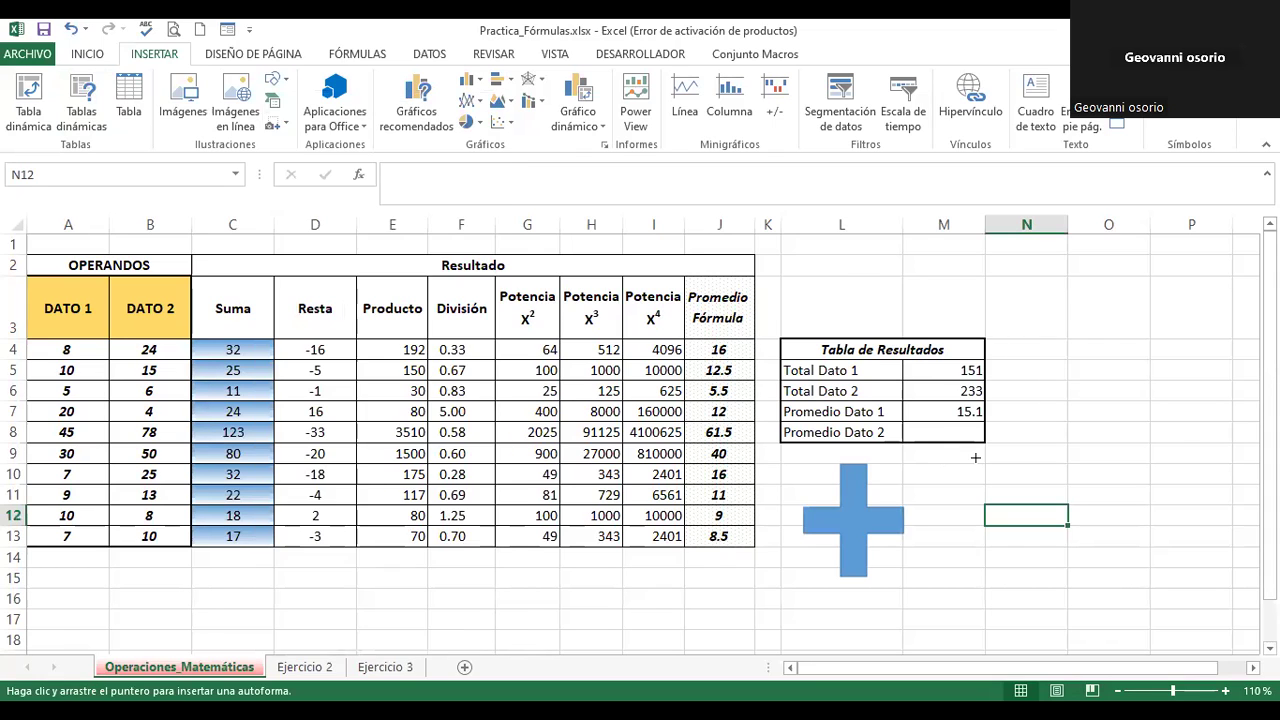
drag(1095, 292, 1243, 443)
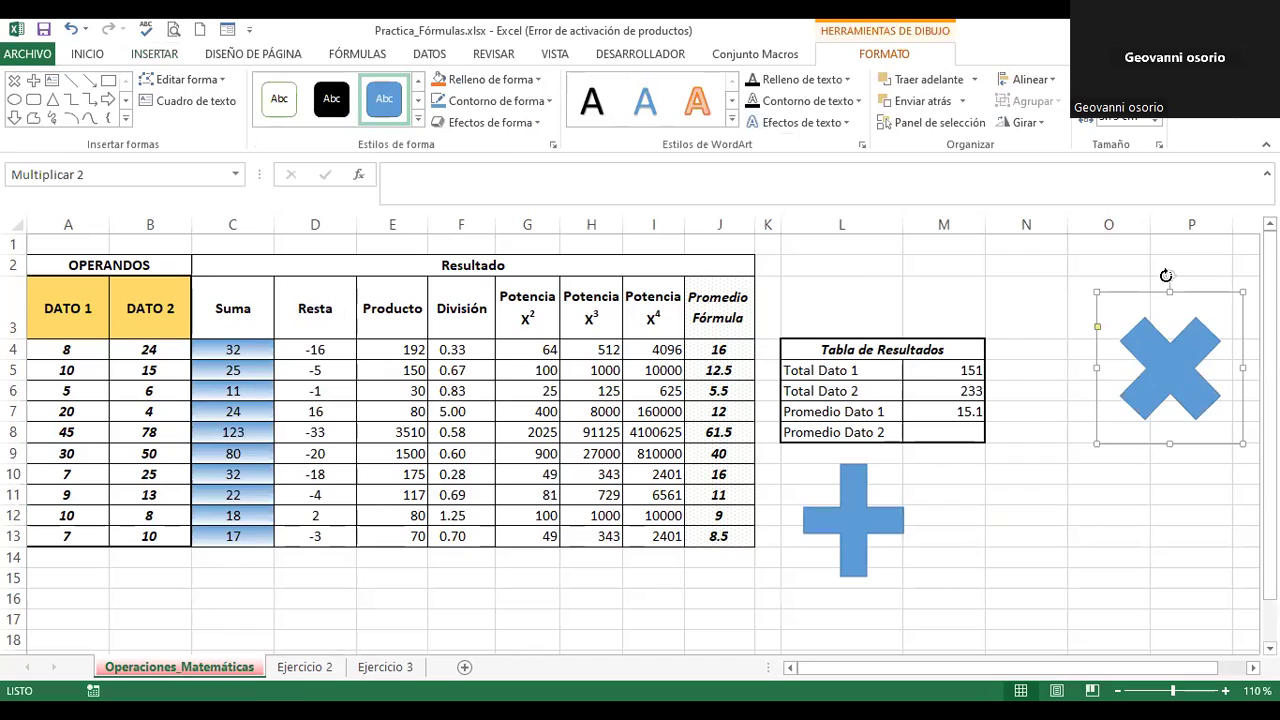
drag(1166, 275, 1063, 284)
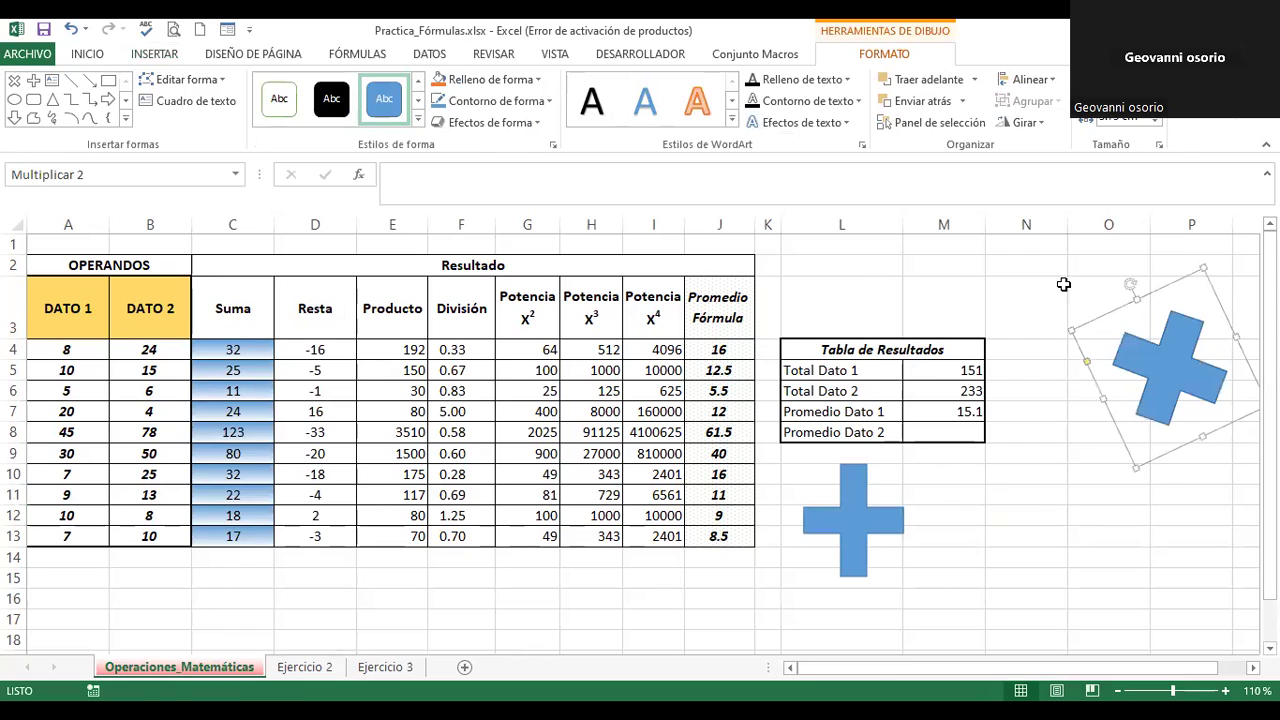
Step: Make the multiplication sign green and give it a bevel effect
click(419, 122)
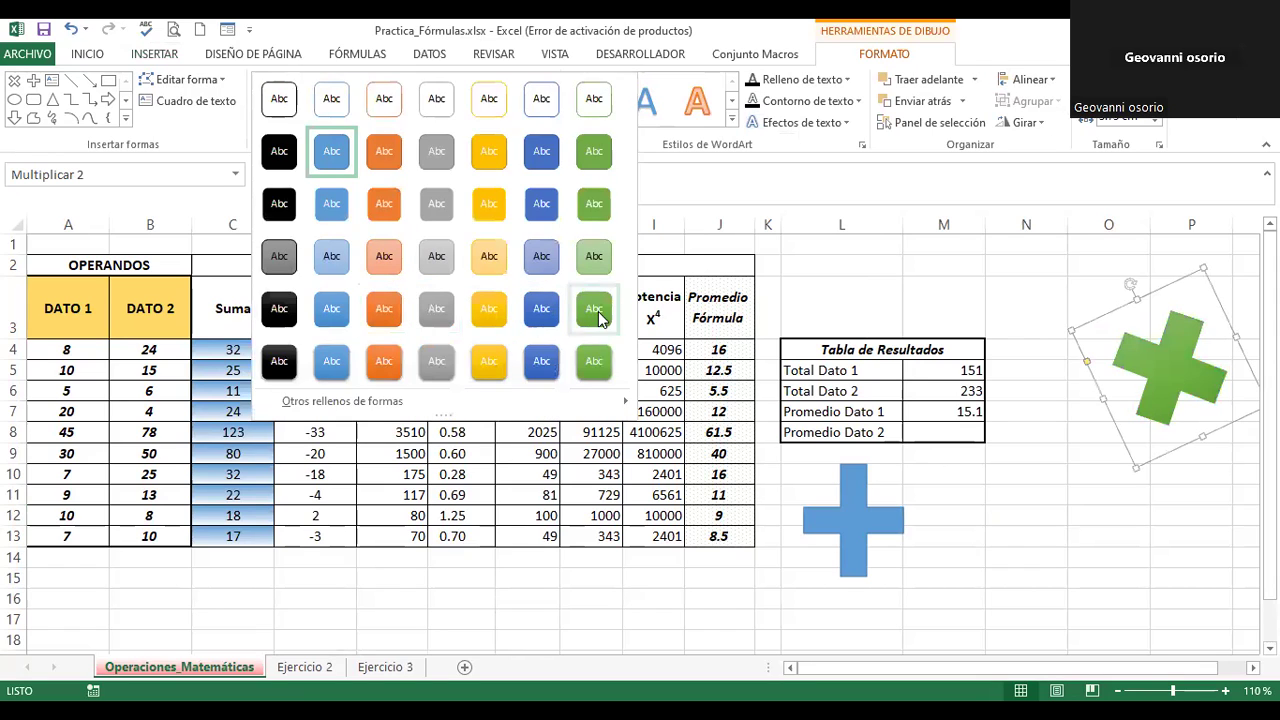
click(598, 317)
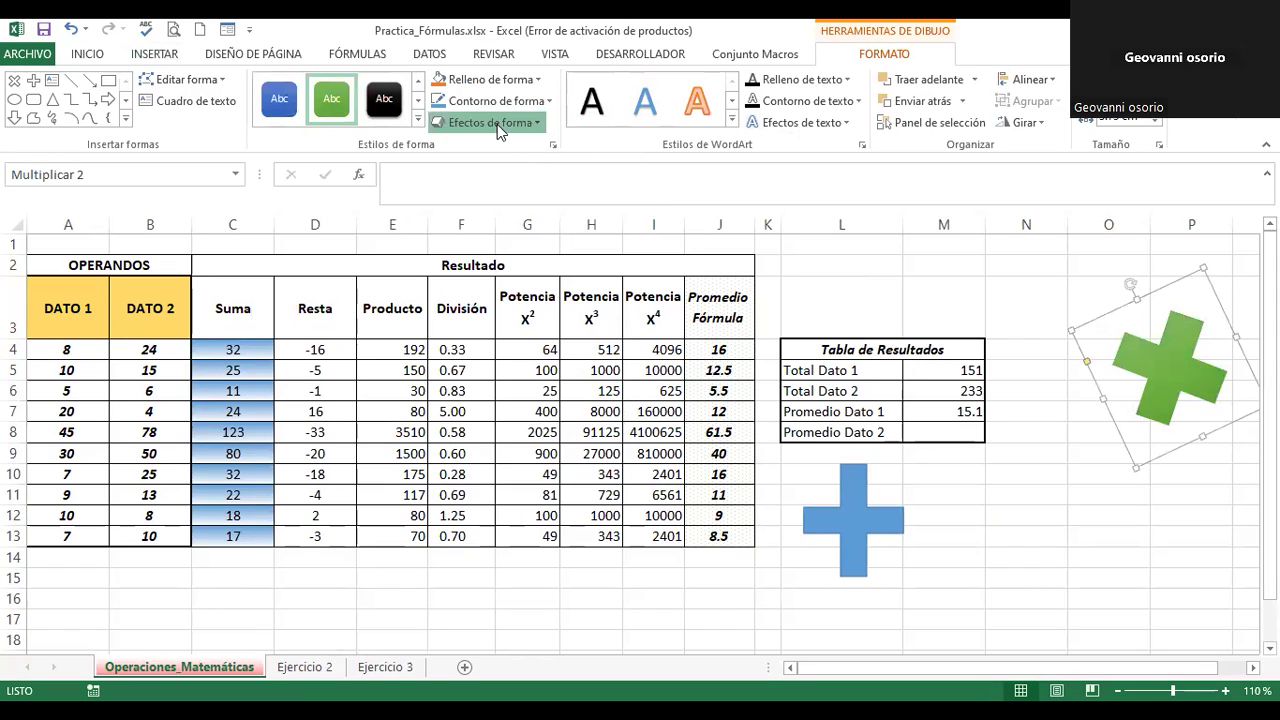
click(497, 124)
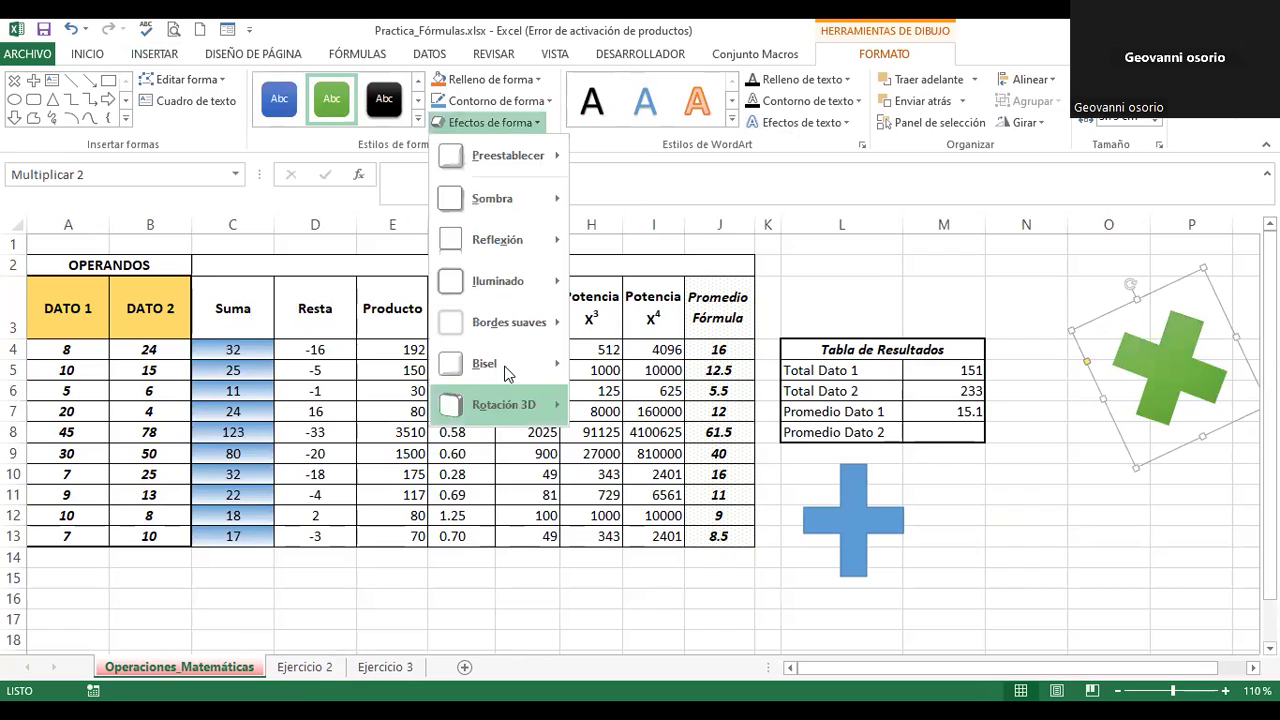
click(808, 286)
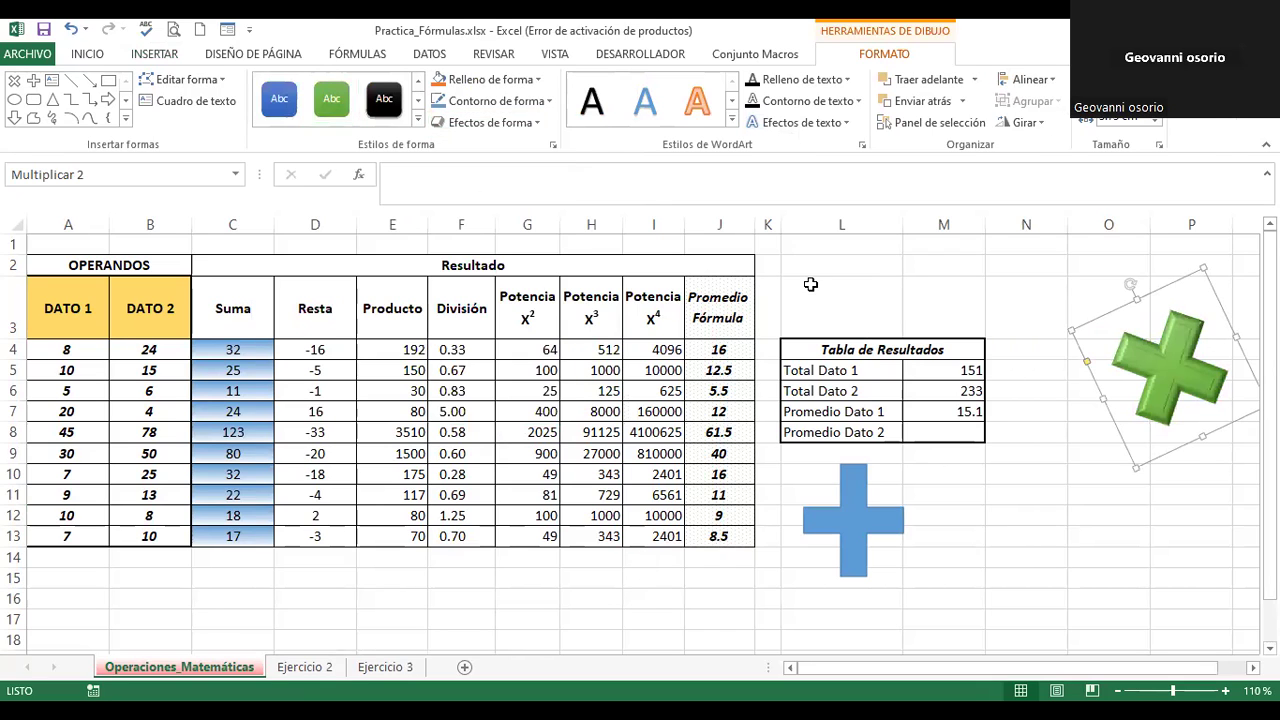
click(145, 58)
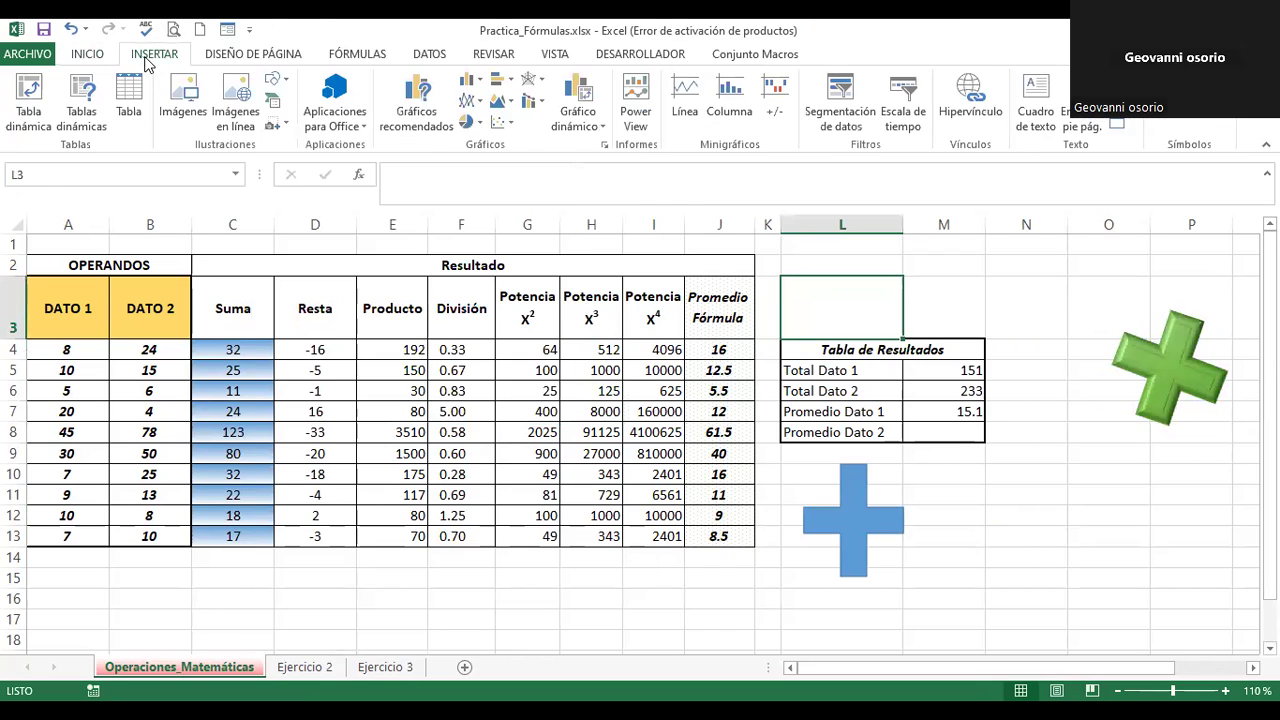
Step: Draw a division-sign shape beside the blue plus and make it solid black
click(290, 80)
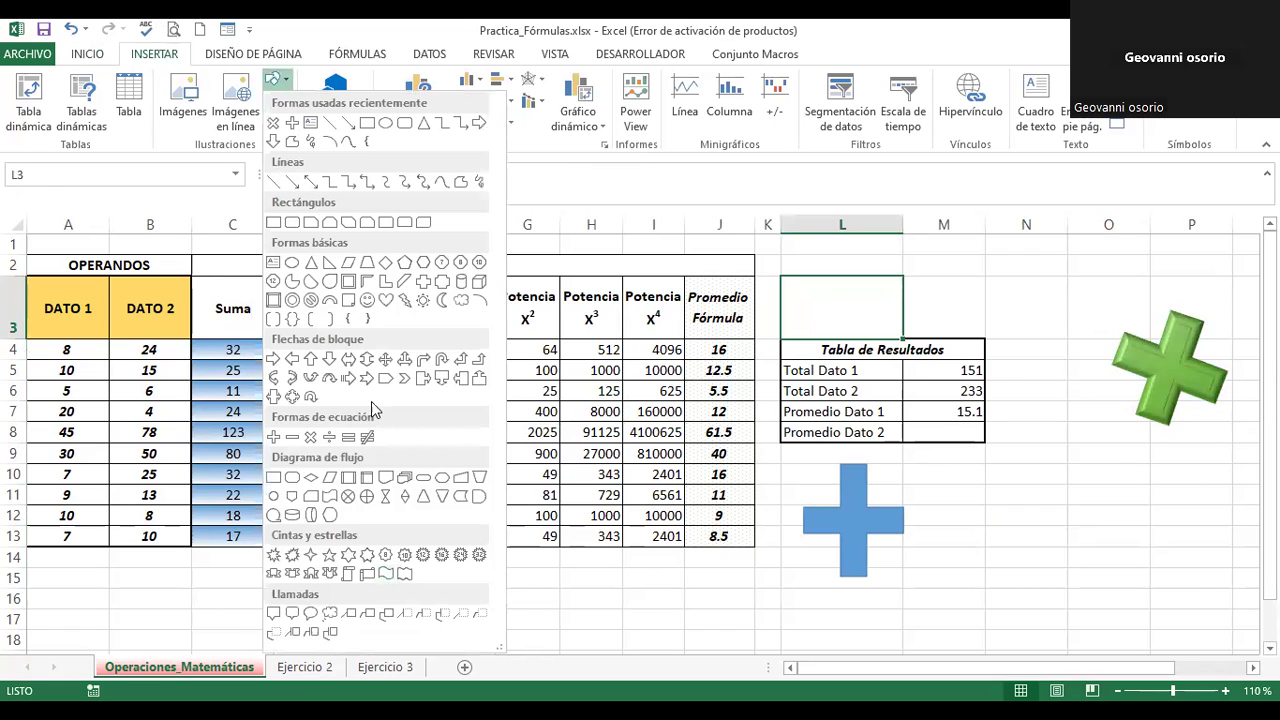
click(330, 441)
drag(1010, 487, 1163, 600)
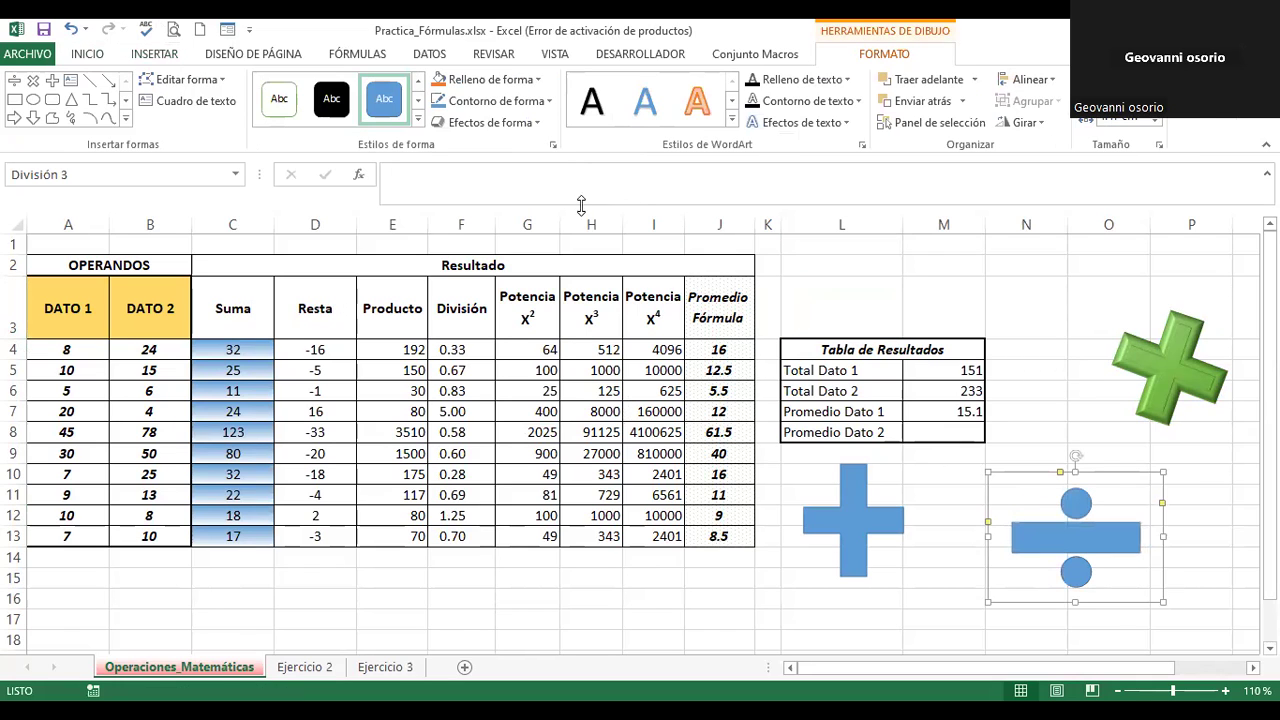
click(418, 122)
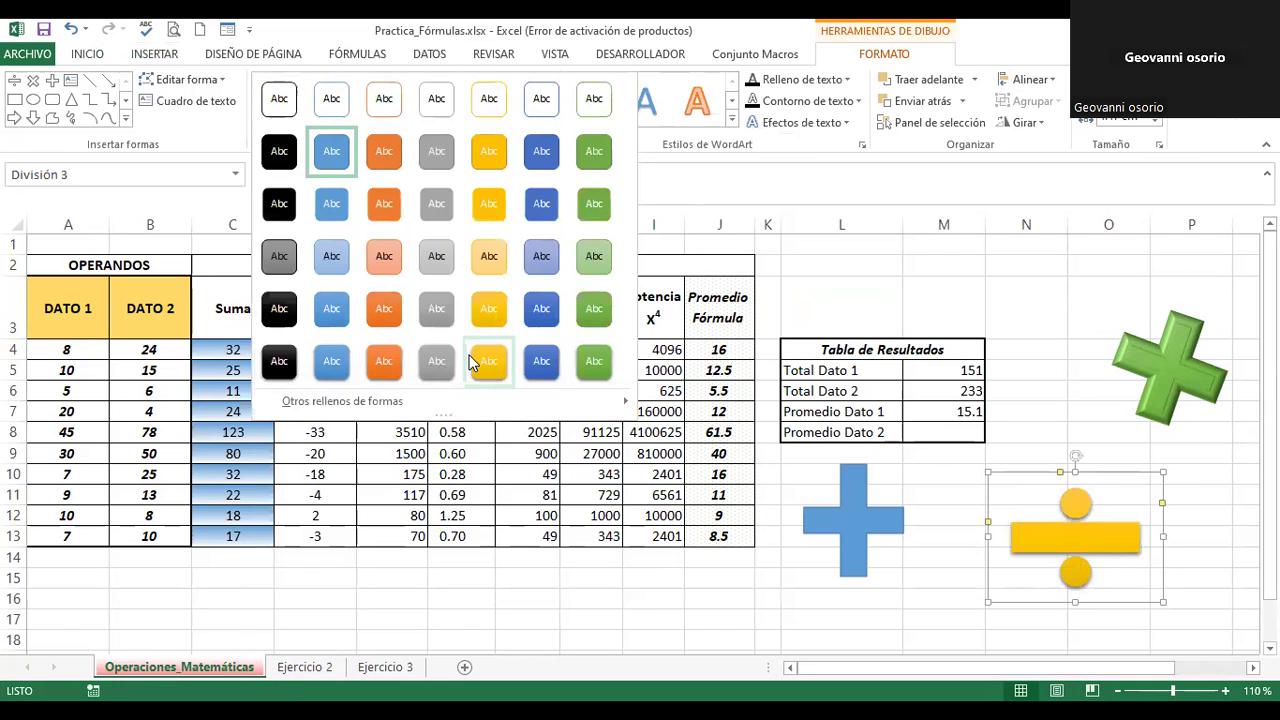
click(277, 207)
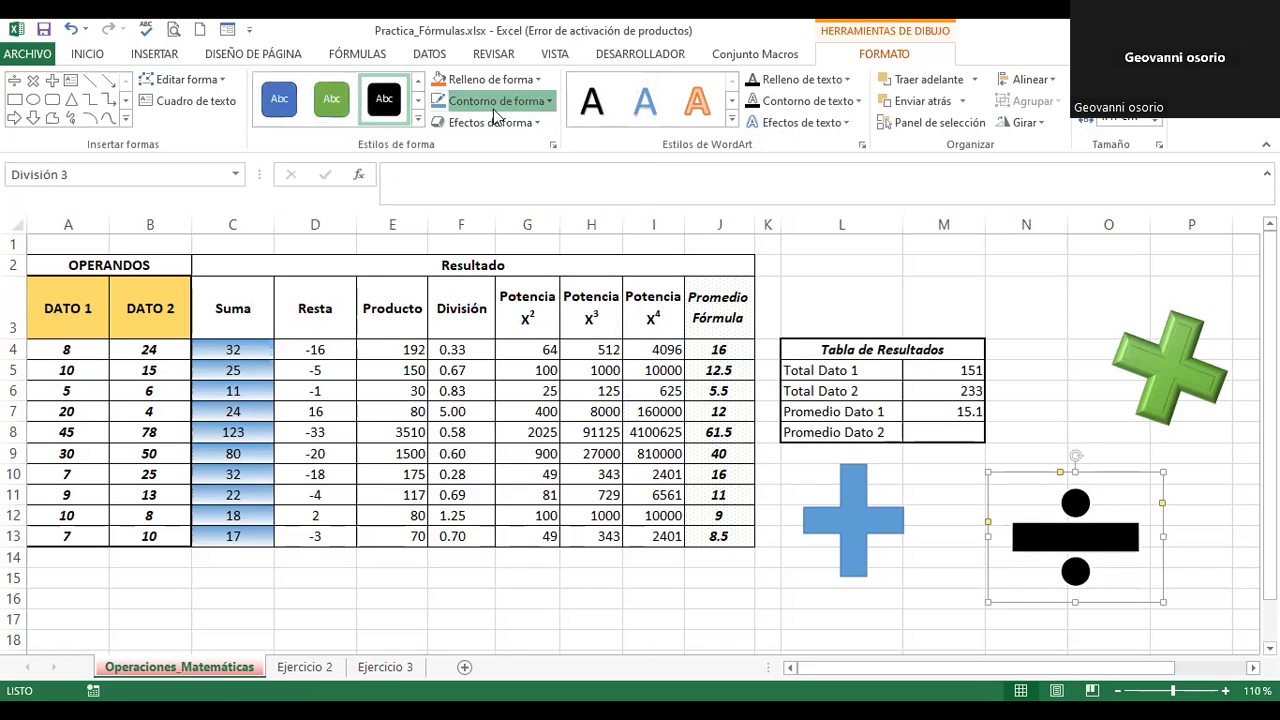
Step: Add a bevel to the division sign and tilt it diagonally
click(494, 106)
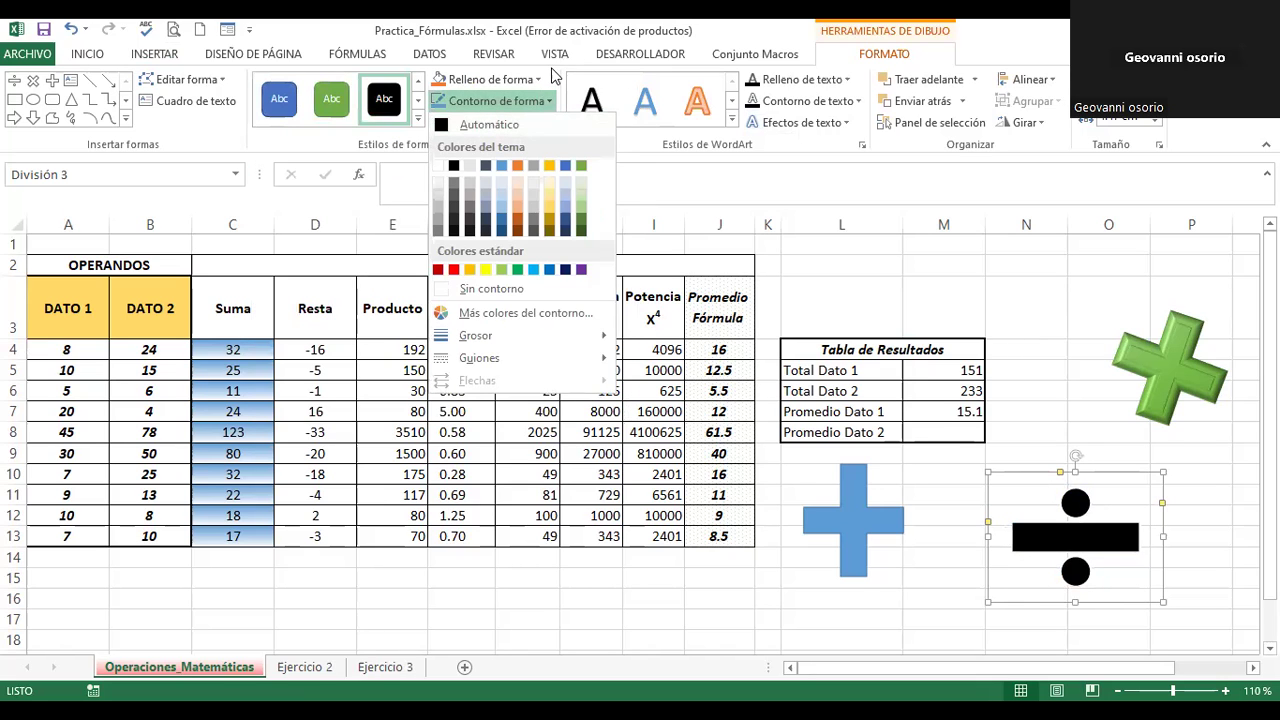
click(490, 122)
click(490, 122)
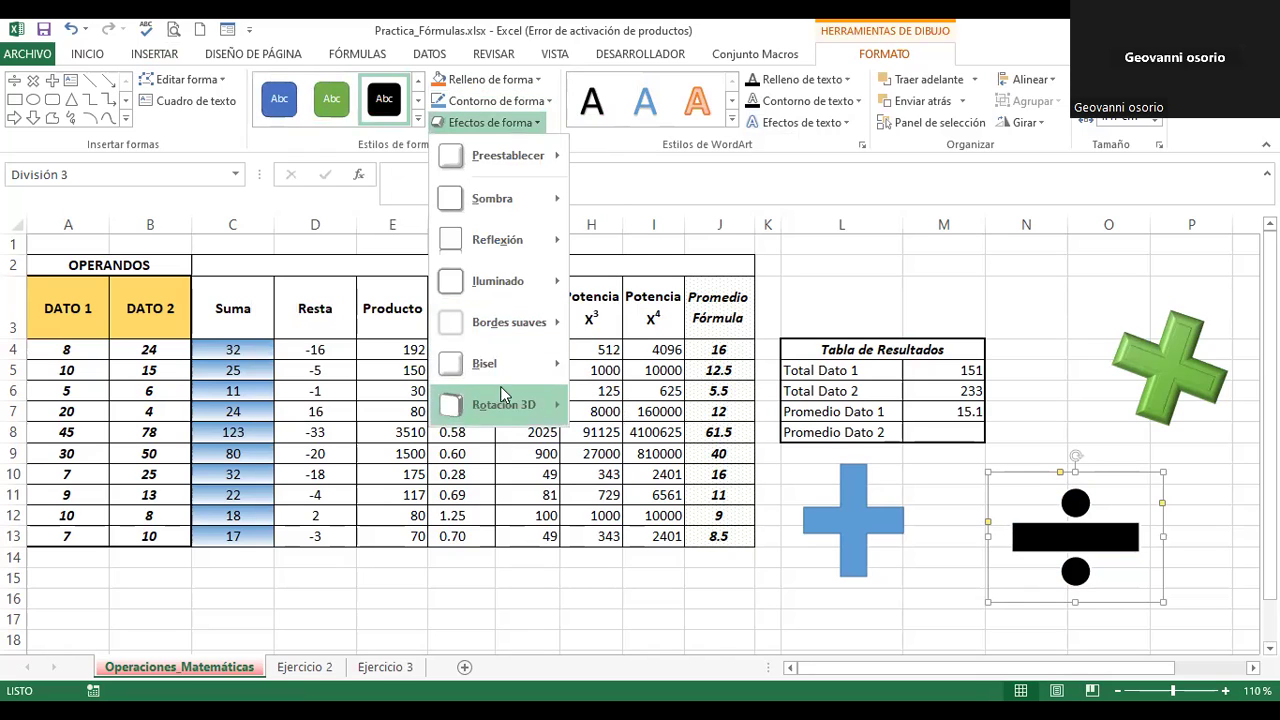
mouse_move(520, 363)
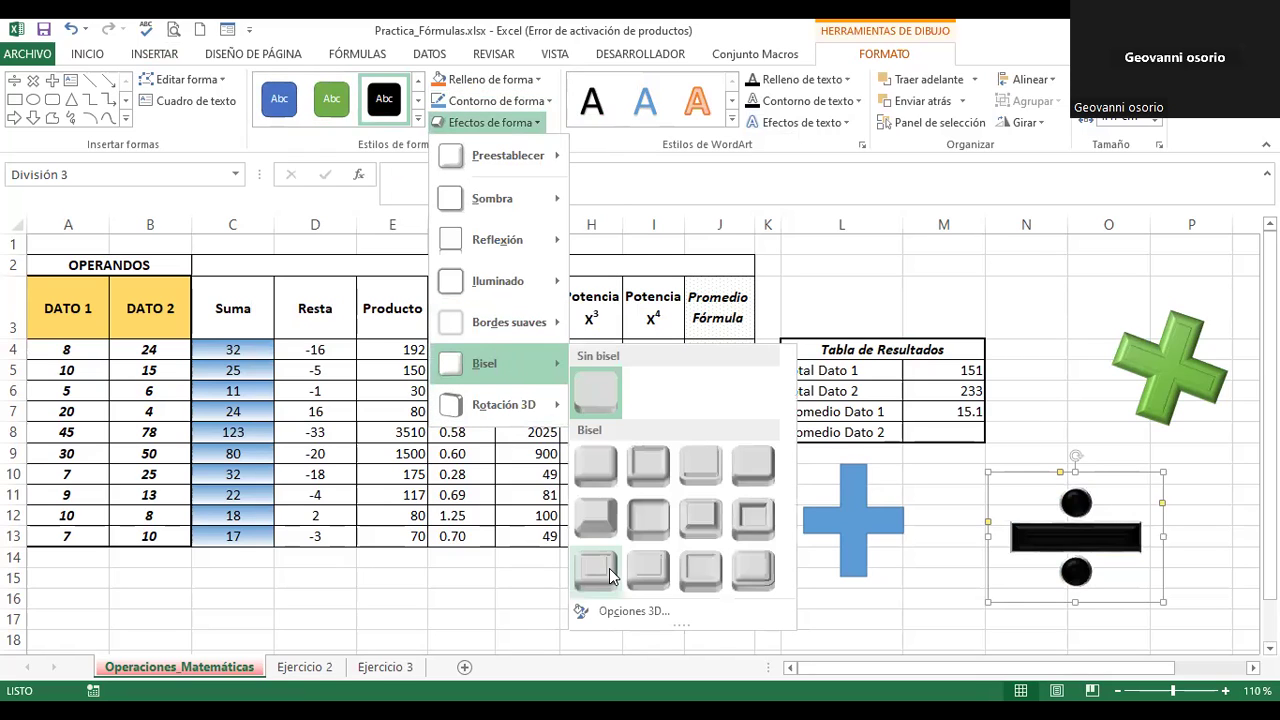
click(610, 575)
mouse_move(1074, 452)
mouse_down()
mouse_move(1035, 434)
mouse_move(1046, 466)
mouse_move(1046, 425)
mouse_up()
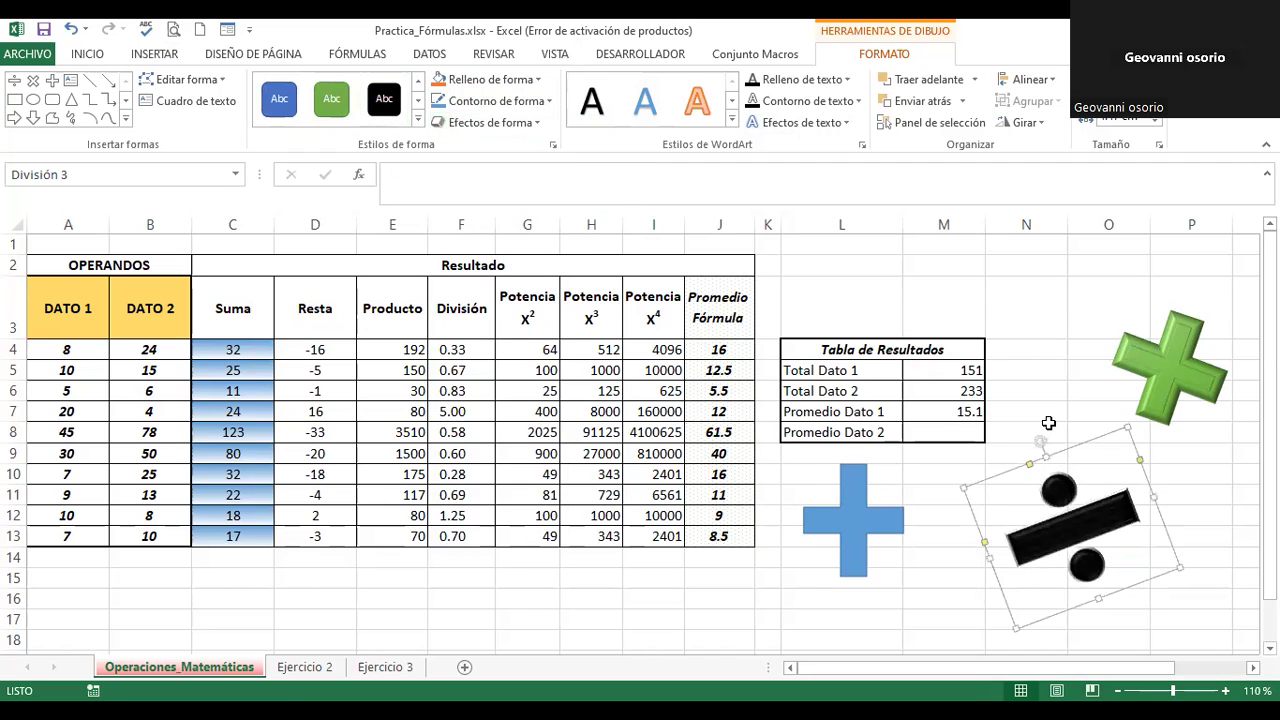
click(1046, 428)
click(1045, 369)
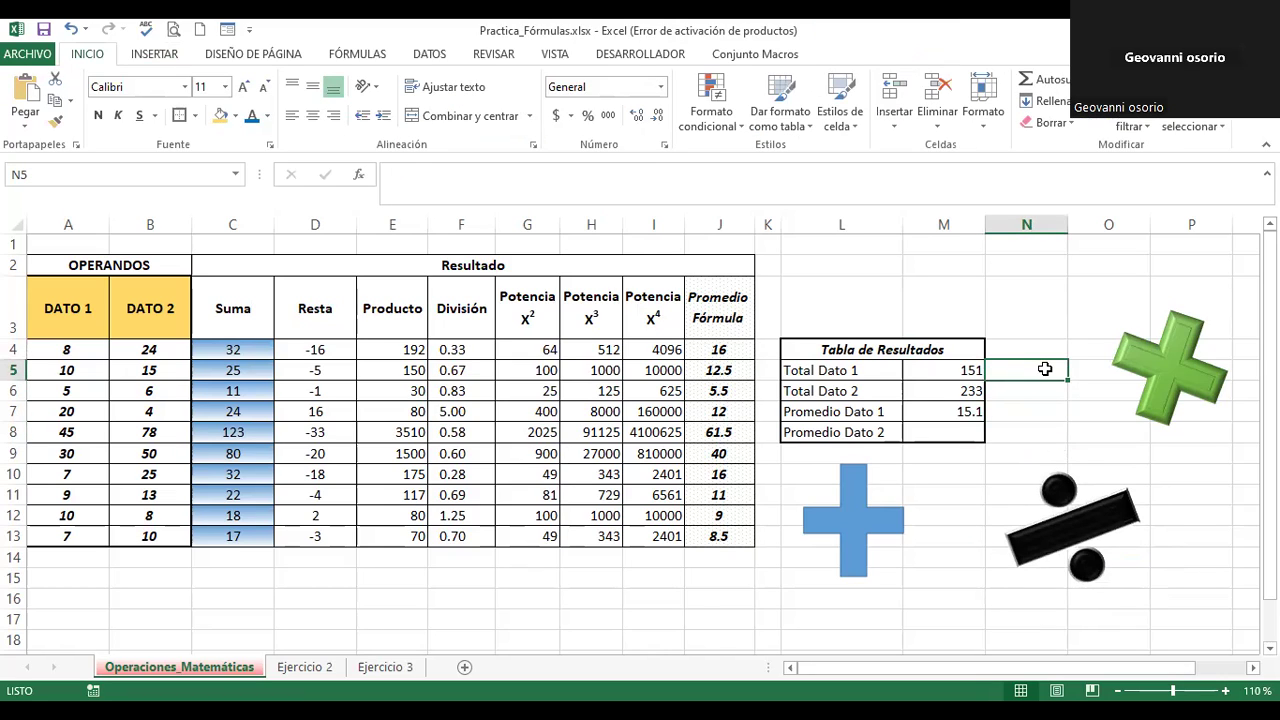
Step: On the Ejercicio 2 sheet, enter the ISSS 3% deduction of salary C2 in D2
click(318, 666)
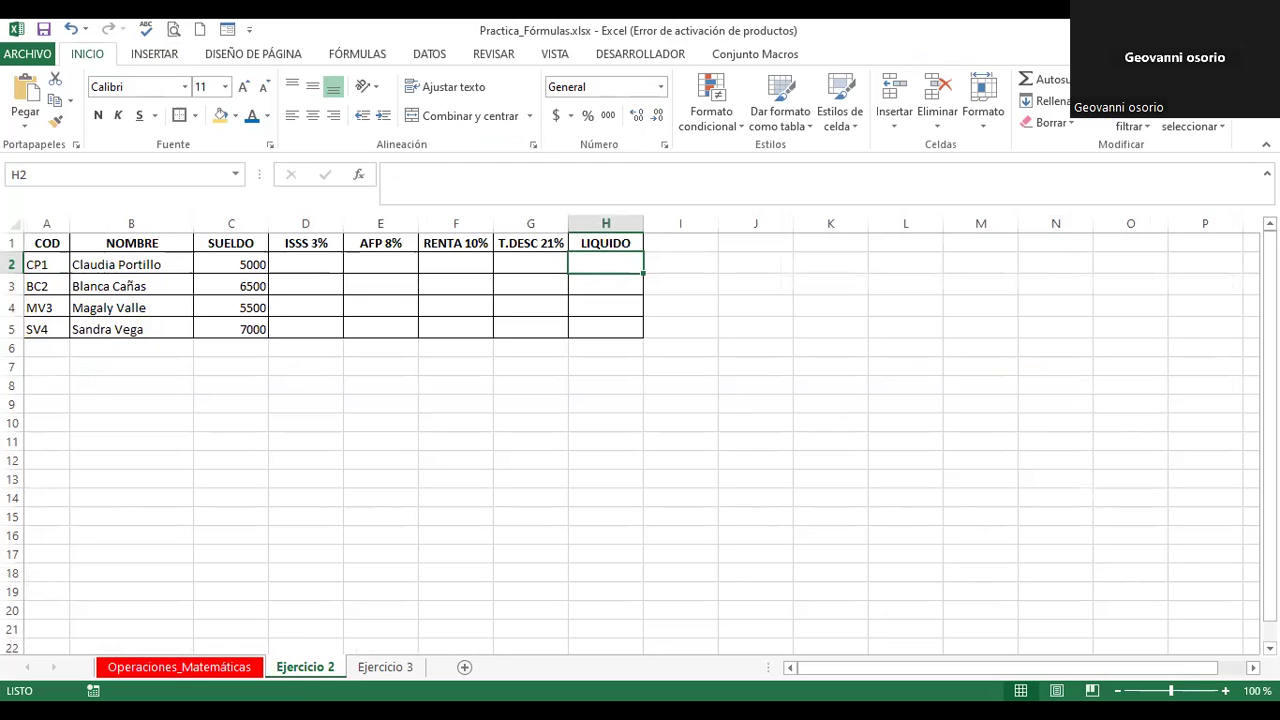
ctrl+scroll(640, 434, up, 4)
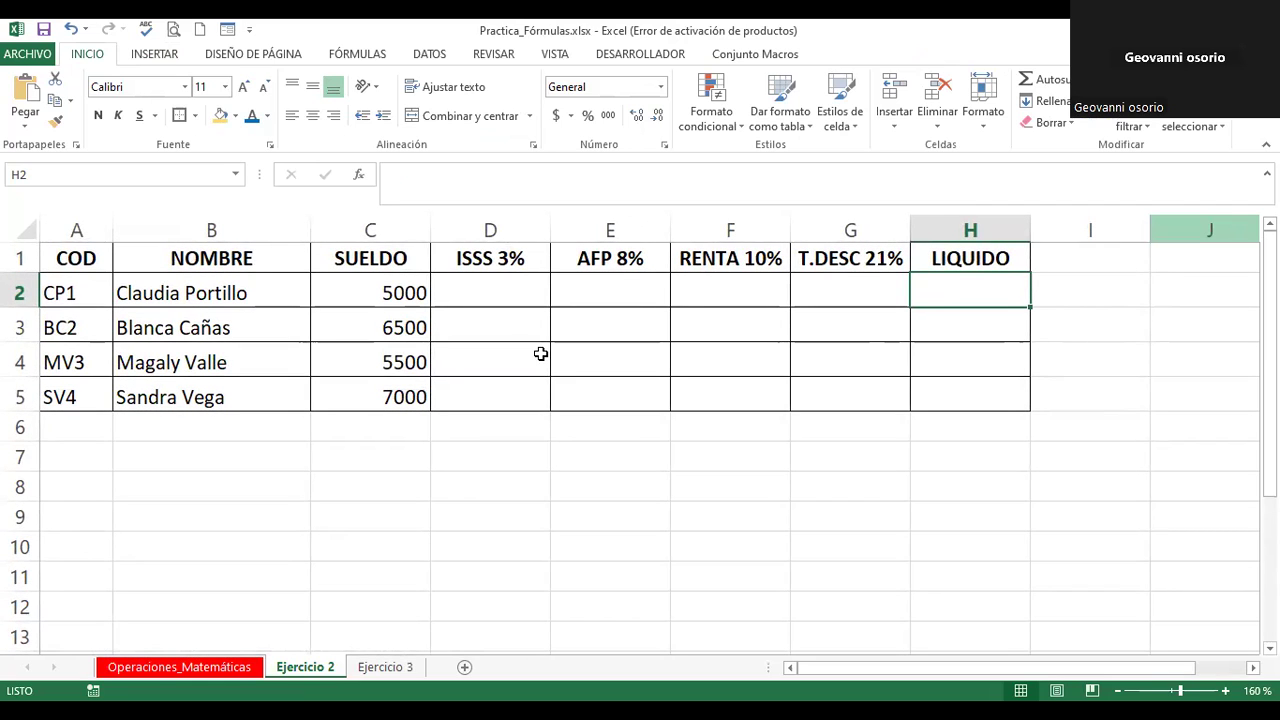
click(499, 301)
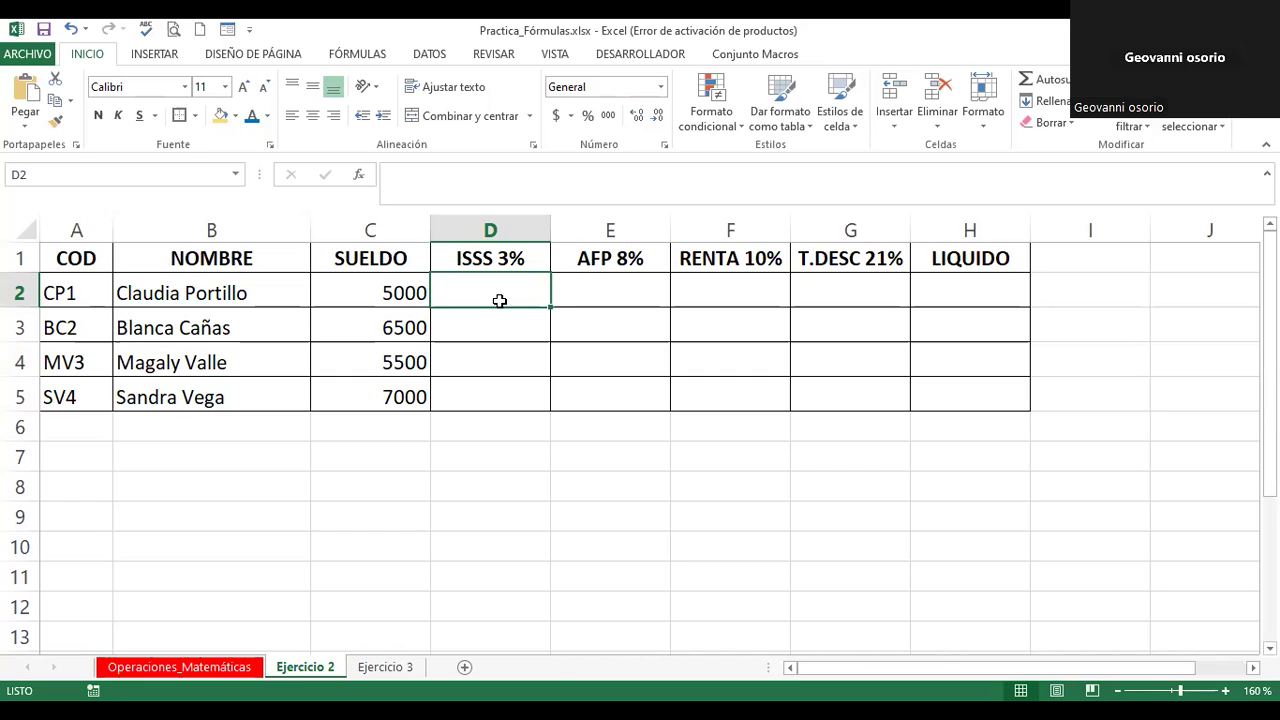
text(=)
key(shift+F10)
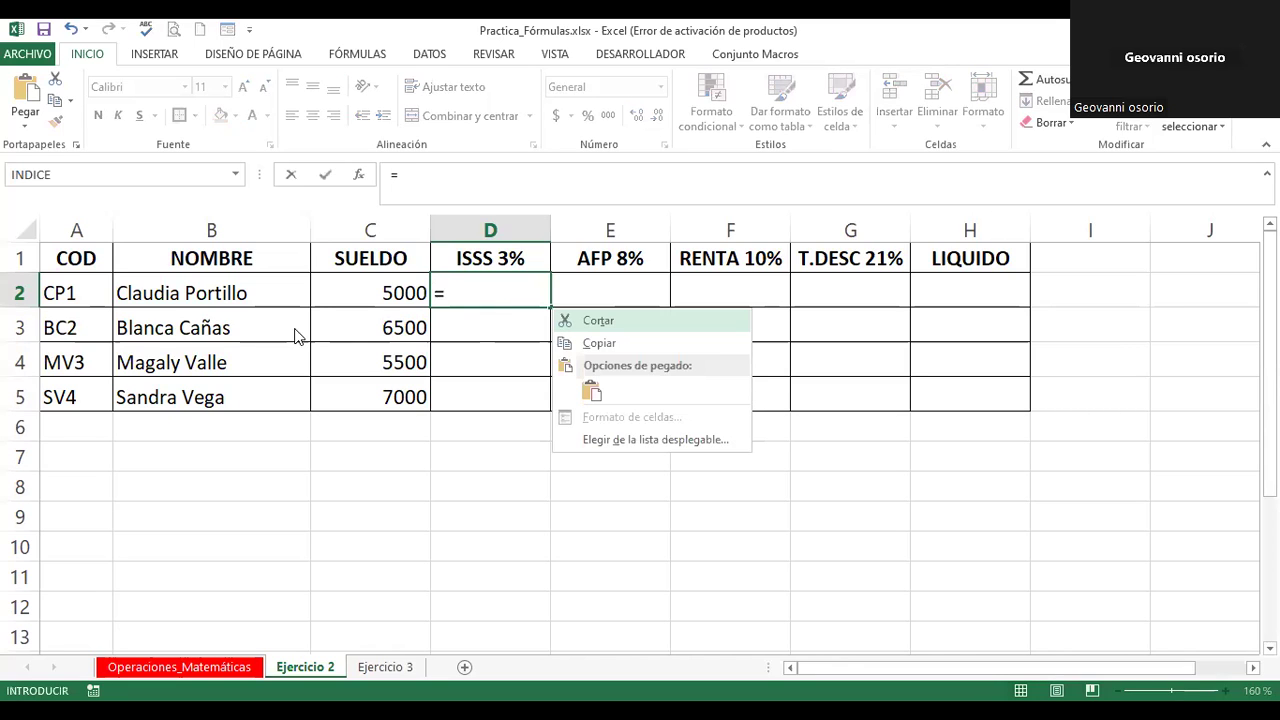
click(366, 304)
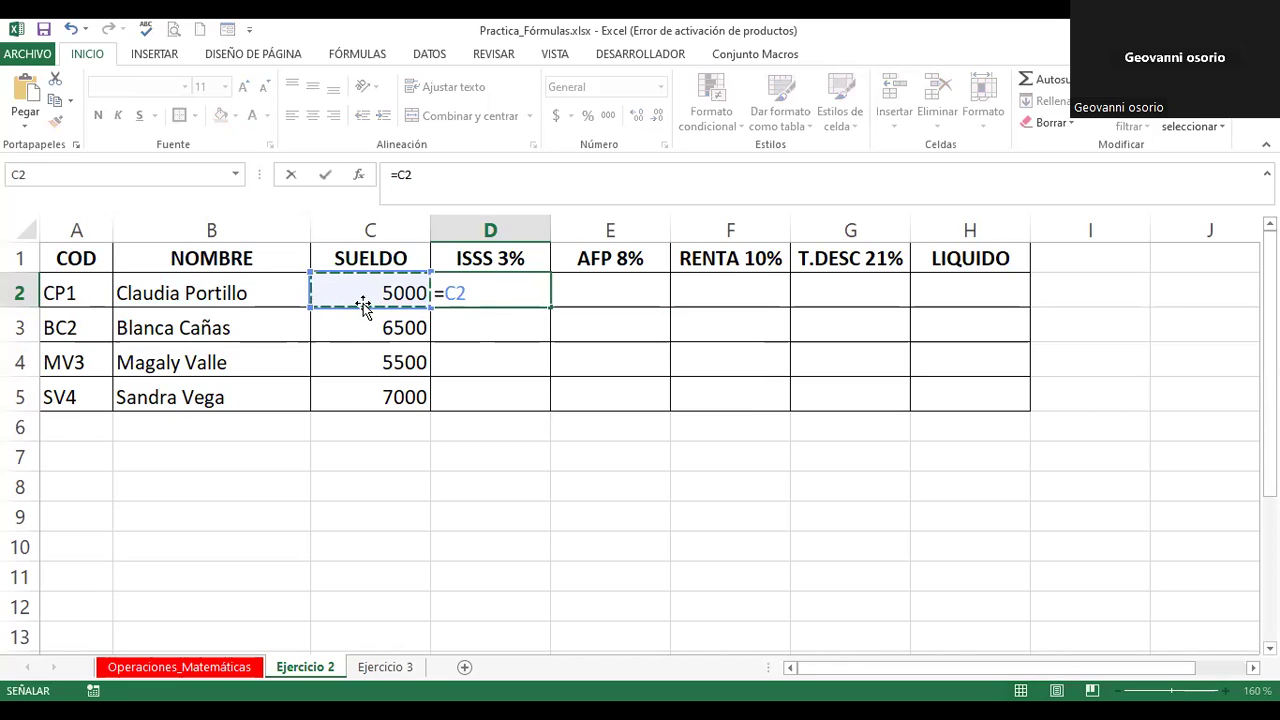
text(+)
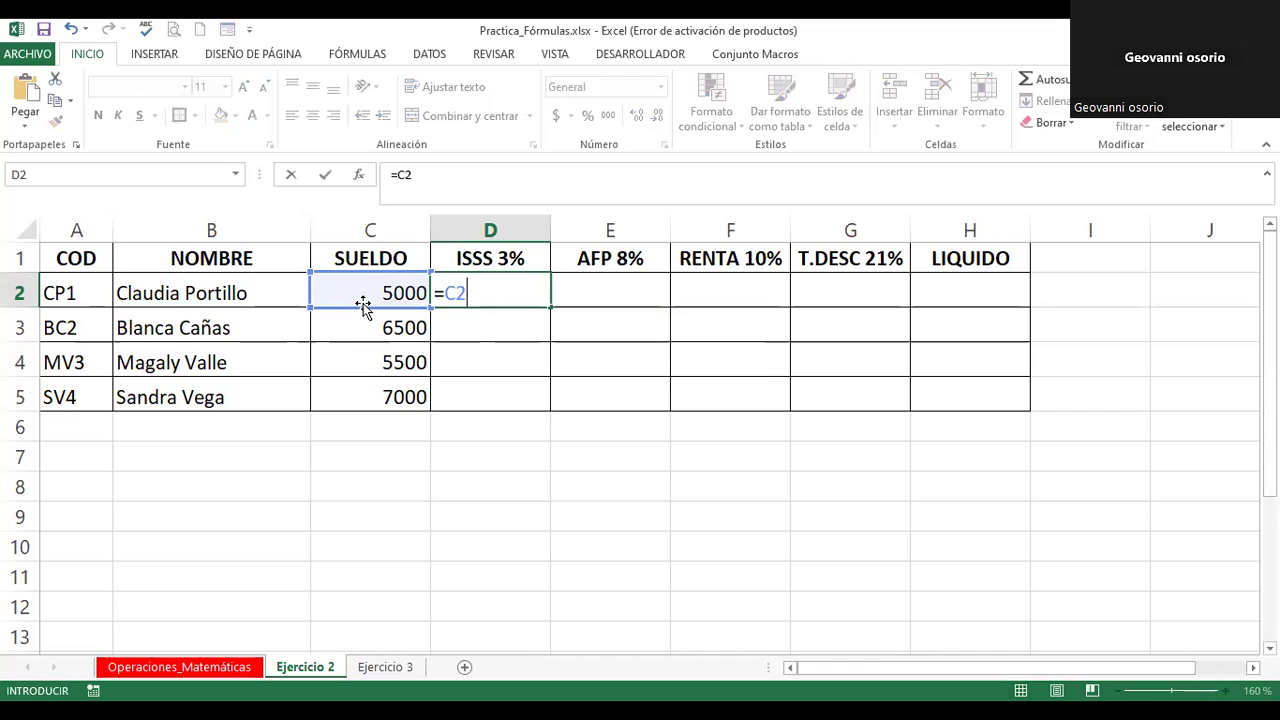
text(3%)
key(Return)
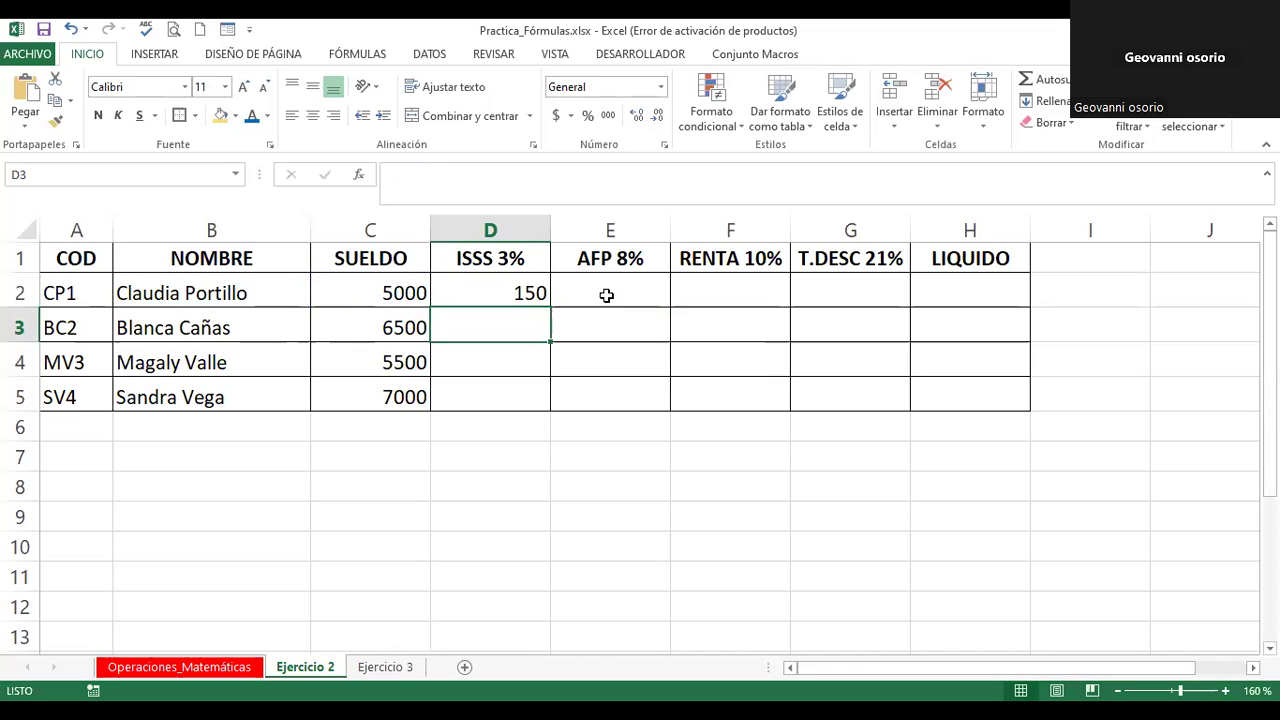
Step: Enter =C2*8% in E2 and =C2*10% in F2 for AFP 400 and RENTA 500
click(606, 295)
text(=)
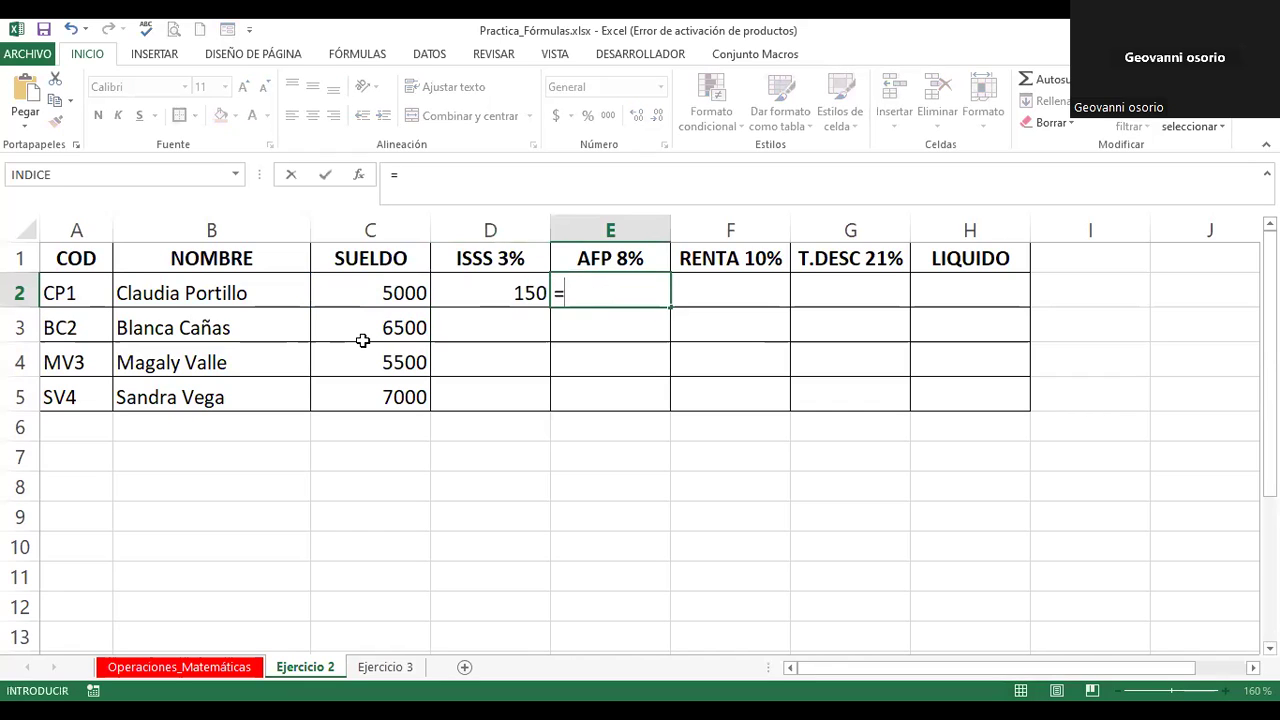
click(375, 291)
text(*)
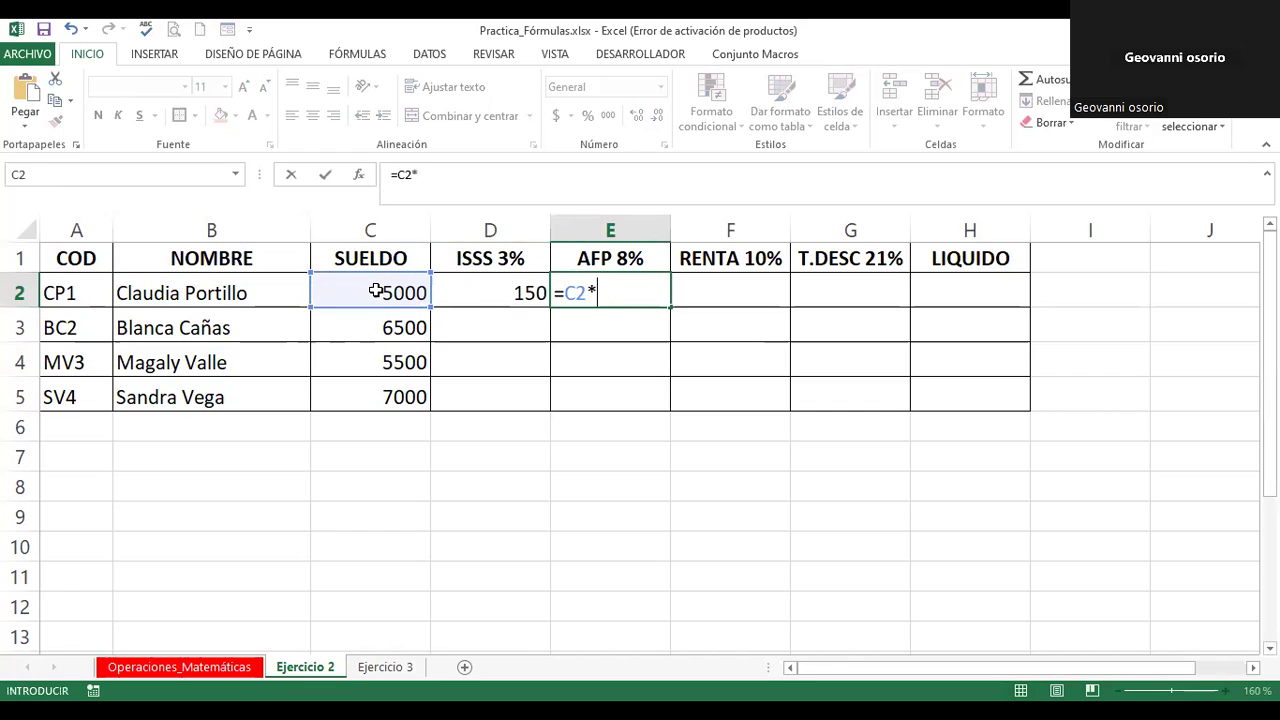
text(8%)
key(Return)
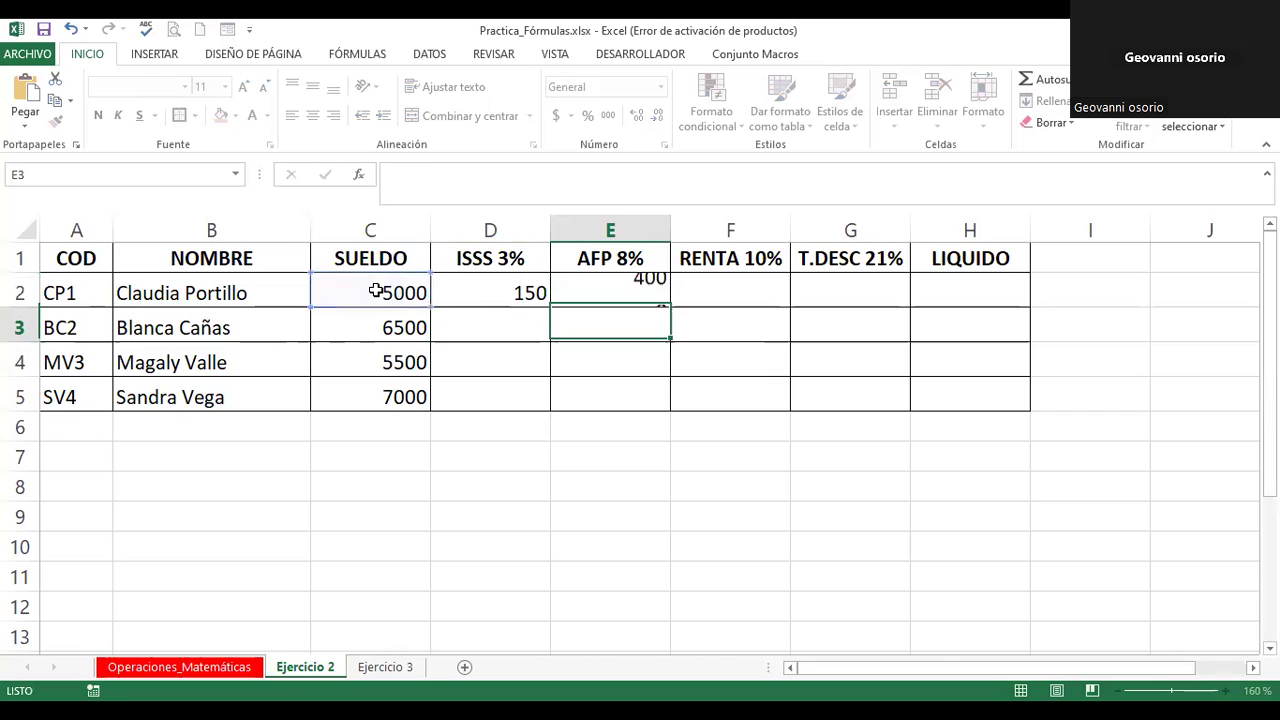
click(723, 282)
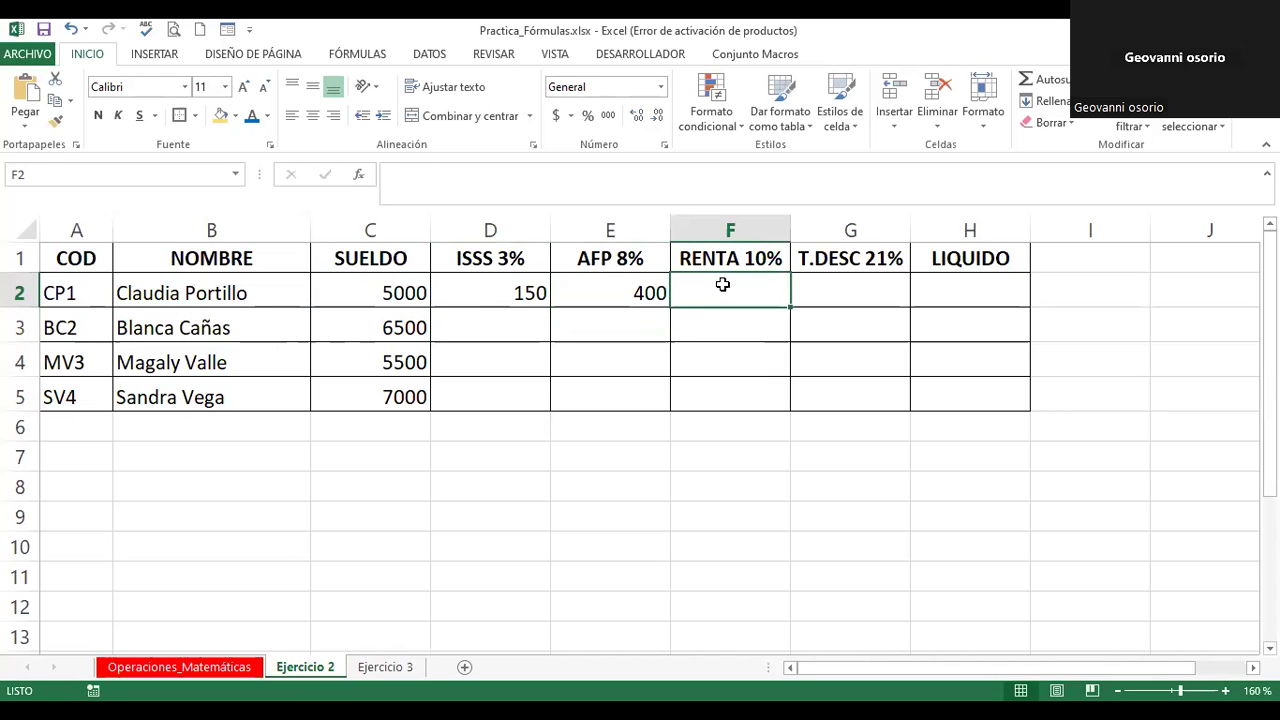
text(=)
click(387, 292)
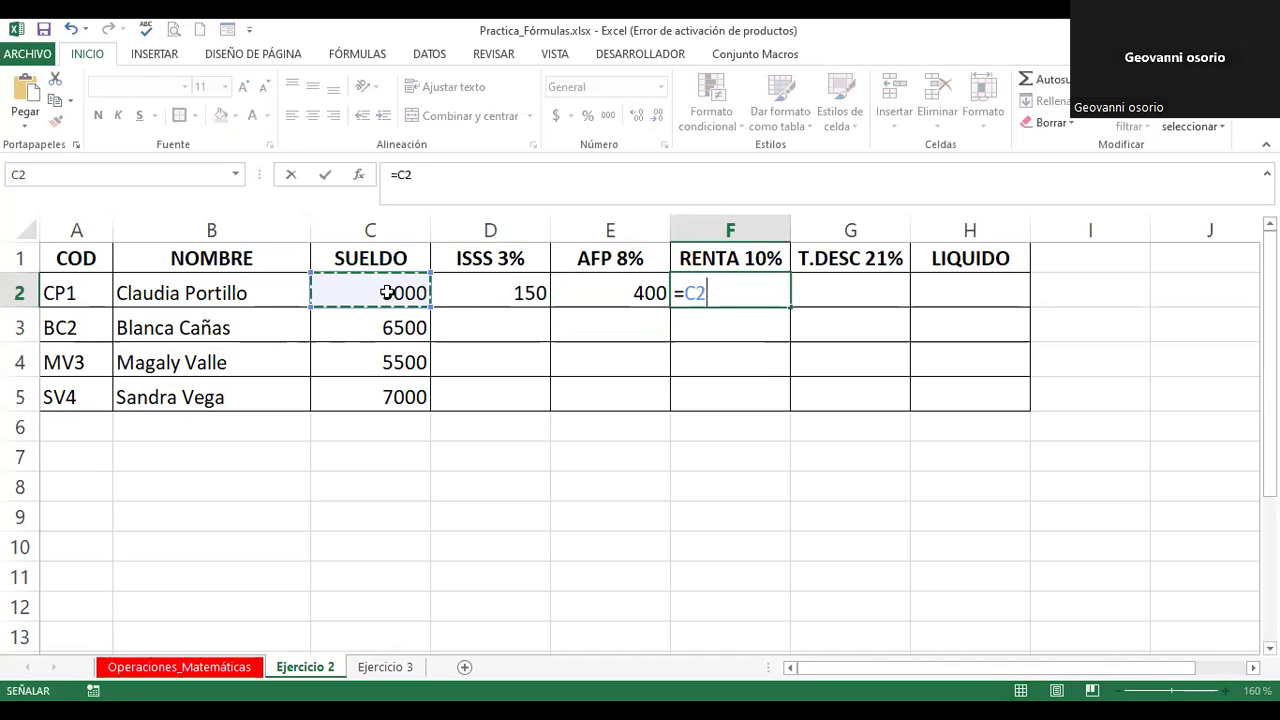
text(*1)
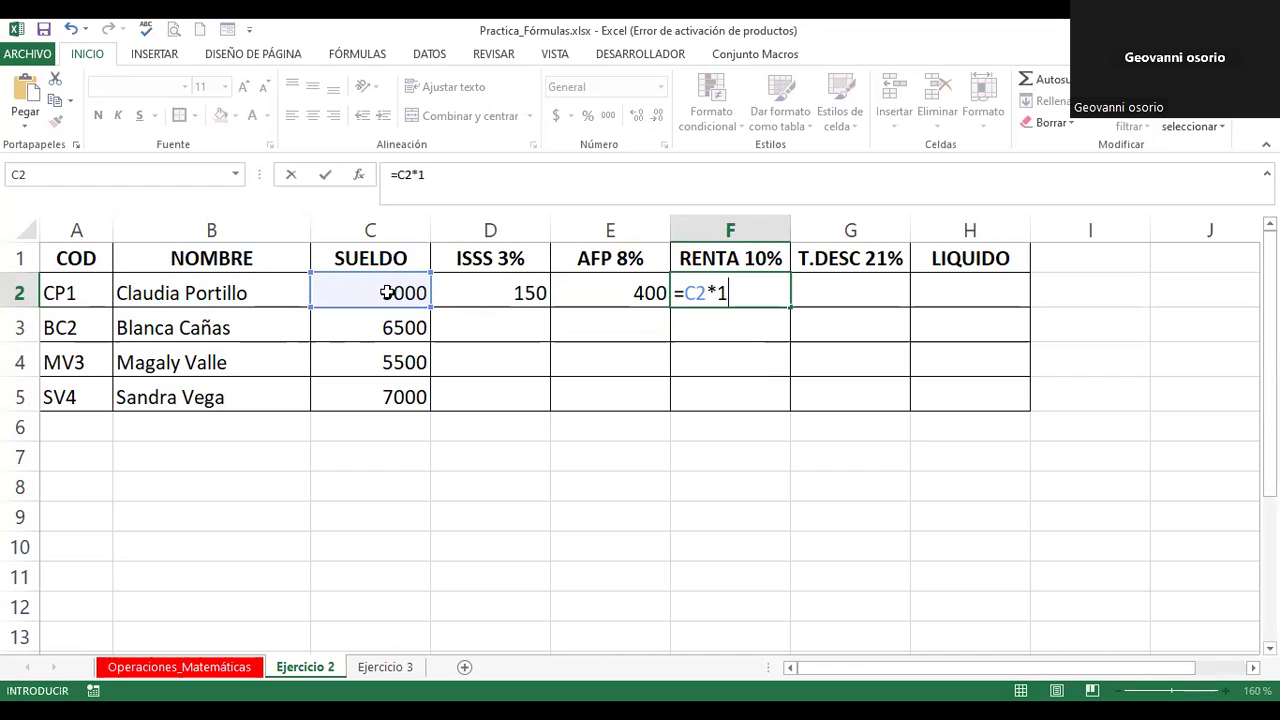
text(0)
text(%)
key(Return)
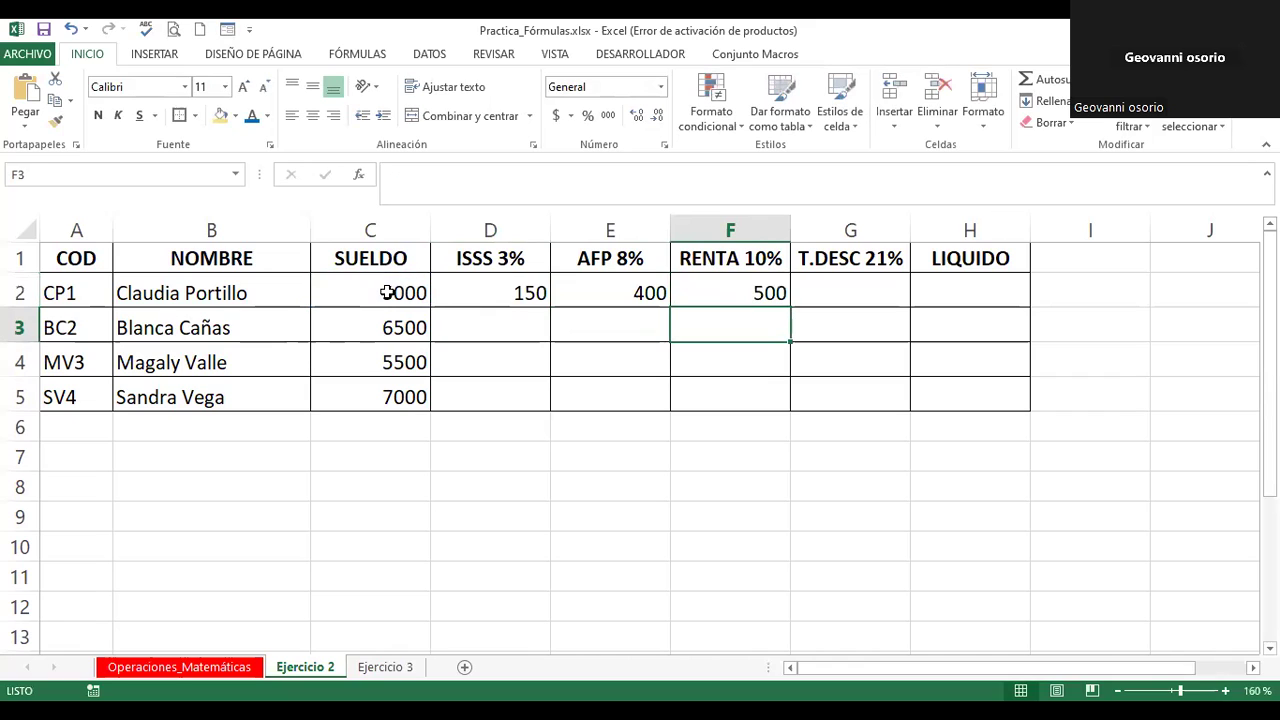
click(855, 287)
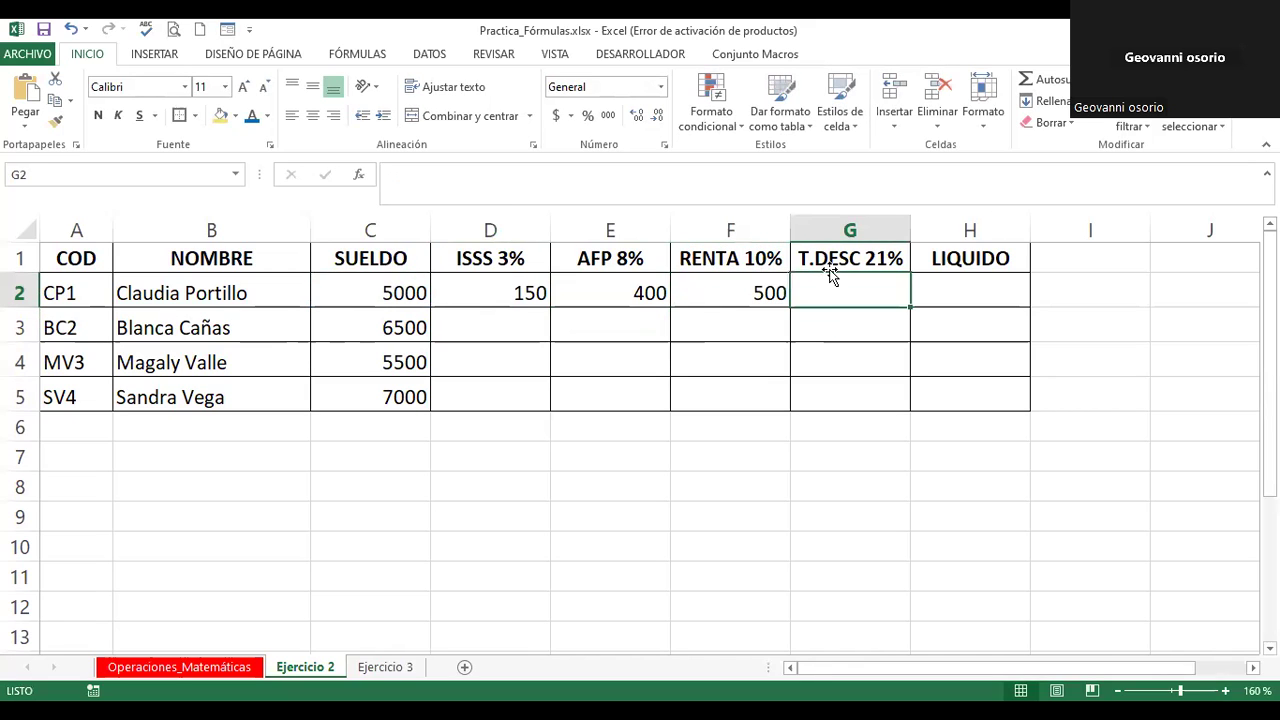
click(831, 262)
click(835, 288)
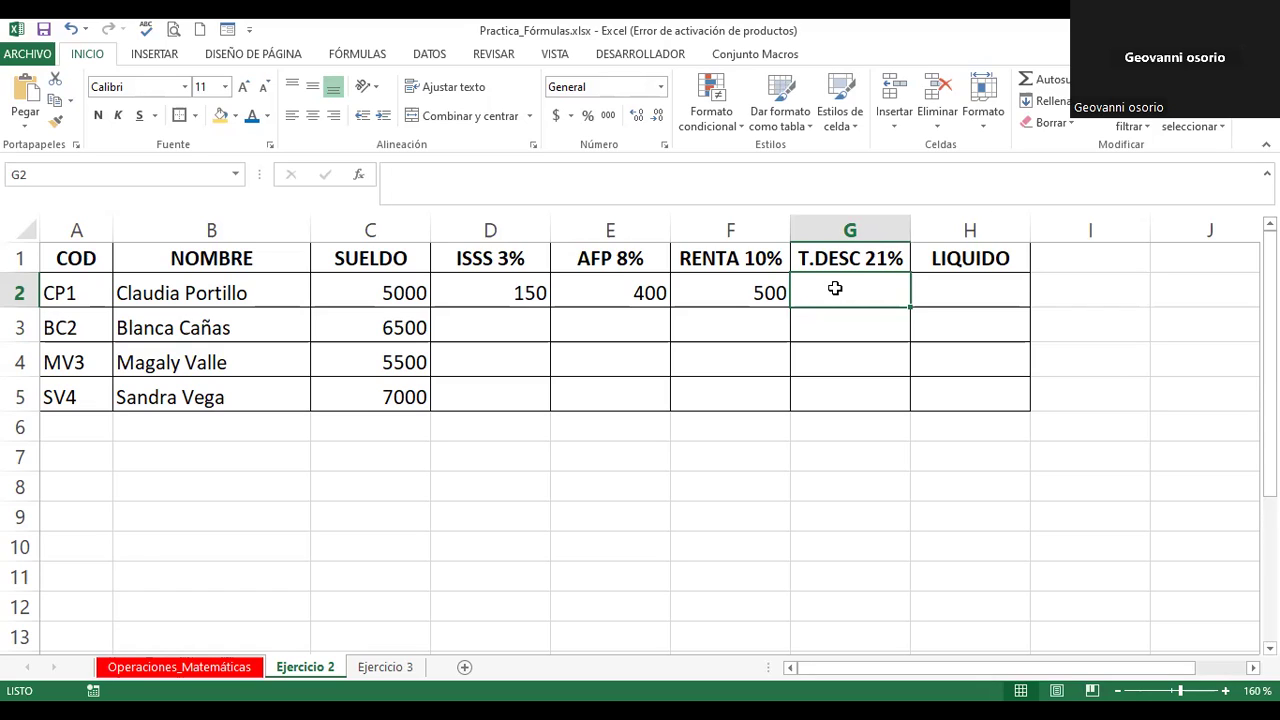
Step: Re-enter =C2*3% in D2 and reconfirm the E2 and F2 formulas, giving 150, 400 and 500
click(497, 290)
text(=C2*3%)
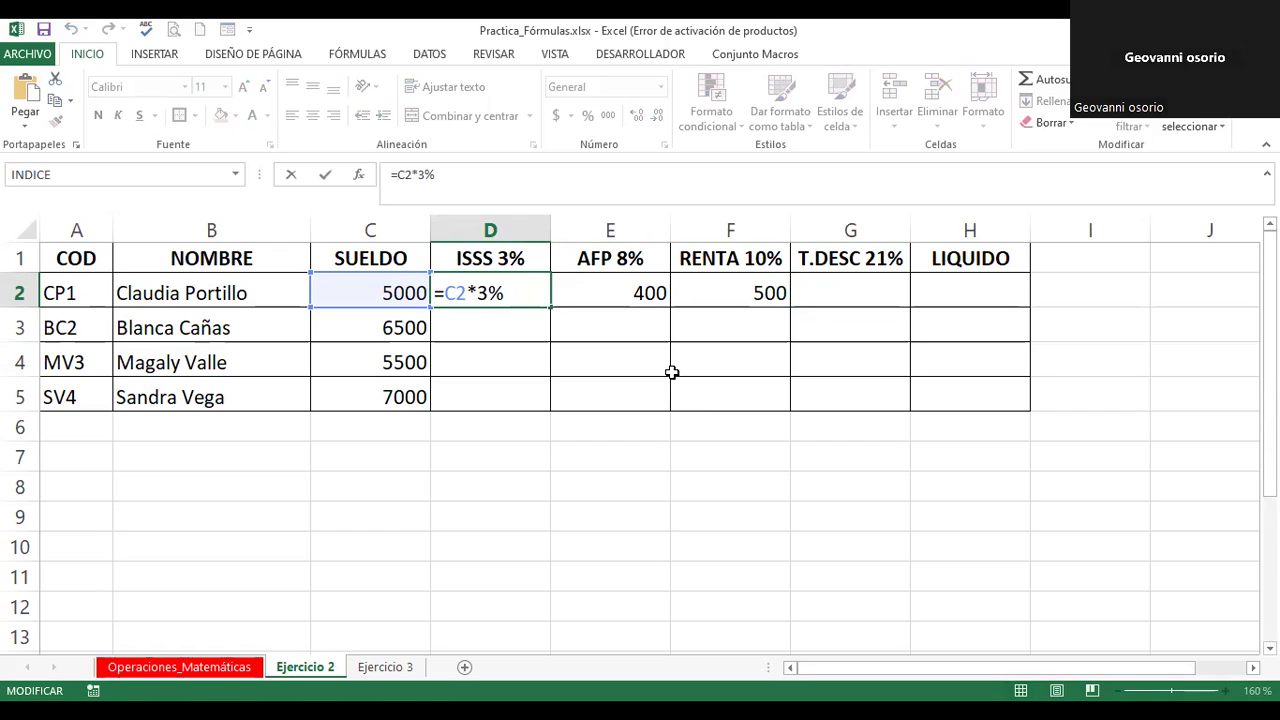
key(Return)
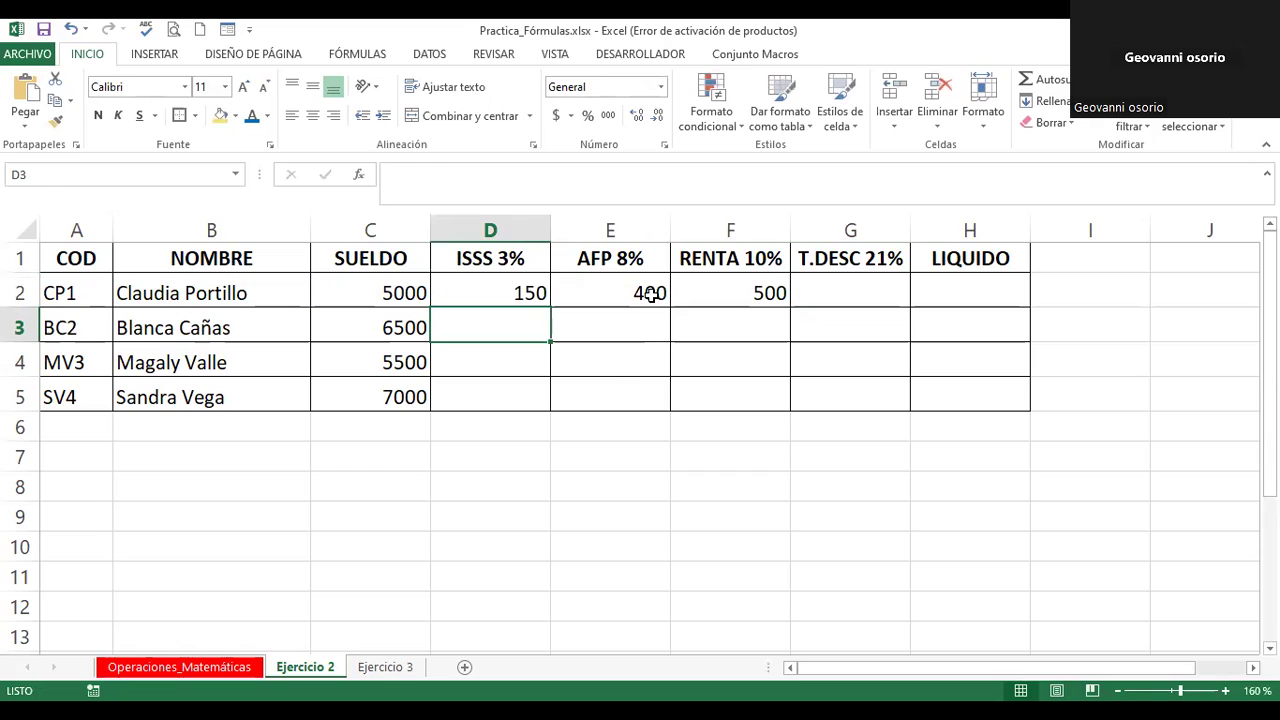
double_click(654, 296)
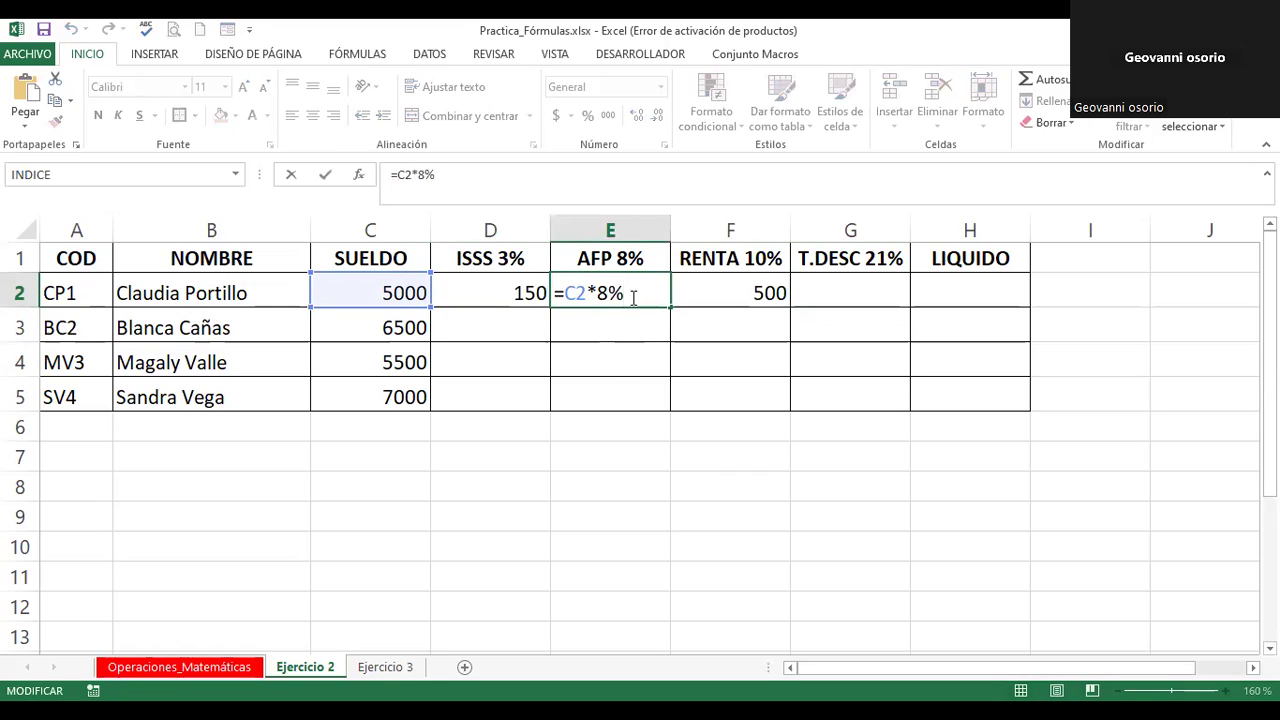
key(Return)
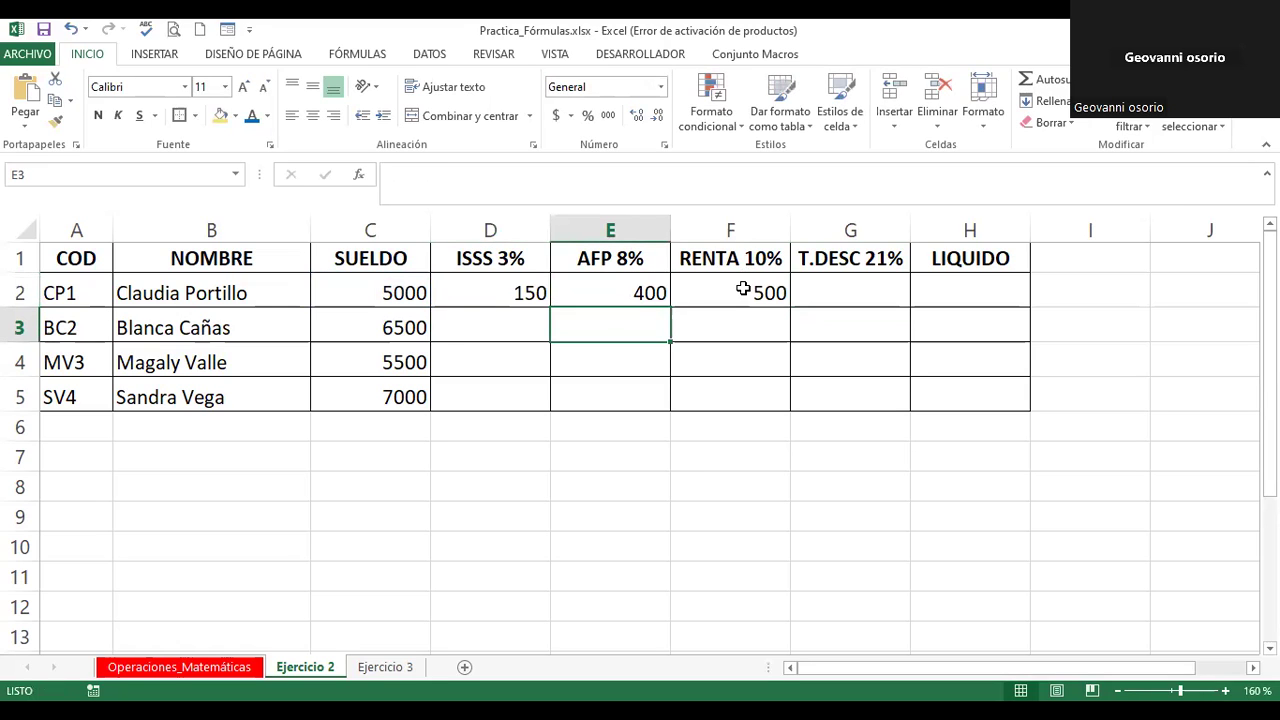
double_click(745, 290)
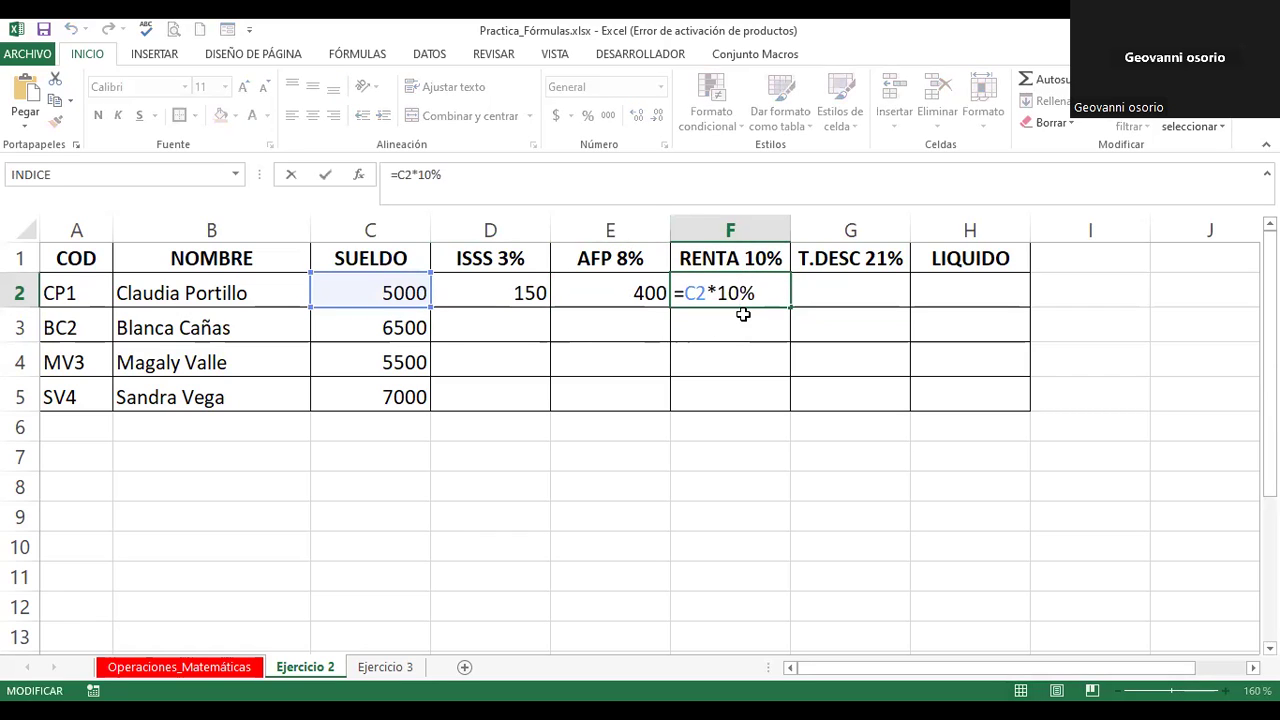
key(Return)
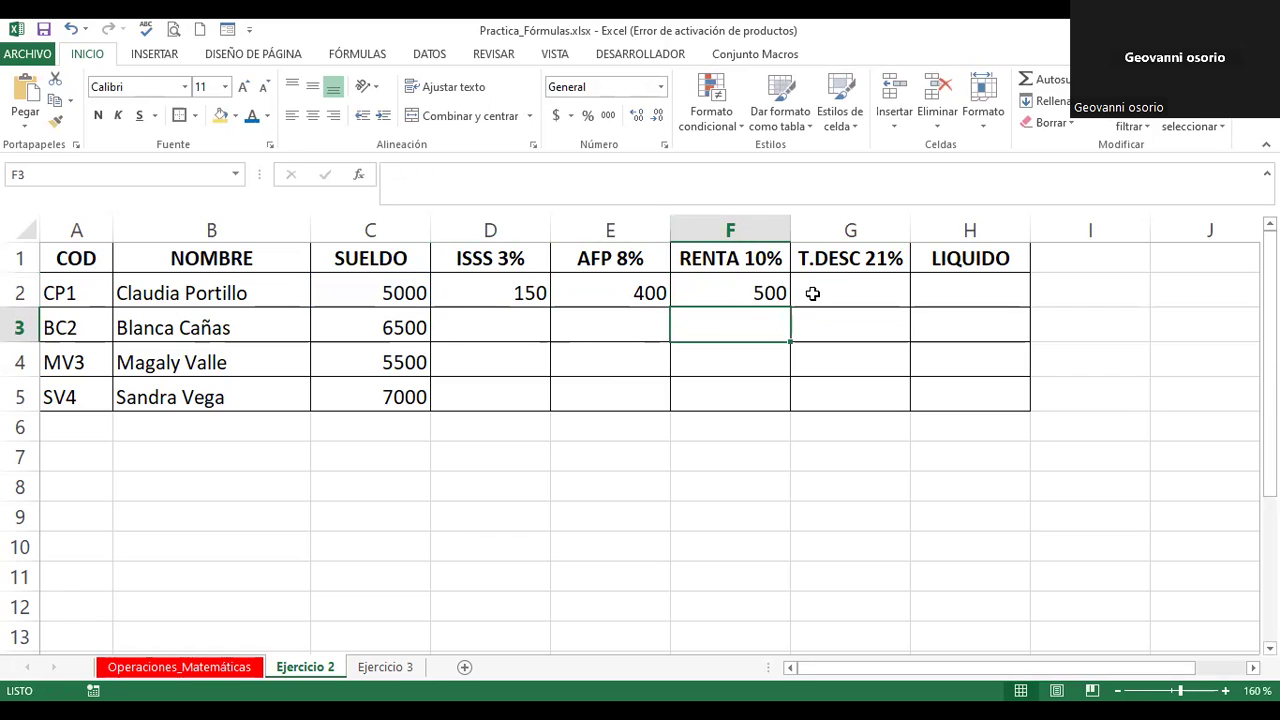
click(812, 293)
text(=)
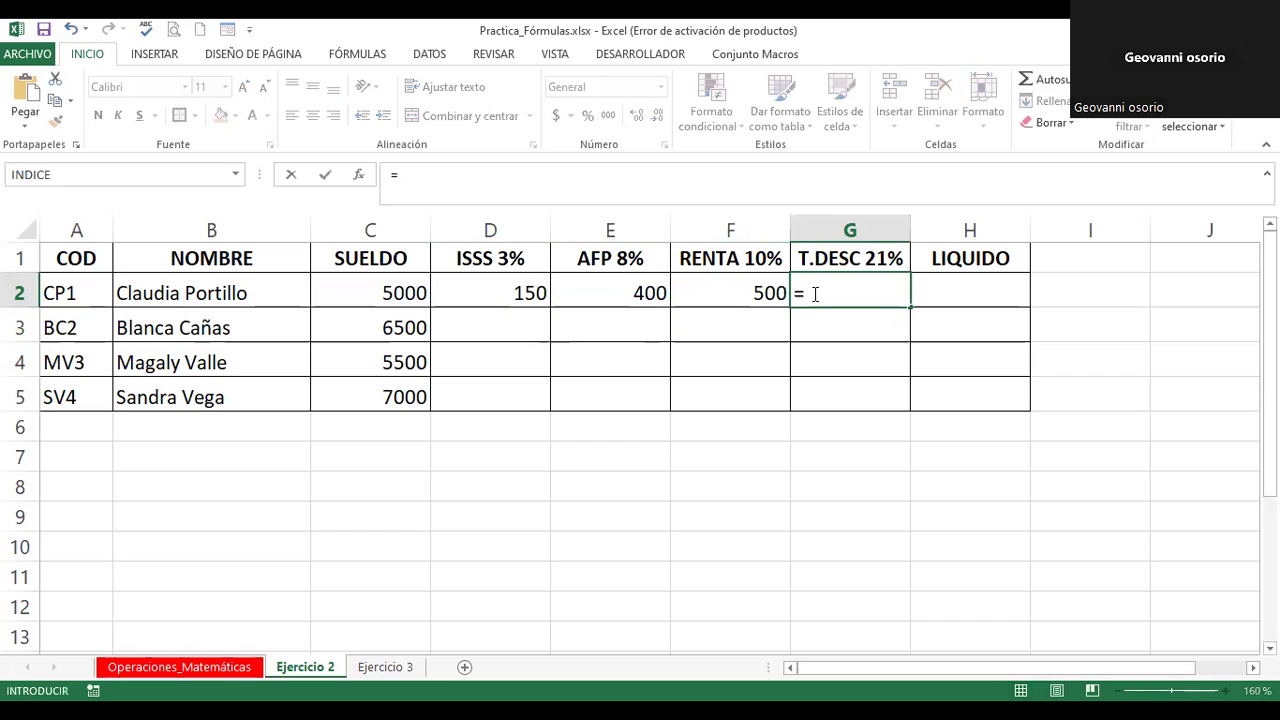
Step: Enter =SUMA(D2:F2) in G2 so the first employee's T.DESC shows 1050
text(s)
text(uma()
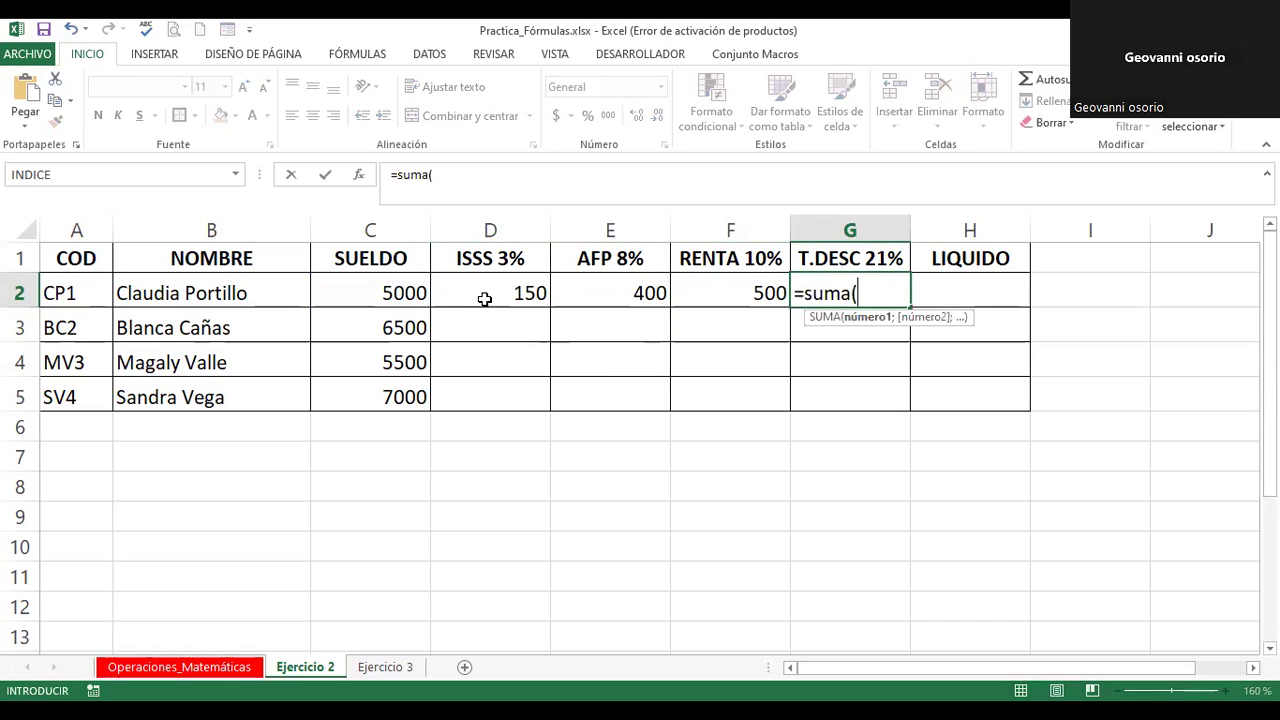
click(533, 297)
shift+click(760, 294)
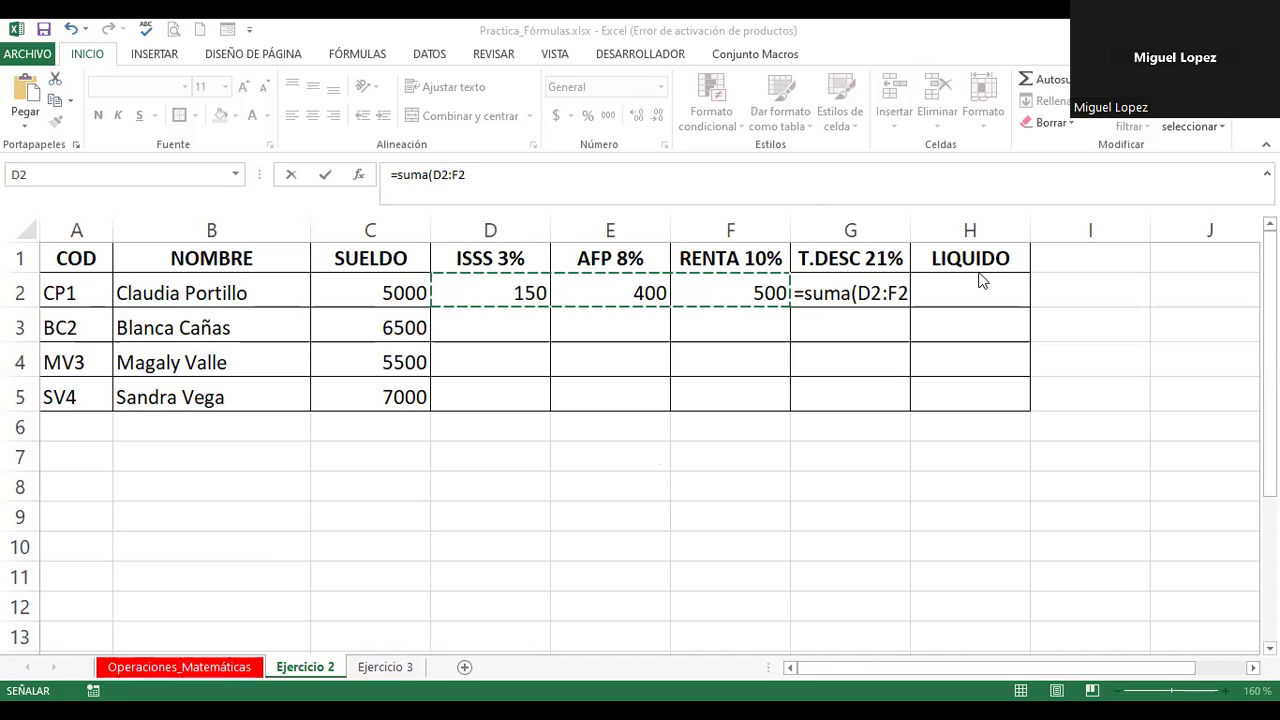
key(Return)
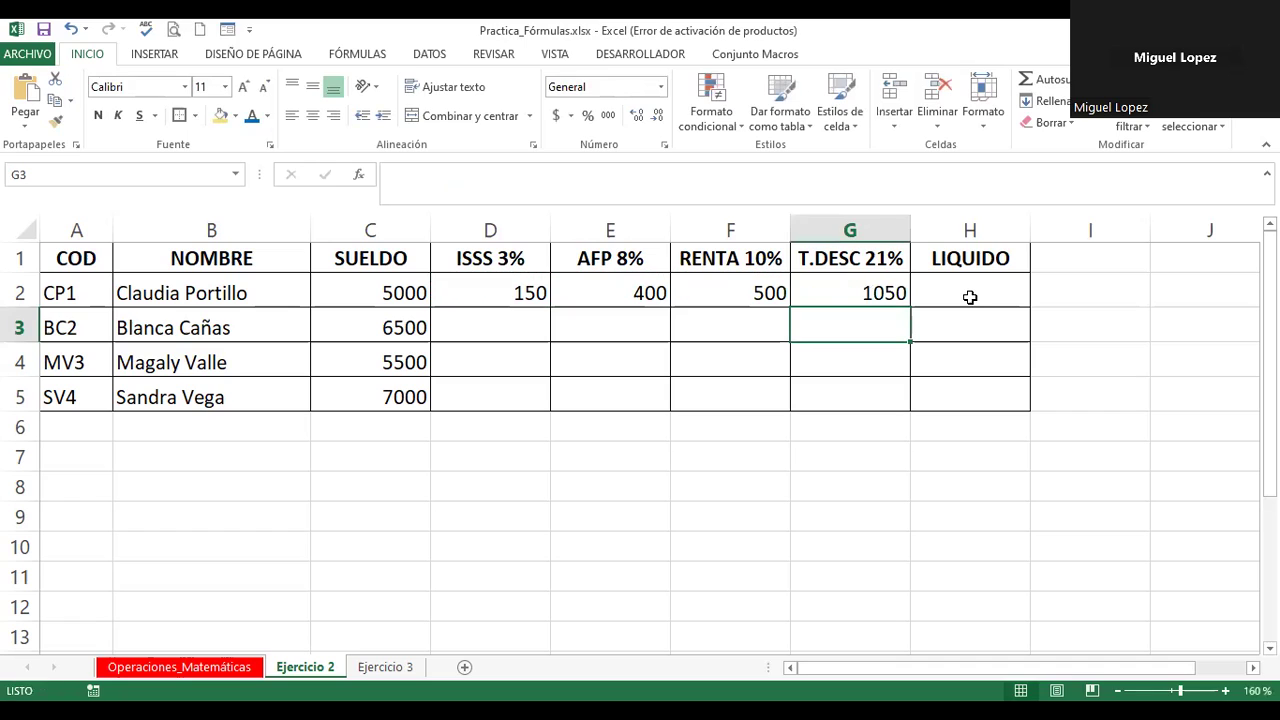
Step: Enter =C2-G2 in H2 for the first employee's LIQUIDO
click(971, 295)
text(=)
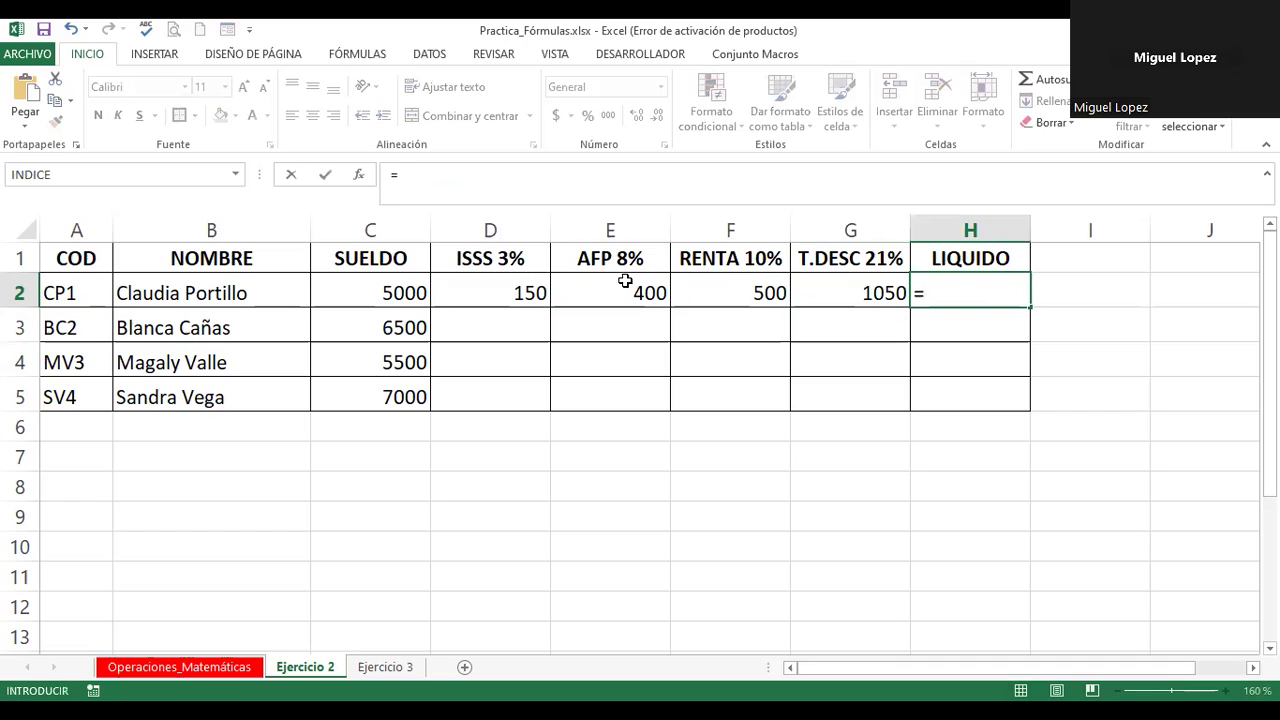
click(385, 291)
text(-)
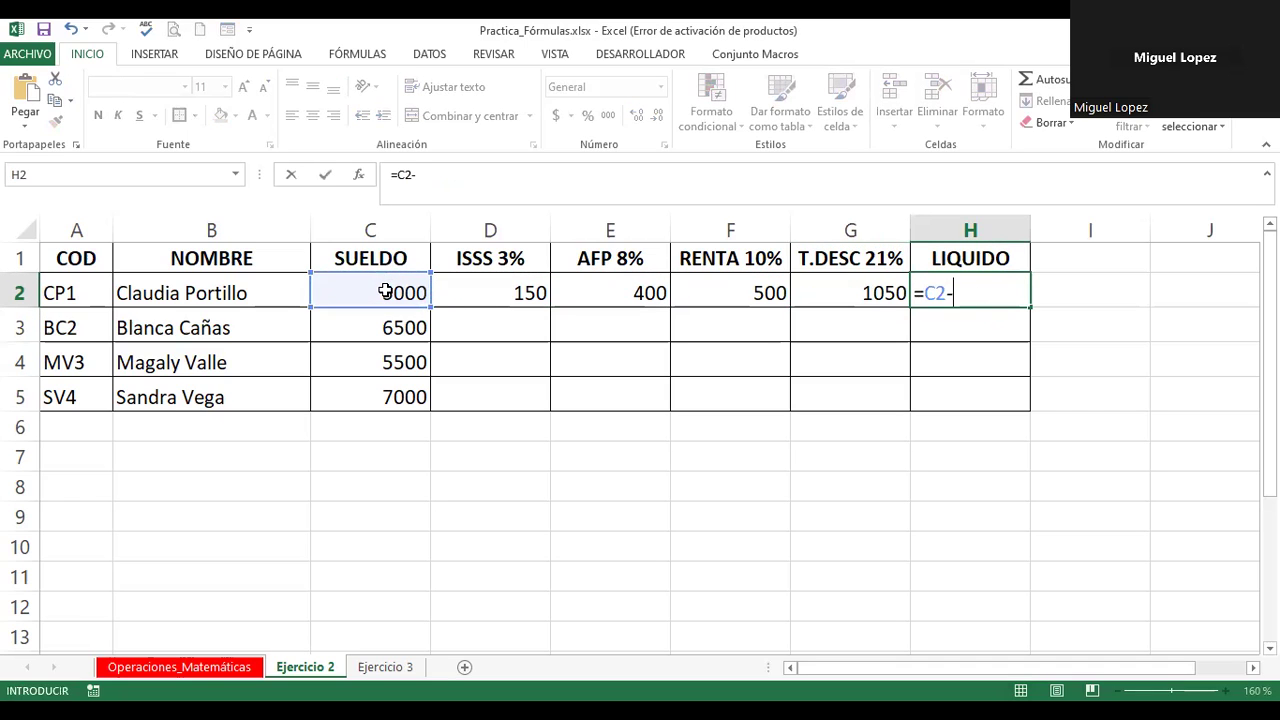
click(848, 291)
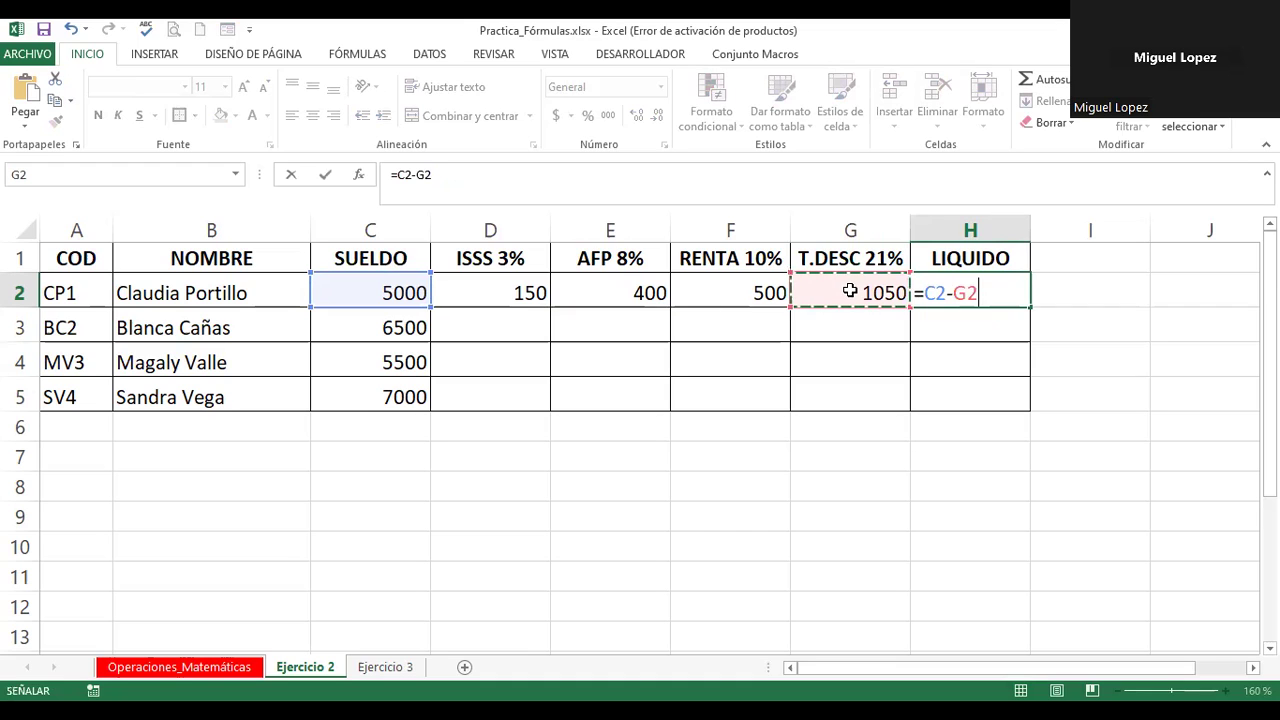
key(Return)
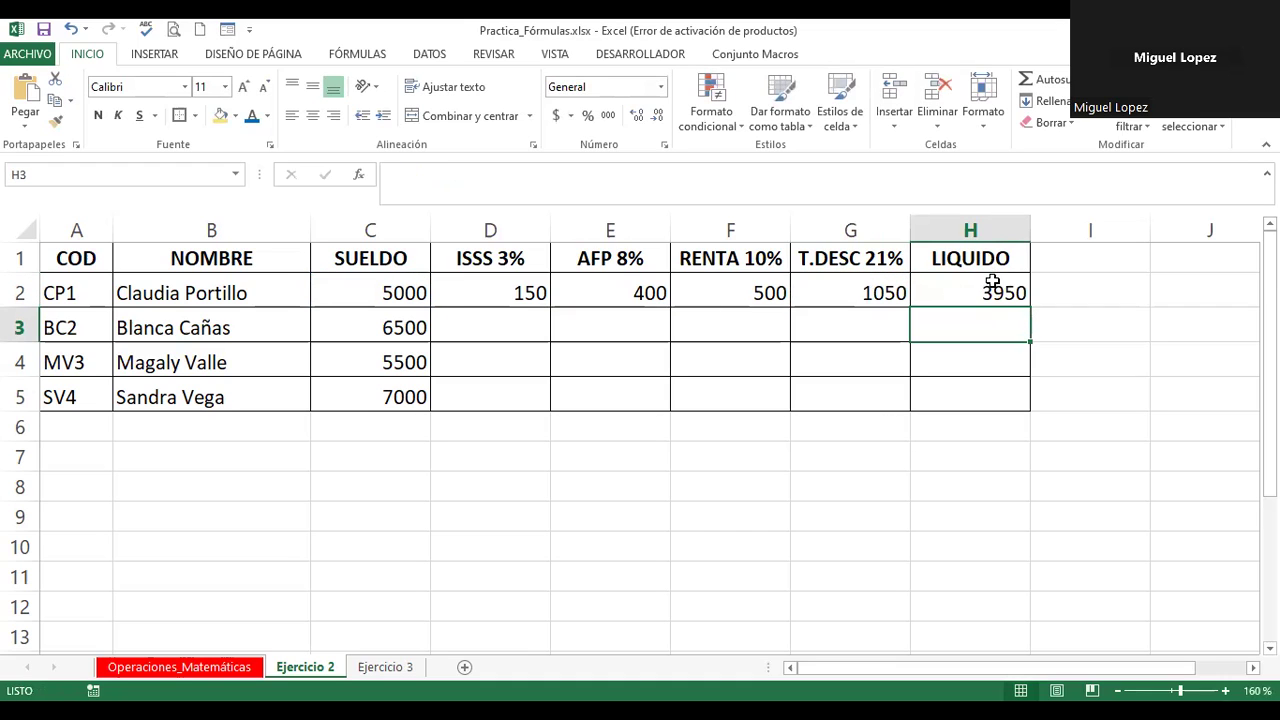
Step: Fill the LIQUIDO, T.DESC, ISSS and AFP formulas down to row 5, then reopen H2's formula
click(990, 279)
drag(1029, 306, 1026, 412)
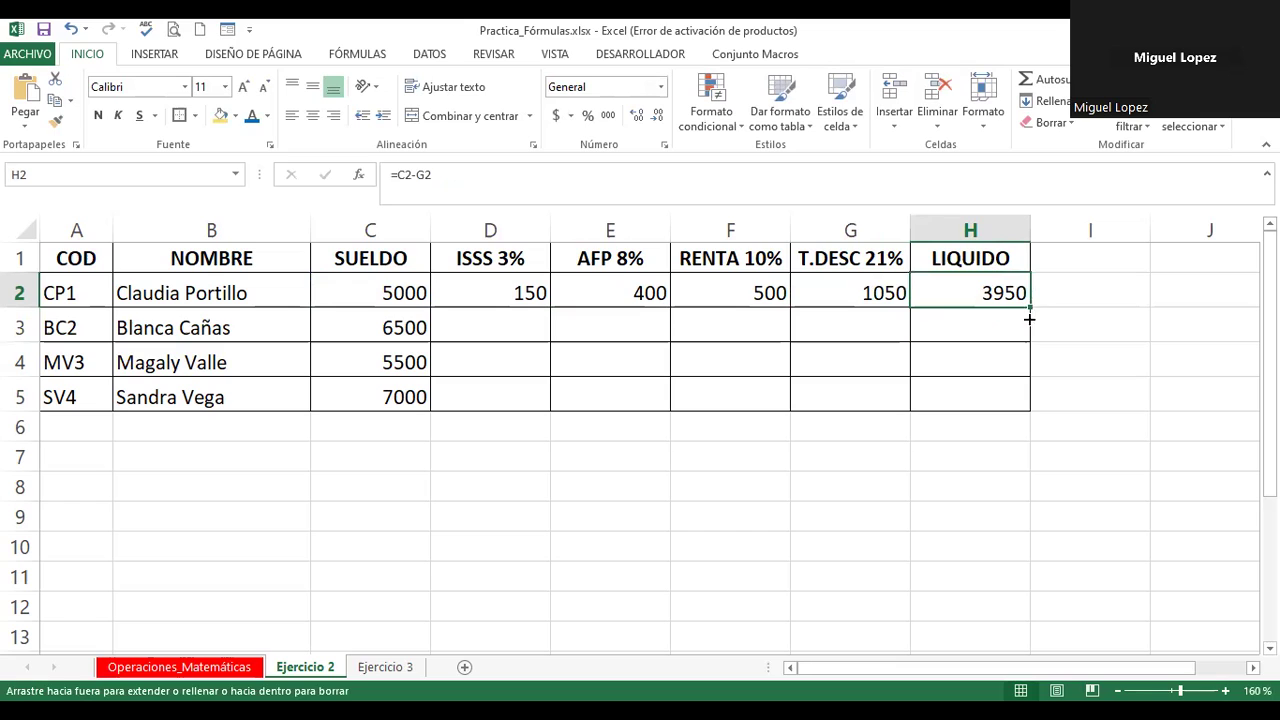
click(450, 296)
click(860, 292)
drag(909, 306, 915, 426)
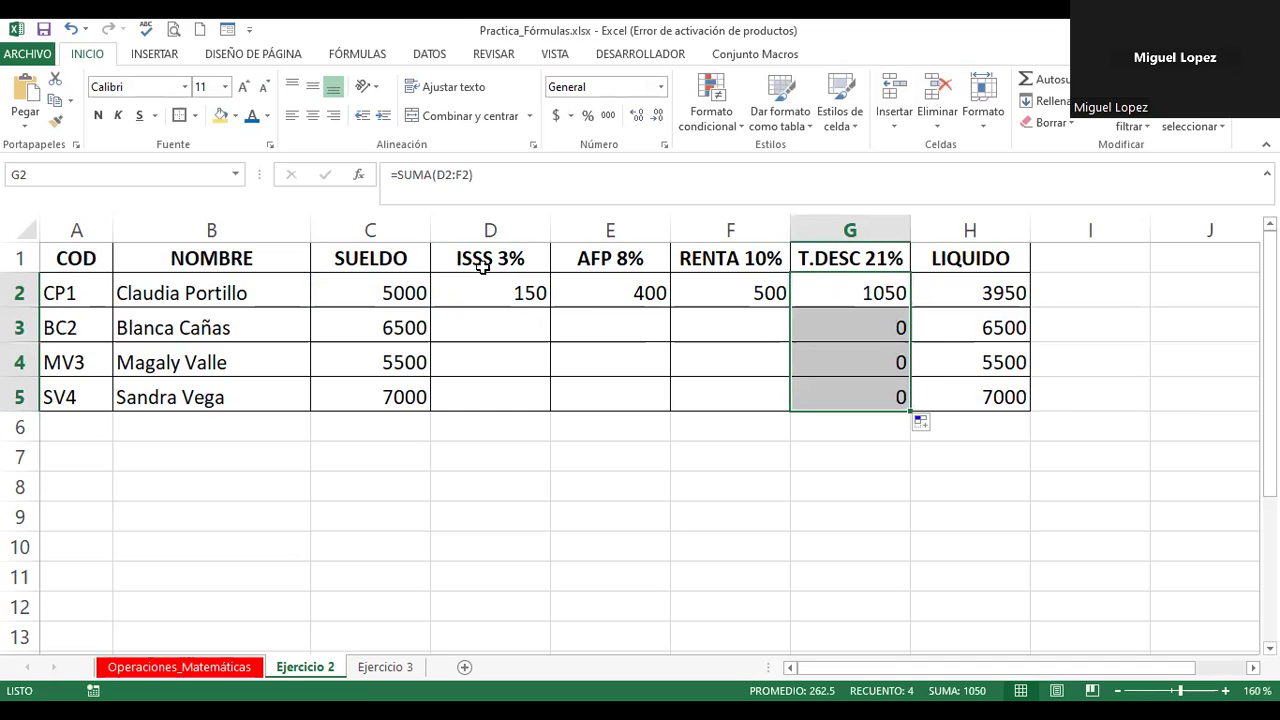
click(548, 296)
drag(549, 306, 544, 407)
click(657, 291)
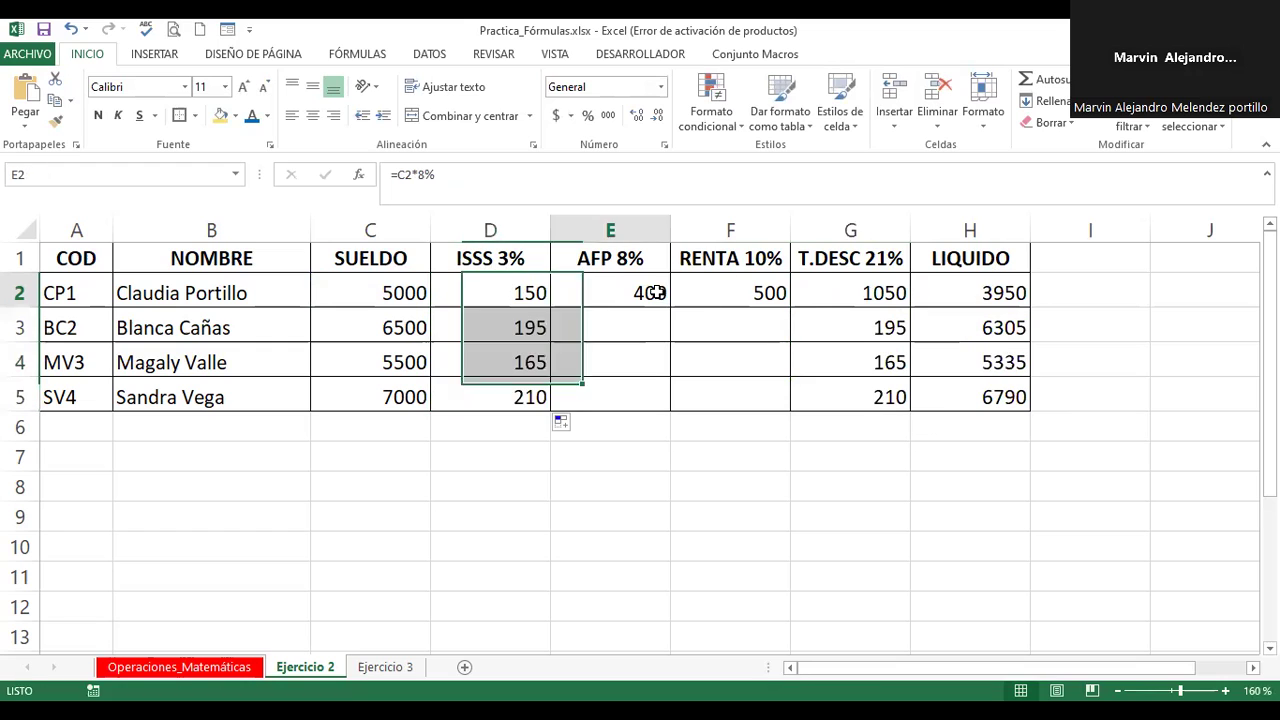
drag(669, 306, 679, 418)
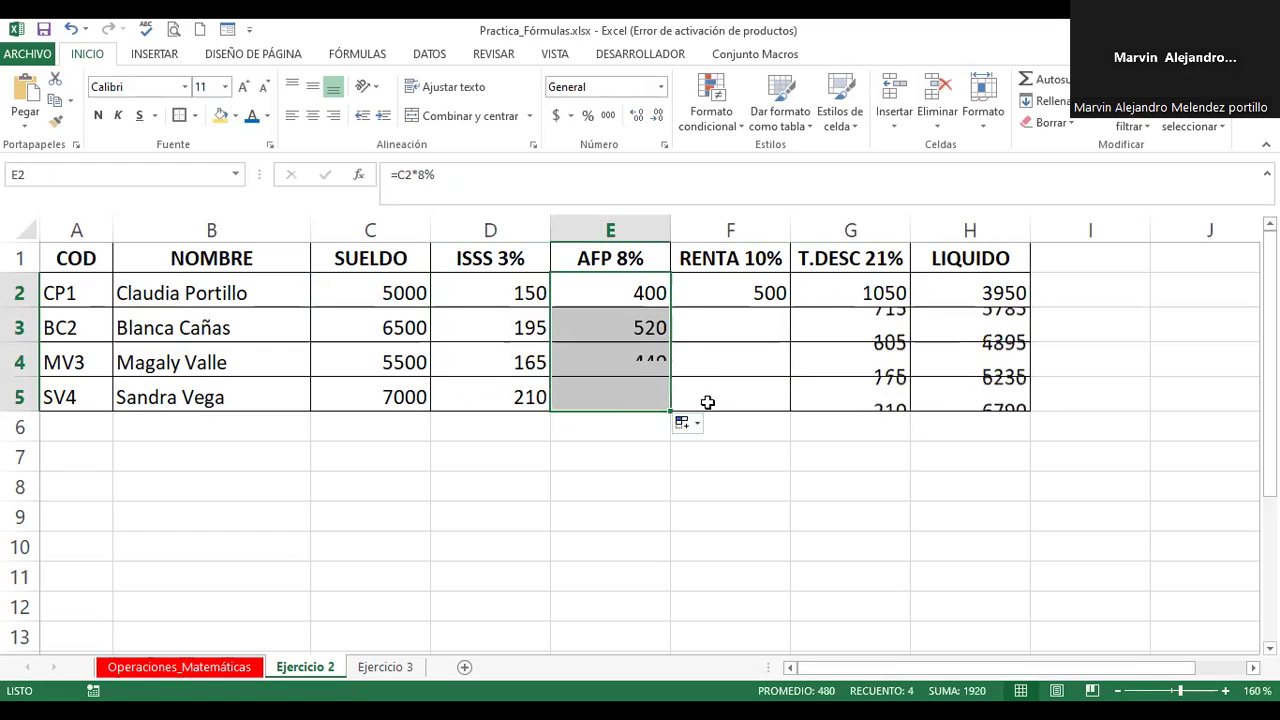
click(997, 290)
double_click(997, 290)
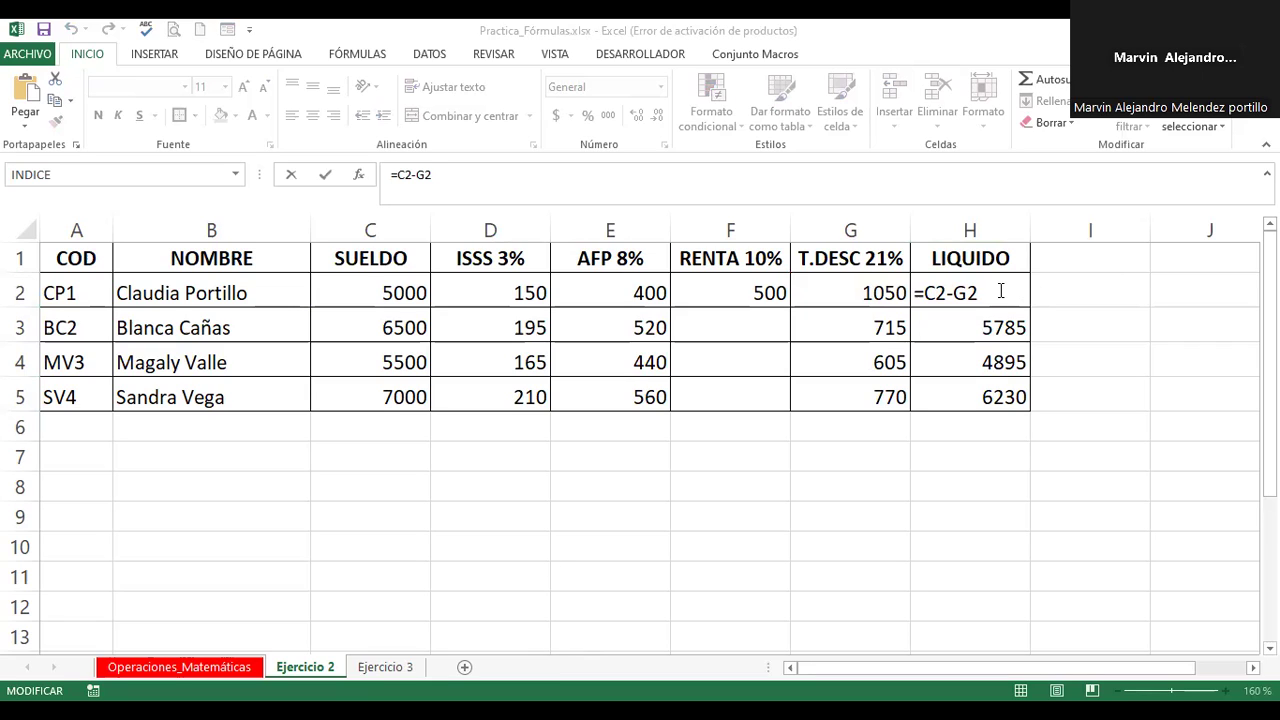
Step: Keep H2's formula unchanged and rename the Ejercicio 2 sheet tab to 'Planilla'
key(Return)
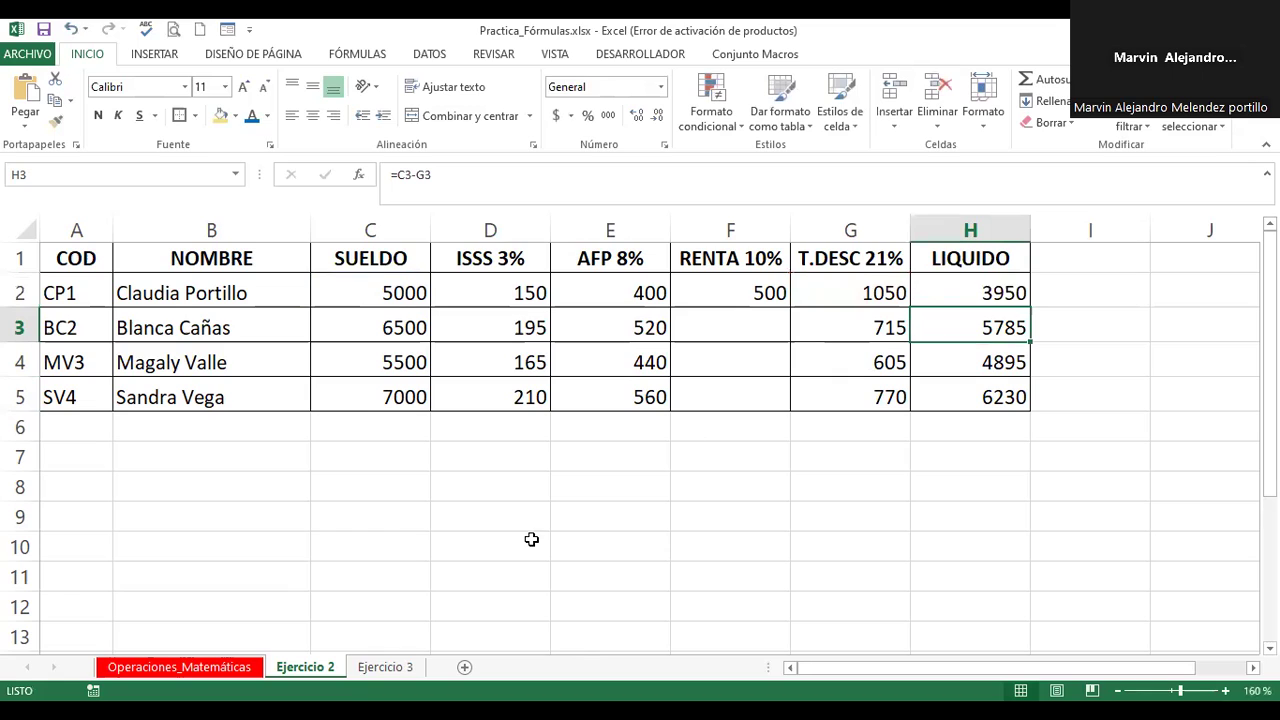
right_click(322, 671)
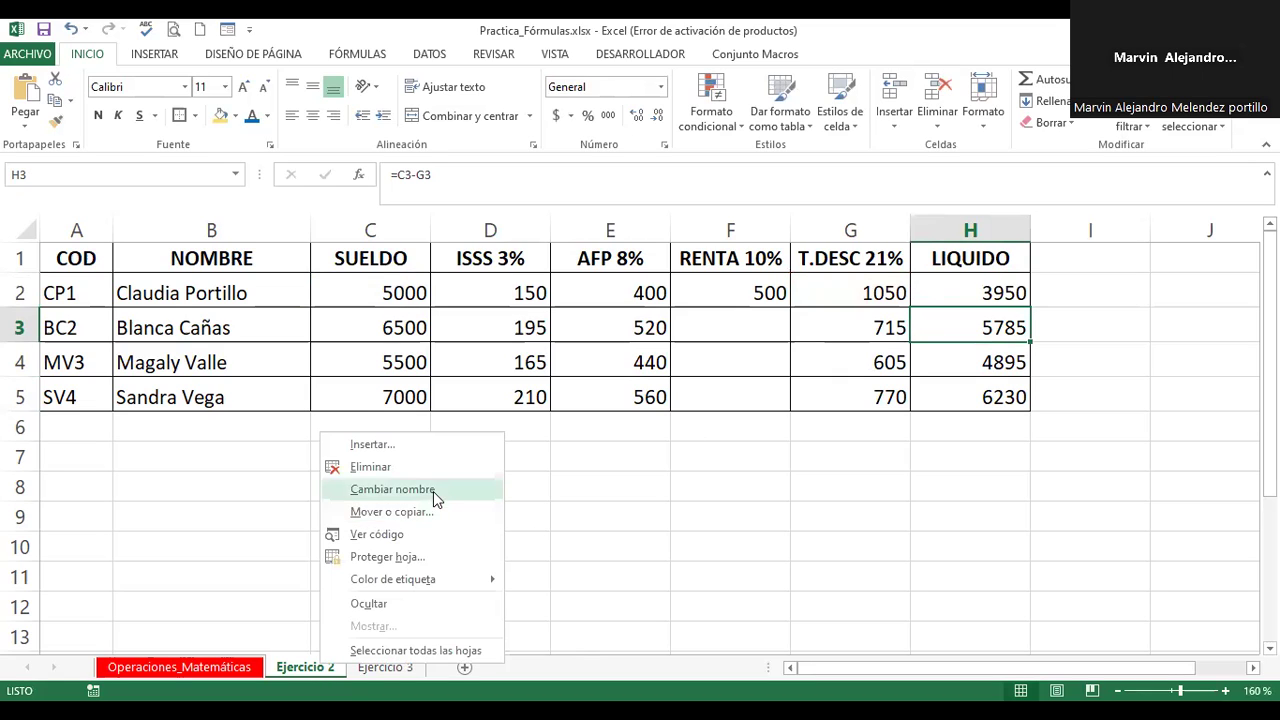
click(433, 491)
text(Plsni)
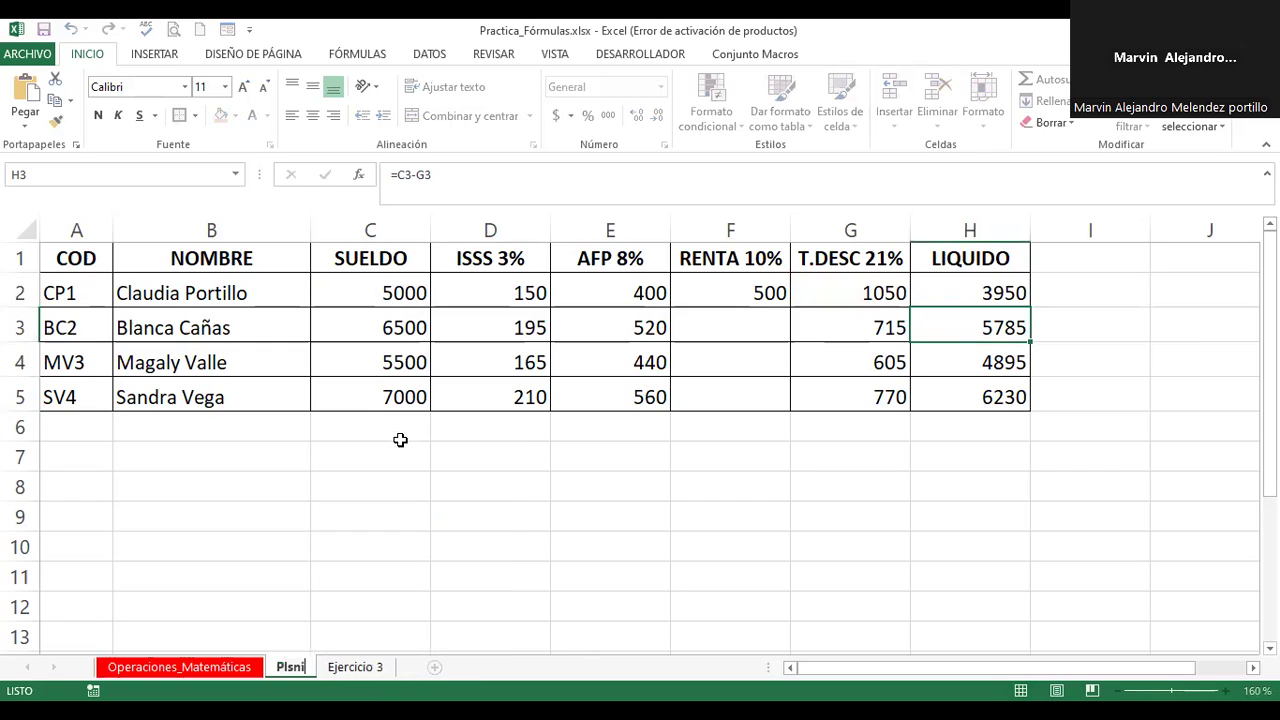
key(BackSpace)
text(s)
key(BackSpace)
text(anil)
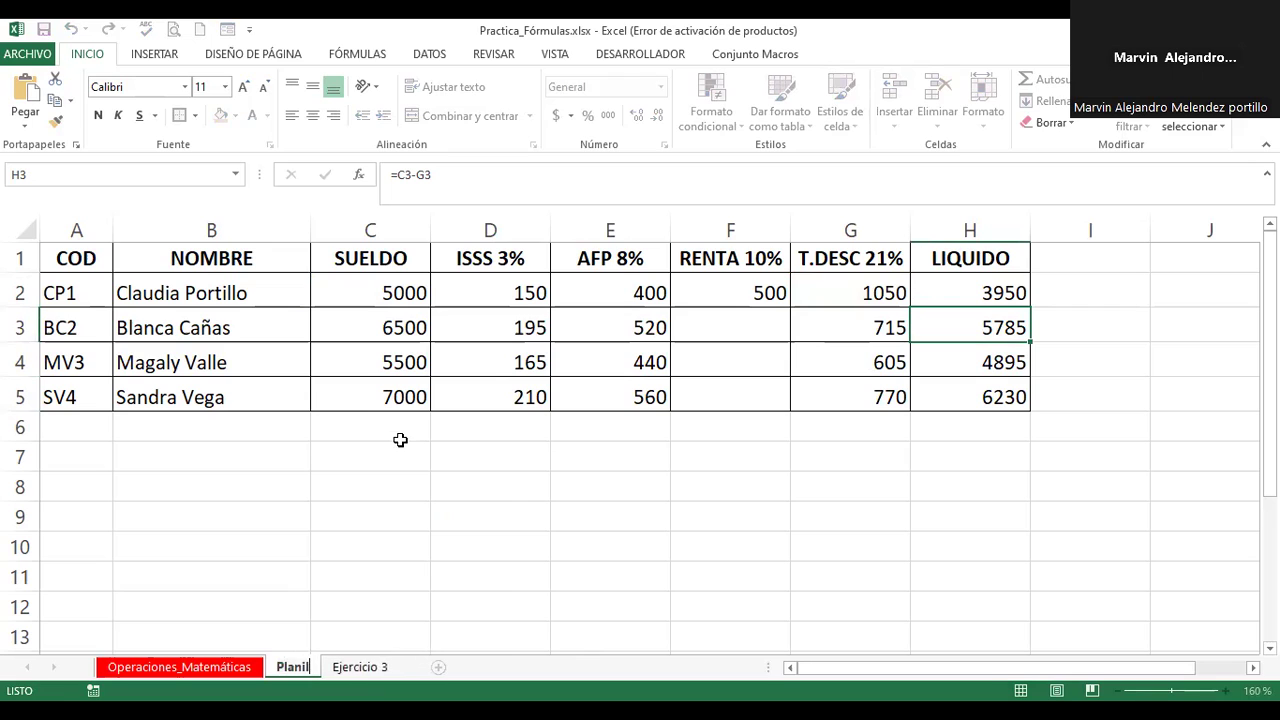
text(la)
key(Return)
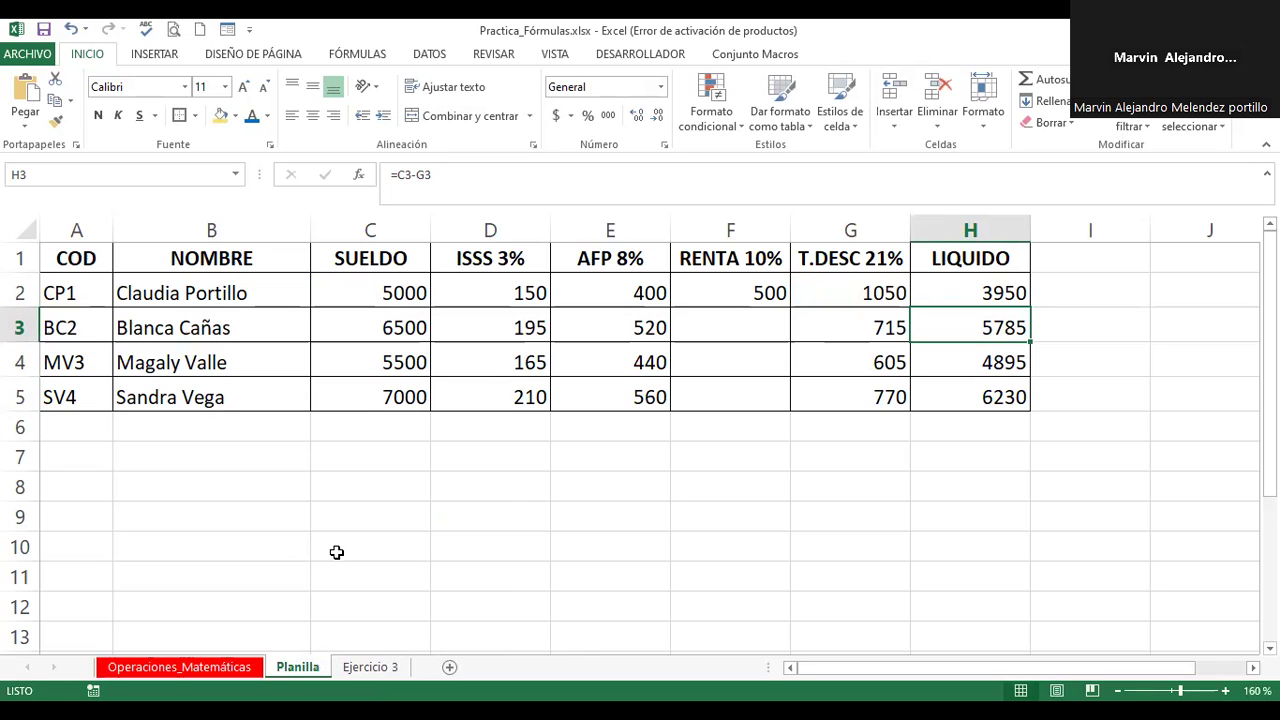
Step: Browse the Planilla tab's options and colour choices without applying any change
right_click(300, 672)
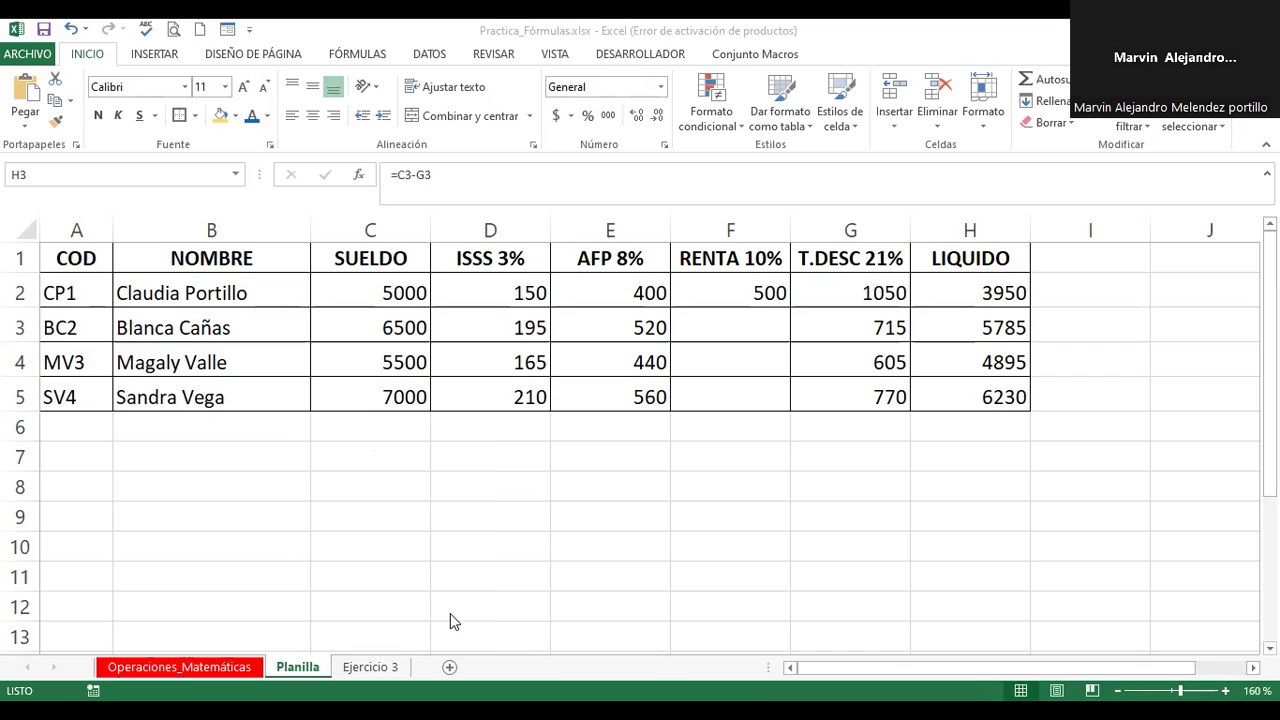
click(313, 667)
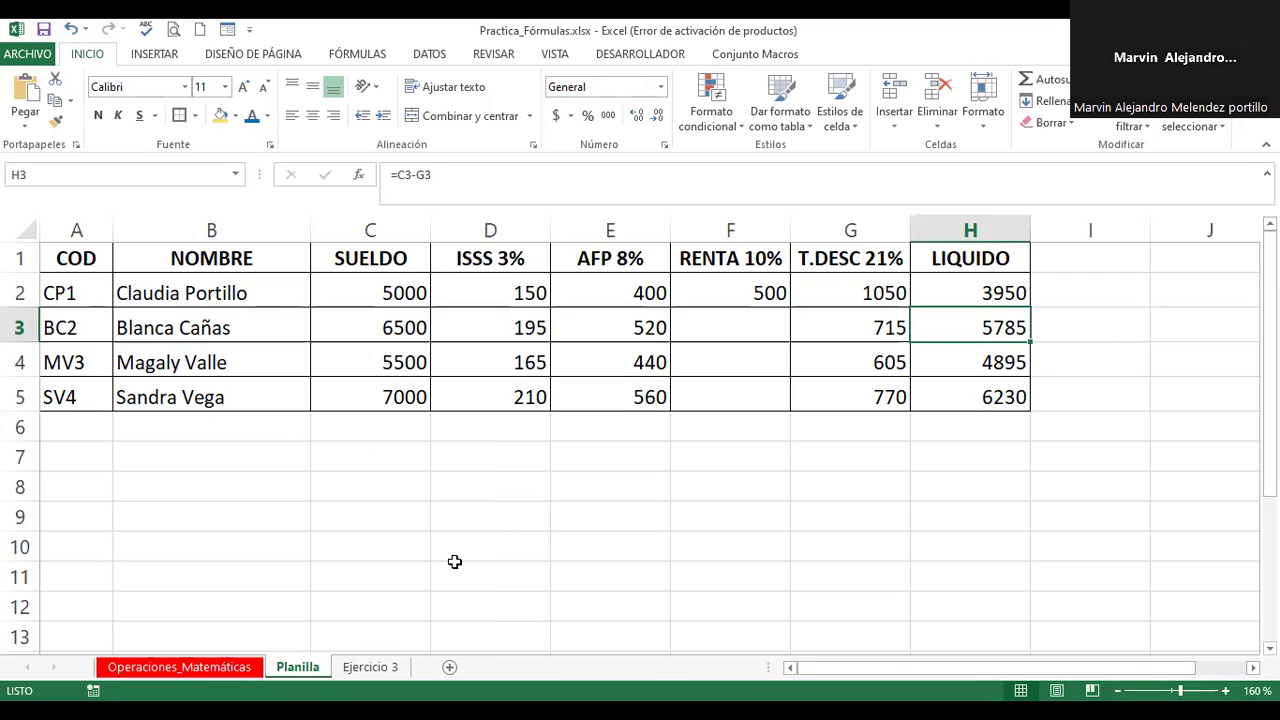
right_click(310, 671)
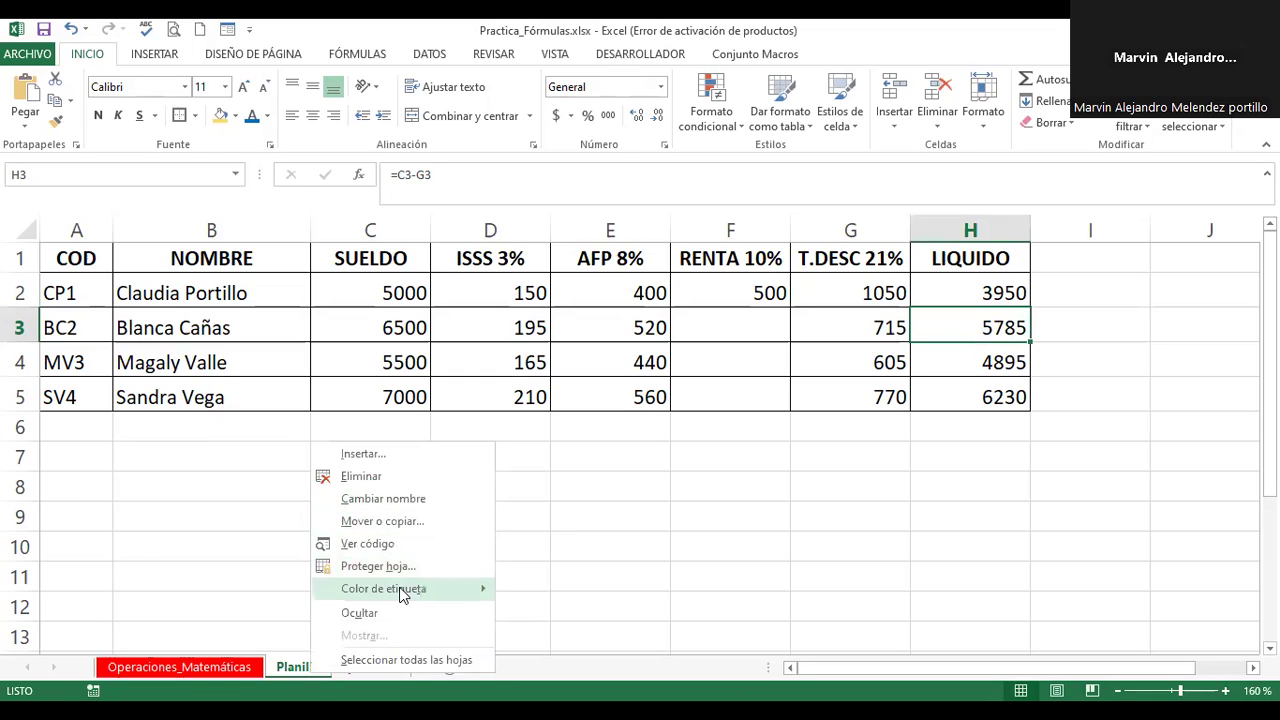
mouse_move(403, 594)
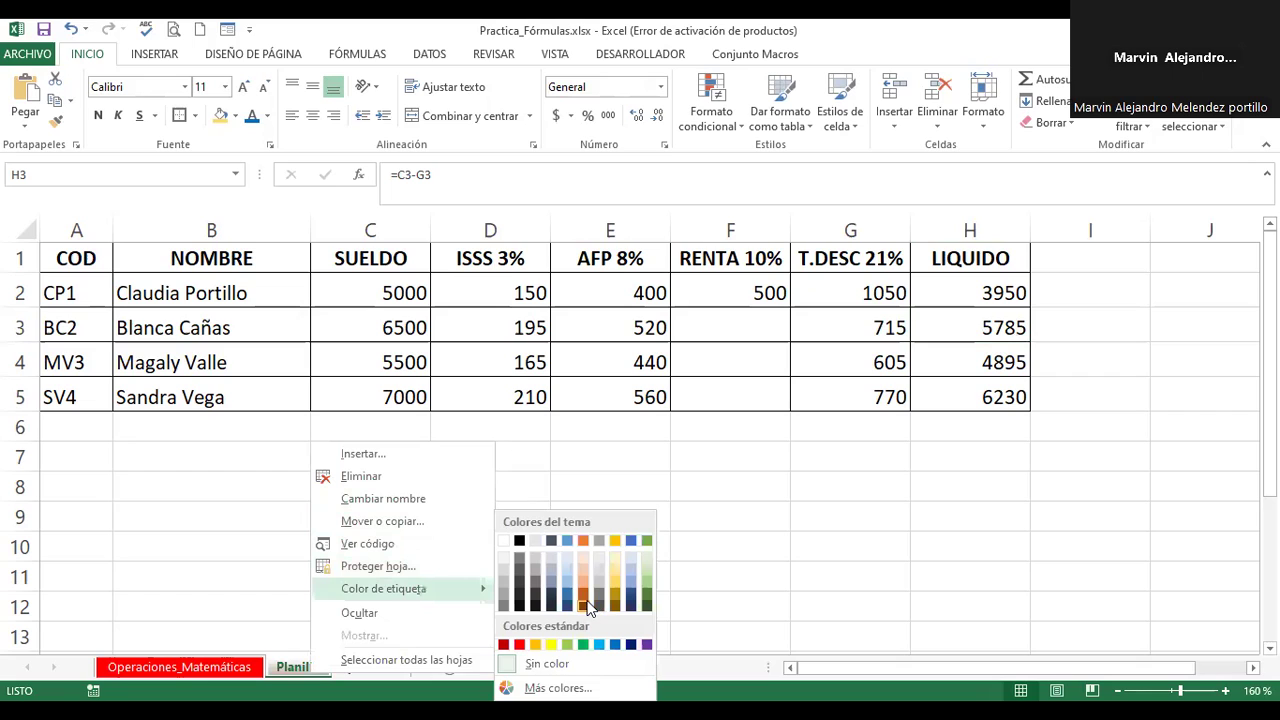
click(790, 300)
click(760, 292)
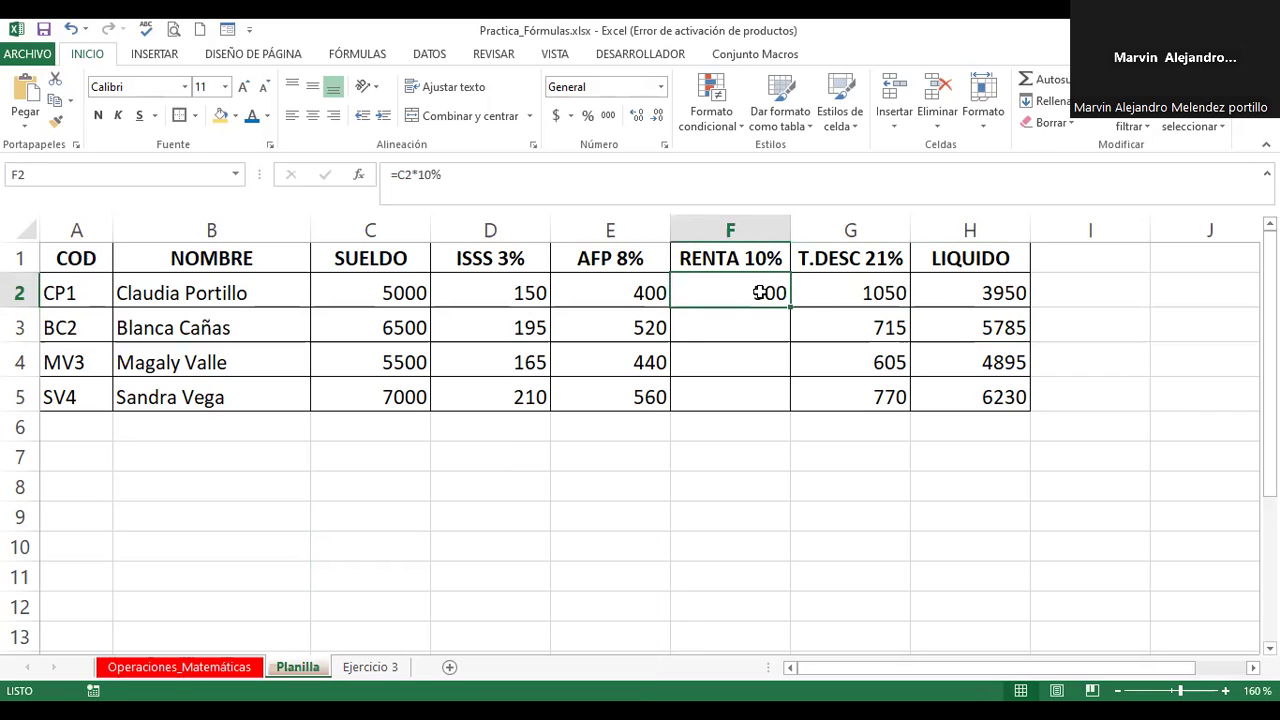
Step: Fill the RENTA formula down to F5 and give C2:H5 Contabilidad dollar format
drag(790, 309, 786, 400)
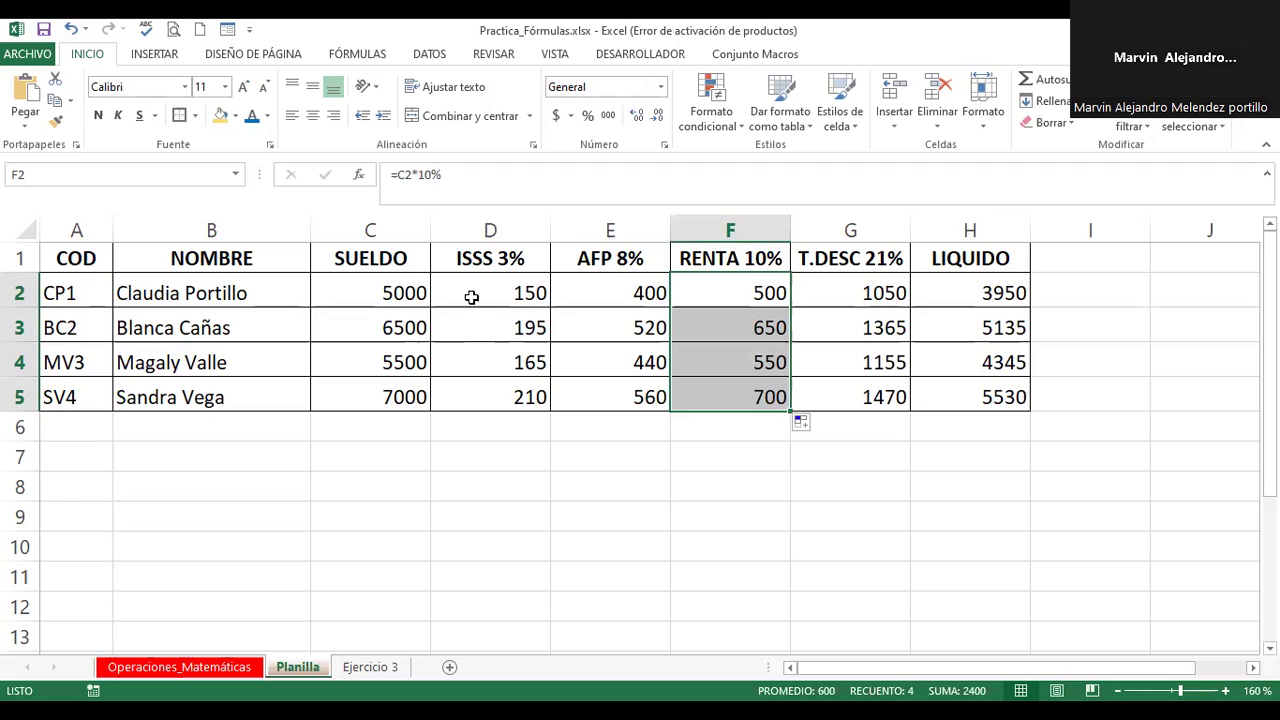
drag(378, 297, 947, 401)
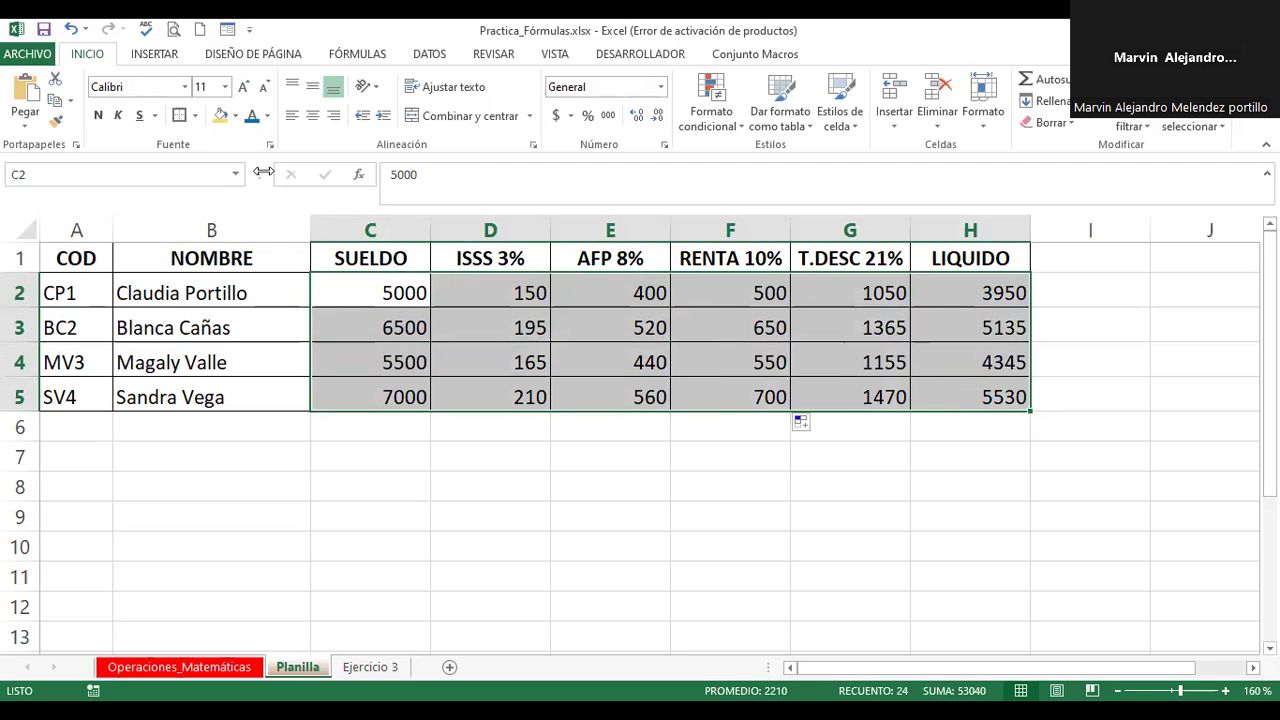
click(557, 117)
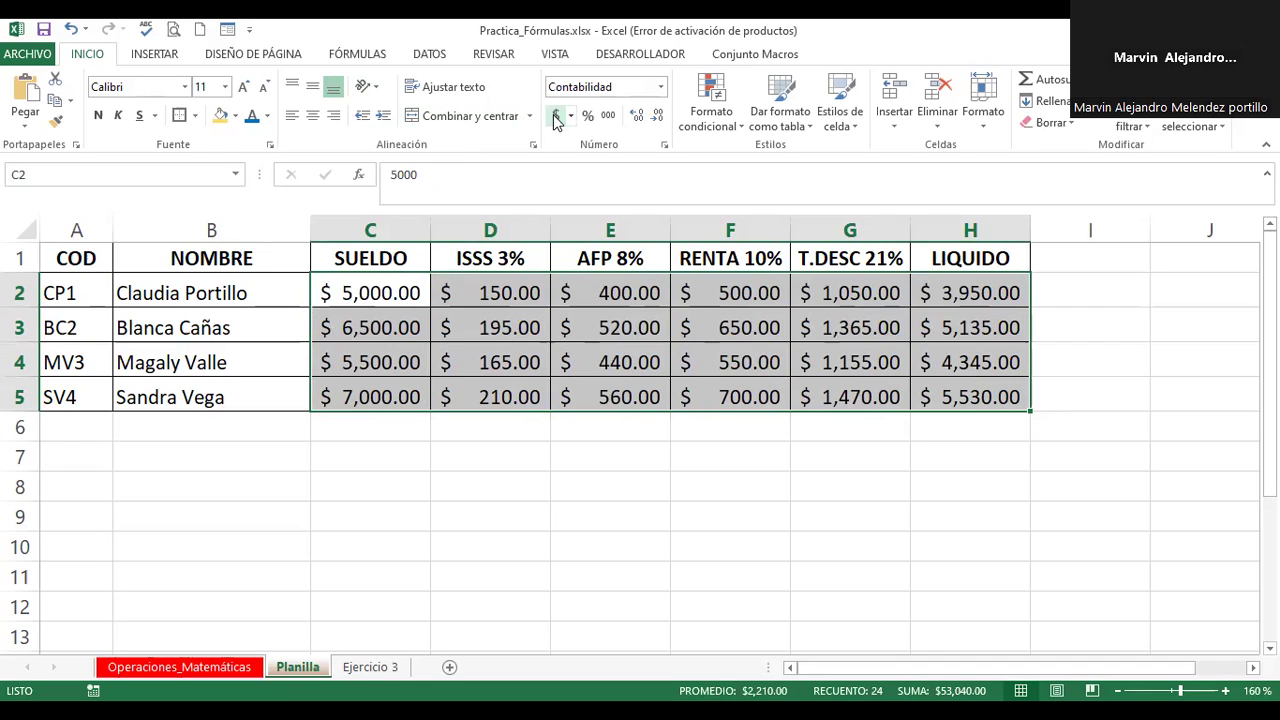
Step: Fill the C2:H5 amount cells with a light gold background colour
click(236, 116)
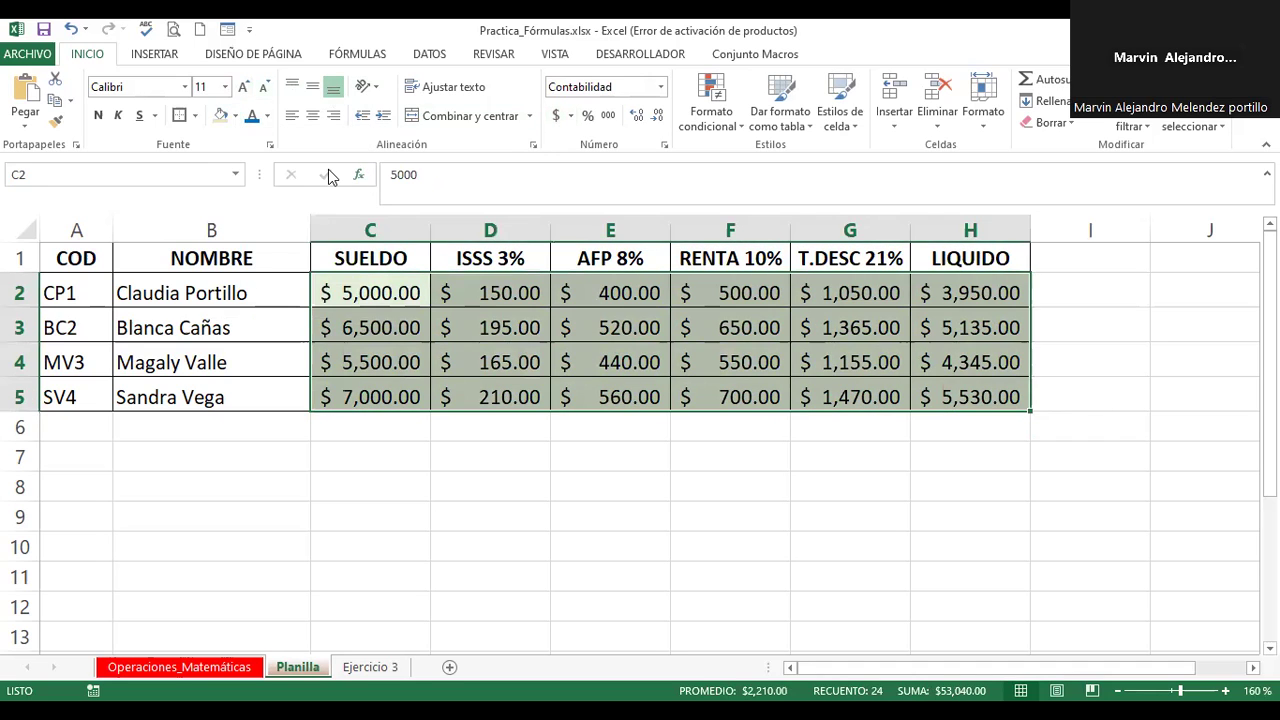
click(235, 115)
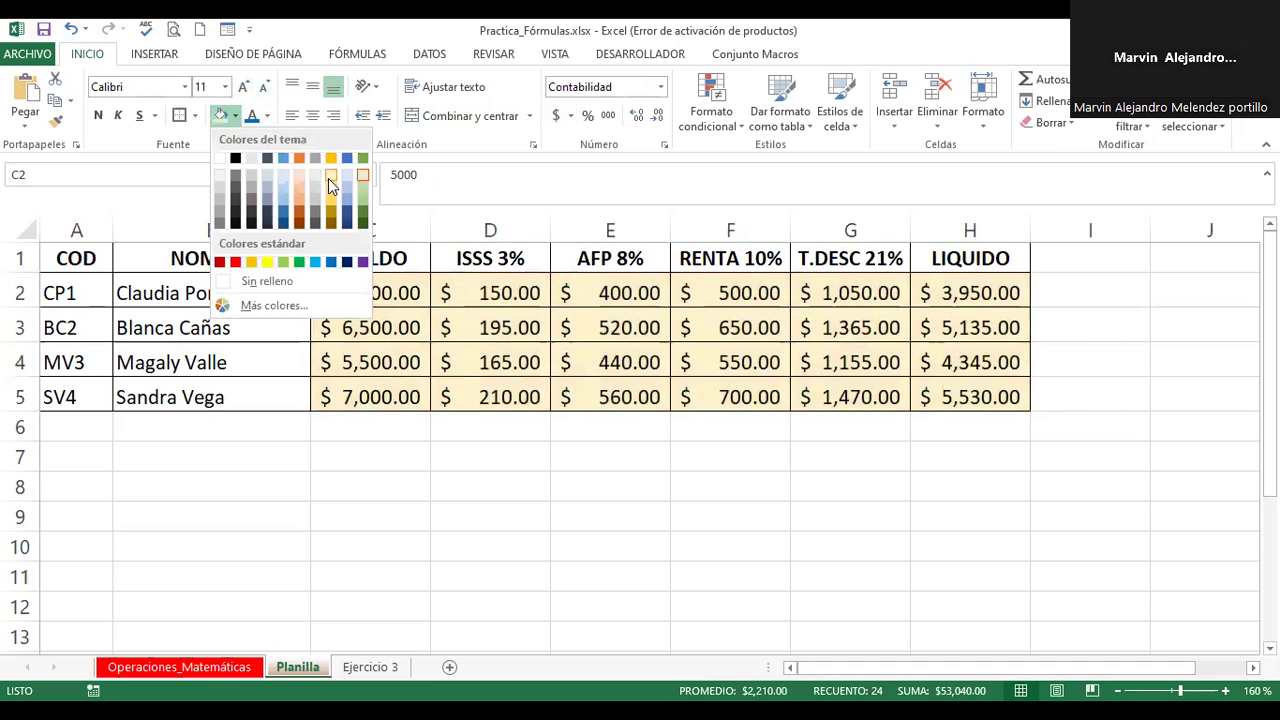
click(330, 180)
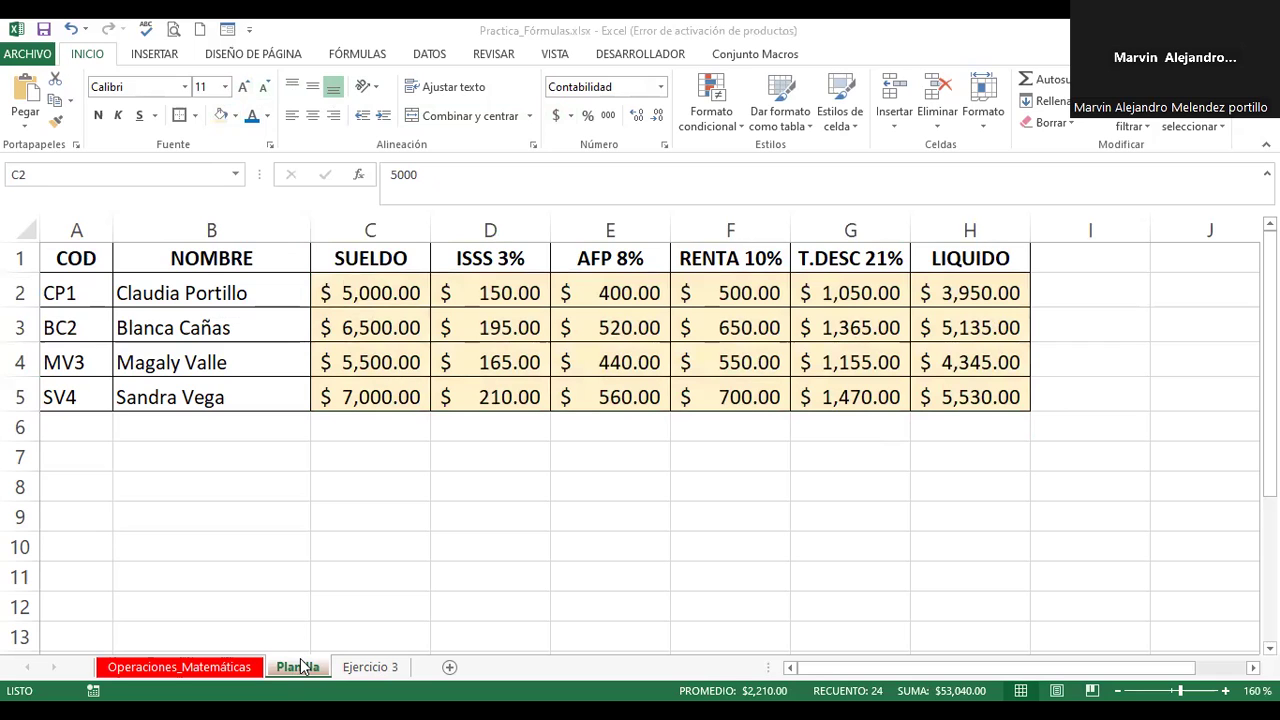
Step: On Ejercicio 3, zoom to 120% and fill the problem-statement text box light orange
click(370, 667)
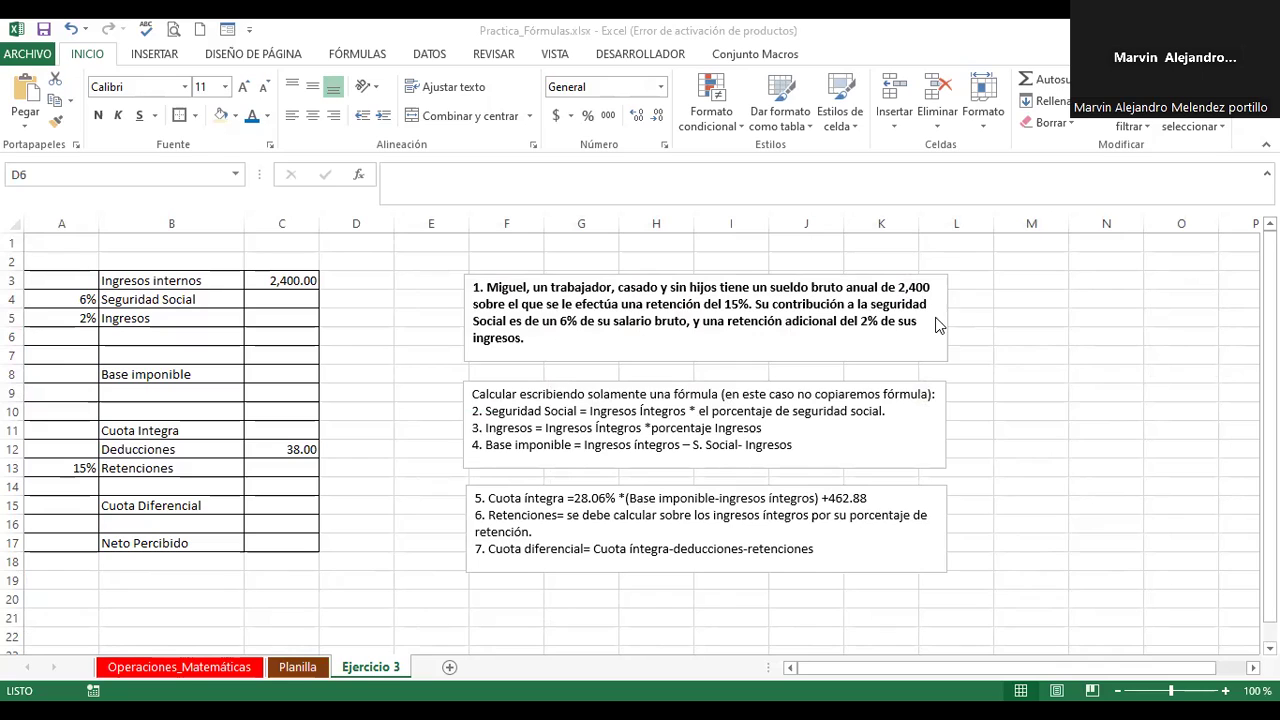
click(942, 320)
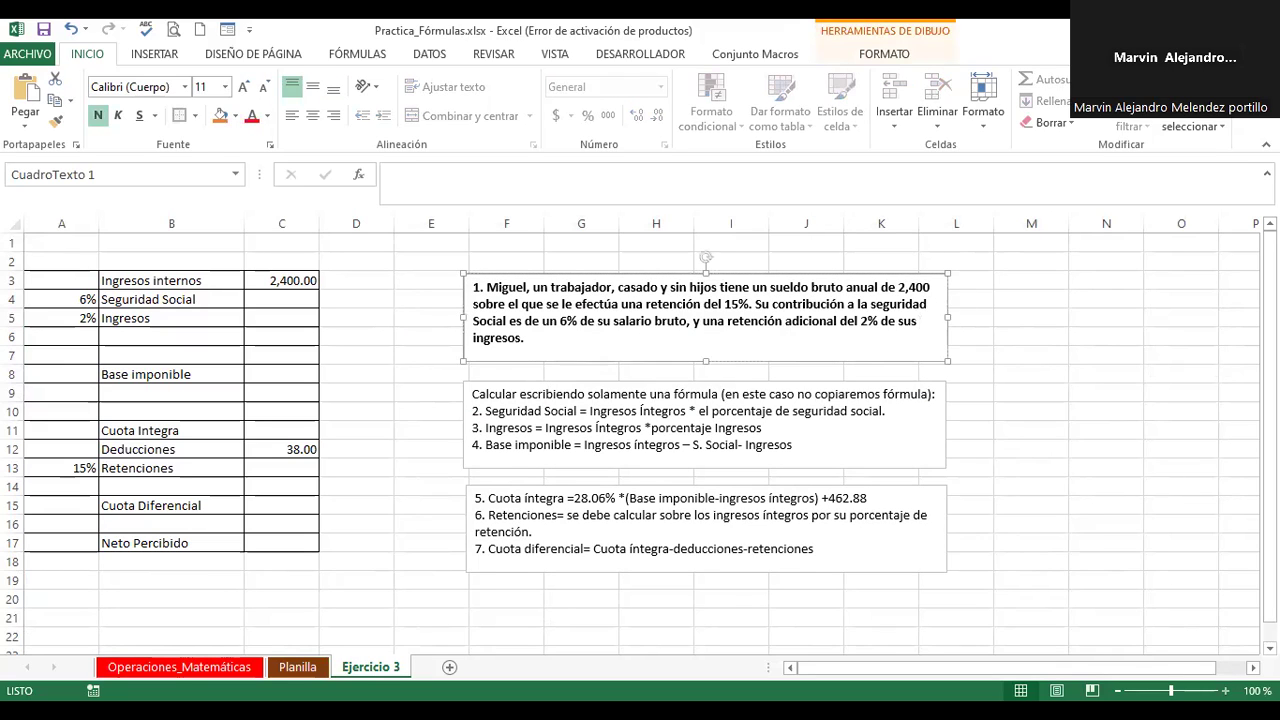
click(1224, 690)
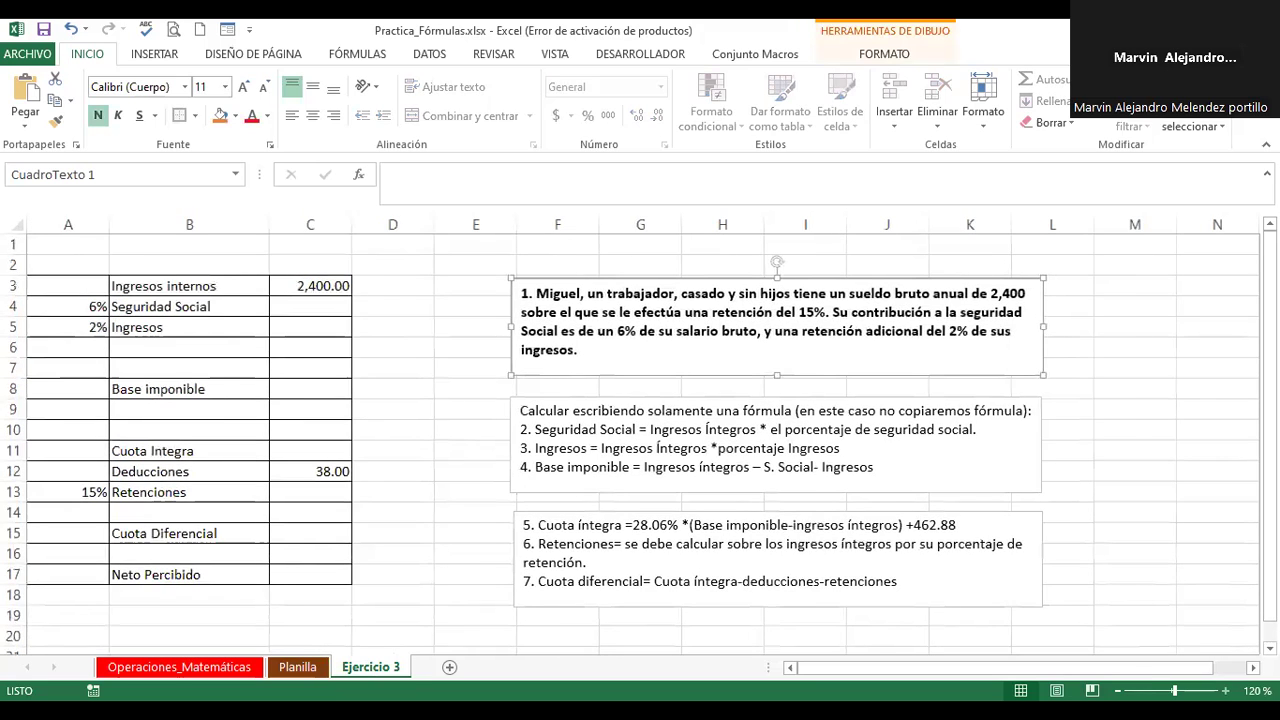
click(1224, 690)
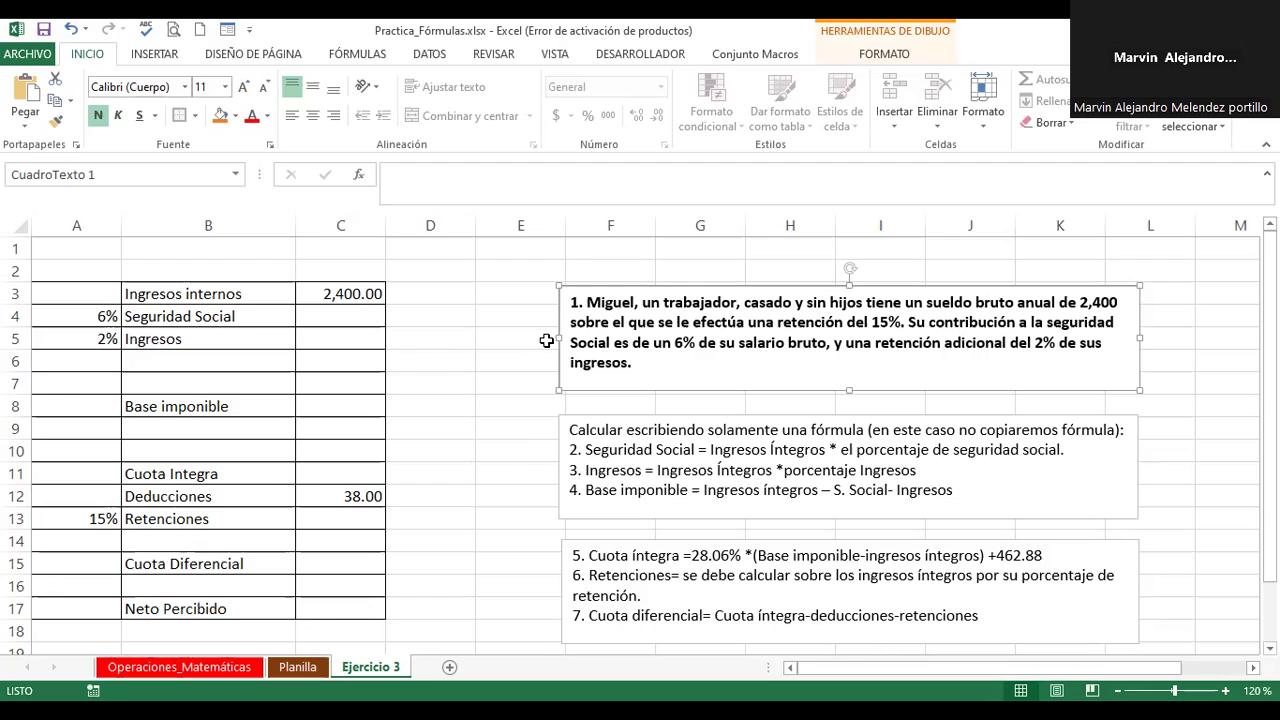
click(868, 52)
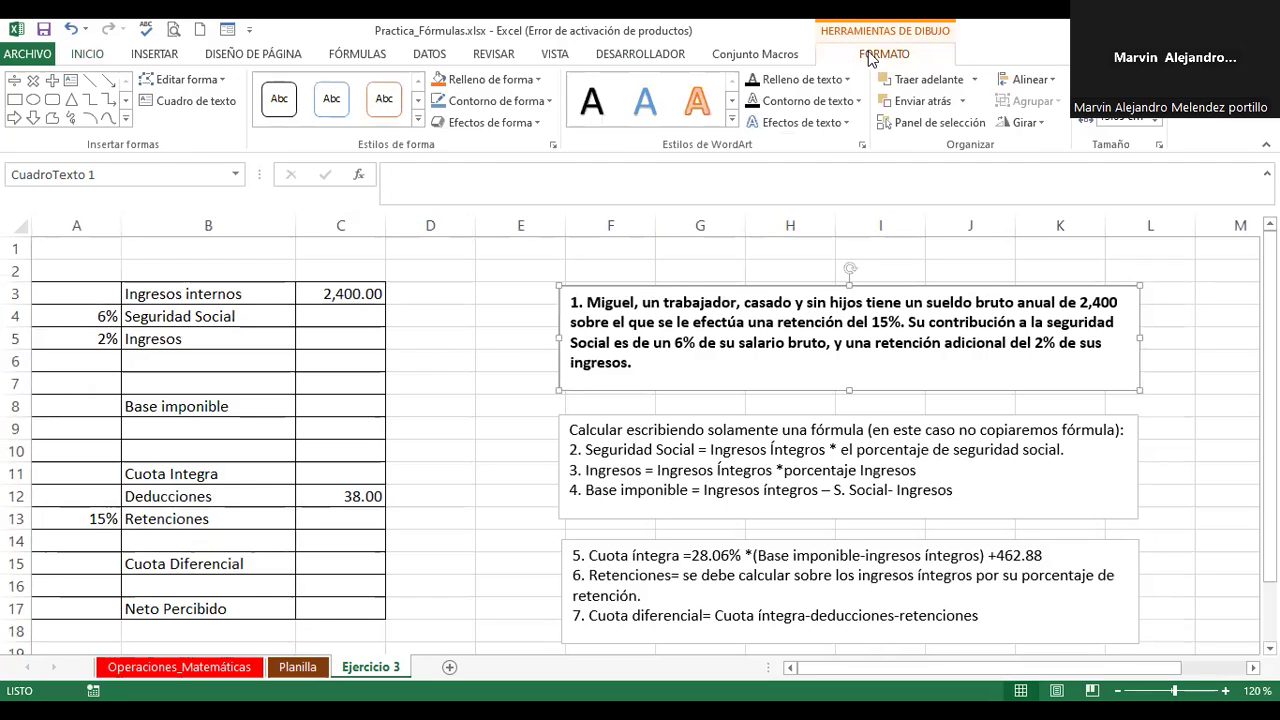
click(536, 80)
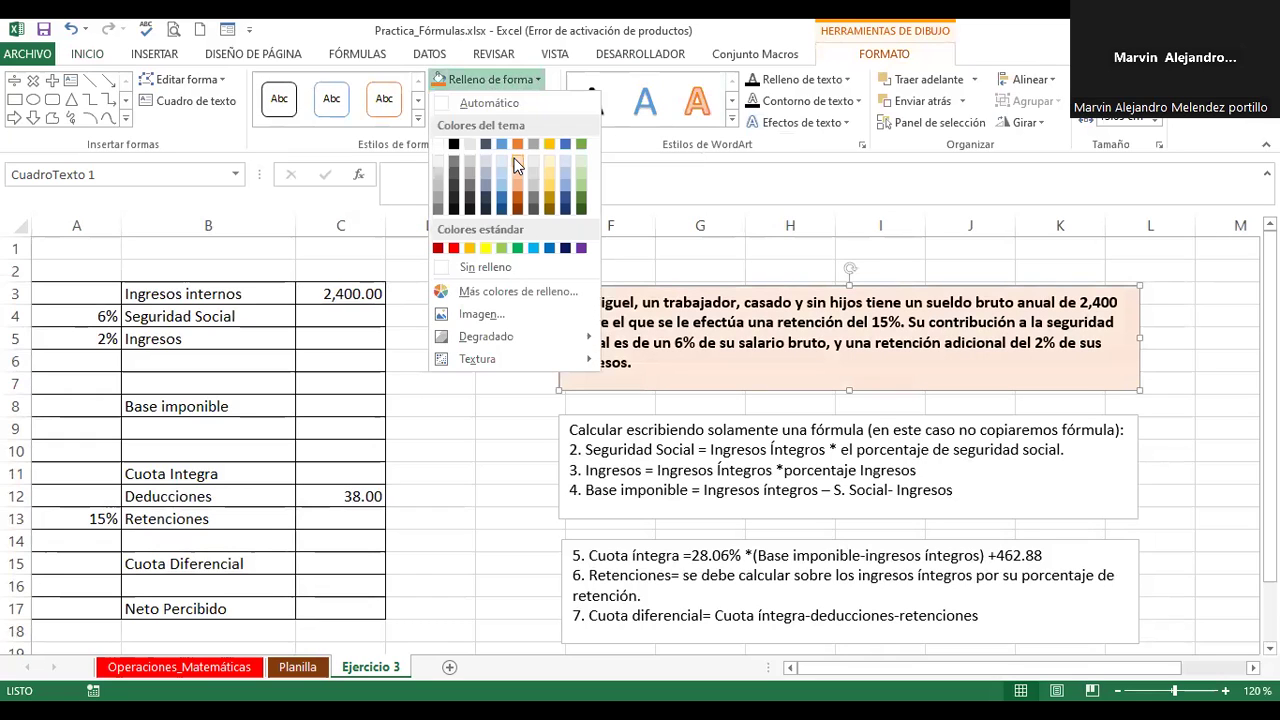
click(516, 166)
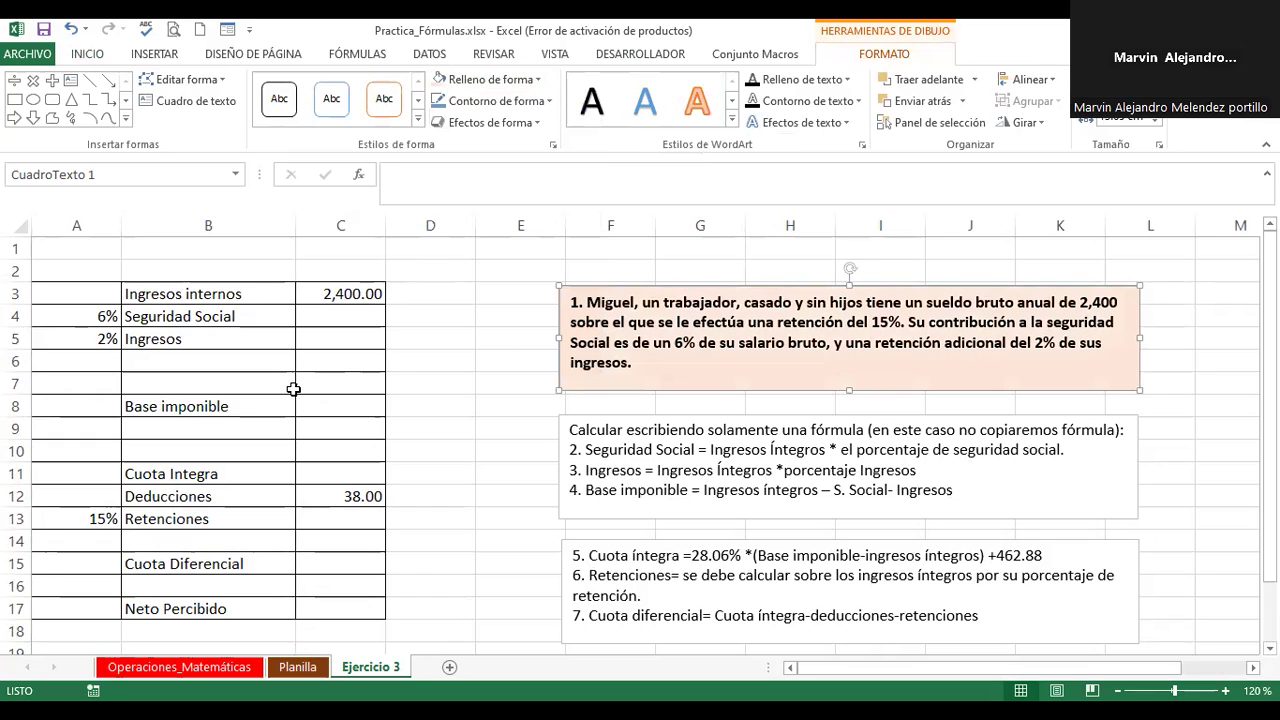
click(357, 314)
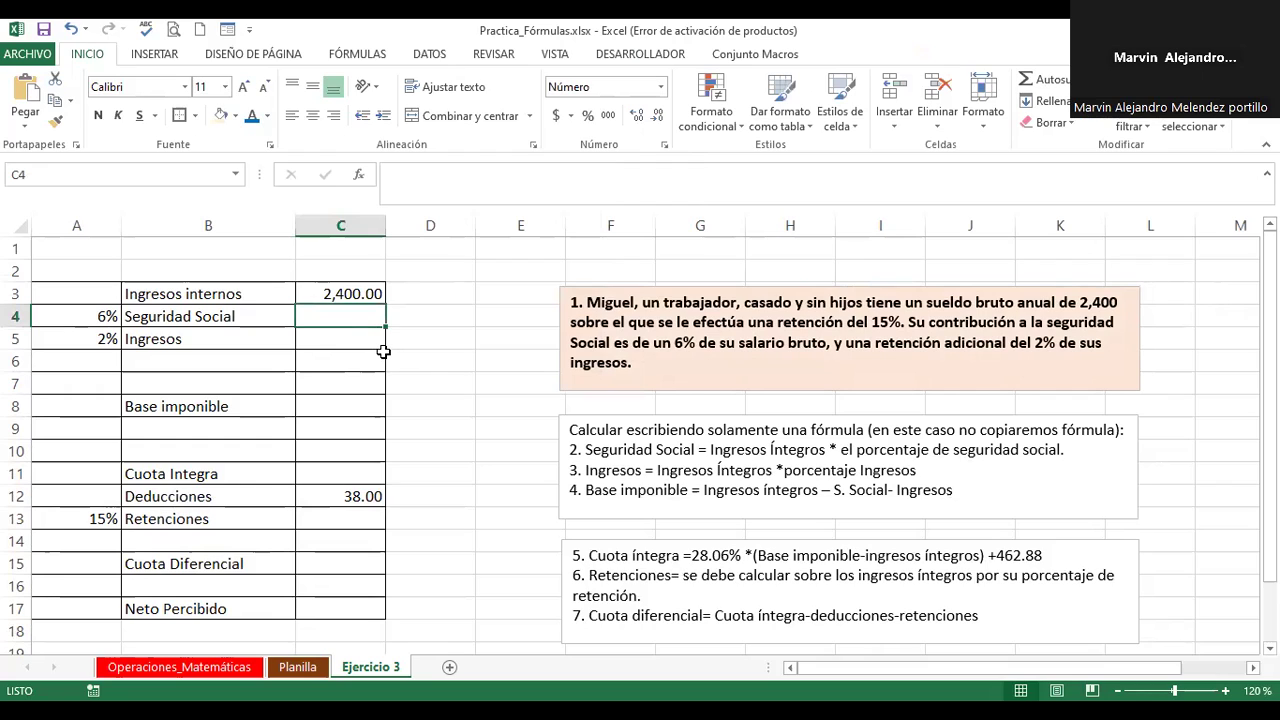
Step: Enter =C3*6% in C4 so Seguridad Social shows 144.00
text(=)
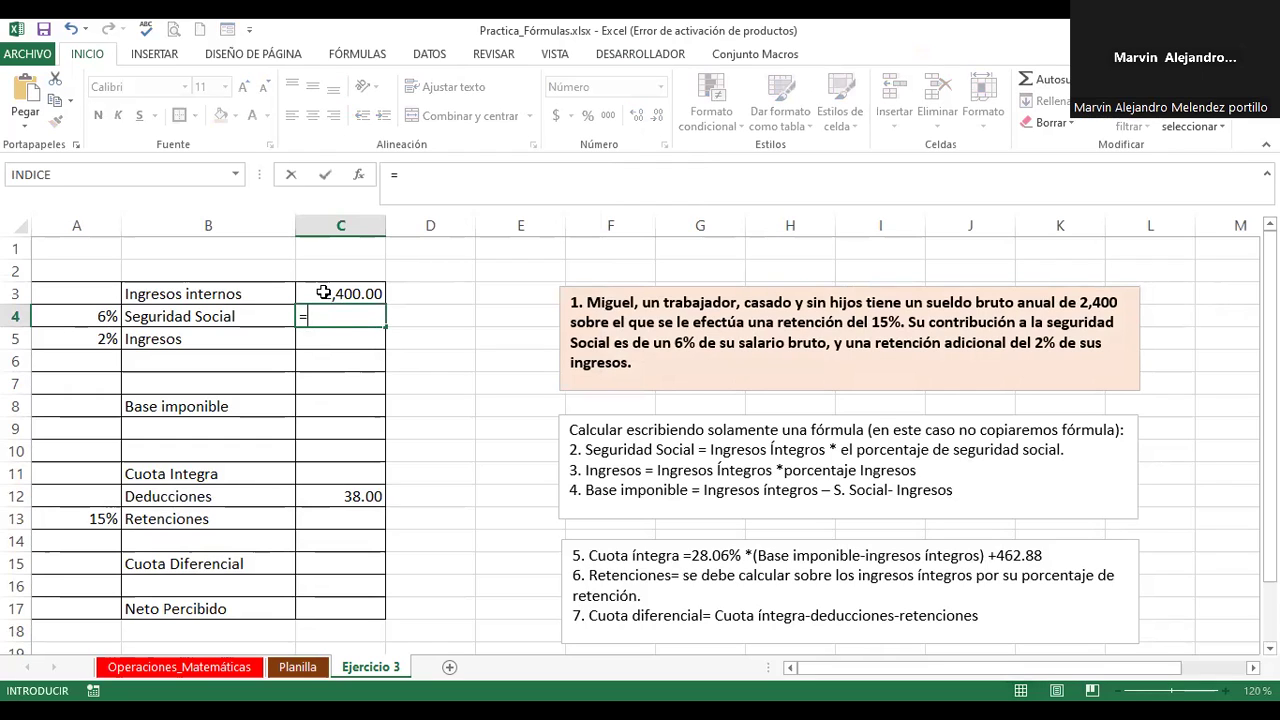
click(325, 293)
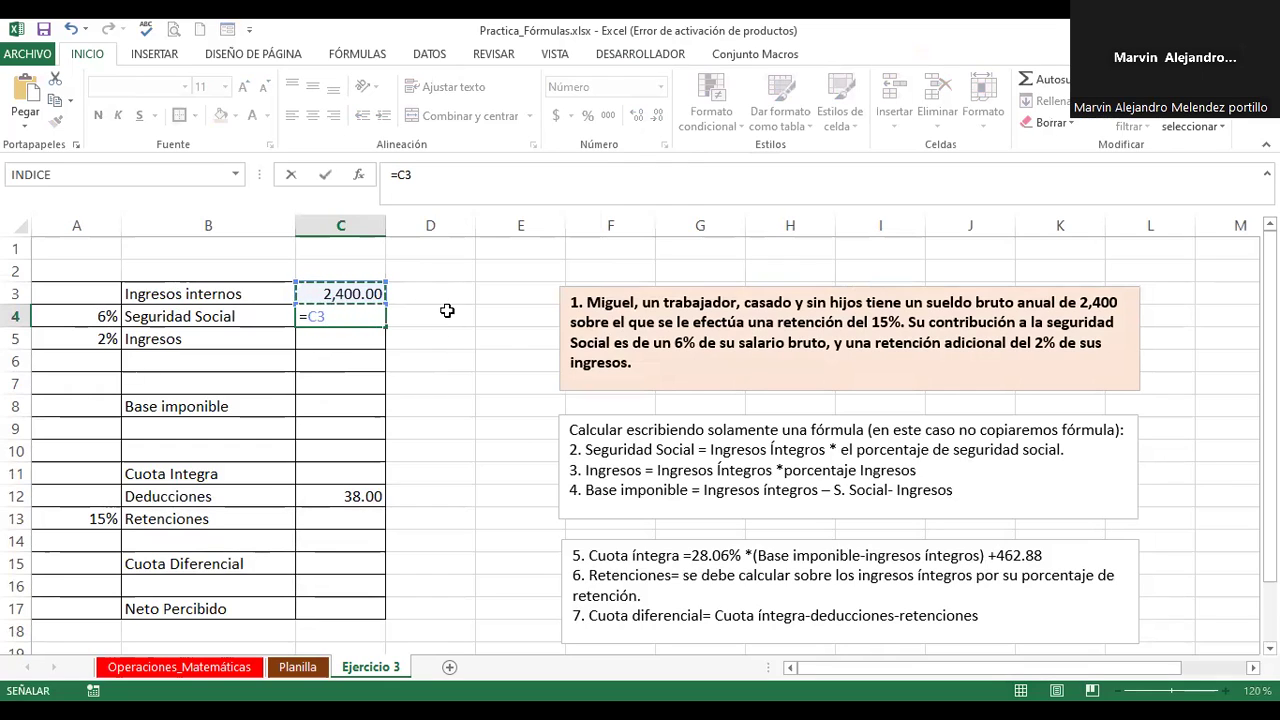
text(*6%)
key(Return)
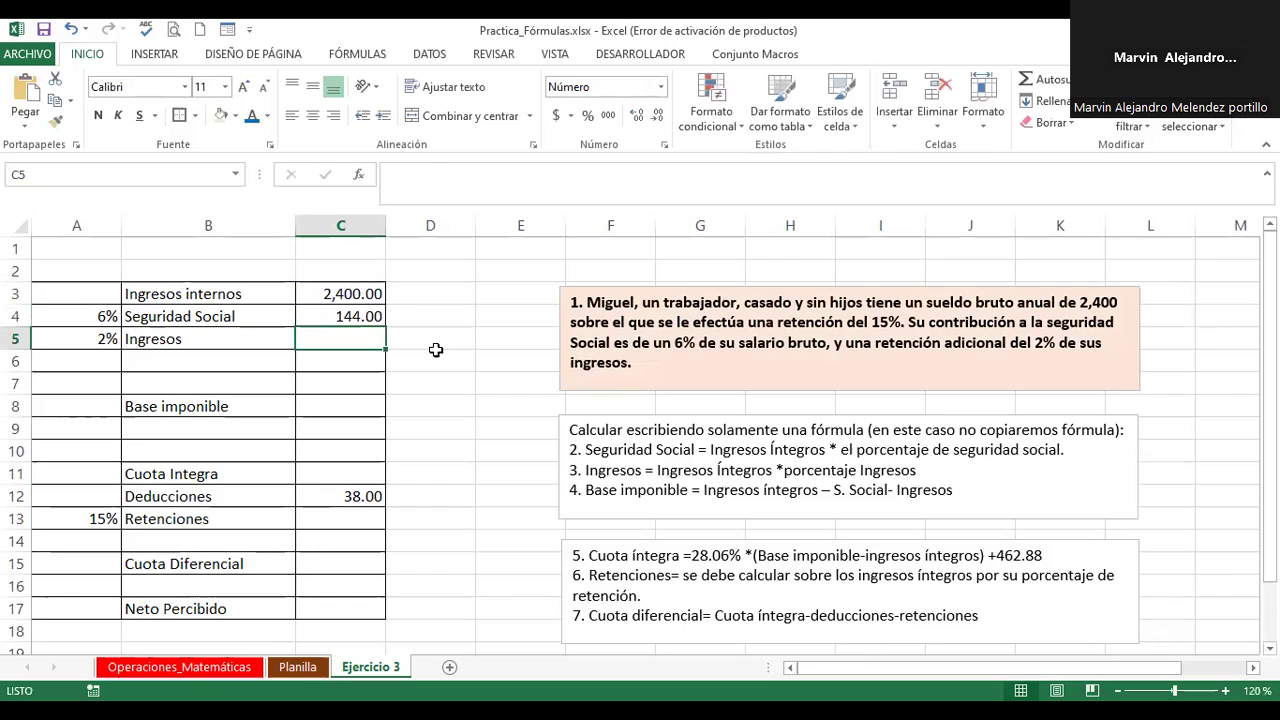
Step: Enter =C3*A5 in C5 so Ingresos shows 48.00
text(=)
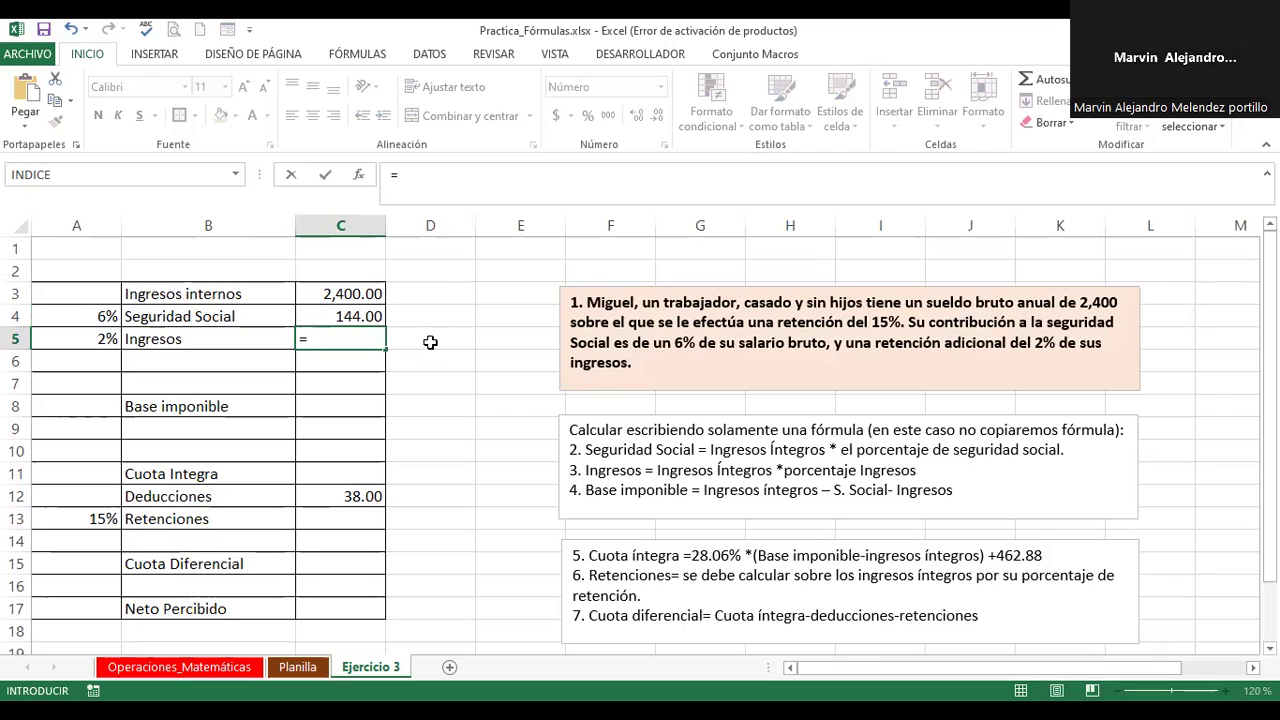
click(347, 293)
text(*)
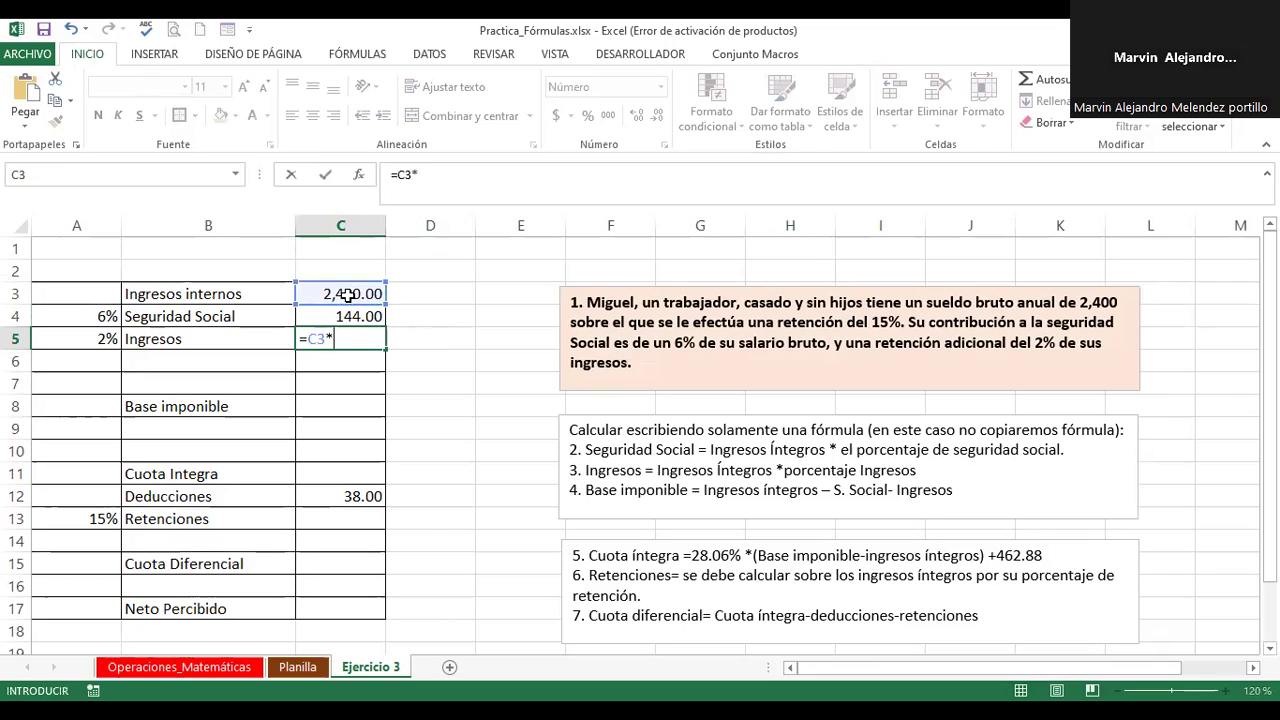
click(84, 342)
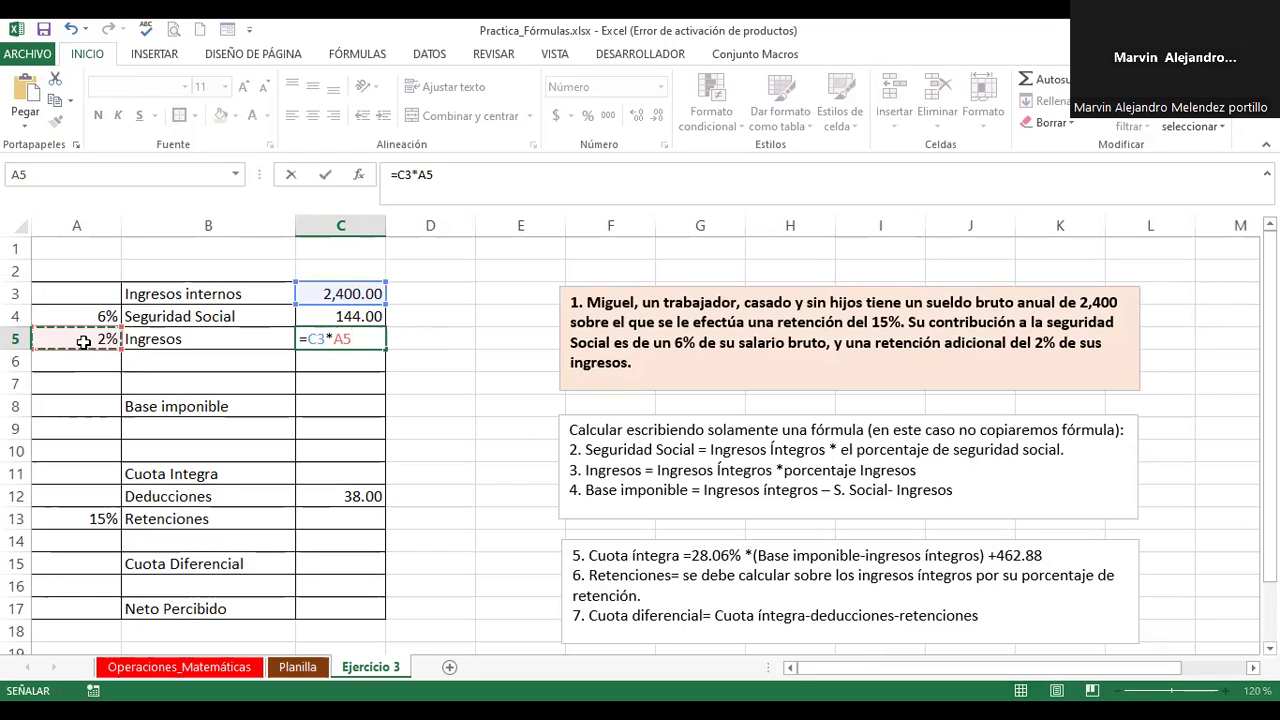
key(Return)
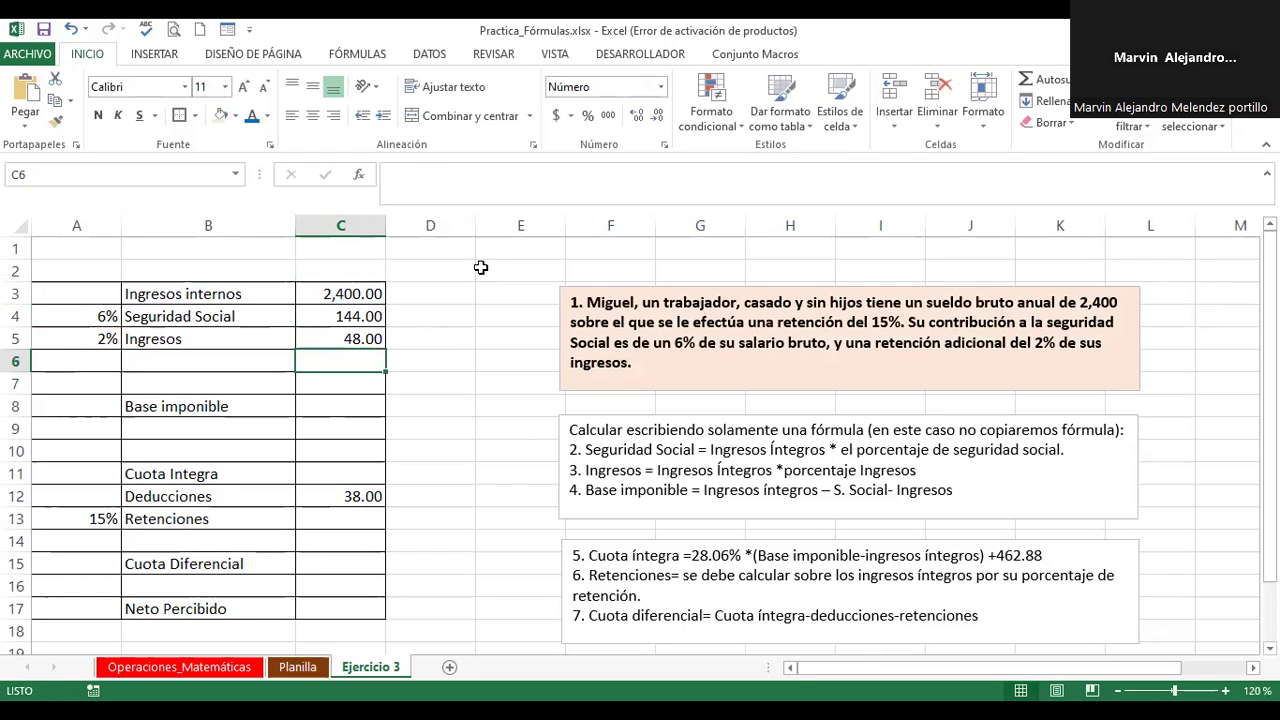
click(342, 411)
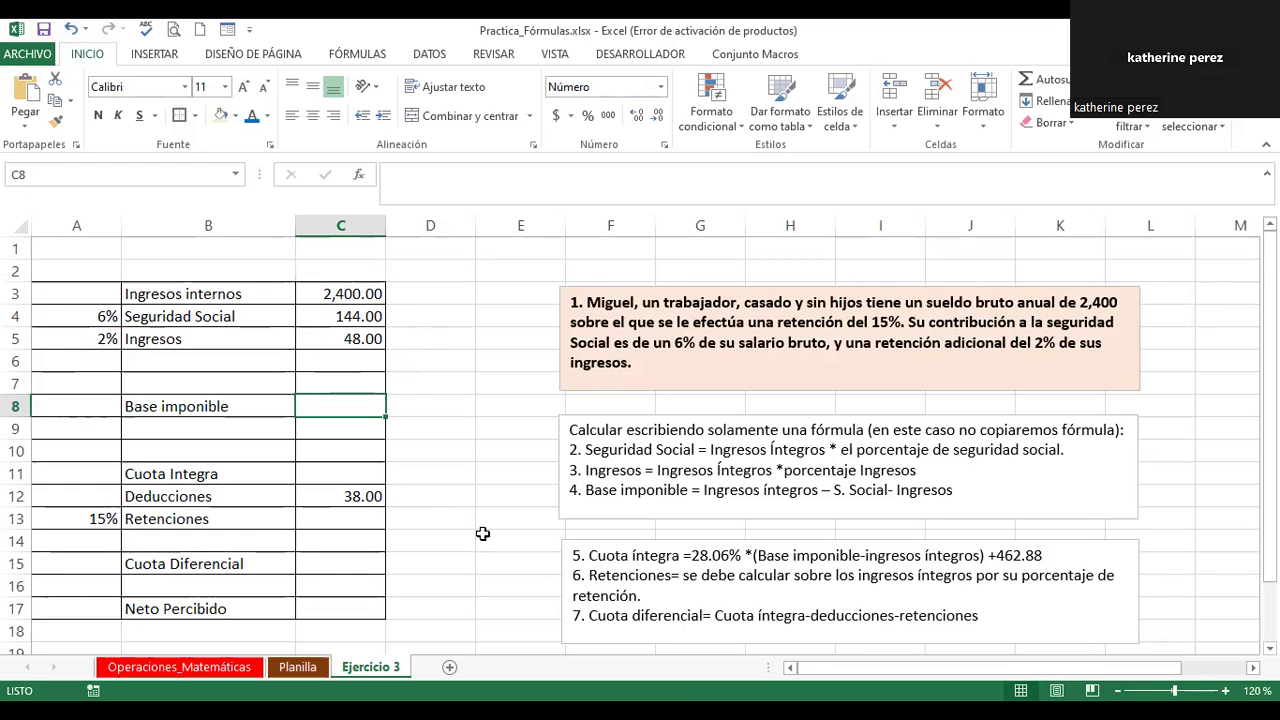
Step: Review the =C3*A5 formula in C5, then start a new formula in C8
double_click(328, 339)
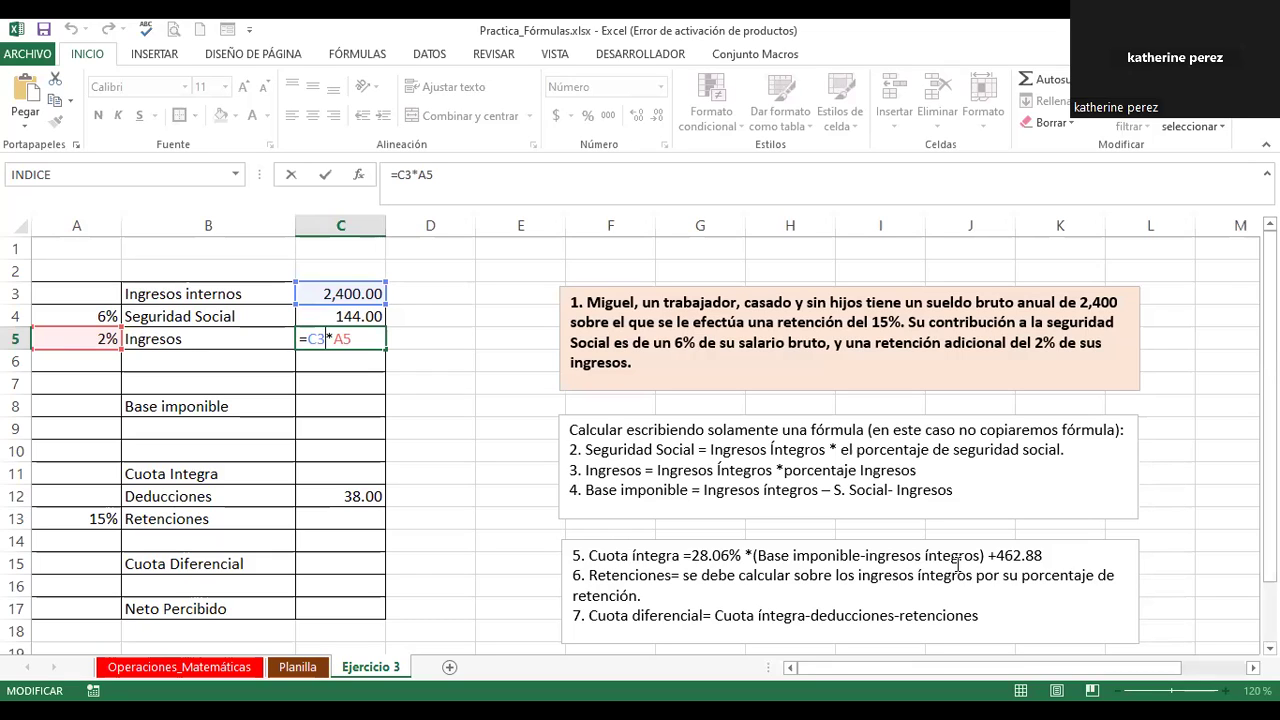
key(Return)
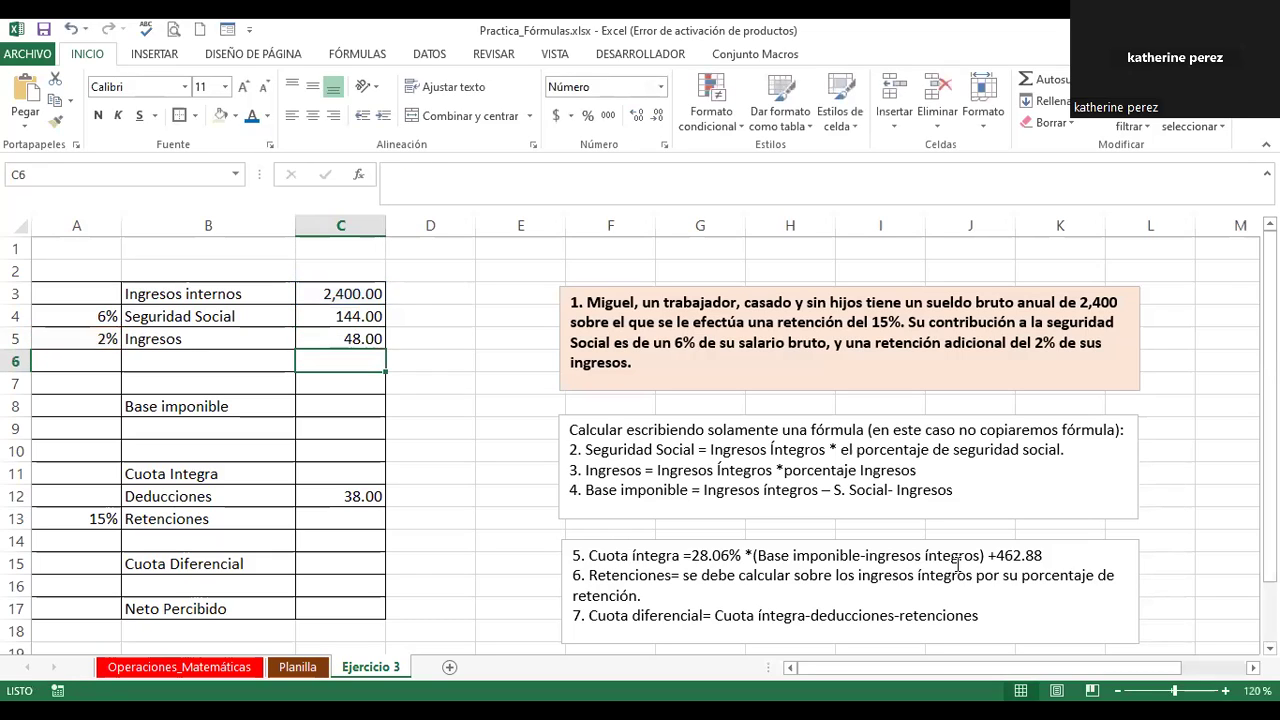
key(Down)
key(Down)
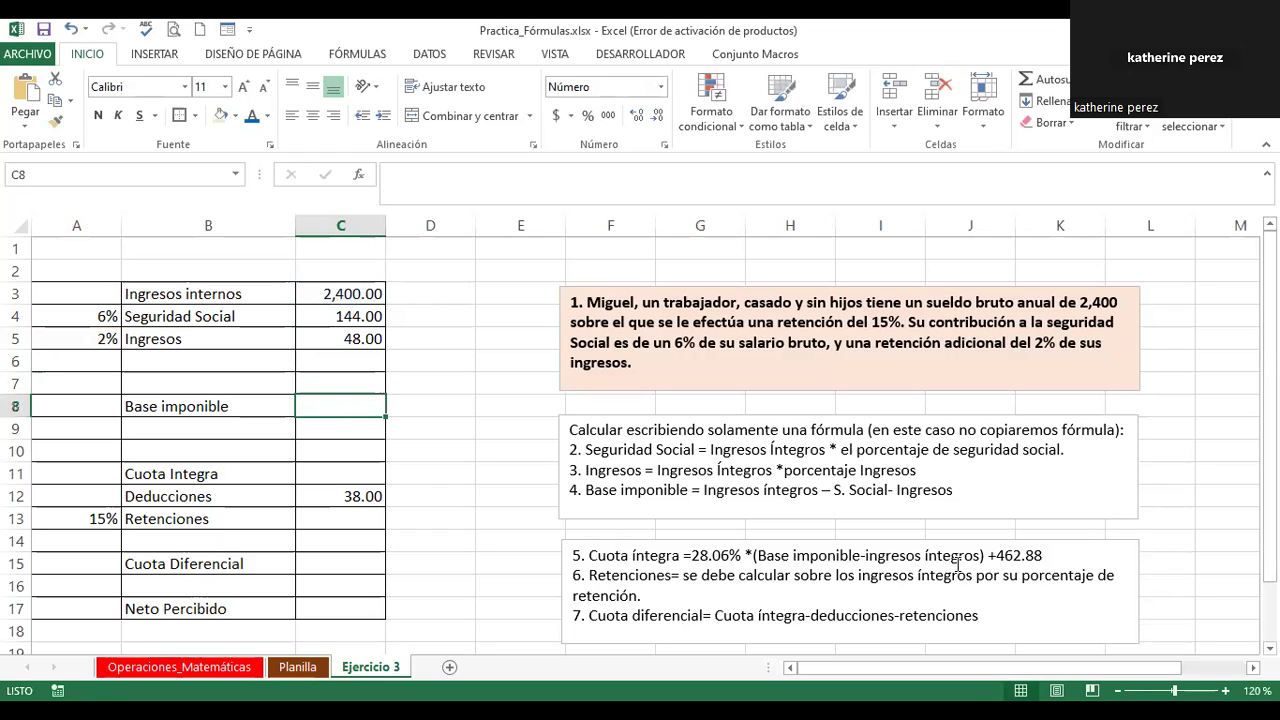
text(=)
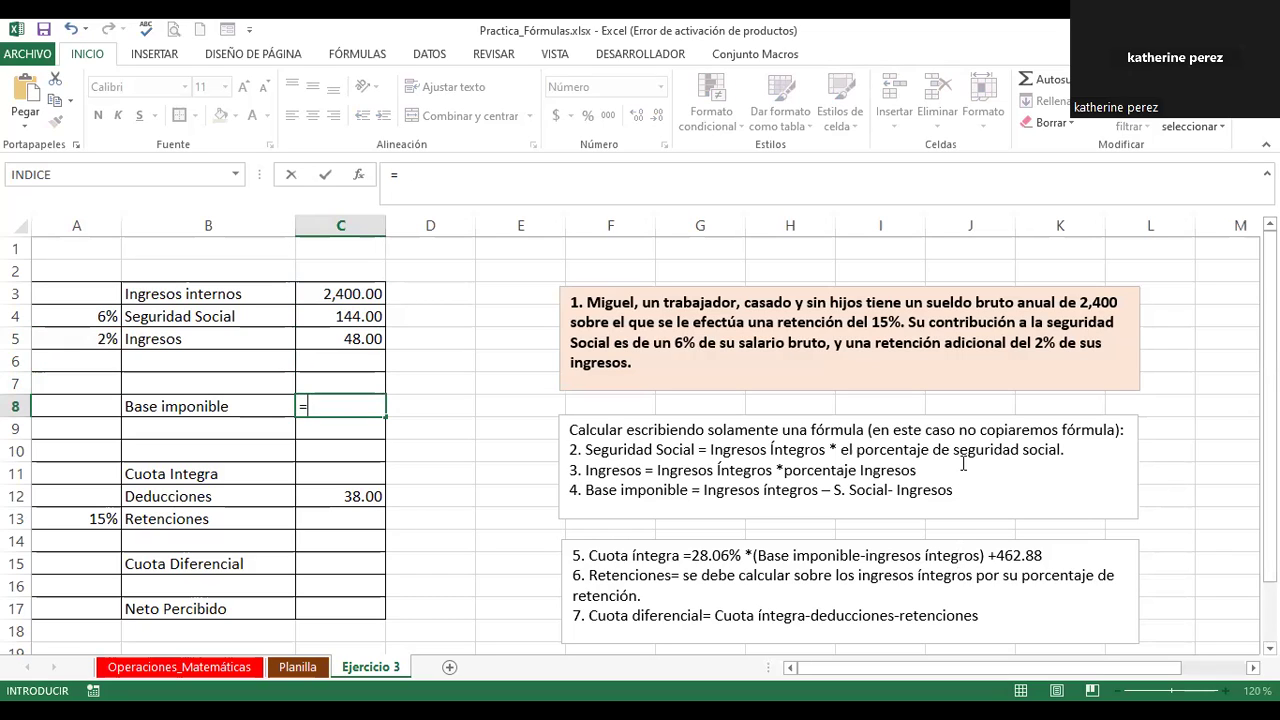
Step: Complete =C3-C4 in C8 so Base imponible shows 2,256.00
click(329, 292)
text(-)
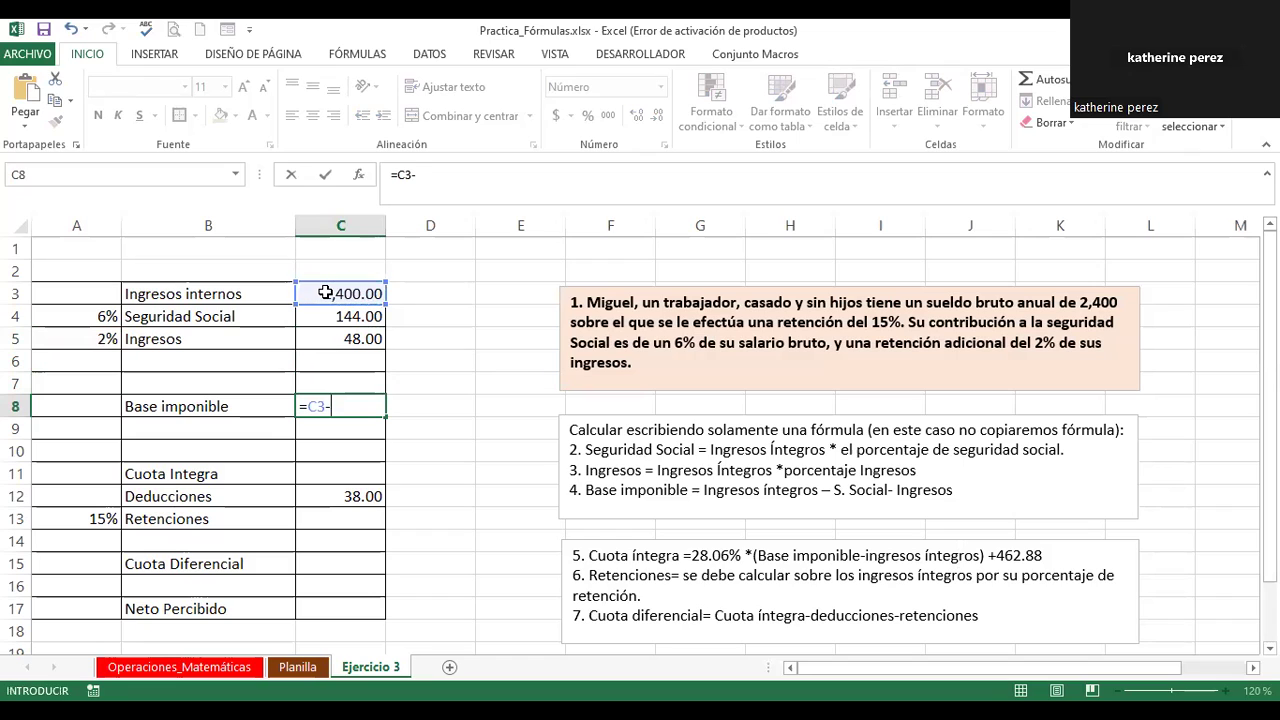
click(365, 318)
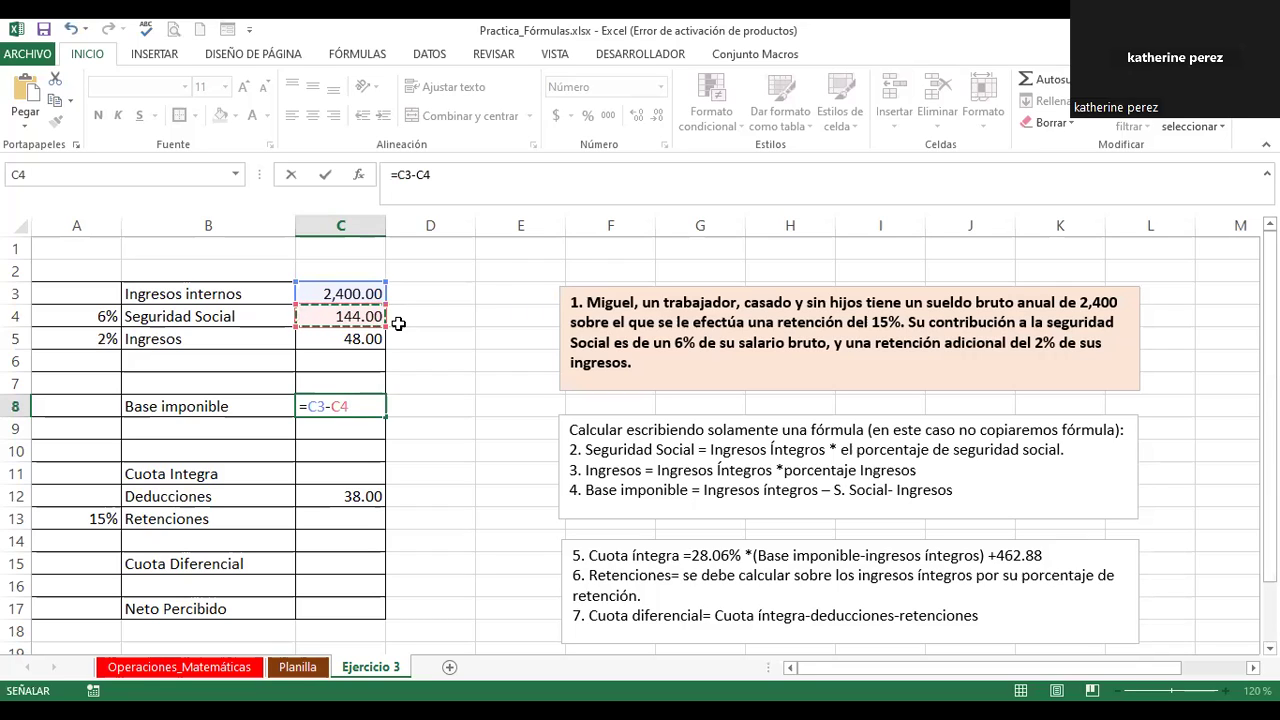
key(Return)
Step: Review the =C3-C4 formula in C8, leaving it unchanged
key(Up)
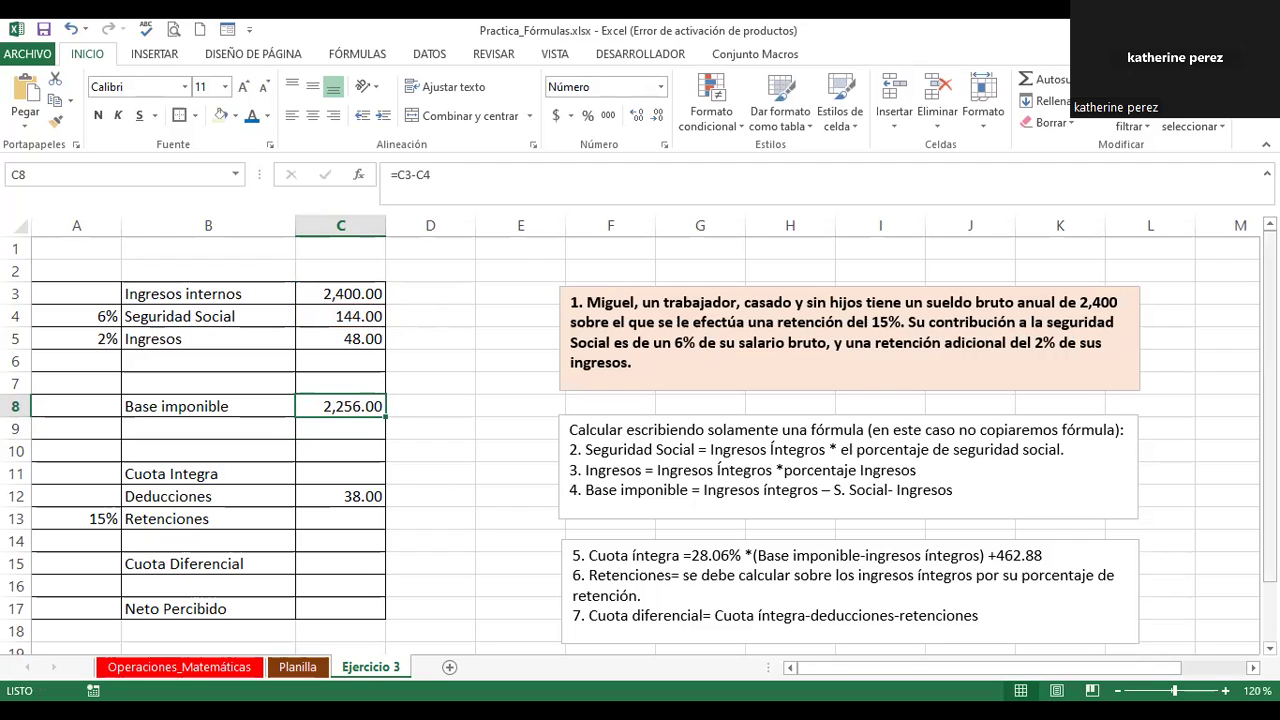
drag(1269, 360, 1269, 450)
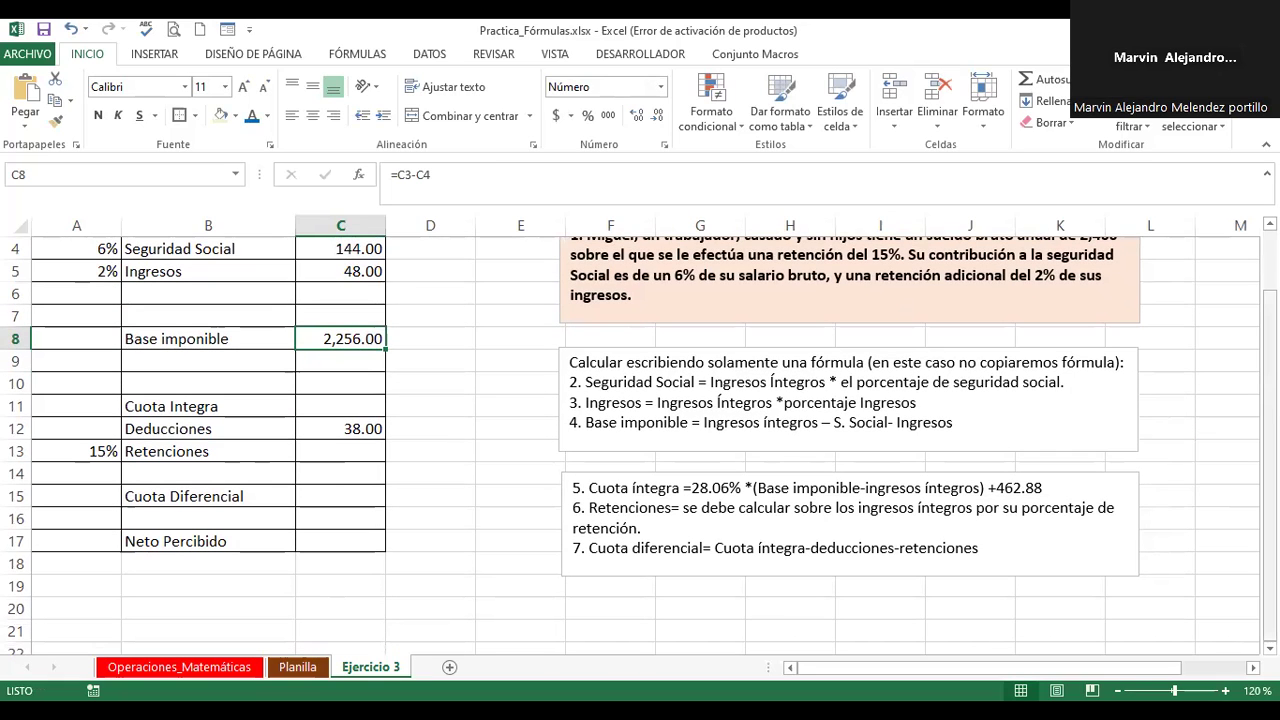
drag(1270, 440, 1270, 413)
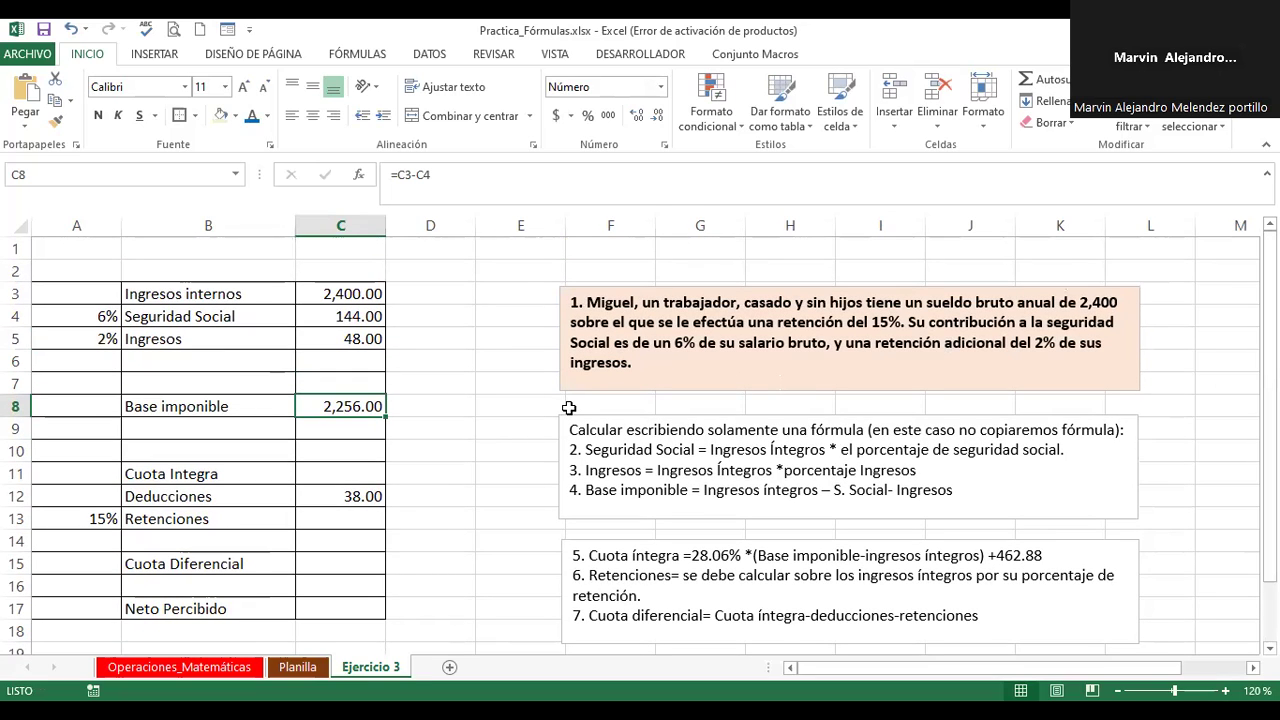
double_click(340, 406)
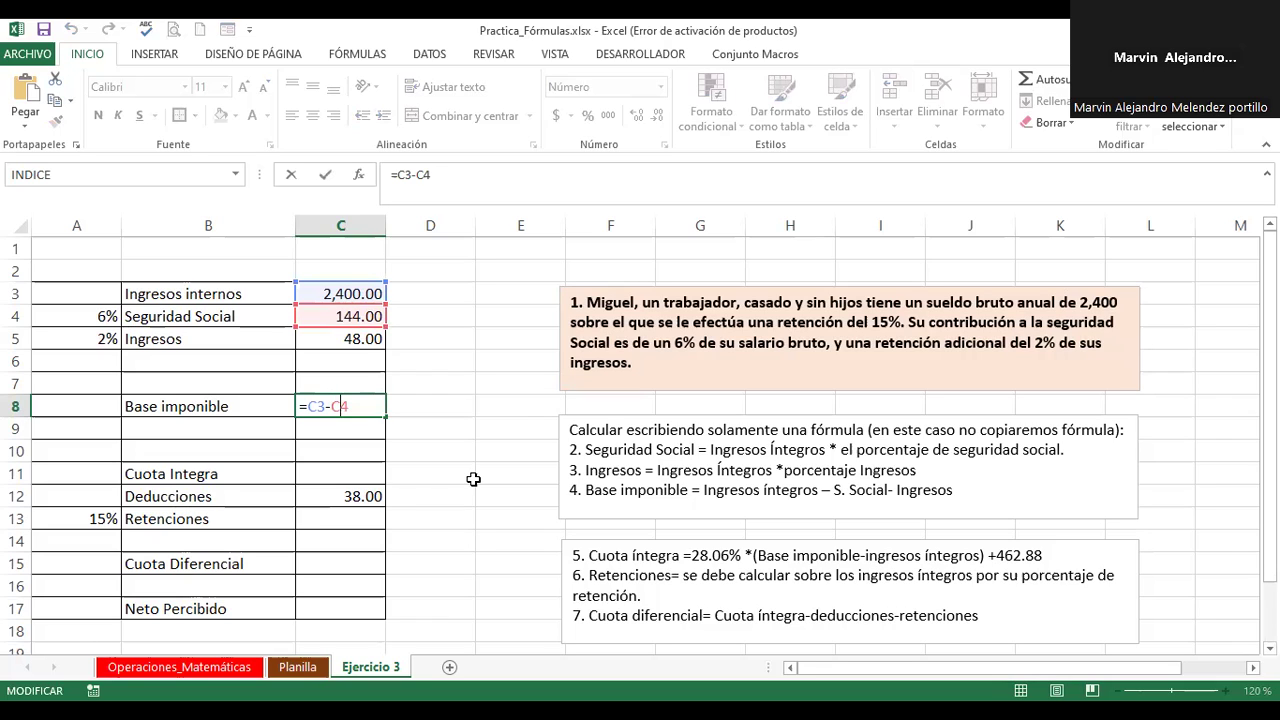
key(Return)
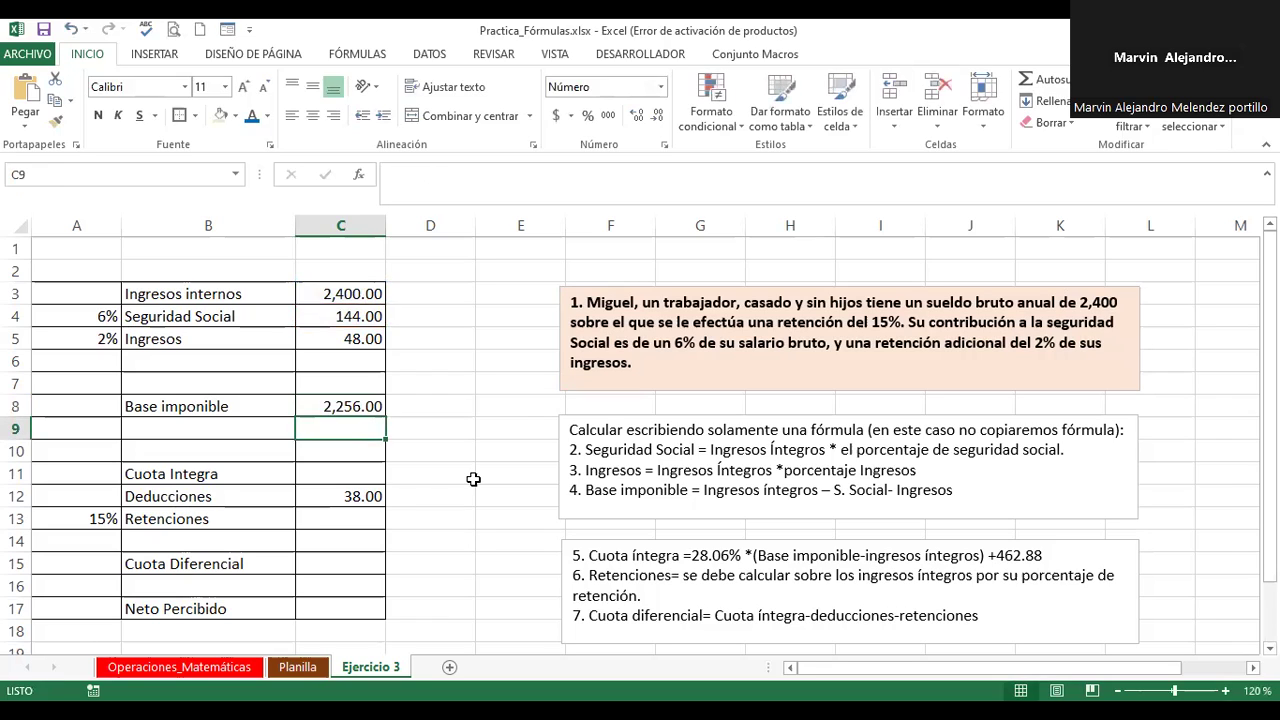
key(Down)
key(Down)
key(Down)
key(Up)
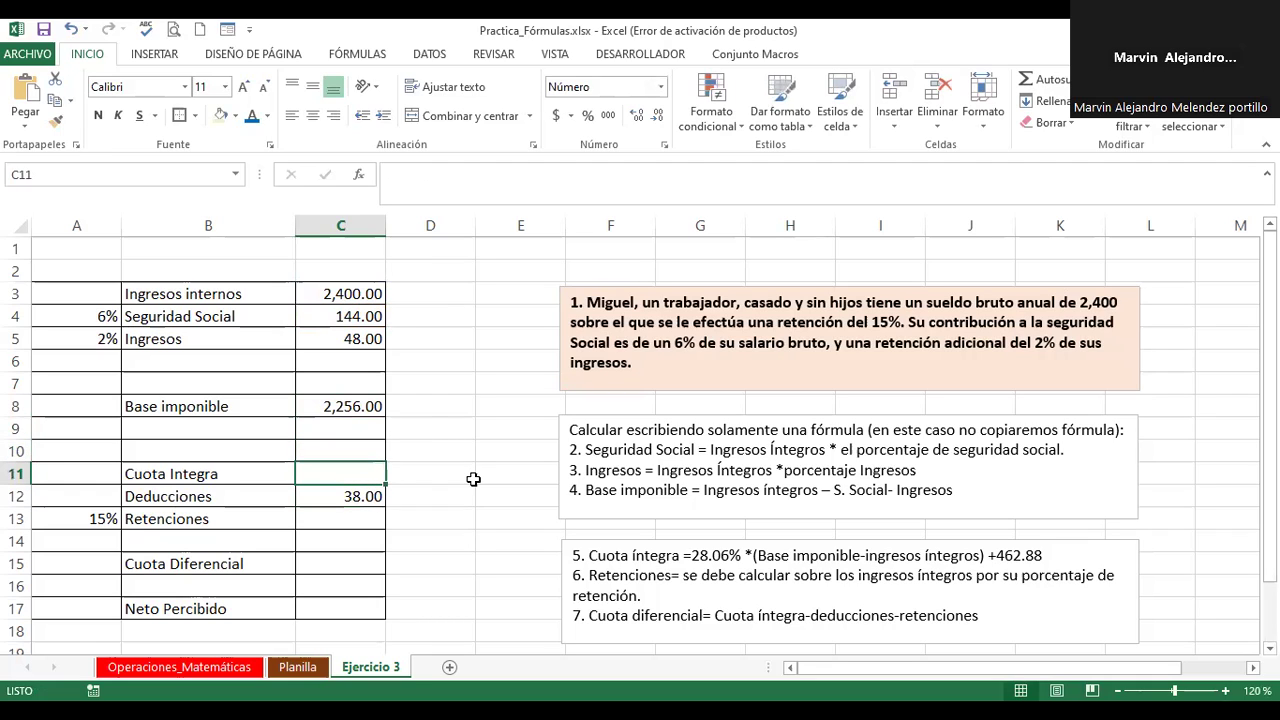
double_click(358, 400)
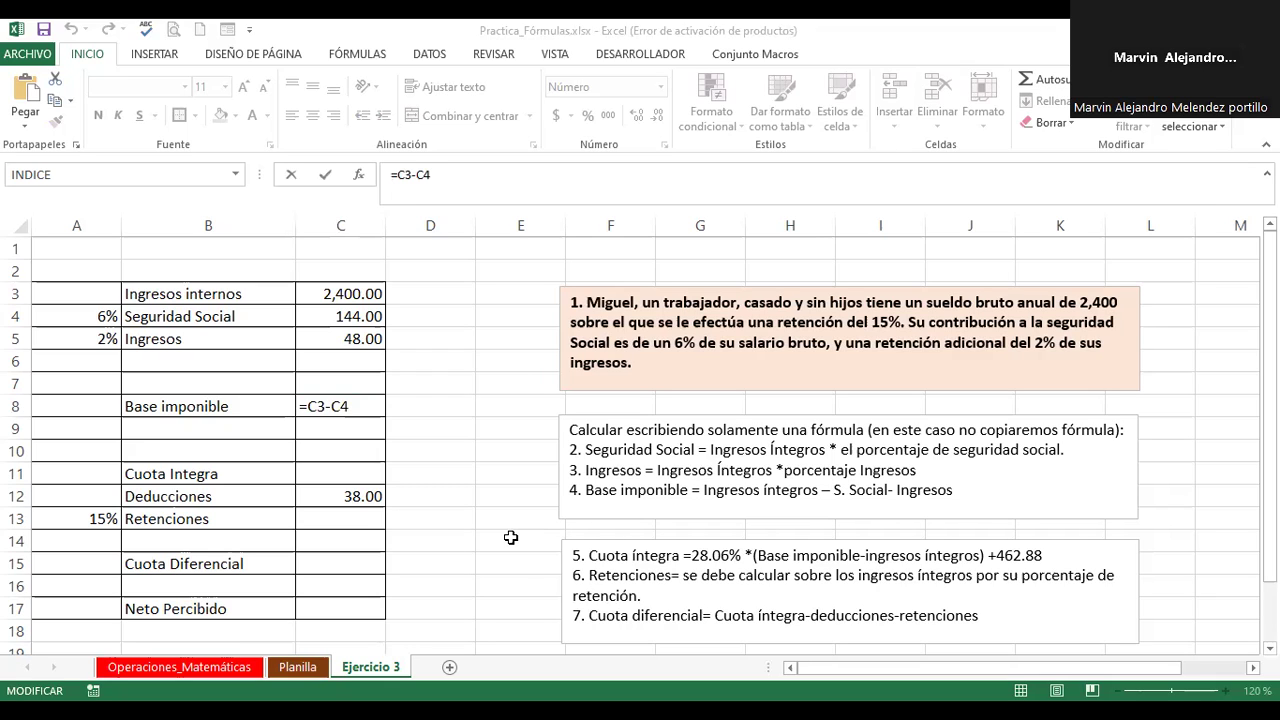
click(337, 476)
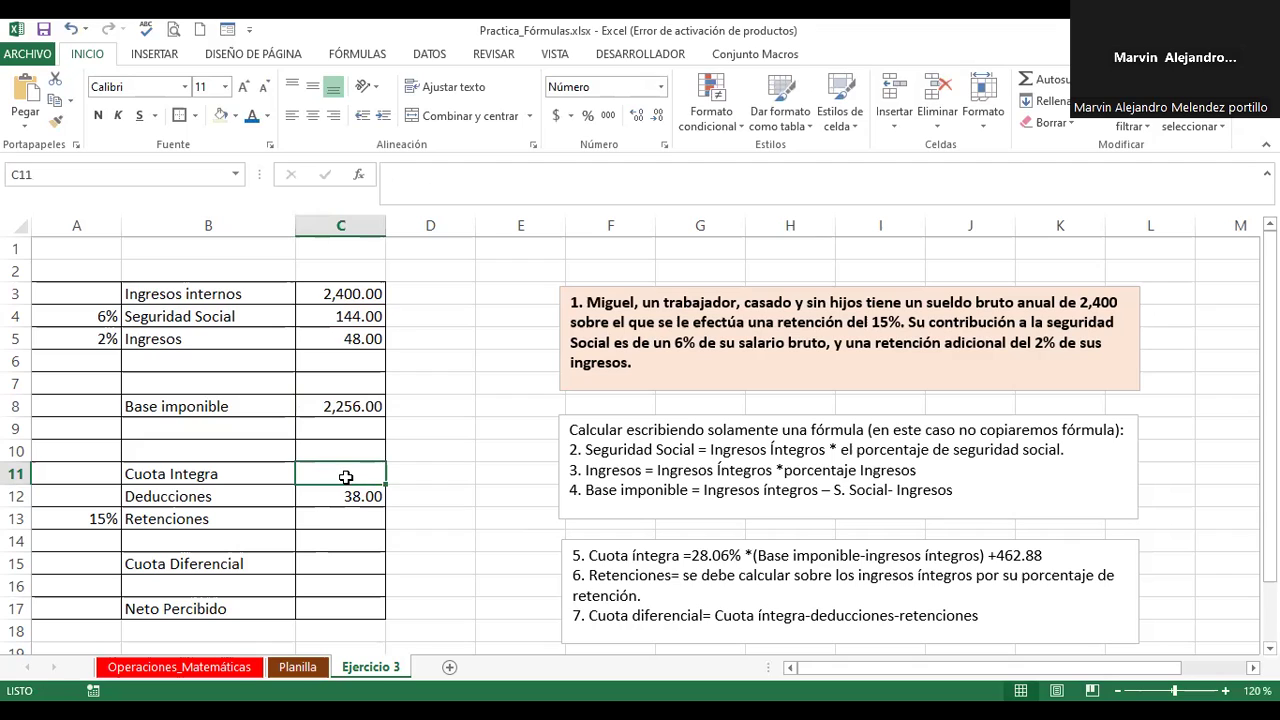
Step: Enter =28.06%*(C8-C3)+462.88 in C11 for the Cuota Integra, referencing C8 and C3
text(=)
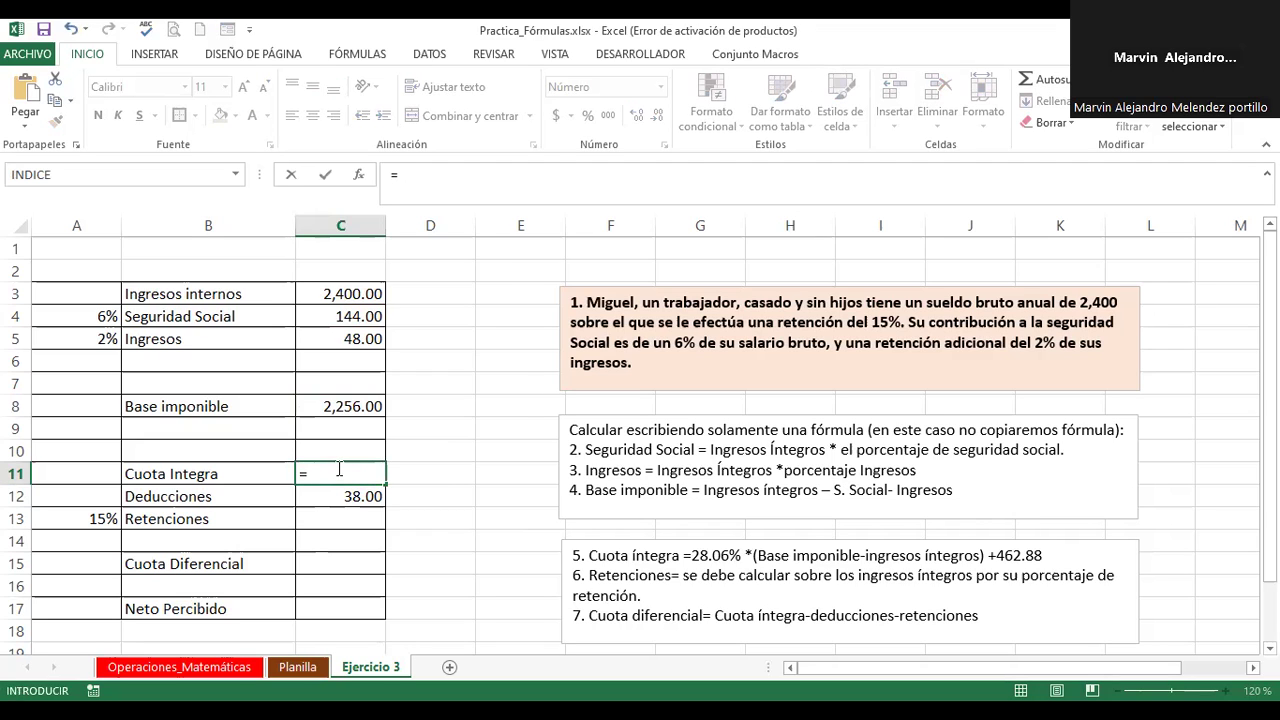
text(28.06%)
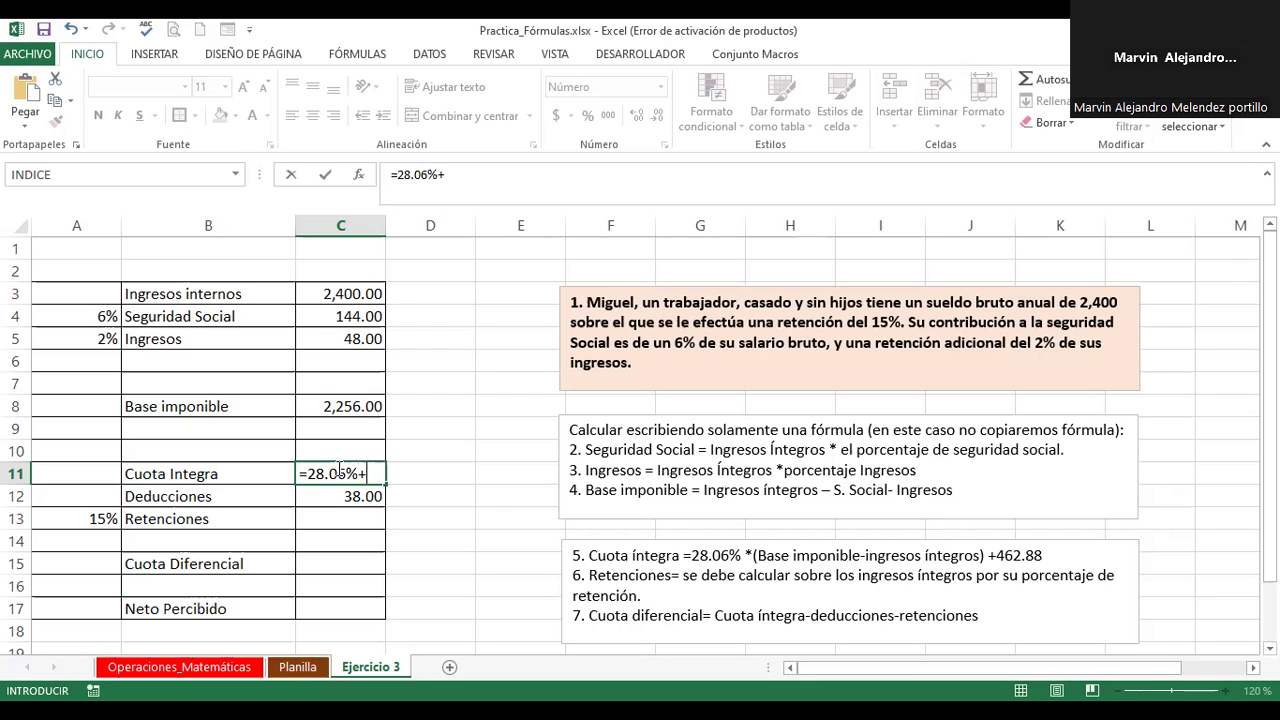
text(*()
click(321, 405)
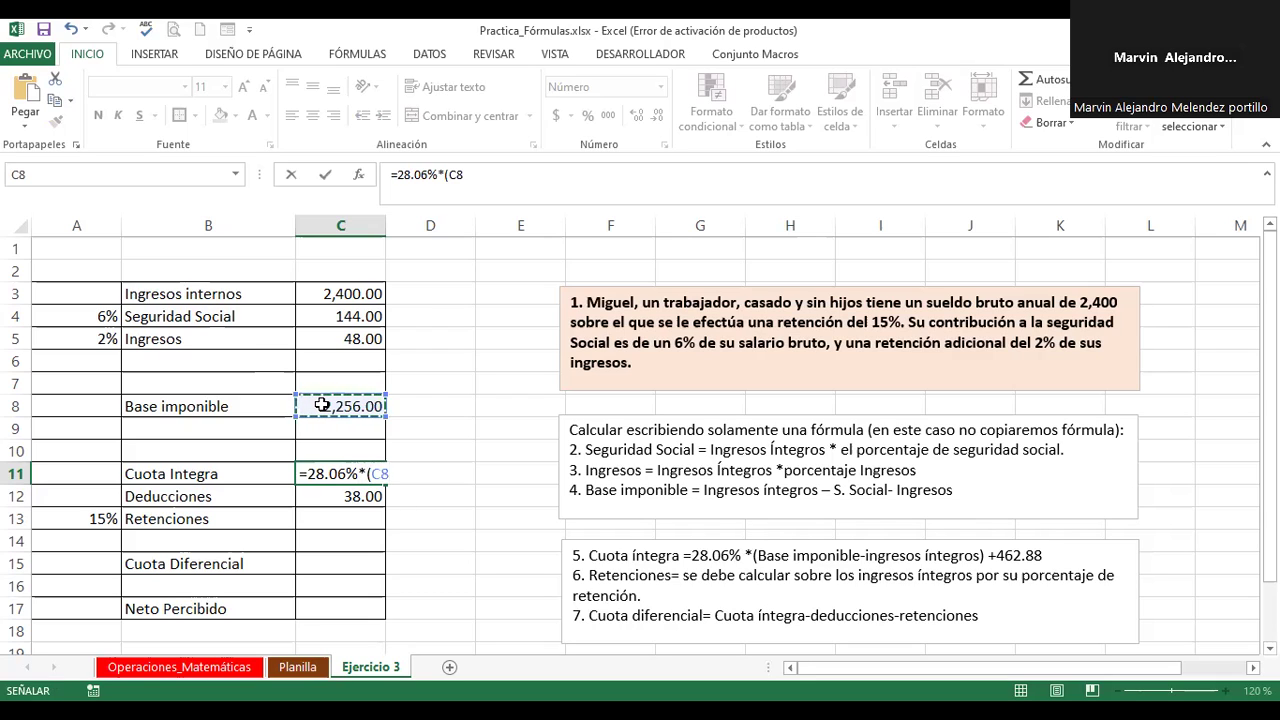
text(-)
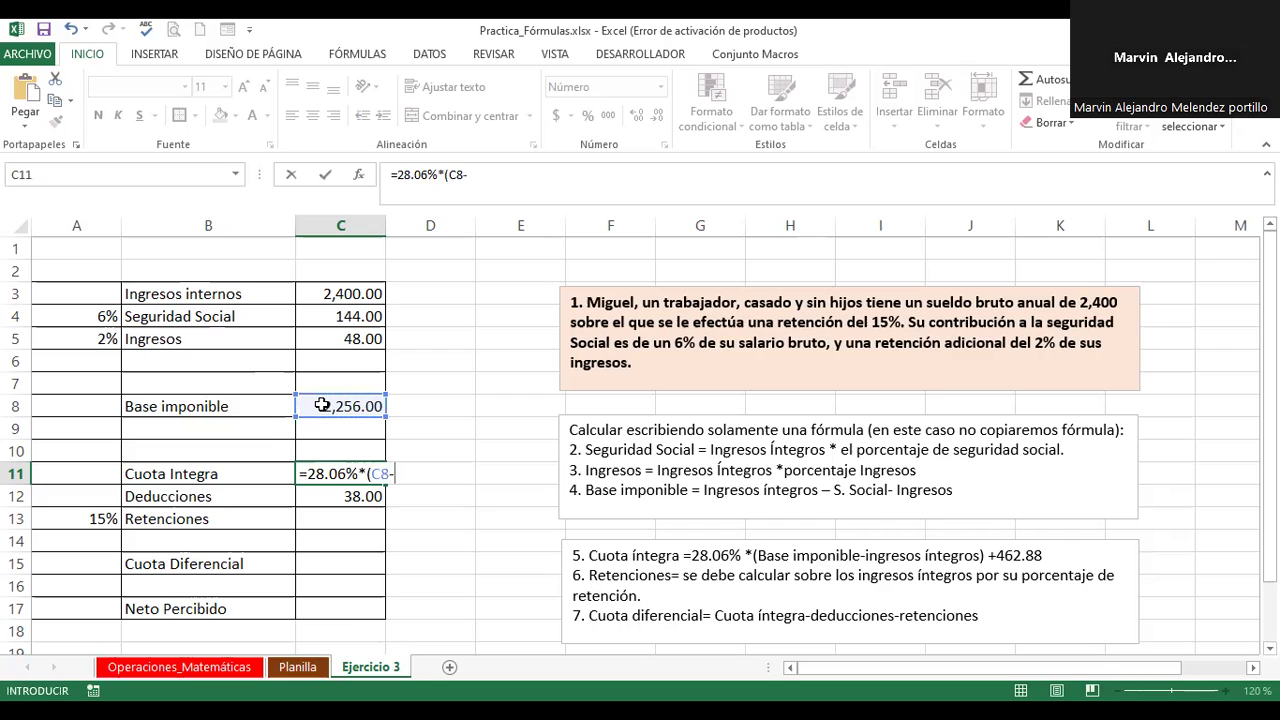
click(340, 296)
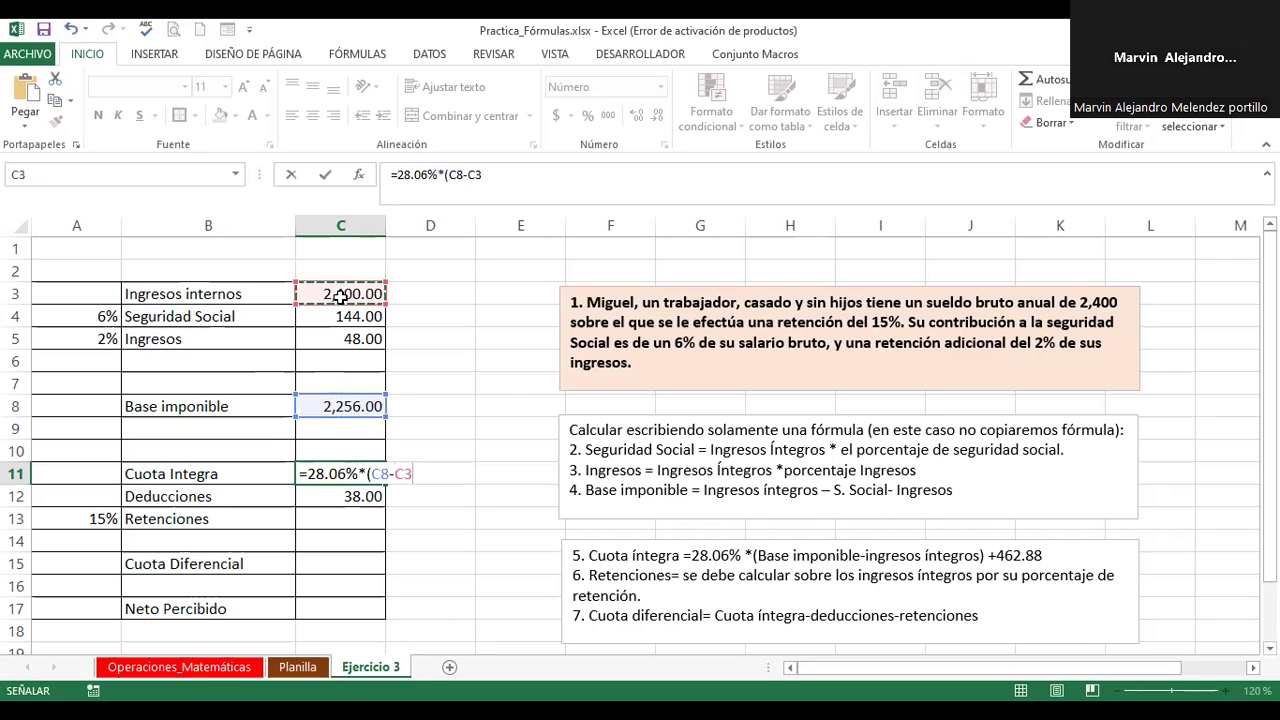
text()+)
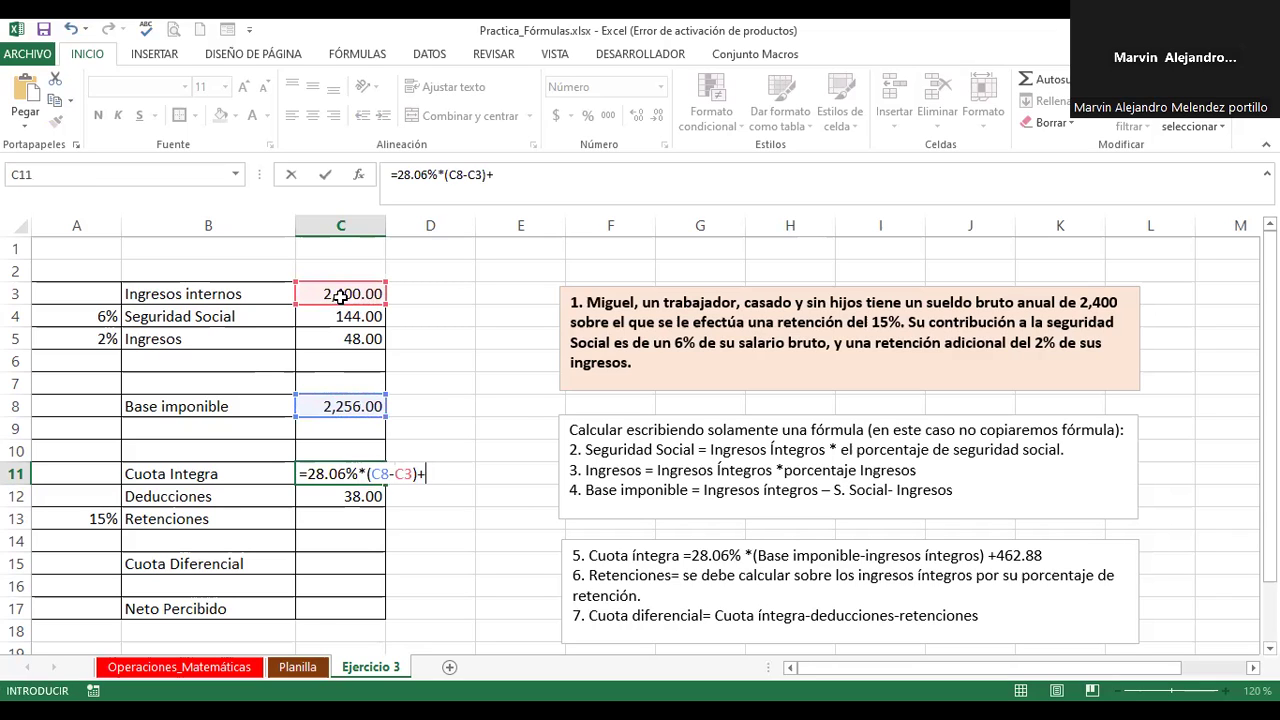
text(462.)
key(F8)
text(88)
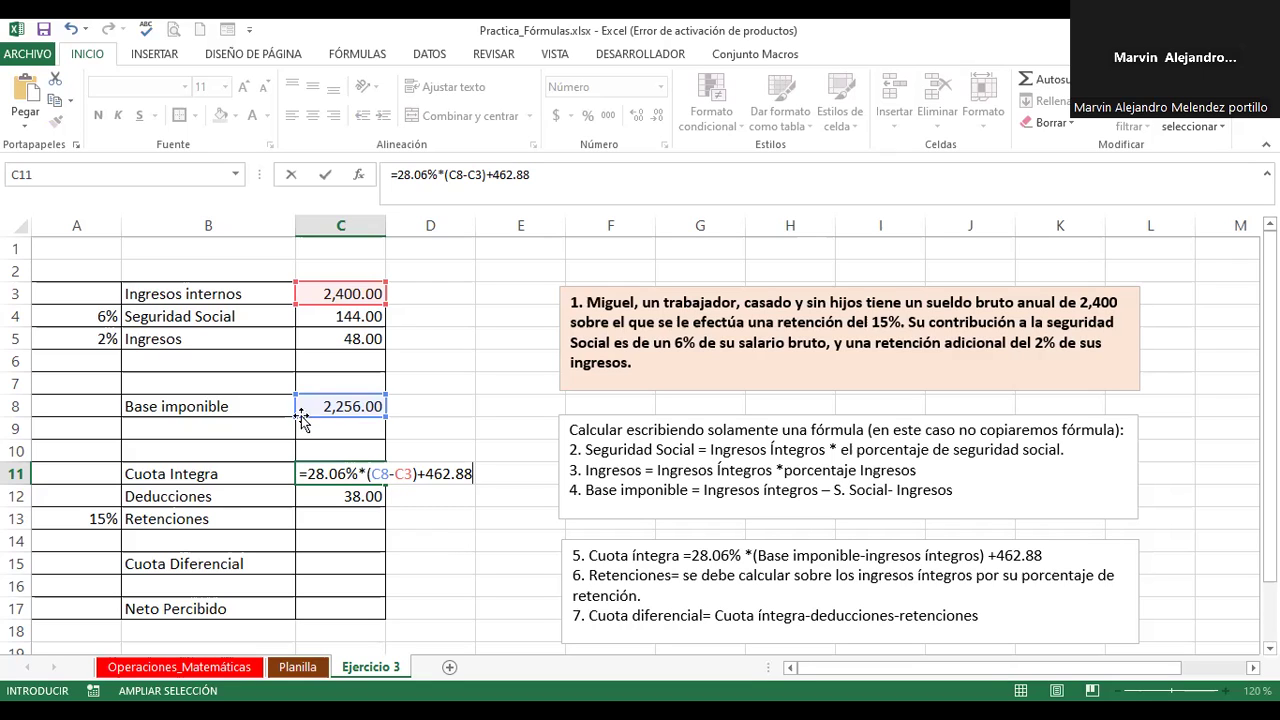
click(355, 662)
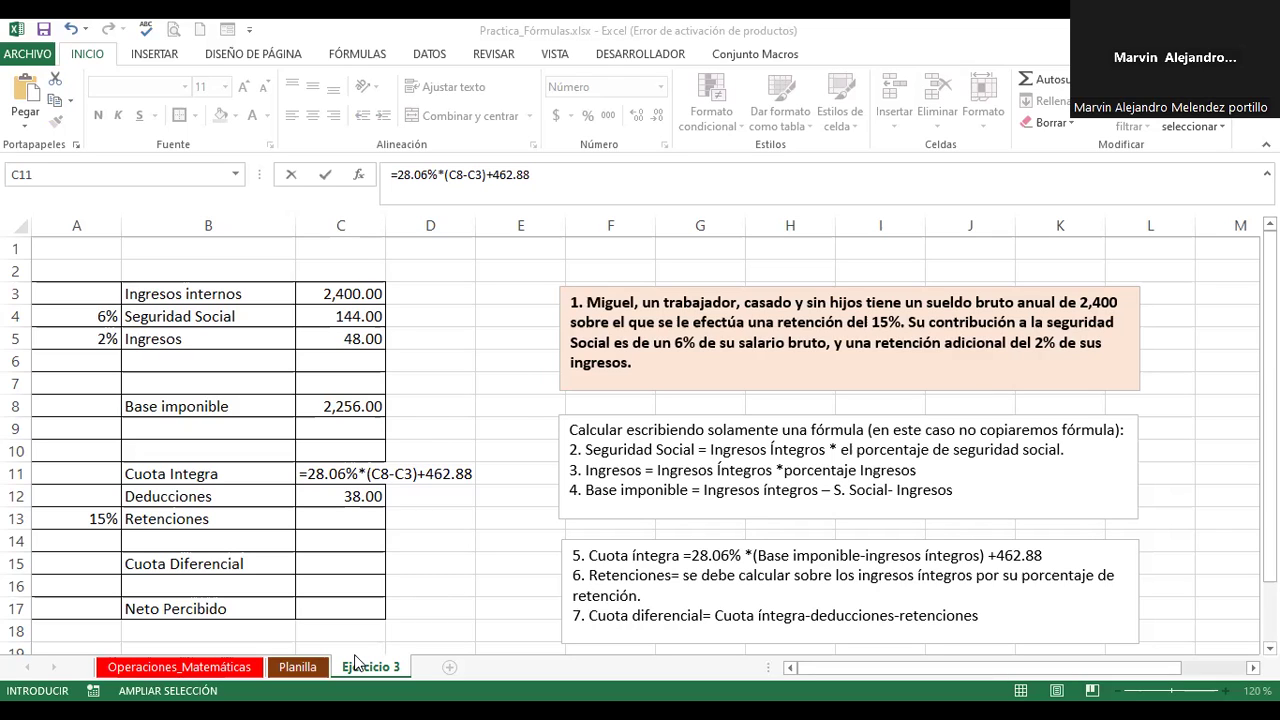
Step: Review the C11 formula terms, including +462.88, and confirm it so C11 shows 422.47
double_click(384, 474)
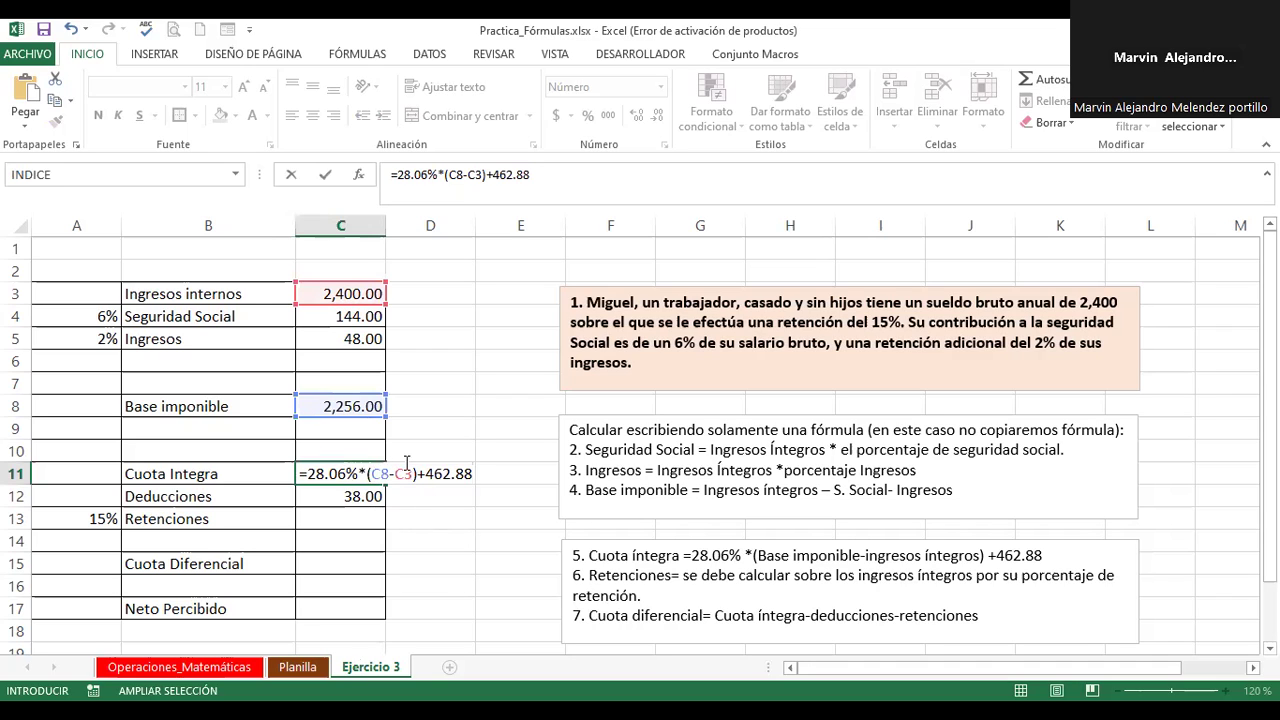
double_click(415, 474)
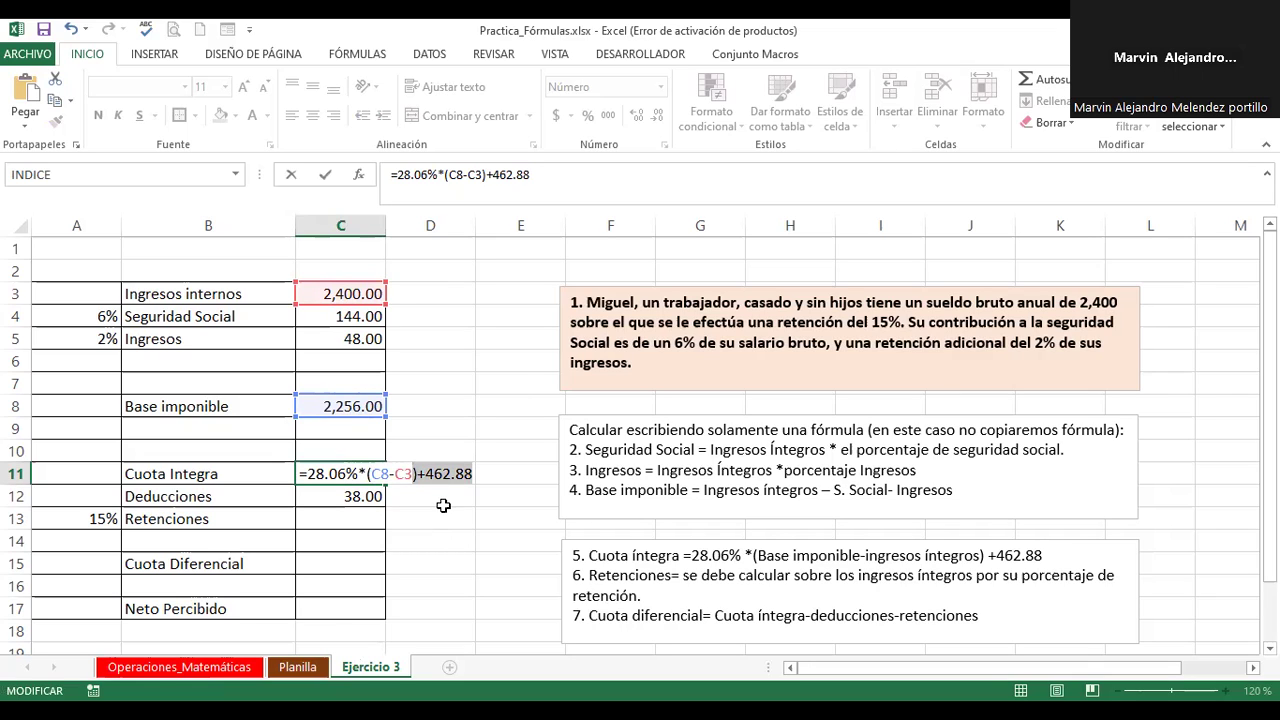
click(419, 473)
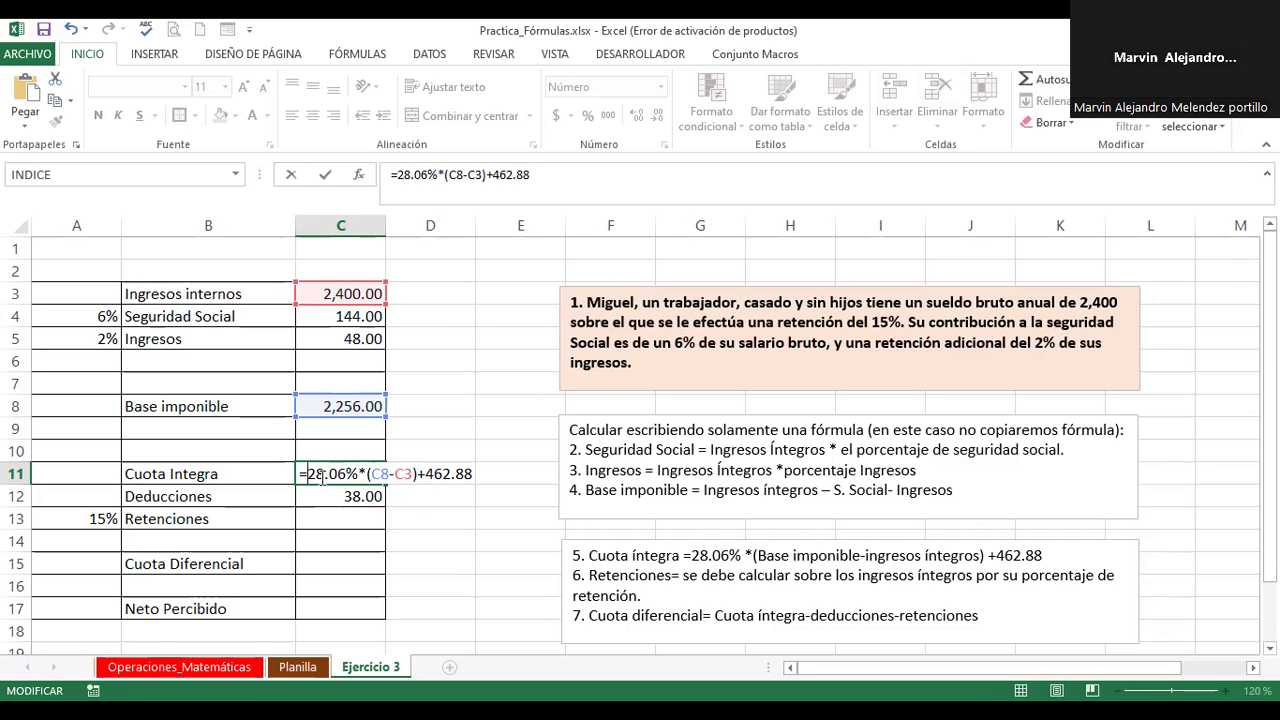
mouse_move(310, 474)
mouse_down()
mouse_move(445, 485)
mouse_move(385, 474)
mouse_up()
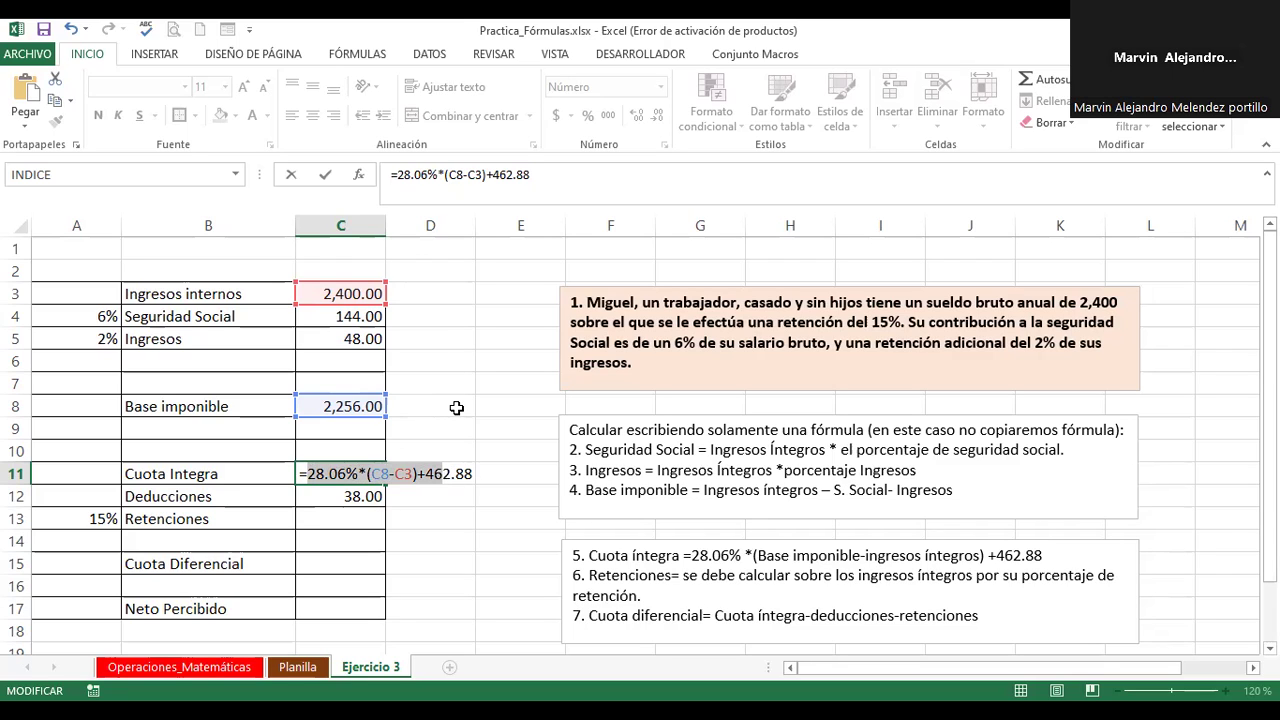
key(Return)
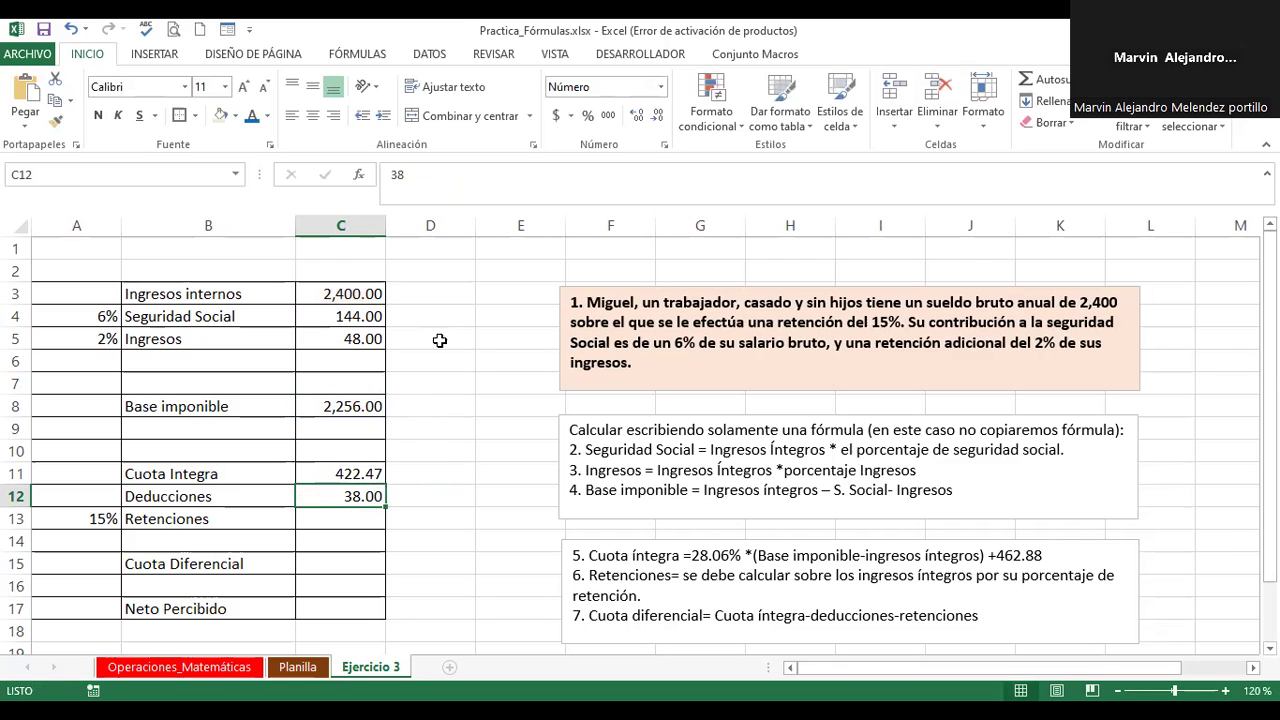
Step: Enter the demonstration formula =4-2+8 in F1 so it shows 10
double_click(623, 251)
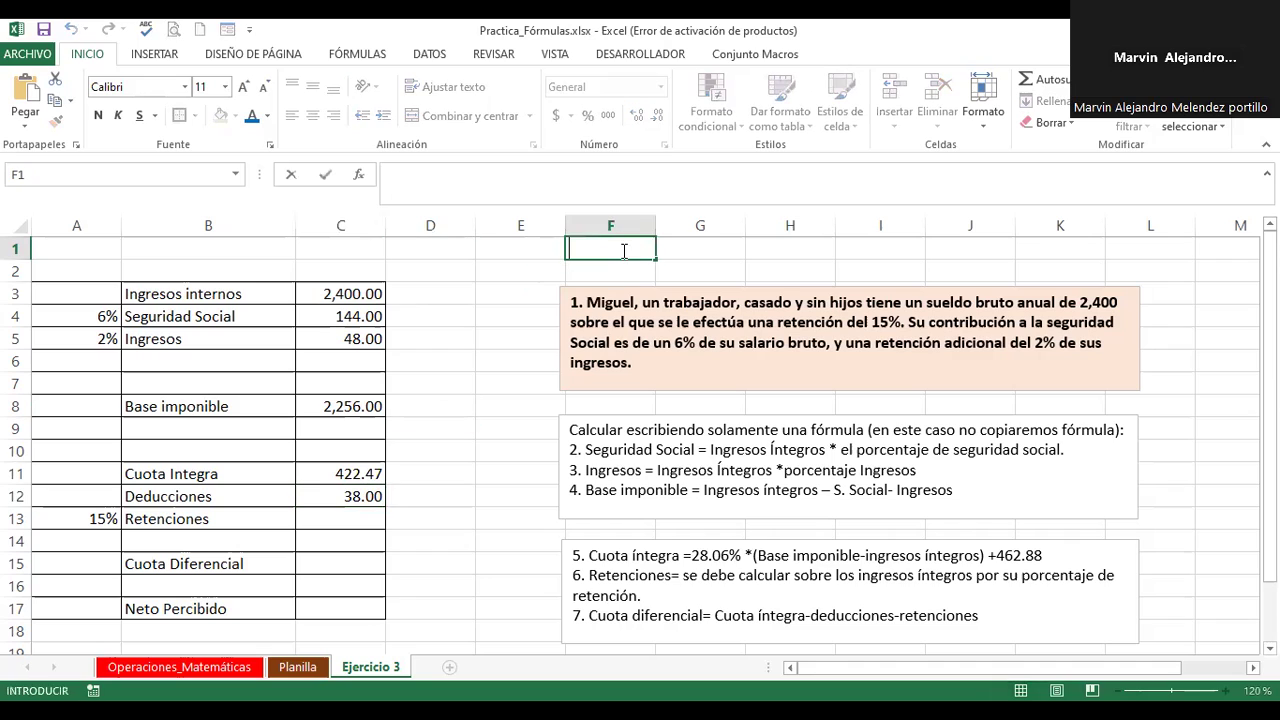
text(=4)
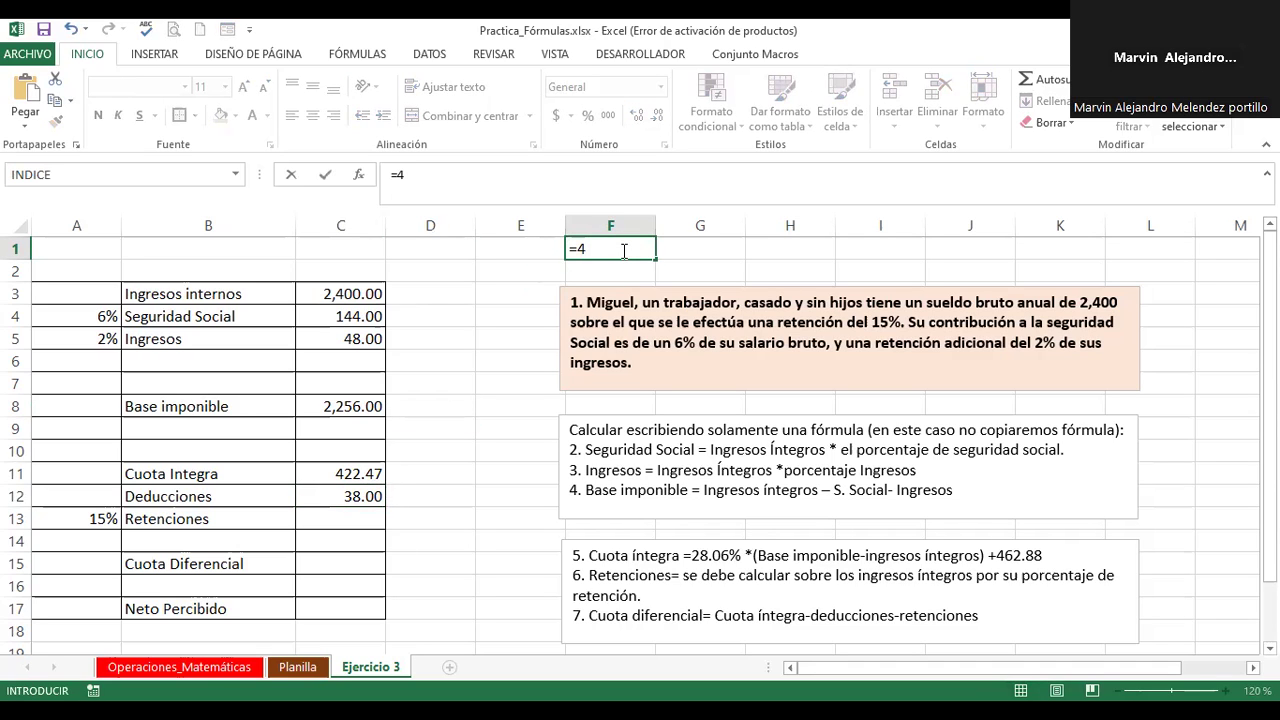
text(-2+)
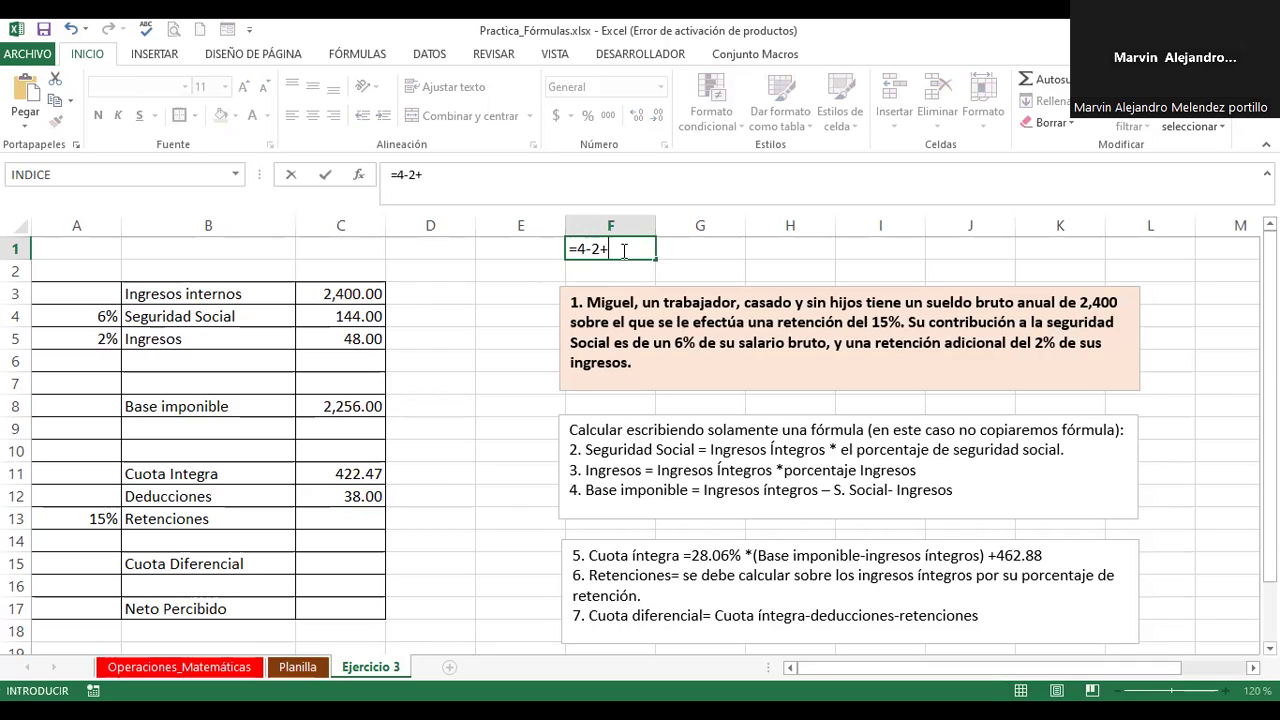
text(8)
drag(578, 248, 620, 248)
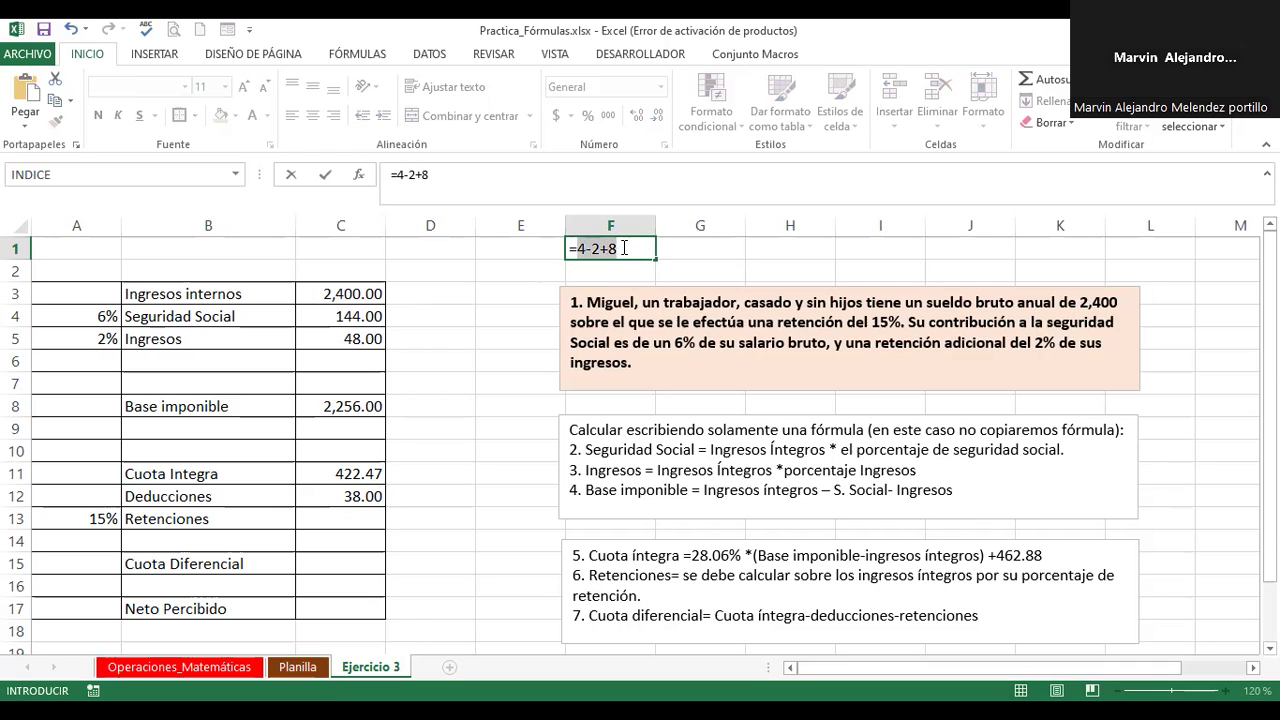
click(590, 248)
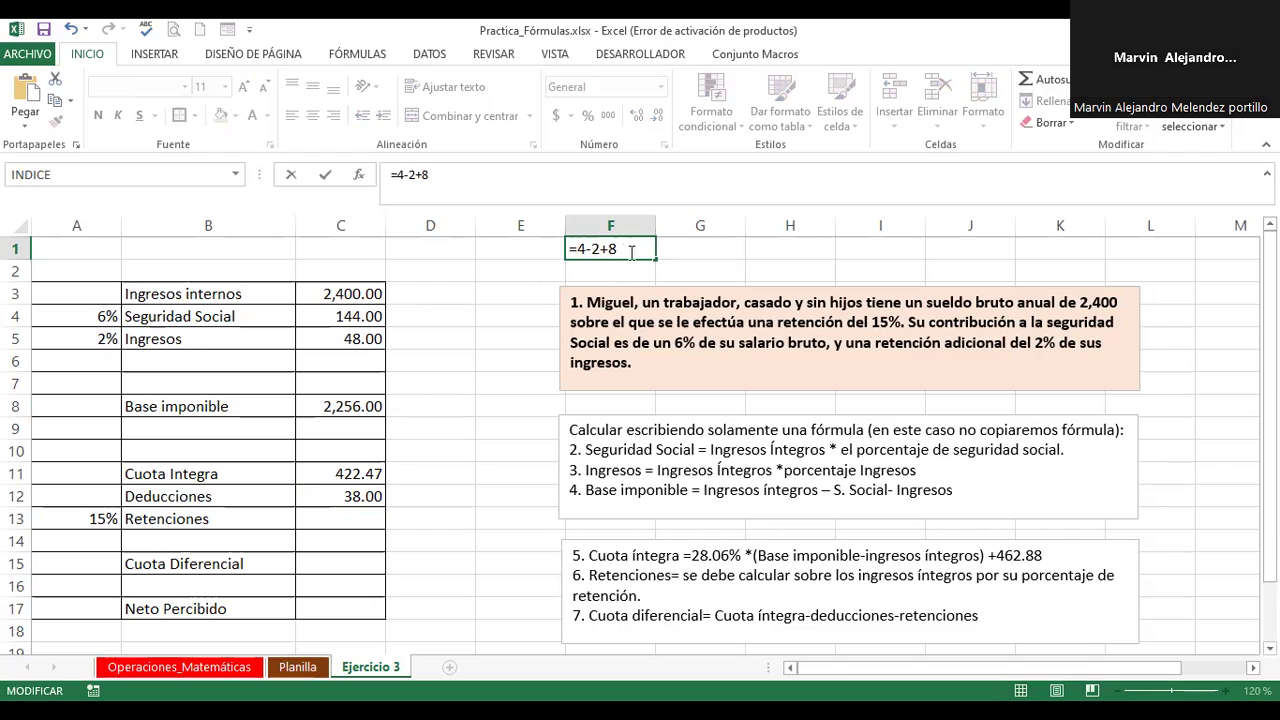
key(Return)
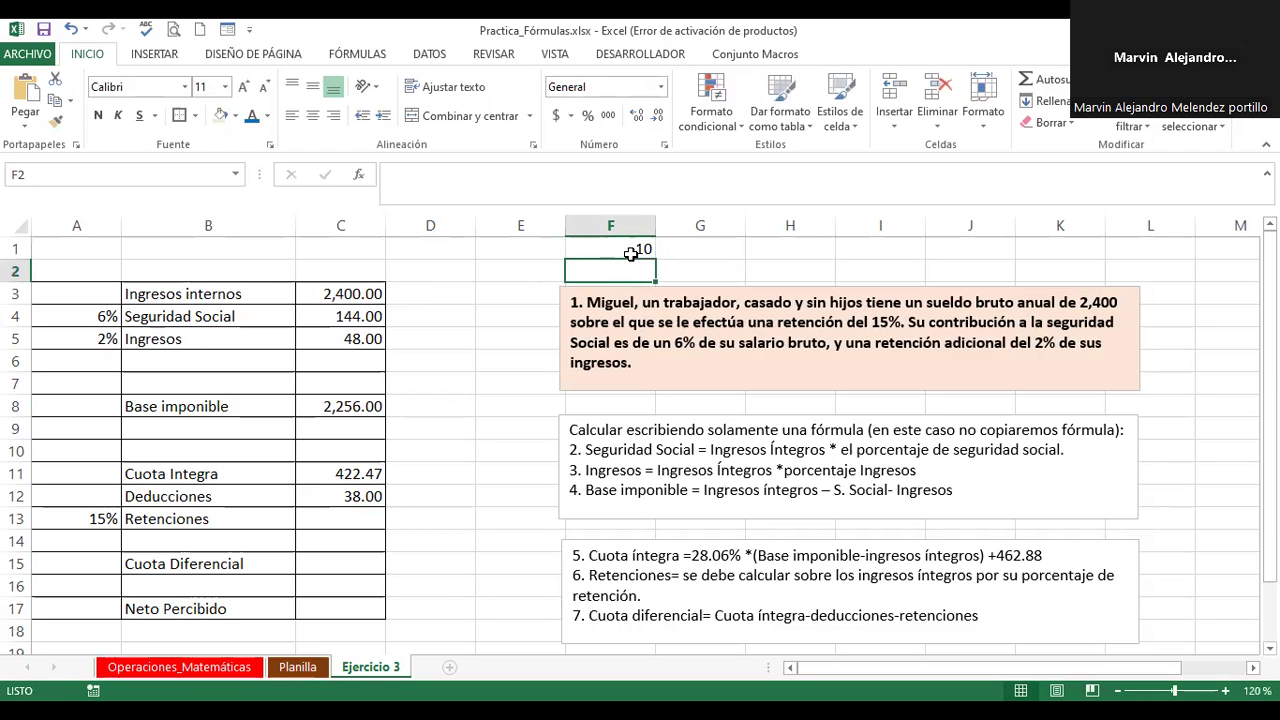
click(706, 249)
Step: Enter =4-2*10 in G1 so it shows -16, since multiplication is evaluated first
text(=)
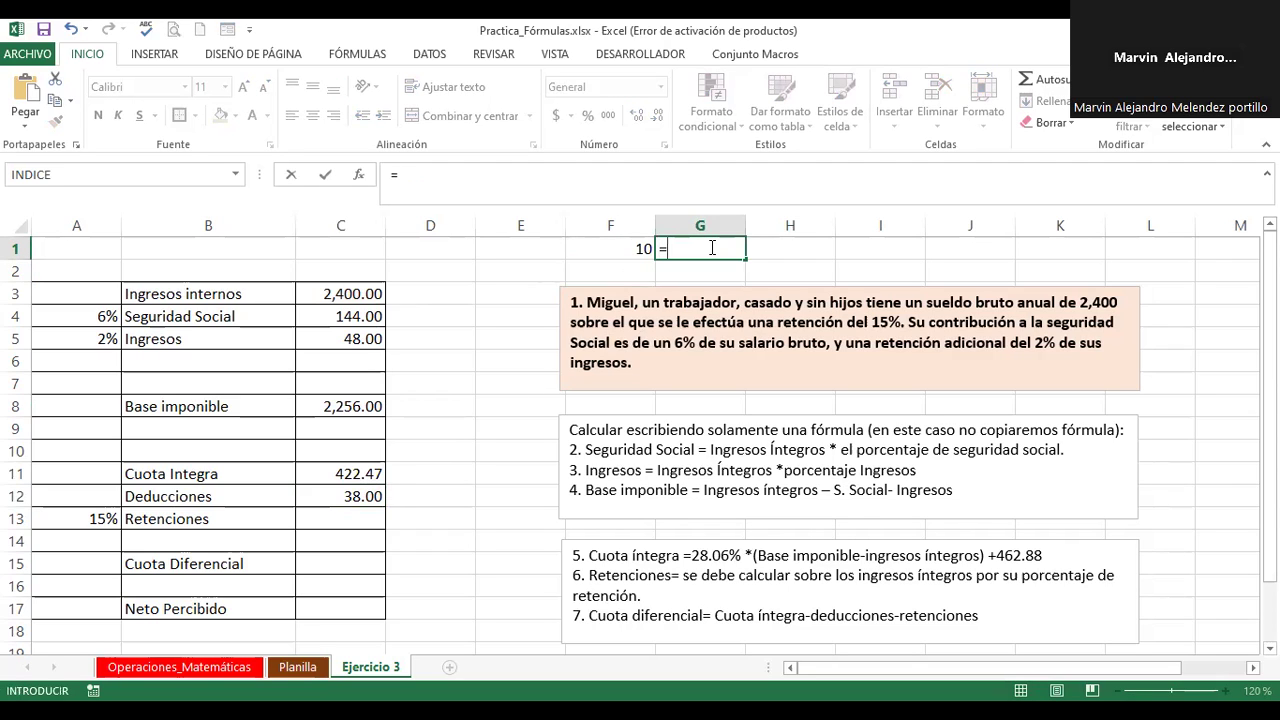
text(4-2)
text(+)
key(BackSpace)
text(*10)
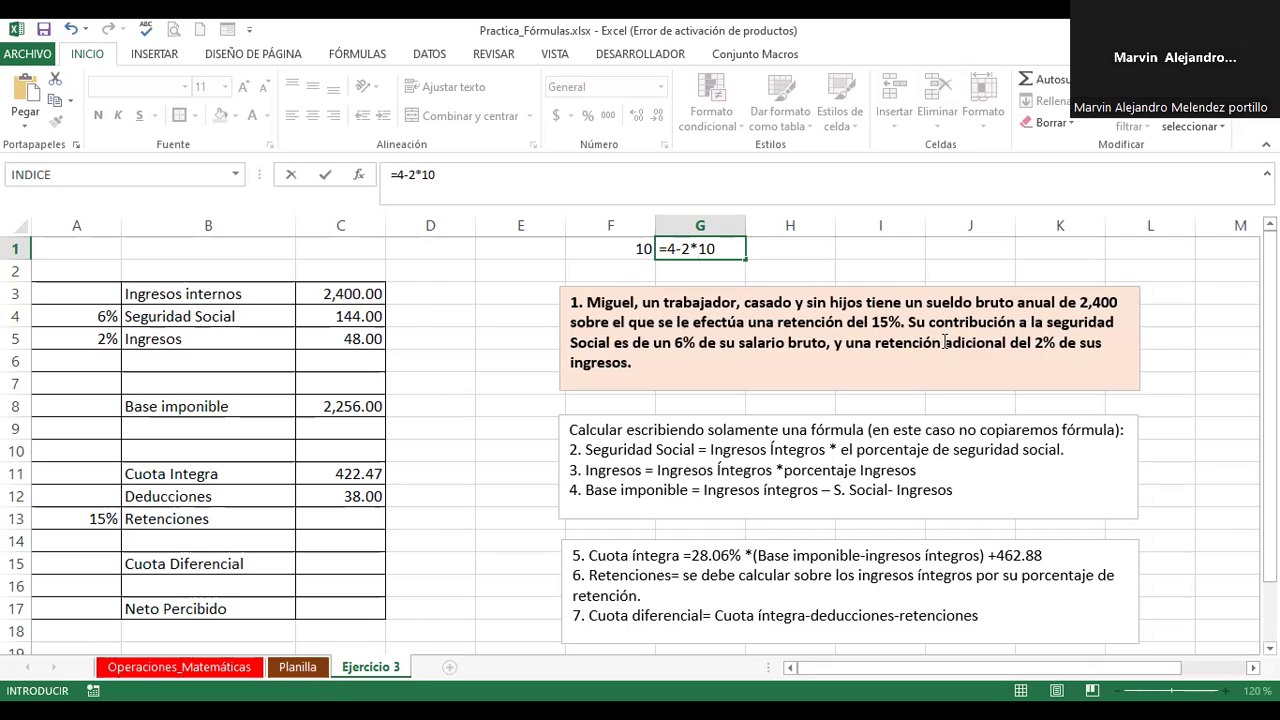
key(Return)
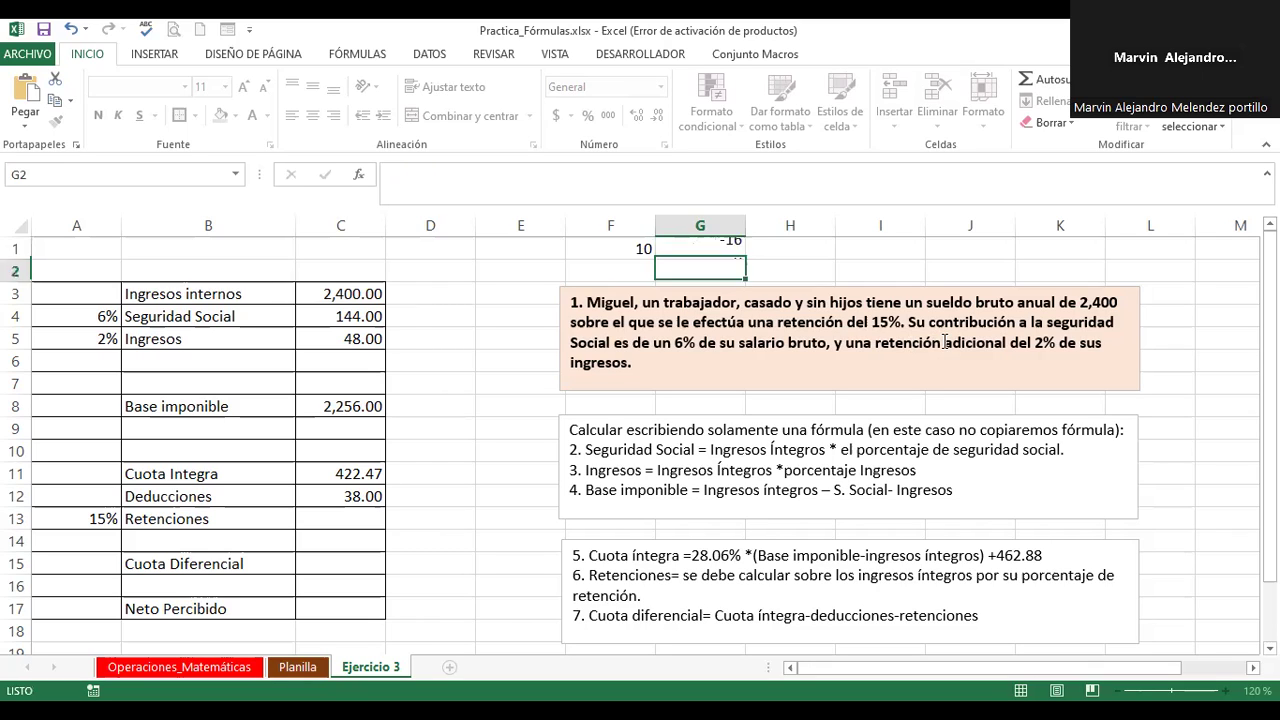
key(Up)
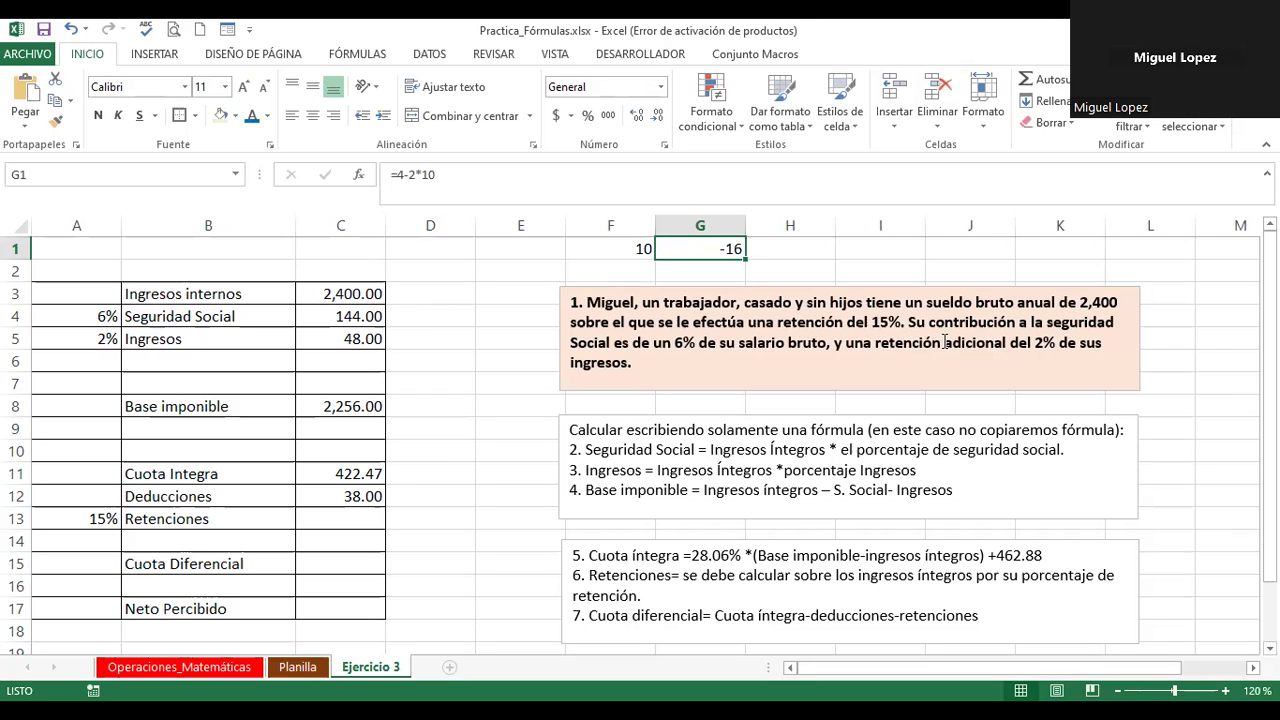
key(F2)
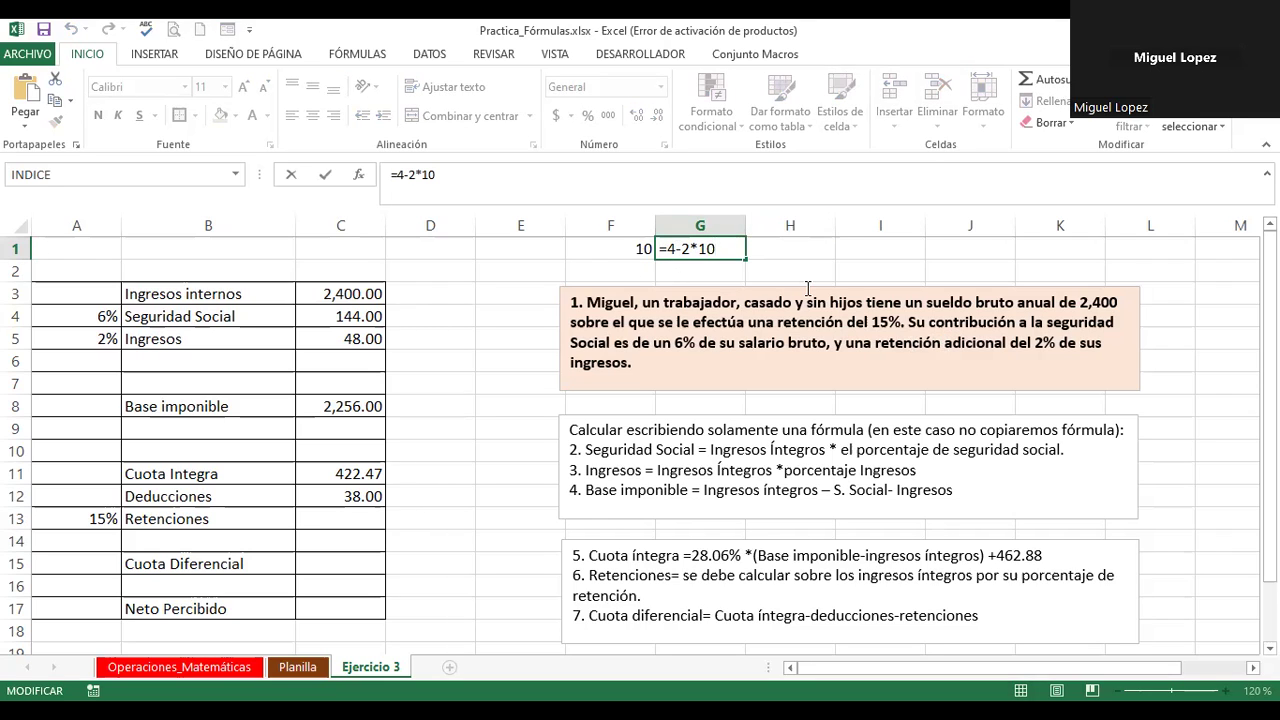
key(Return)
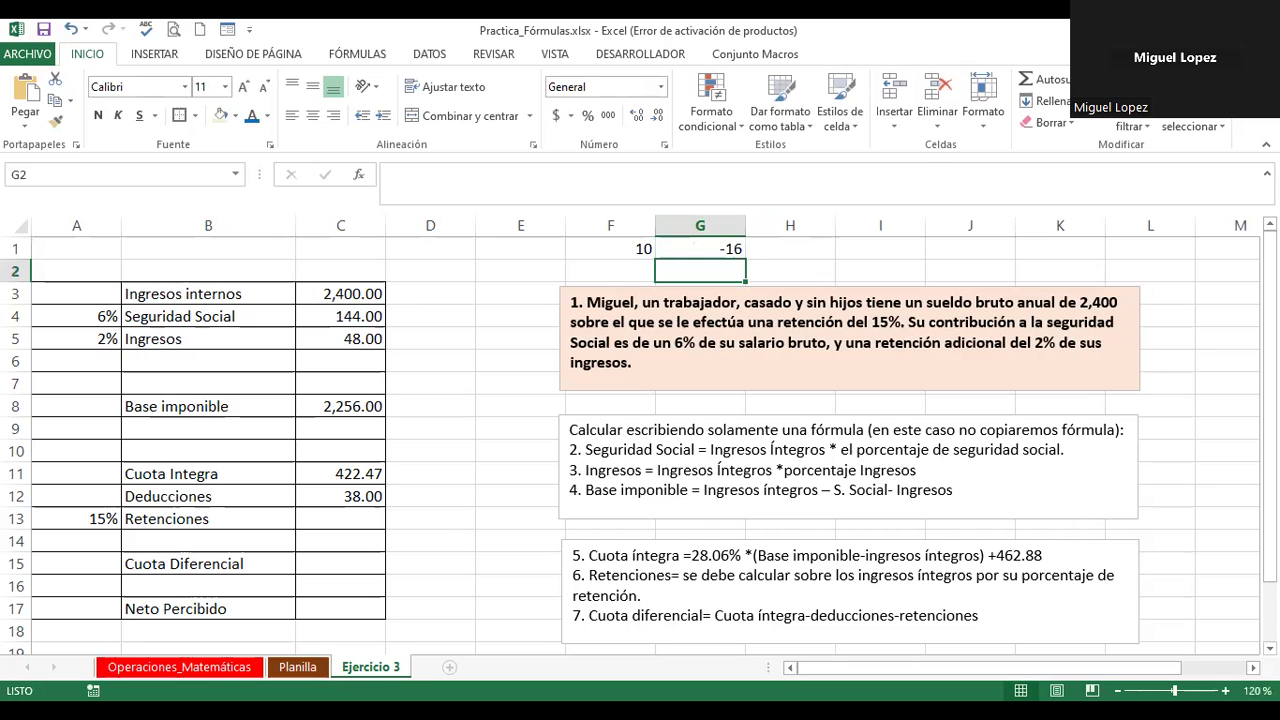
Step: Point out the 2*10 part of G1's formula, then append /2 to make =4-2*10/2
scroll(640, 435, up, 2)
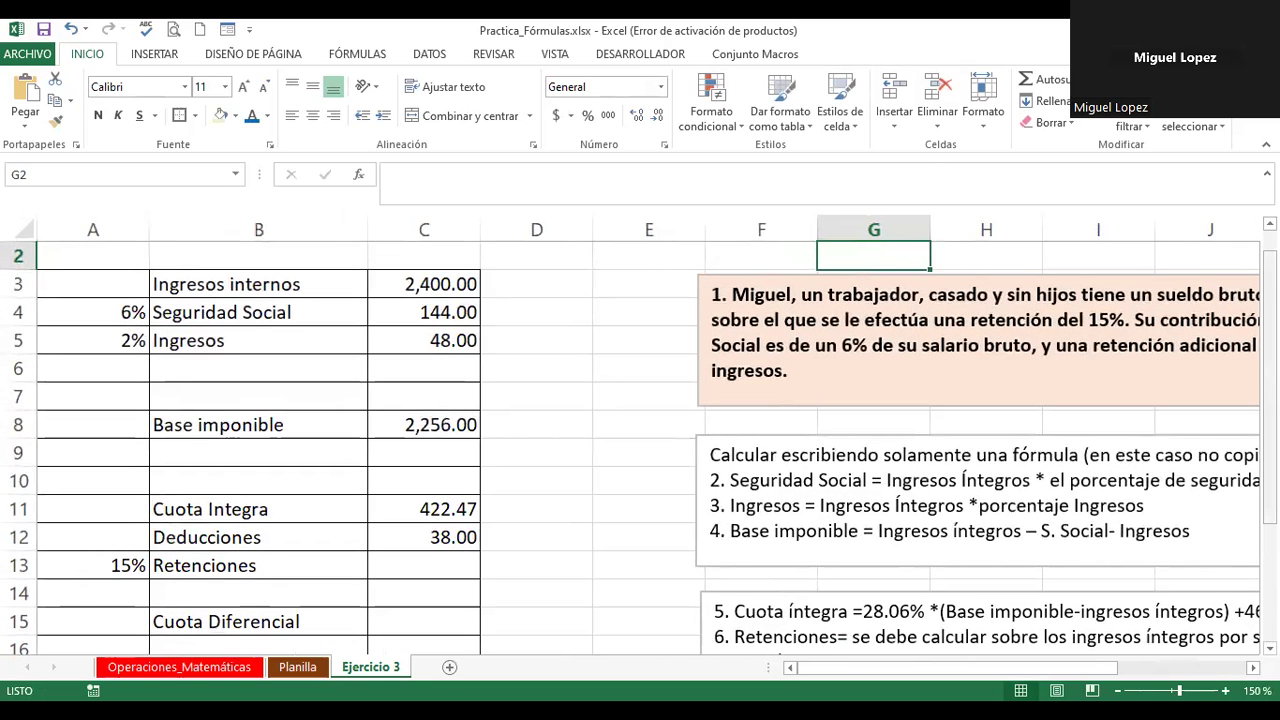
scroll(866, 265, up, 1)
double_click(852, 256)
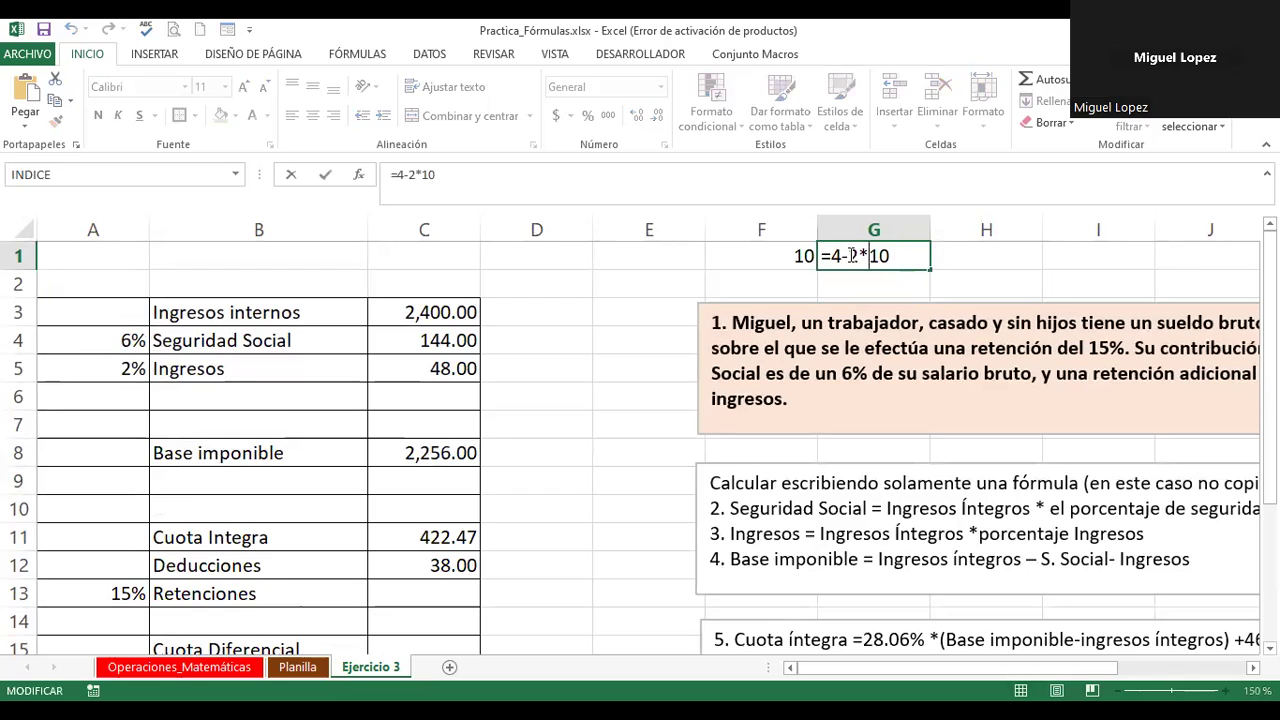
drag(858, 256, 867, 255)
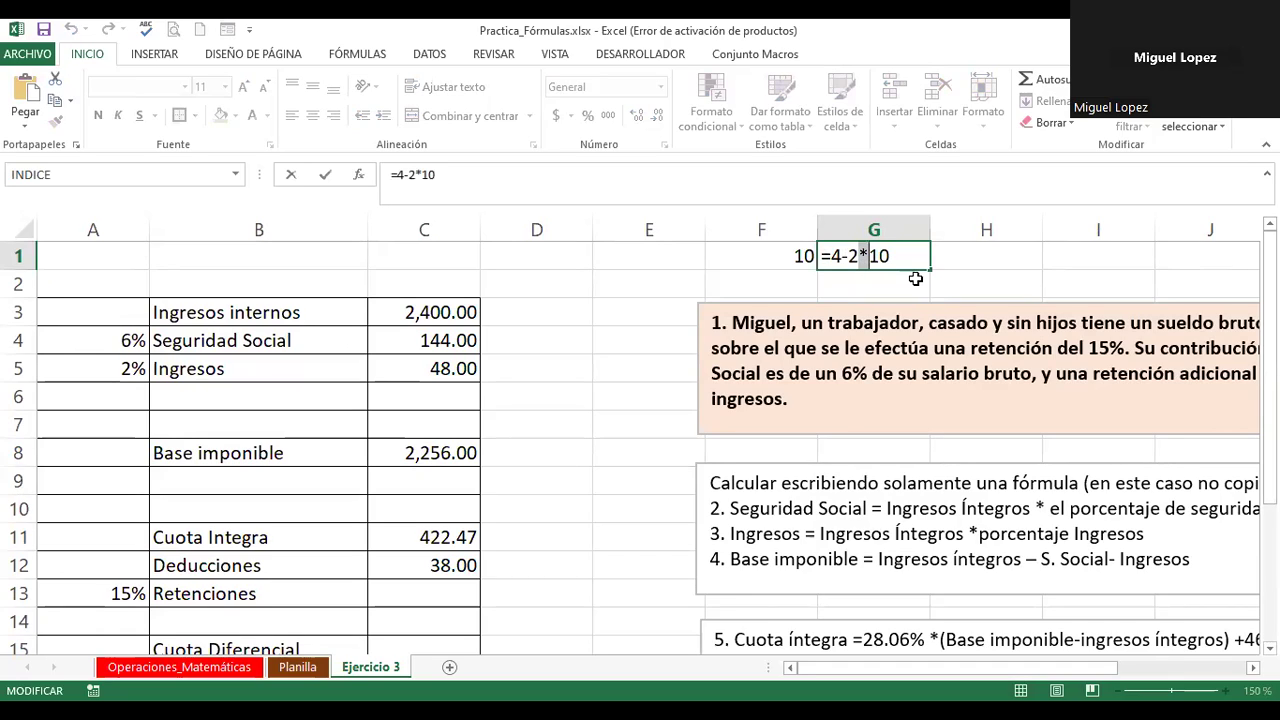
click(851, 256)
drag(851, 256, 898, 254)
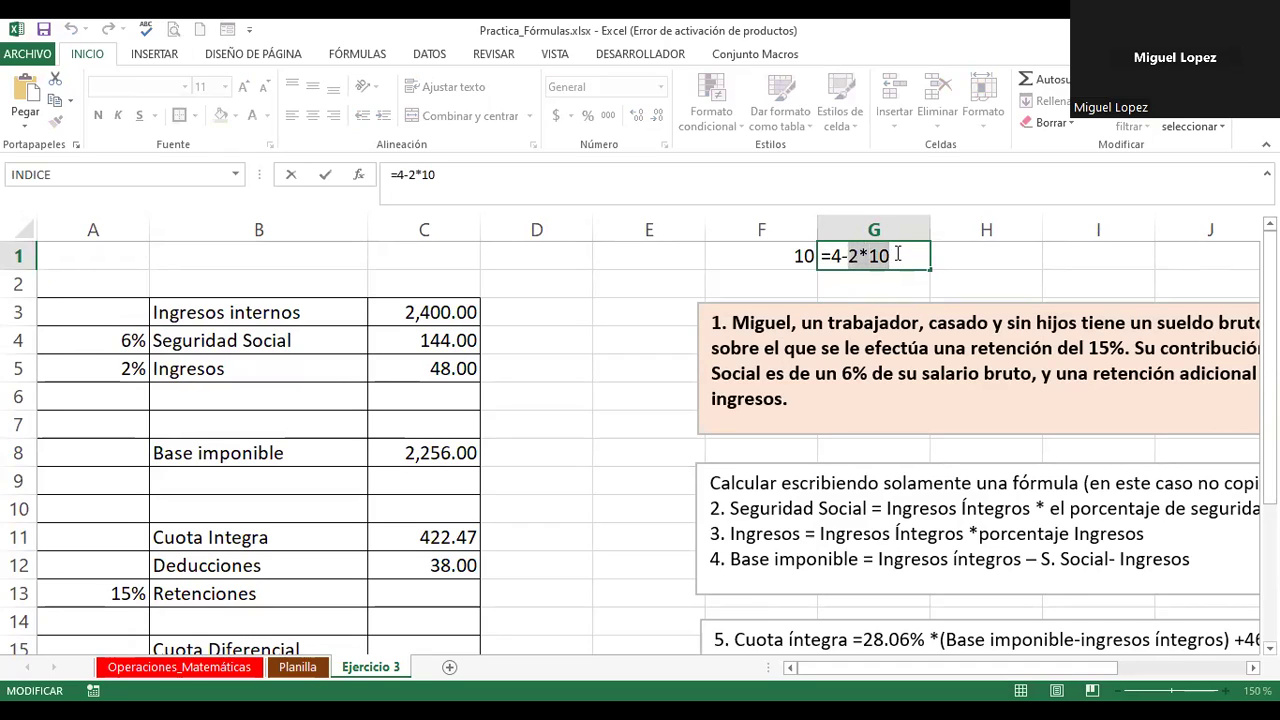
click(860, 254)
drag(859, 255, 866, 255)
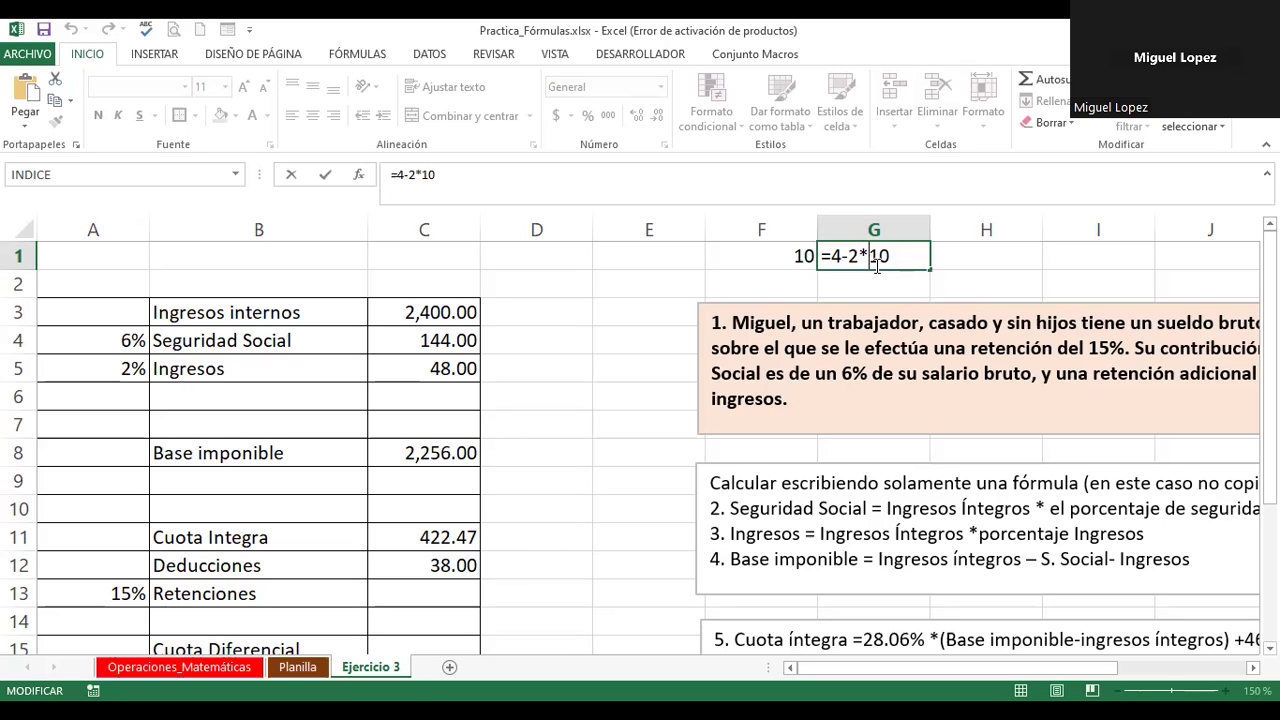
drag(859, 258, 867, 262)
click(896, 258)
text(/2)
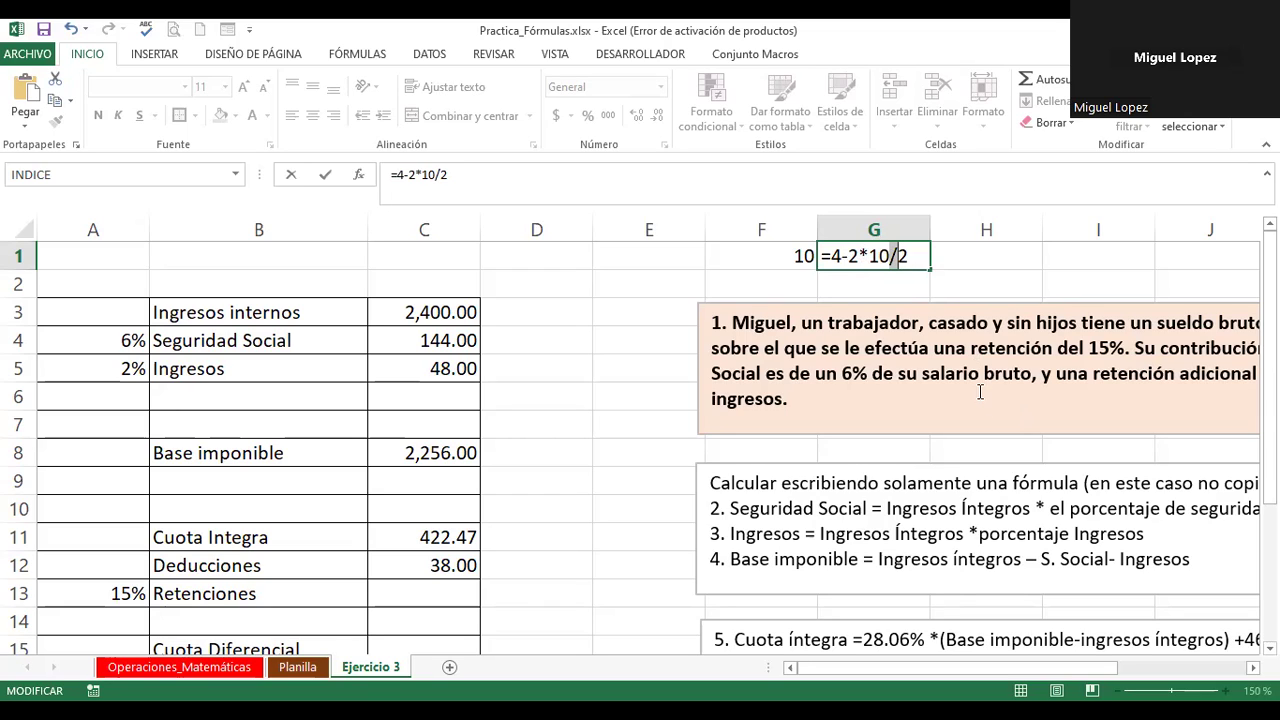
Step: Drop the /2 from G1 so =4-2*10 again returns -16
drag(874, 257, 914, 254)
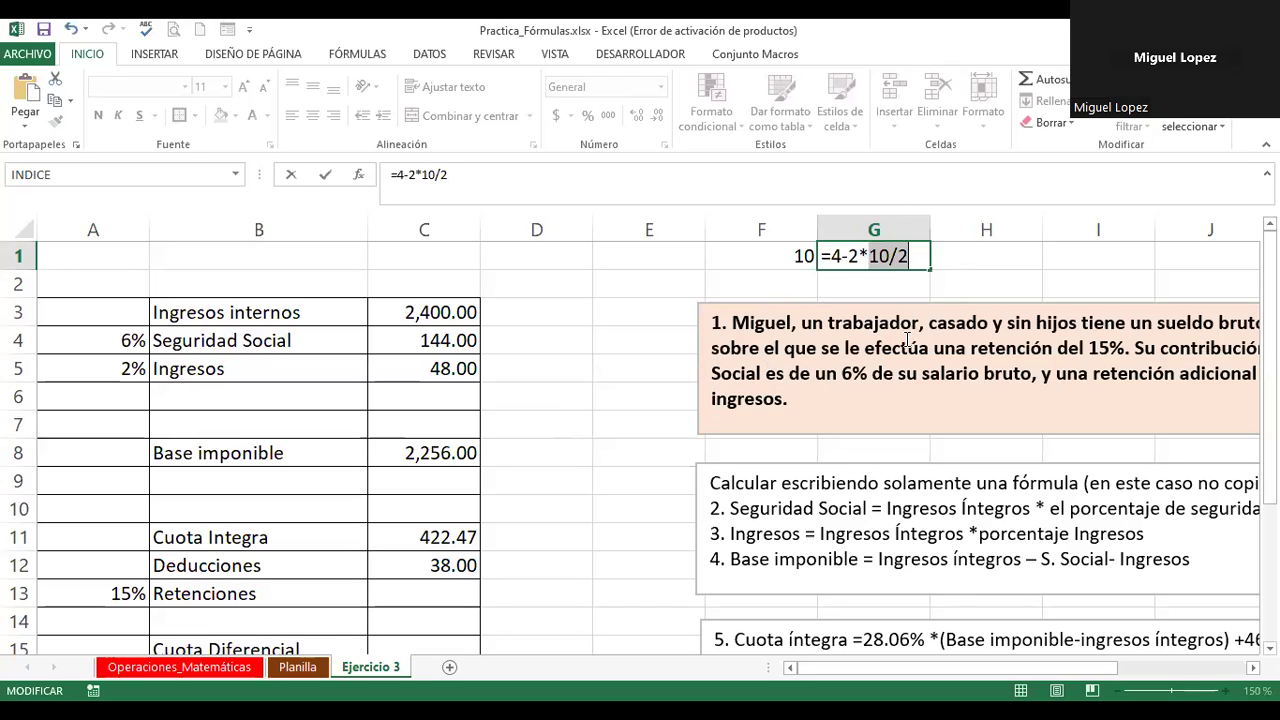
click(918, 254)
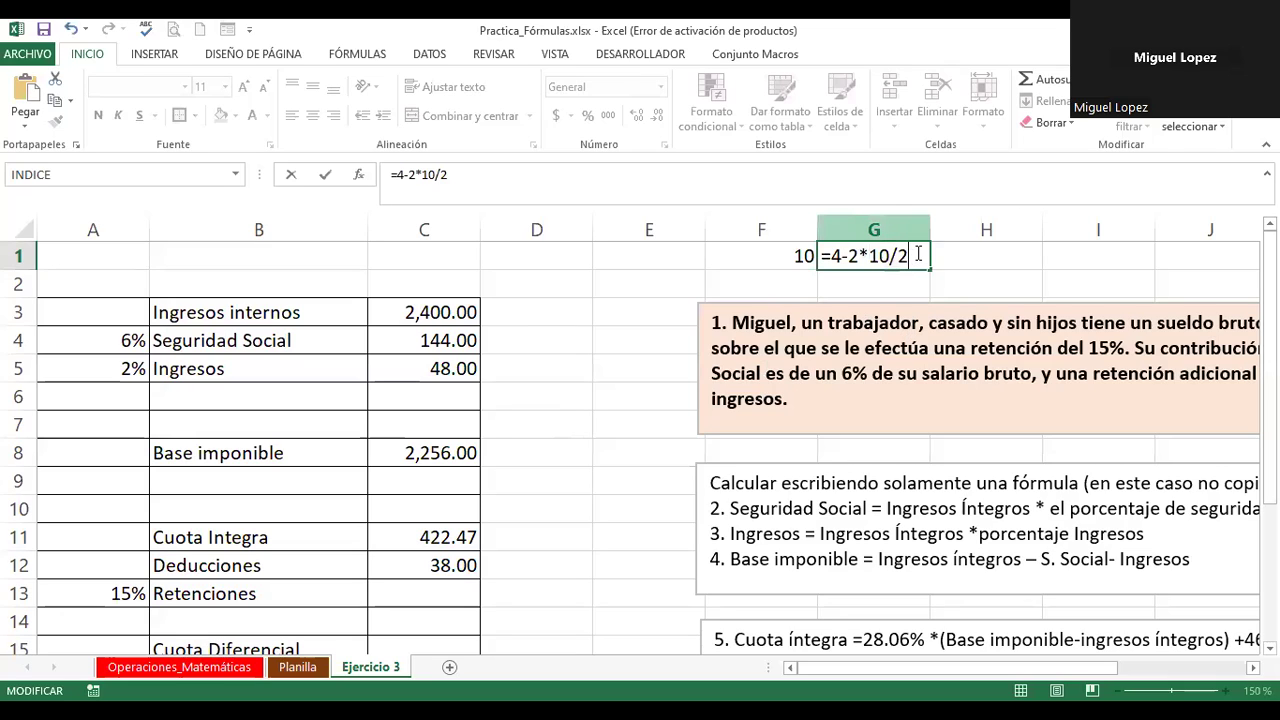
key(BackSpace)
key(BackSpace)
key(Return)
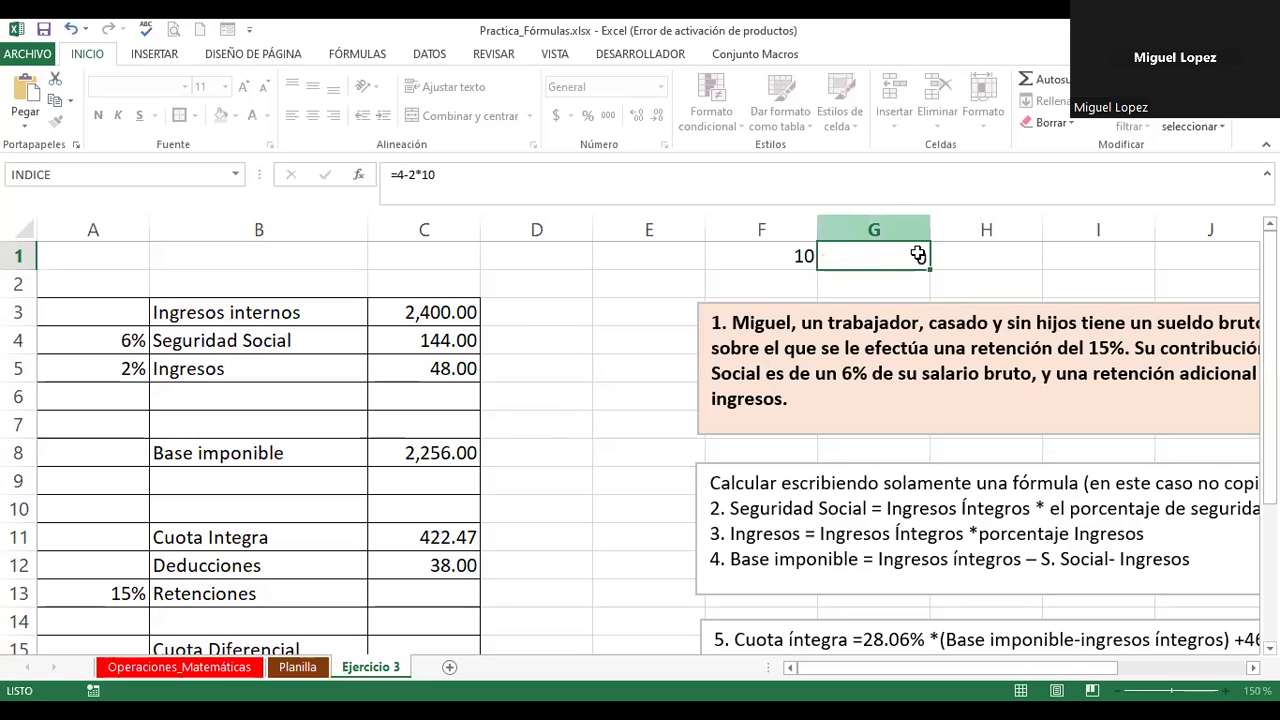
click(870, 253)
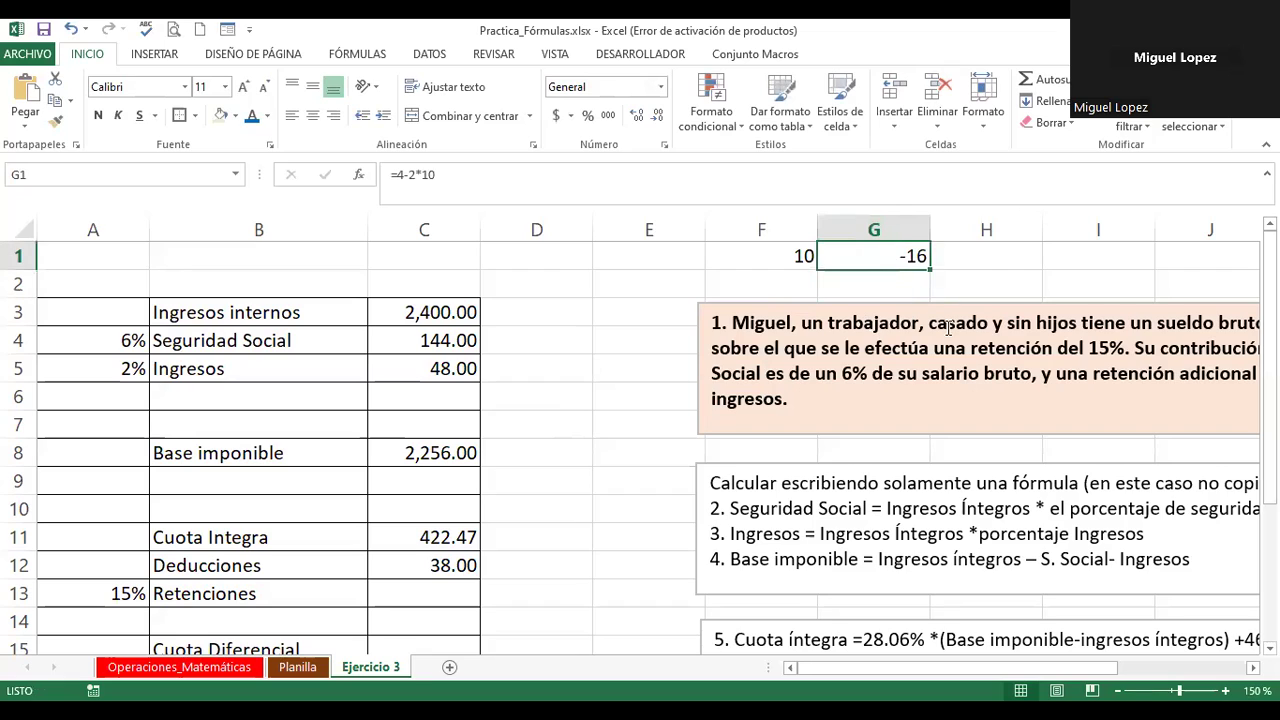
double_click(905, 256)
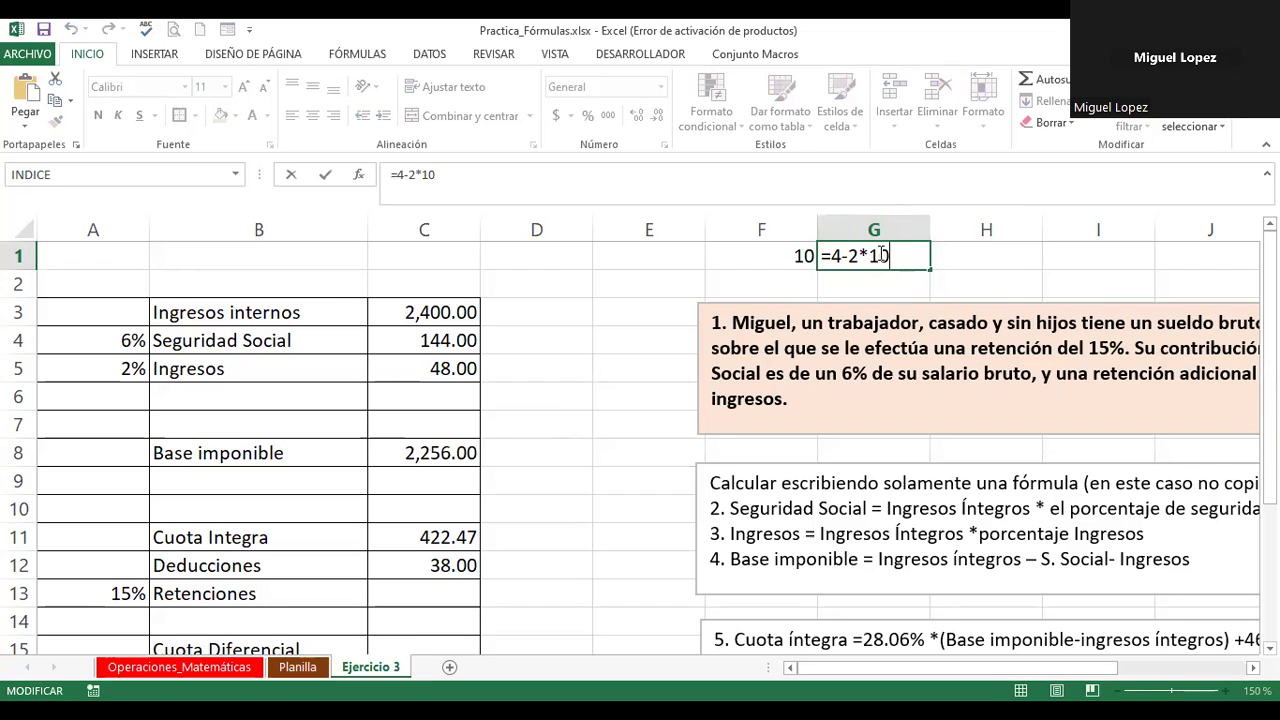
click(1004, 253)
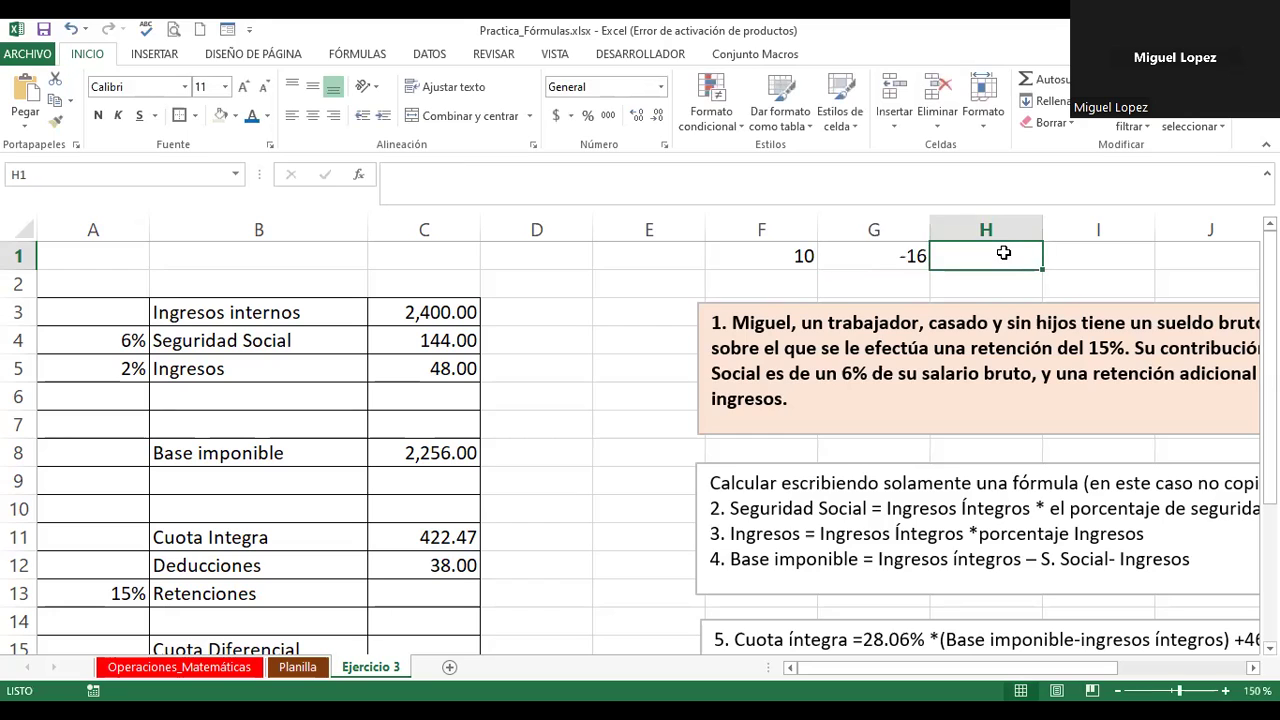
Step: Enter =(4-2)*10 in H1, highlighting the bracketed (4-2) and the *10 parts
text(=(4-2))
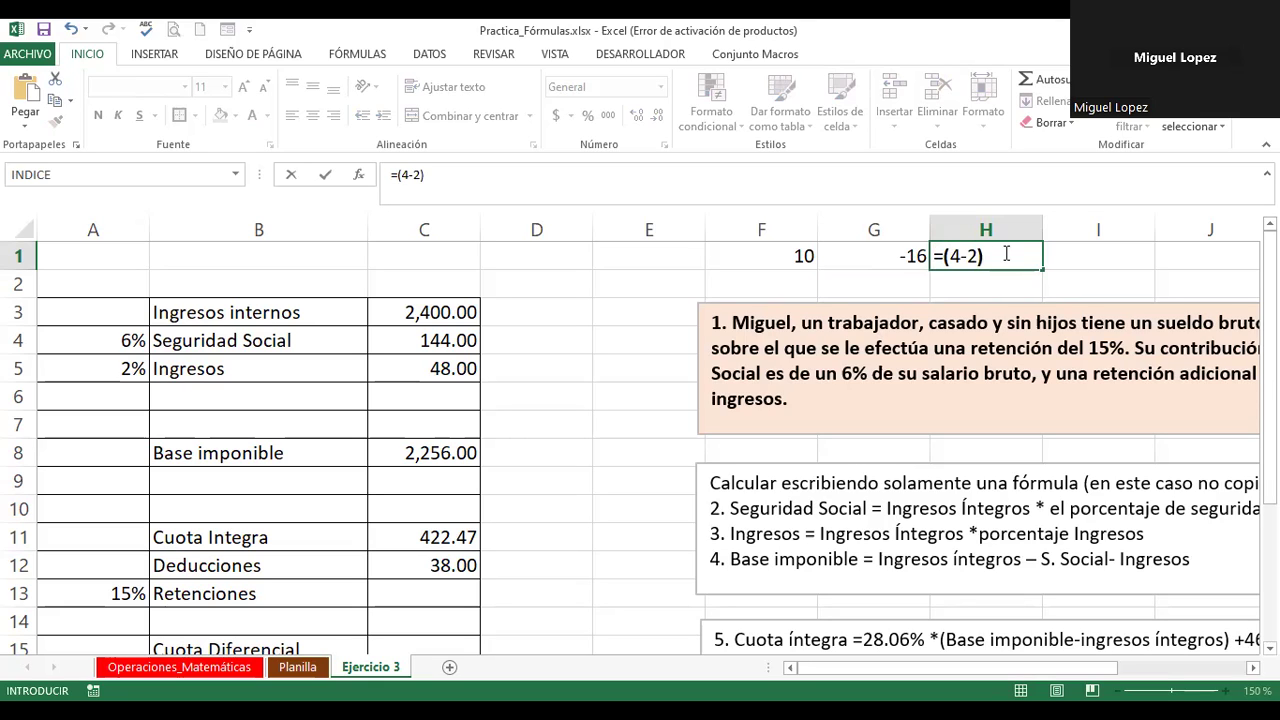
text(*10)
drag(946, 256, 986, 256)
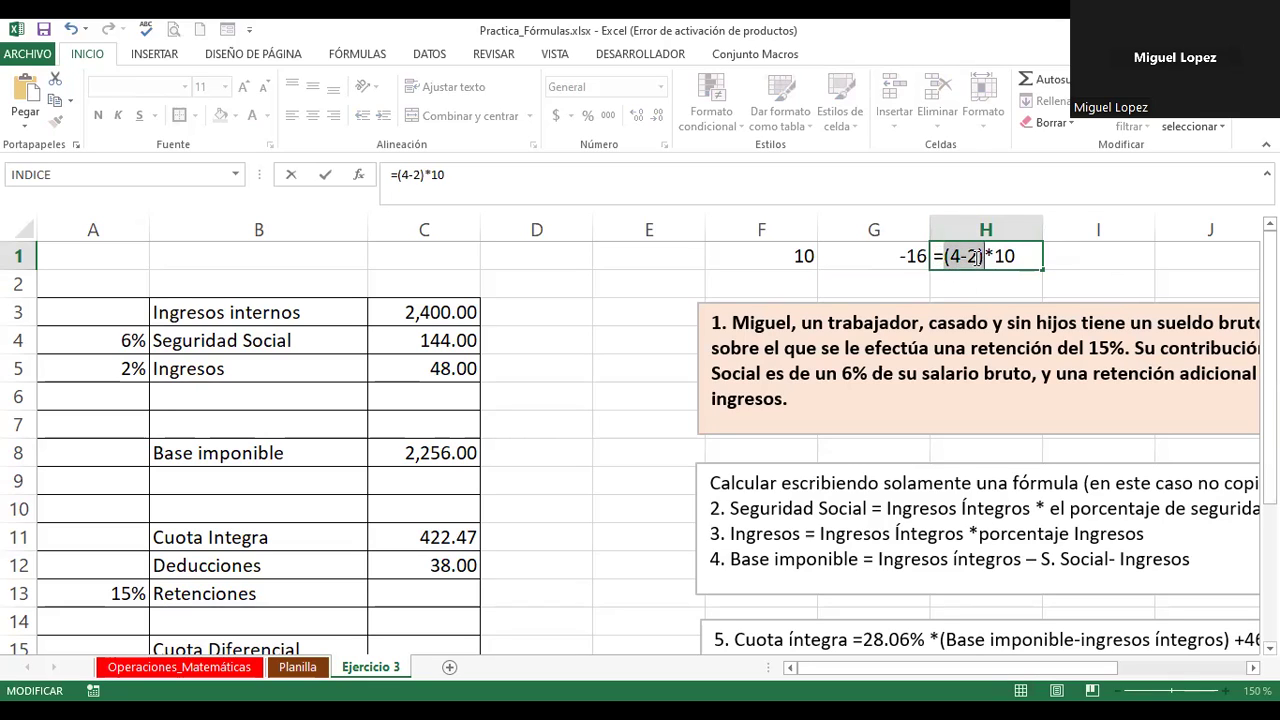
drag(986, 256, 1017, 256)
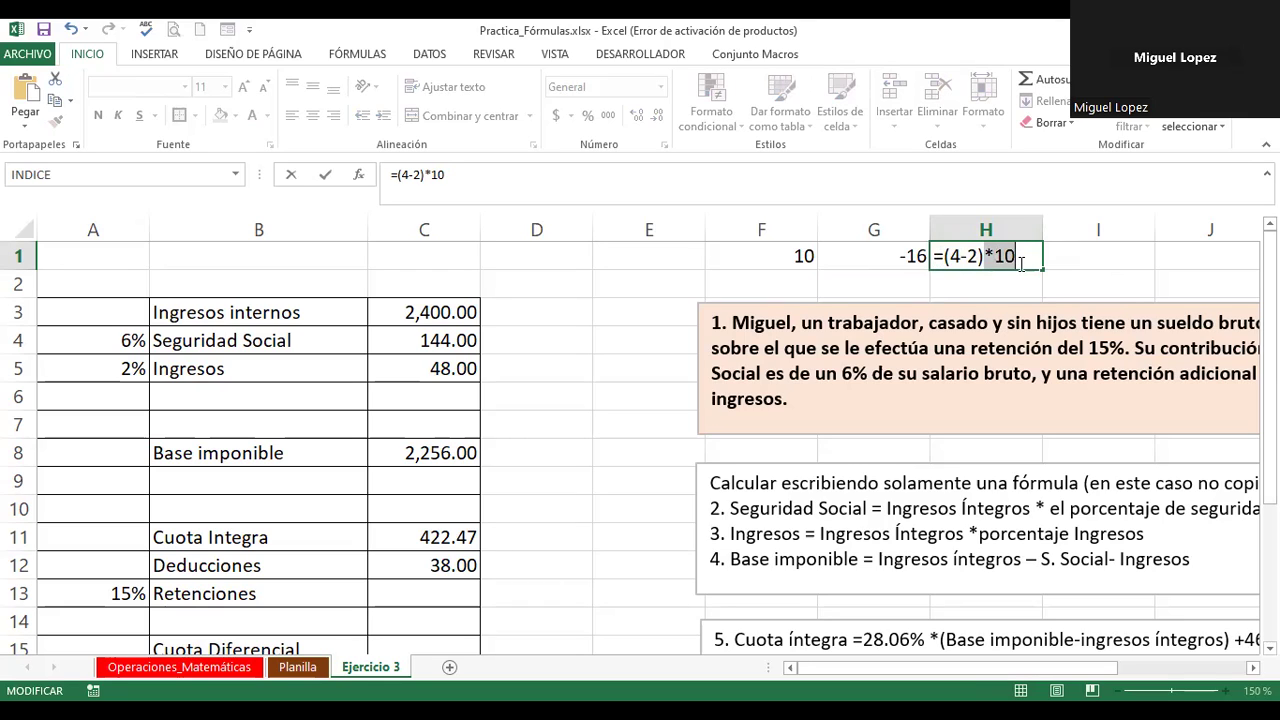
key(Return)
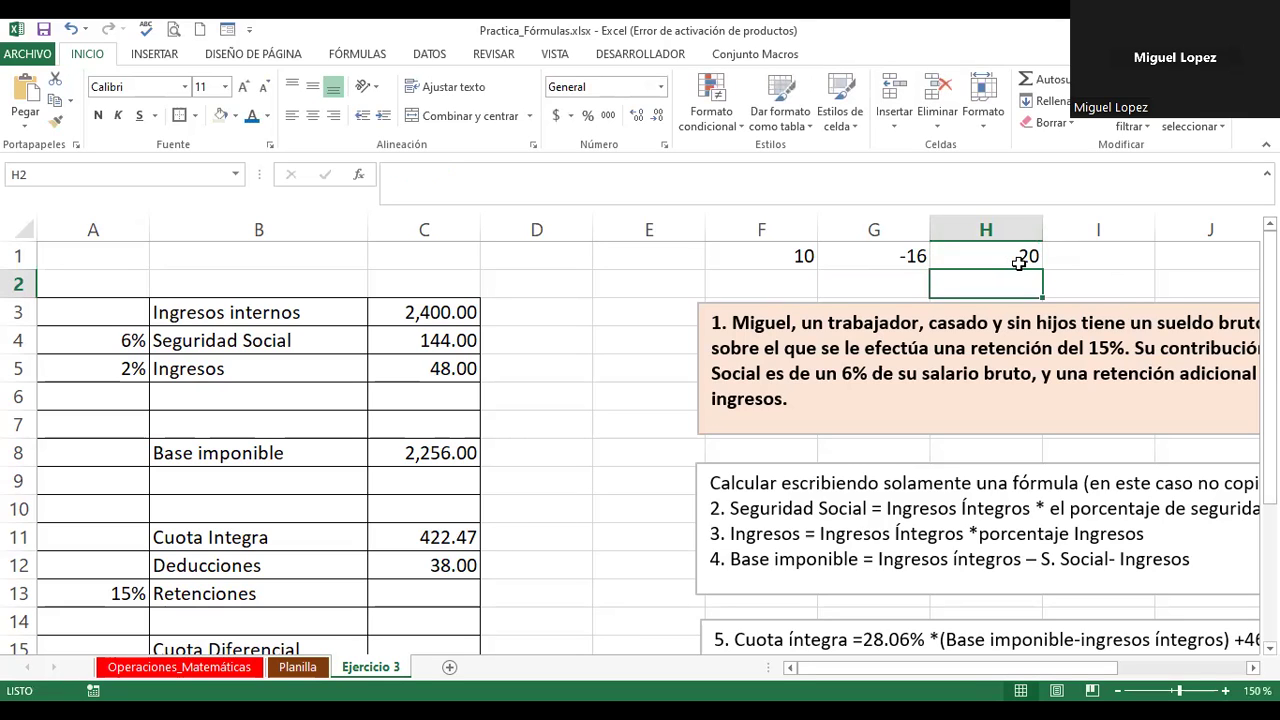
scroll(1253, 667, right, 2)
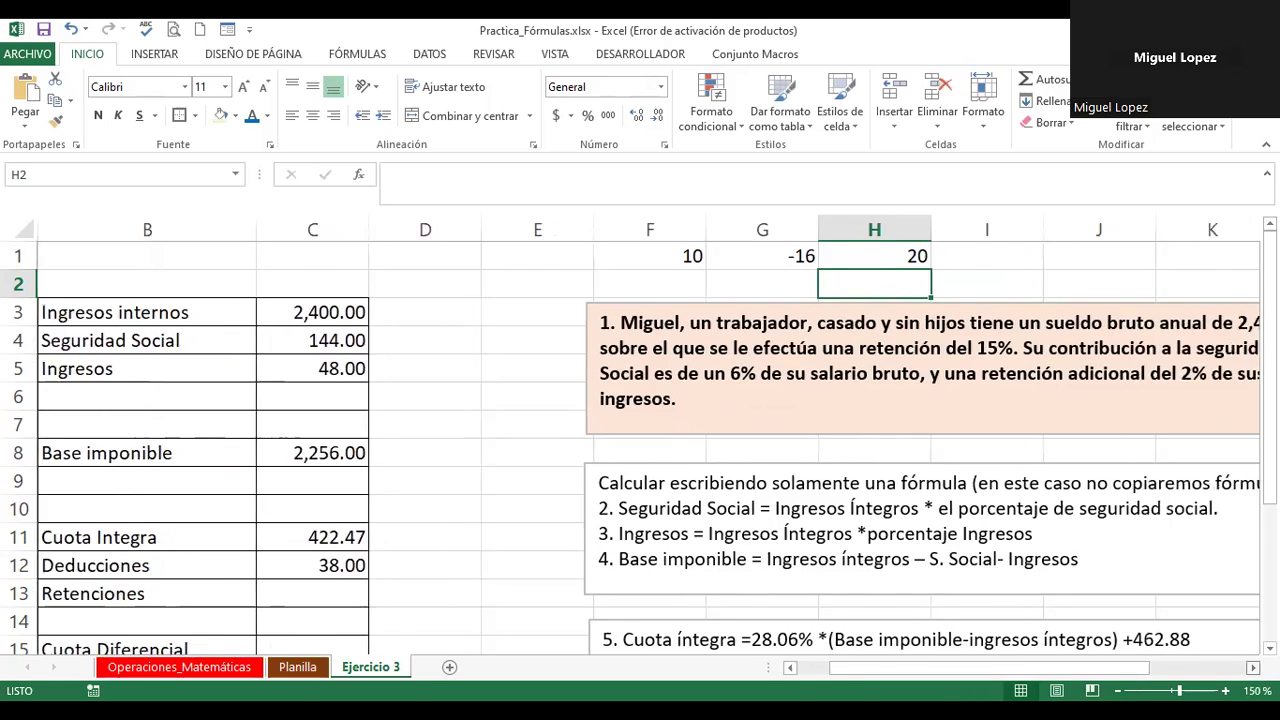
click(616, 257)
double_click(622, 258)
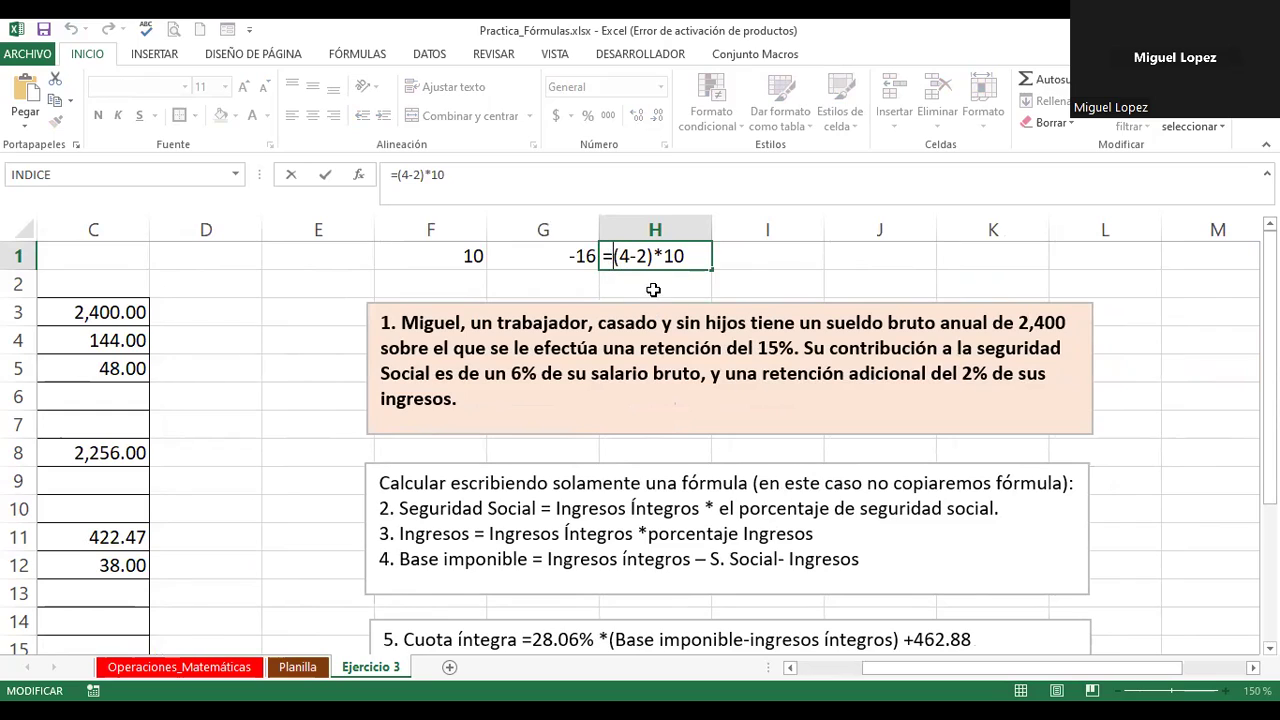
Step: Wrap H1's product in outer brackets and append -(4+5)*10, making =((4-2)*10)-(4+5)*10
text((4-2)
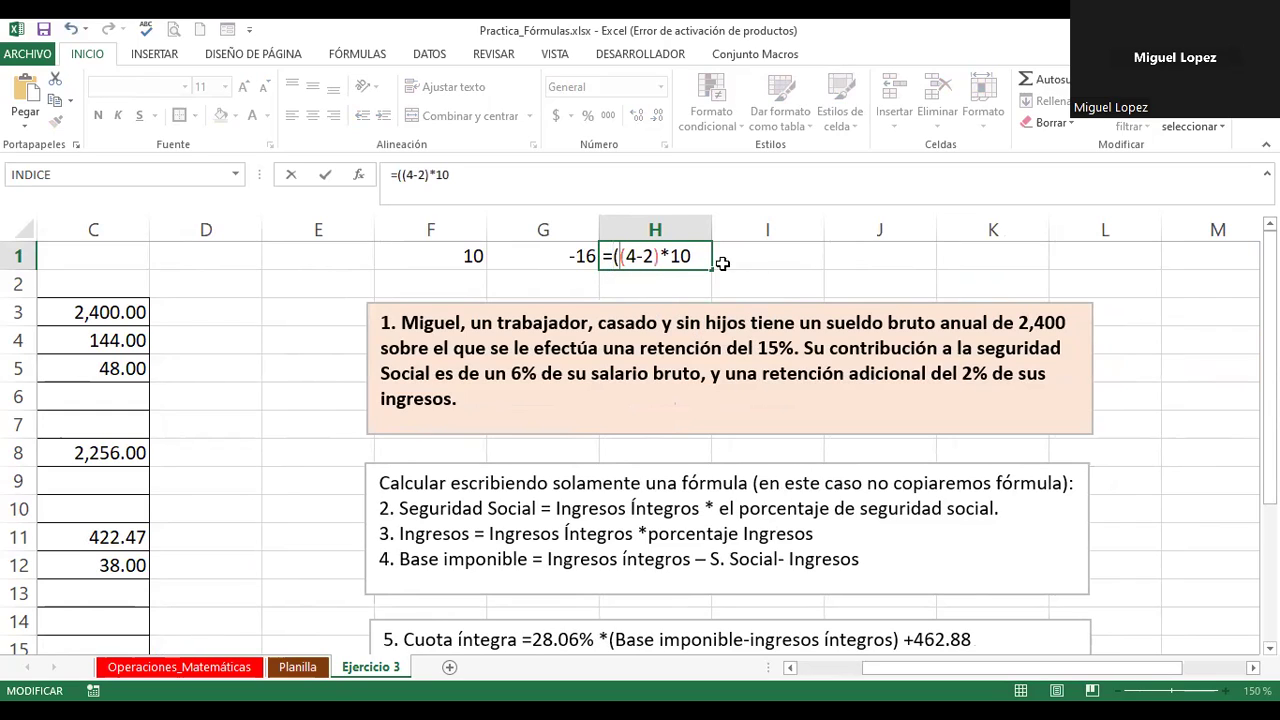
text())
drag(622, 256, 655, 256)
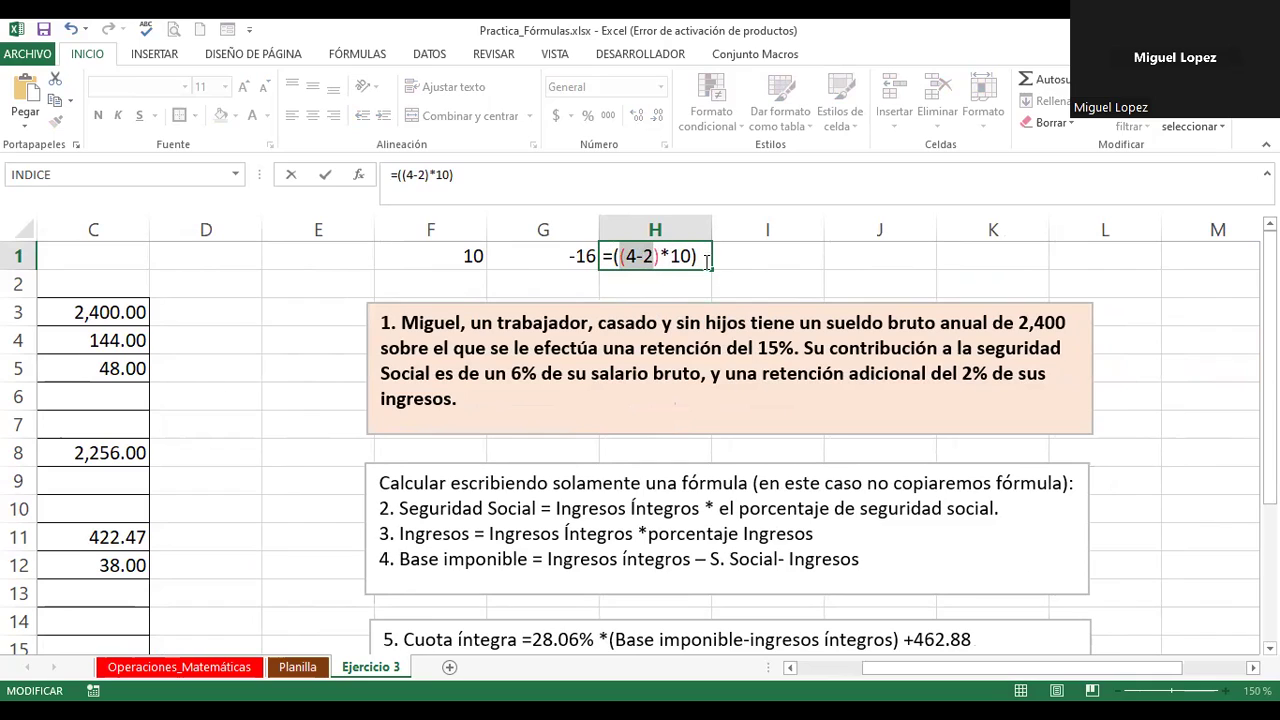
click(707, 259)
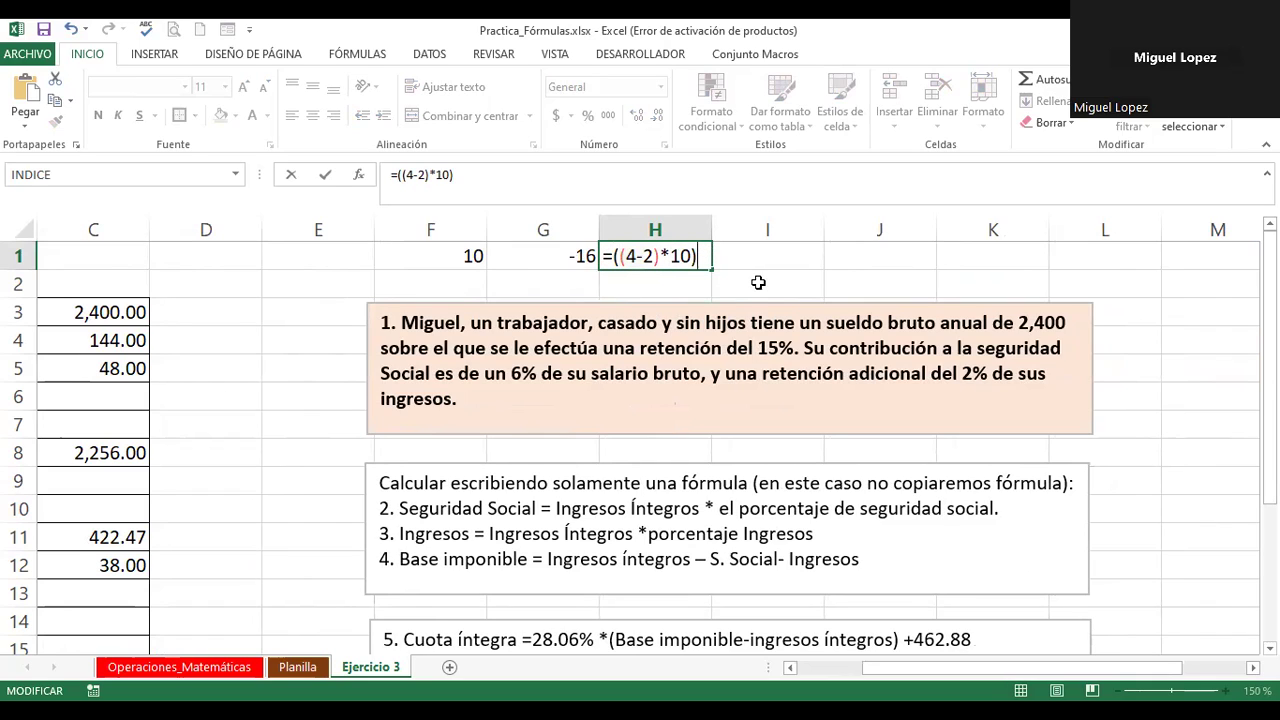
text(-()
text(4)
text(+5)
text())
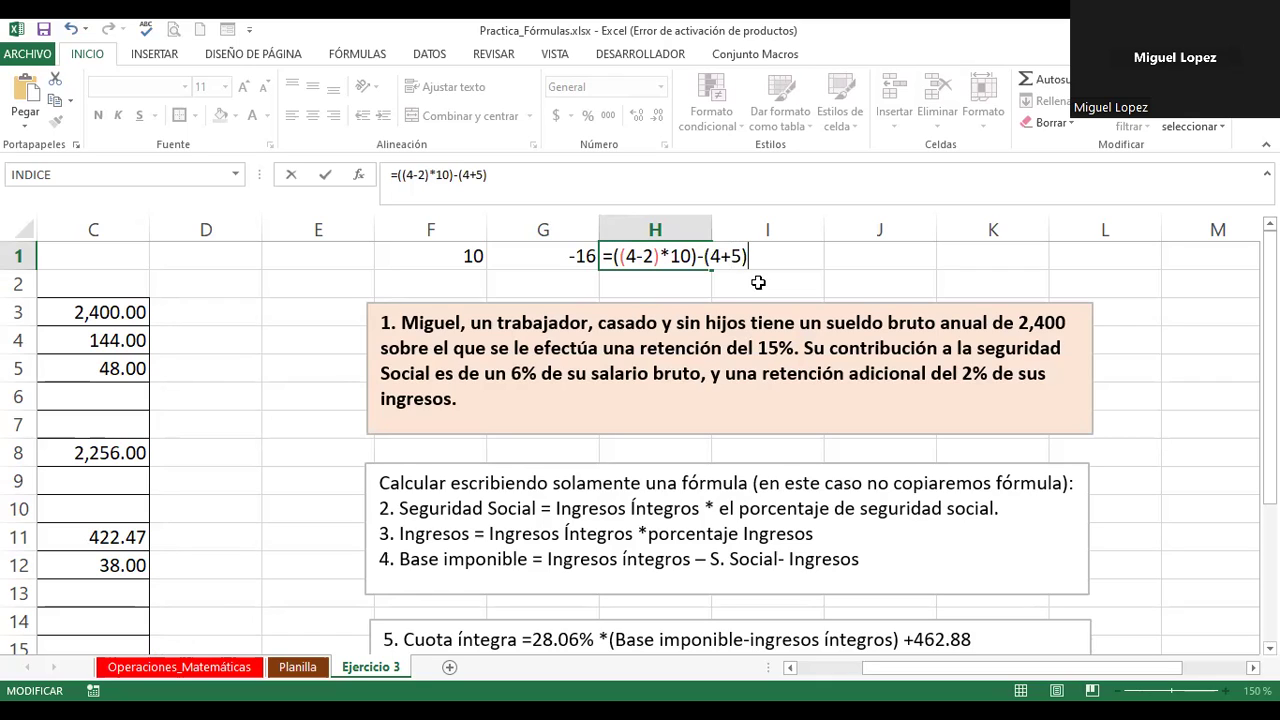
text(+)
key(BackSpace)
text(*10)
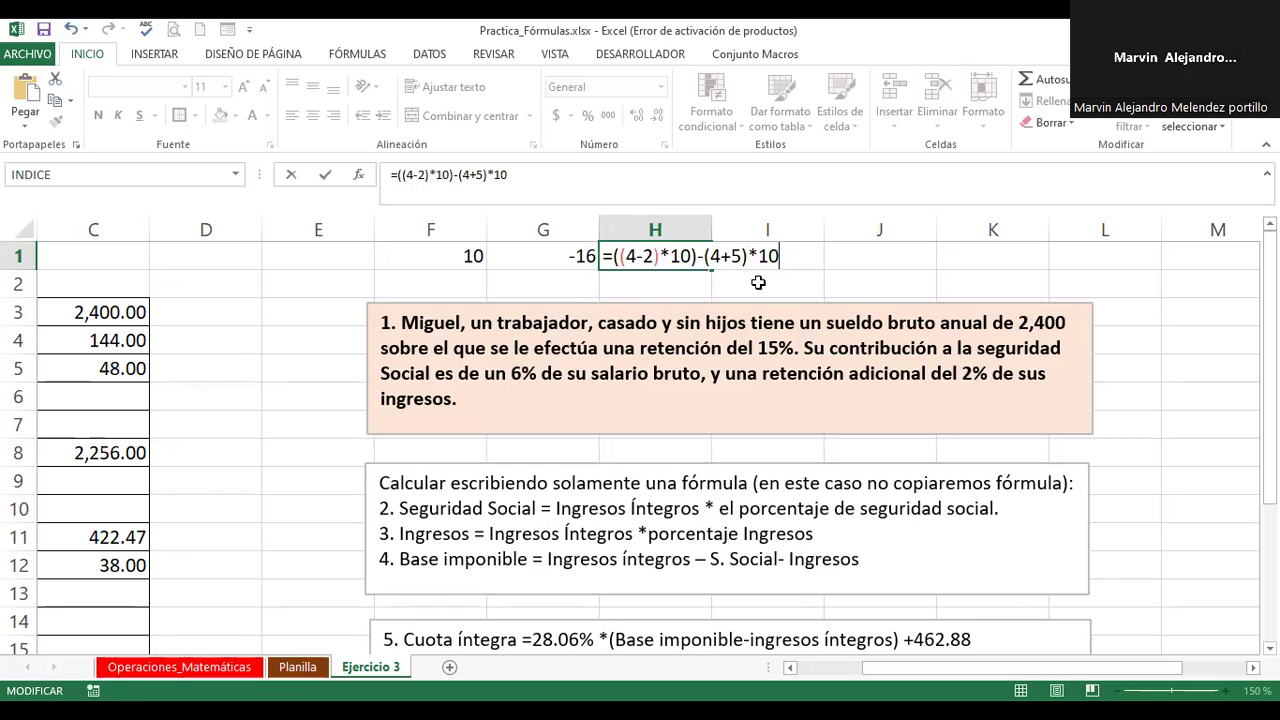
click(708, 257)
Step: Commit H1's formula so it shows -70, then return to H1
key(Return)
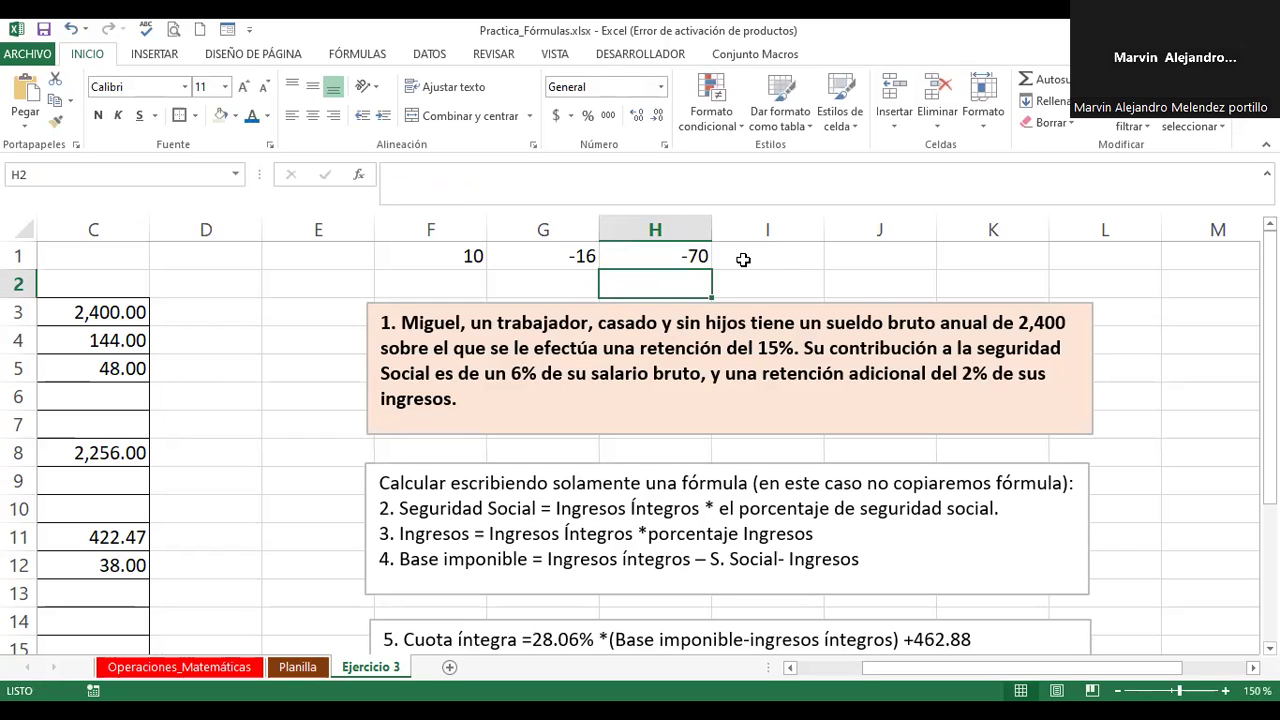
key(Up)
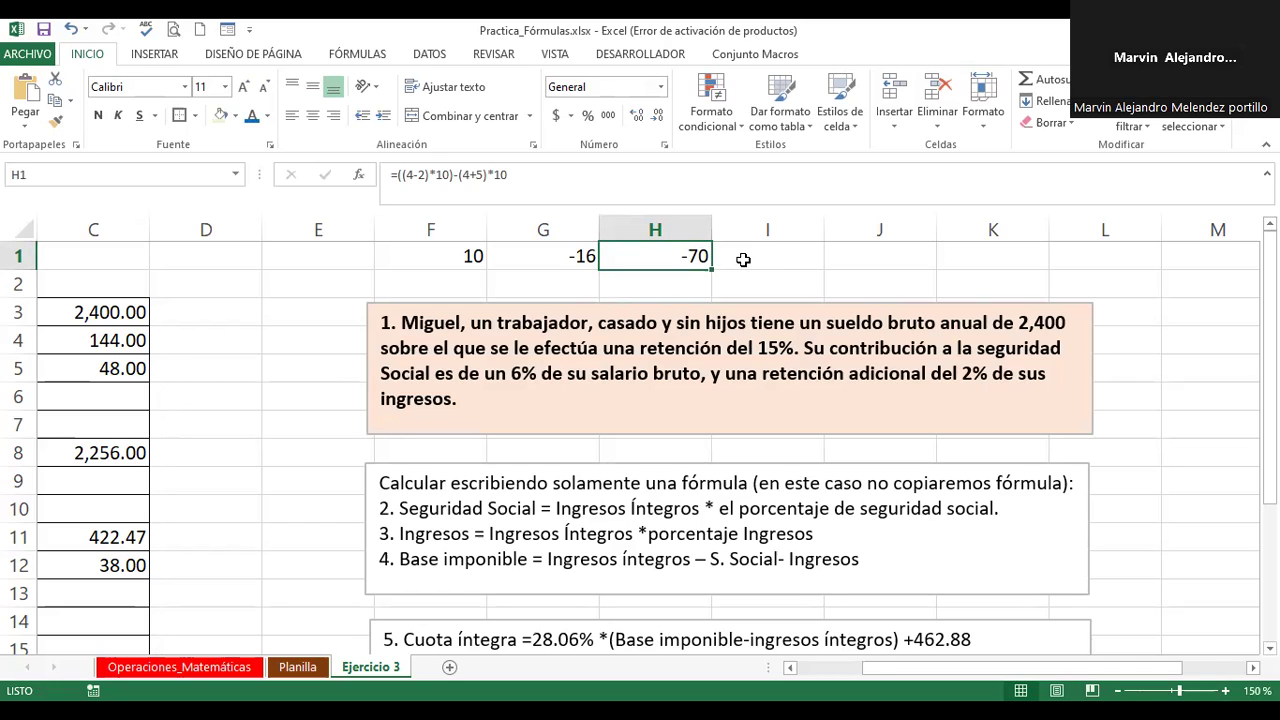
Step: Build I1 up in stages to =4-2*-4, comparing it against H1's formula
click(743, 259)
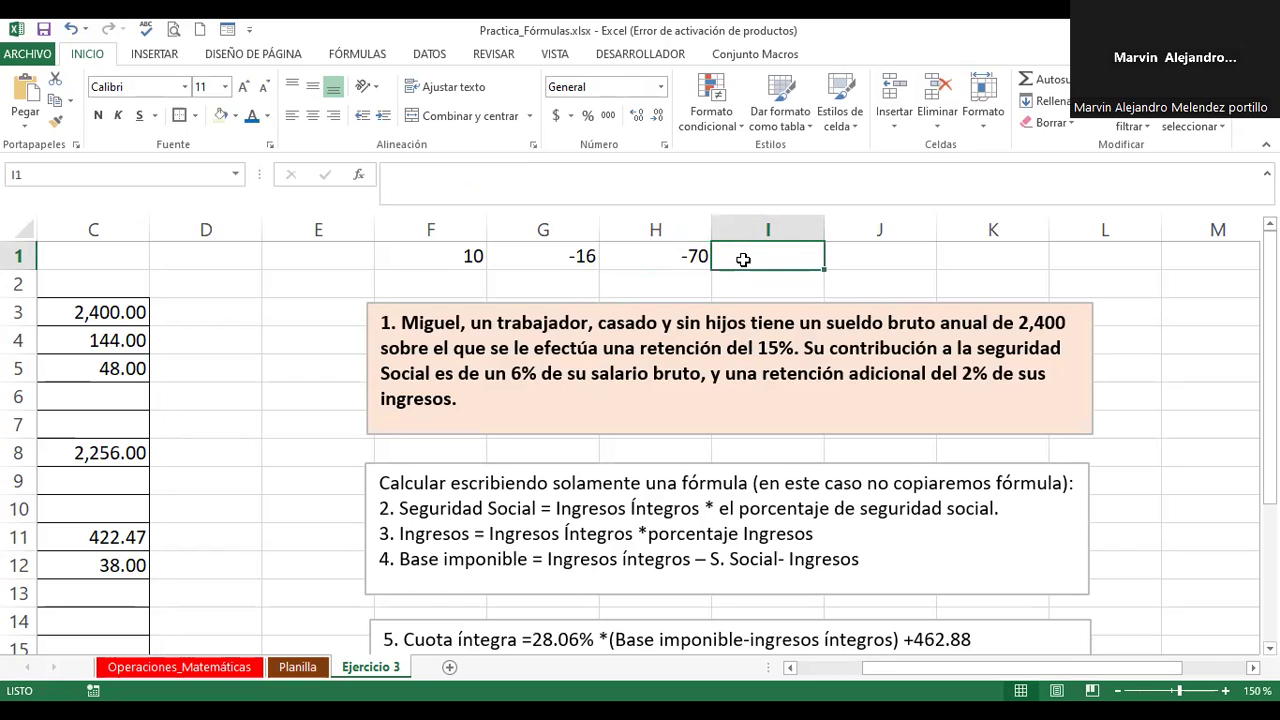
text(=4-2)
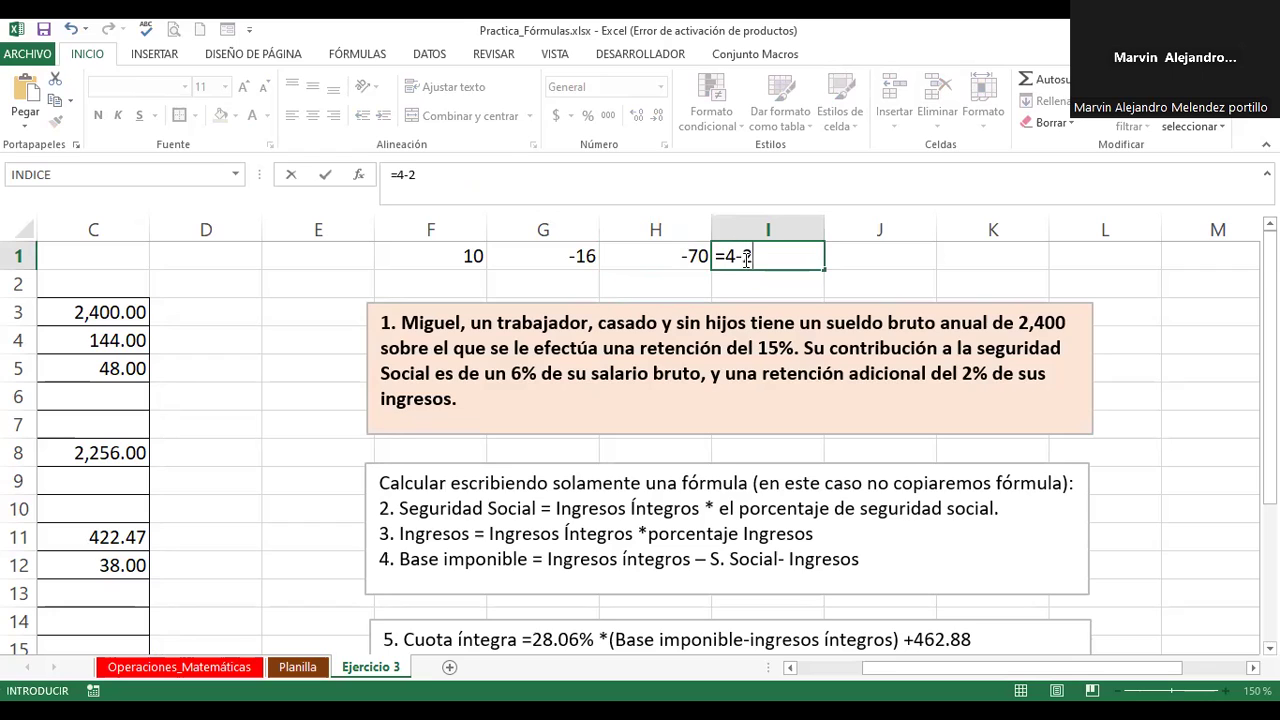
key(Return)
double_click(688, 255)
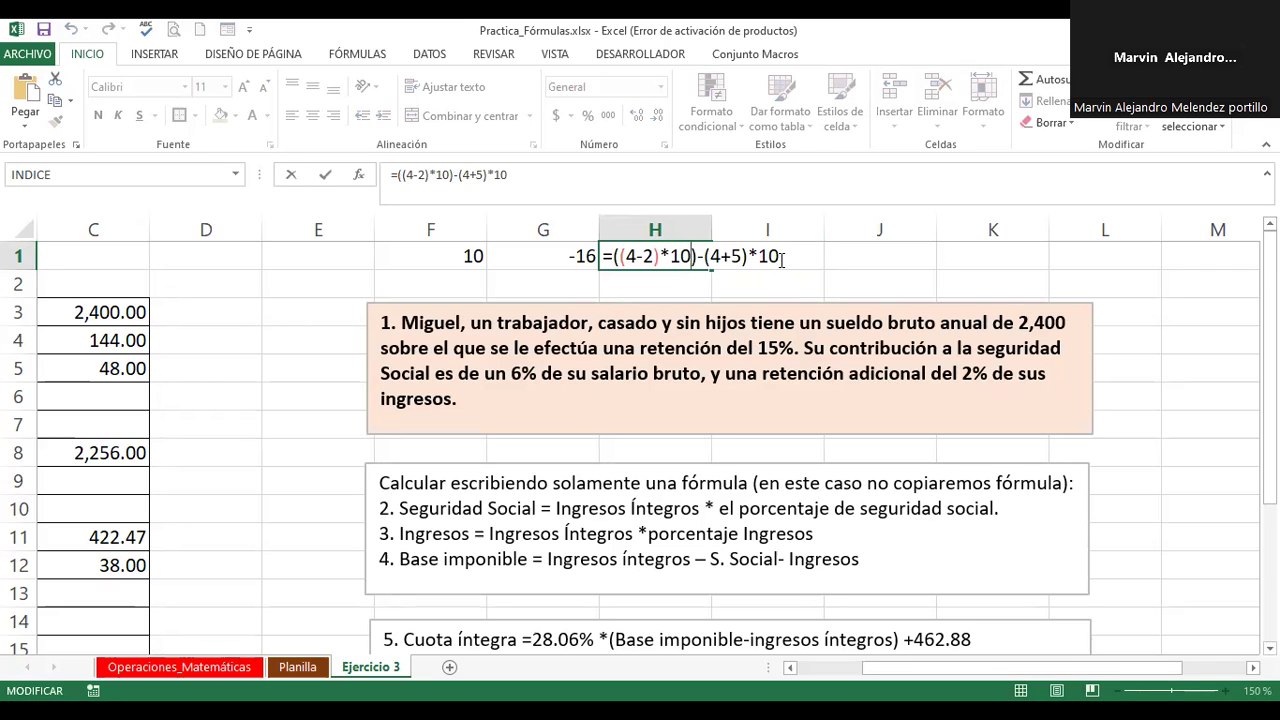
key(Return)
double_click(820, 258)
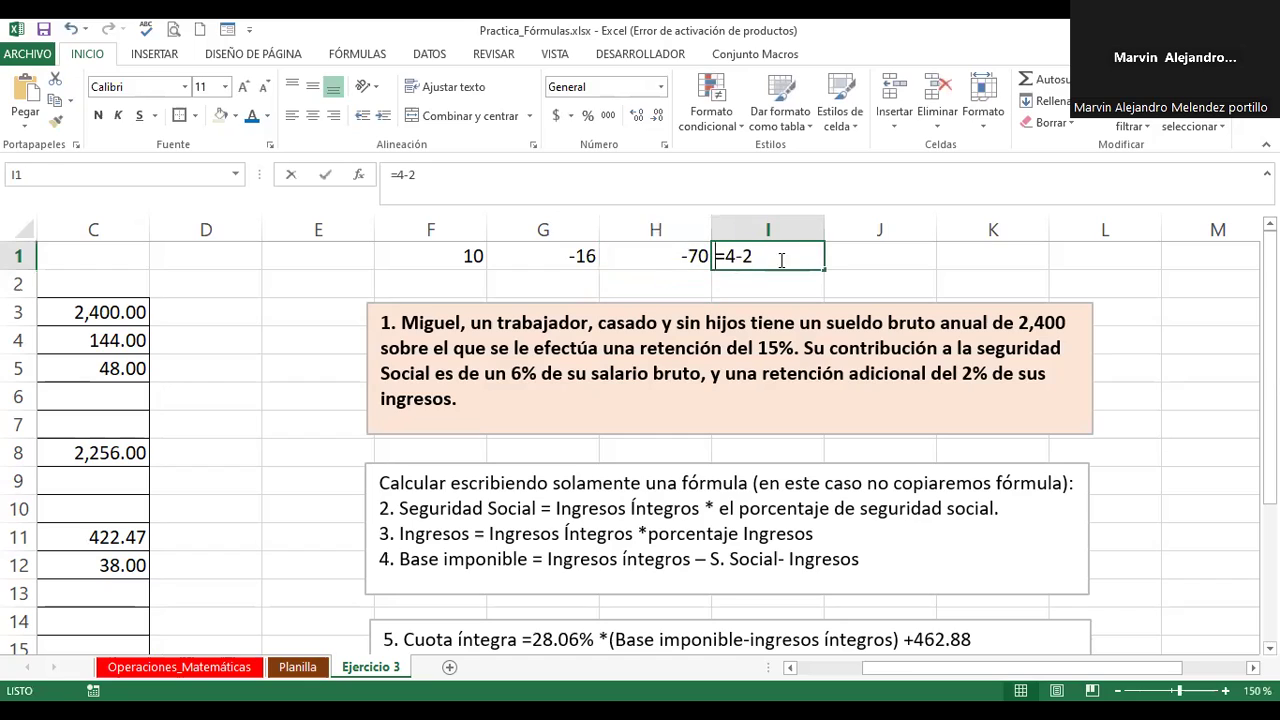
text(*-4)
key(Return)
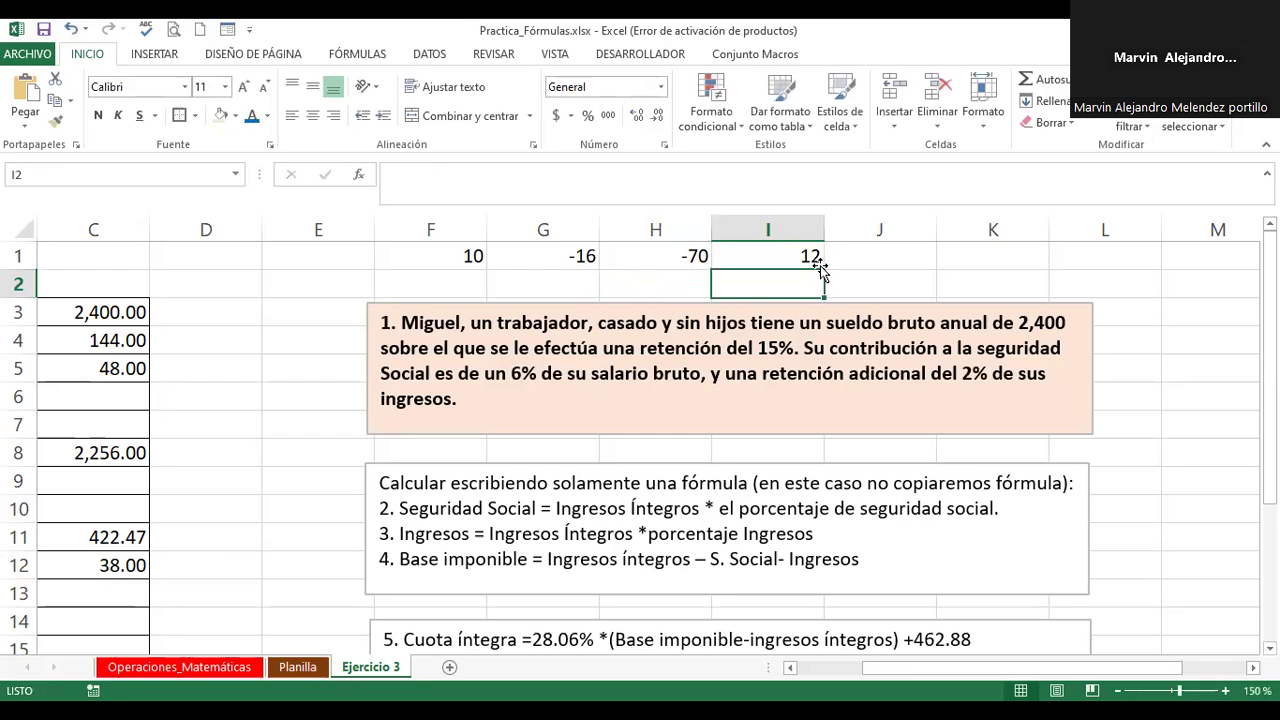
Step: Enter =4-2*-4+5*10 in I1 so it returns 62
double_click(680, 258)
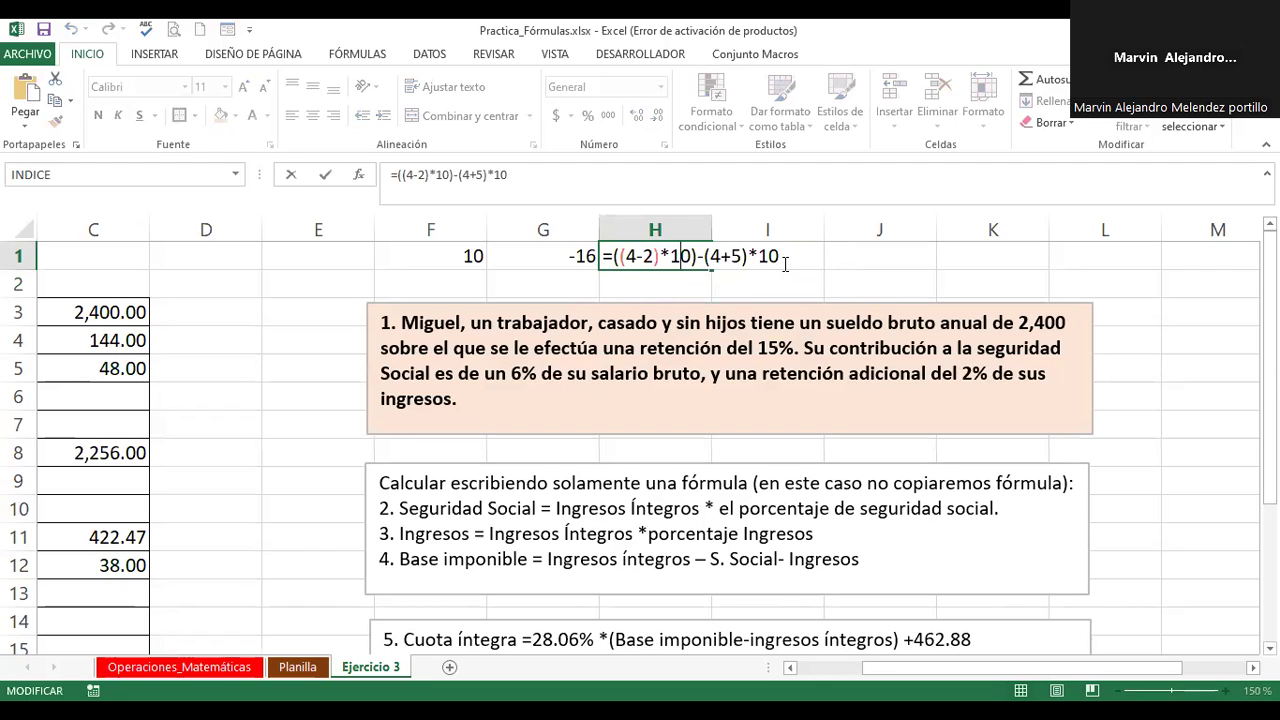
key(Return)
click(784, 263)
text(=4-2*-4)
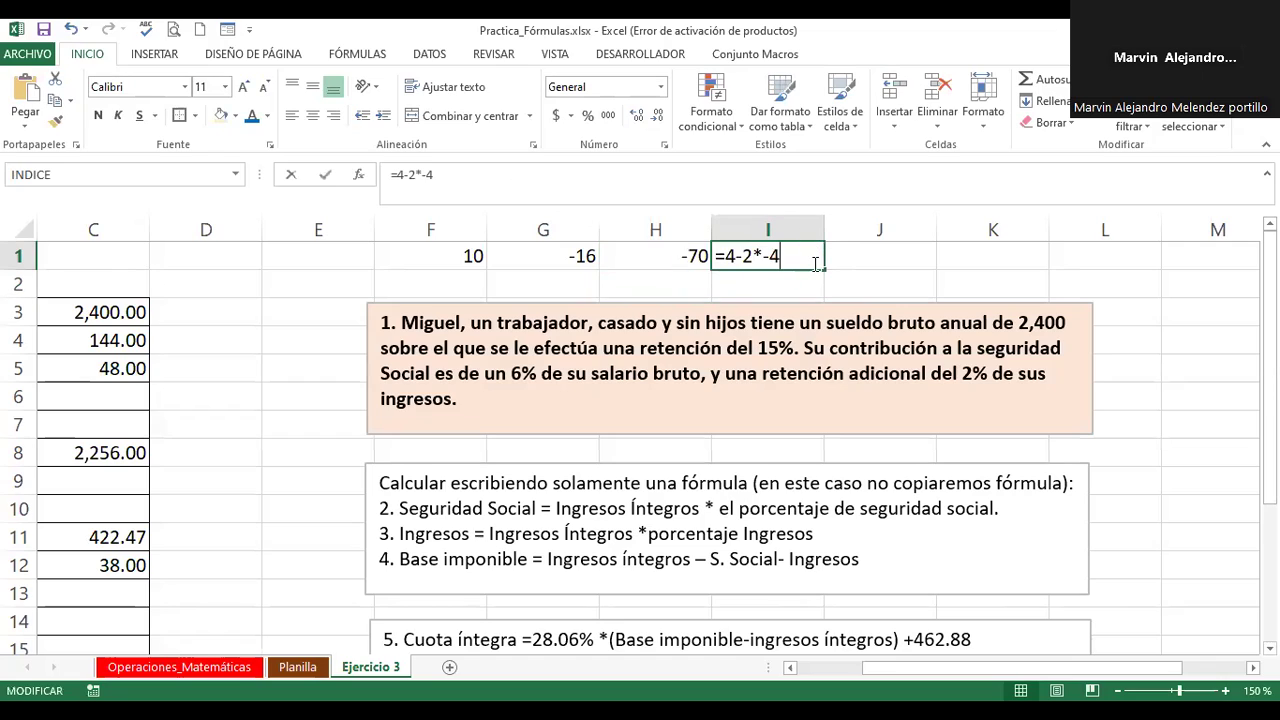
text(+5*10)
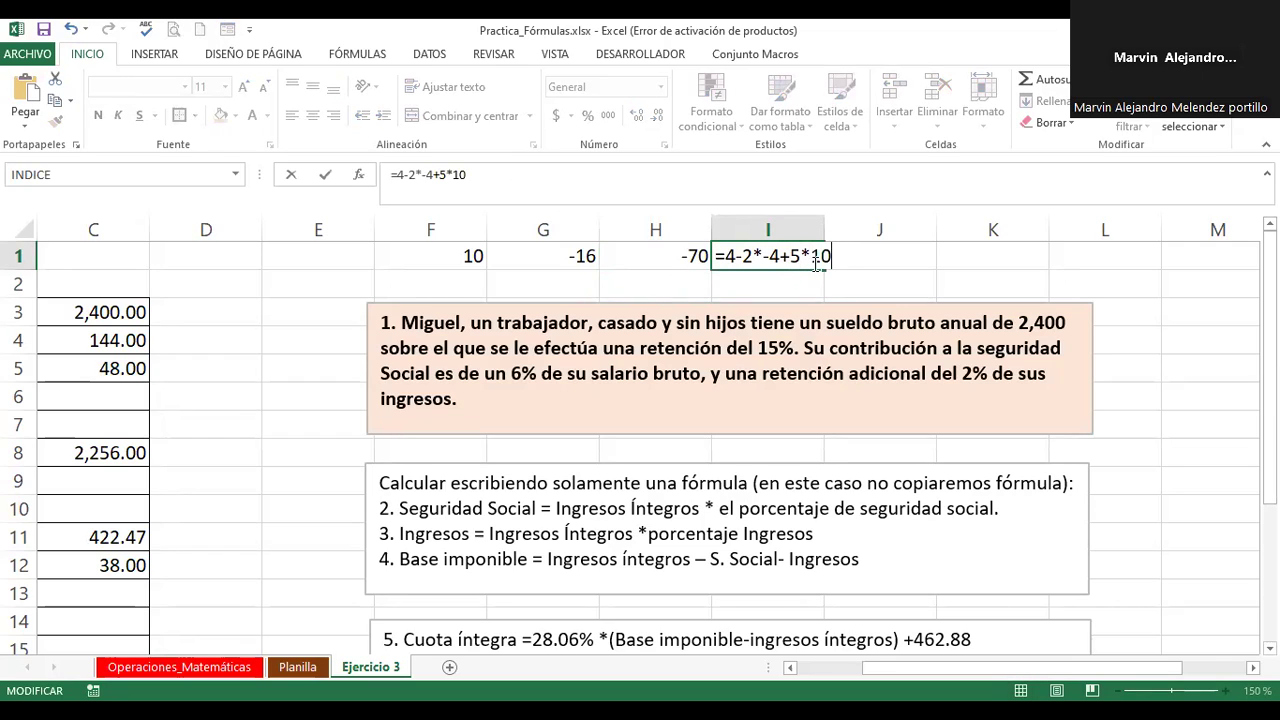
key(Return)
click(810, 258)
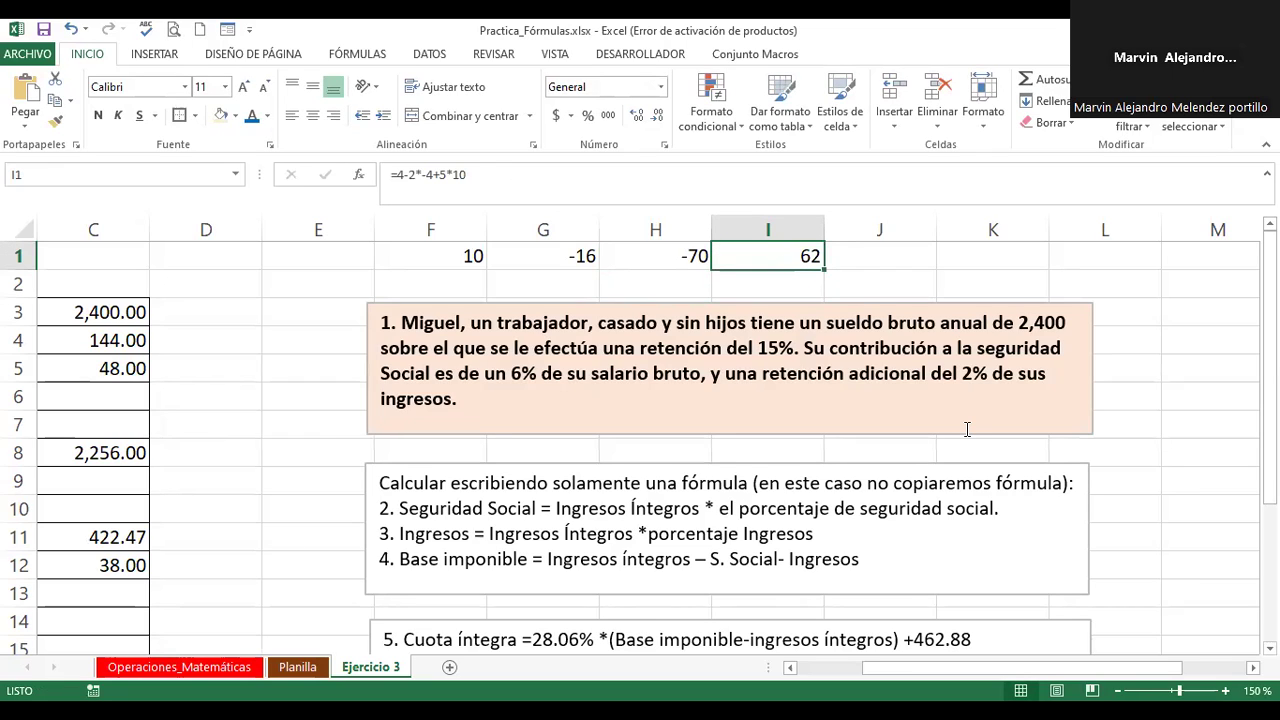
Step: Remove the minus before the second 4 in I1, giving =4-2*4+5*10 = 46
click(640, 259)
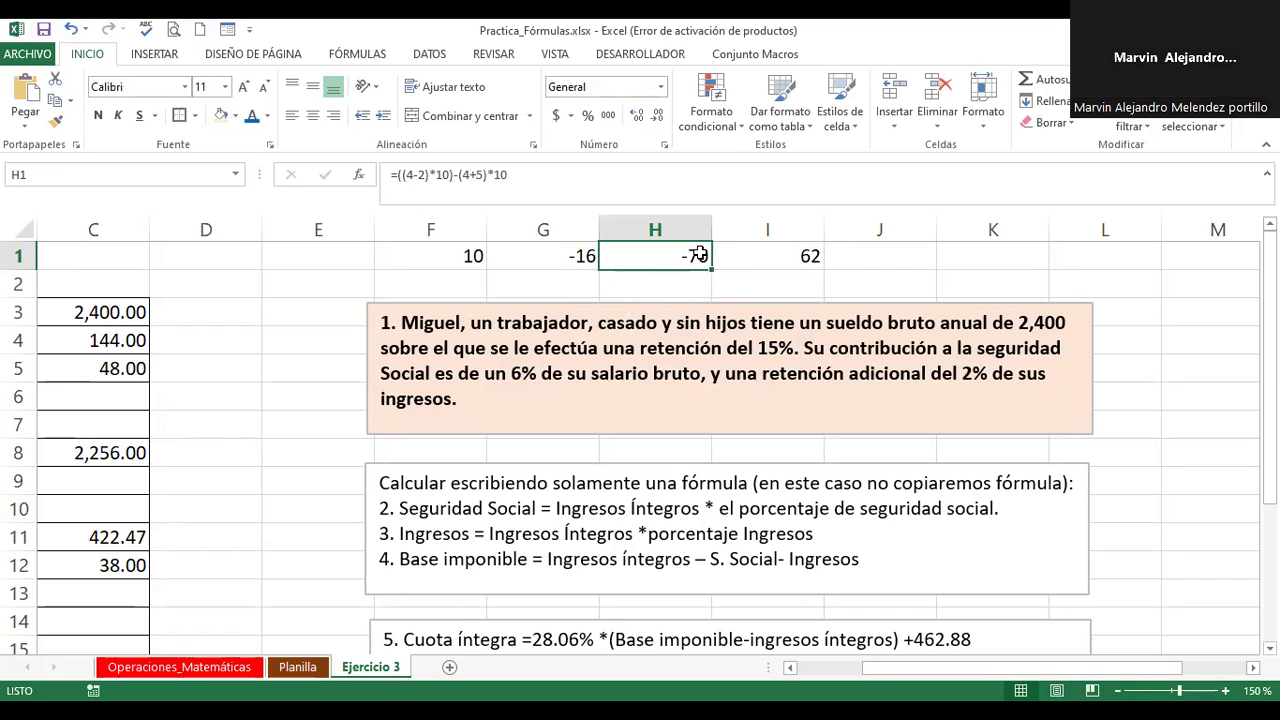
click(774, 259)
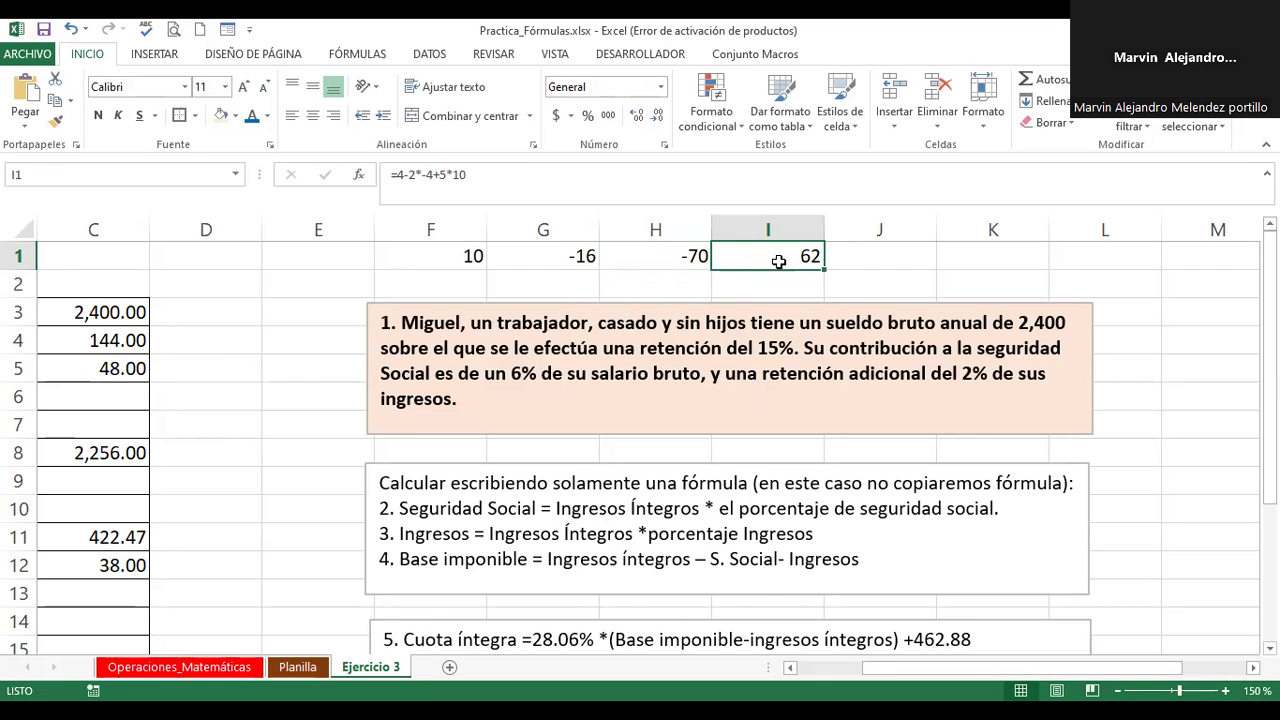
double_click(785, 253)
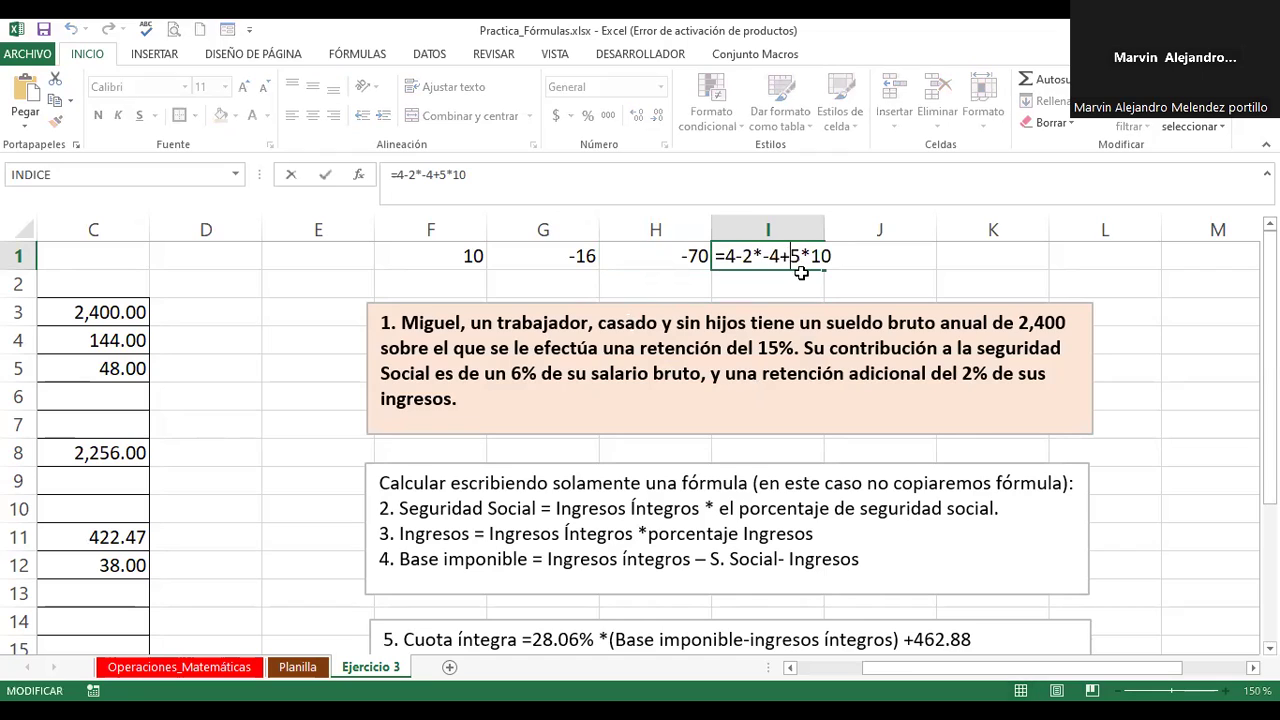
click(770, 255)
key(BackSpace)
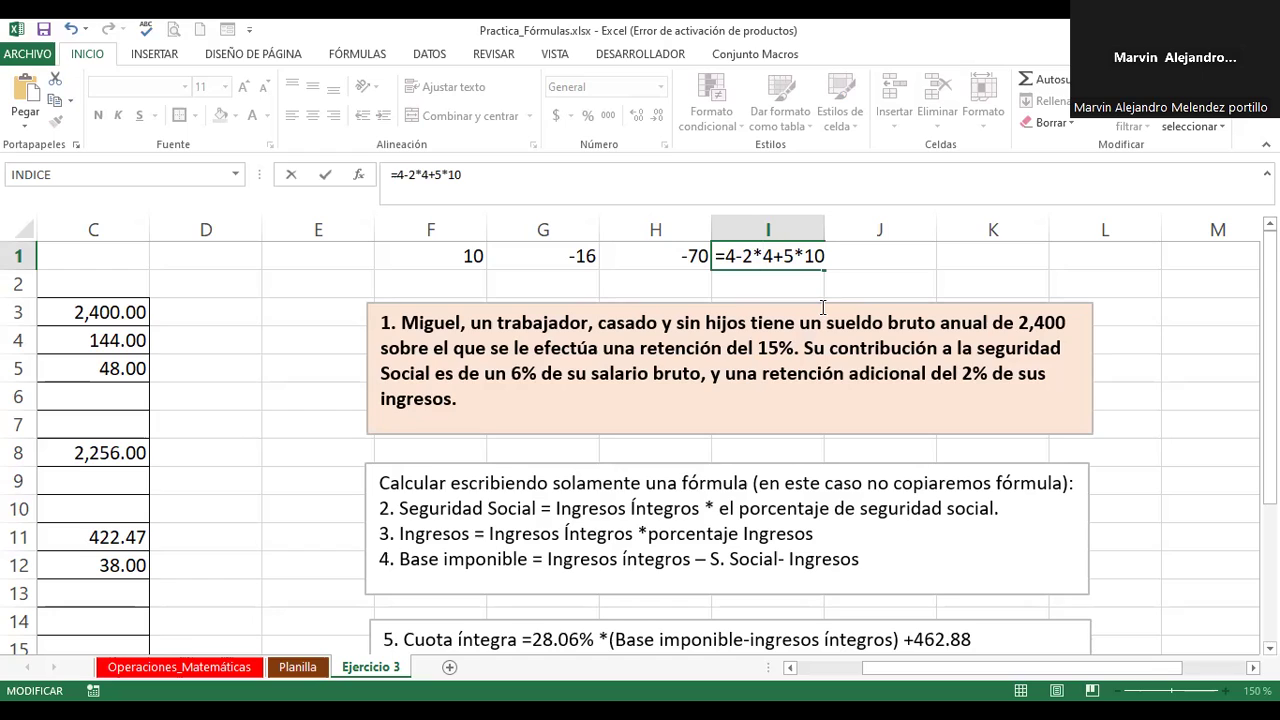
key(Return)
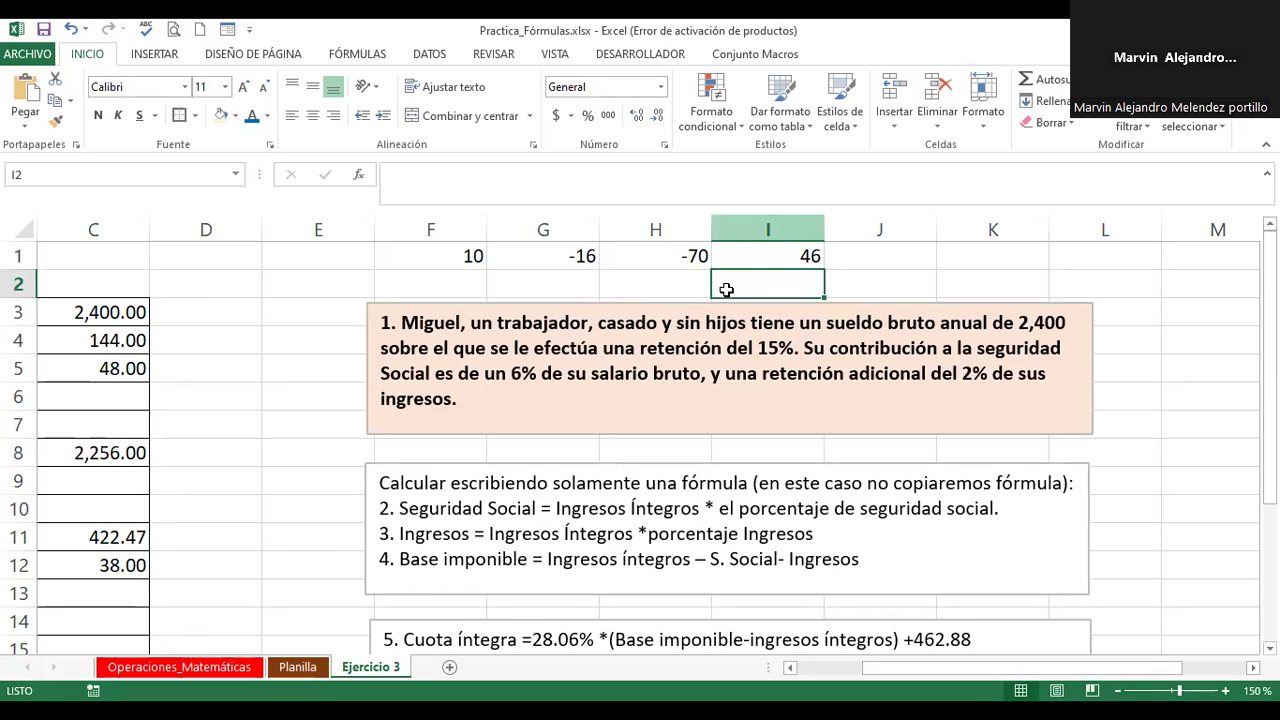
double_click(742, 256)
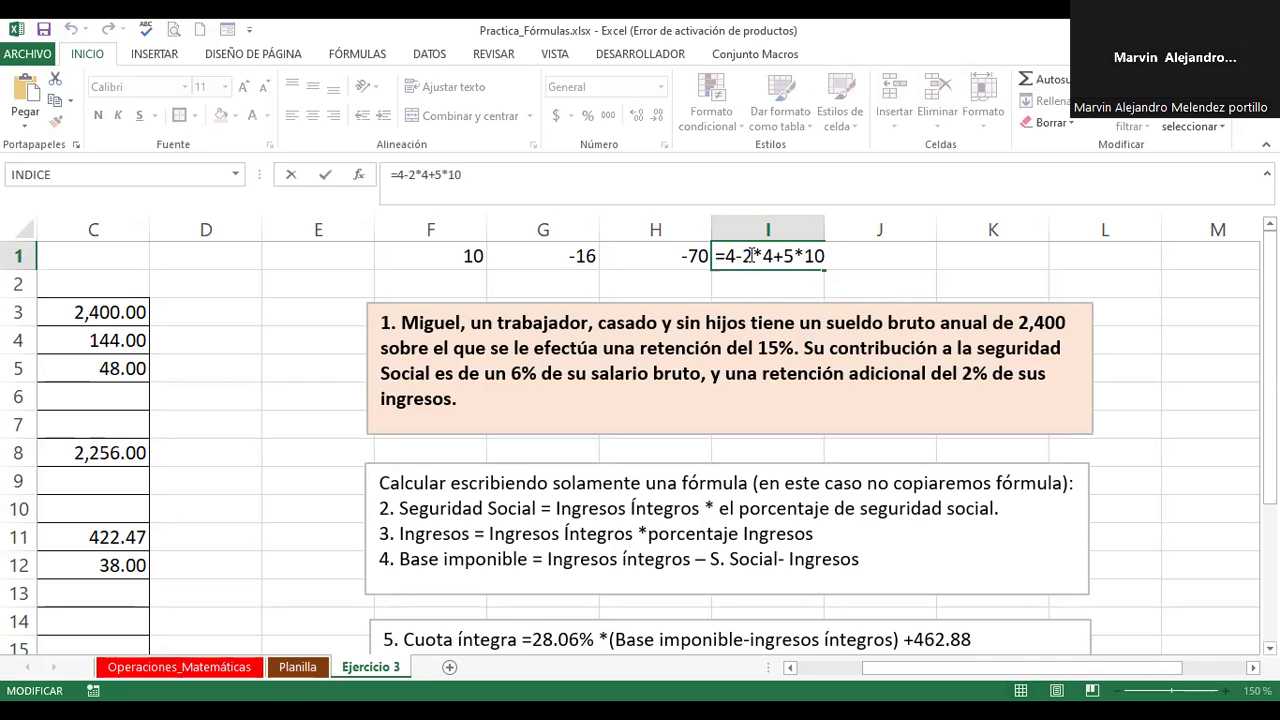
mouse_move(742, 256)
mouse_down()
mouse_move(764, 256)
mouse_move(765, 243)
mouse_move(821, 256)
mouse_up()
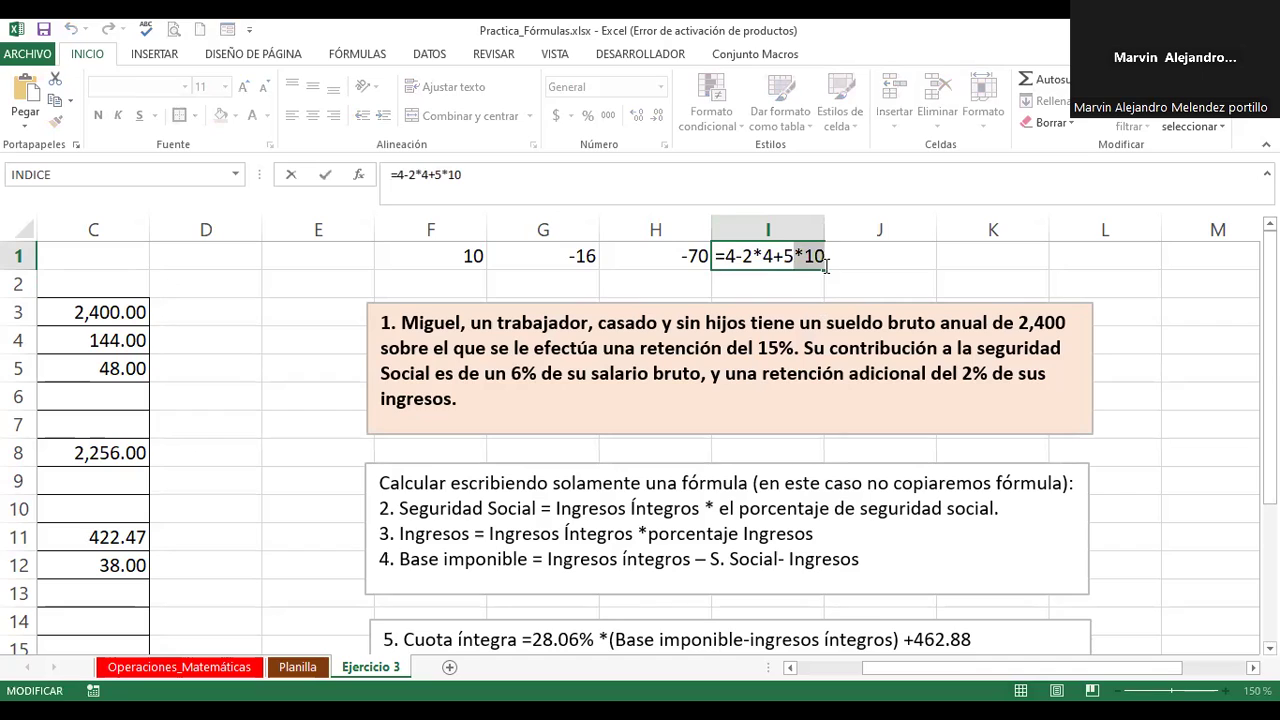
key(Return)
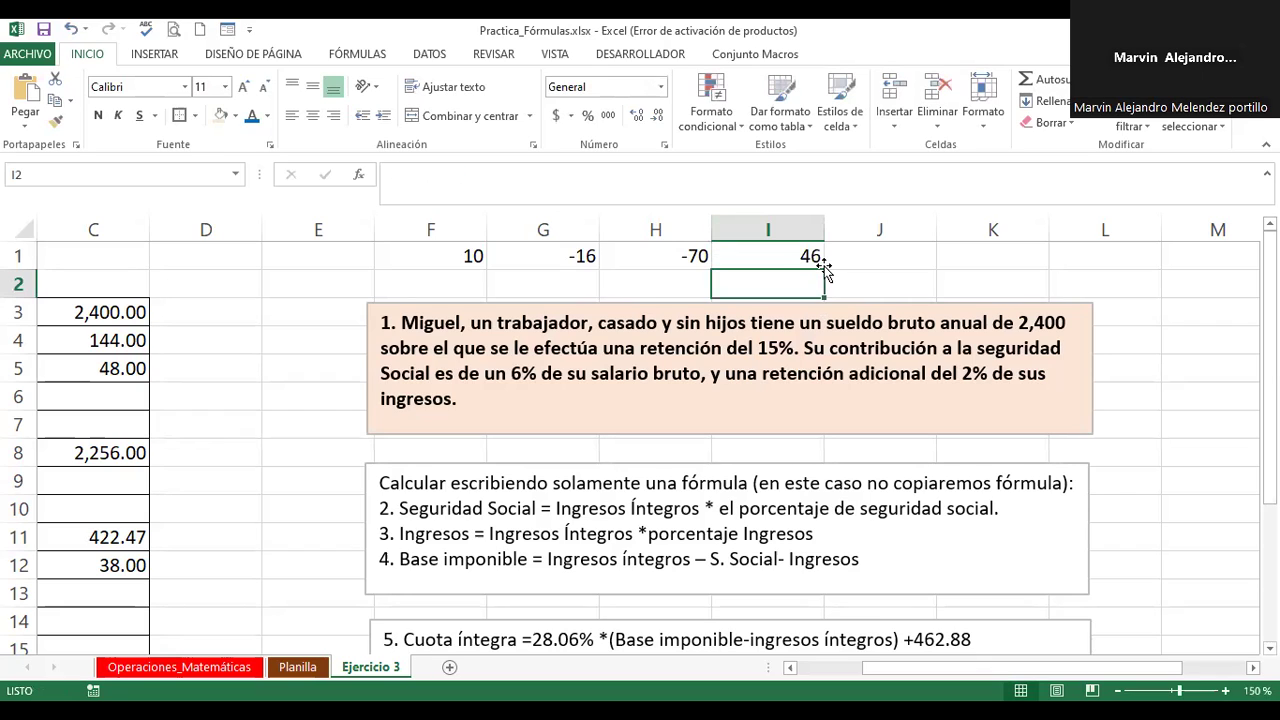
drag(1093, 668, 1010, 683)
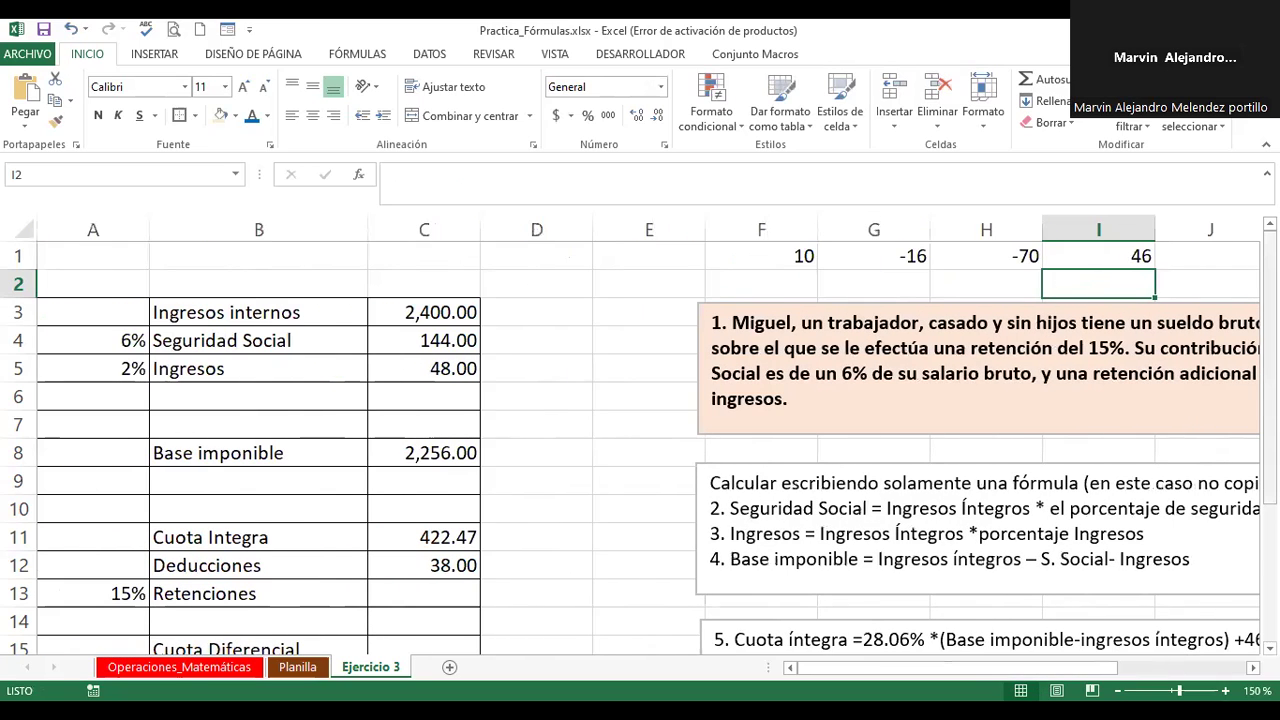
scroll(640, 450, down, 3)
scroll(640, 450, down, 1)
scroll(640, 450, down, 1)
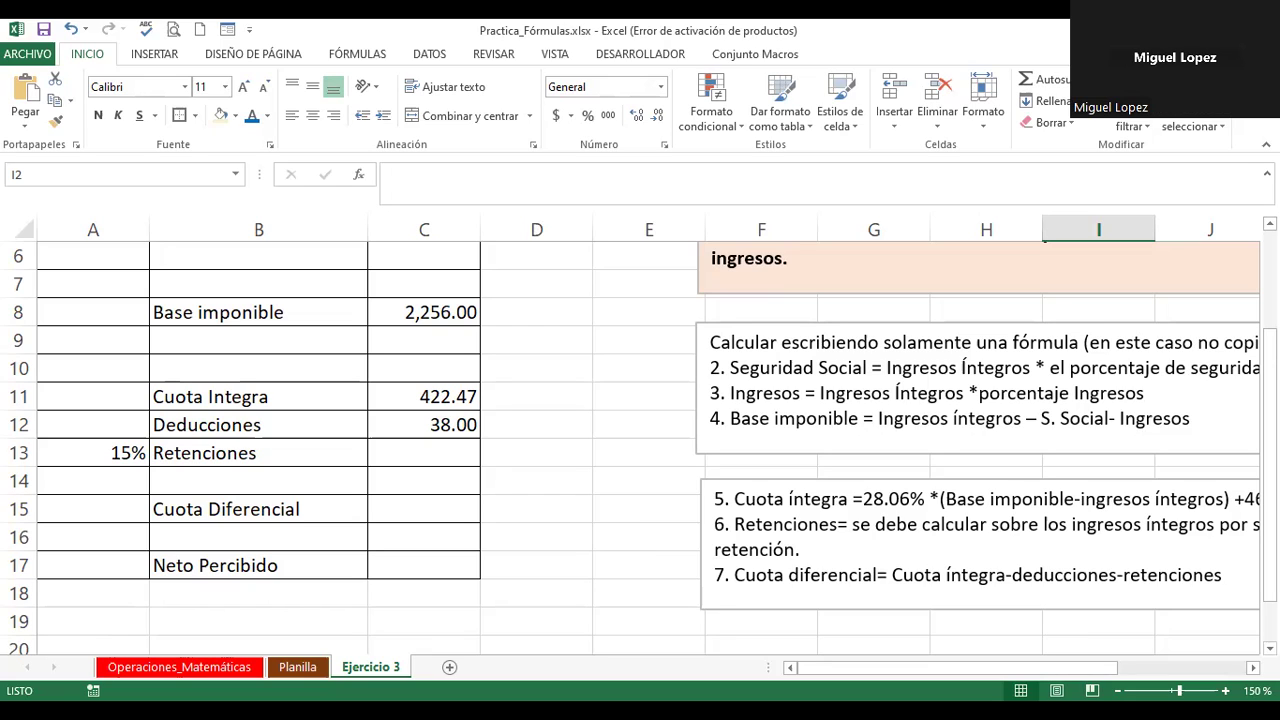
click(421, 428)
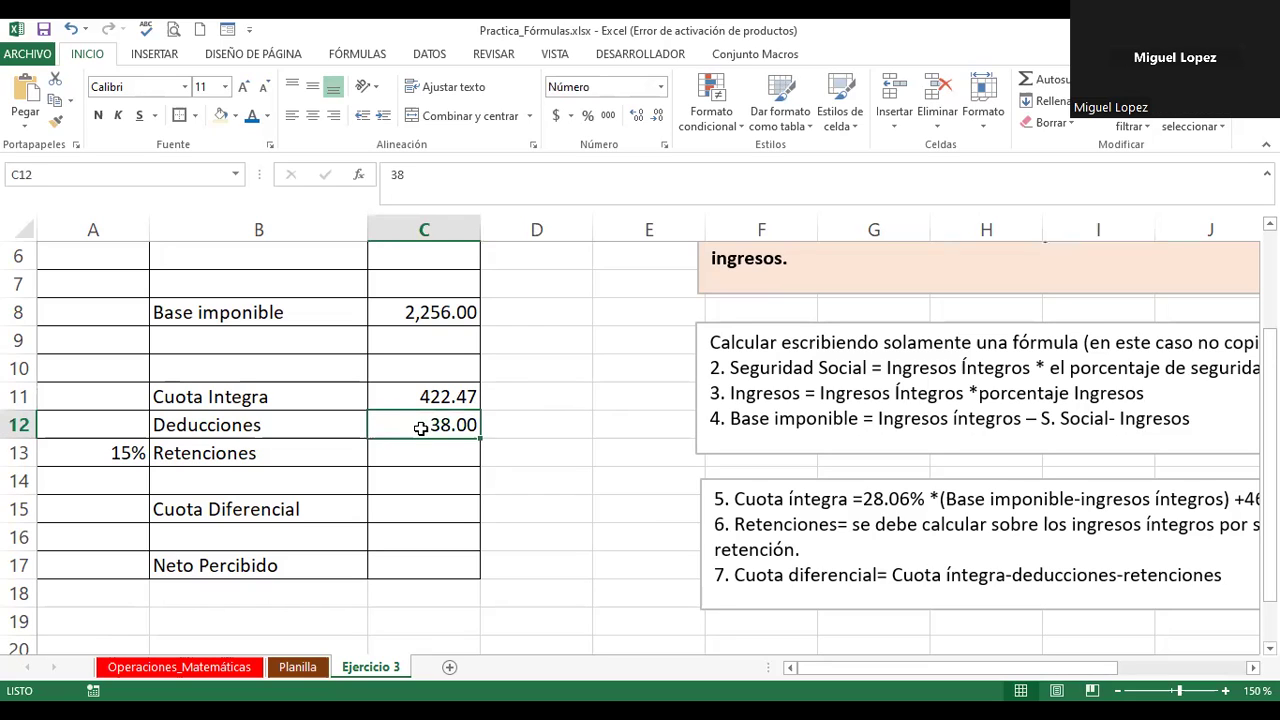
click(425, 398)
double_click(425, 398)
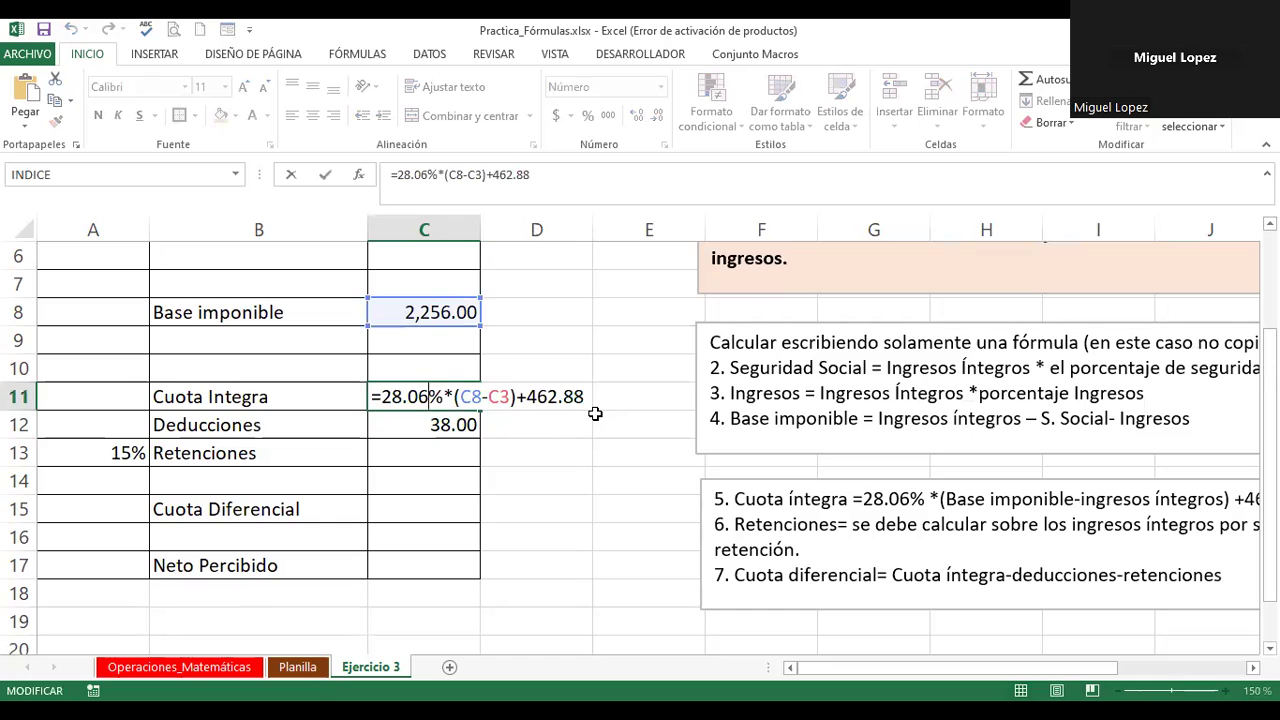
click(453, 455)
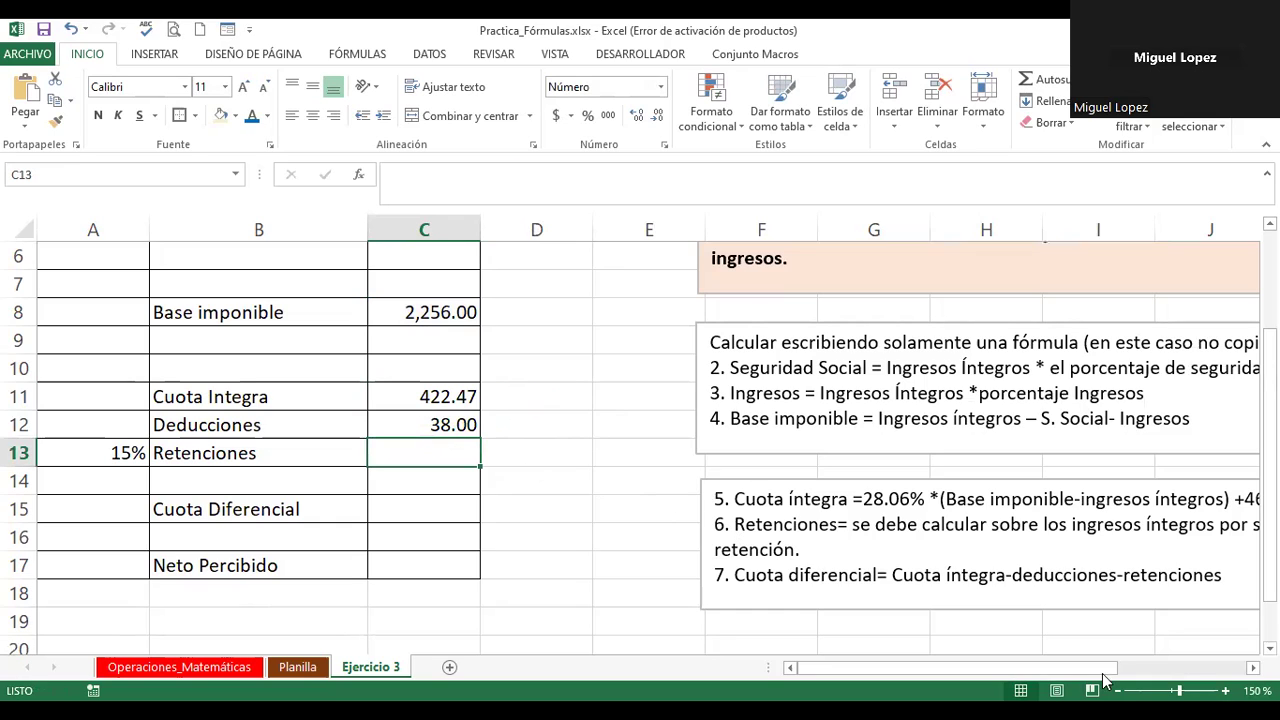
drag(1180, 690, 1175, 690)
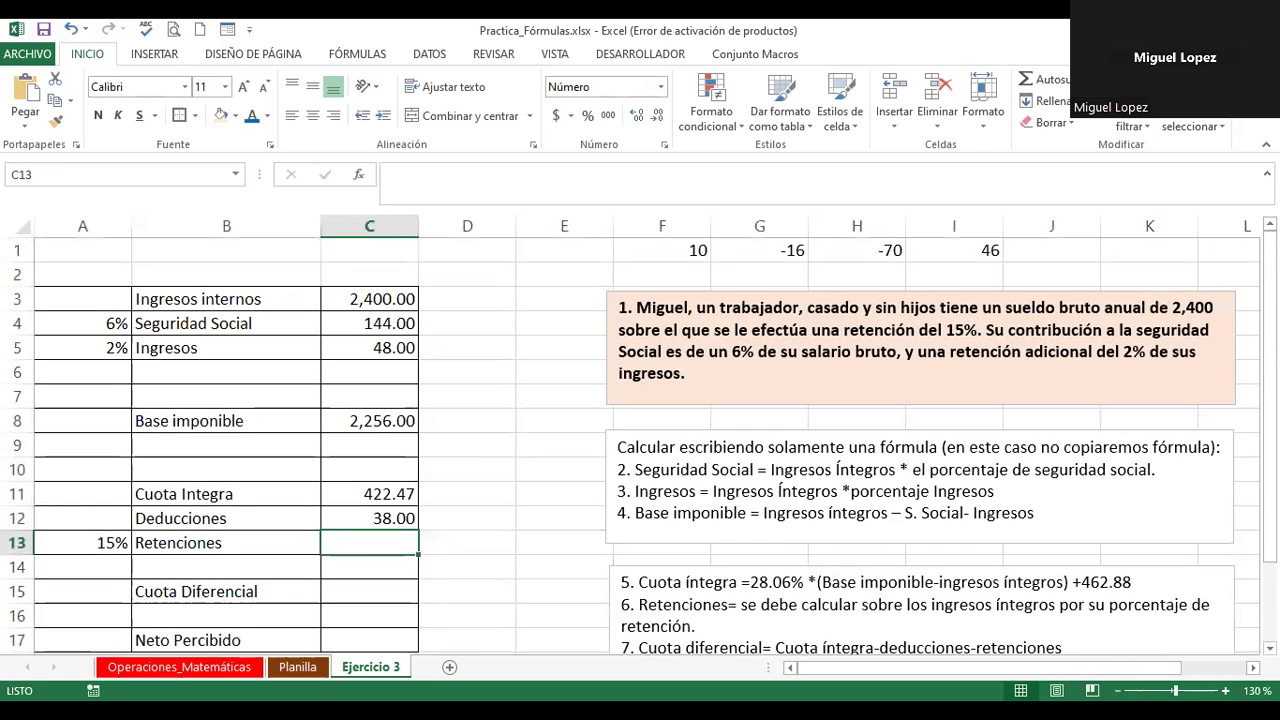
drag(1269, 290, 1269, 368)
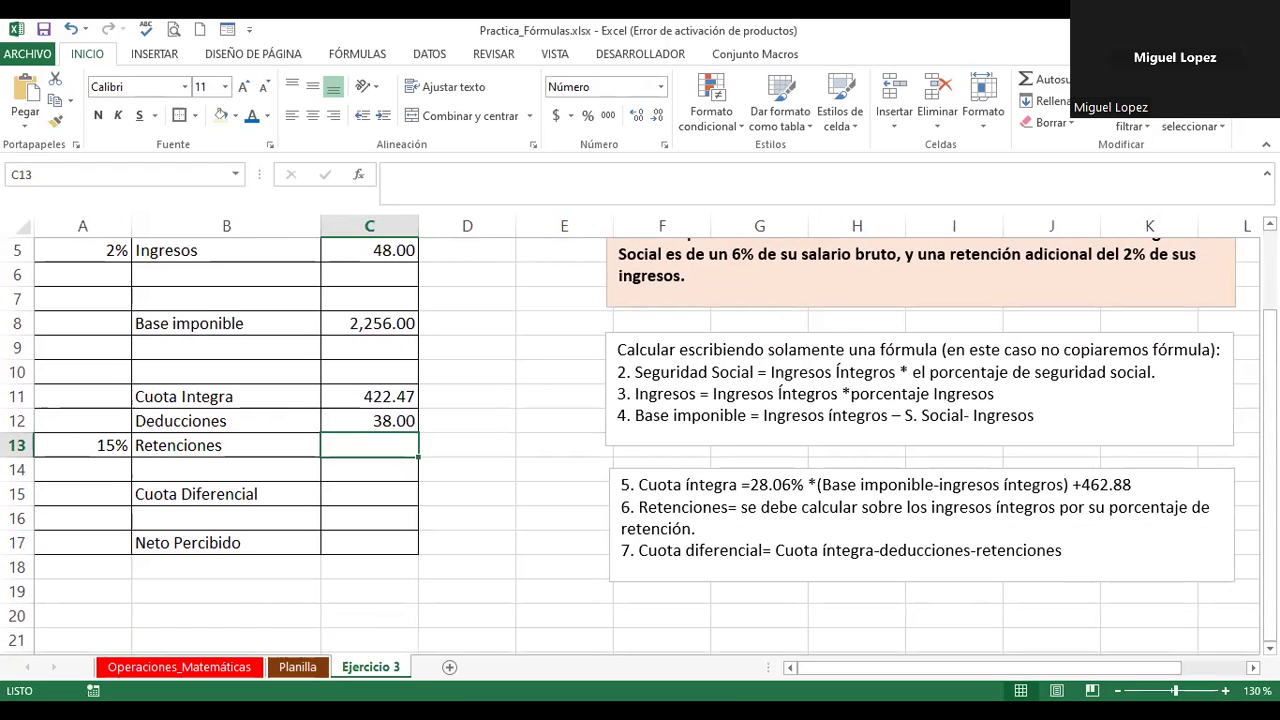
Step: Enter =C3*A13 in C13 so Retenciones returns 360.00 (15% of 2,400.00)
click(1210, 530)
text(=)
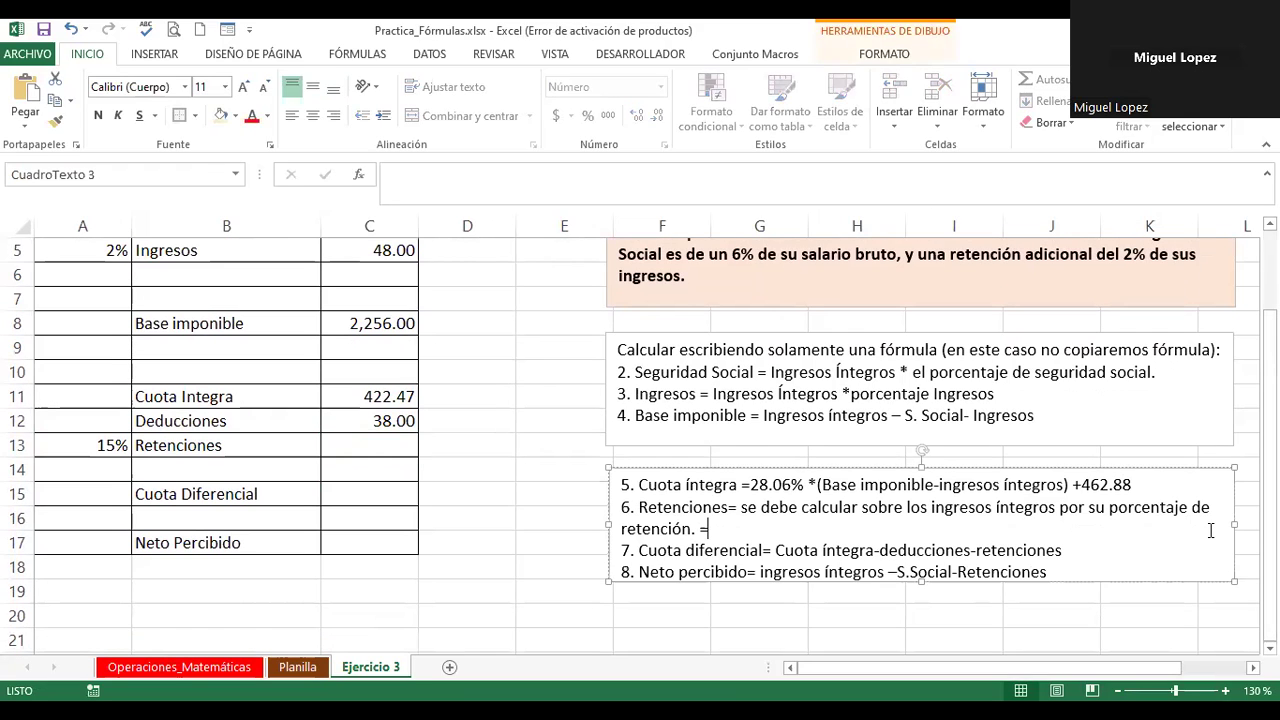
click(357, 438)
text(=)
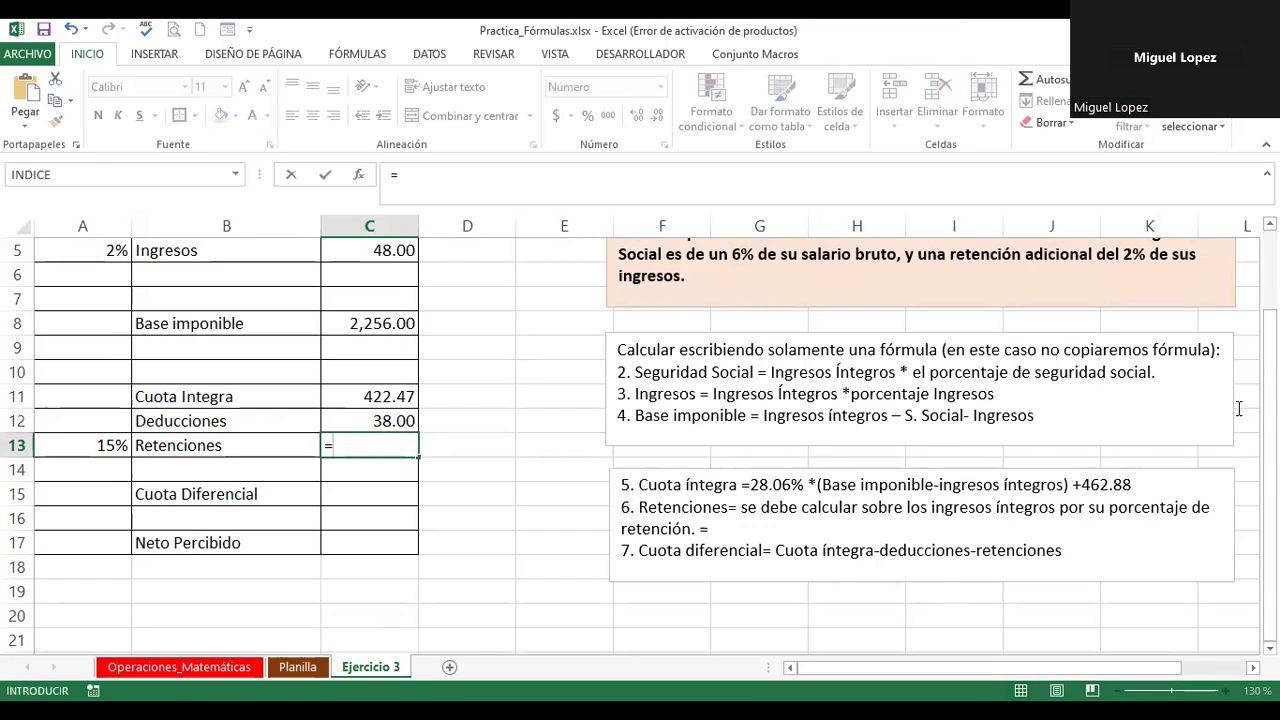
scroll(420, 400, up, 1)
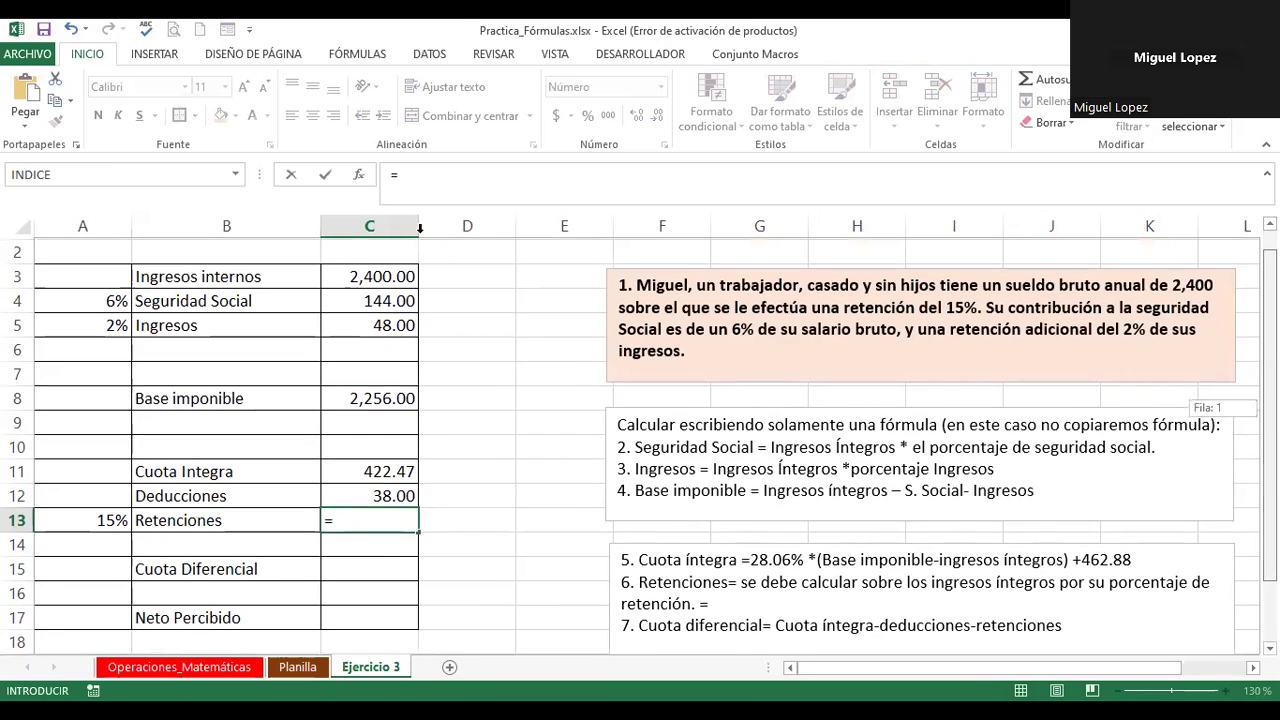
click(380, 272)
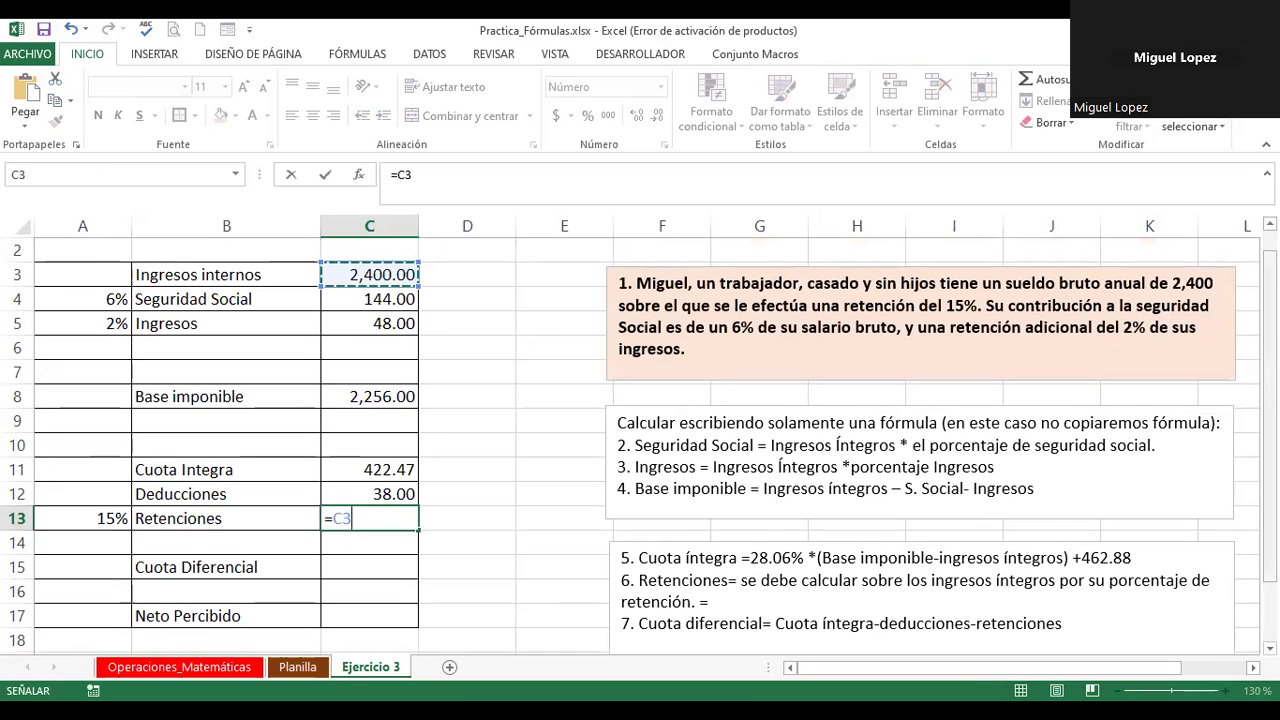
drag(1270, 260, 1270, 320)
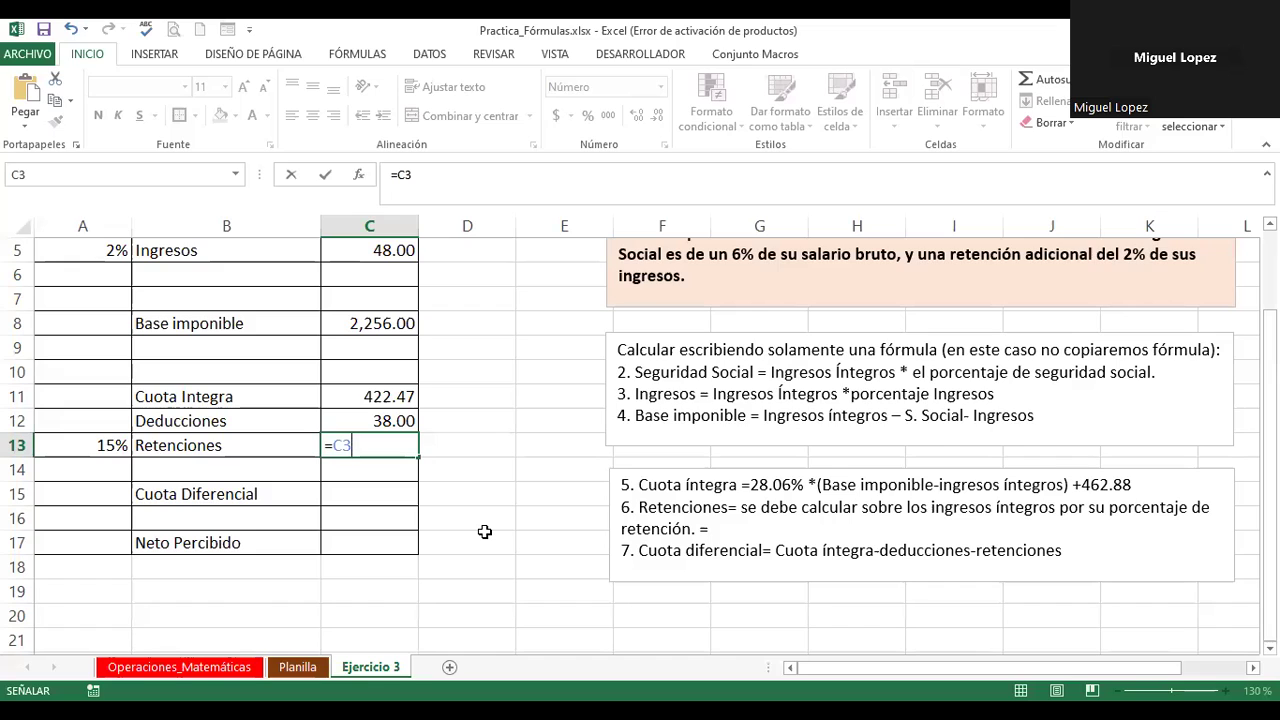
text(*)
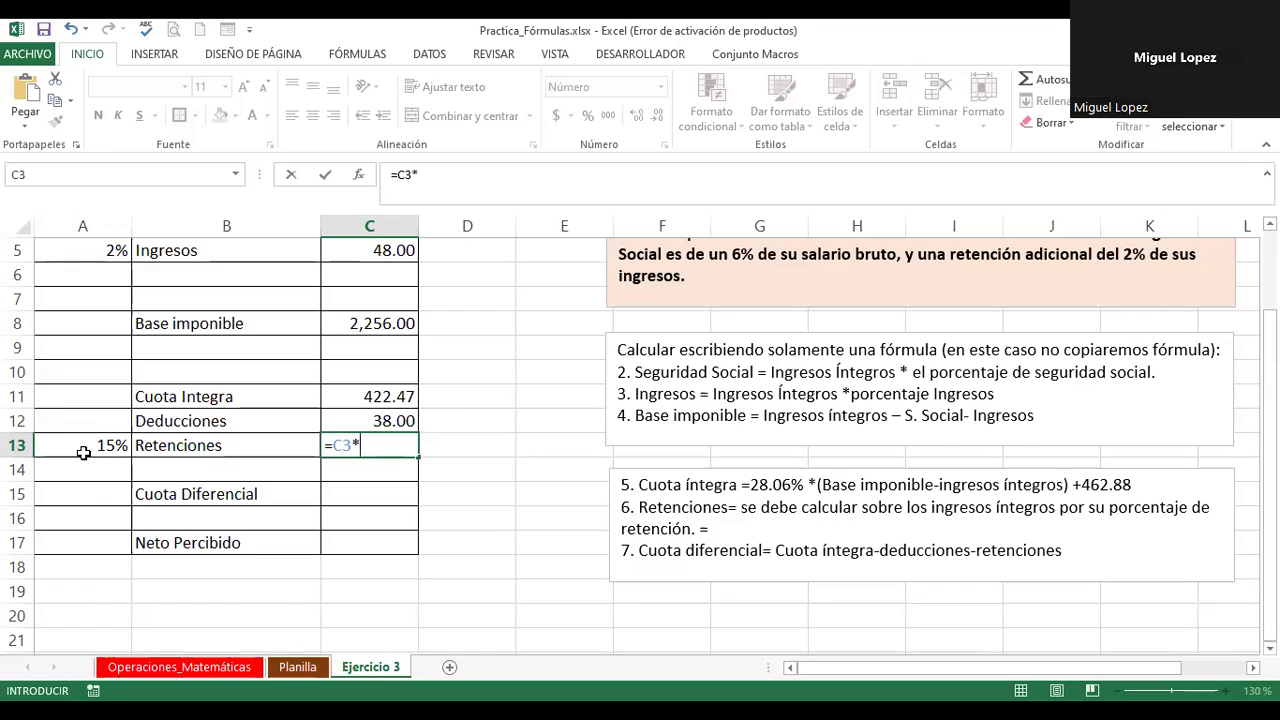
click(95, 445)
key(Return)
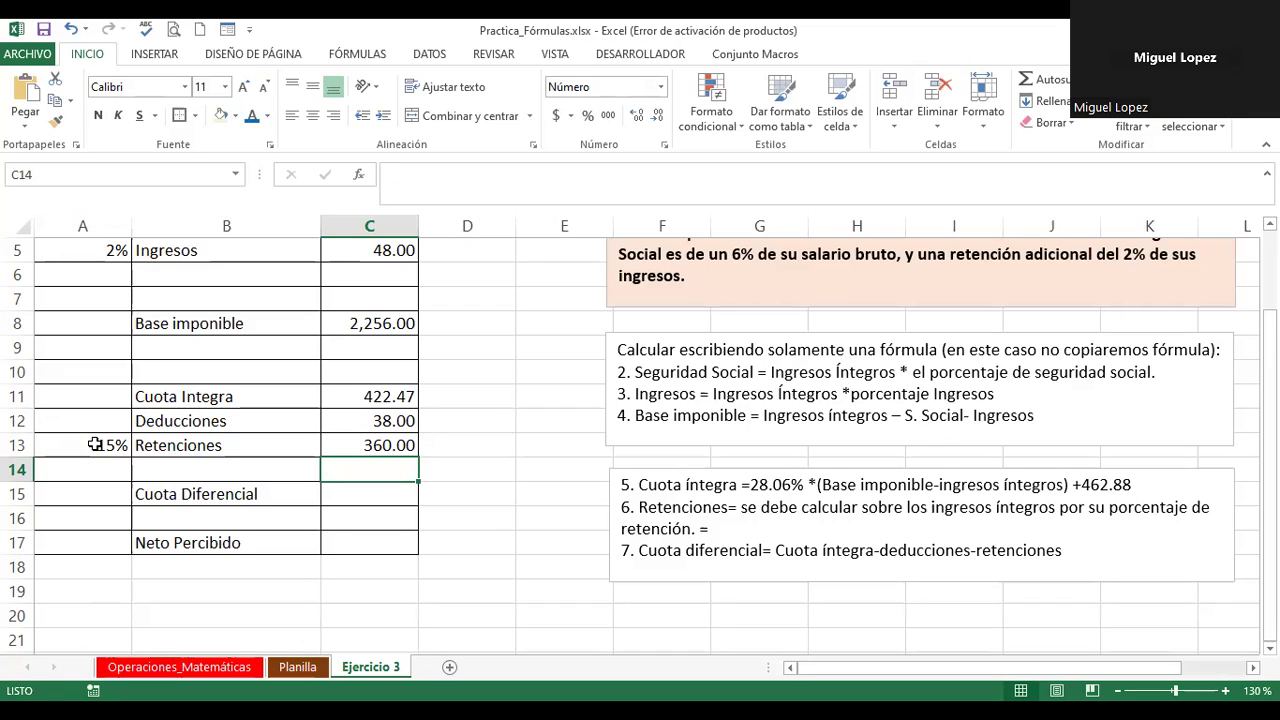
click(383, 494)
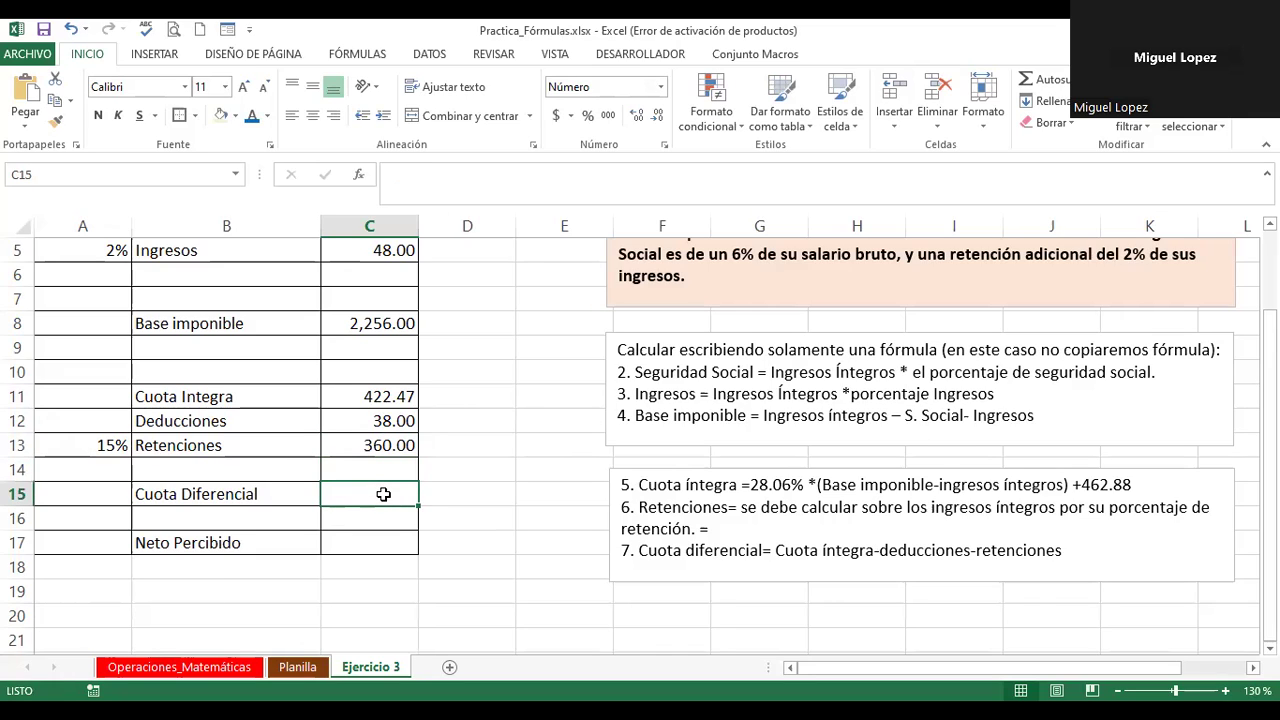
Step: Enter =C11-C12-C13 in C15 so Cuota Diferencial returns 24.47, then review the formula
text(=)
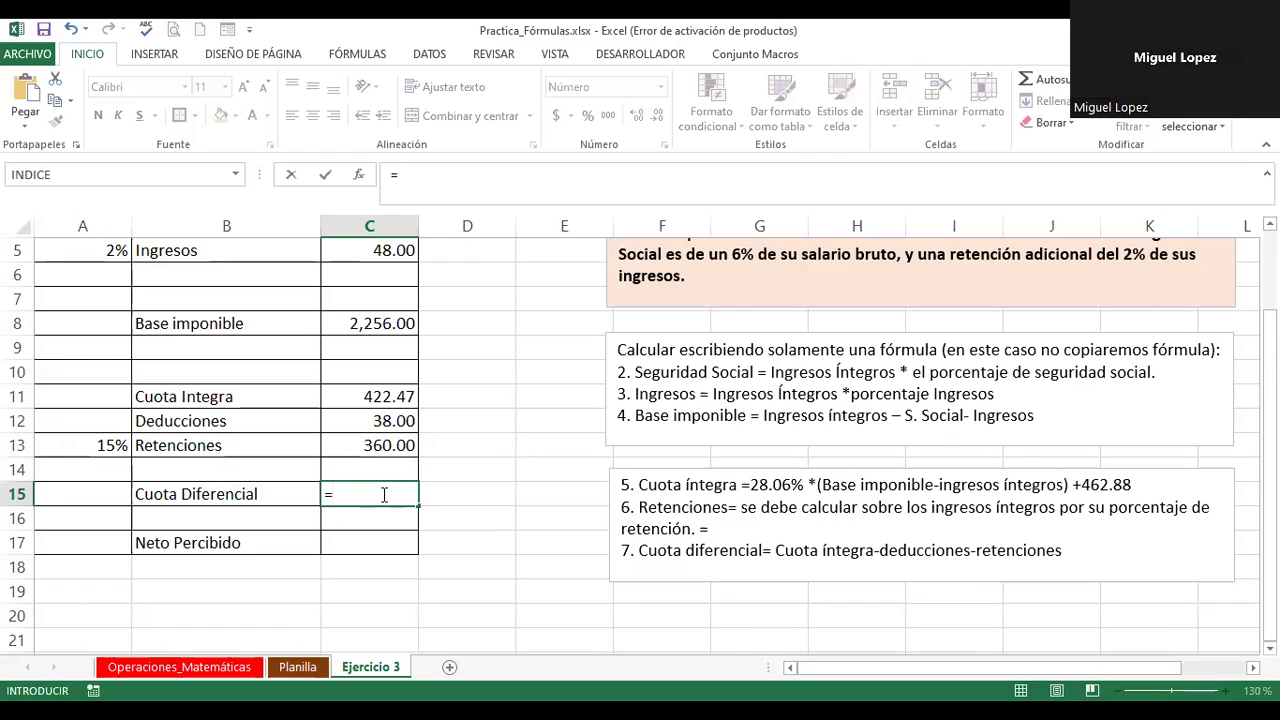
click(383, 395)
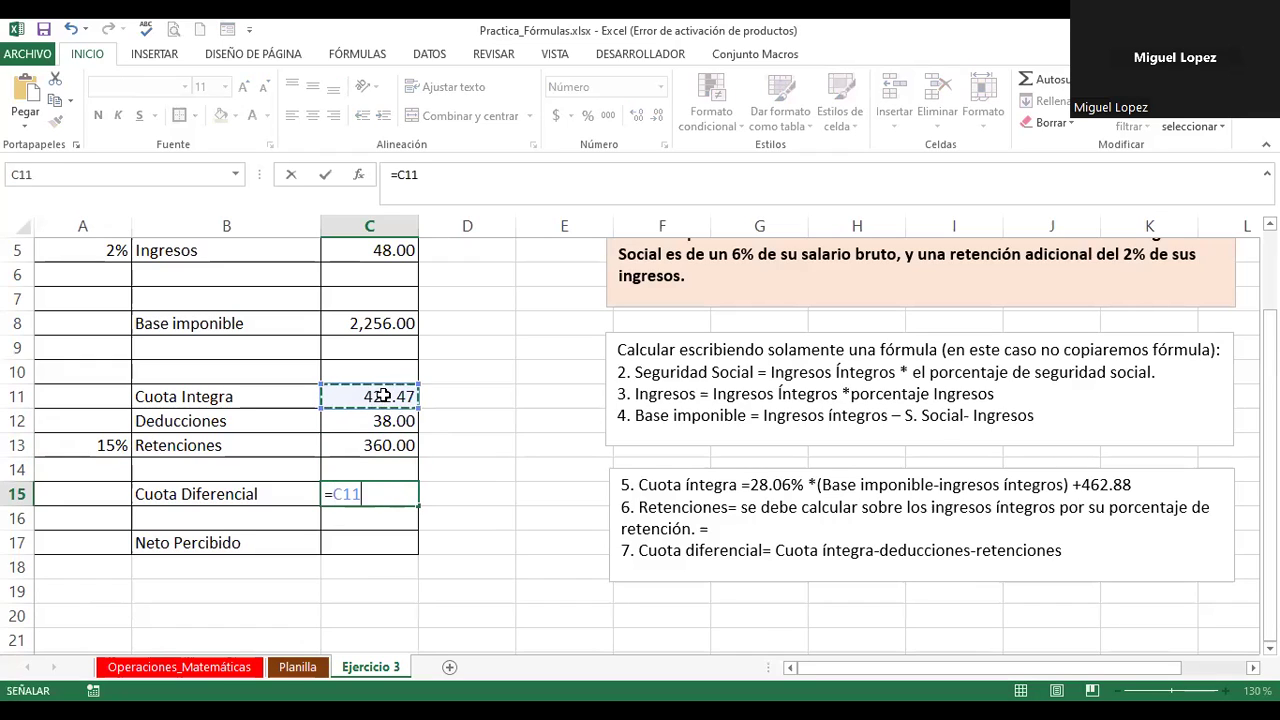
text(-)
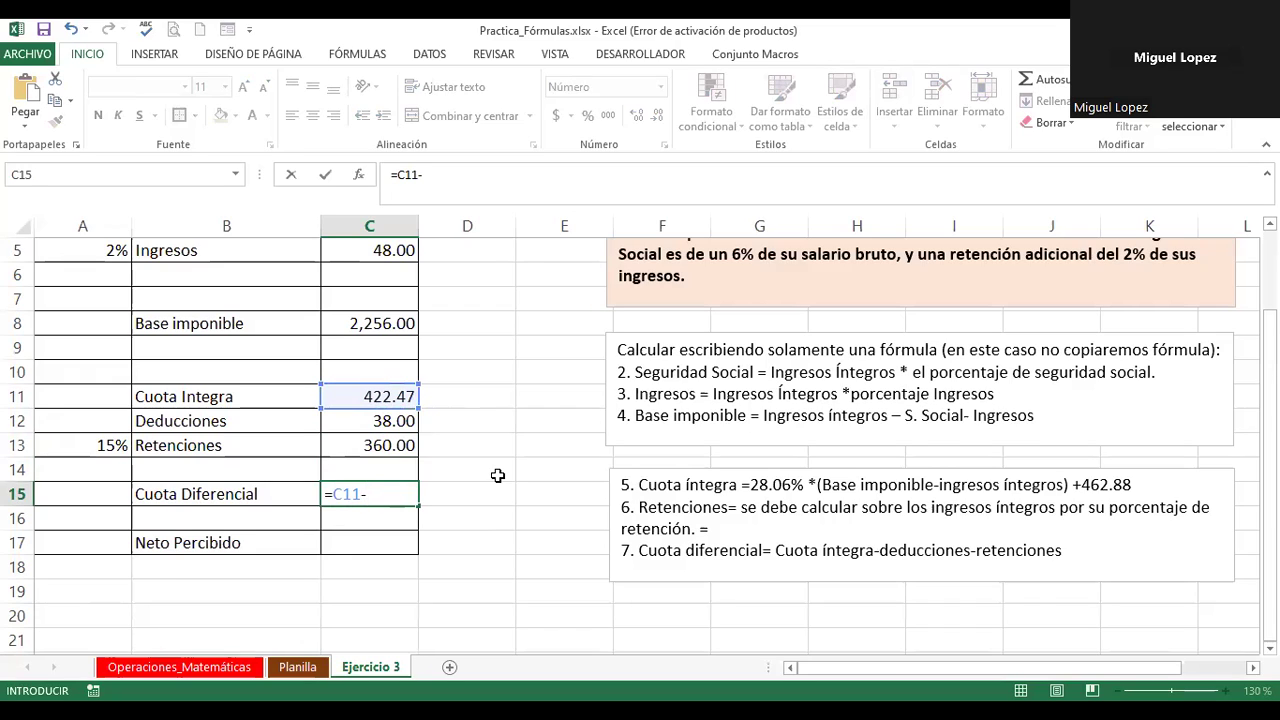
click(384, 427)
text(-)
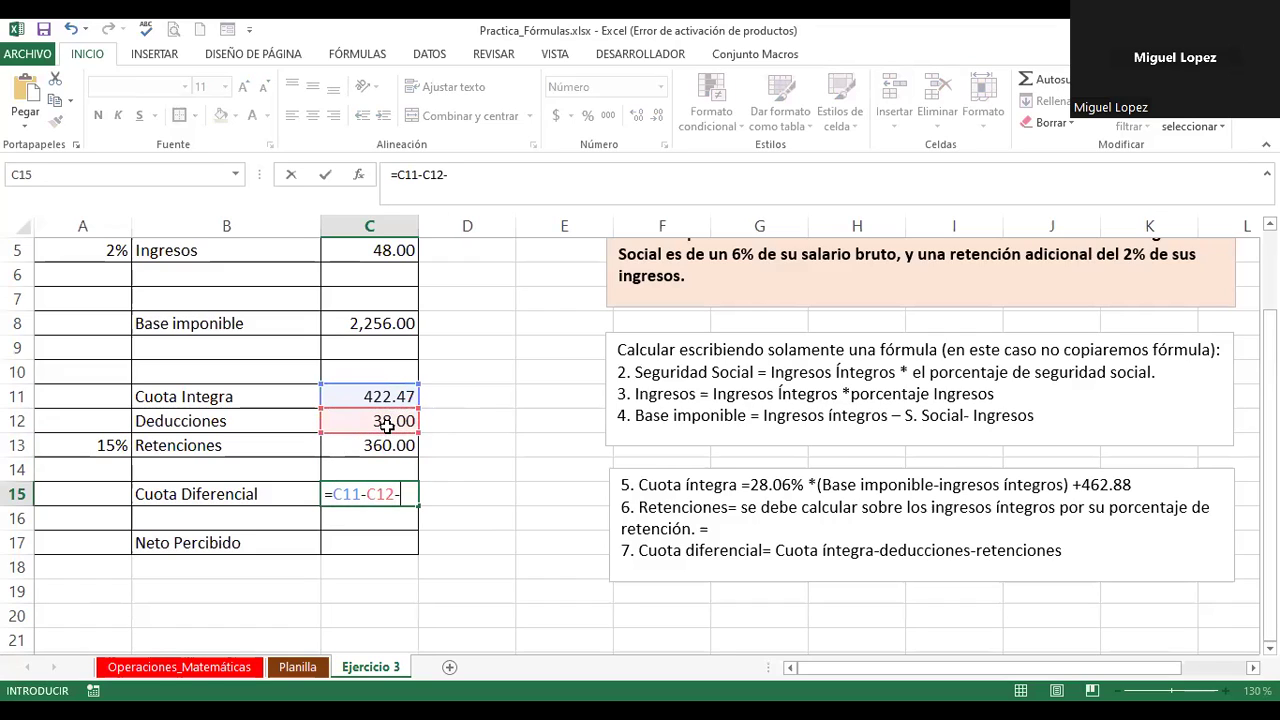
click(376, 445)
key(Return)
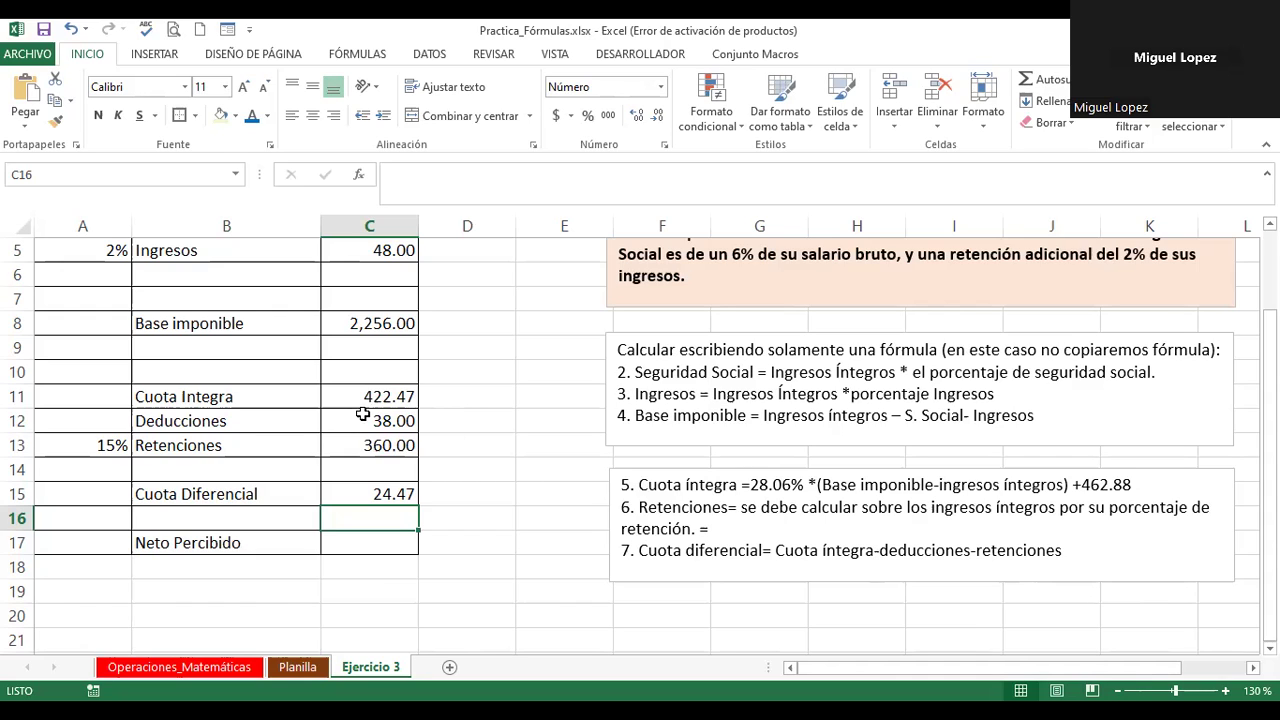
double_click(370, 494)
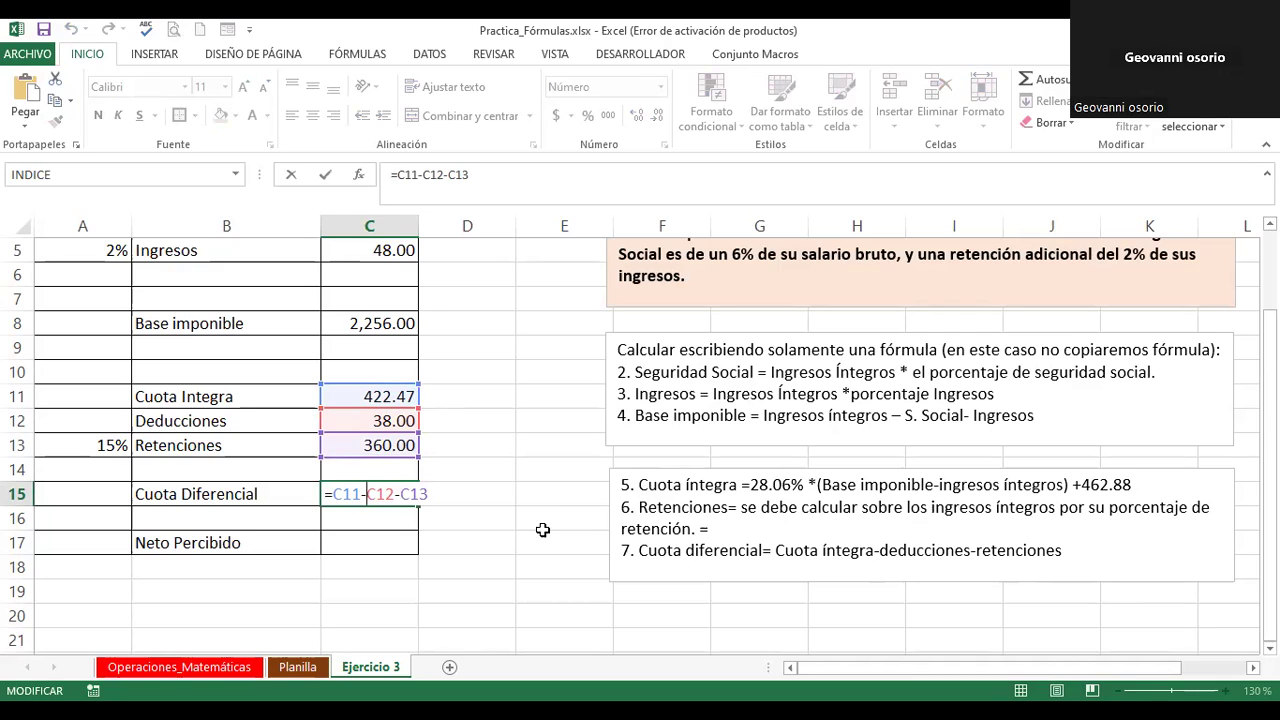
click(633, 551)
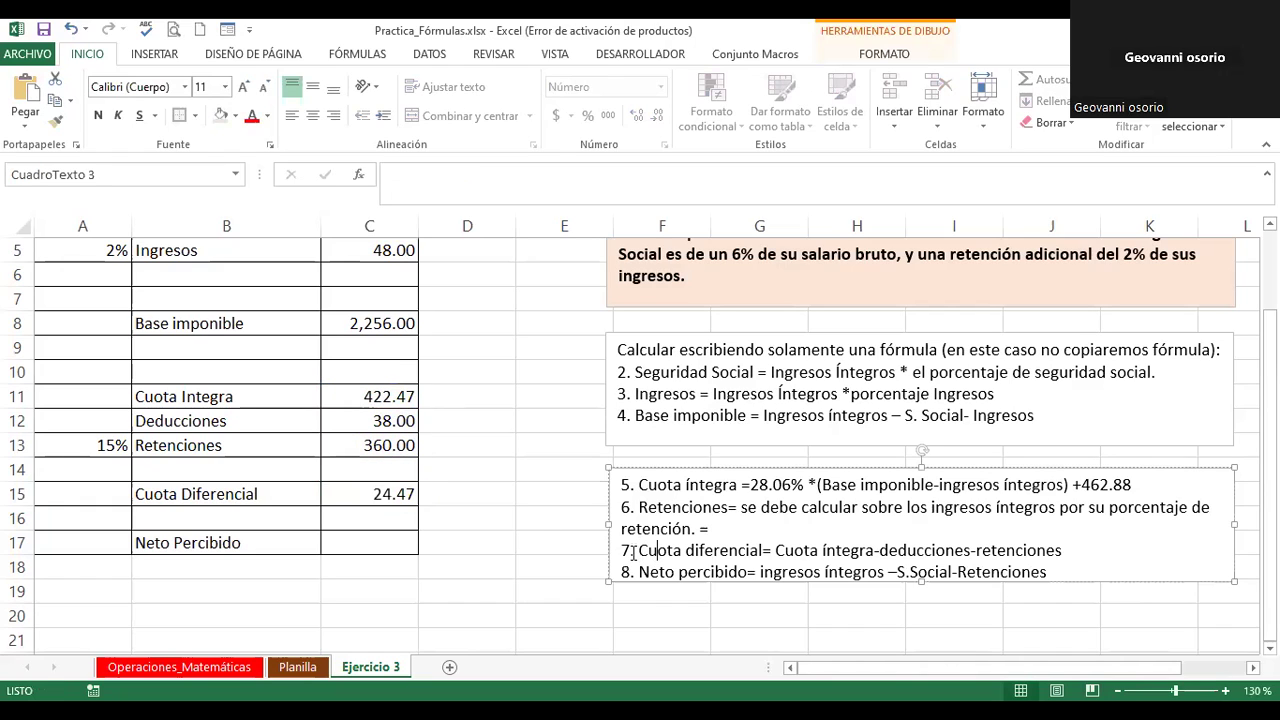
Step: Bold the Cuota diferencial instruction line, add a blank line below it, and recheck C15's formula
drag(638, 551, 960, 551)
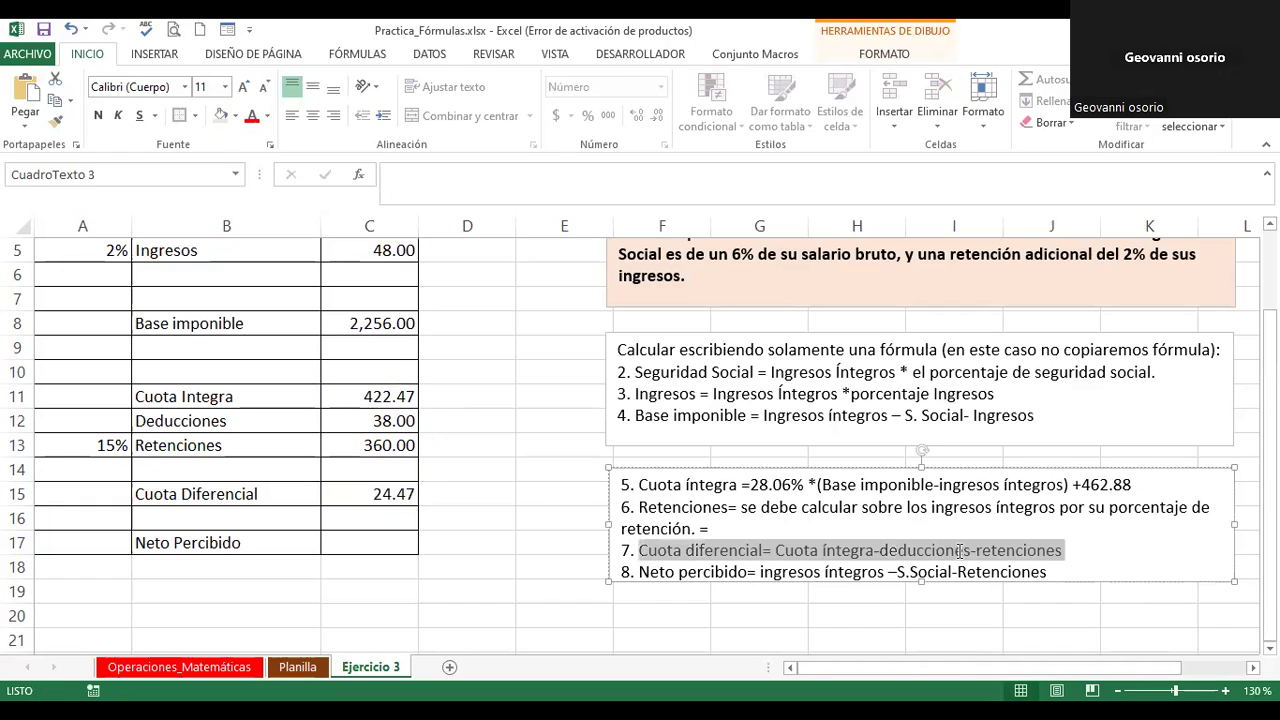
click(98, 115)
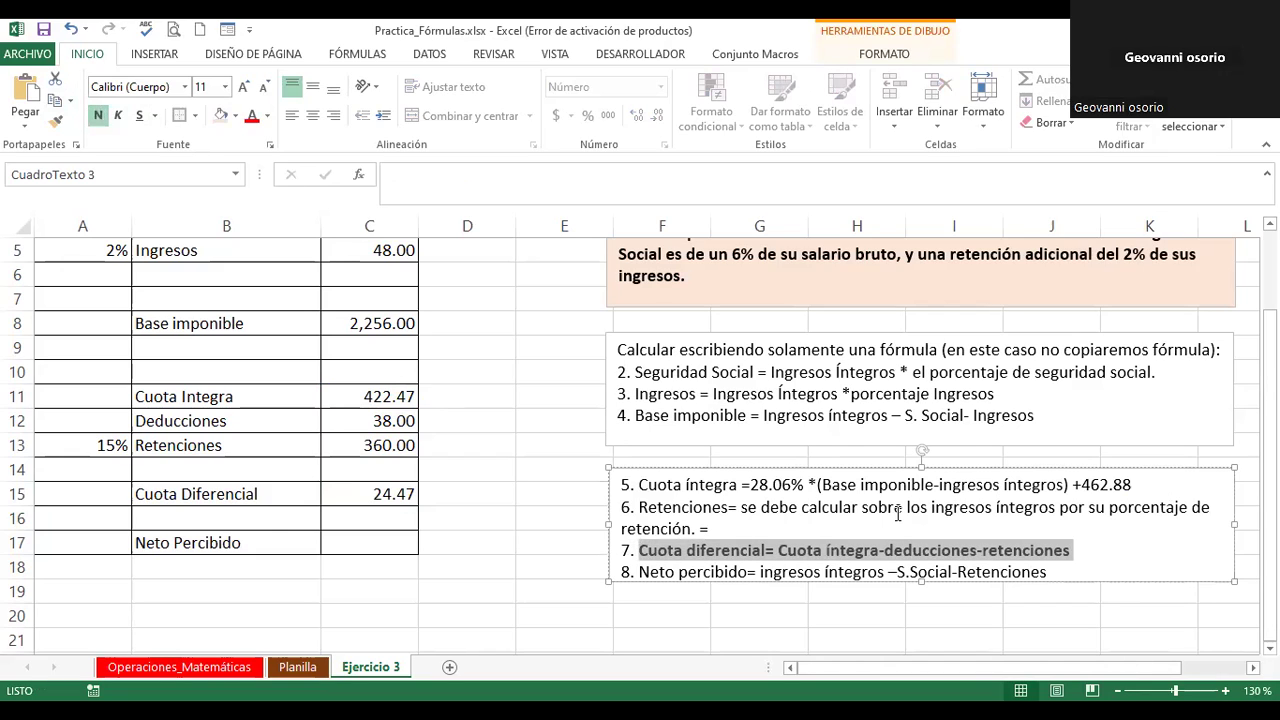
key(ctrl+End)
key(Return)
key(Return)
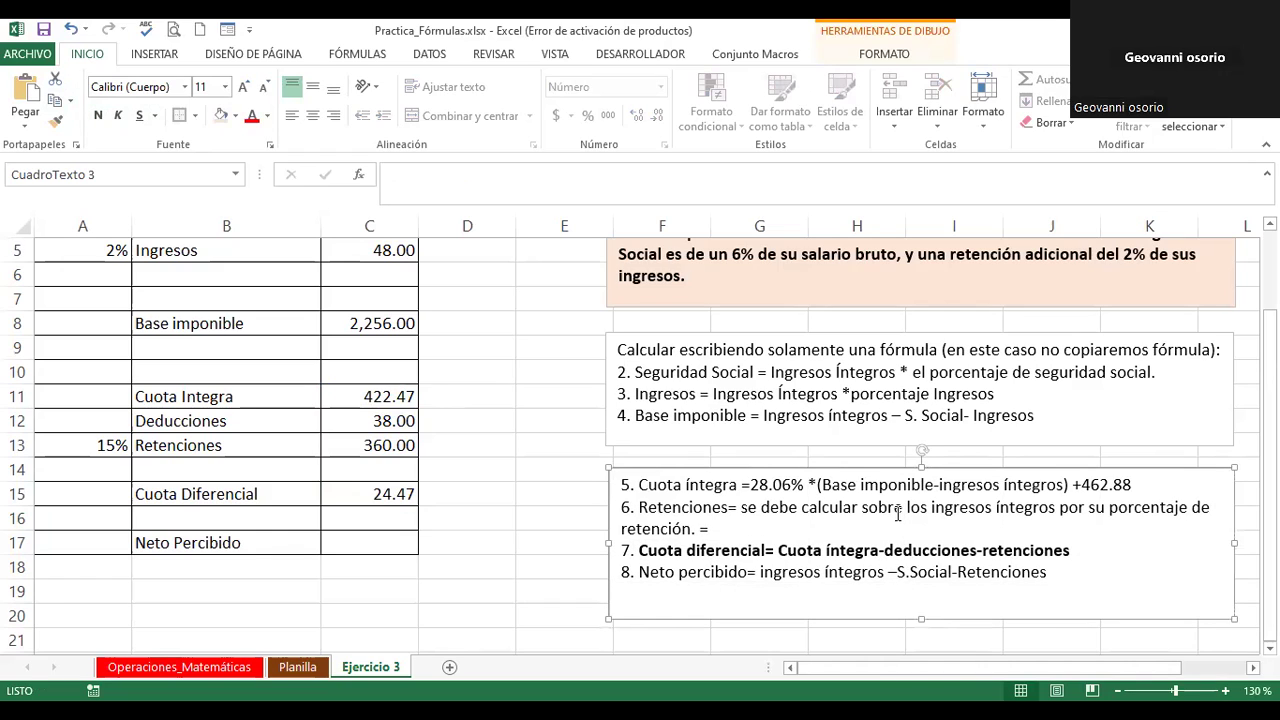
double_click(365, 495)
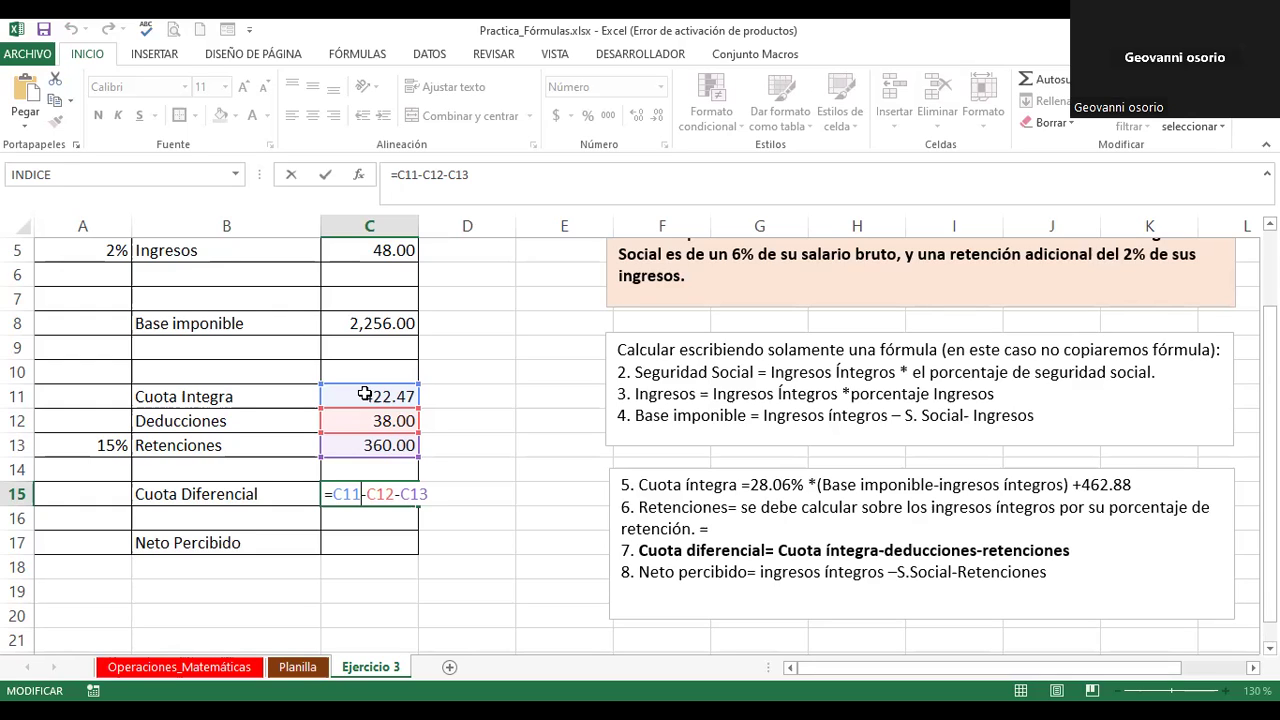
Step: Make the Cuota Integra, Deducciones and Retenciones values in C11:C13 bold and accounting format
key(Return)
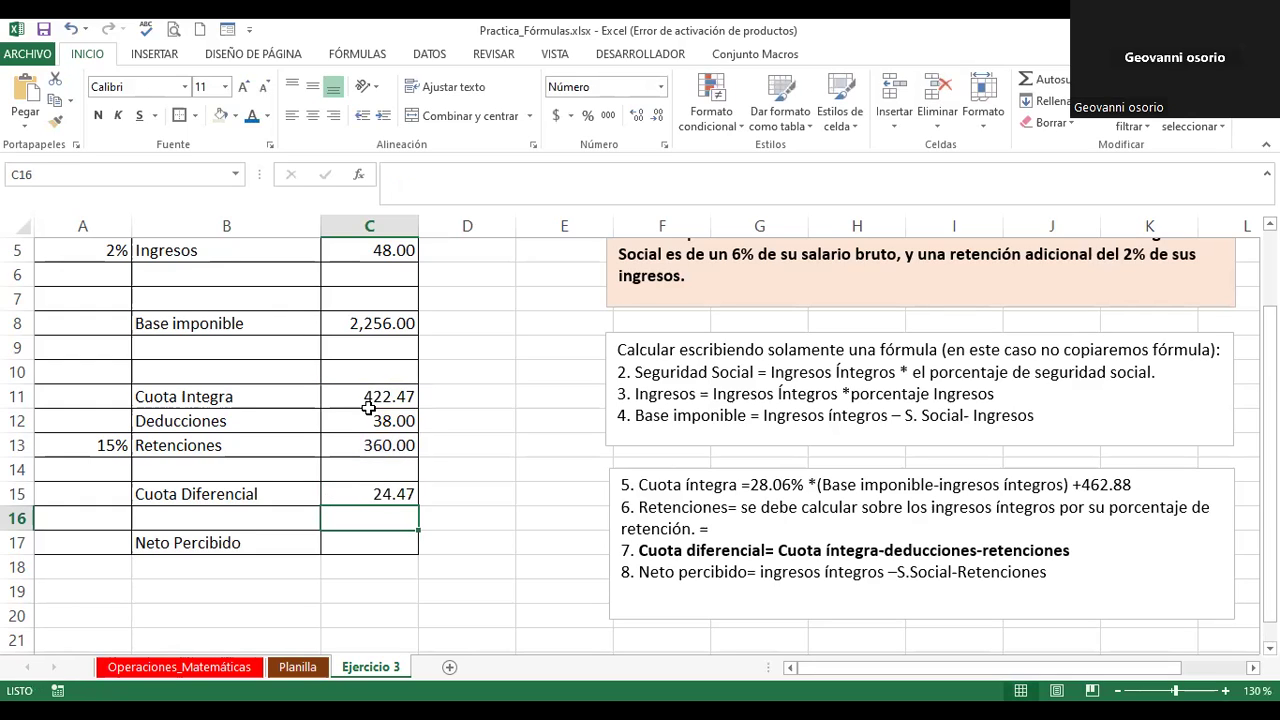
click(372, 398)
drag(383, 395, 390, 446)
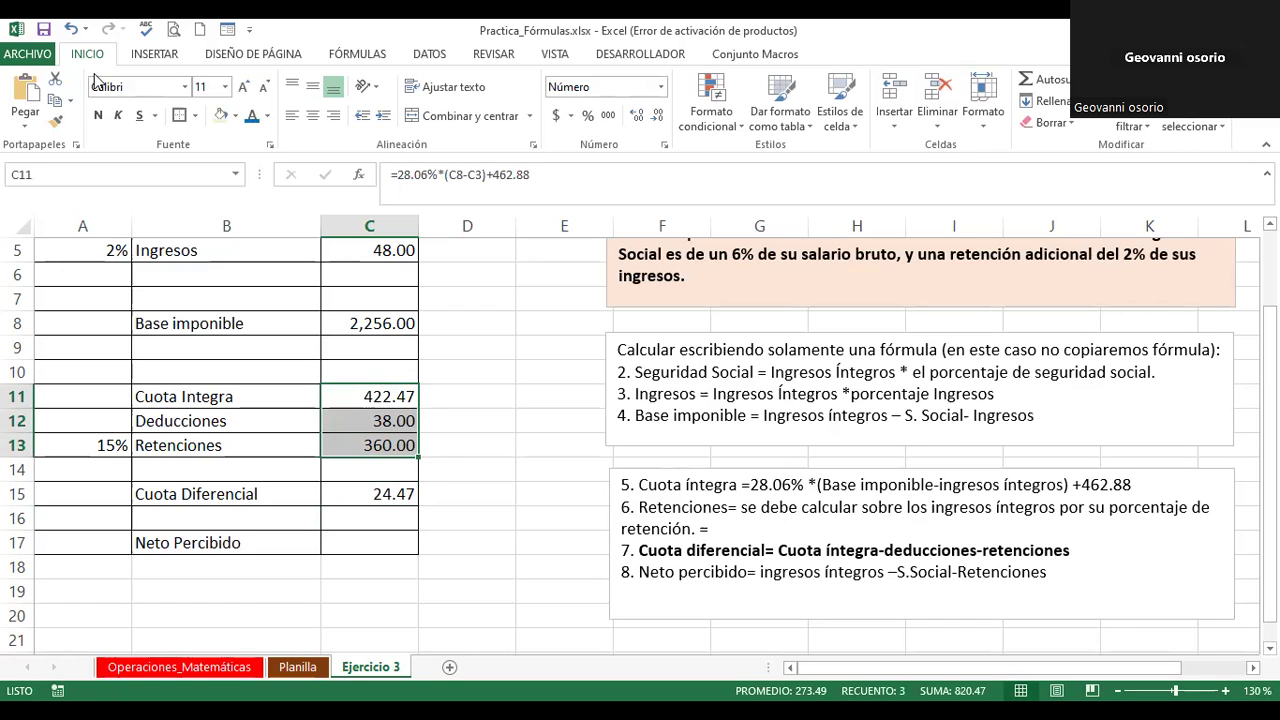
click(98, 115)
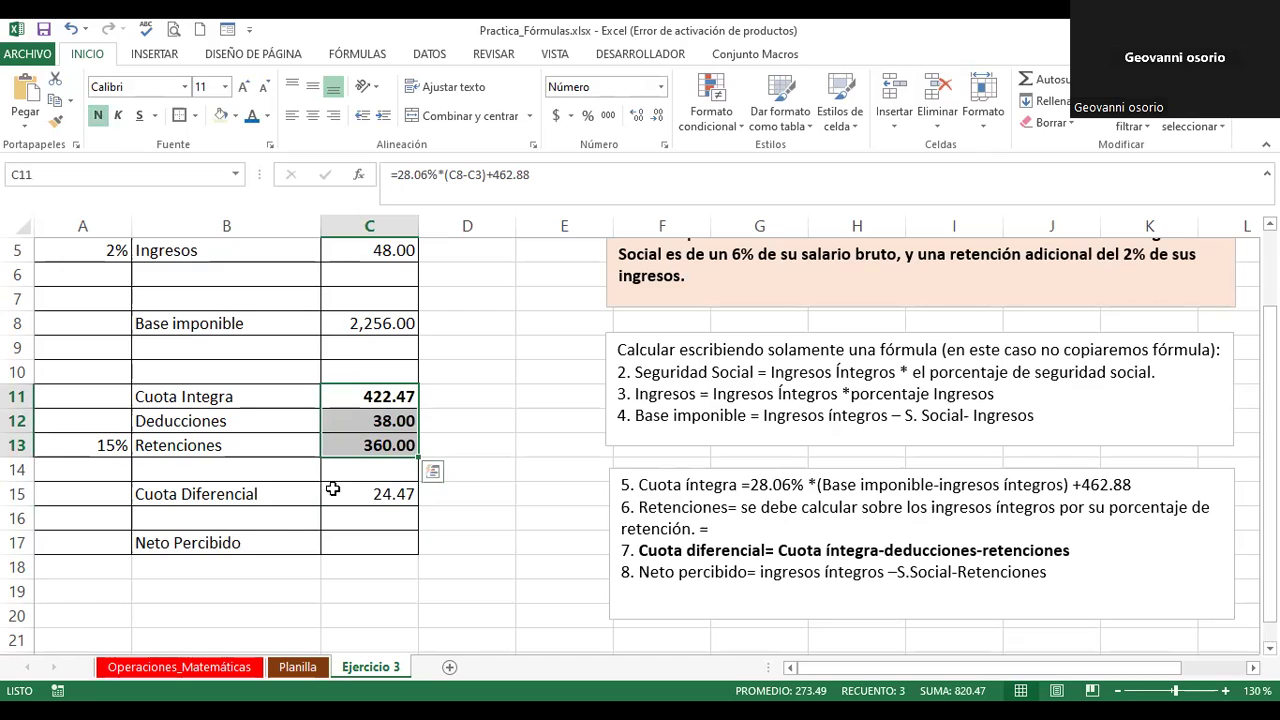
click(551, 116)
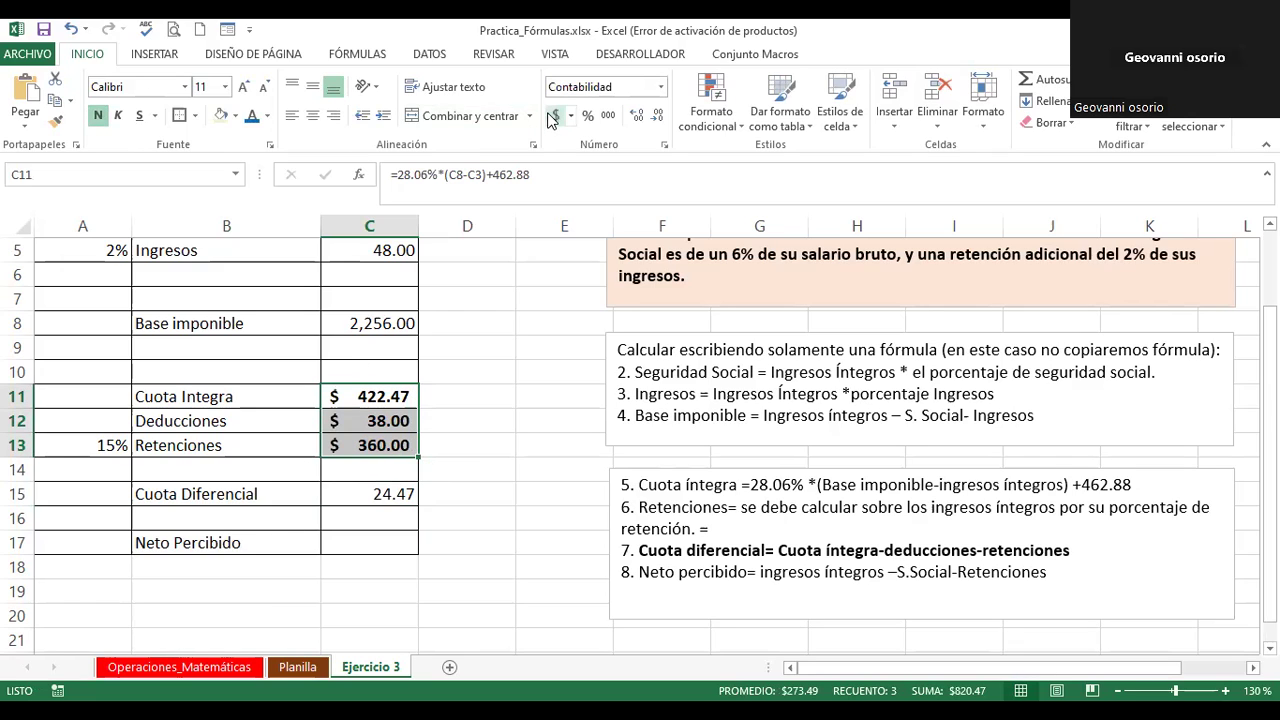
Step: Apply accounting format to C5, C8, C15 and C17, then review the C15 formula
click(383, 252)
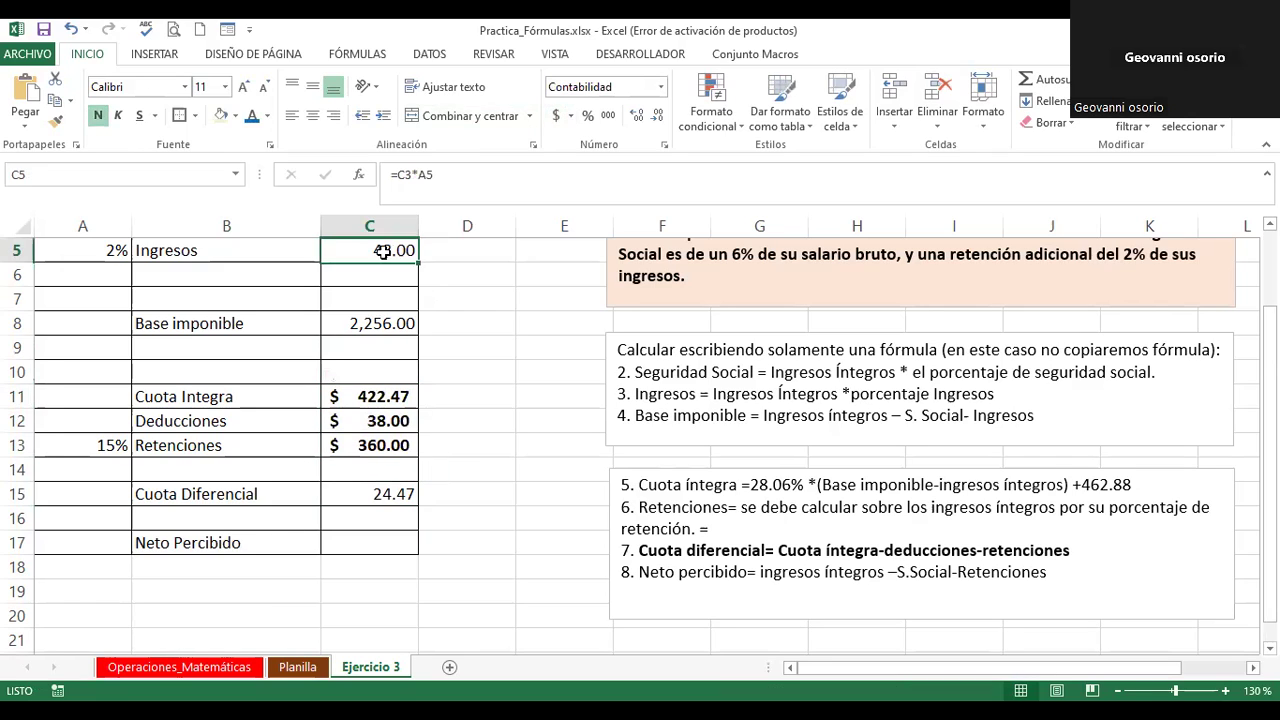
ctrl+click(388, 323)
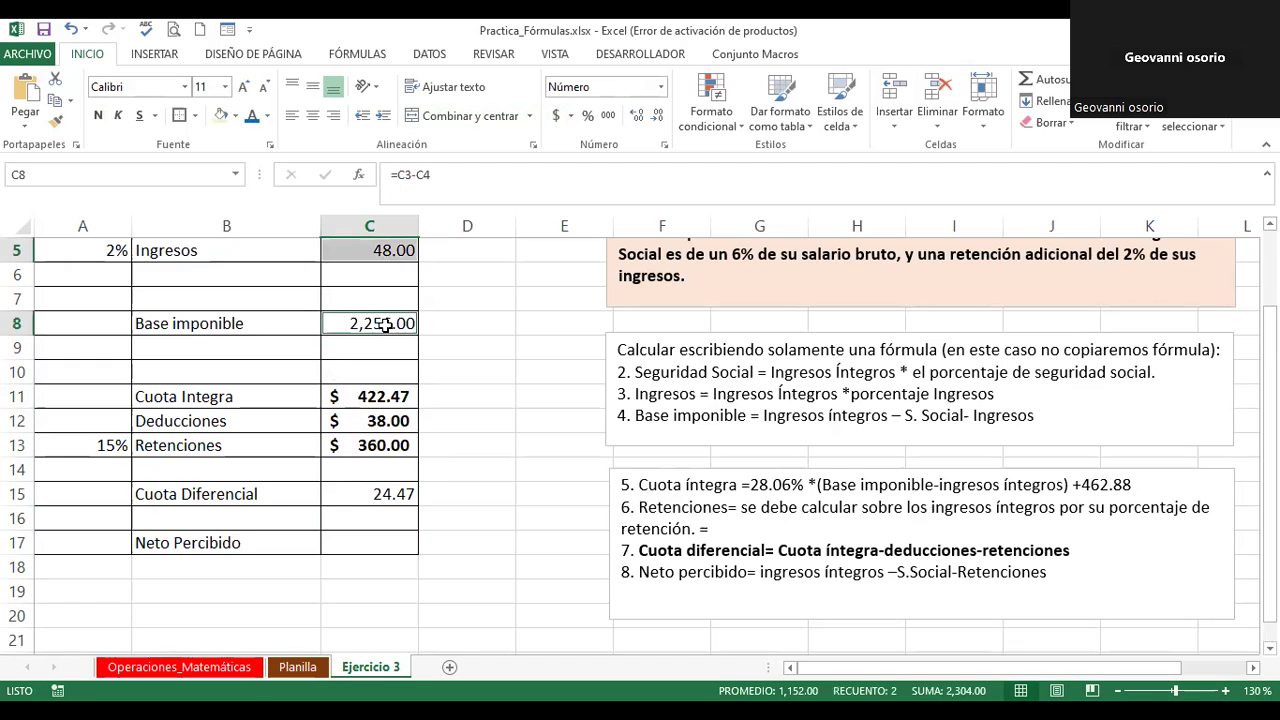
ctrl+click(388, 494)
ctrl+click(384, 542)
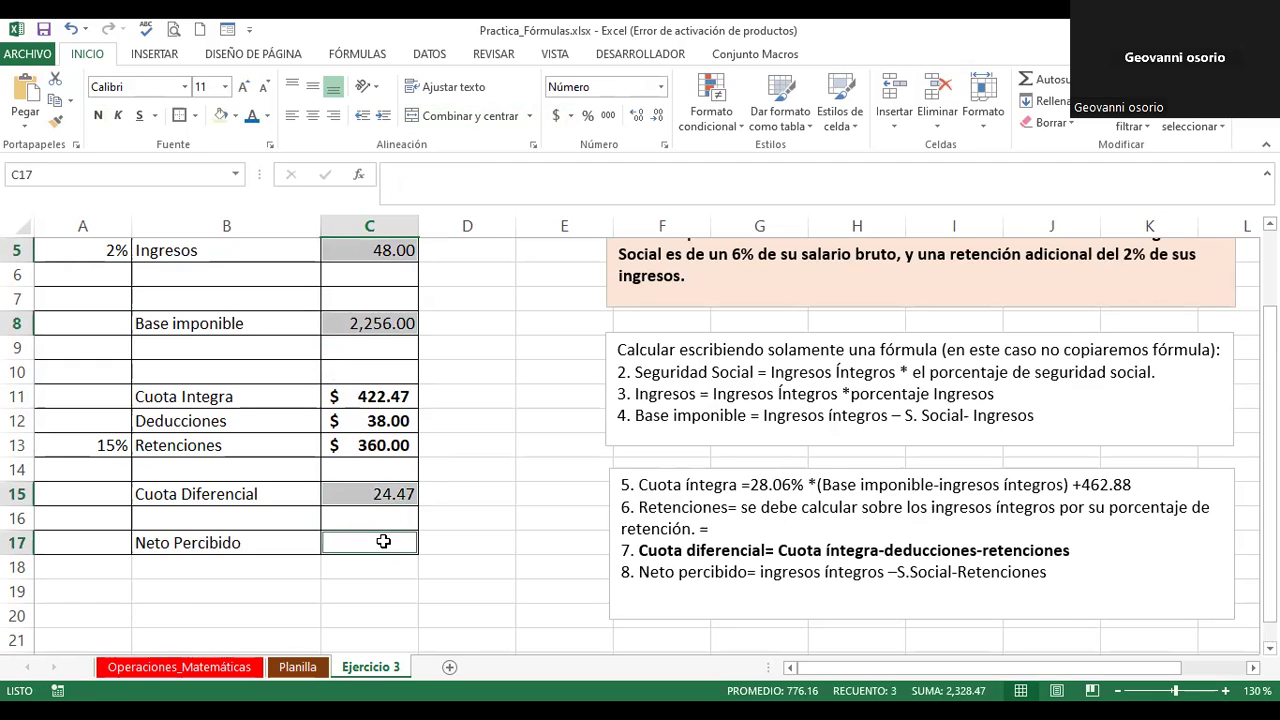
click(556, 116)
click(359, 540)
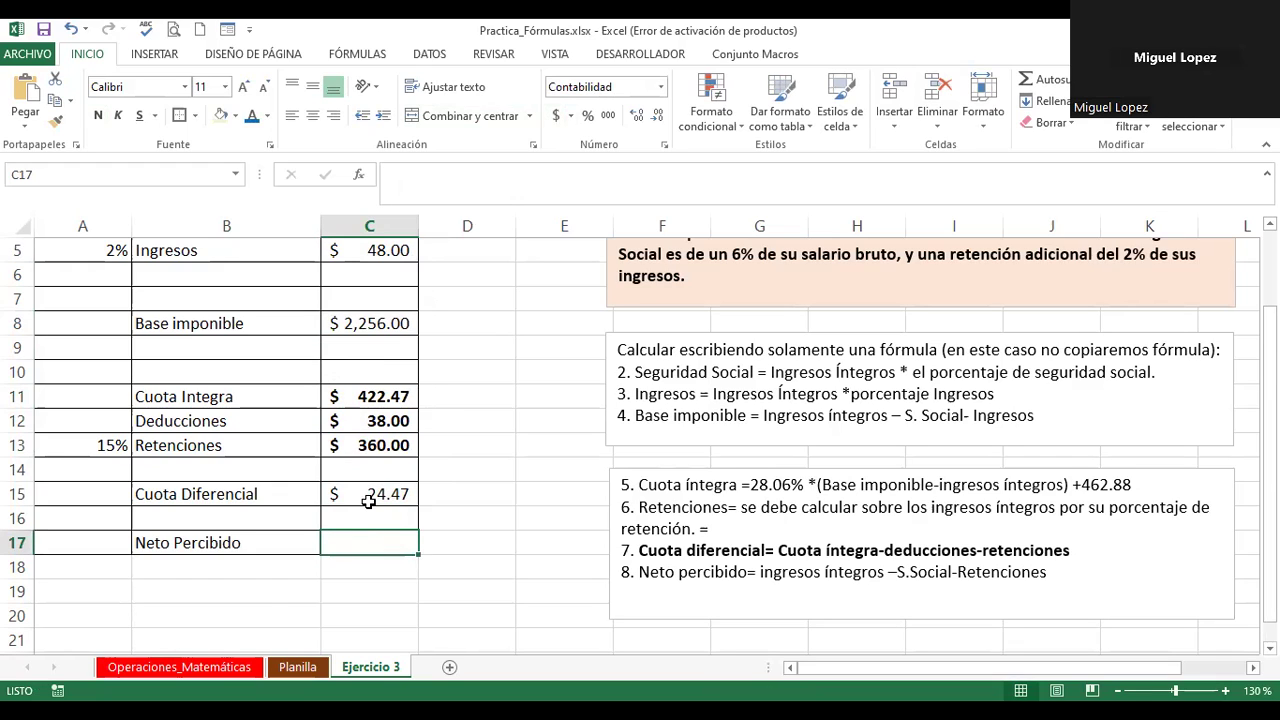
double_click(368, 494)
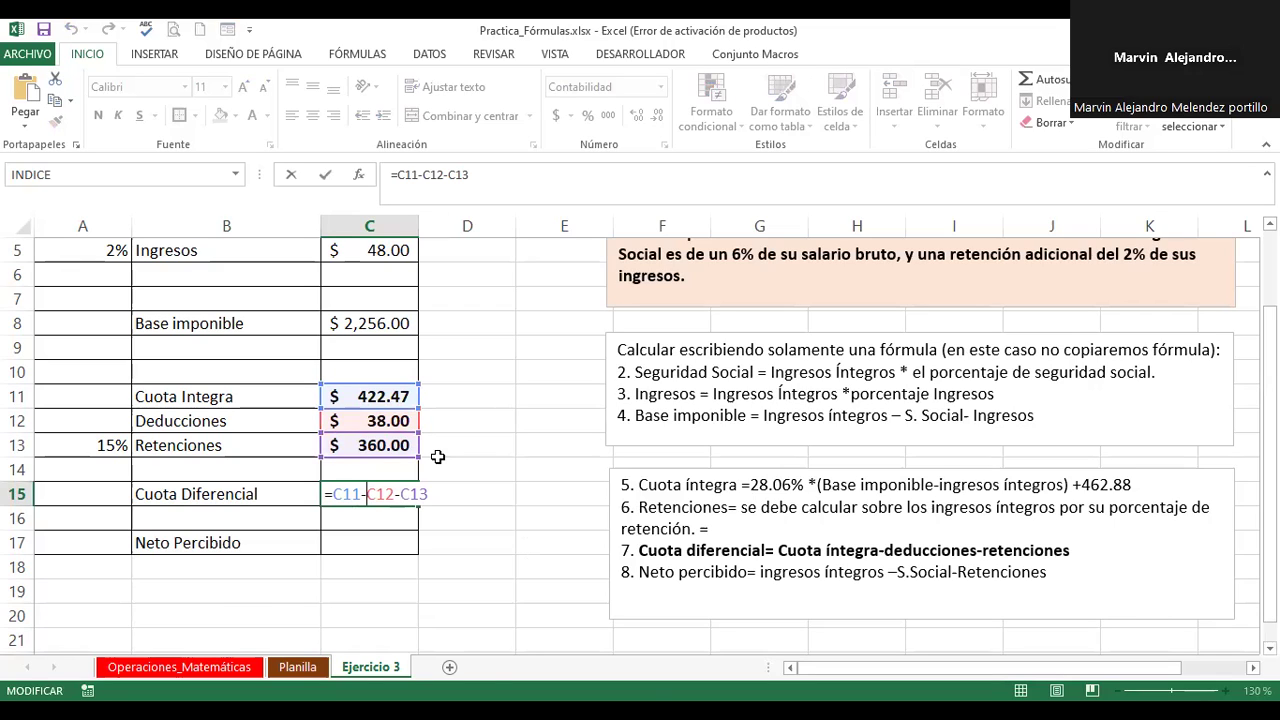
Step: Enter =C3-C4-C13 in C17 so Neto Percibido returns $ 1,896.00
key(Return)
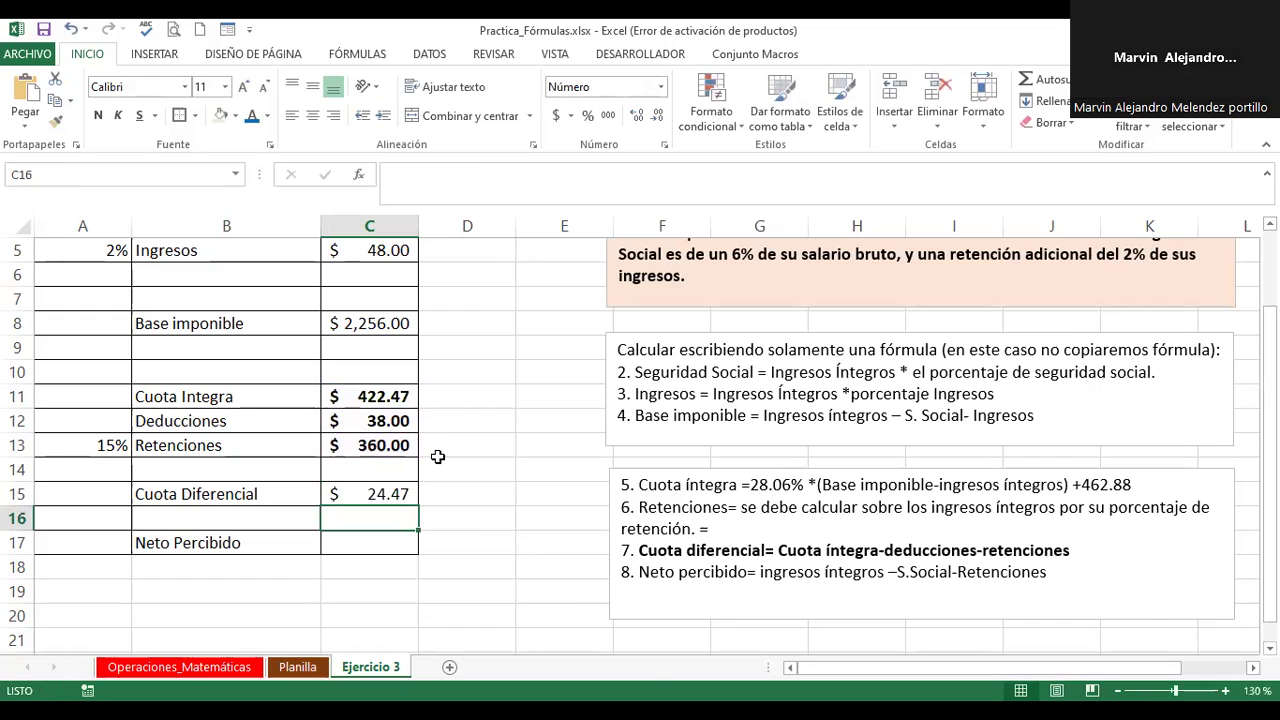
click(342, 541)
text(=)
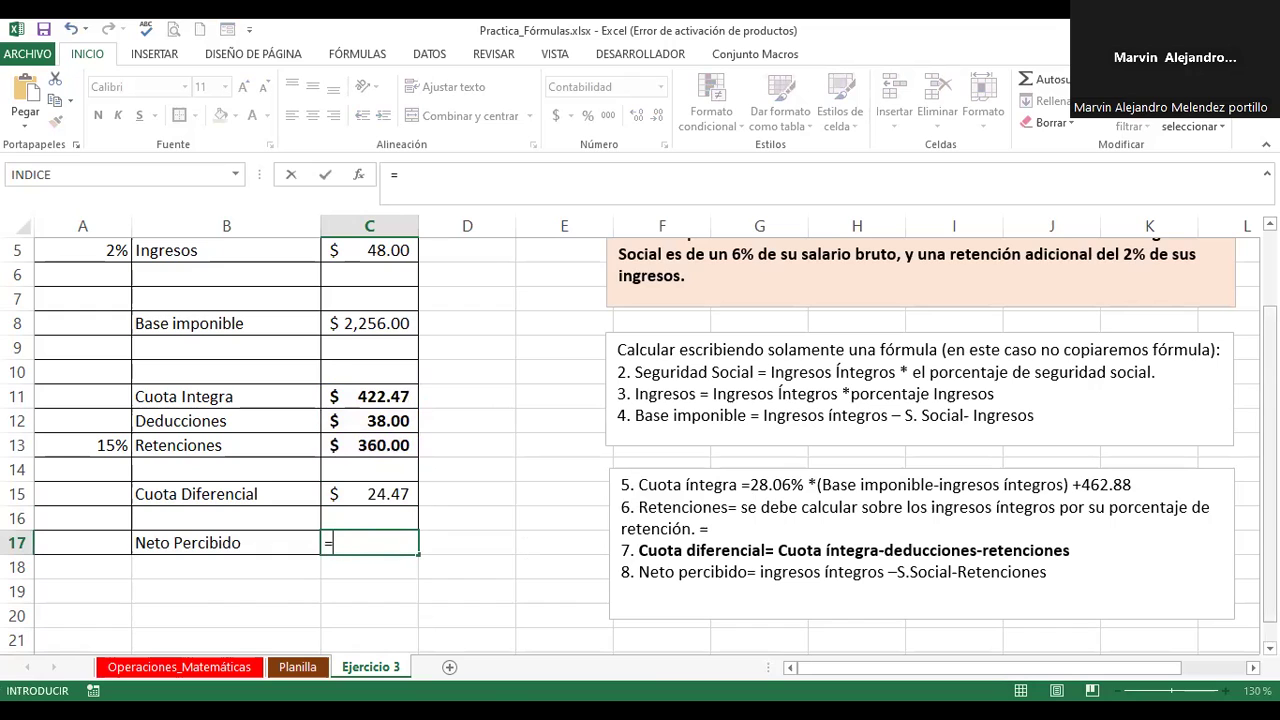
drag(1268, 525, 1268, 453)
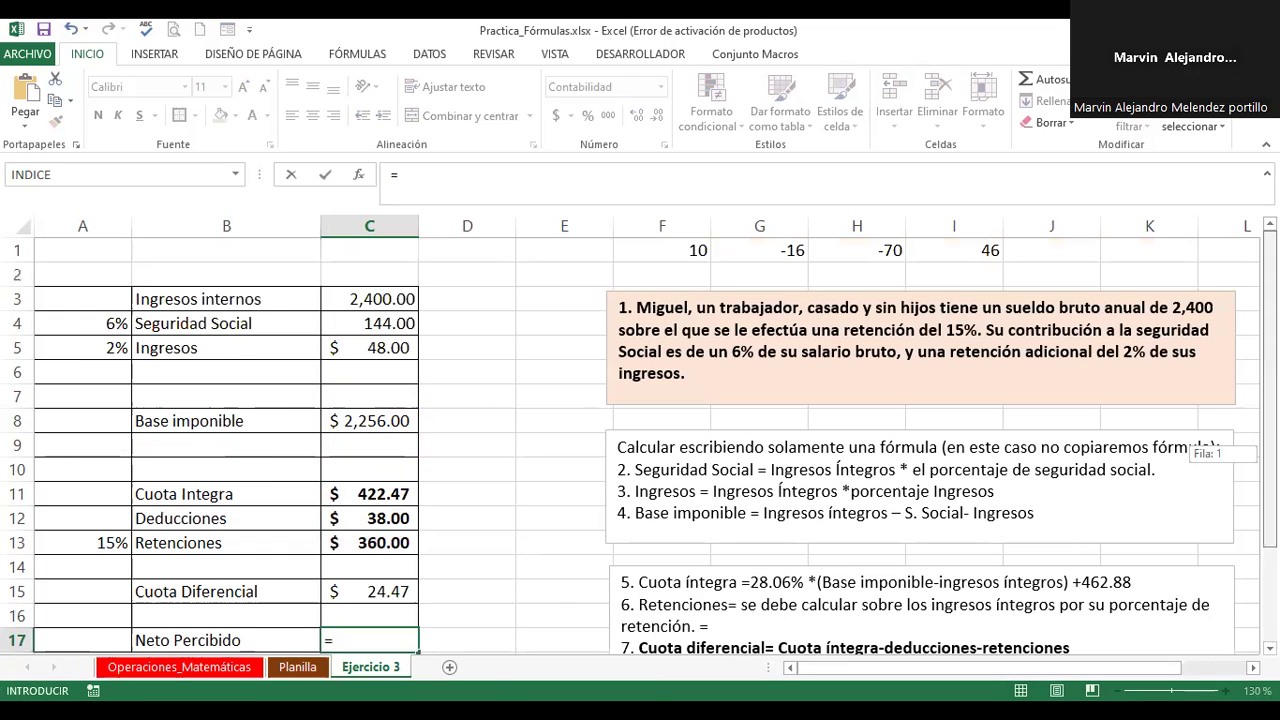
click(366, 296)
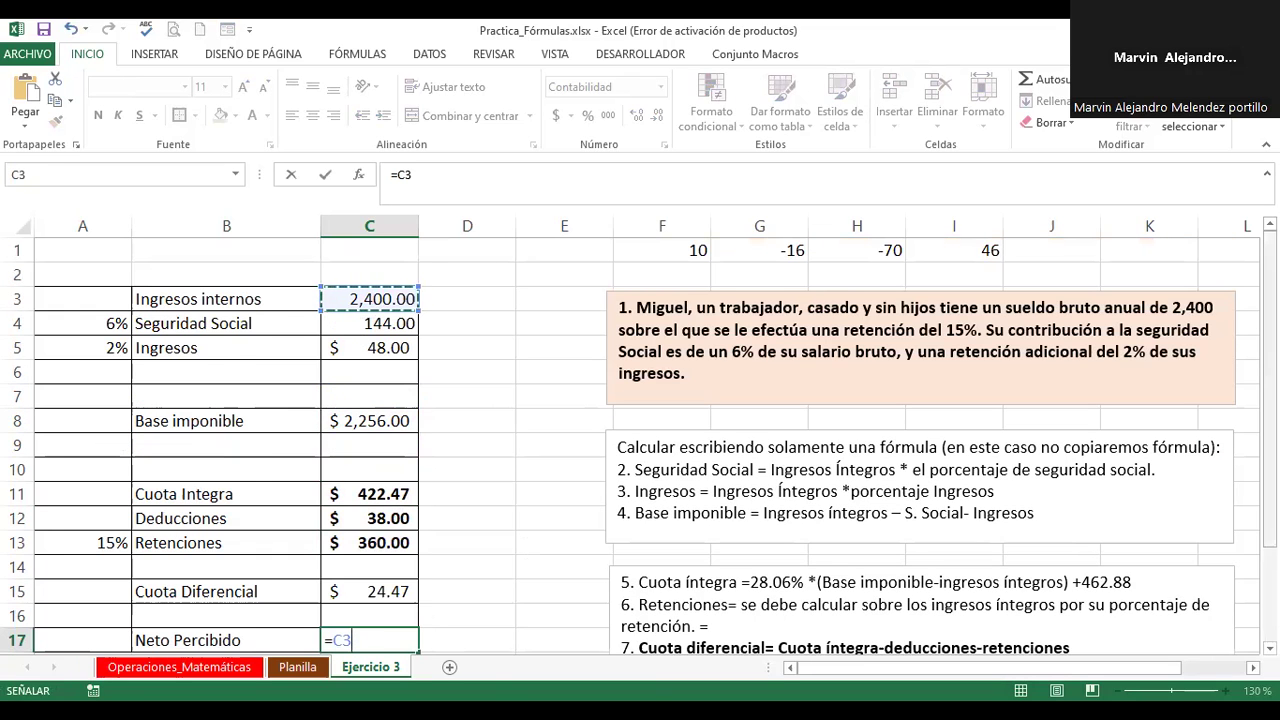
drag(1268, 270, 1268, 285)
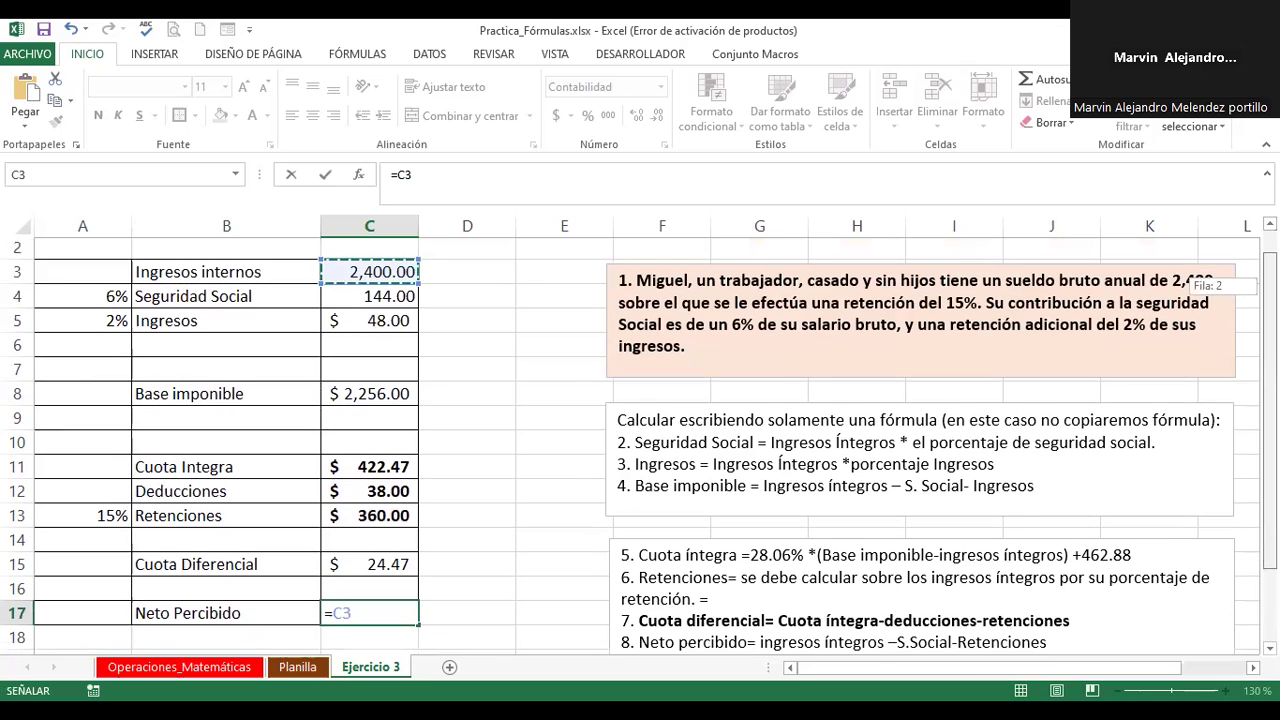
text(-)
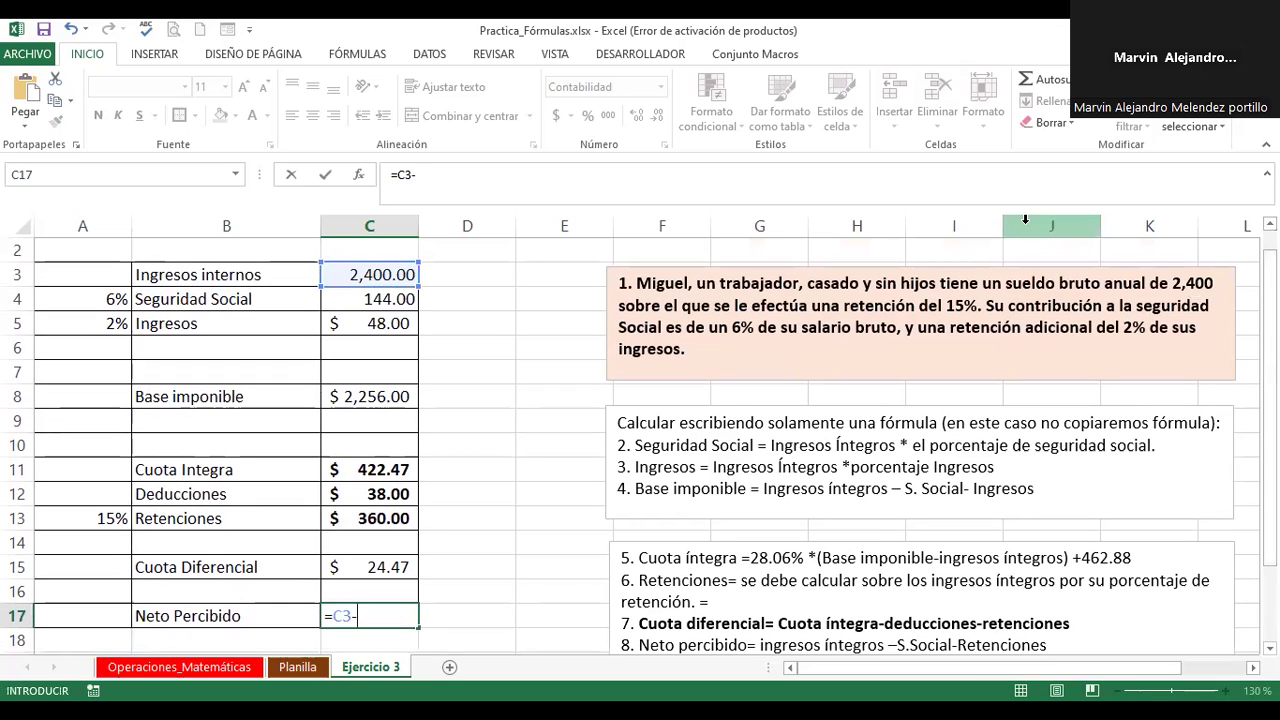
click(358, 300)
text(-)
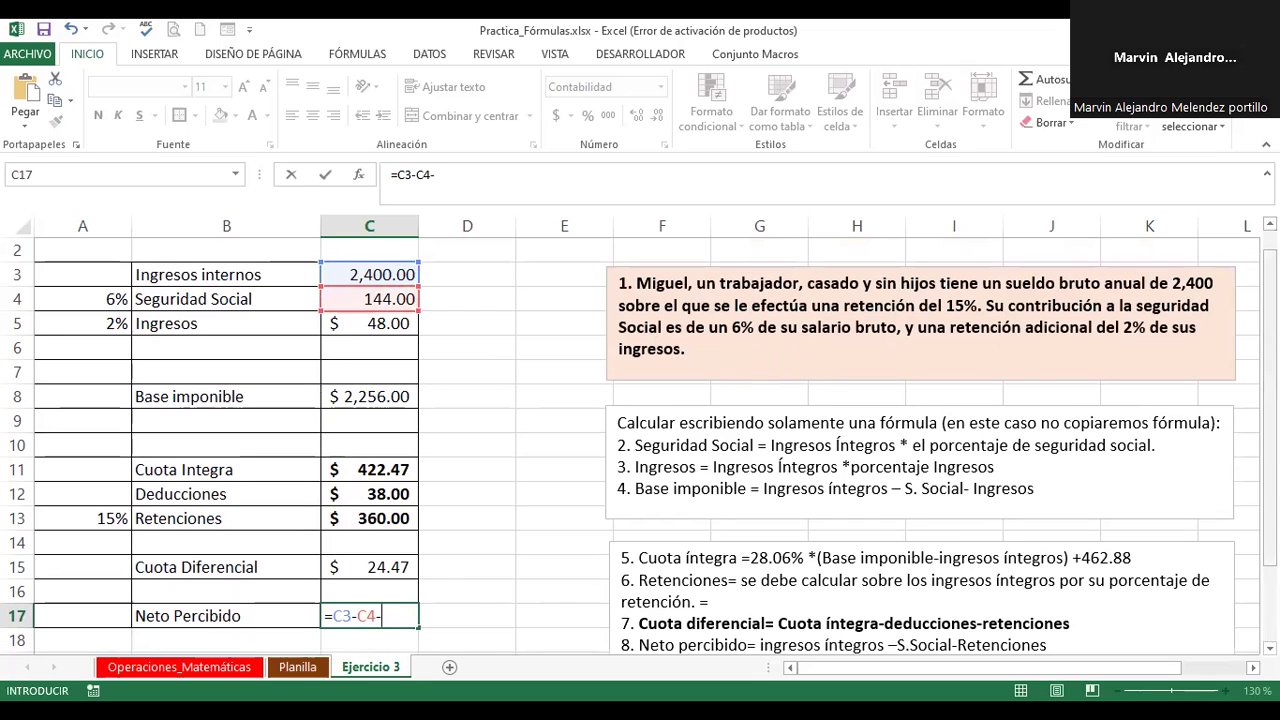
drag(1269, 300, 1269, 398)
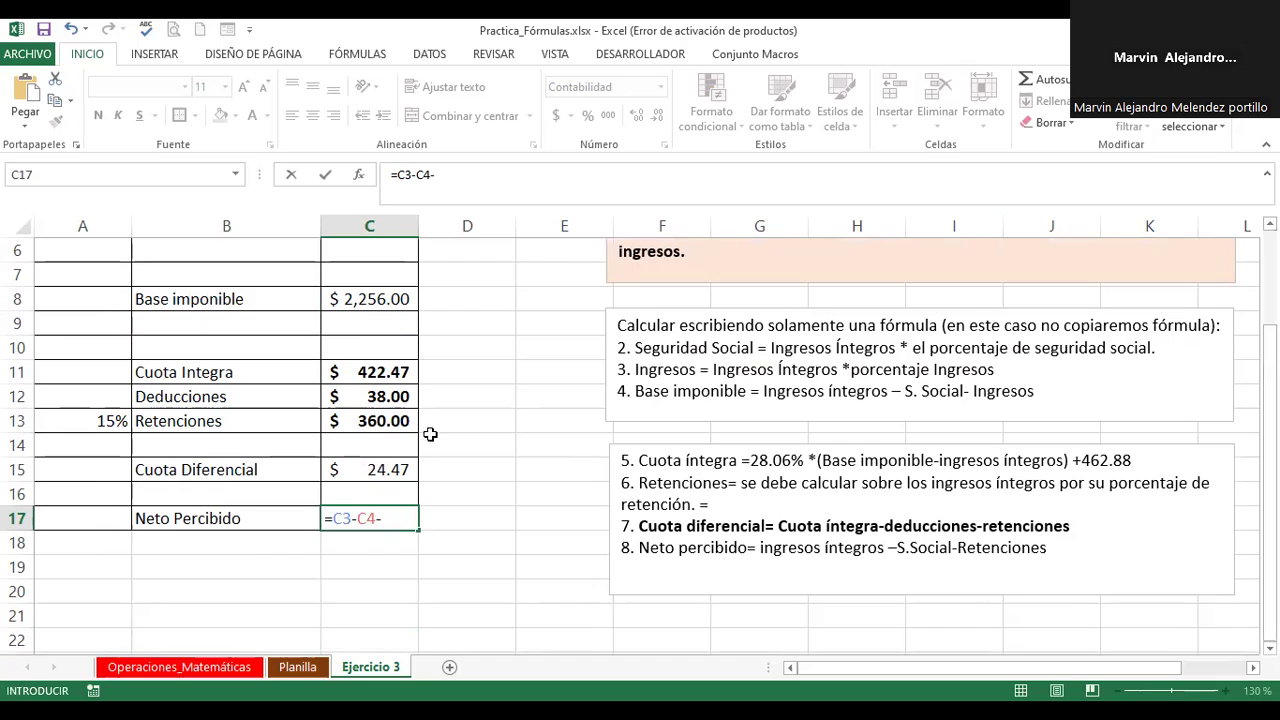
click(348, 422)
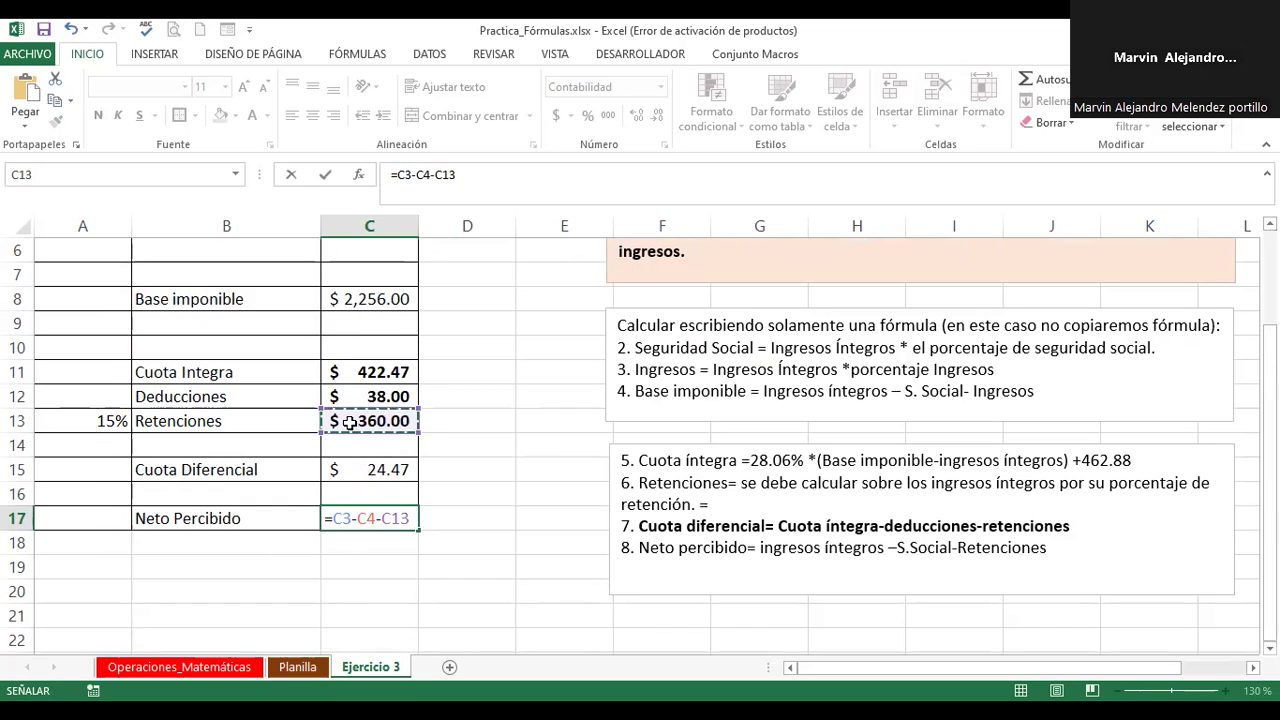
key(Return)
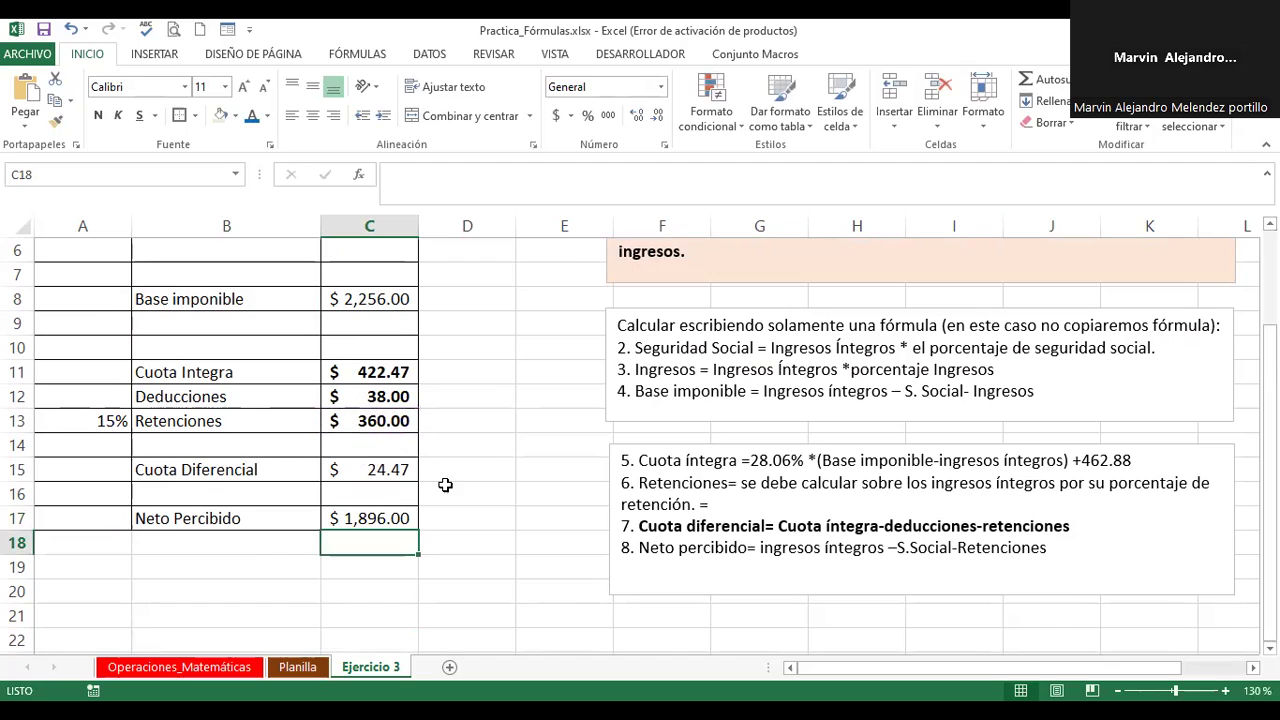
Step: Format the Neto Percibido result in C17 as bold blue text on a yellow fill
click(378, 513)
click(98, 115)
click(255, 117)
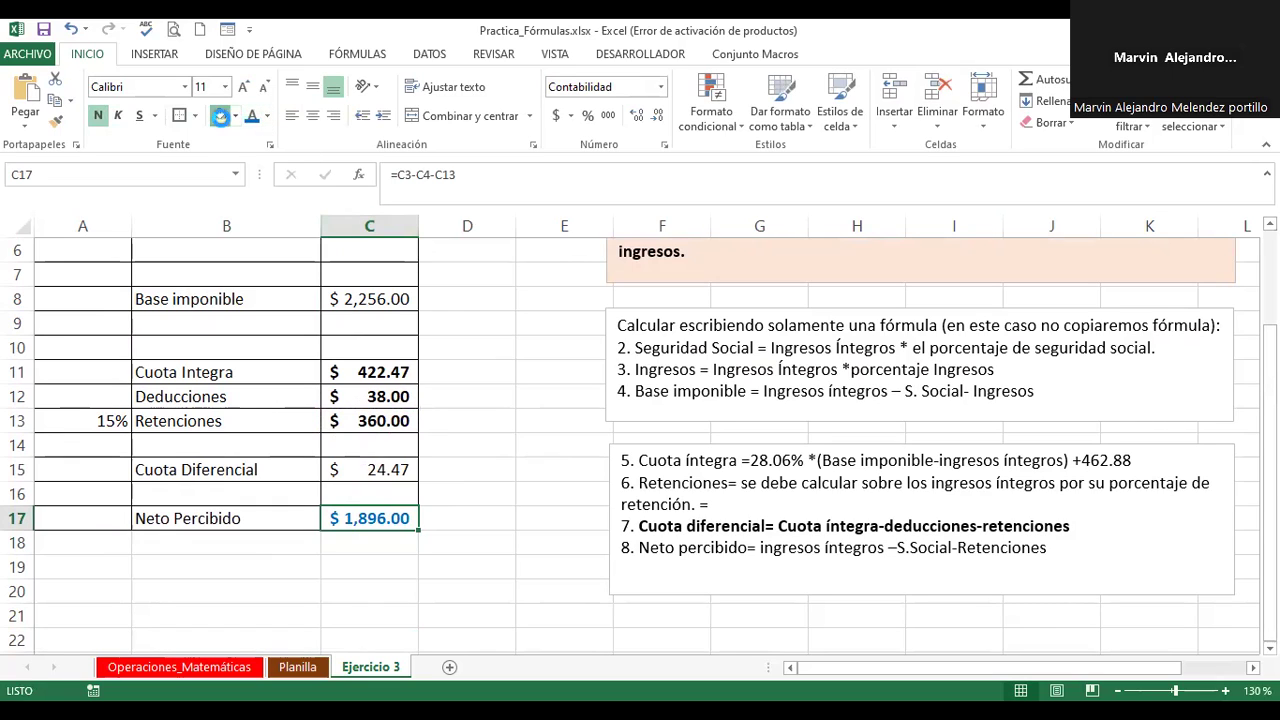
click(236, 116)
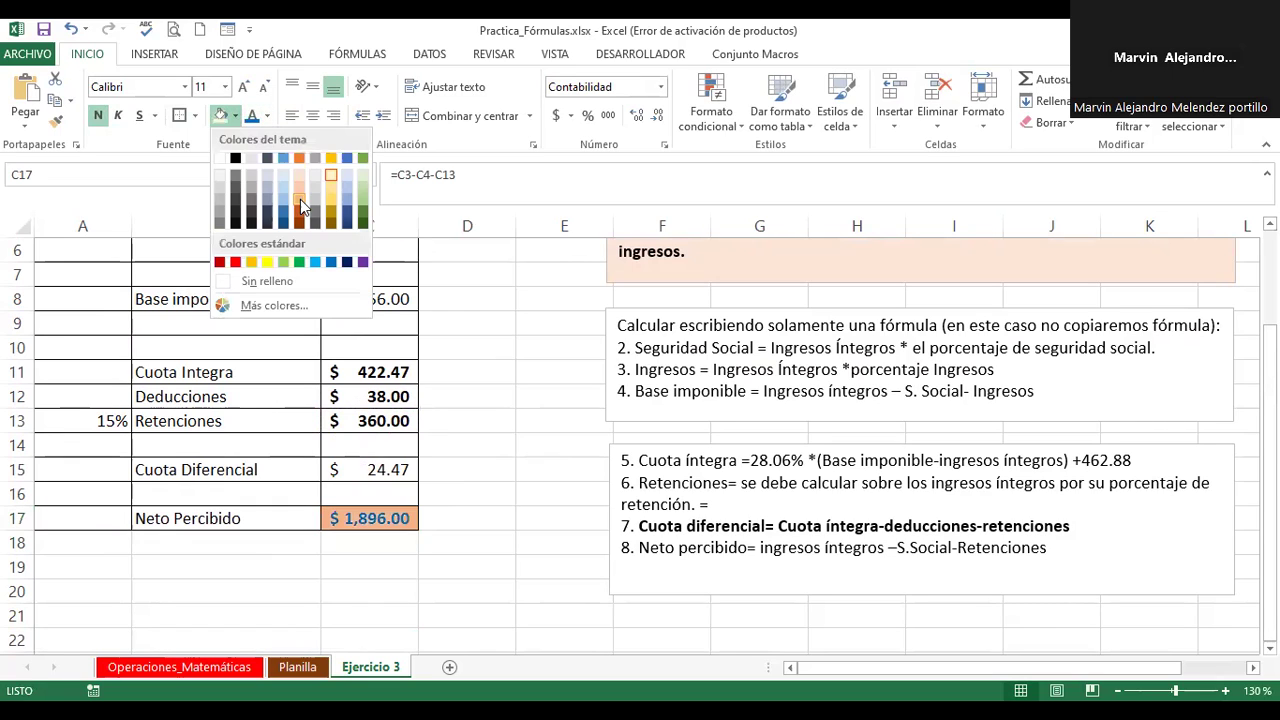
click(330, 203)
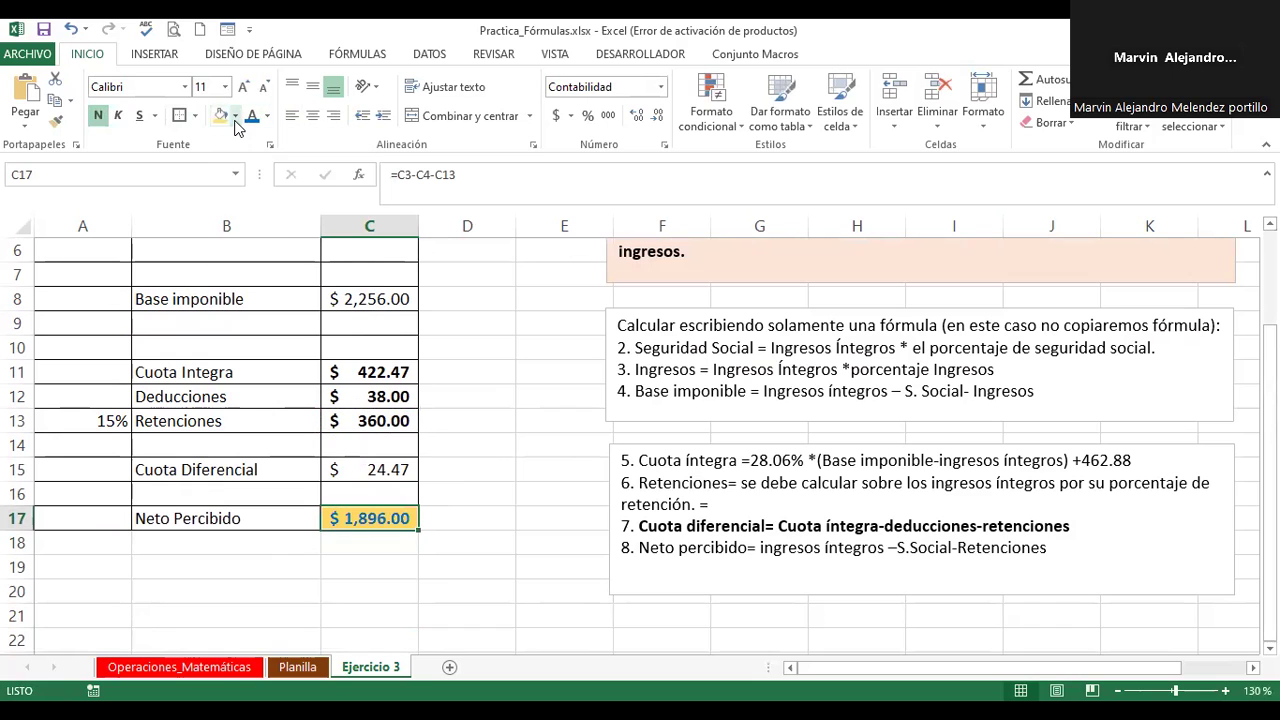
Step: Select the formula instructions text box and scroll through its contents
click(607, 390)
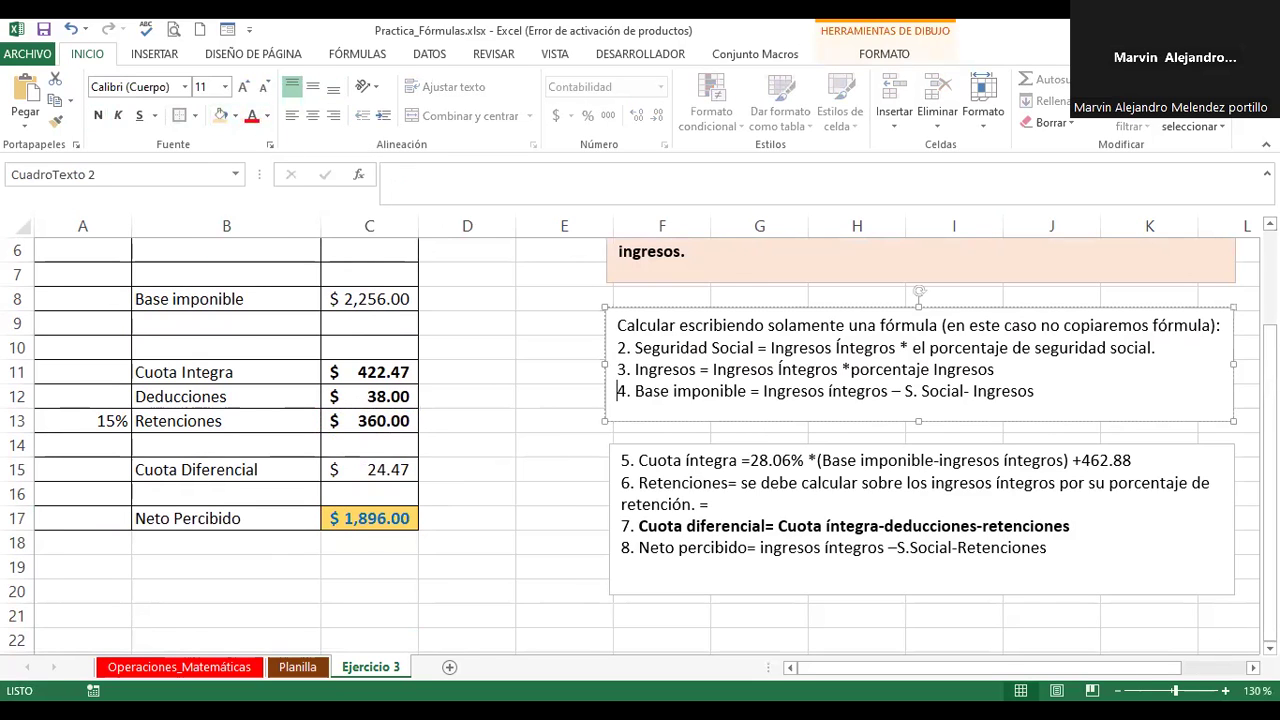
scroll(640, 440, down, 1)
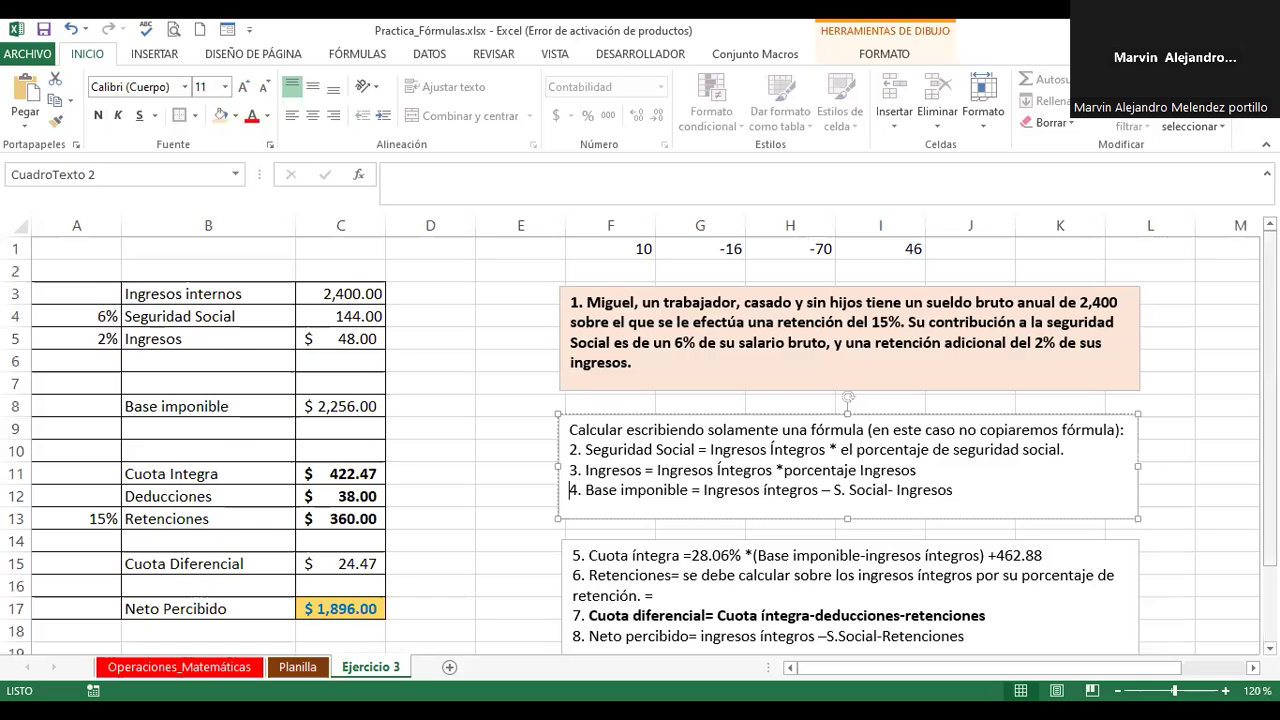
scroll(640, 440, down, 1)
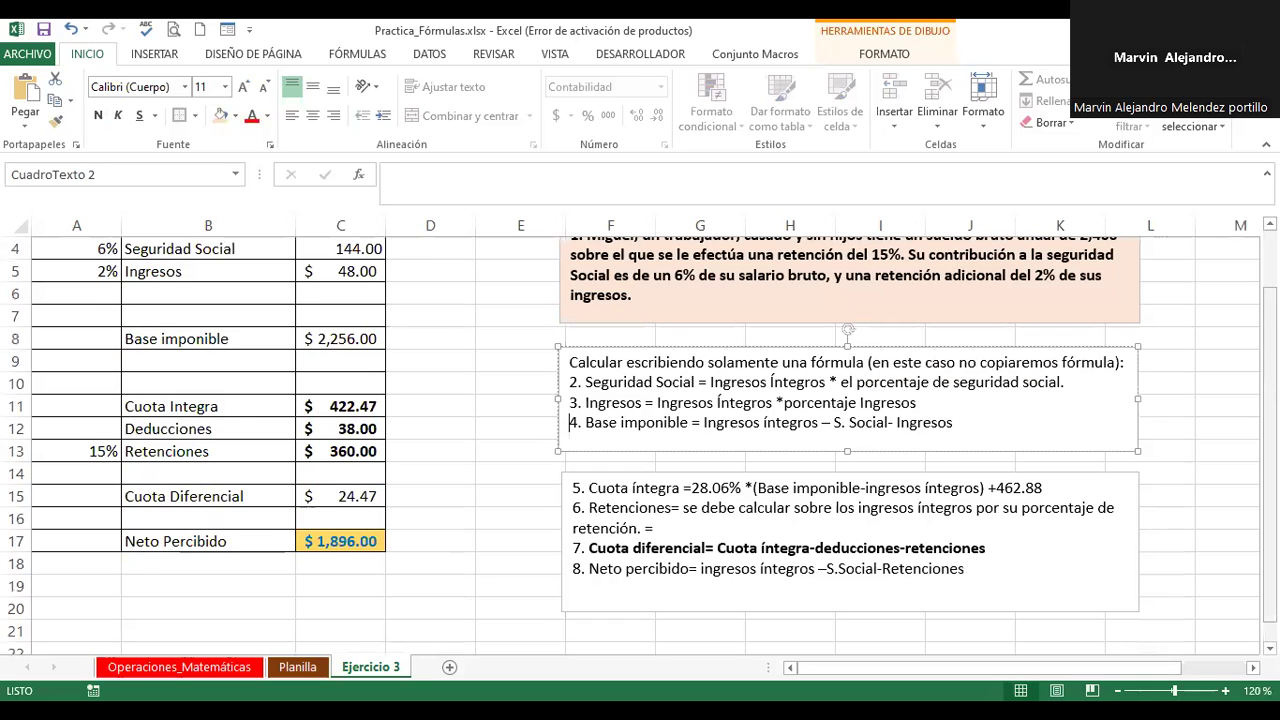
scroll(572, 640, up, 1)
scroll(572, 640, down, 2)
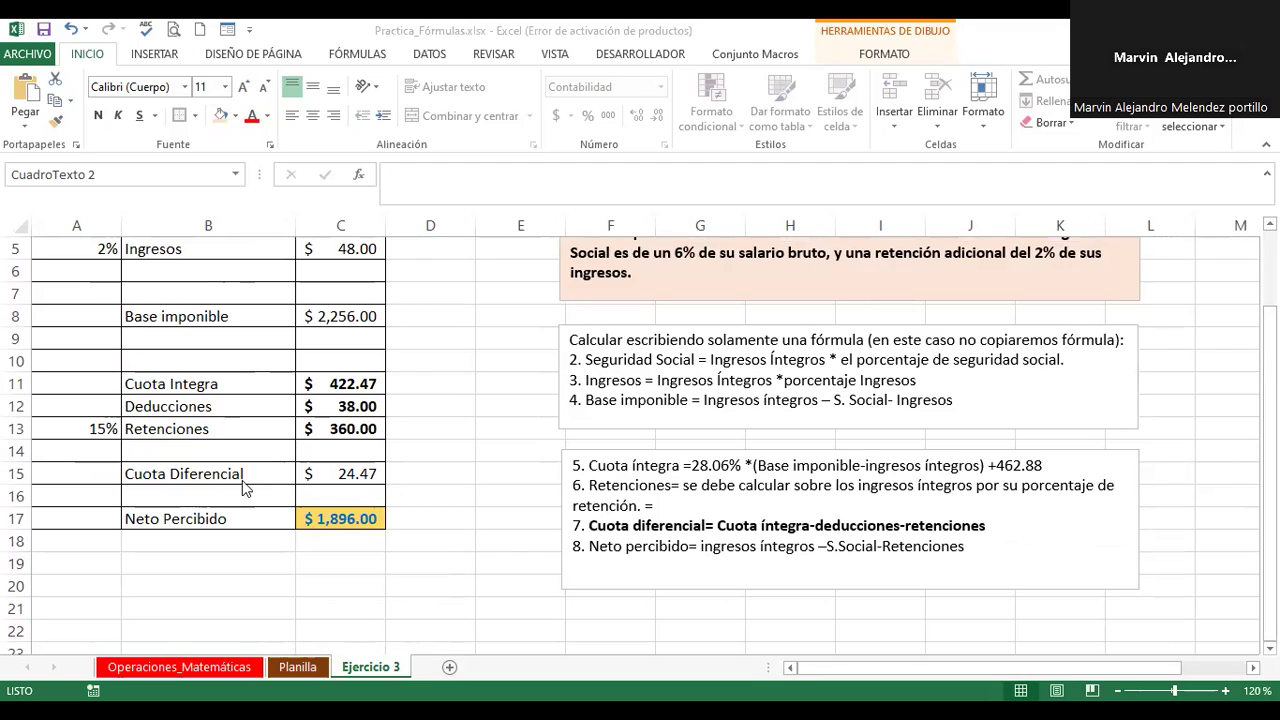
click(183, 561)
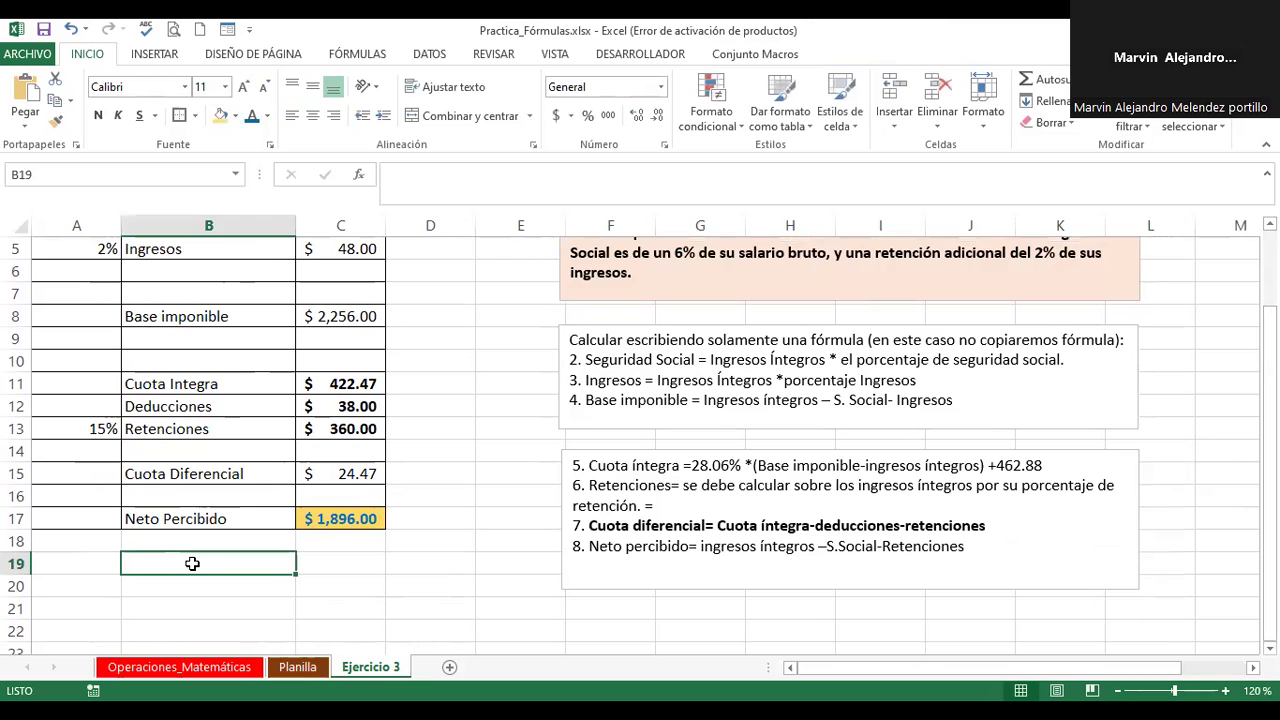
click(240, 668)
click(297, 667)
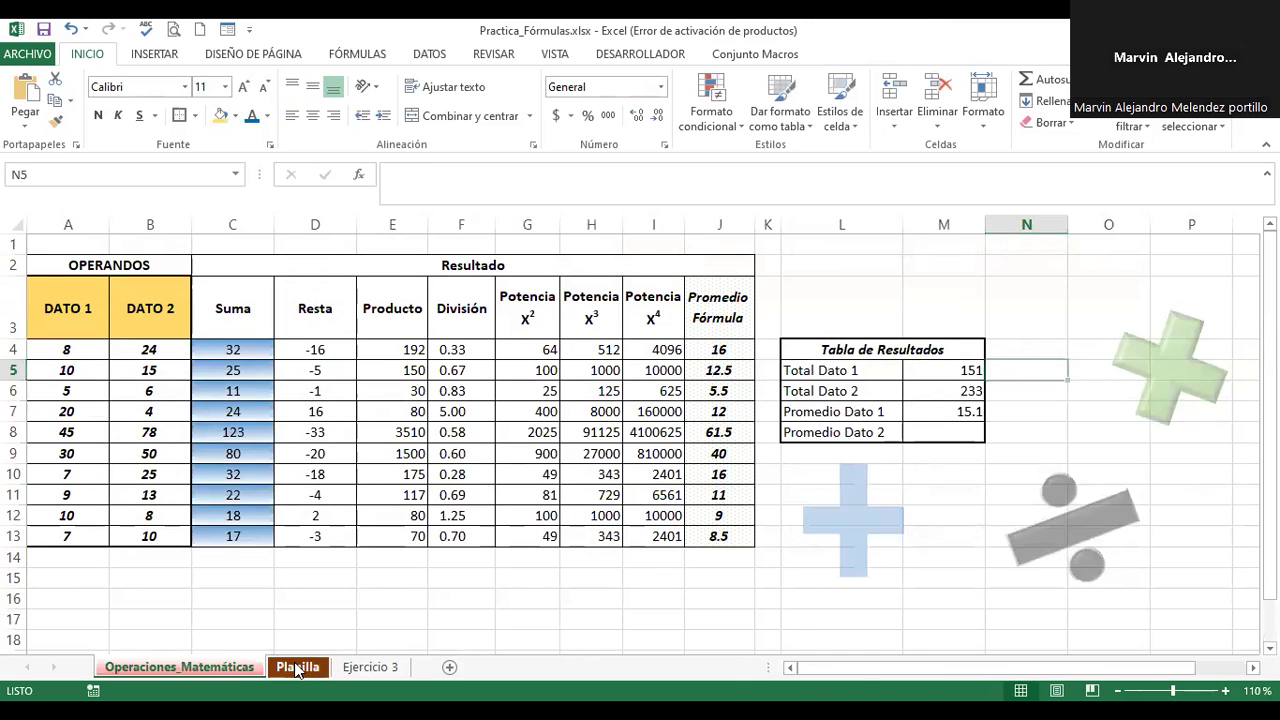
click(370, 667)
click(297, 667)
click(245, 440)
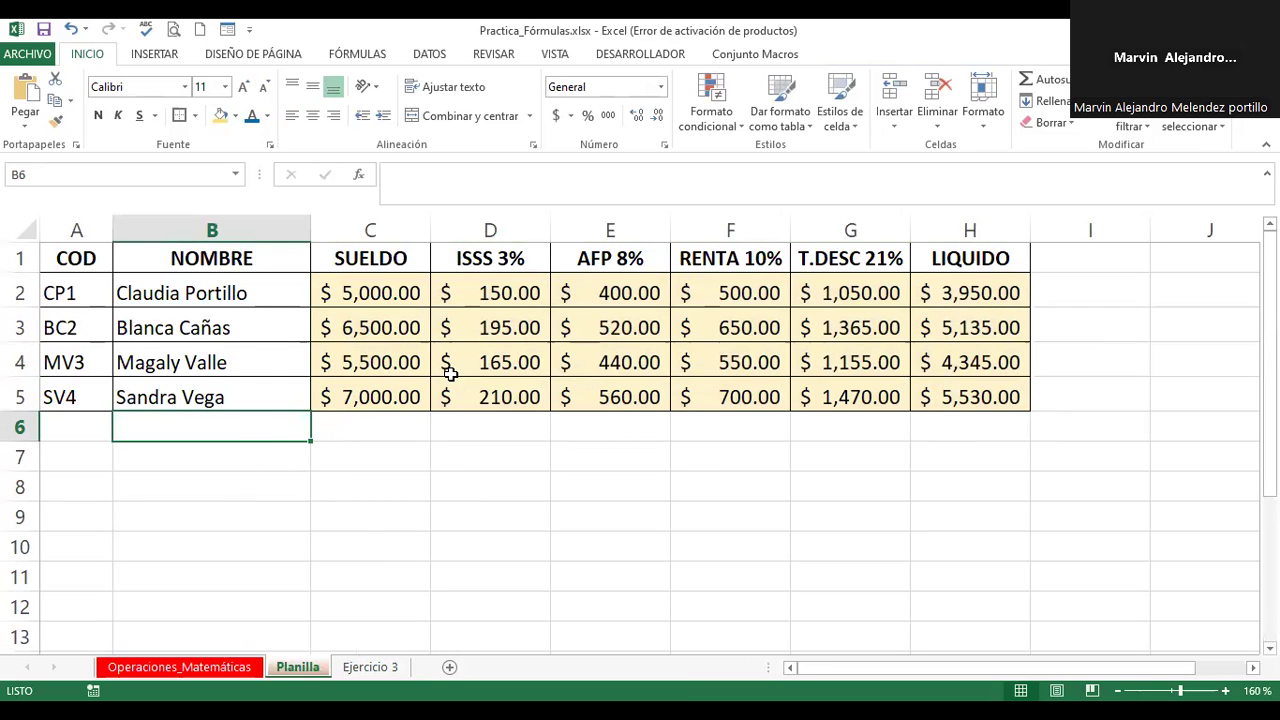
click(370, 667)
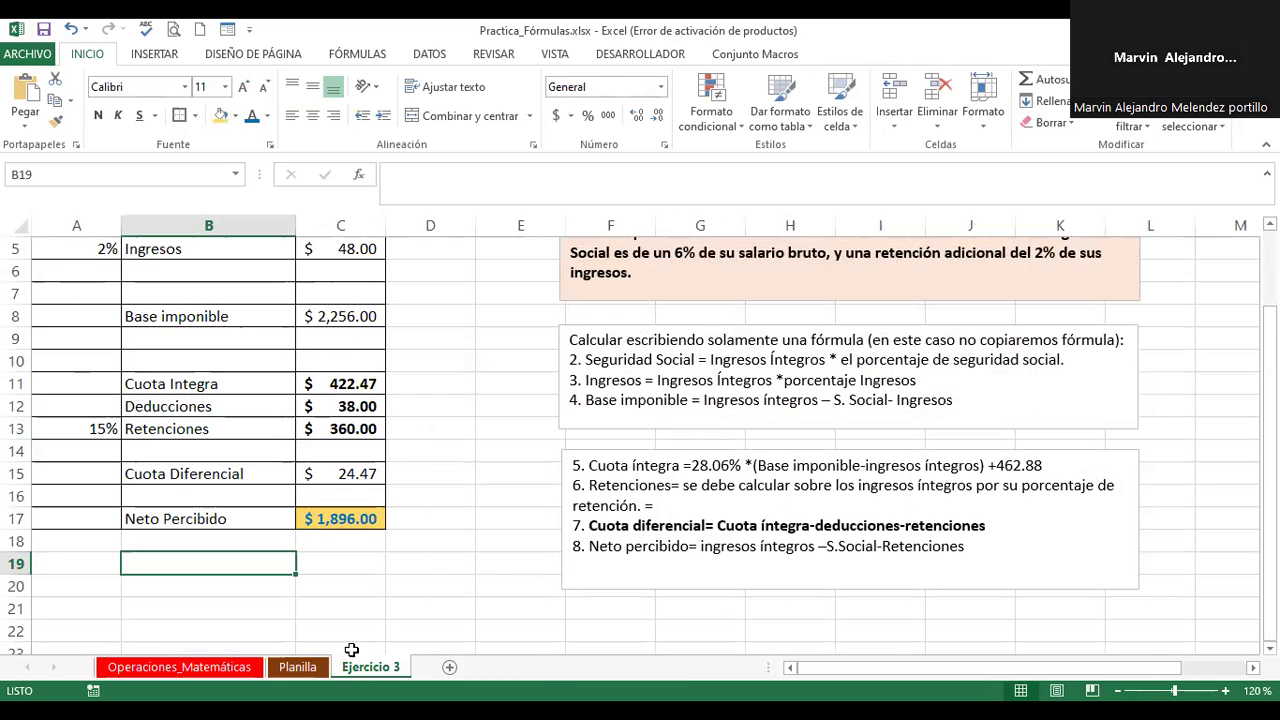
click(298, 667)
click(228, 676)
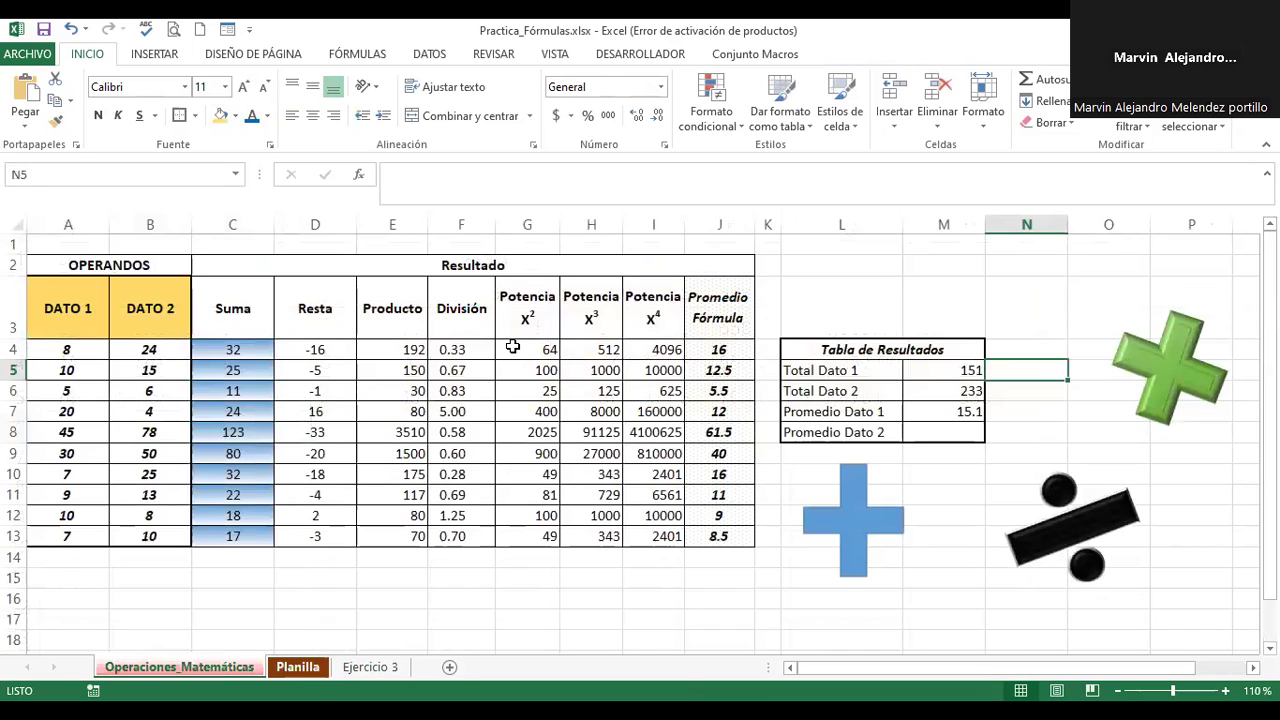
click(527, 474)
click(605, 372)
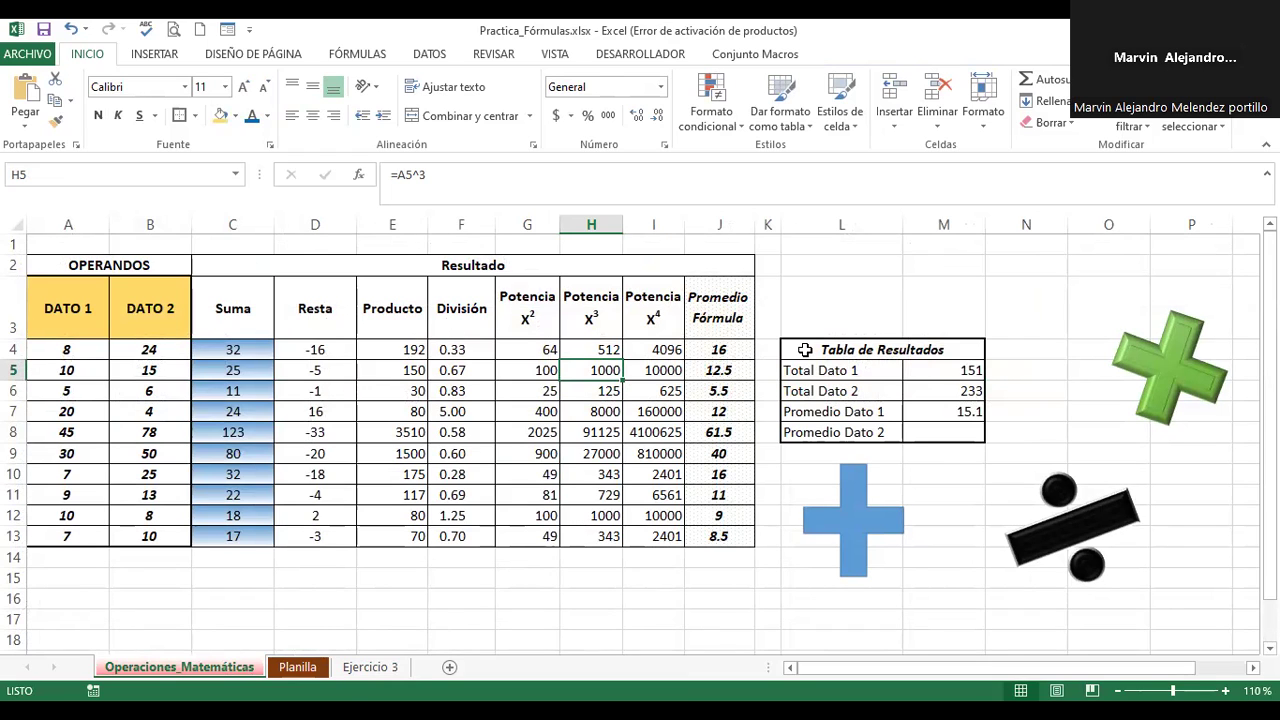
click(362, 668)
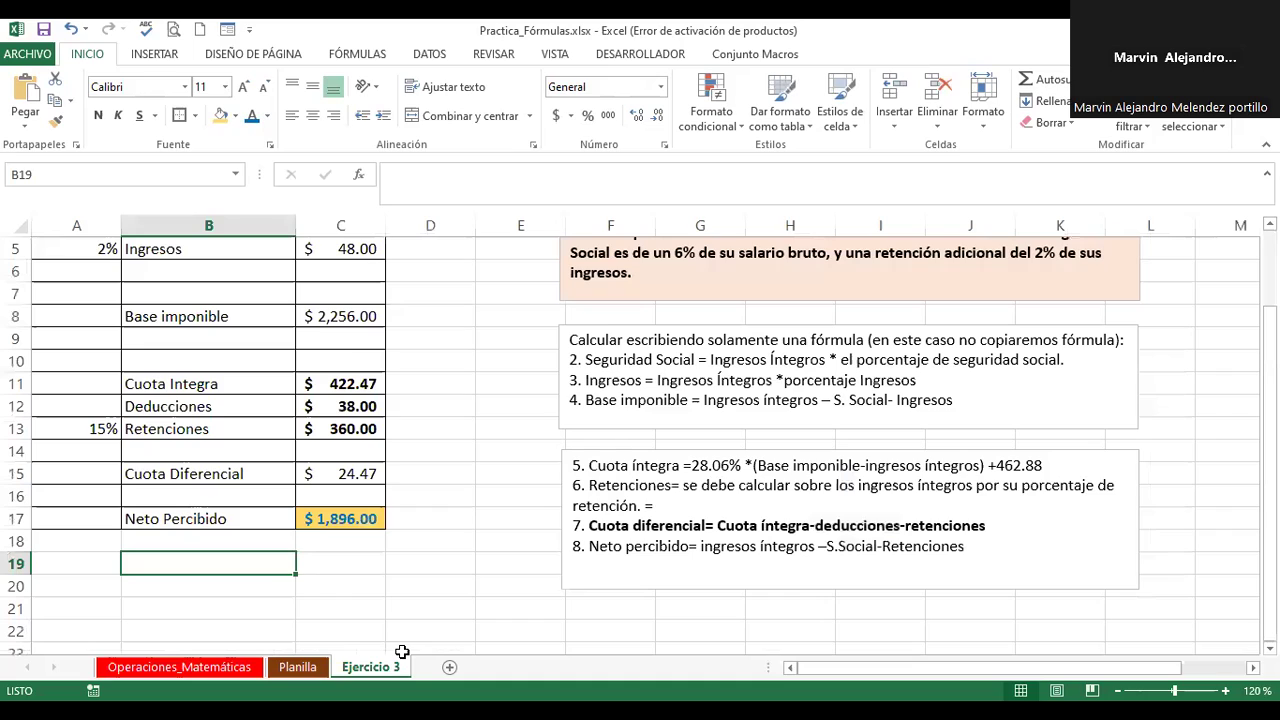